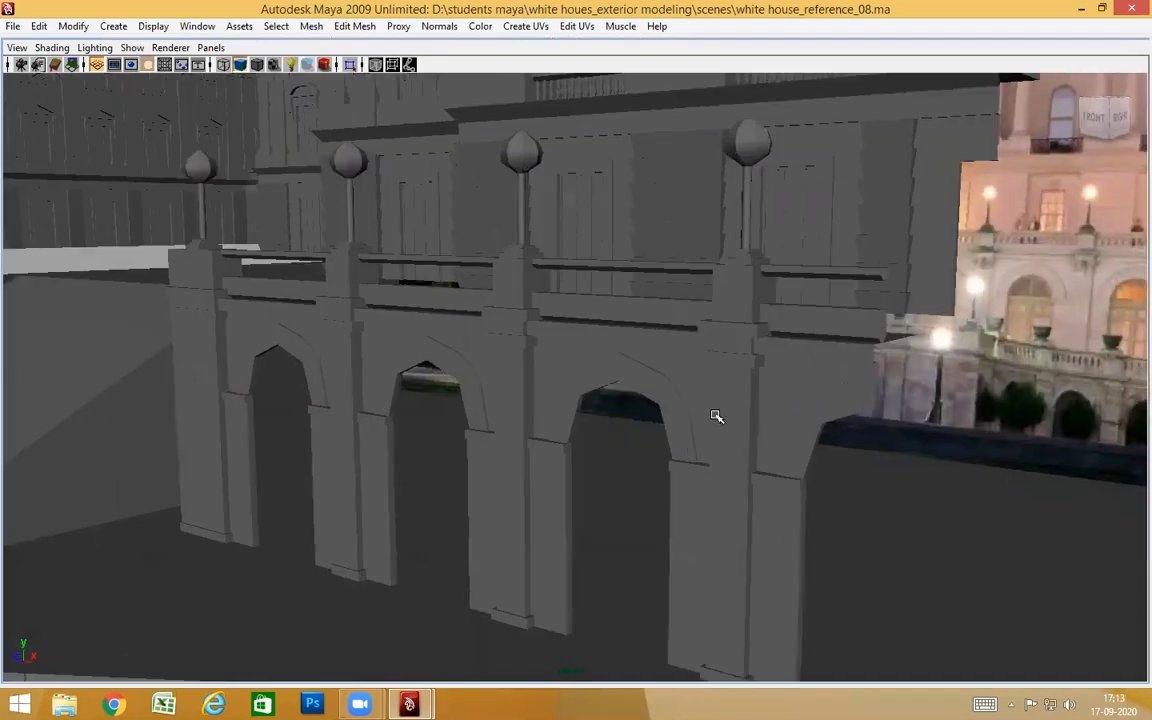
Examine the arcade with its lamp posts, railing and arches against the building facade and reference image from several angles
right_click_drag(669, 365, 725, 404, "alt")
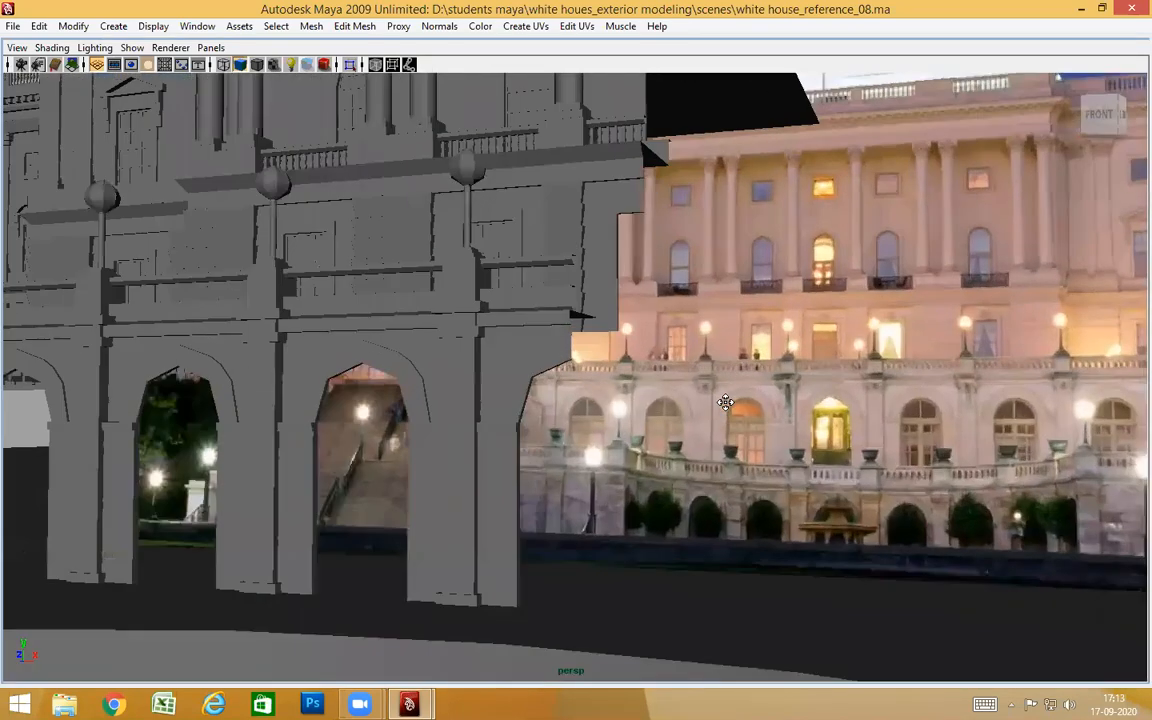
middle_click_drag(725, 404, 777, 437, "alt")
left_click_drag(777, 437, 780, 452, "alt")
middle_click_drag(780, 452, 782, 388, "alt")
left_click_drag(782, 388, 477, 334, "alt")
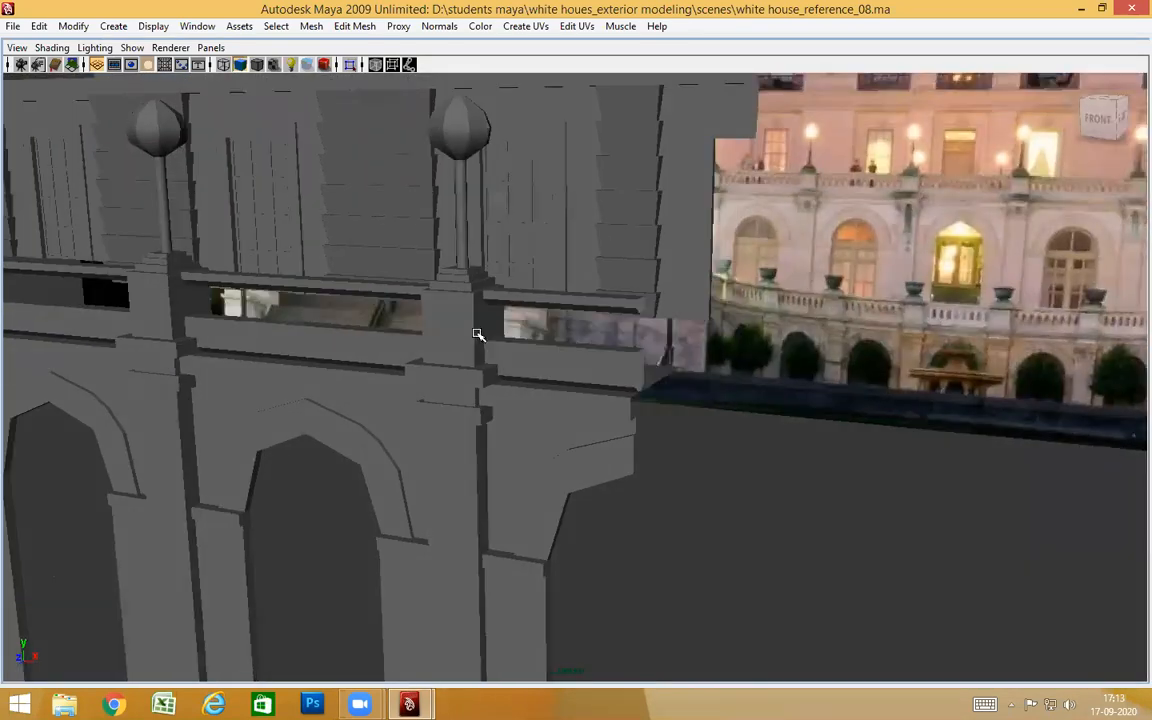
left_click_drag(902, 365, 887, 329, "alt")
scroll(748, 375, "down", 3)
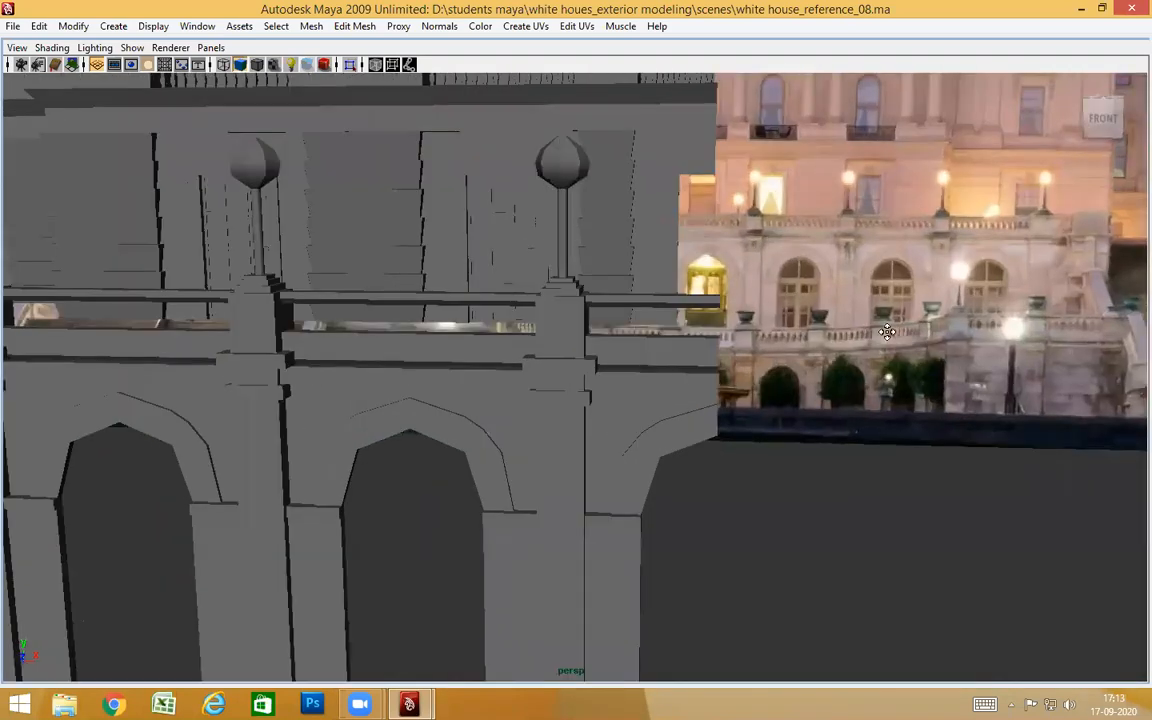
middle_click_drag(887, 329, 792, 380, "alt")
left_click_drag(792, 380, 760, 376, "alt")
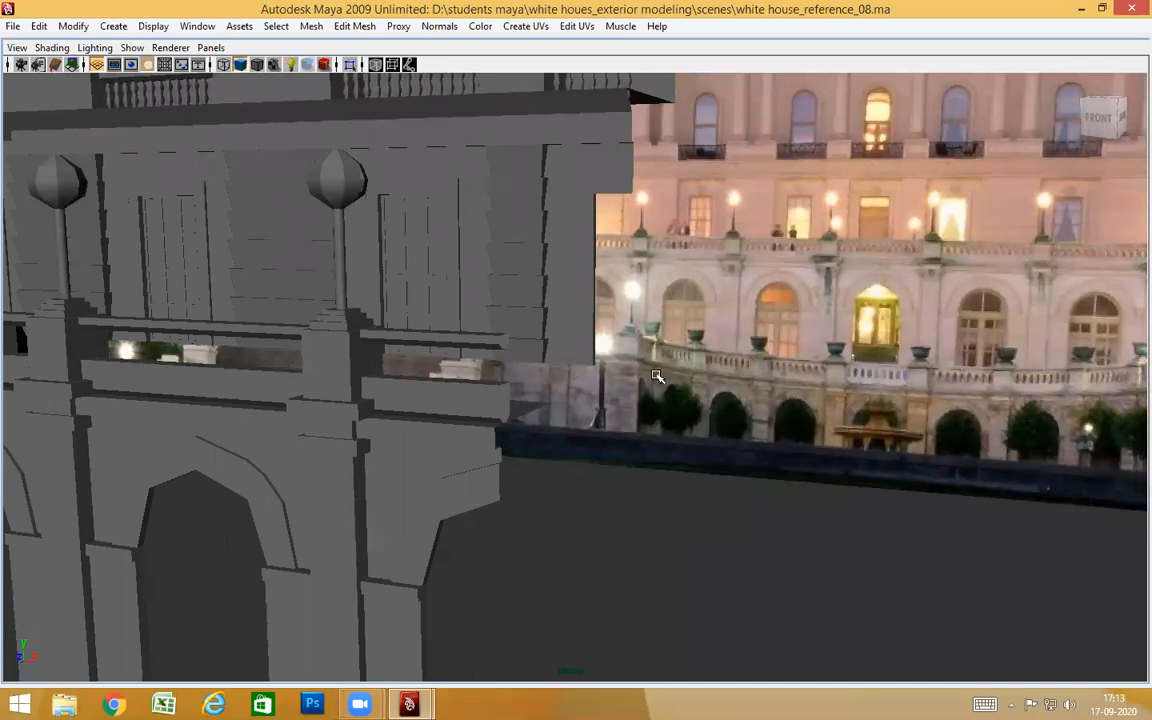
left_click_drag(683, 433, 746, 429, "alt")
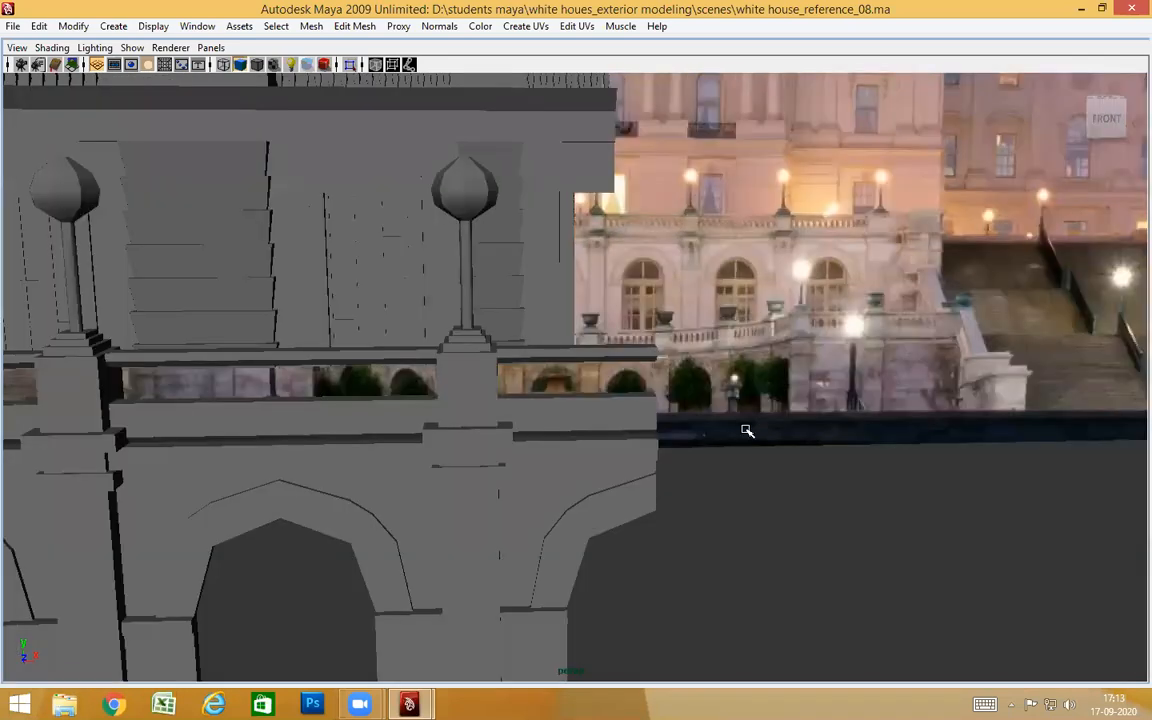
right_click_drag(746, 429, 332, 352, "alt")
left_click_drag(575, 396, 658, 398, "alt")
scroll(616, 312, "up", 5)
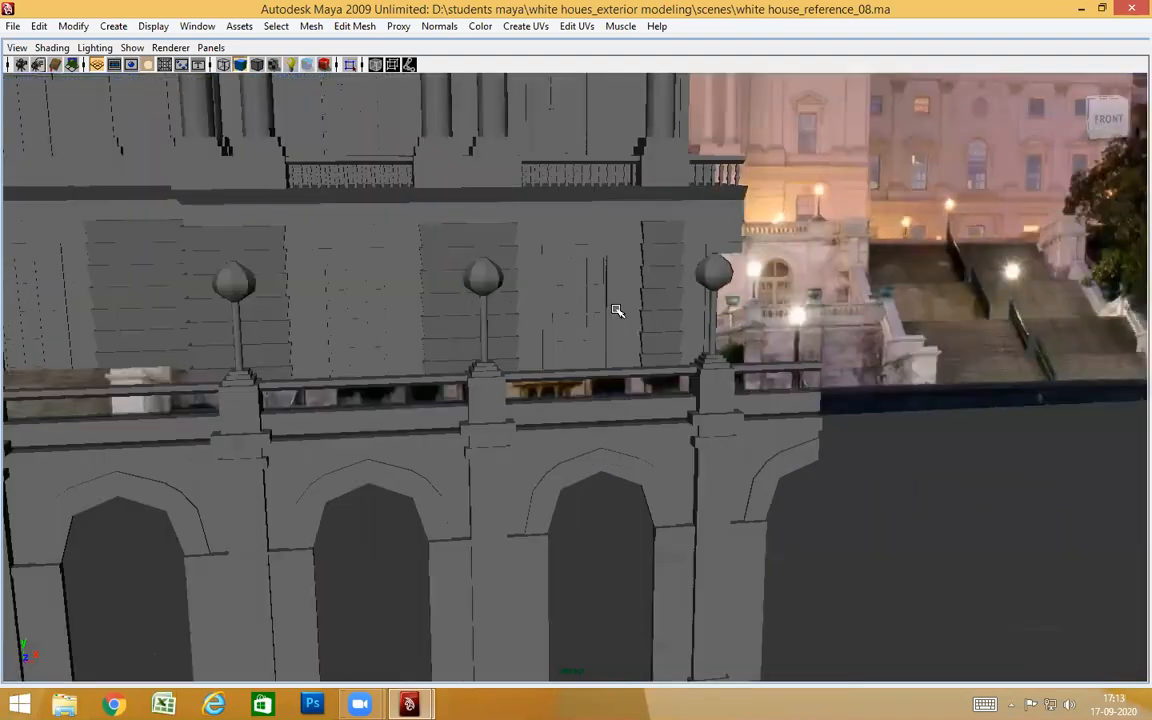
middle_click_drag(620, 185, 574, 255, "alt")
left_click(573, 225)
left_click_drag(751, 478, 430, 488, "alt")
left_click_drag(722, 491, 577, 508, "alt")
left_click_drag(667, 509, 824, 374, "alt")
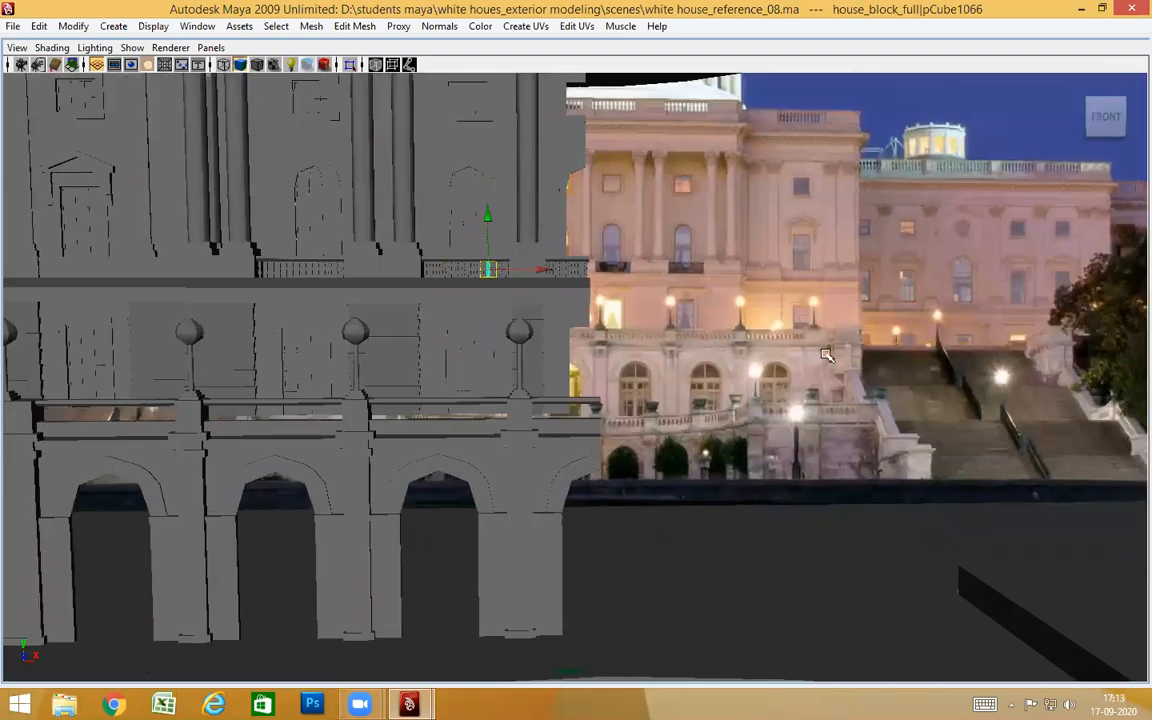
left_click_drag(757, 485, 748, 360, "alt")
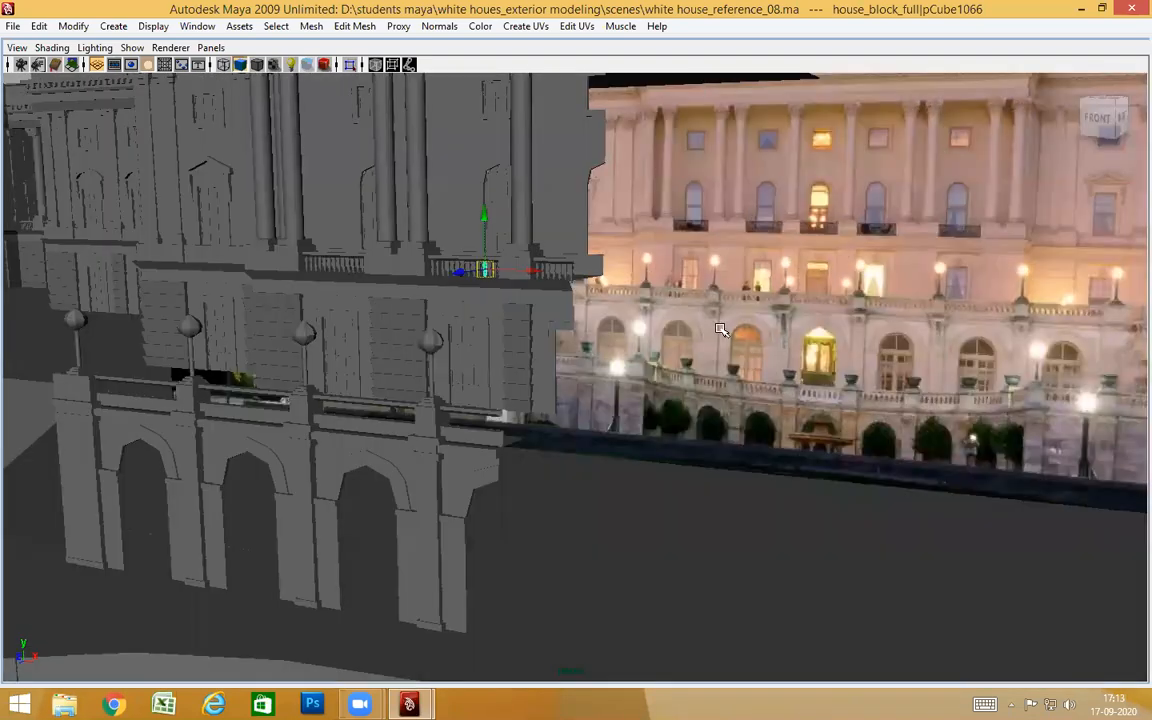
left_click_drag(440, 630, 348, 423, "alt")
scroll(348, 423, "up", 3)
middle_click_drag(348, 423, 787, 447, "alt")
left_click(614, 391)
left_click_drag(625, 400, 889, 455, "alt")
Restore the full interface layout and hide layer2, leaving layer1 visible
key("ctrl+space")
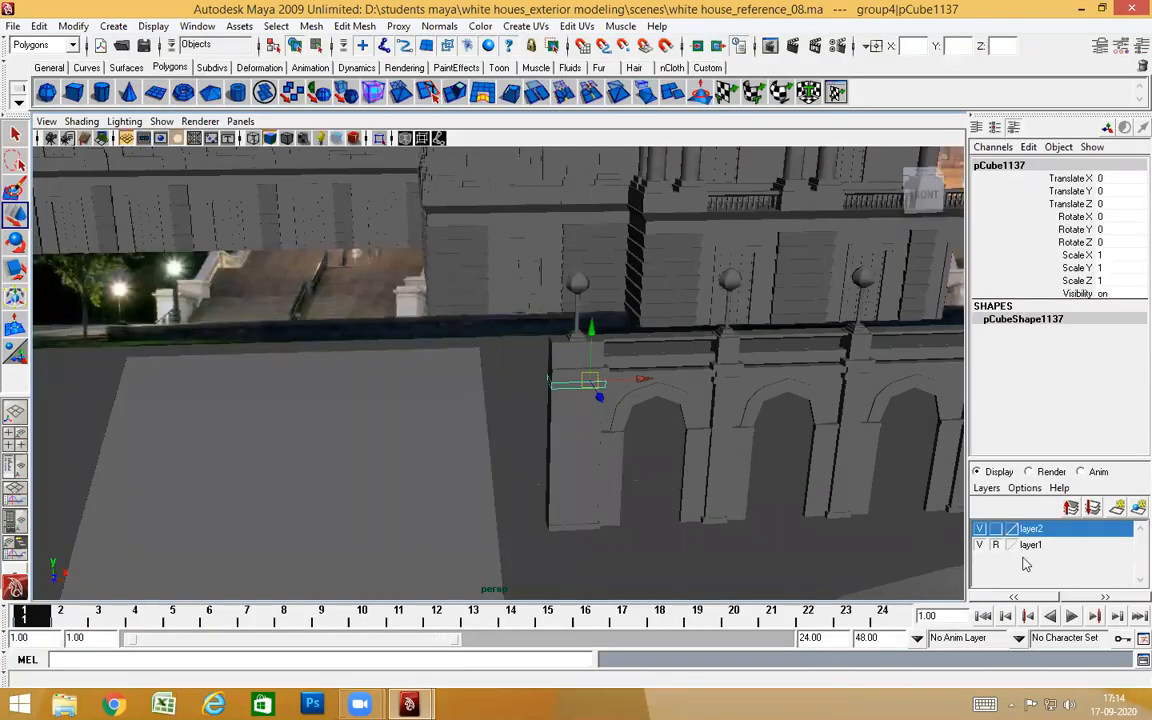
left_click(980, 530)
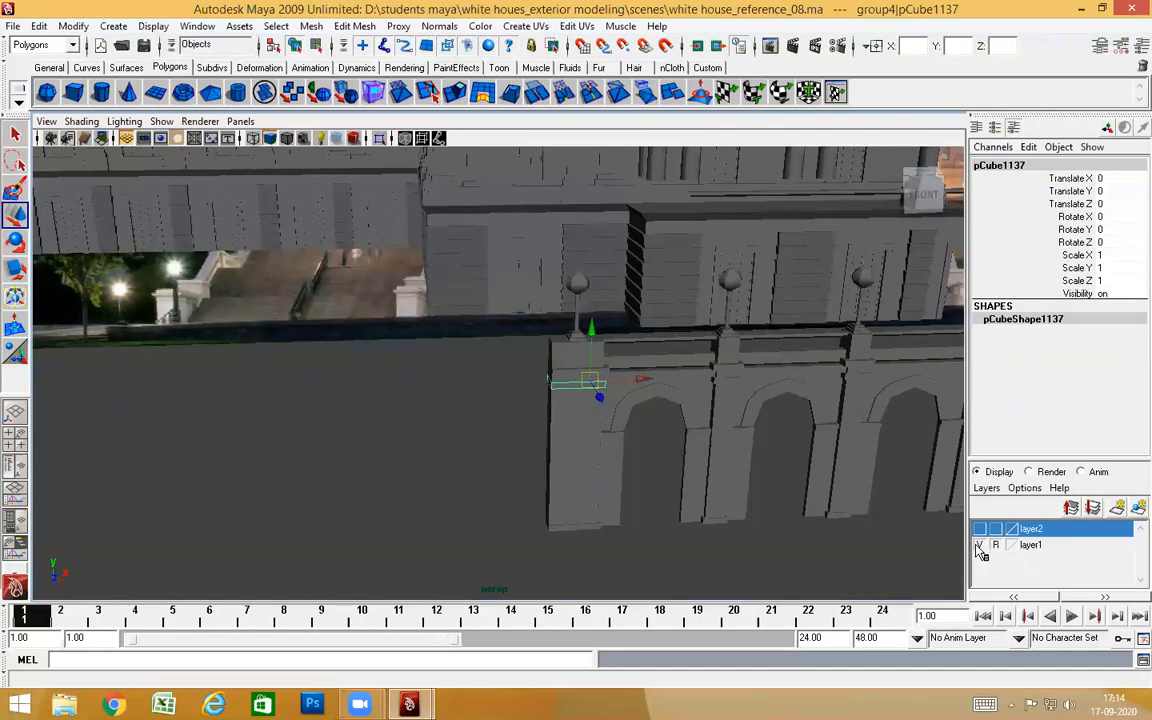
left_click(981, 545)
left_click(980, 545)
Select all parts of the arcade from the side and examine its position relative to the building and reference image
left_click_drag(691, 440, 740, 268, "alt")
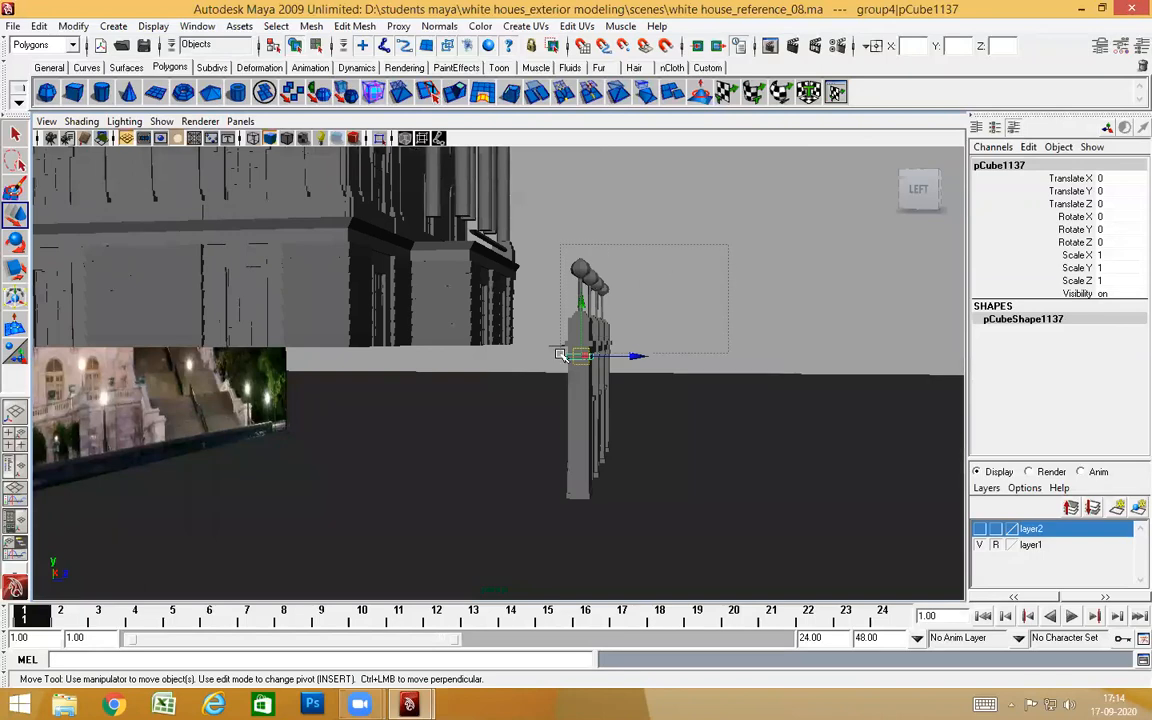
left_click_drag(557, 362, 552, 364)
left_click_drag(725, 378, 626, 287, "alt")
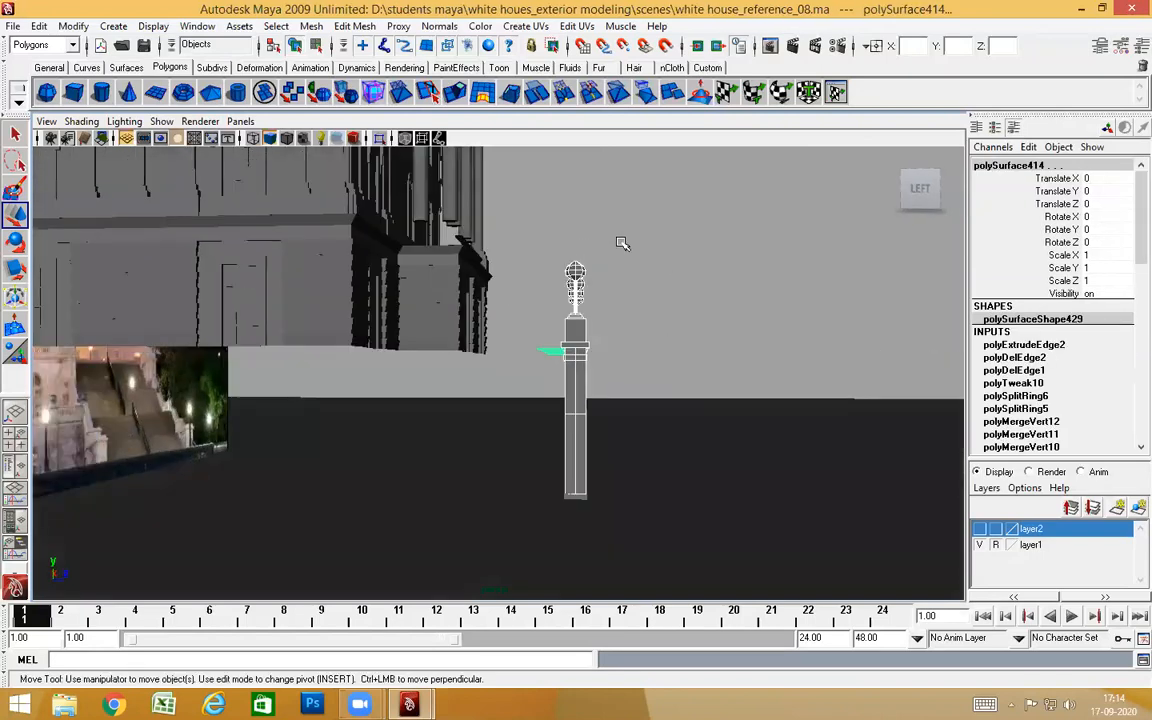
left_click_drag(641, 384, 546, 424, "alt")
scroll(546, 429, "down", 3)
scroll(532, 424, "down", 3)
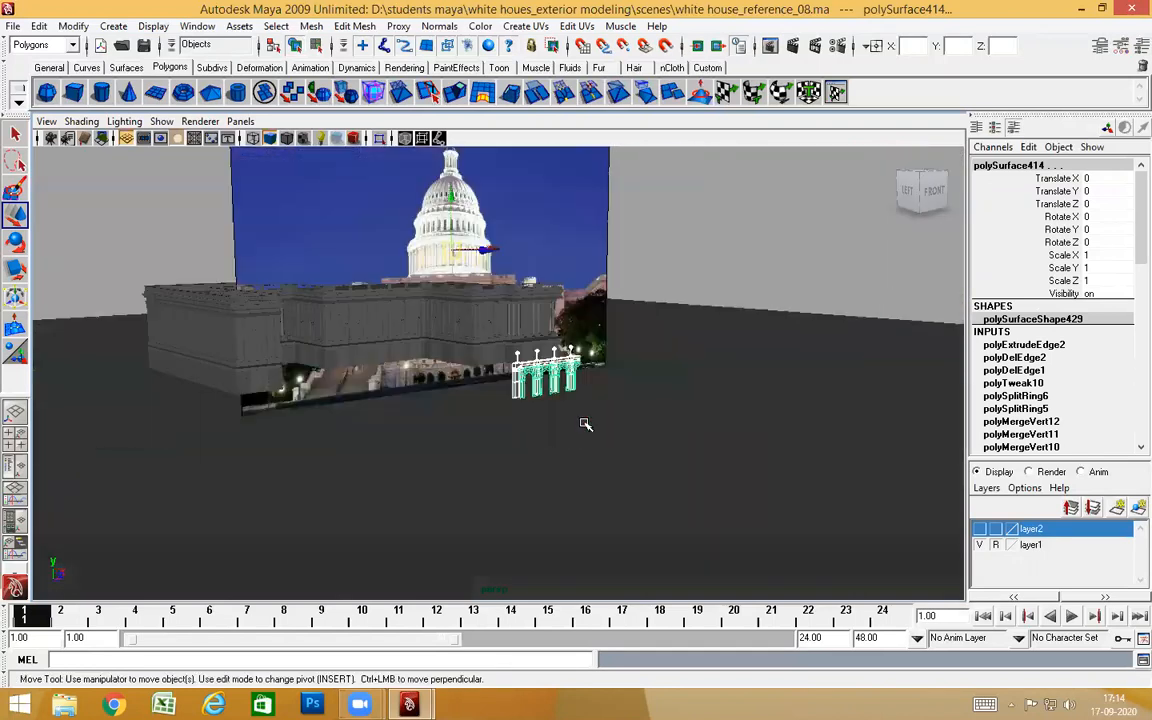
scroll(597, 423, "up", 2)
left_click_drag(597, 423, 653, 432, "alt")
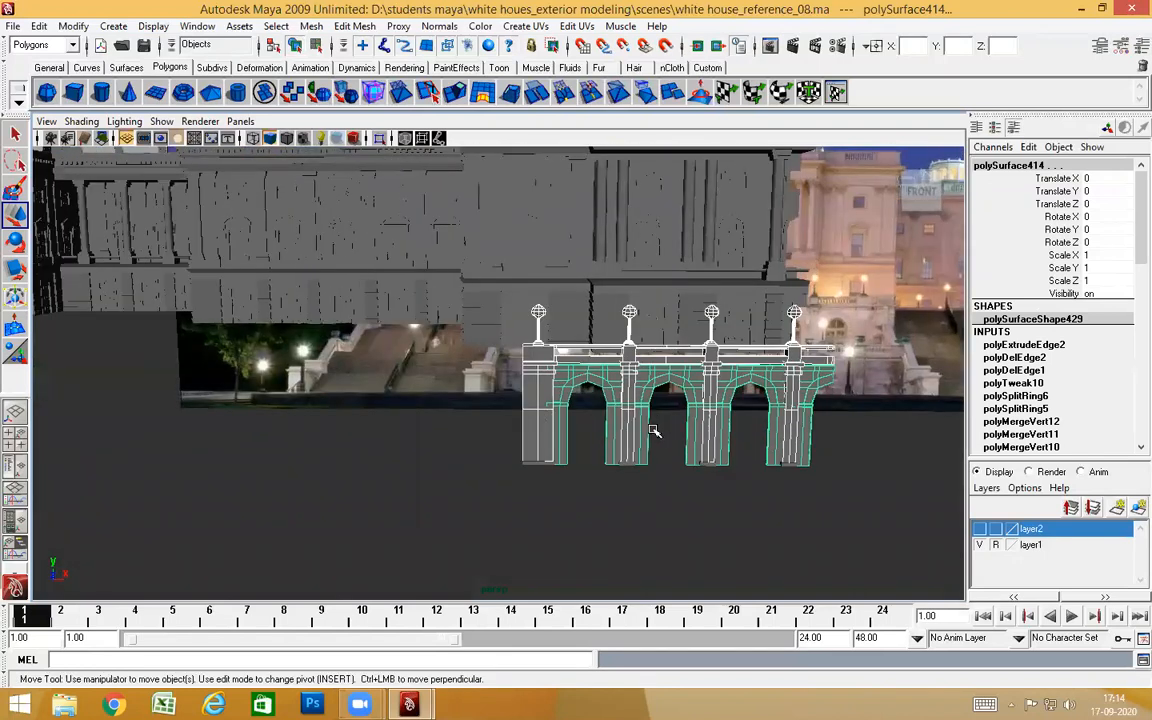
scroll(665, 438, "up", 3)
left_click_drag(501, 405, 625, 394, "alt")
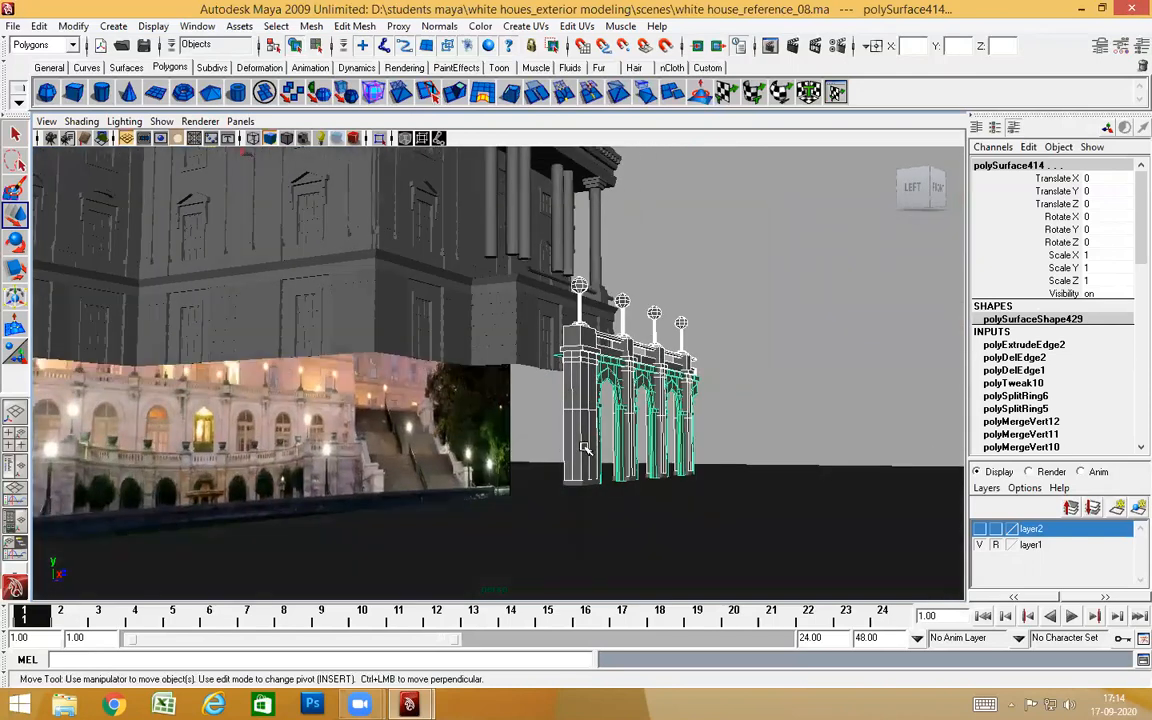
left_click_drag(586, 449, 625, 458, "alt")
left_click_drag(958, 540, 462, 430, "alt")
middle_click_drag(643, 440, 467, 416, "alt")
left_click_drag(467, 416, 580, 456, "alt")
scroll(517, 453, "down", 5)
scroll(385, 339, "up", 3)
middle_click_drag(451, 324, 571, 375, "alt")
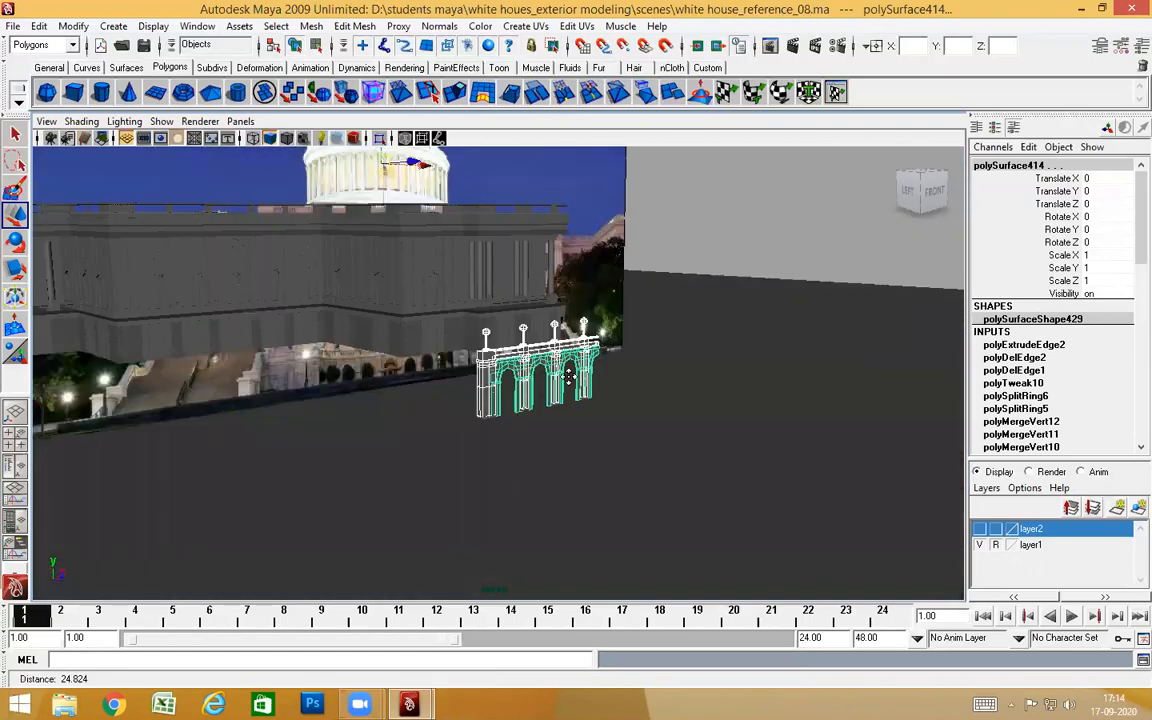
Select the whole house_block_full group starting from one of its facade pieces, and ungroup it
left_click(557, 317)
scroll(594, 381, "down", 4)
left_click_drag(592, 379, 606, 384, "alt")
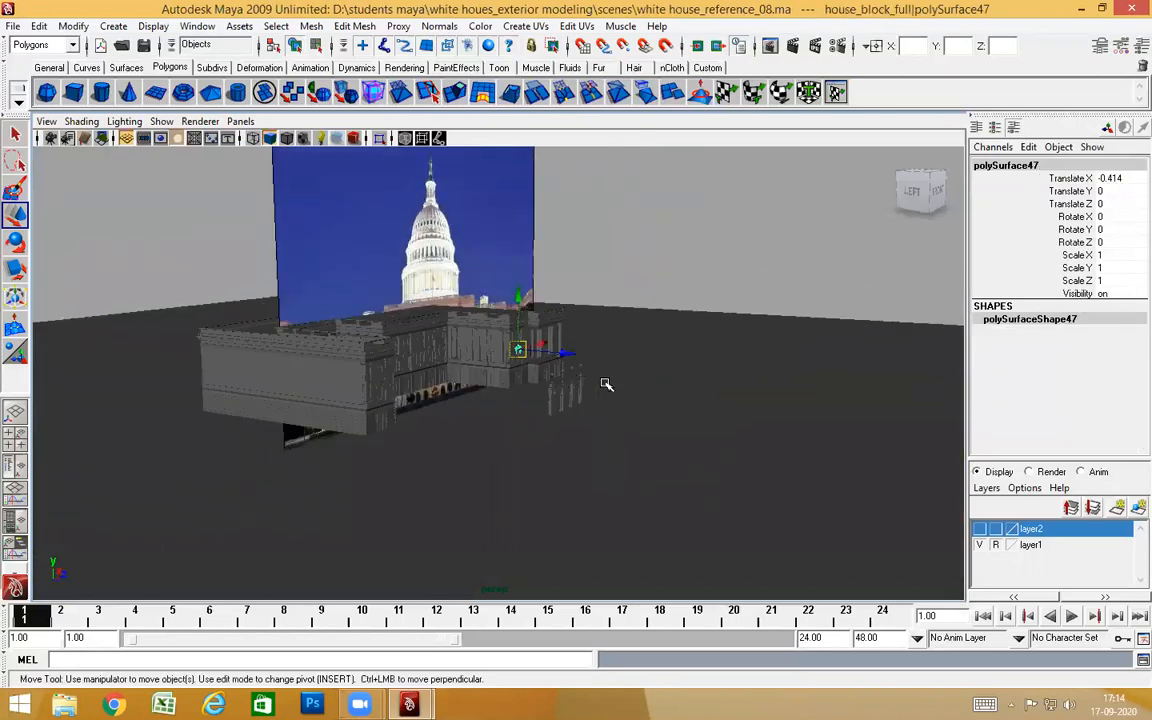
key("Up")
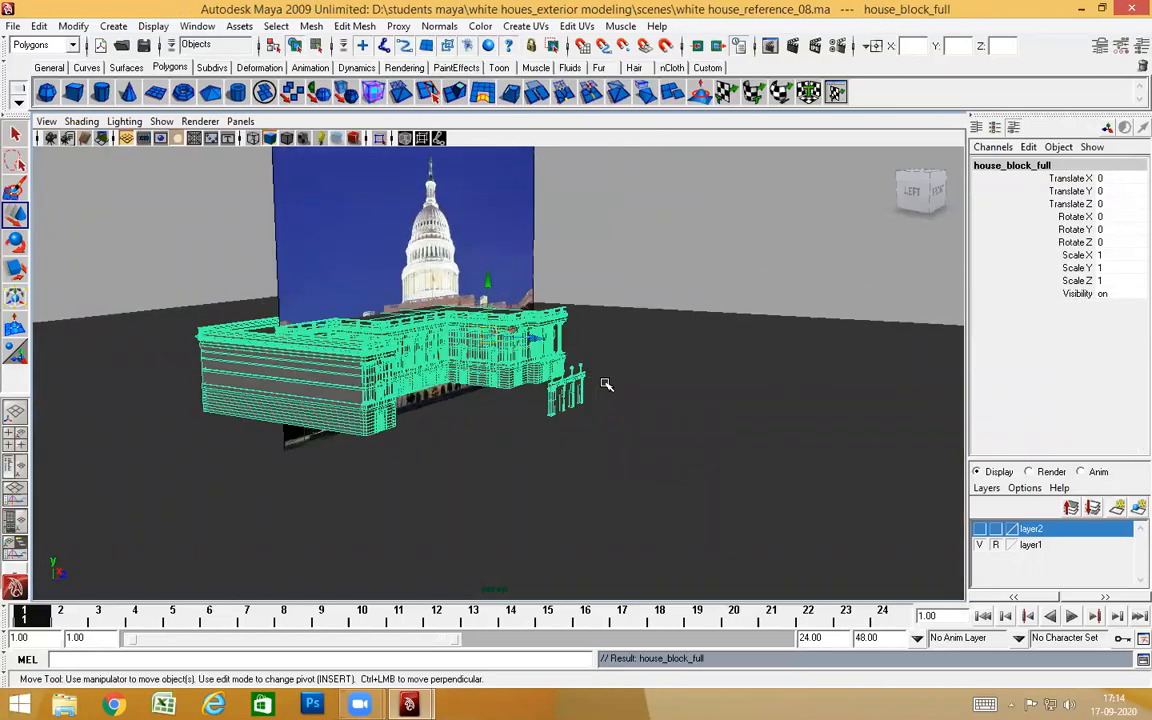
scroll(457, 356, "up", 3)
mouse_move(661, 399)
left_mouse_down("alt")
mouse_move(486, 393)
mouse_move(674, 393)
left_mouse_up("alt")
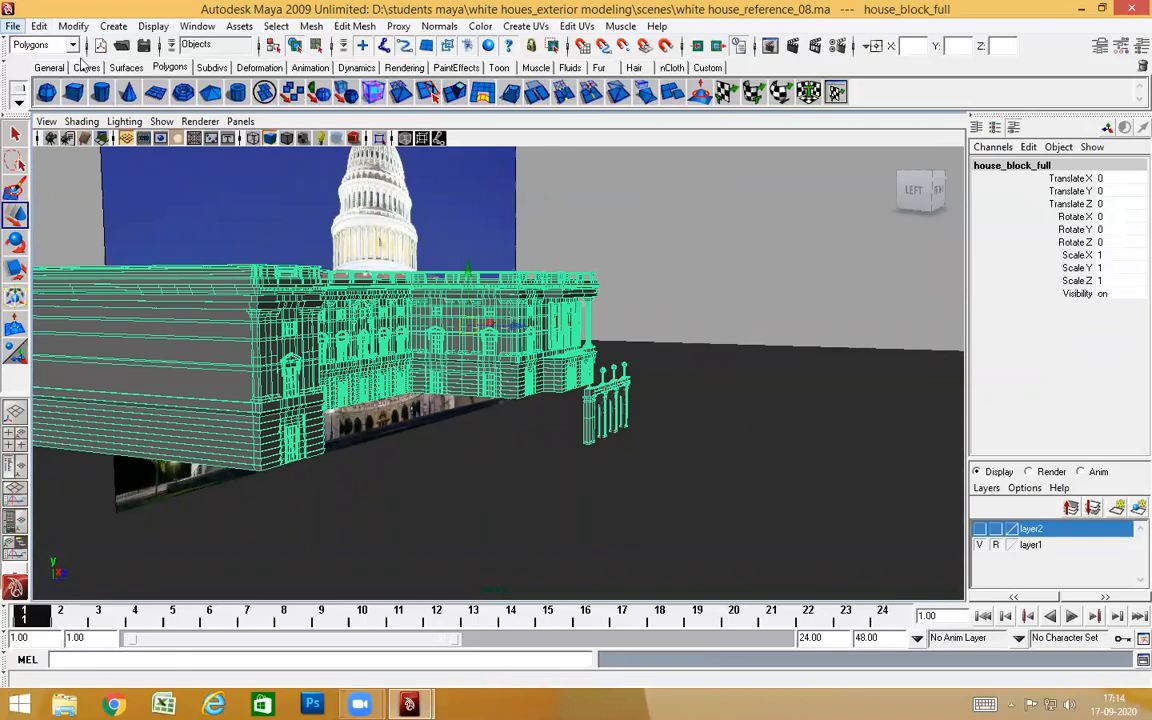
left_click_drag(700, 339, 779, 342, "alt")
right_click_drag(693, 341, 861, 345, "alt")
middle_click_drag(828, 345, 550, 318, "alt")
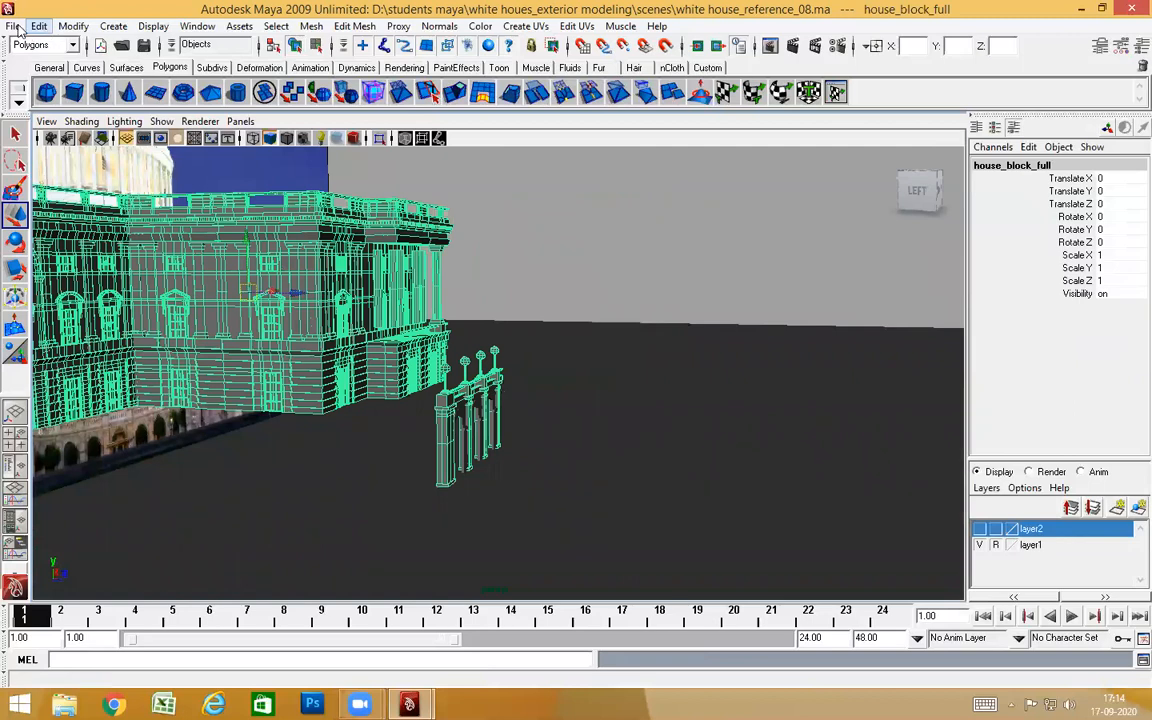
left_click(13, 26)
mouse_move(39, 26)
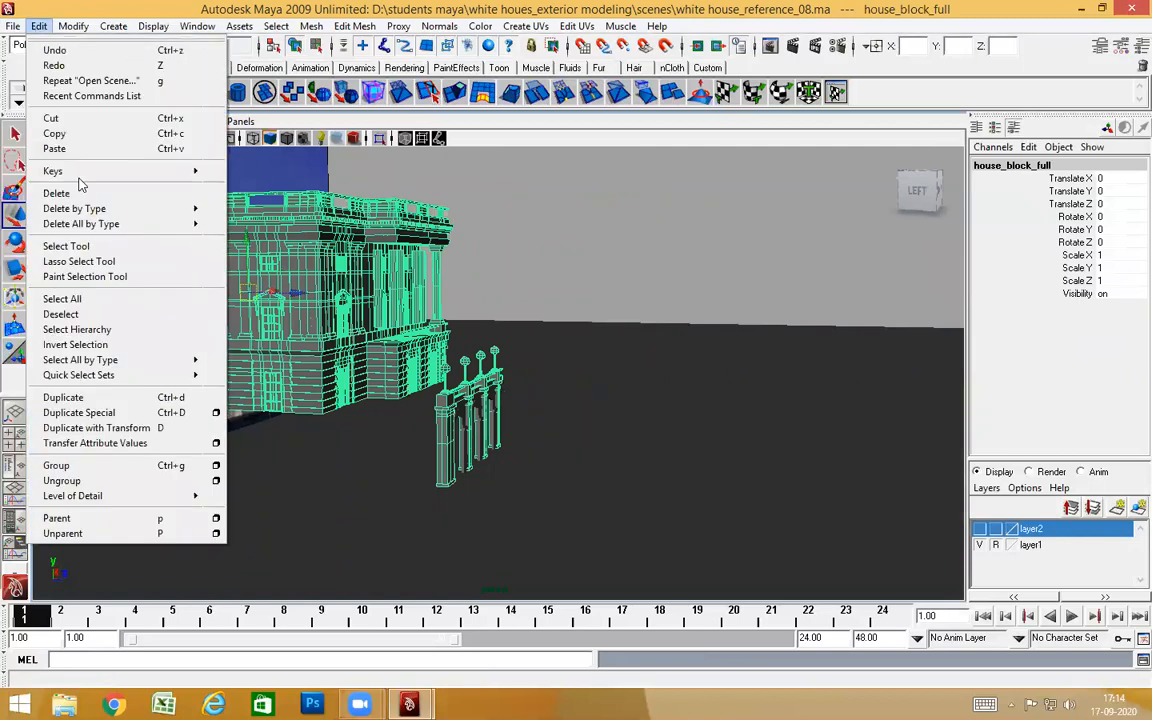
left_click(135, 480)
Remove the arcade parts from the selection in side view, keeping only the building pieces selected
left_click_drag(560, 400, 463, 486, "alt")
left_click_drag(633, 438, 323, 475, "alt")
scroll(324, 406, "down", 6)
left_click_drag(404, 424, 499, 410, "alt")
scroll(478, 417, "up", 3)
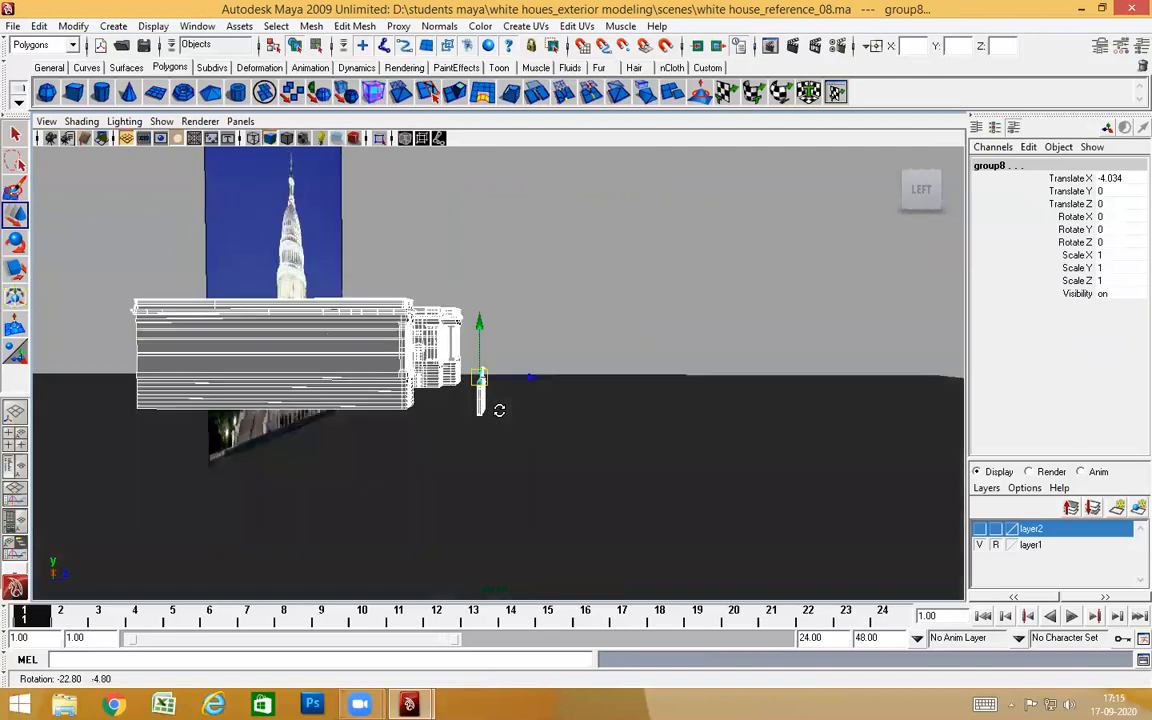
left_click(404, 419)
left_click_drag(404, 419, 390, 350, "alt")
left_click_drag(465, 399, 465, 399, "alt")
left_click_drag(247, 291, 481, 403)
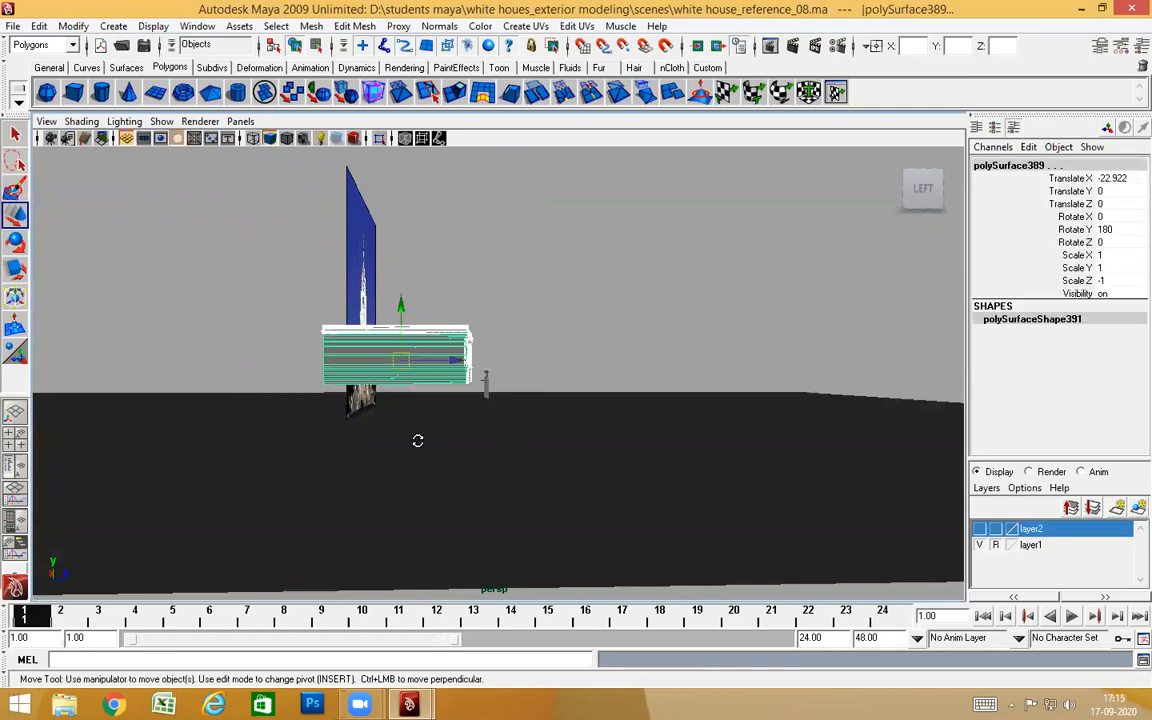
Show the Outliner beside the perspective view and select the house_block_full1 group in it
left_click_drag(417, 440, 455, 414, "alt")
scroll(455, 337, "up", 4)
left_click(497, 408)
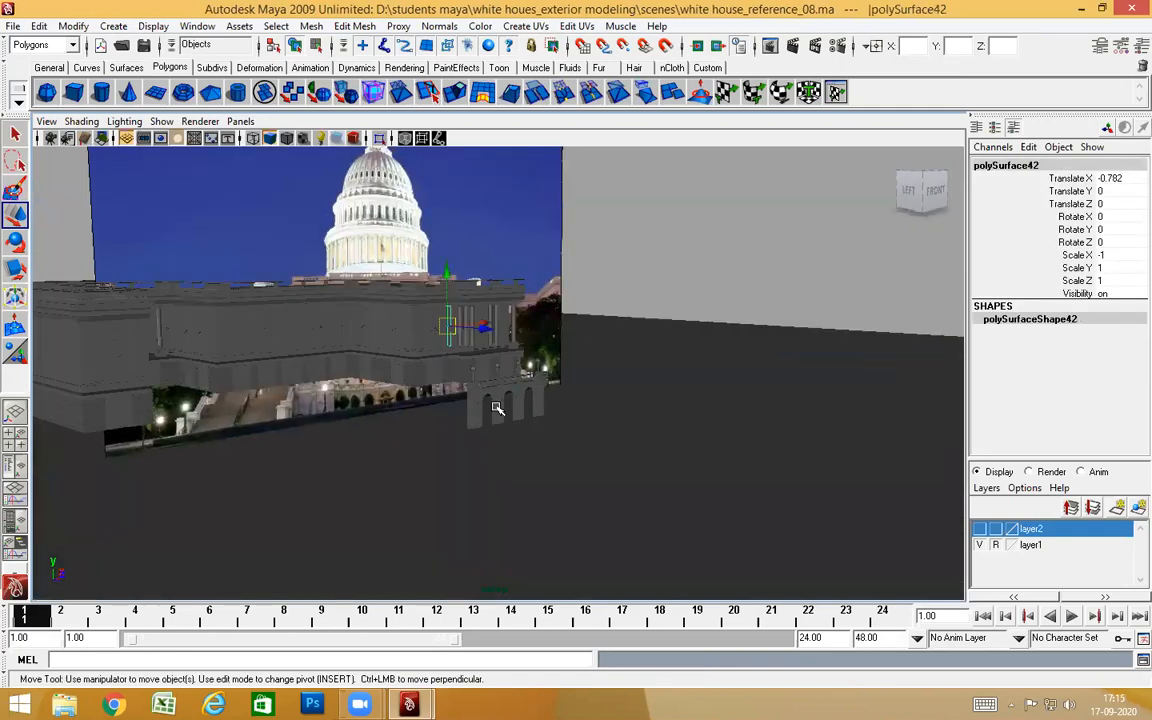
left_click_drag(496, 407, 515, 425, "alt")
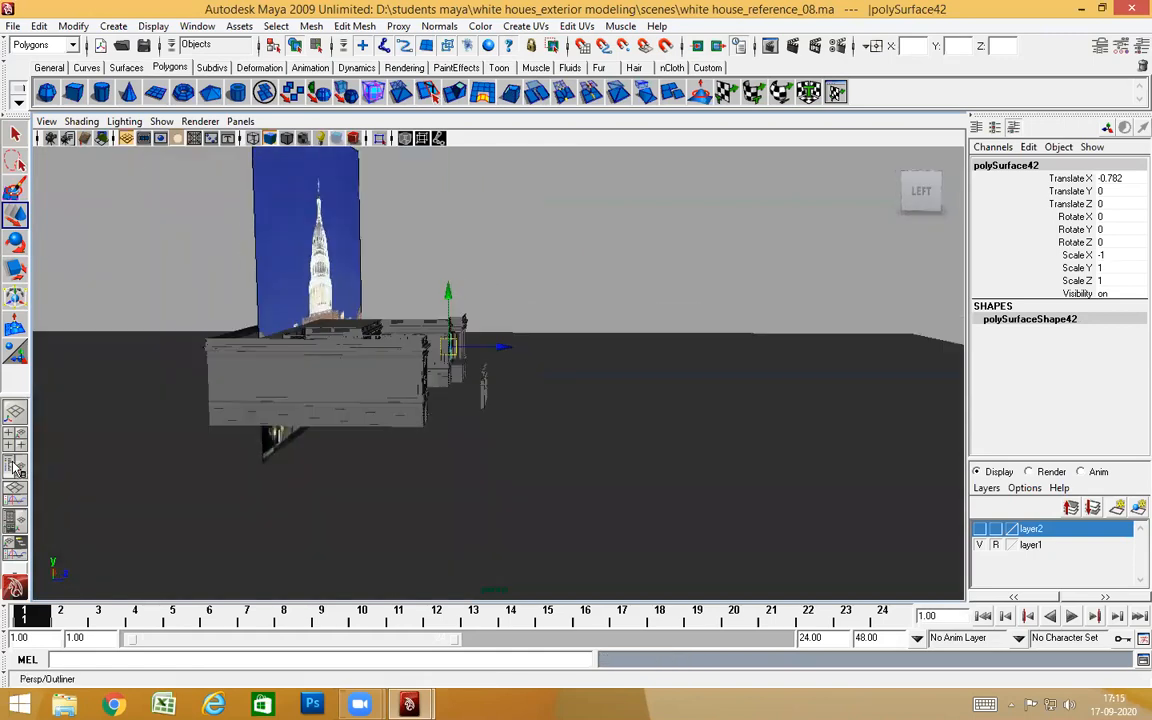
left_click(14, 467)
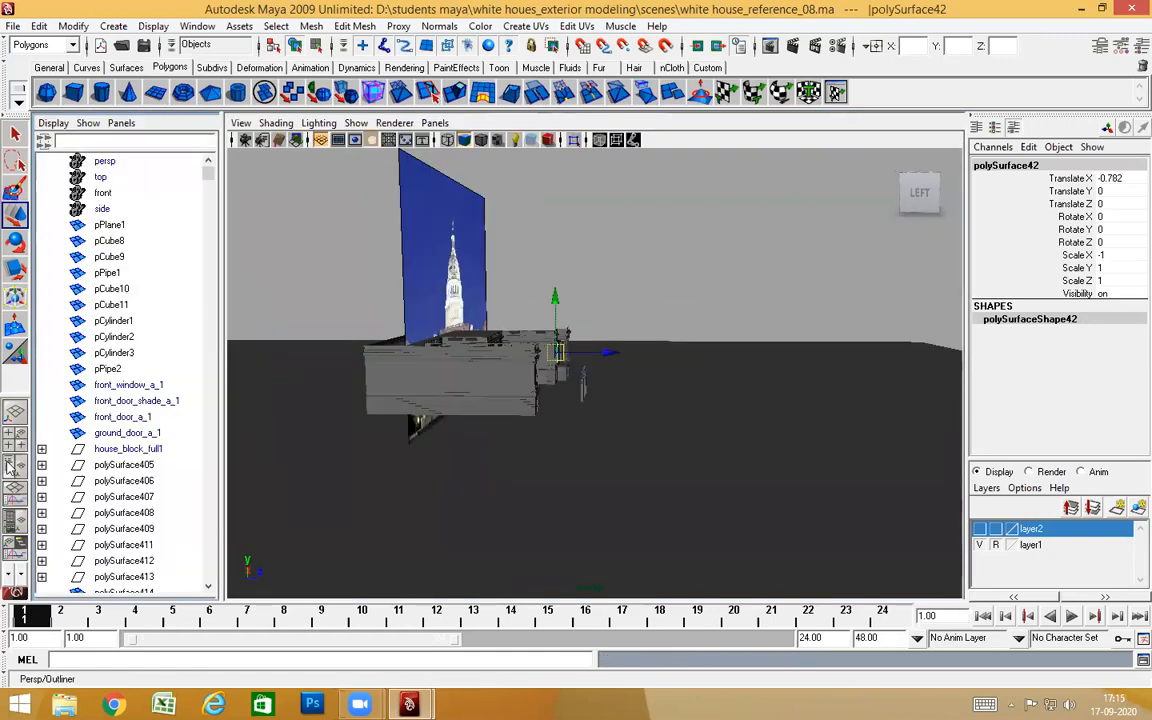
left_click(133, 450)
left_click_drag(563, 406, 586, 453, "alt")
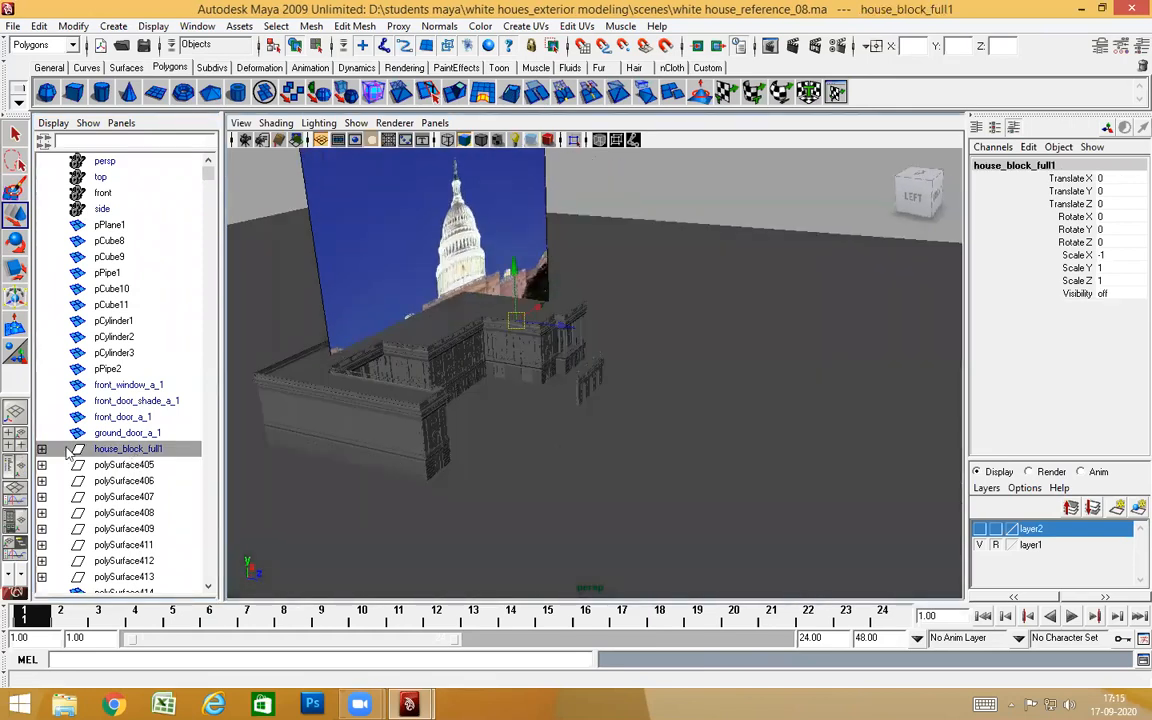
Expand house_block_full1 in the Outliner, look through its child objects, and collapse it again
left_click(42, 450)
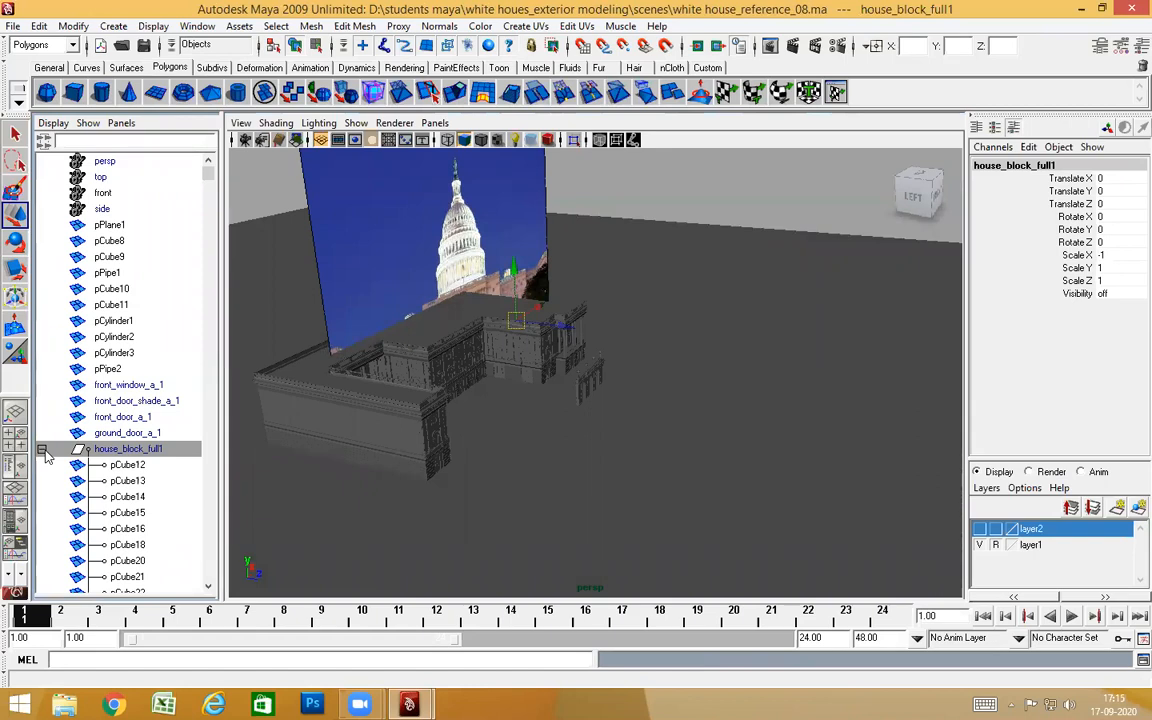
scroll(45, 456, "down", 2)
scroll(45, 457, "down", 1)
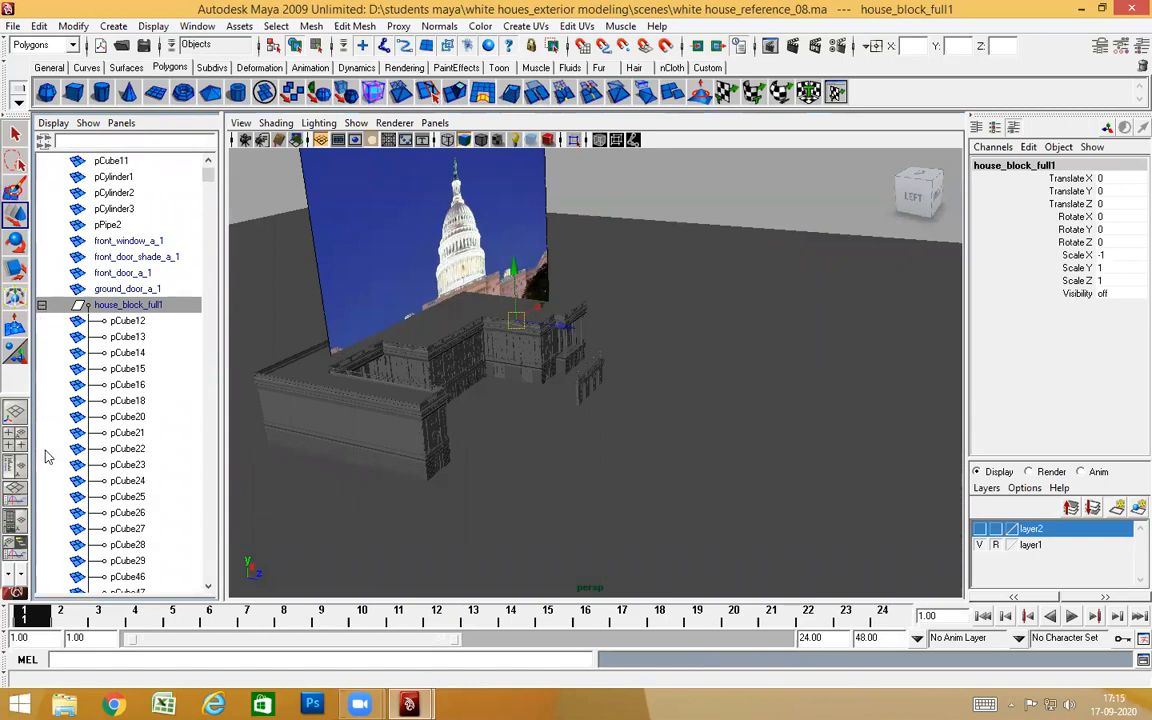
scroll(45, 455, "up", 2)
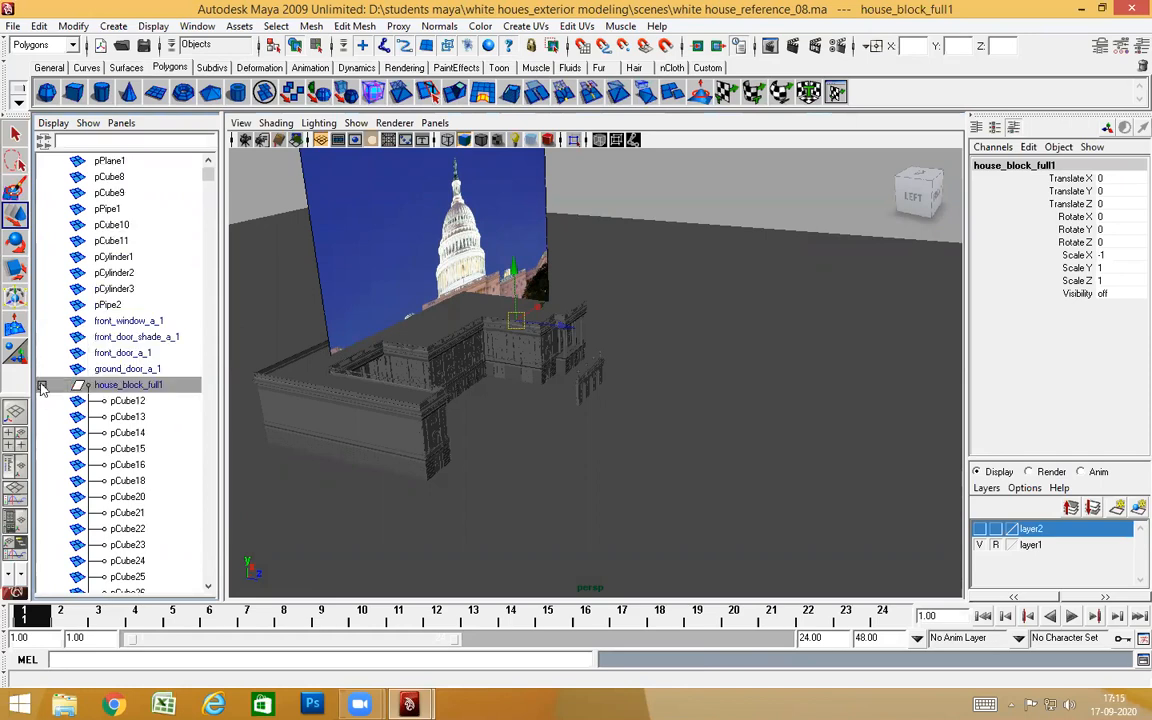
left_click(41, 385)
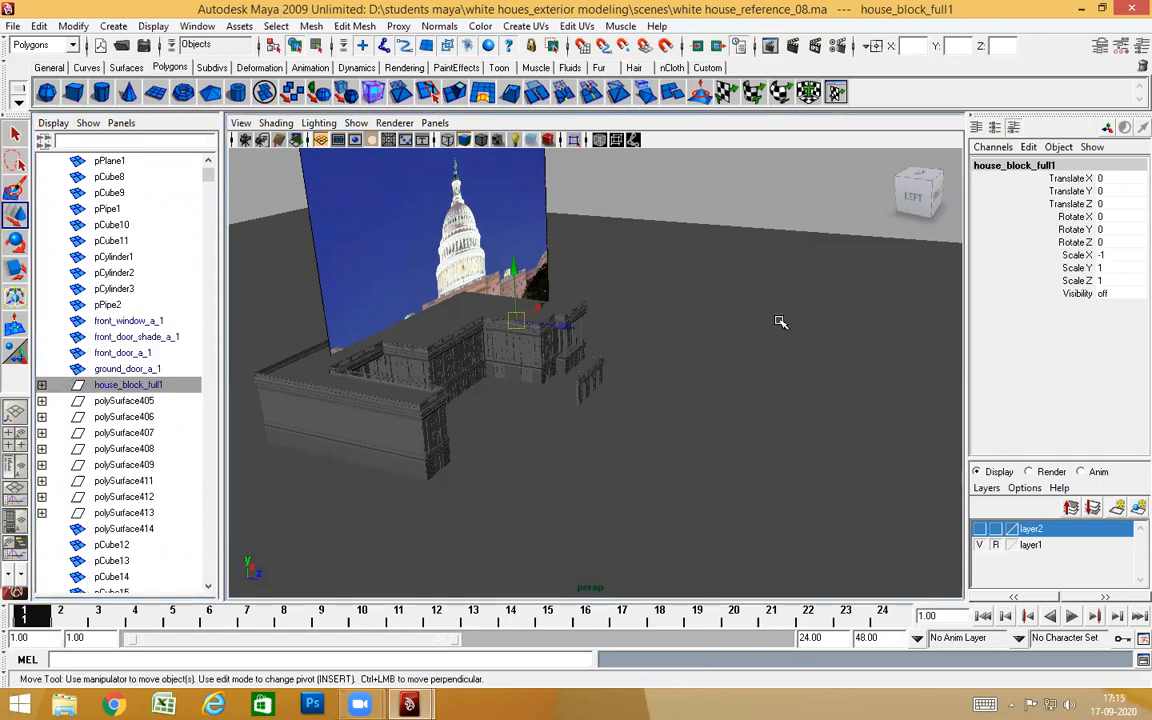
Undo the recent selection changes and the ungrouping of house_block_full
left_click_drag(742, 324, 509, 303, "alt")
scroll(650, 378, "up", 5)
left_click_drag(650, 378, 640, 435, "alt")
middle_click_drag(640, 435, 636, 472, "alt")
left_click_drag(636, 472, 588, 398, "alt")
key("ctrl+z")
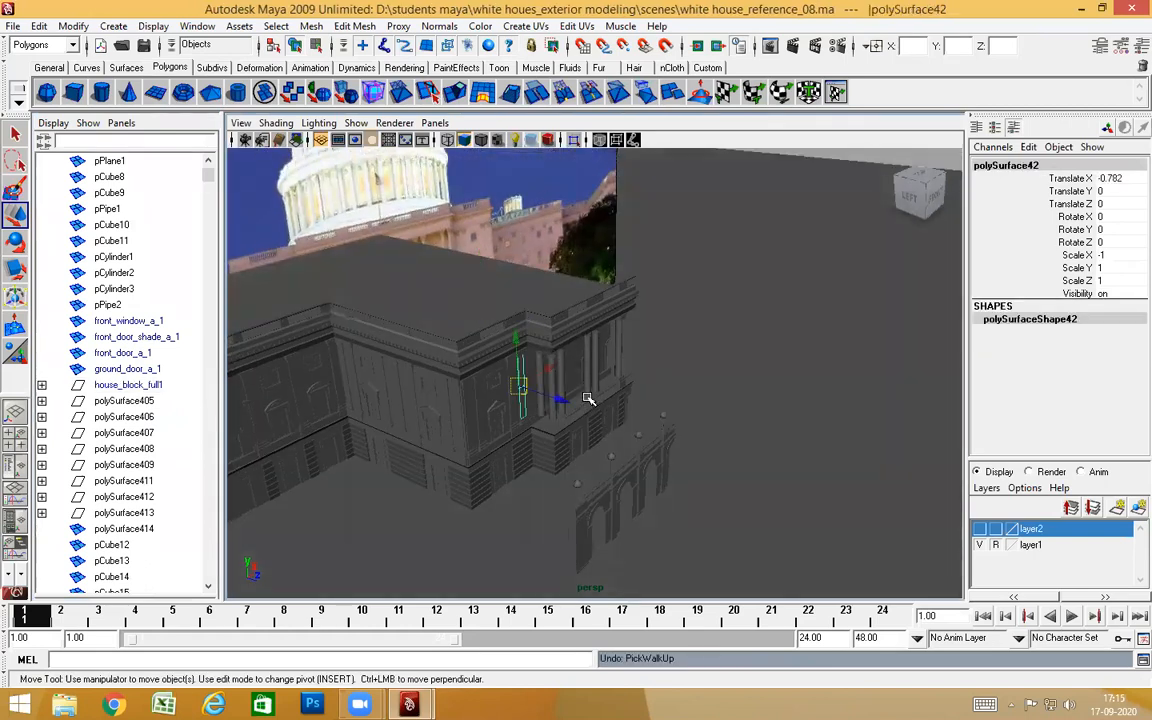
key("ctrl+z")
key("ctrl+z")
key("ctrl+z")
key("ctrl+z")
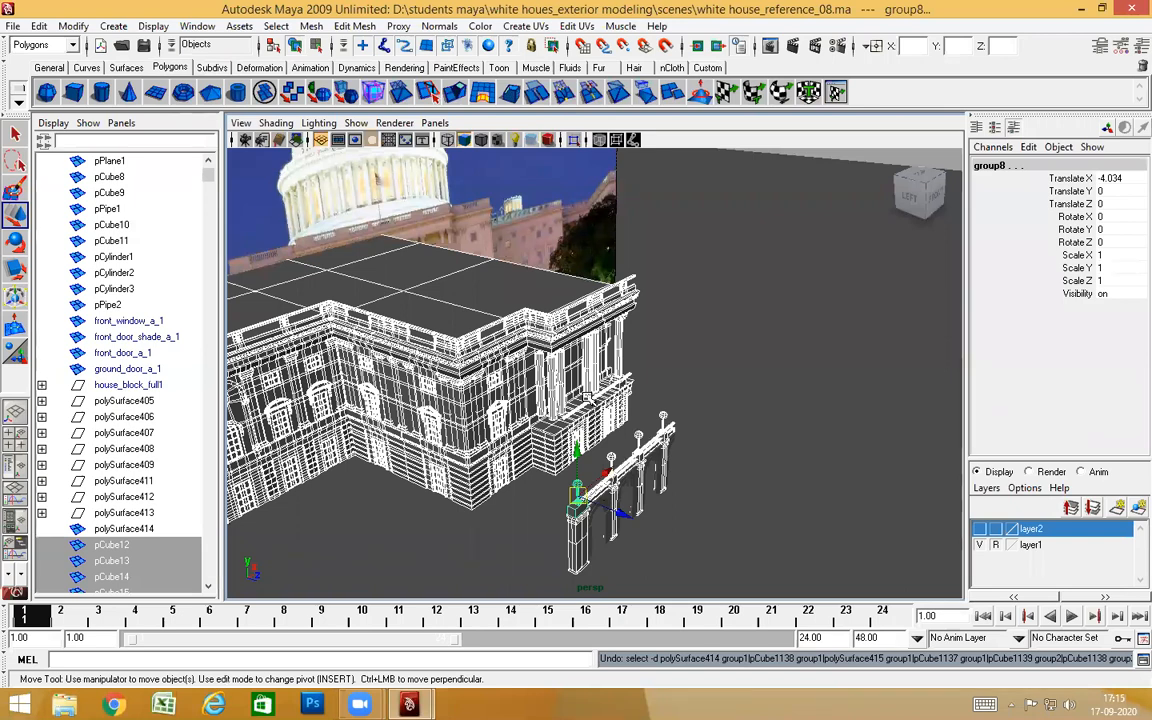
key("ctrl+z")
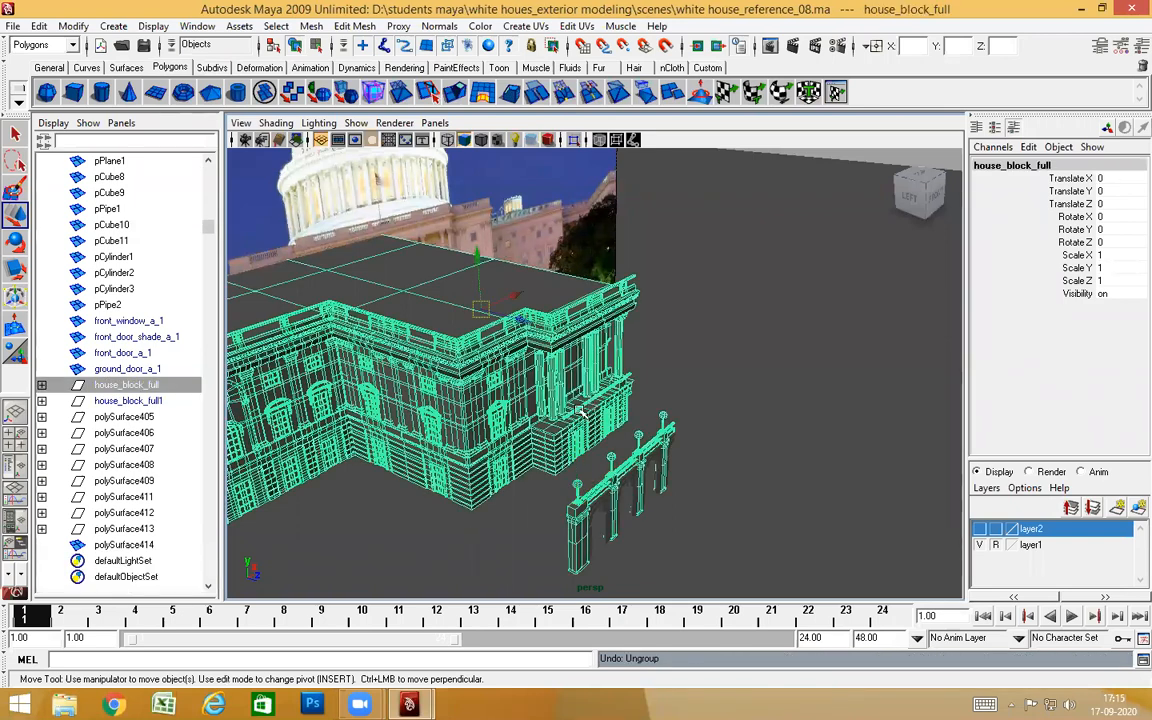
Show the model shaded and select all the front arcade parts from a side view
mouse_move(532, 428)
left_mouse_down("alt")
mouse_move(600, 330)
mouse_move(669, 267)
mouse_move(562, 338)
left_mouse_up("alt")
key("5")
left_click(562, 338)
left_click_drag(628, 418, 620, 427, "alt")
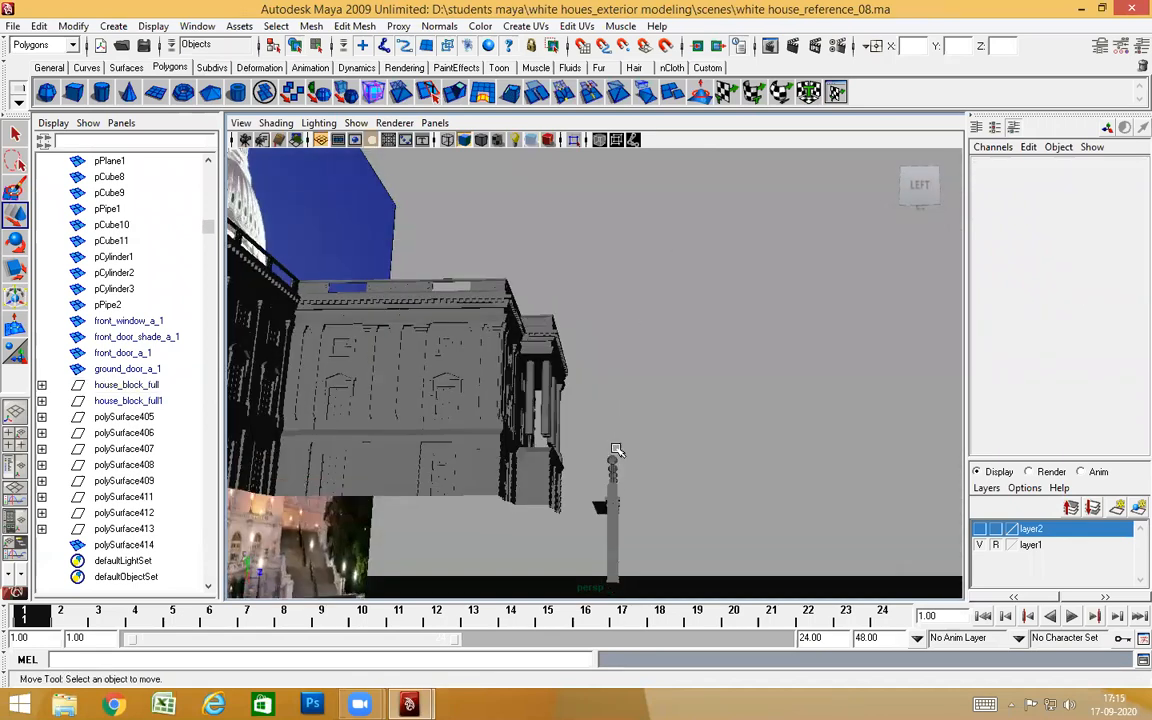
left_click(620, 505)
left_click_drag(686, 519, 613, 490, "alt")
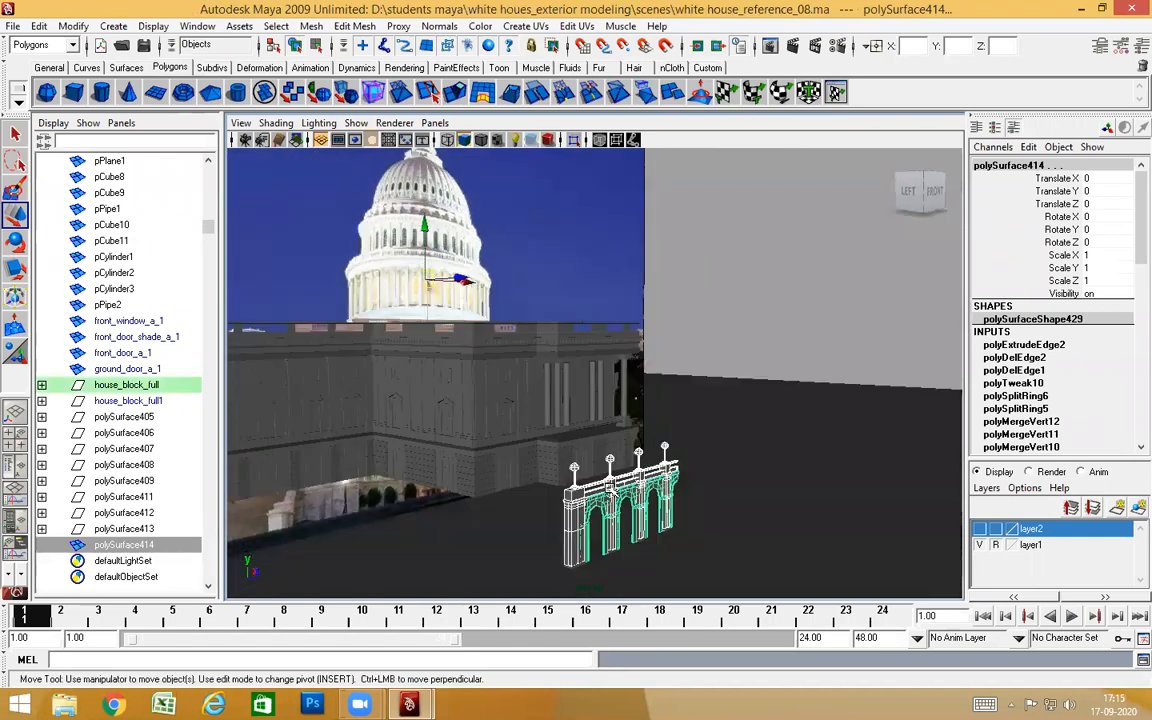
left_click_drag(548, 436, 558, 458, "alt")
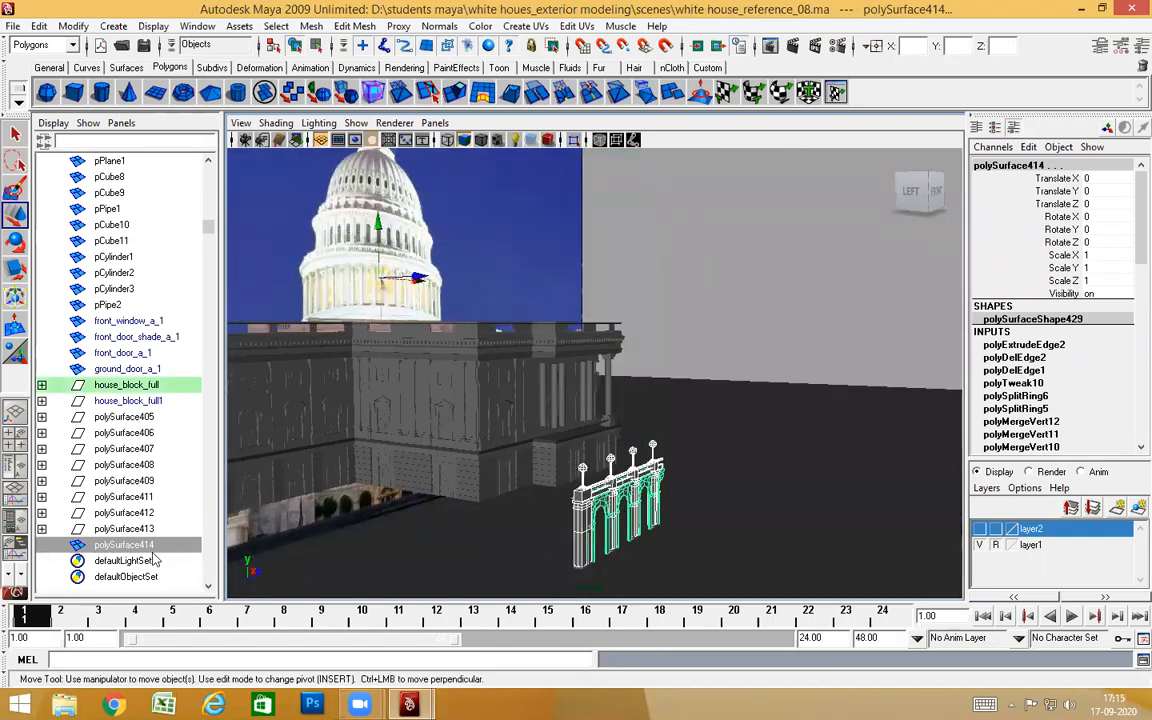
Reselect the arcade's posts, lamps and rails from the side, leaving the polySurface414 arches out of the selection
left_click(130, 545)
left_click_drag(679, 486, 740, 465, "alt")
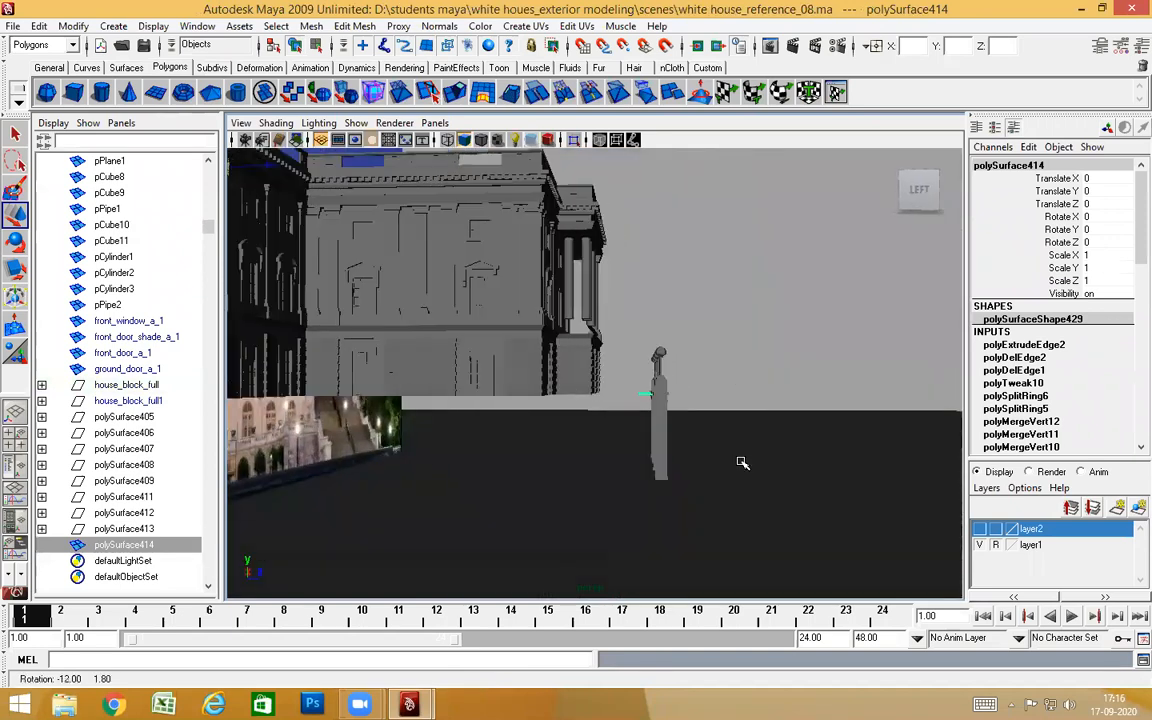
left_click_drag(721, 318, 638, 390)
left_click_drag(694, 470, 641, 466, "alt")
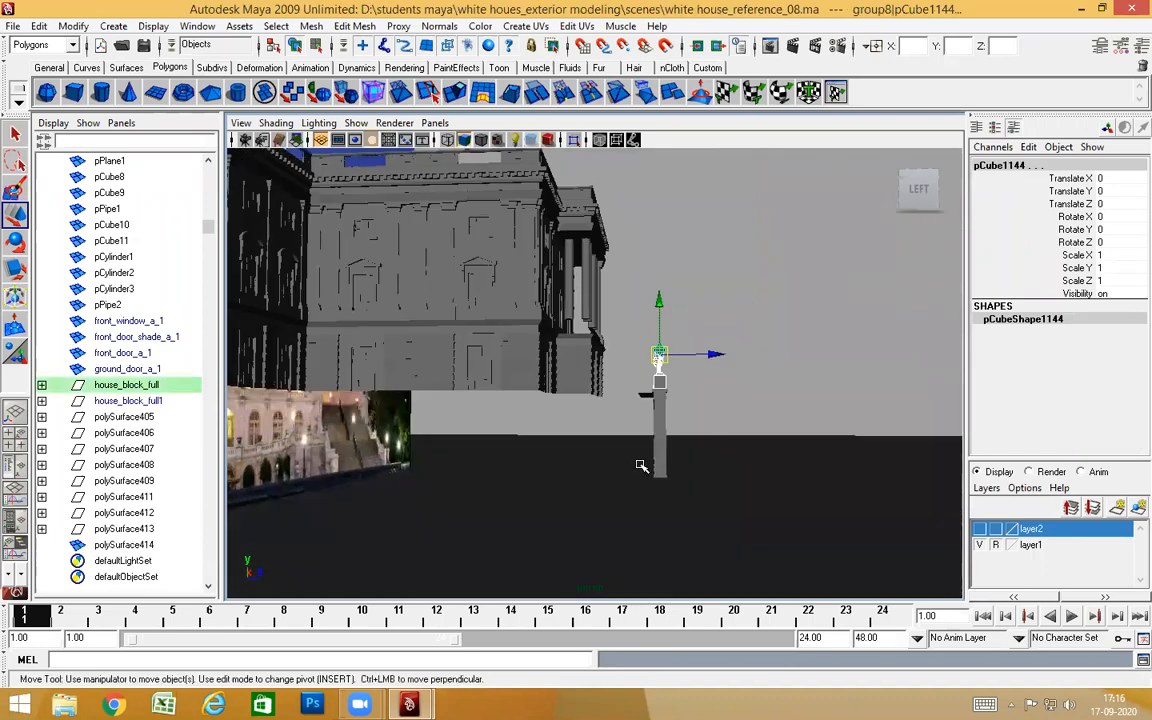
left_click(655, 465)
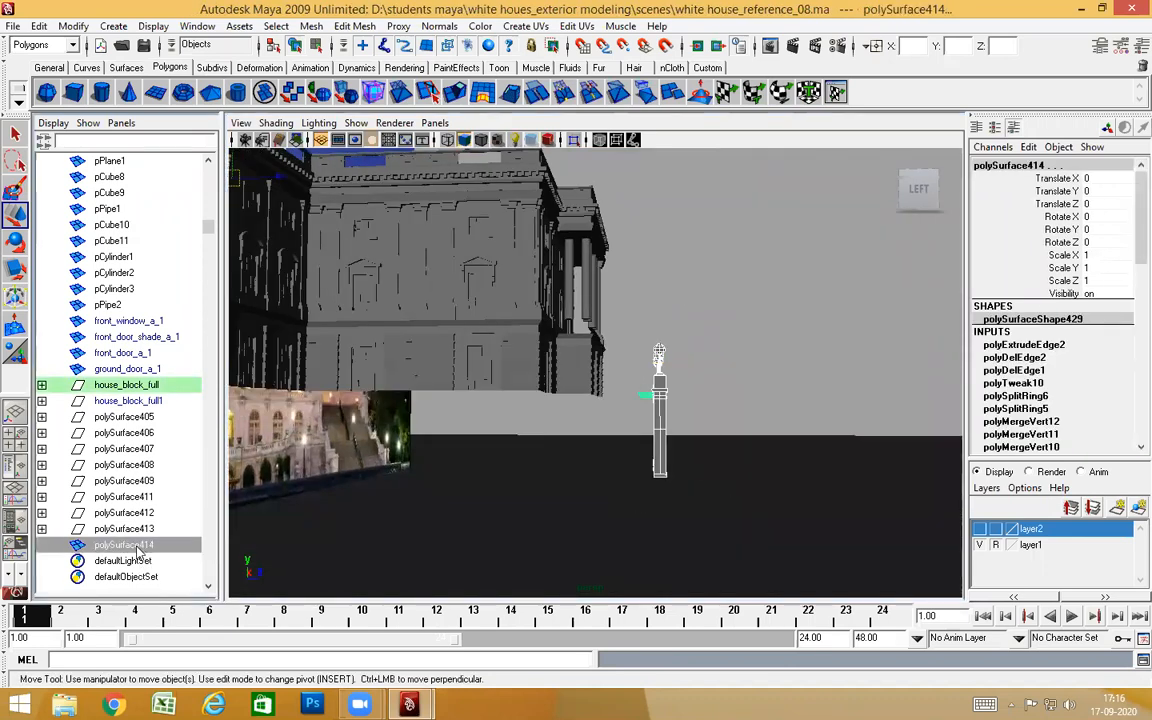
key("ctrl+z")
left_click_drag(684, 430, 210, 434, "alt")
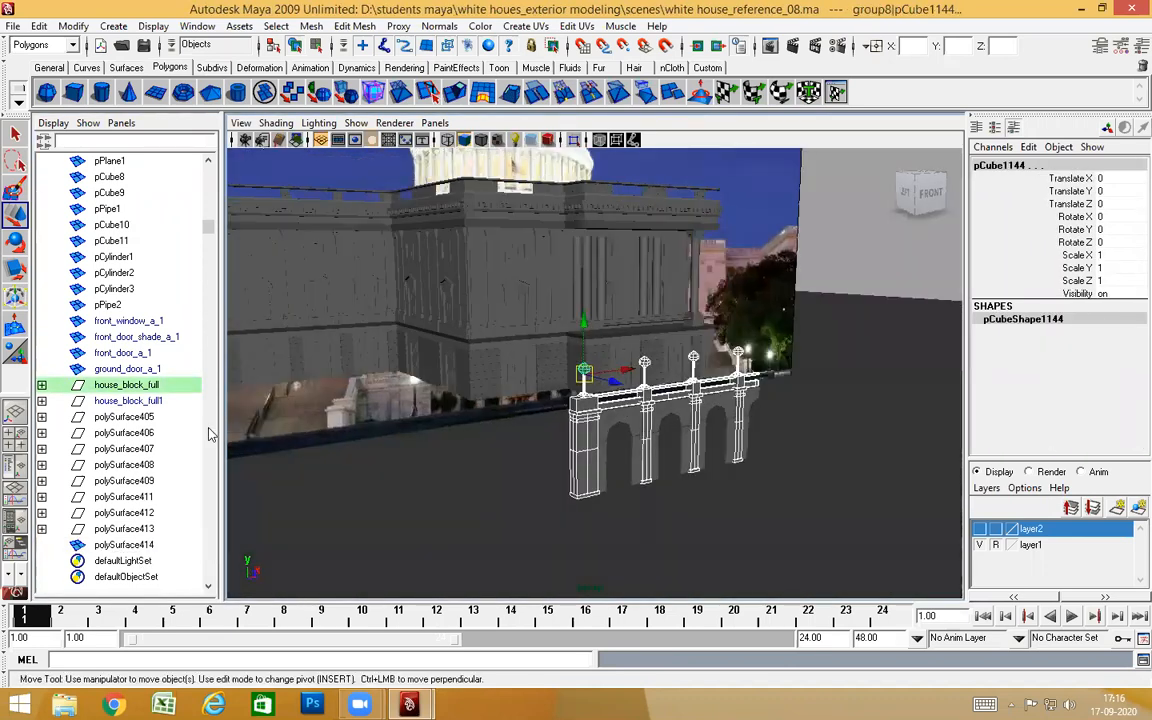
Expand house_block_full in the Outliner and find the selected arcade parts among its children
left_click(41, 385)
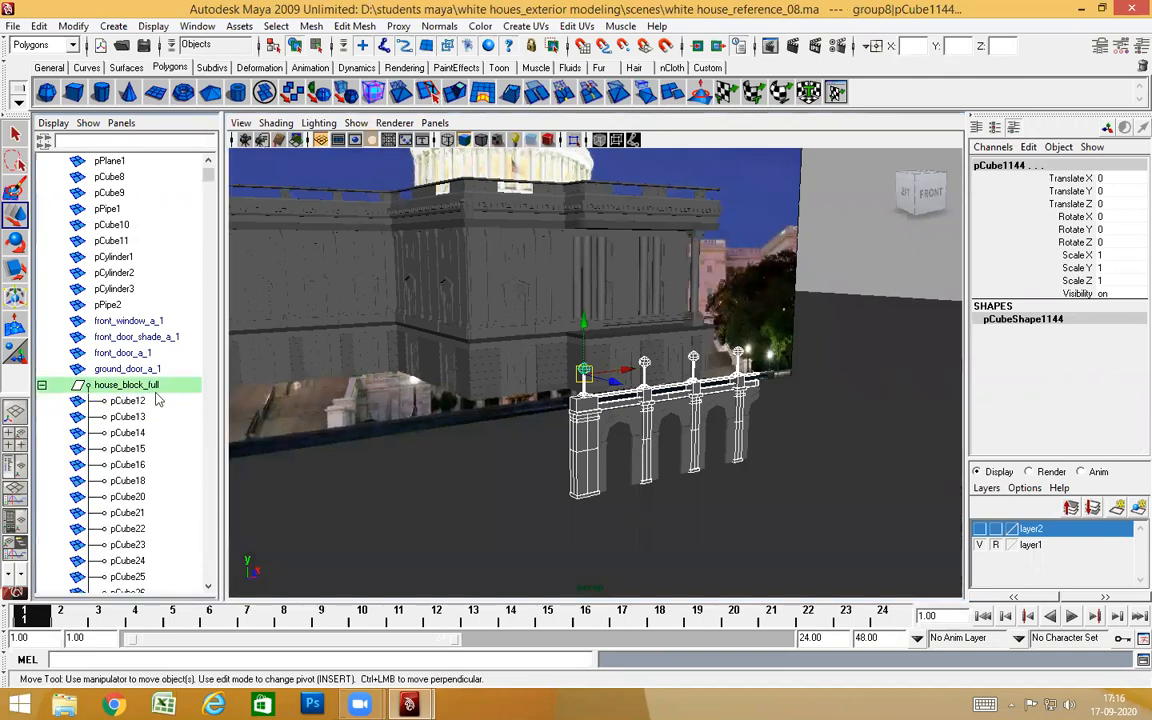
scroll(155, 404, "down", 5)
scroll(157, 404, "down", 10)
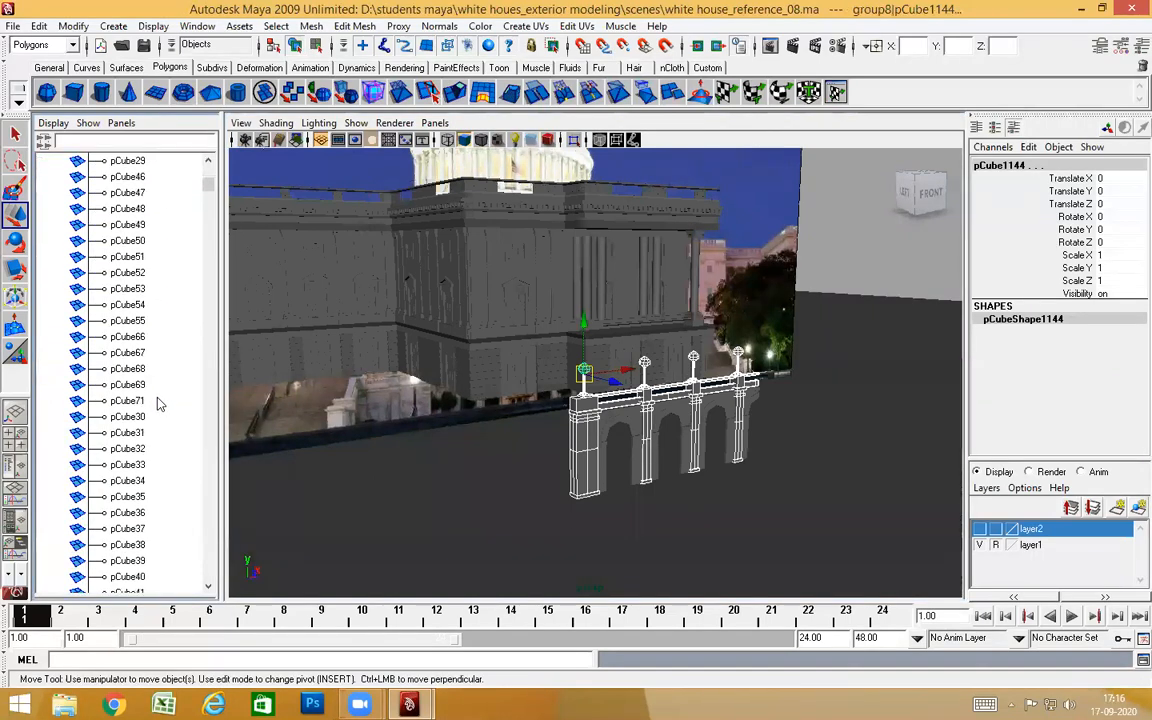
scroll(157, 404, "down", 6)
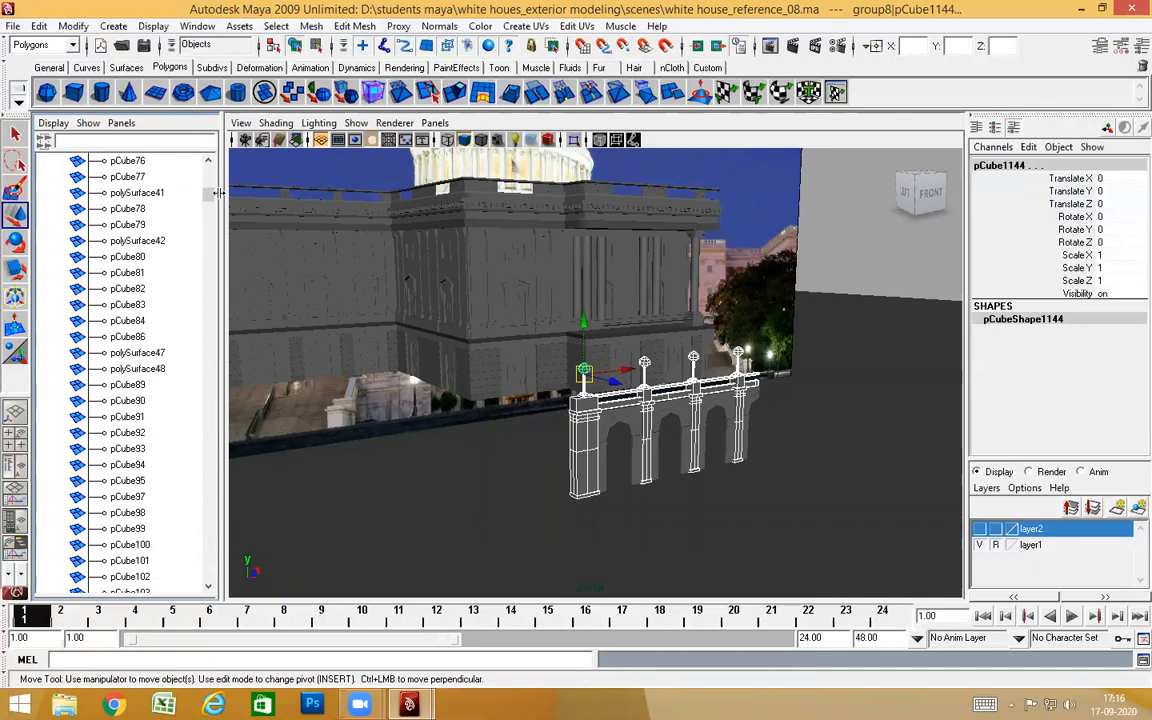
left_click_drag(208, 214, 211, 564)
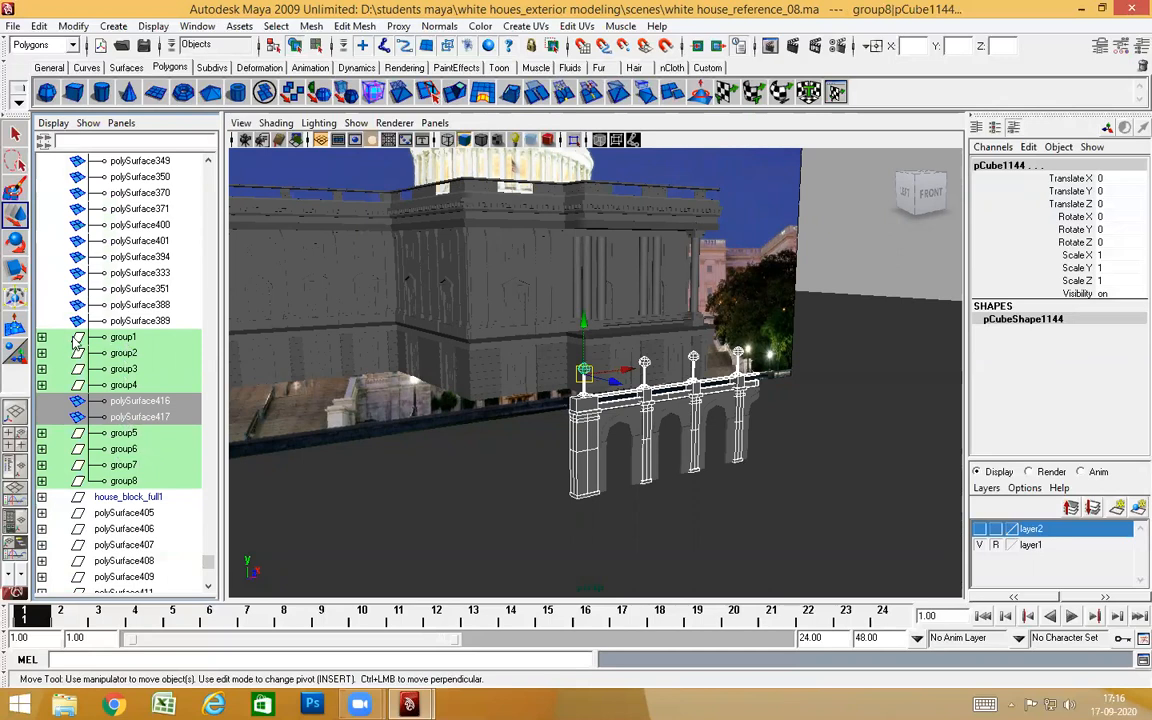
left_click_drag(730, 415, 700, 392, "alt")
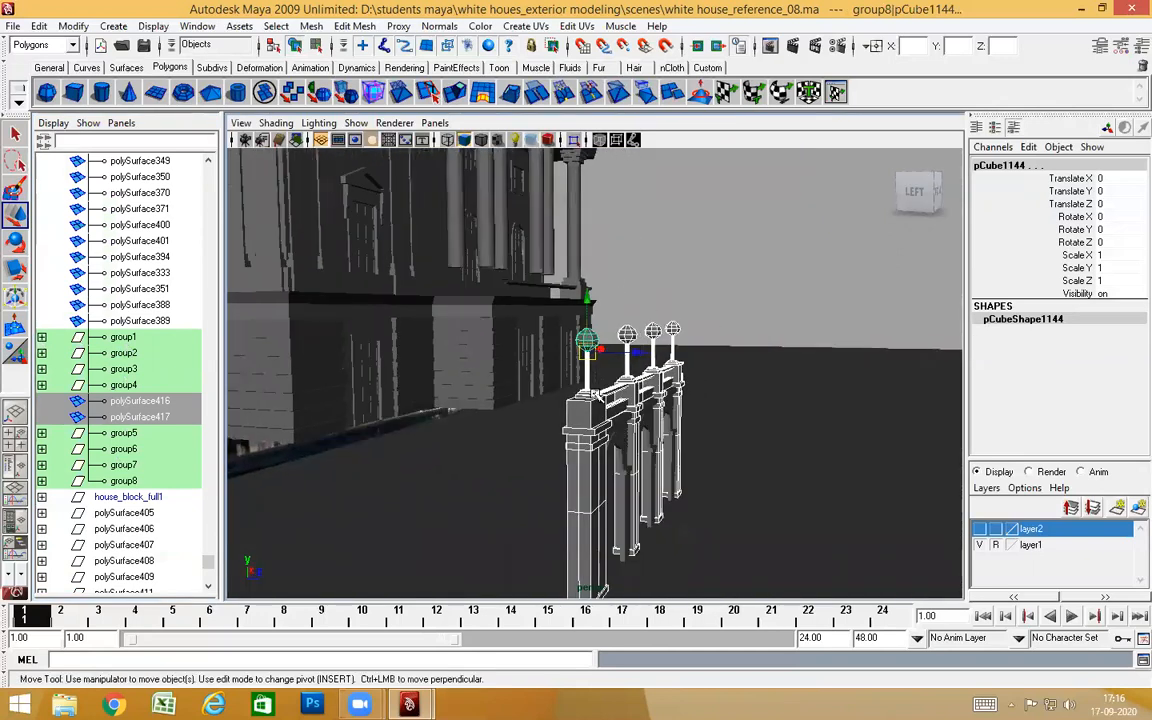
Select polySurface416 and polySurface417 and move them out of house_block_full to the Outliner's top level above polySurface414
left_click(131, 402)
left_click(138, 418)
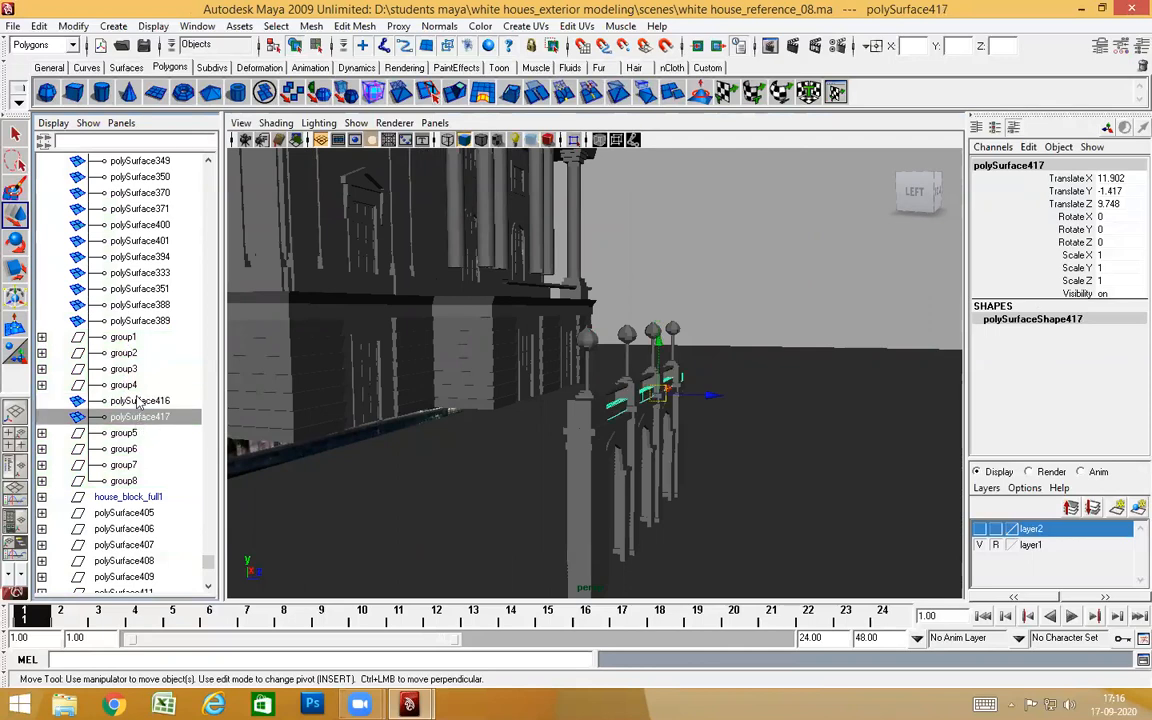
left_click(137, 401, "shift")
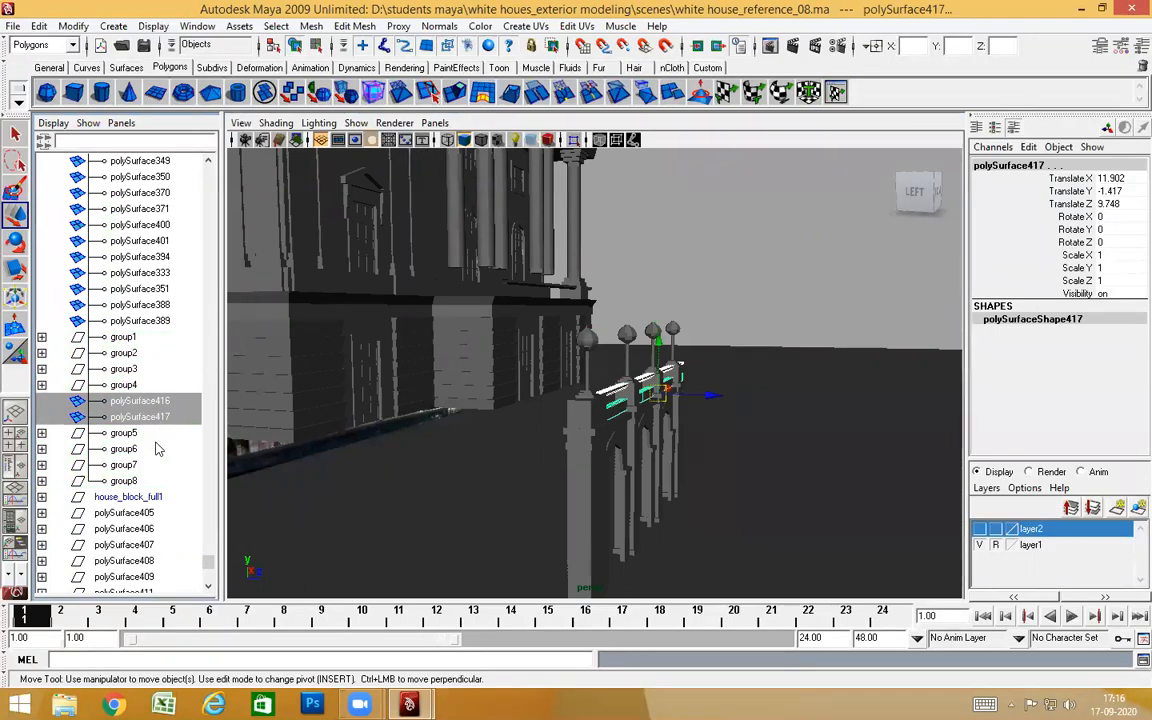
scroll(139, 488, "down", 3)
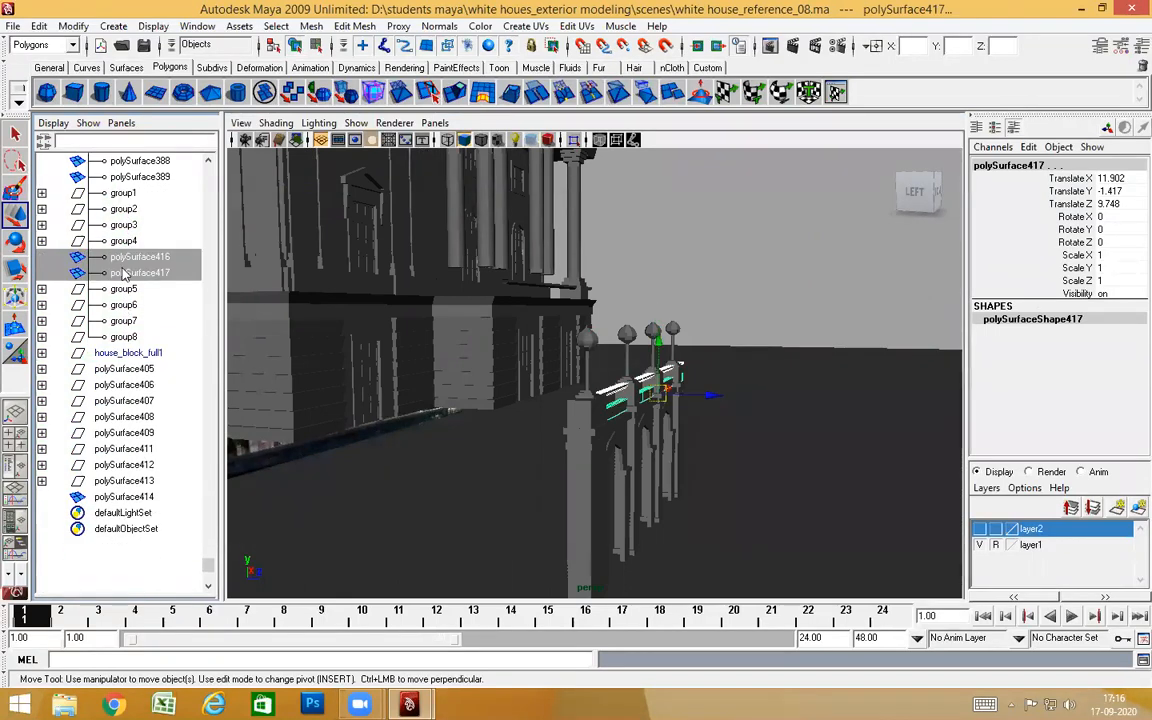
middle_click_drag(123, 260, 103, 512)
middle_click_drag(123, 457, 123, 508)
mouse_move(131, 257)
left_mouse_down()
mouse_move(130, 317)
mouse_move(127, 269)
left_mouse_up()
middle_click_drag(74, 262, 90, 493)
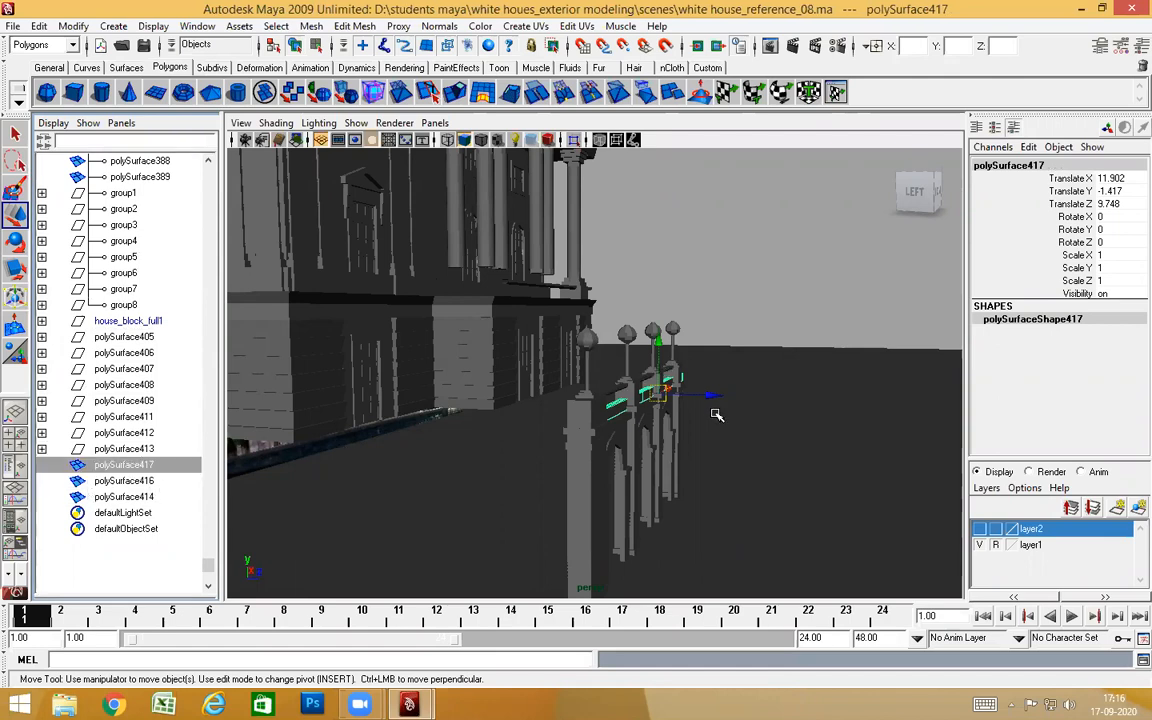
Pick an arcade lamp, select its parent group7, and check that group's contents in the Outliner
left_click(757, 288)
left_click(622, 410)
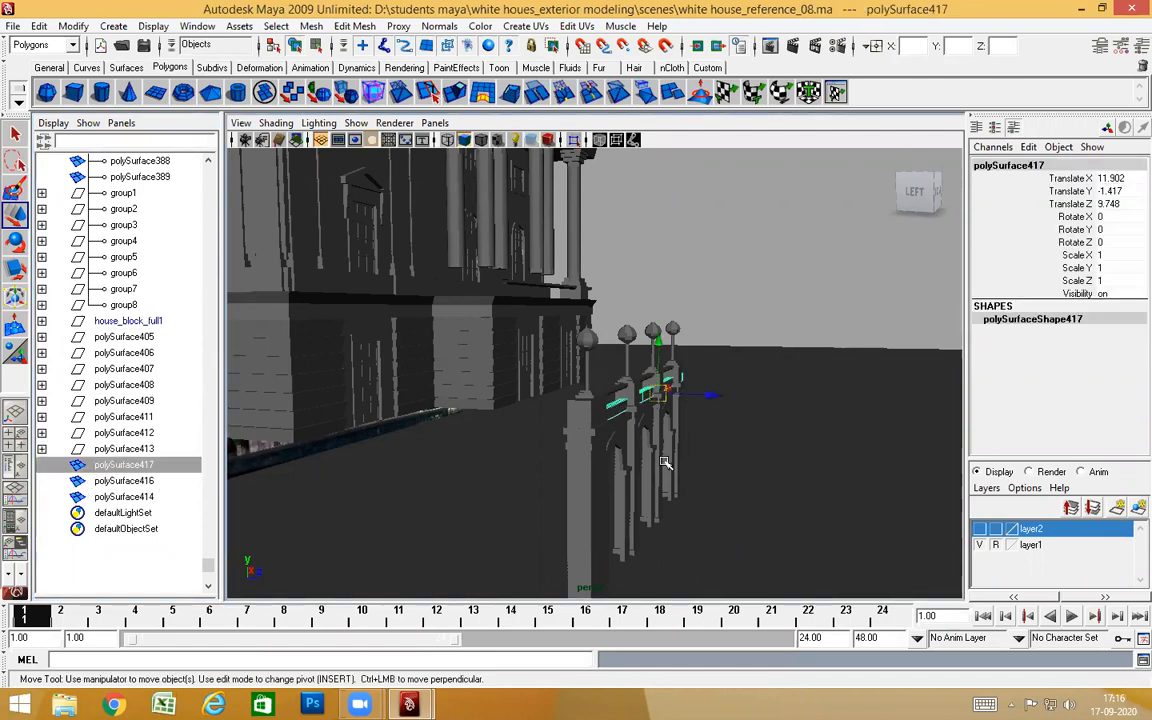
key("Up")
left_click(785, 246)
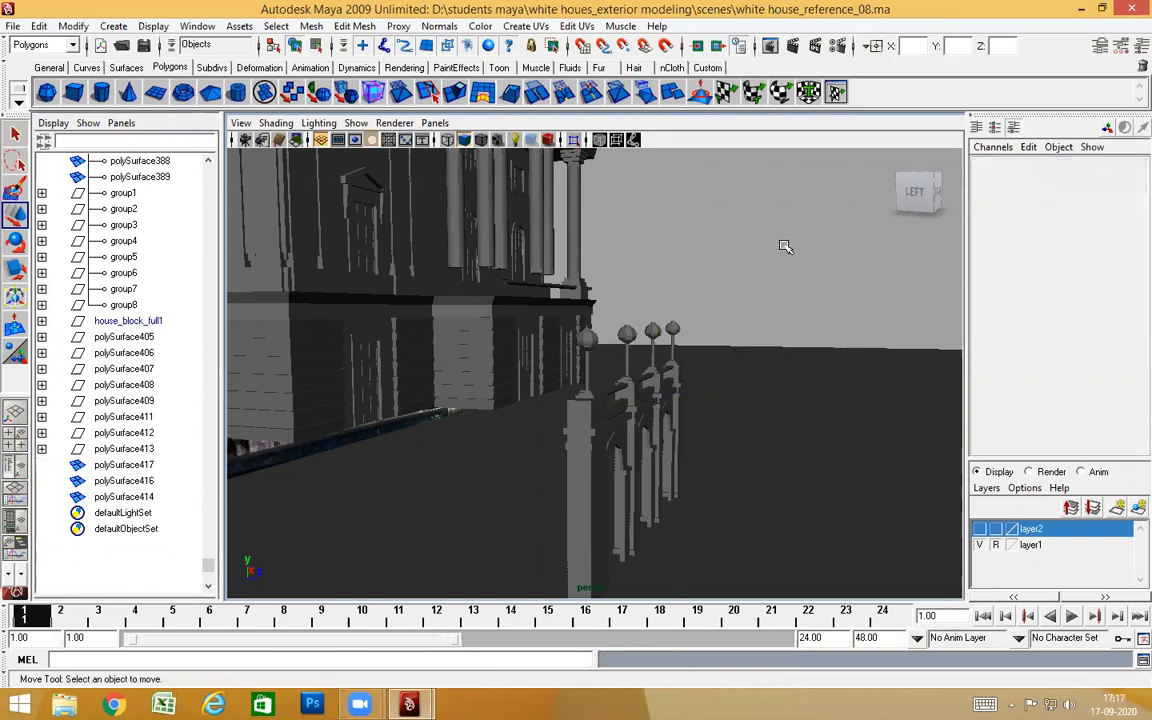
left_click(627, 335)
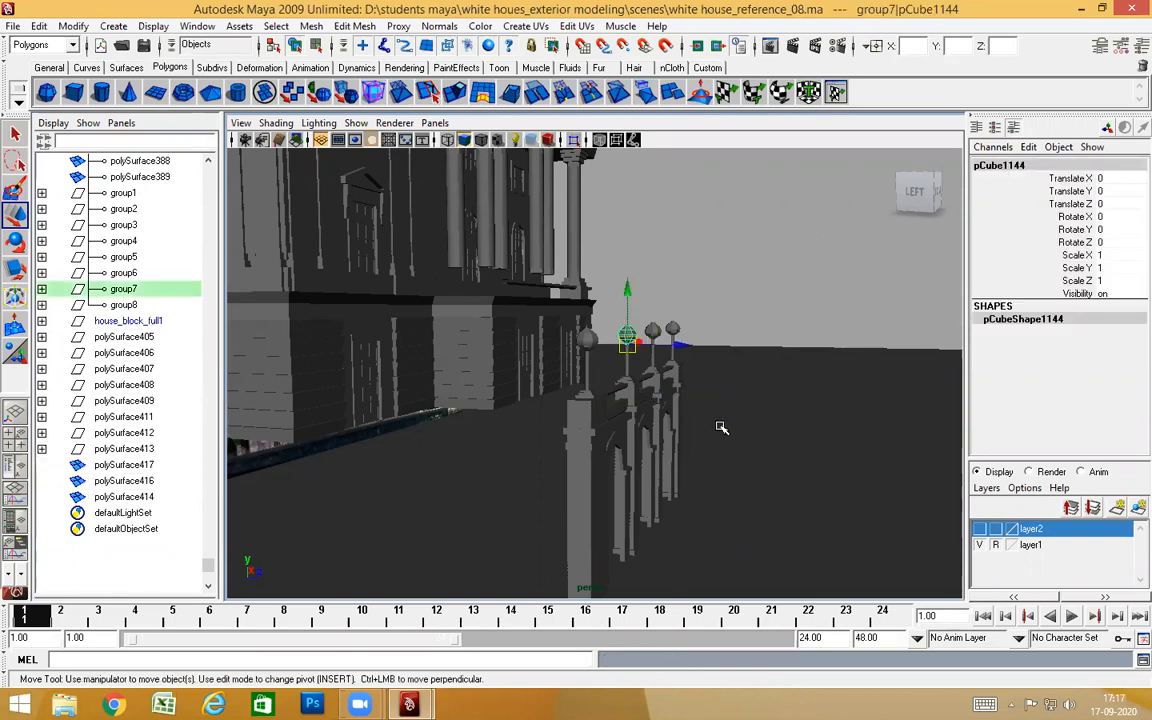
key("Up")
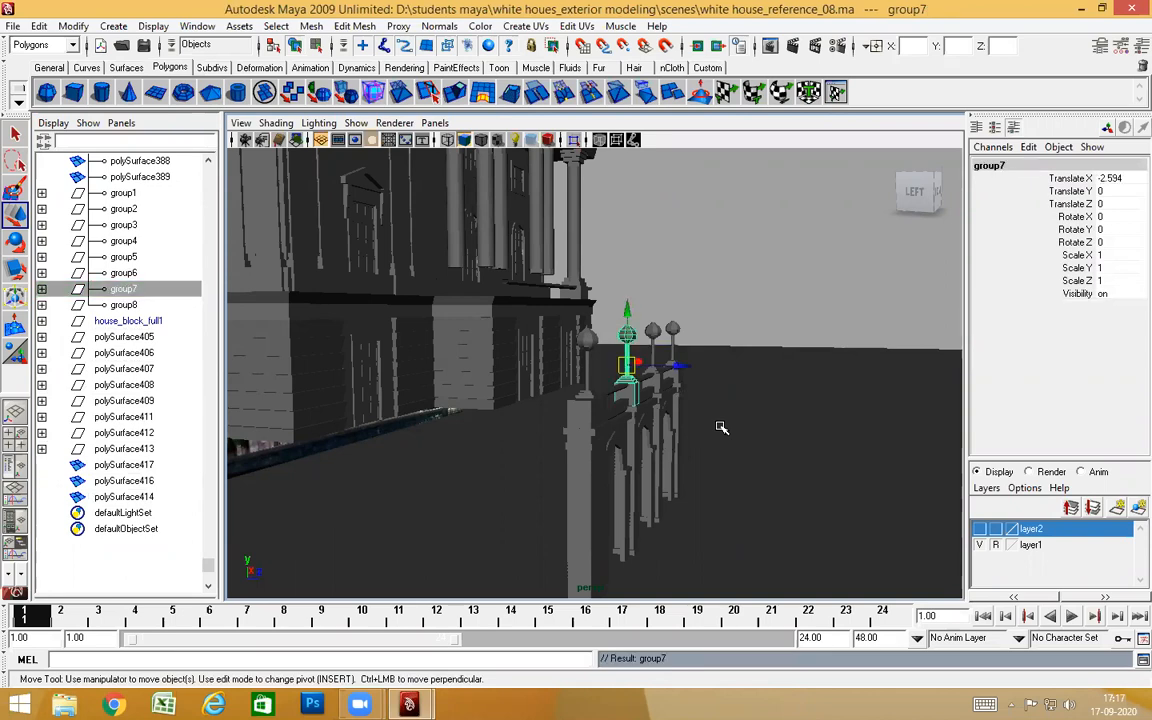
mouse_move(675, 408)
left_mouse_down("alt")
mouse_move(620, 405)
mouse_move(668, 402)
left_mouse_up("alt")
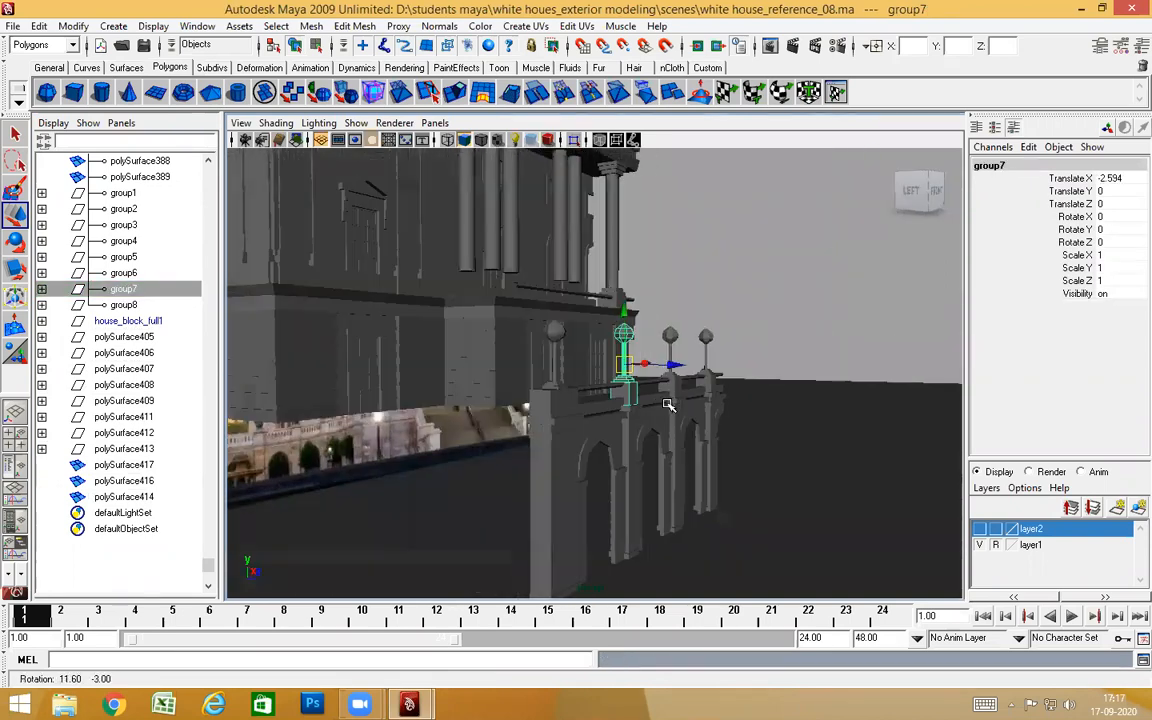
left_click(42, 289)
left_click(42, 289)
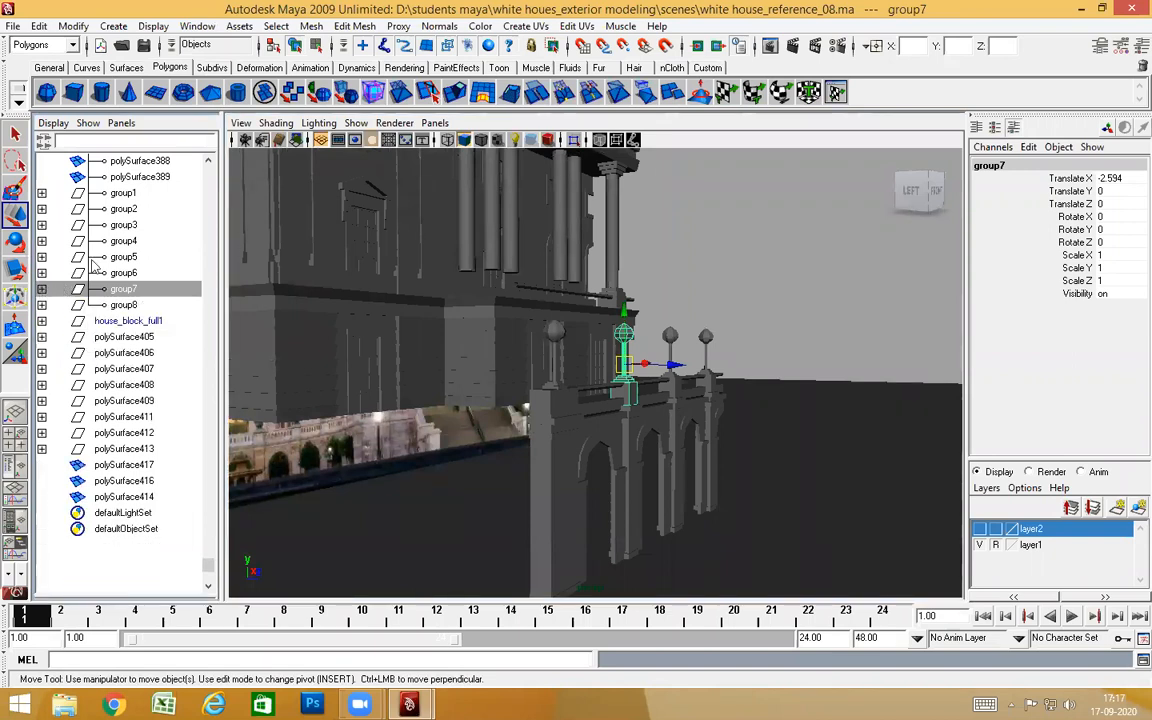
Select group1 through group8 and move them out of house_block_full to the Outliner's top level above polySurface417
left_click(121, 194)
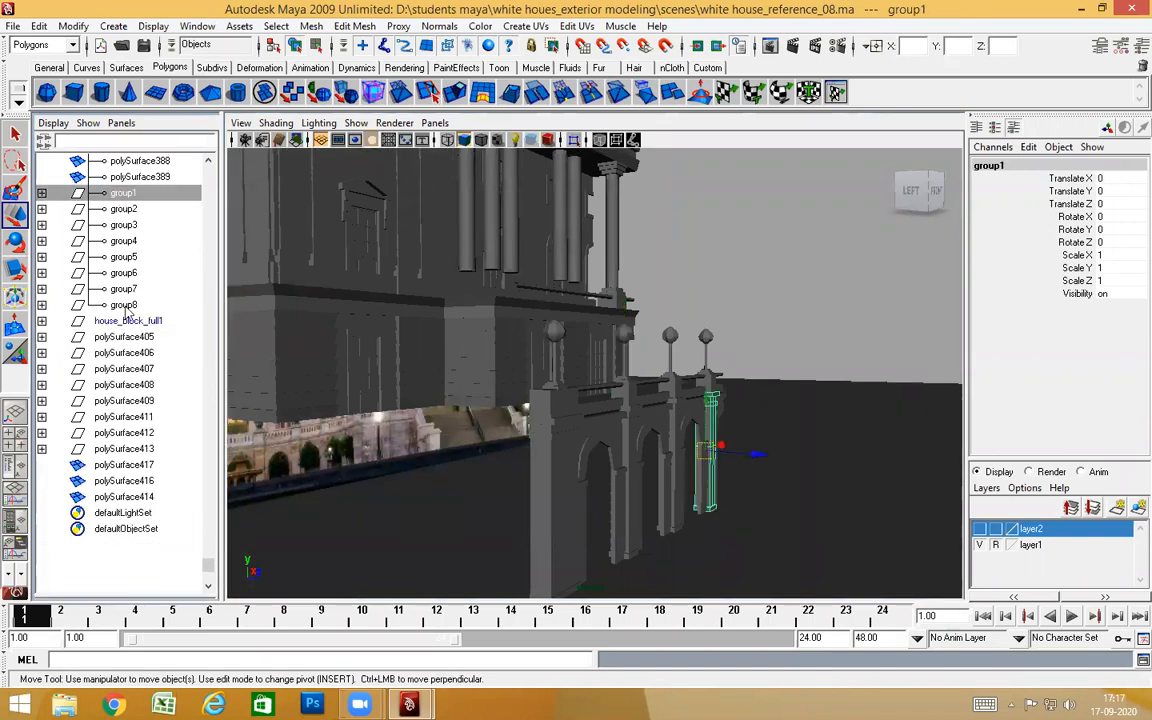
left_click(122, 304, "shift")
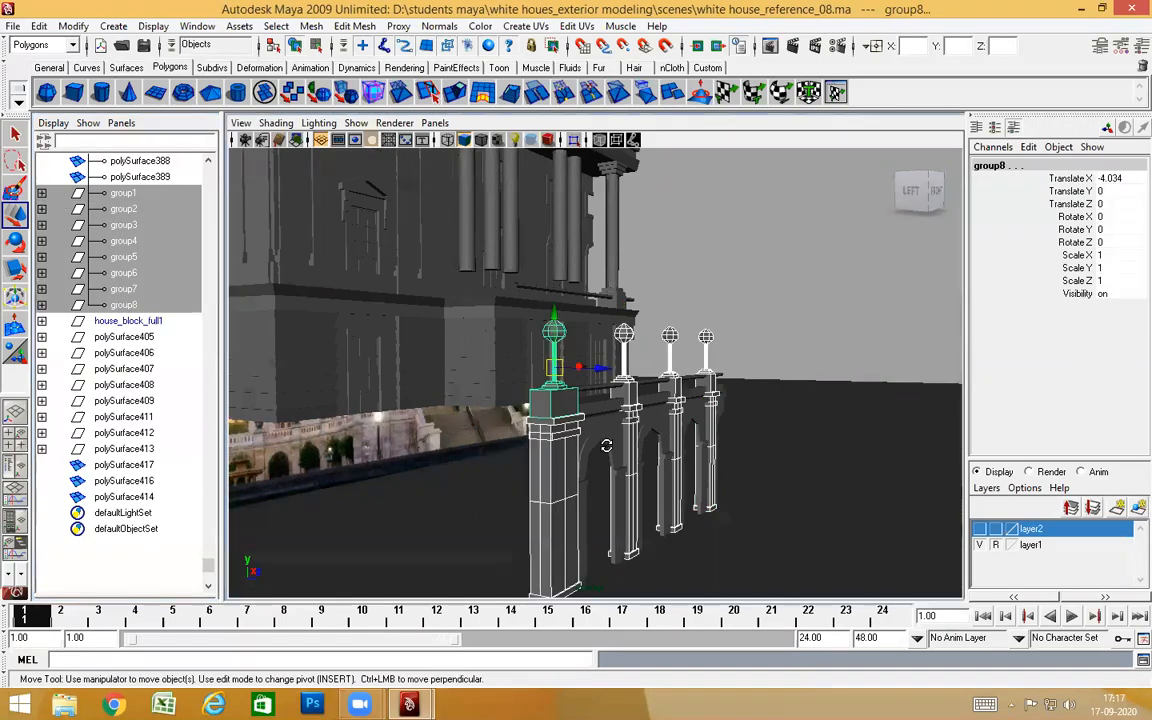
left_click_drag(455, 378, 514, 424, "alt")
scroll(511, 422, "down", 10)
left_click_drag(505, 366, 614, 384, "alt")
scroll(718, 396, "up", 9)
left_click_drag(678, 477, 658, 468, "alt")
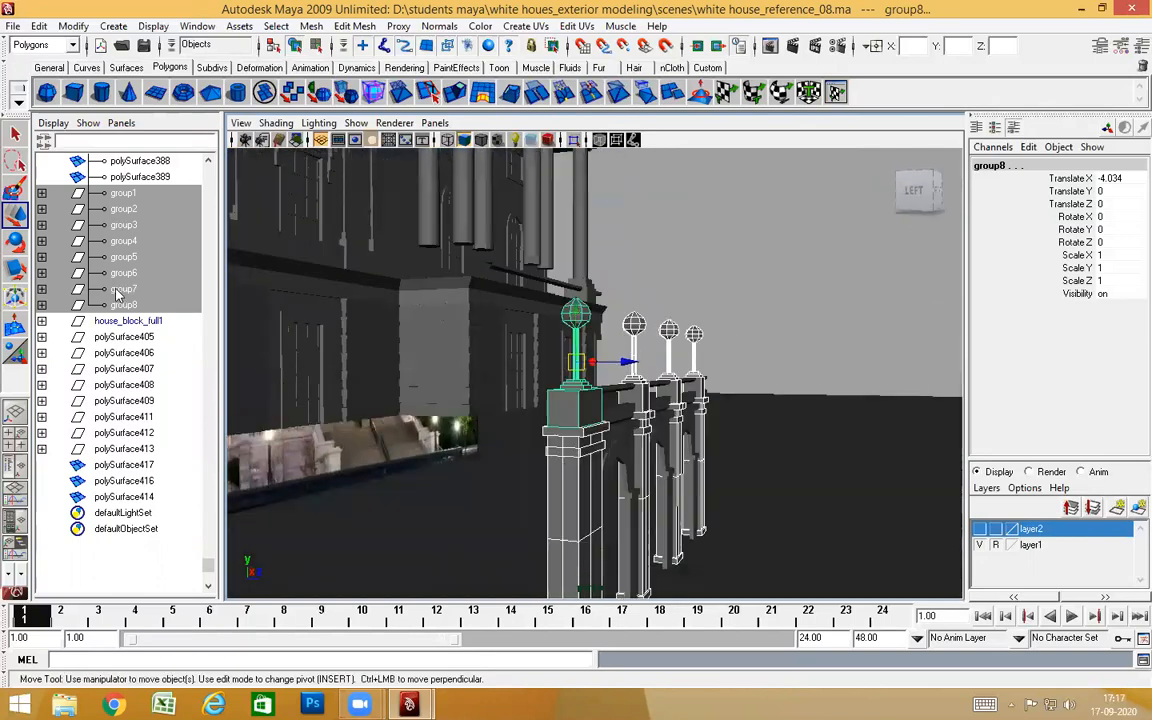
left_click_drag(80, 197, 92, 510)
middle_click_drag(81, 190, 81, 458)
left_click_drag(596, 434, 650, 446, "alt")
left_click(676, 327)
left_click_drag(663, 393, 585, 405, "alt")
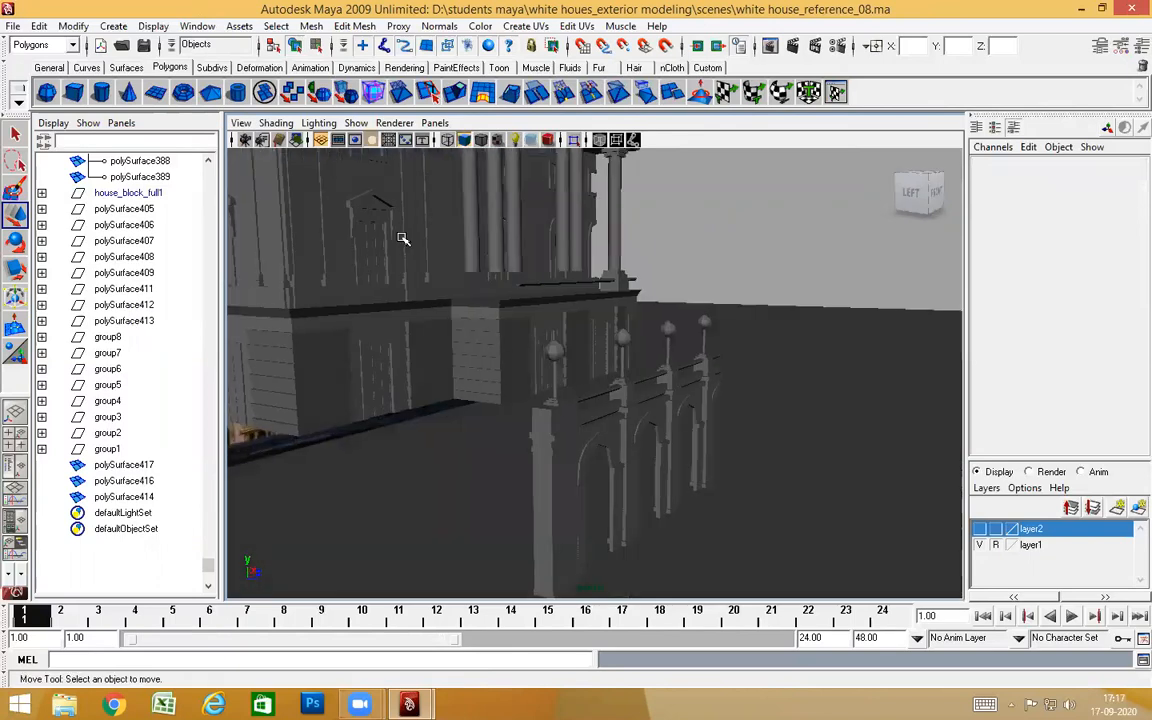
Select the whole house_block_full group from the building wall and check whether it still includes the arcade
left_click(405, 244)
left_click(409, 250)
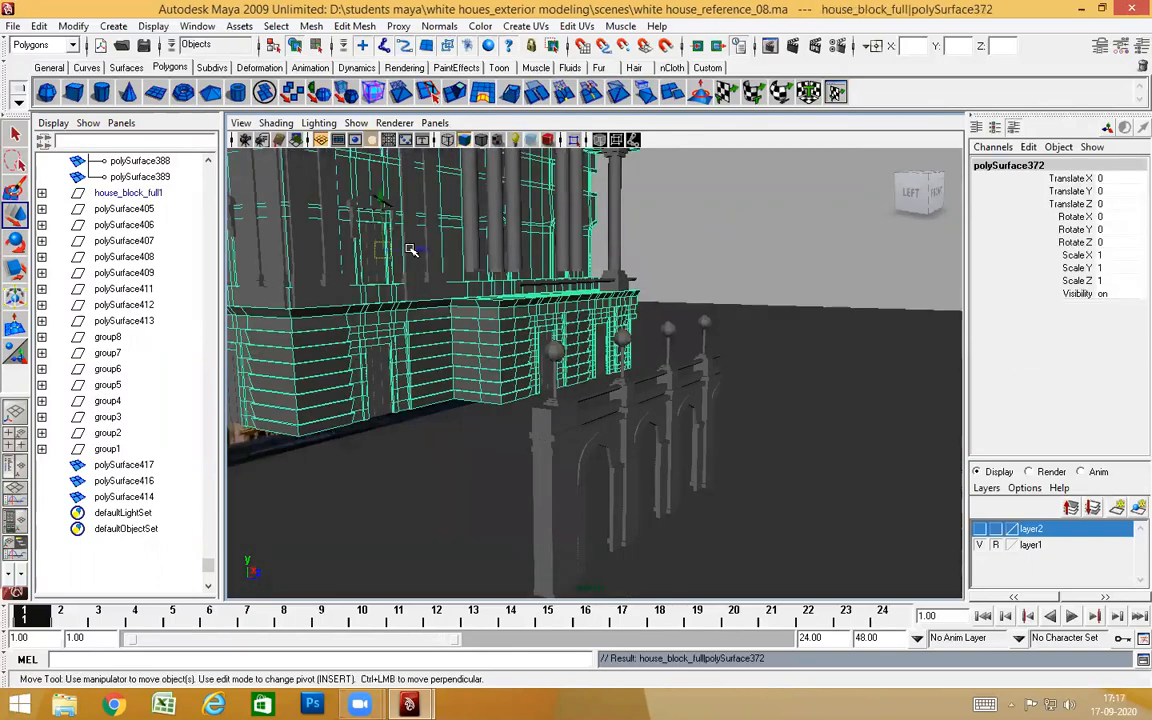
key("Up")
left_click_drag(411, 261, 445, 346, "alt")
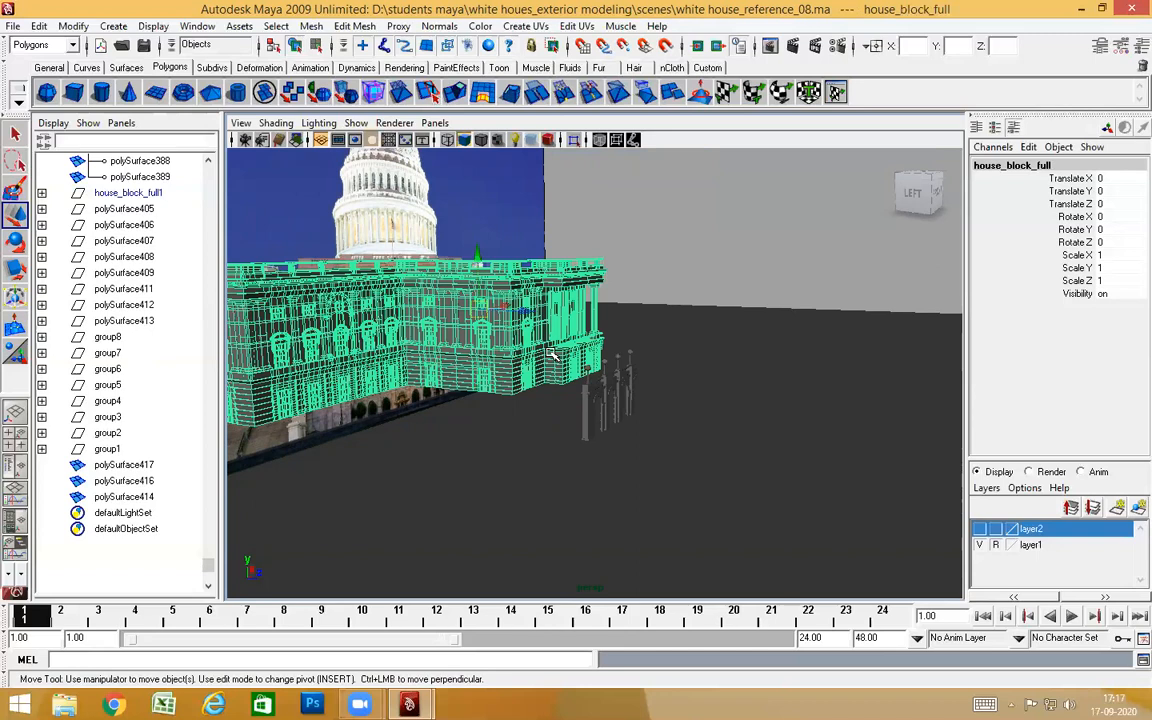
left_click_drag(553, 399, 495, 360, "alt")
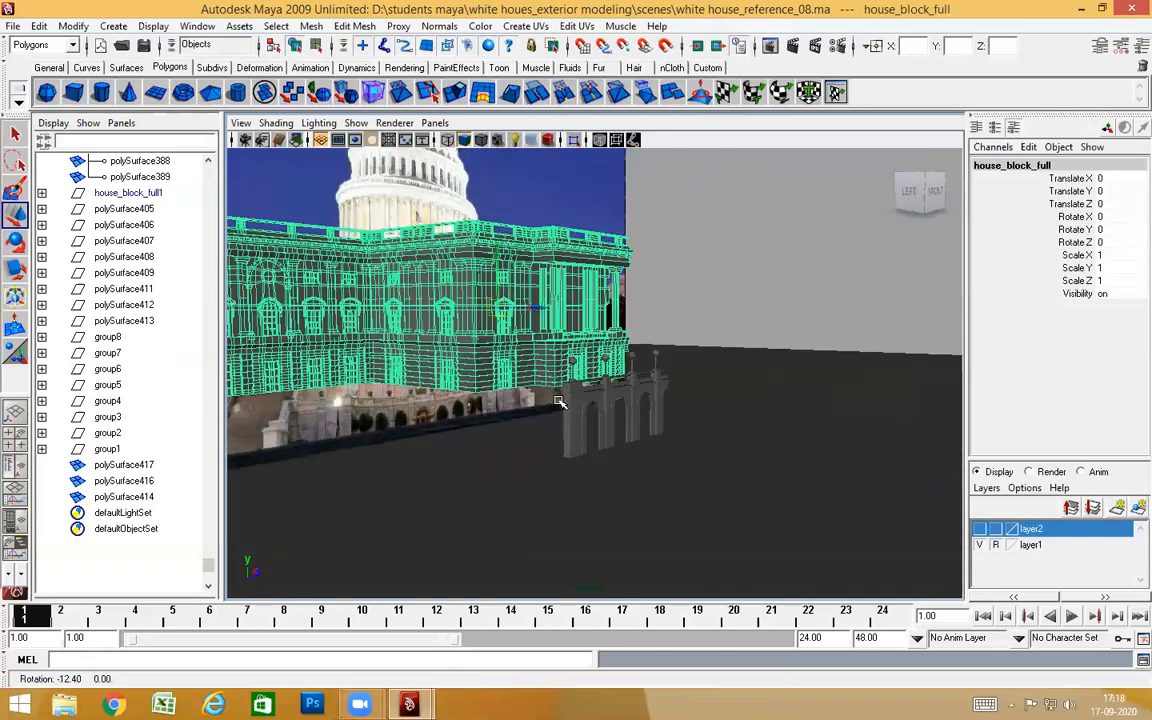
left_click_drag(555, 386, 500, 360, "alt")
left_click(810, 206)
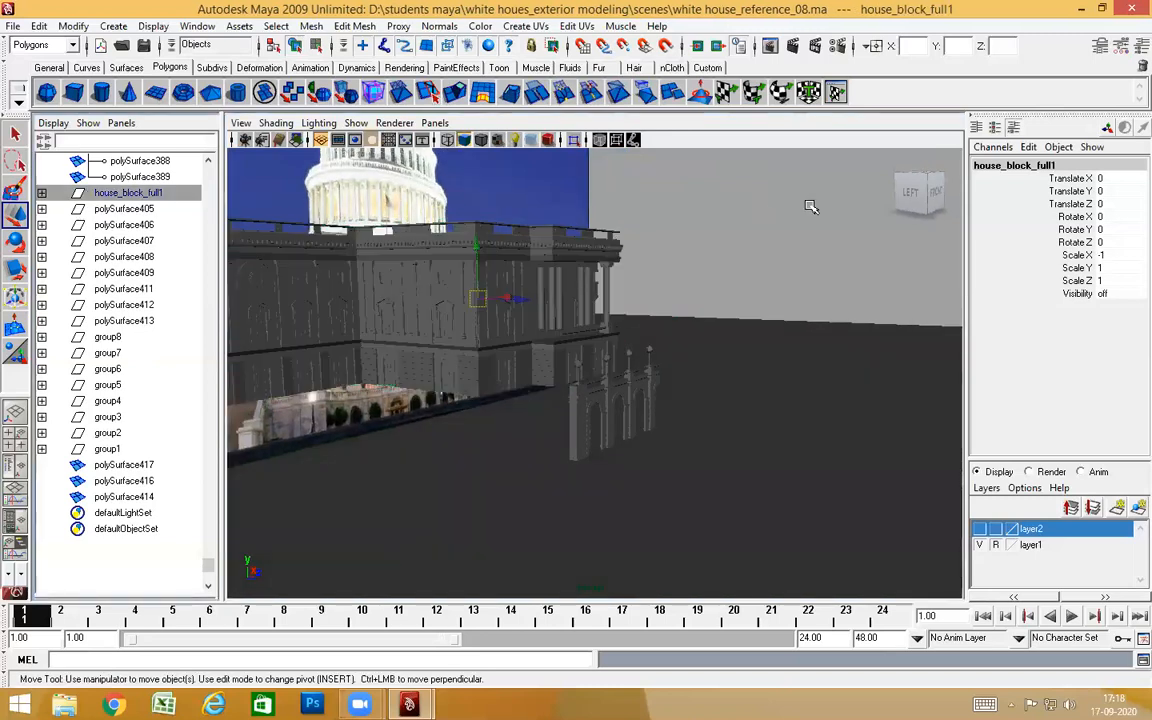
Collapse house_block_full in the Outliner and hide the group by setting its Visibility to off
scroll(154, 224, "up", 3)
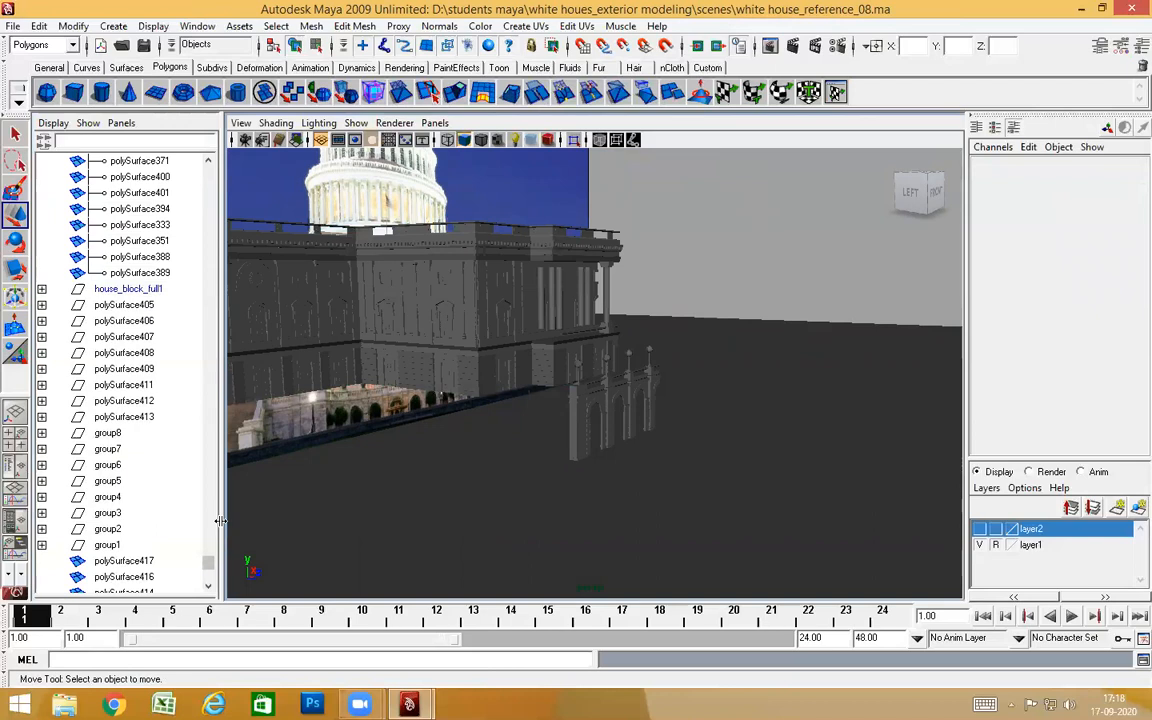
left_click_drag(207, 563, 222, 172)
left_click(41, 448)
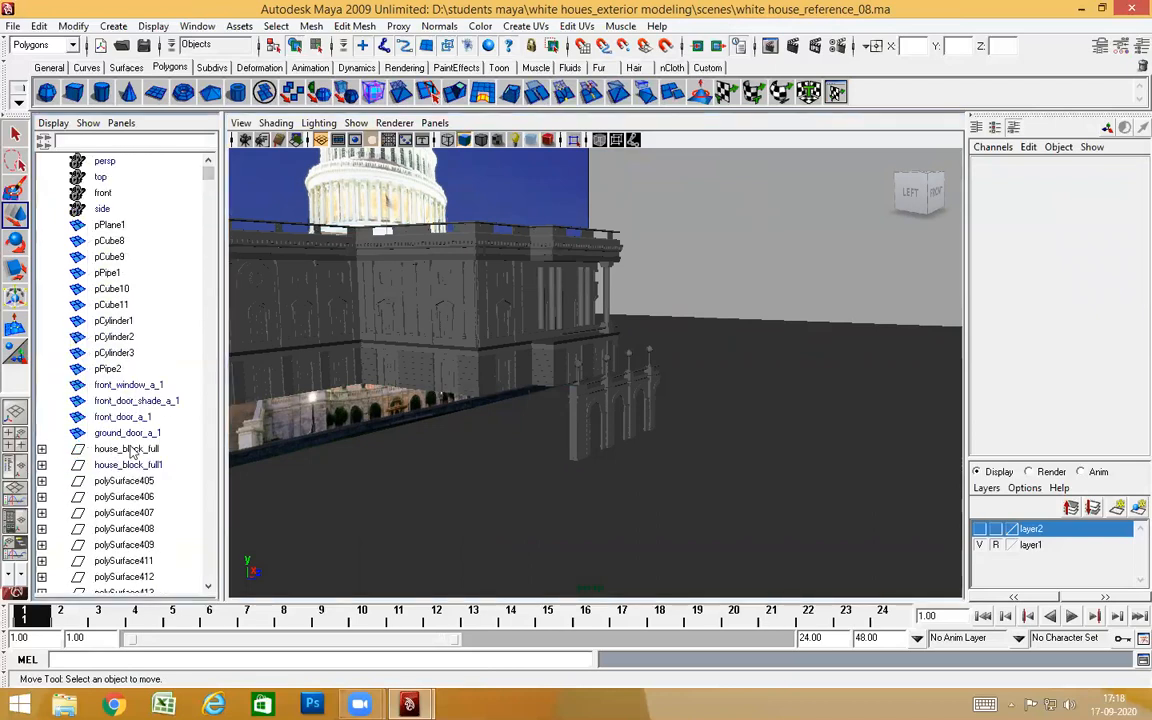
left_click(142, 449)
left_click(1128, 293)
type("0")
key("Return")
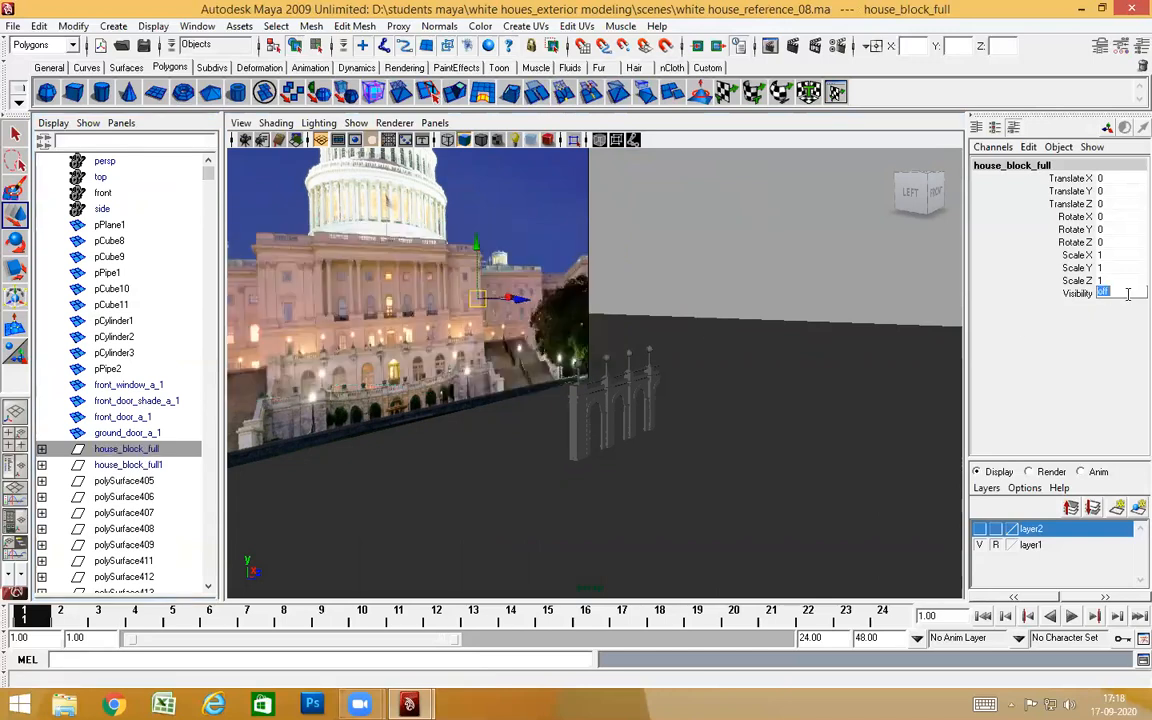
Clear the selection and show only the perspective view, framed on the front of the arcade
left_click_drag(618, 364, 651, 283, "alt")
left_click(651, 283)
left_click_drag(668, 345, 552, 376, "alt")
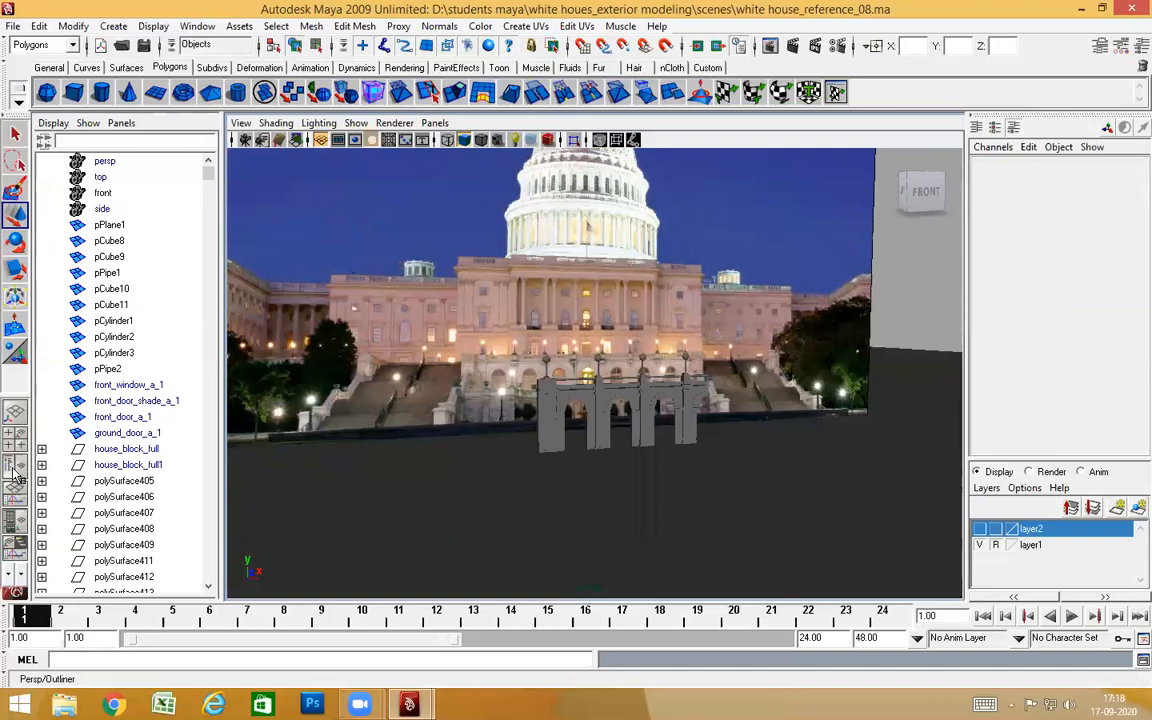
left_click(16, 410)
key("space")
left_click_drag(803, 250, 609, 424, "alt")
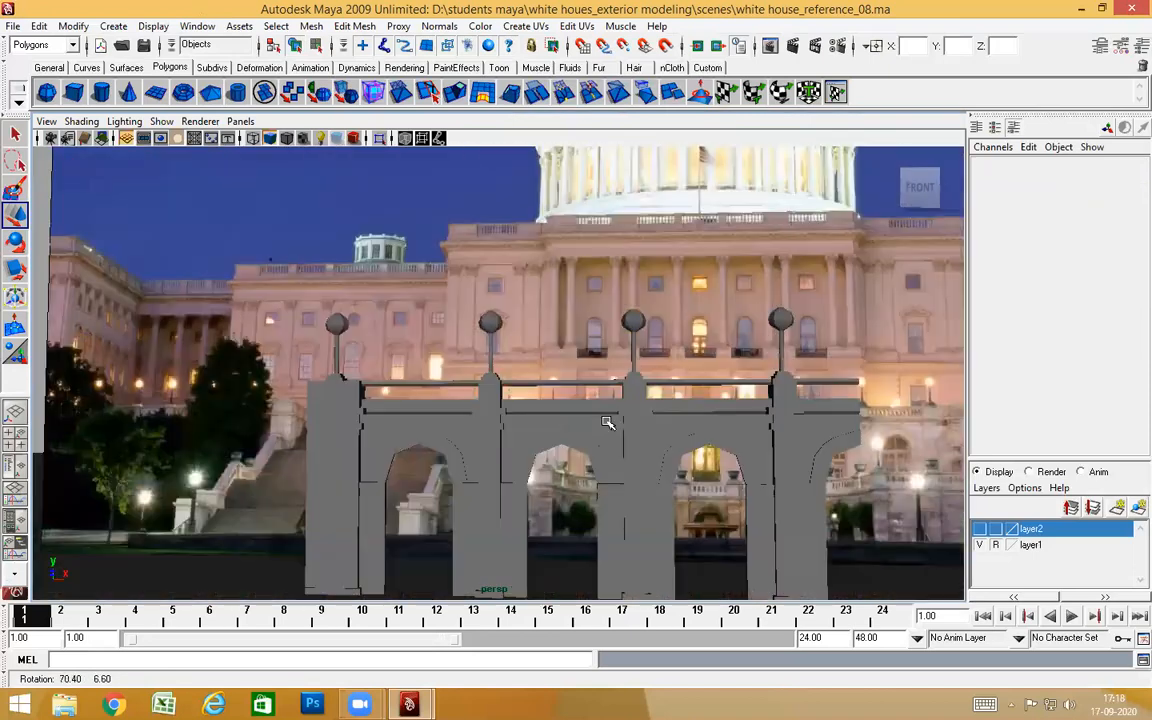
Toggle layer2's visibility to check which parts it holds around the front arcade
scroll(604, 420, "down", 6)
scroll(604, 425, "up", 5)
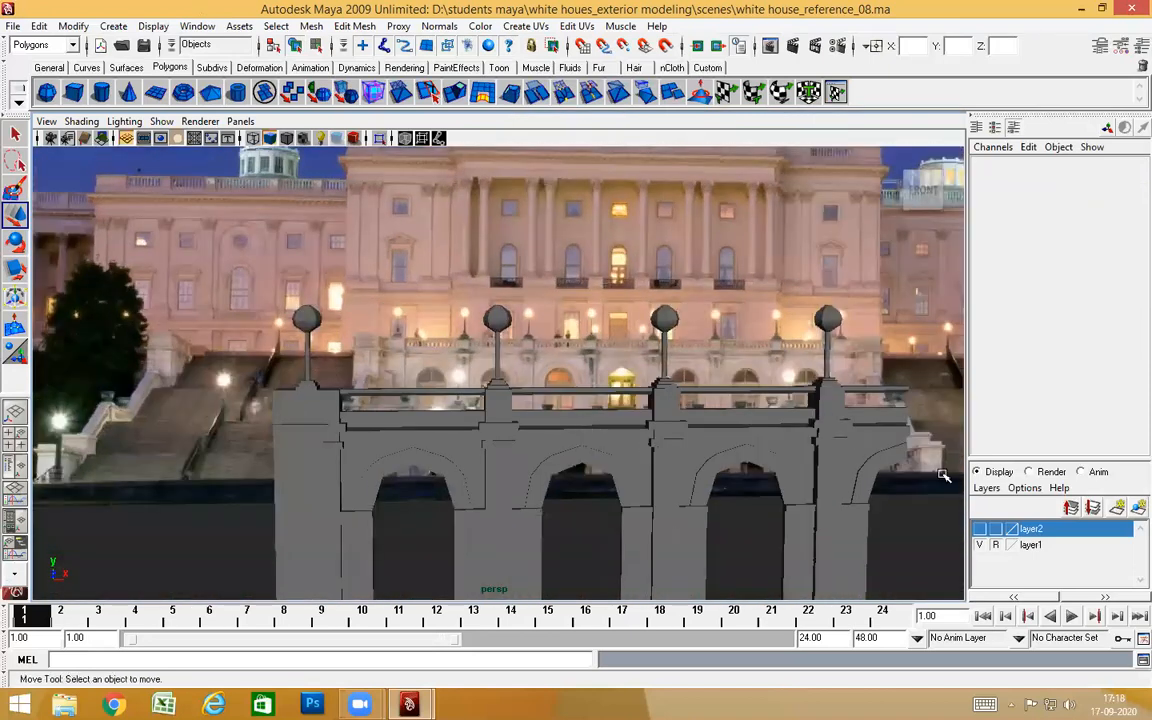
left_click(982, 529)
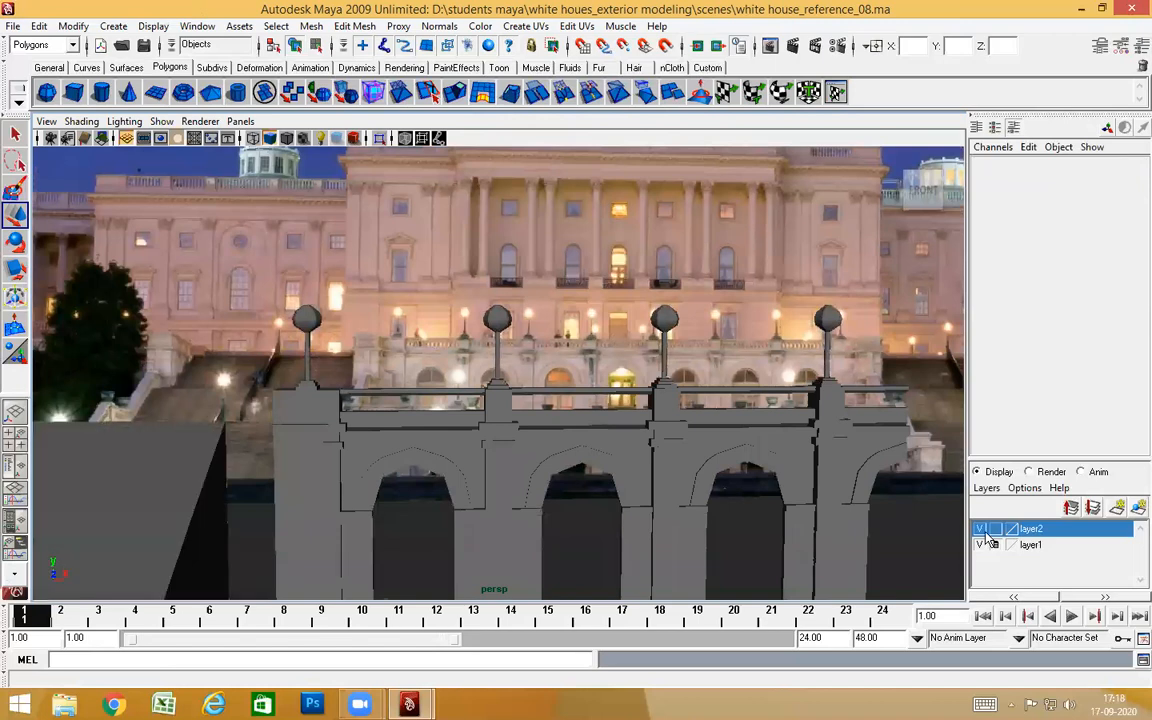
left_click(982, 529)
left_click_drag(730, 420, 678, 452, "alt")
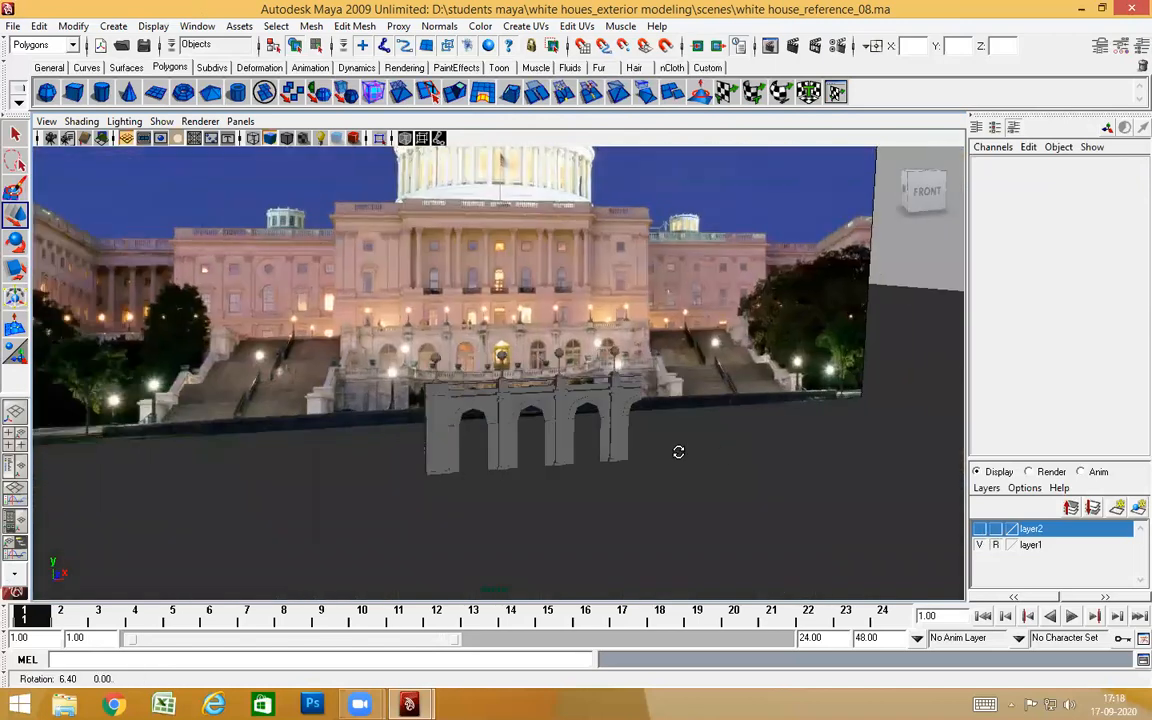
left_click(982, 529)
Show only the front view, framed on the arcade over the reference image
left_click_drag(586, 452, 761, 452, "alt")
scroll(660, 447, "up", 5)
key("space")
right_click_drag(761, 452, 694, 435, "alt")
middle_click_drag(676, 427, 648, 414, "alt")
right_click_drag(648, 414, 656, 412, "alt")
middle_click_drag(656, 412, 615, 381, "alt")
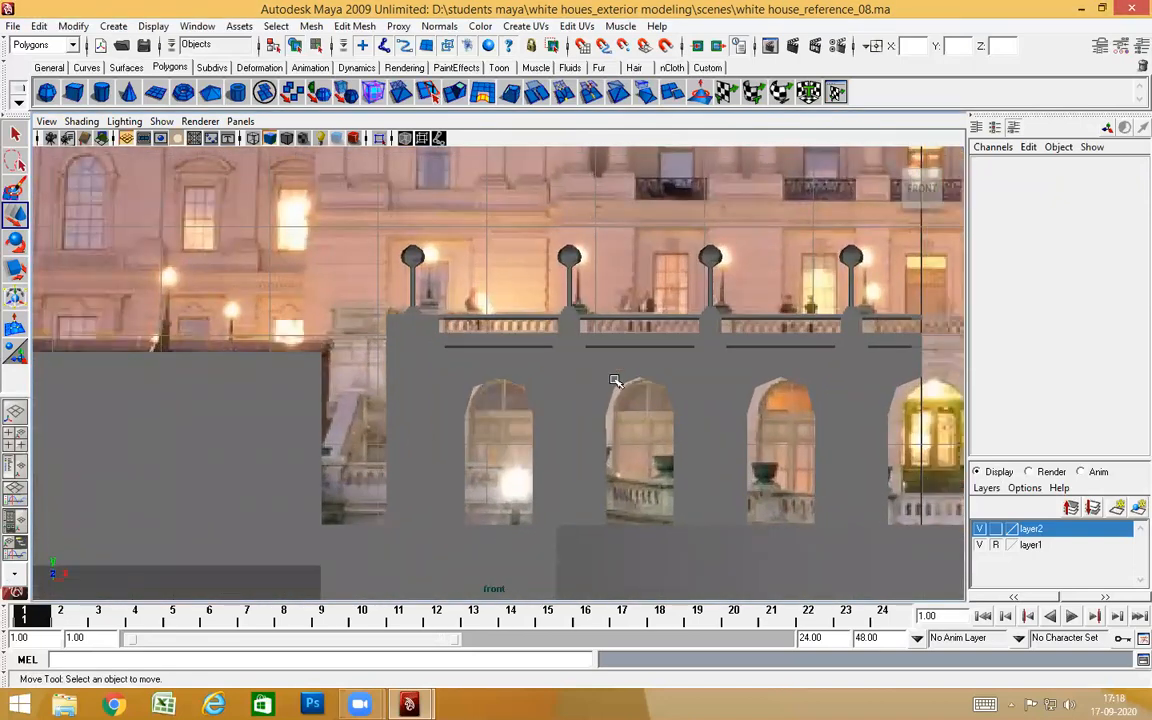
Display the front view in wireframe, hide layer2, and compare the arcade with the reference image
key("4")
middle_click_drag(485, 396, 483, 334, "alt")
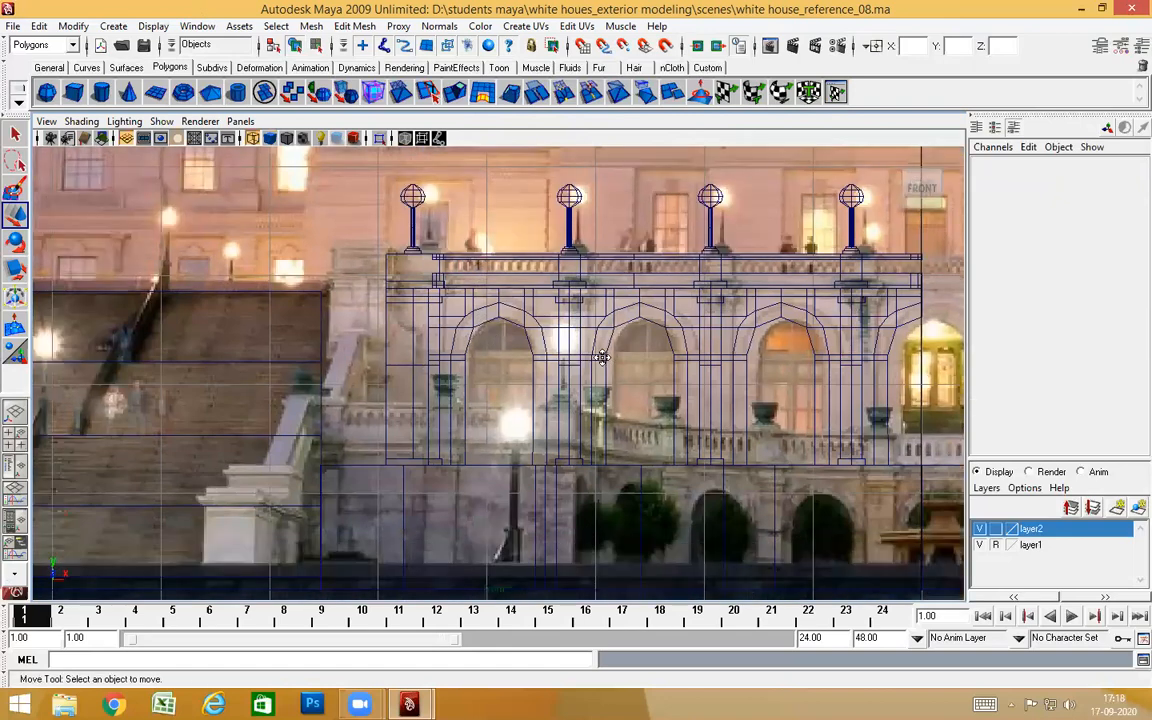
middle_click_drag(690, 392, 631, 360, "alt")
right_click_drag(630, 360, 620, 427, "alt")
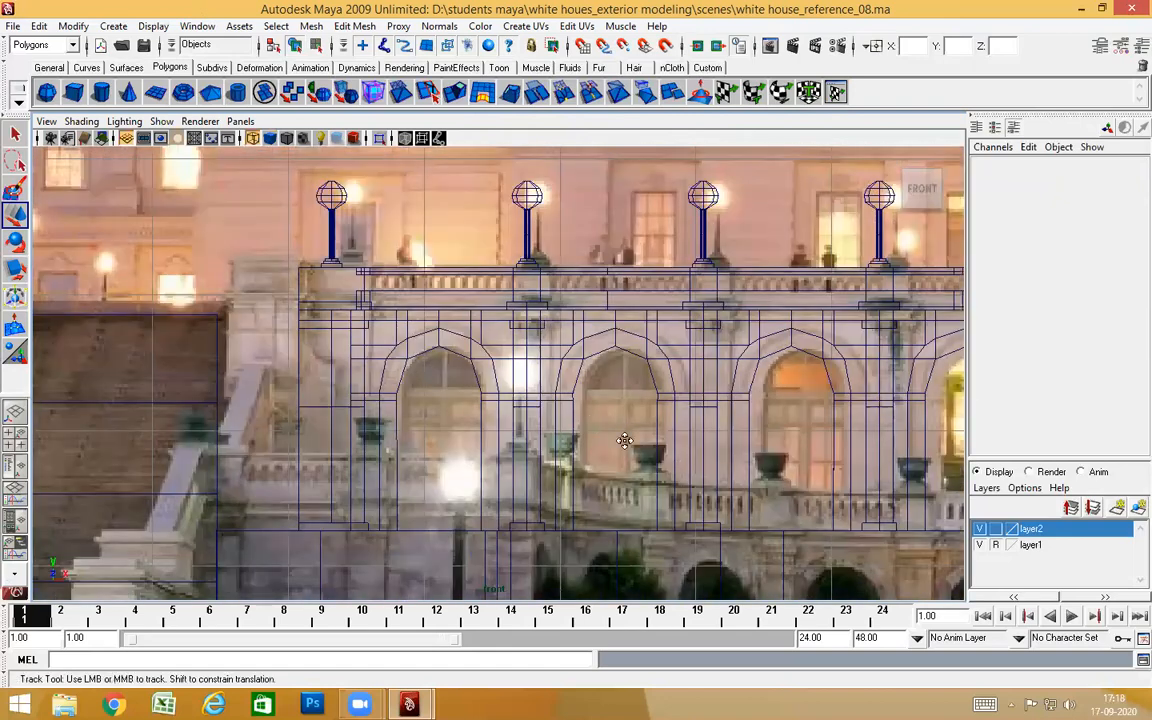
middle_click_drag(700, 450, 738, 468, "alt")
left_click(981, 530)
middle_click_drag(519, 456, 328, 472, "alt")
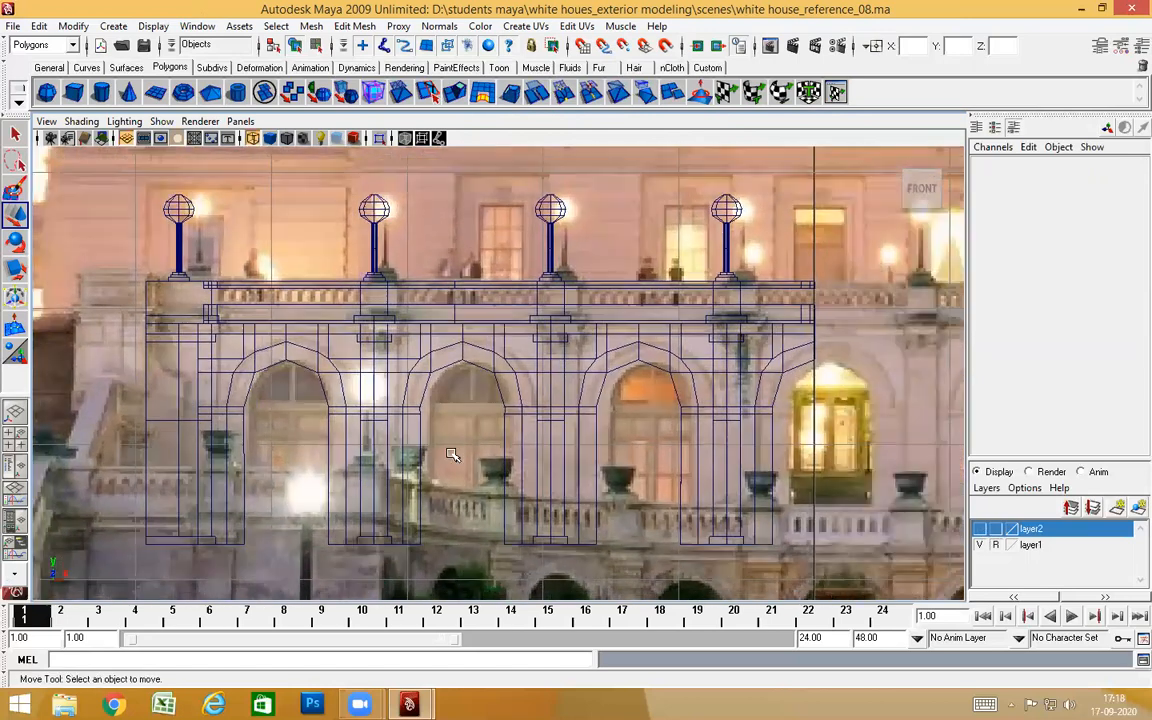
middle_click_drag(586, 411, 530, 396, "alt")
middle_click_drag(410, 411, 685, 431, "alt")
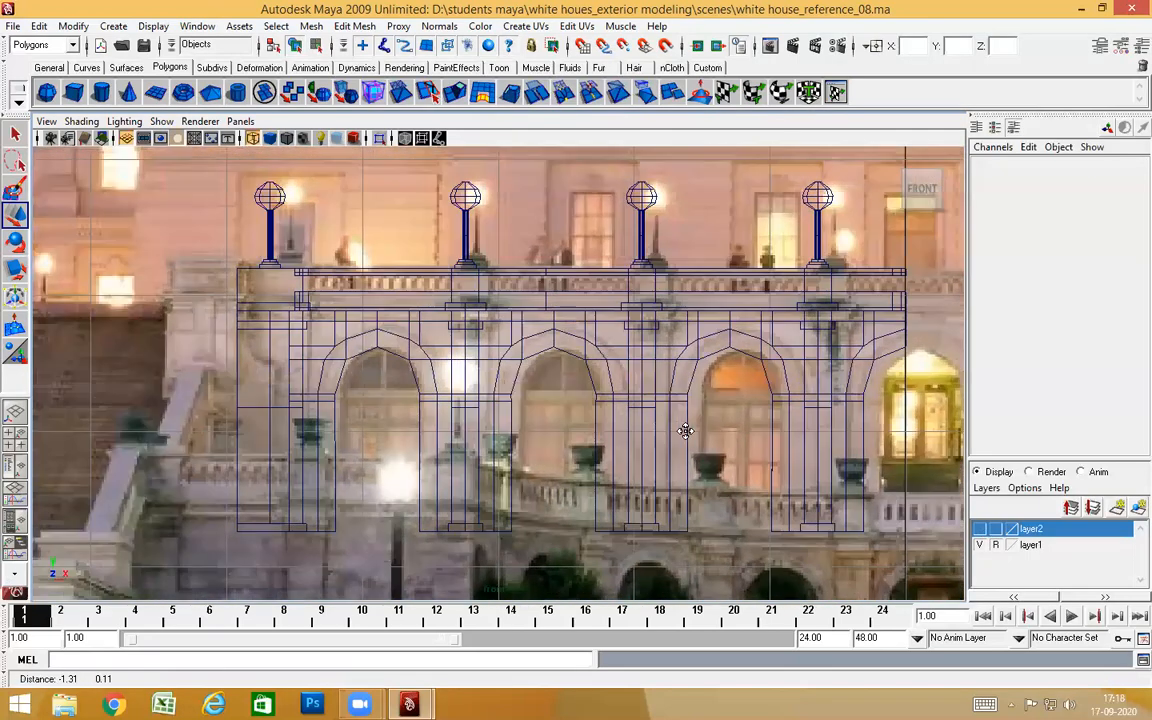
middle_click_drag(510, 414, 585, 422, "alt")
Show the arcade in a maximized, smooth-shaded perspective view without the surrounding interface panels
key("space")
left_click_drag(583, 420, 762, 433)
key("ctrl+space")
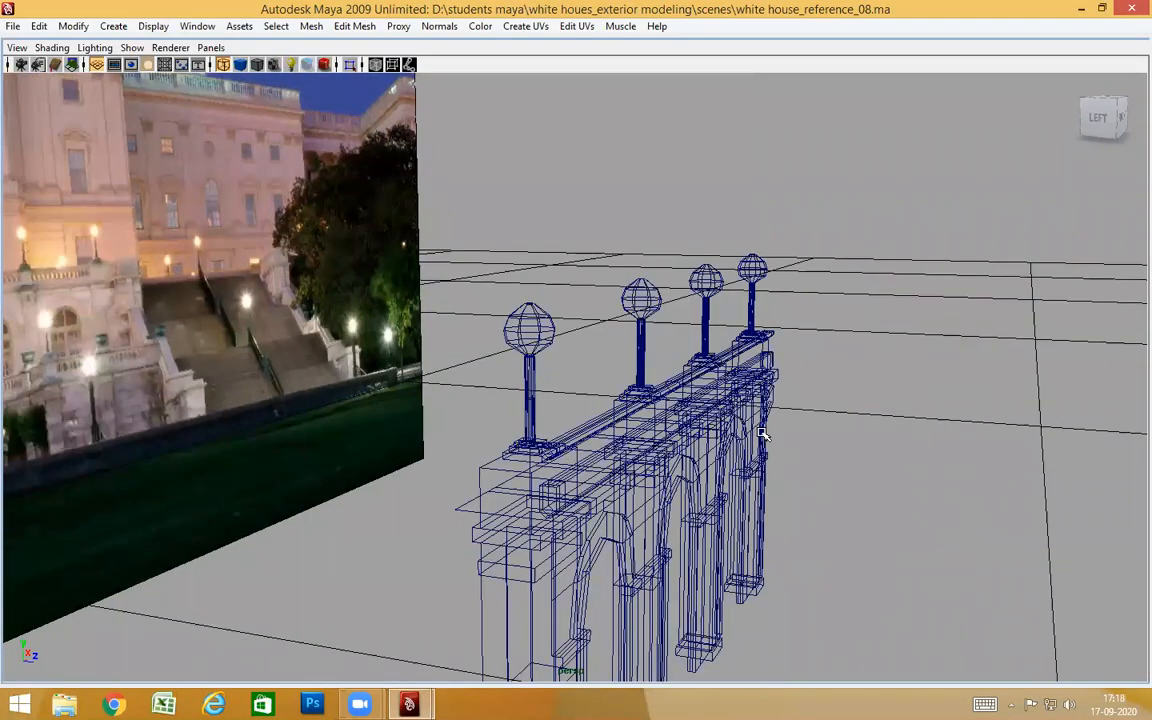
key("5")
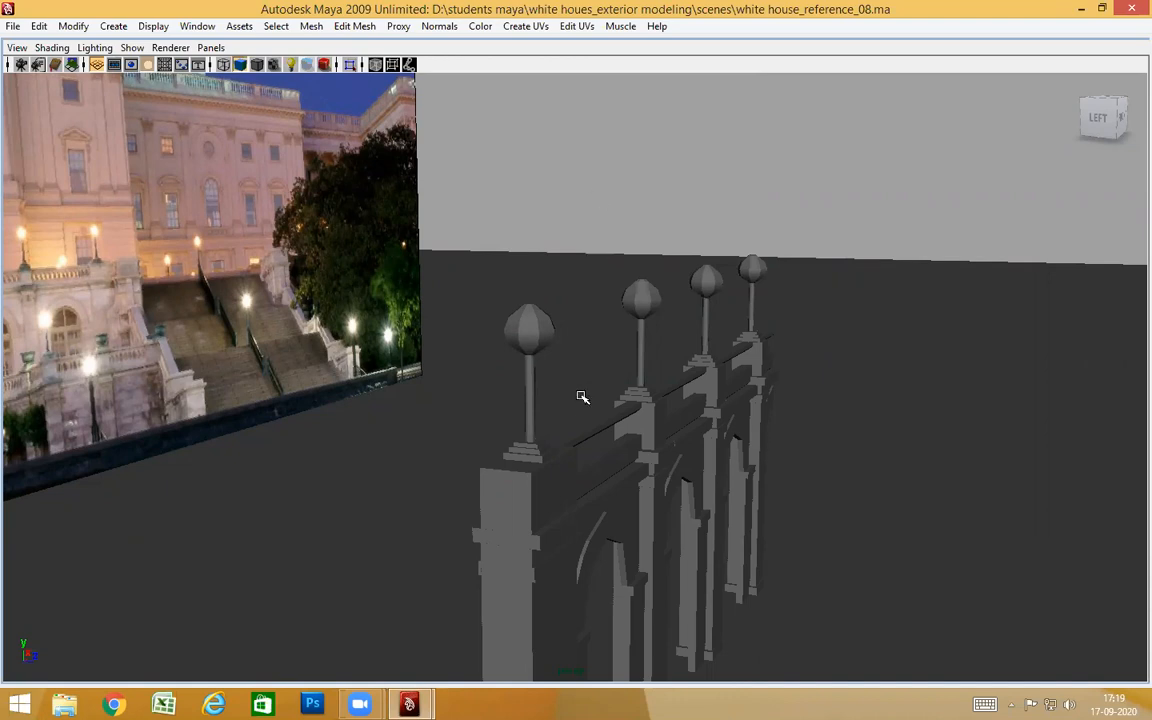
Examine the arcade's end pillar, cornice blocks and railing from the front and the side
left_click_drag(676, 406, 633, 420, "alt")
right_click_drag(633, 420, 656, 175, "alt")
right_click_drag(478, 437, 615, 478, "alt")
left_click_drag(615, 478, 676, 367, "alt")
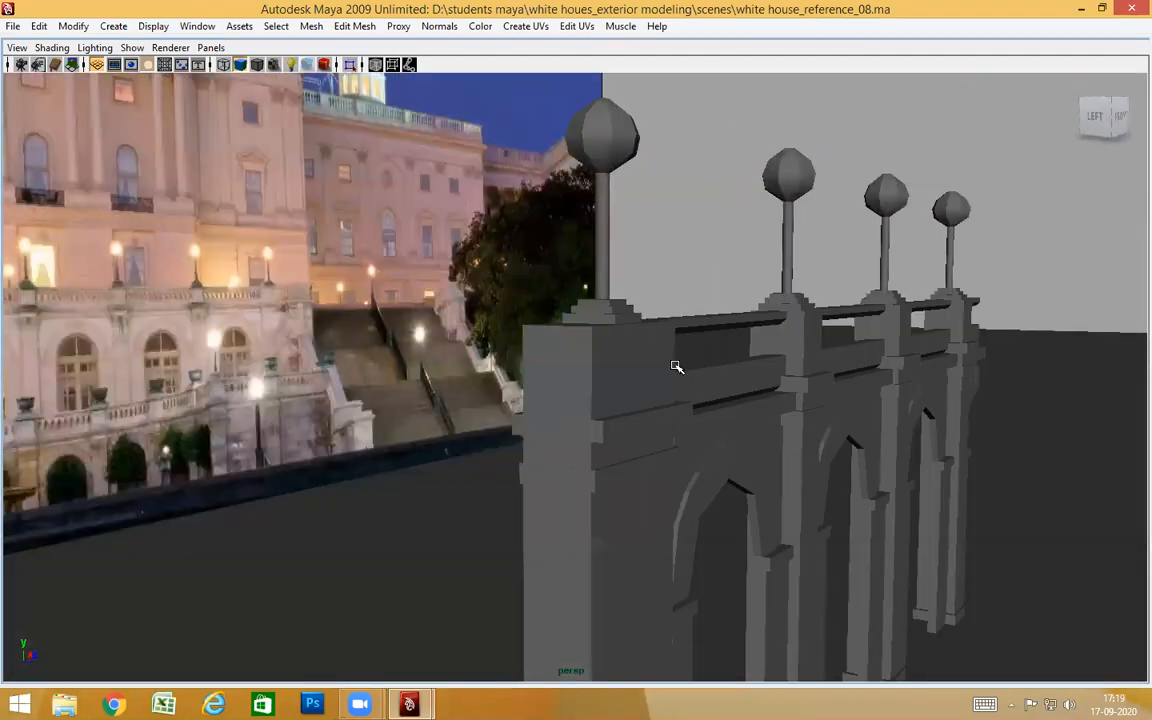
left_click_drag(593, 433, 800, 489, "alt")
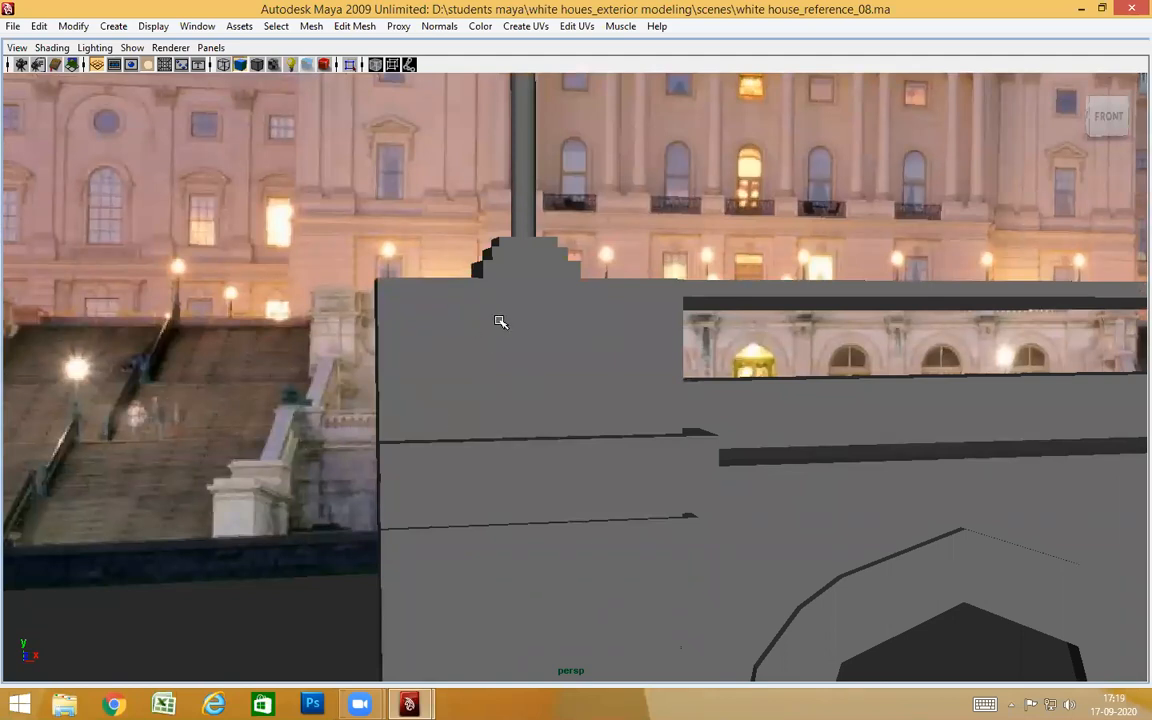
left_click_drag(575, 336, 951, 362, "alt")
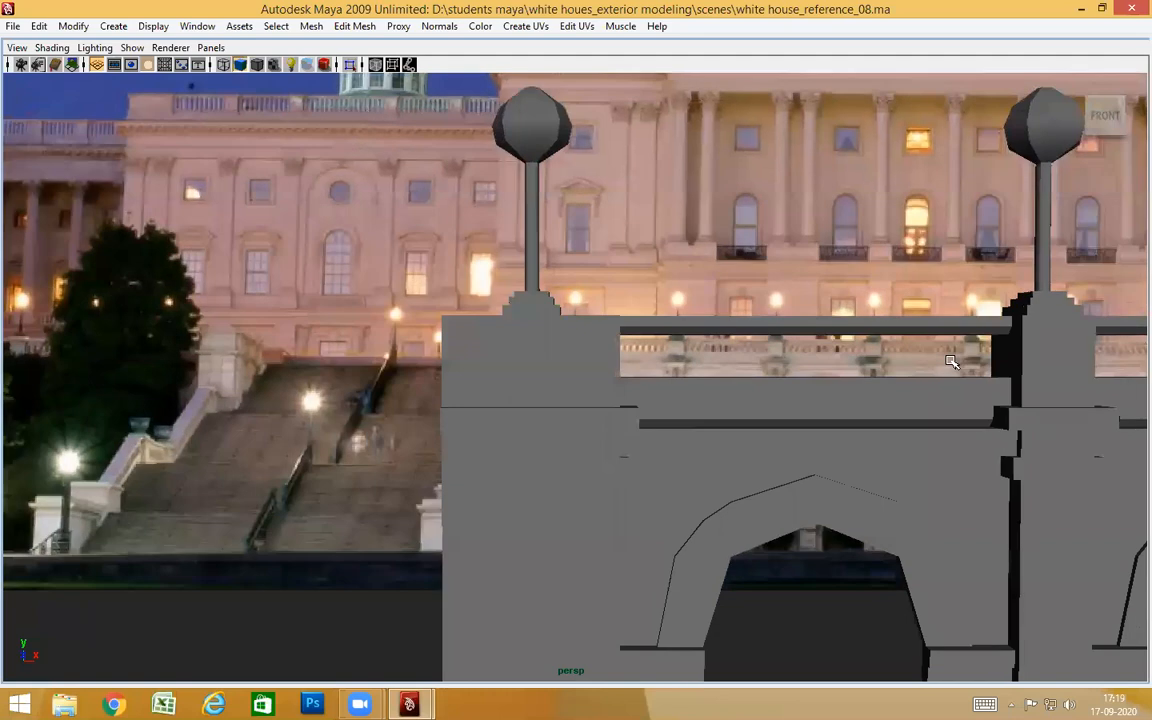
left_click_drag(767, 365, 833, 306, "alt")
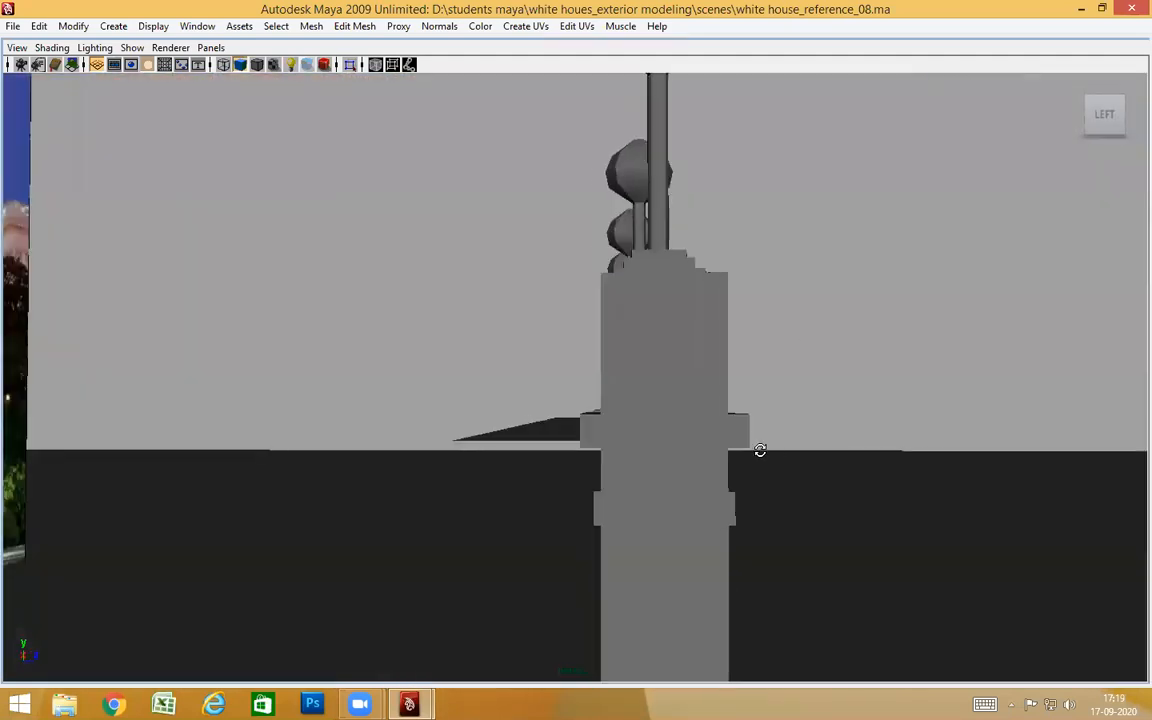
left_click_drag(800, 443, 918, 239, "alt")
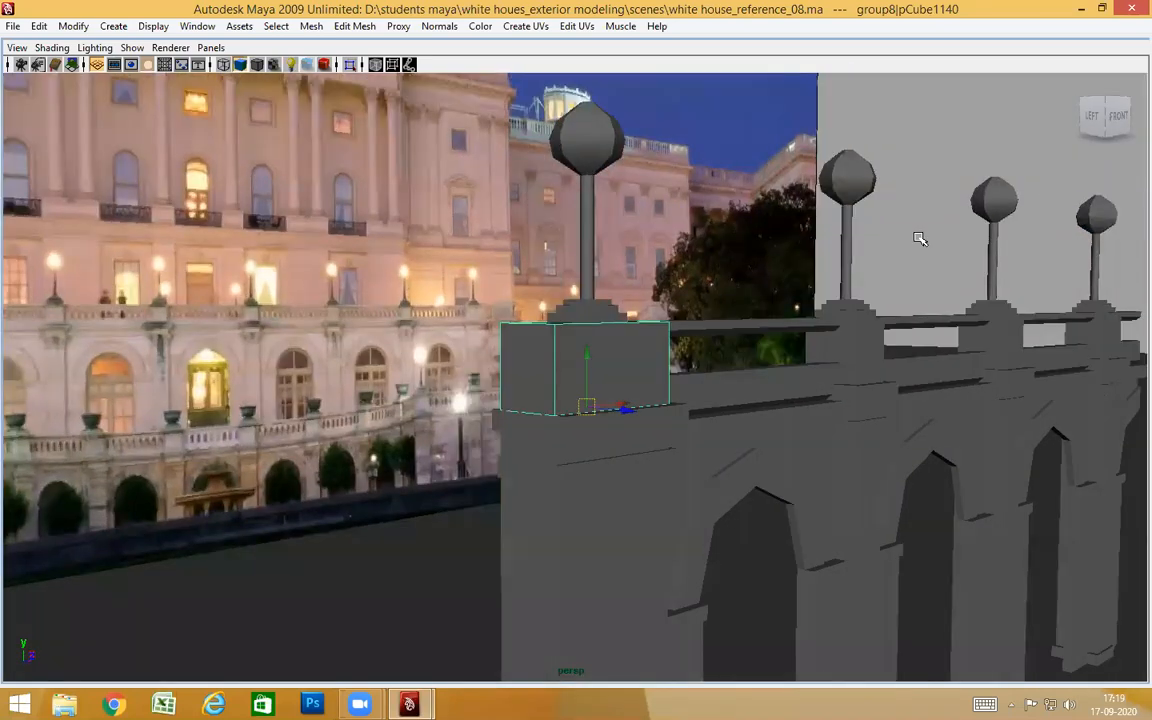
left_click_drag(730, 356, 853, 336, "alt")
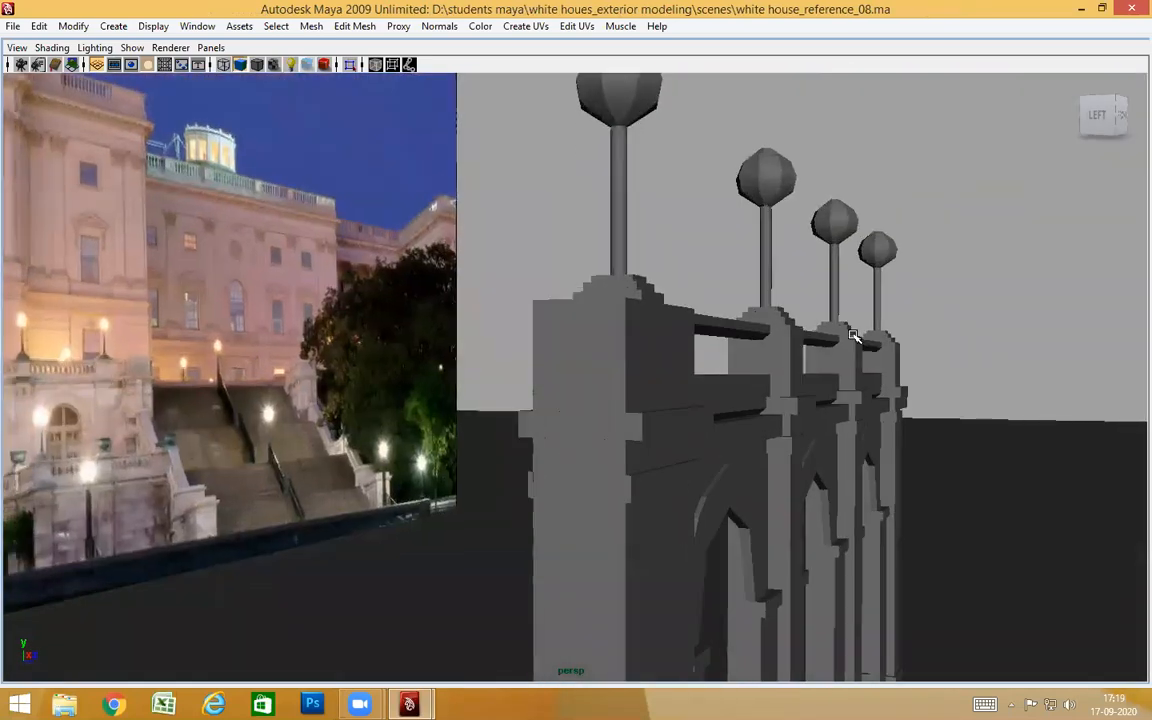
left_click_drag(726, 344, 894, 311, "alt")
left_click_drag(689, 410, 637, 410, "alt")
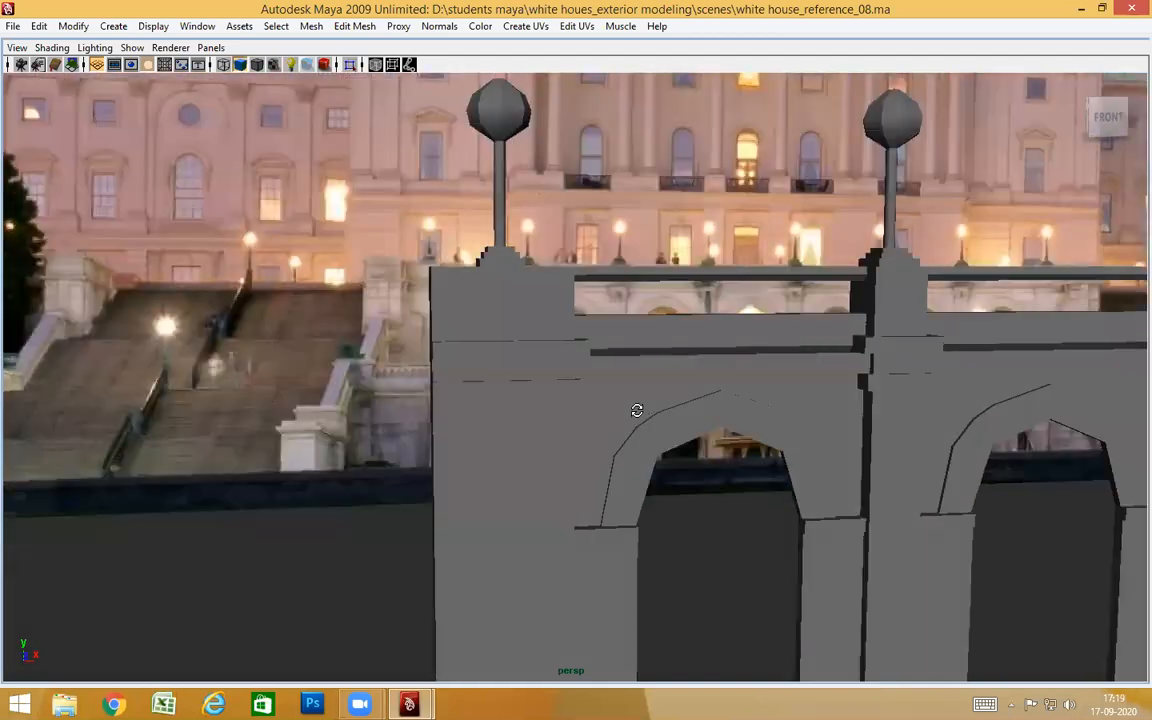
Show the front view in wireframe, framed on the arcade's end pillar beside the staircase
key("space")
left_click_drag(638, 365, 694, 399)
middle_click_drag(656, 347, 664, 312, "alt")
right_click_drag(664, 312, 715, 363, "alt")
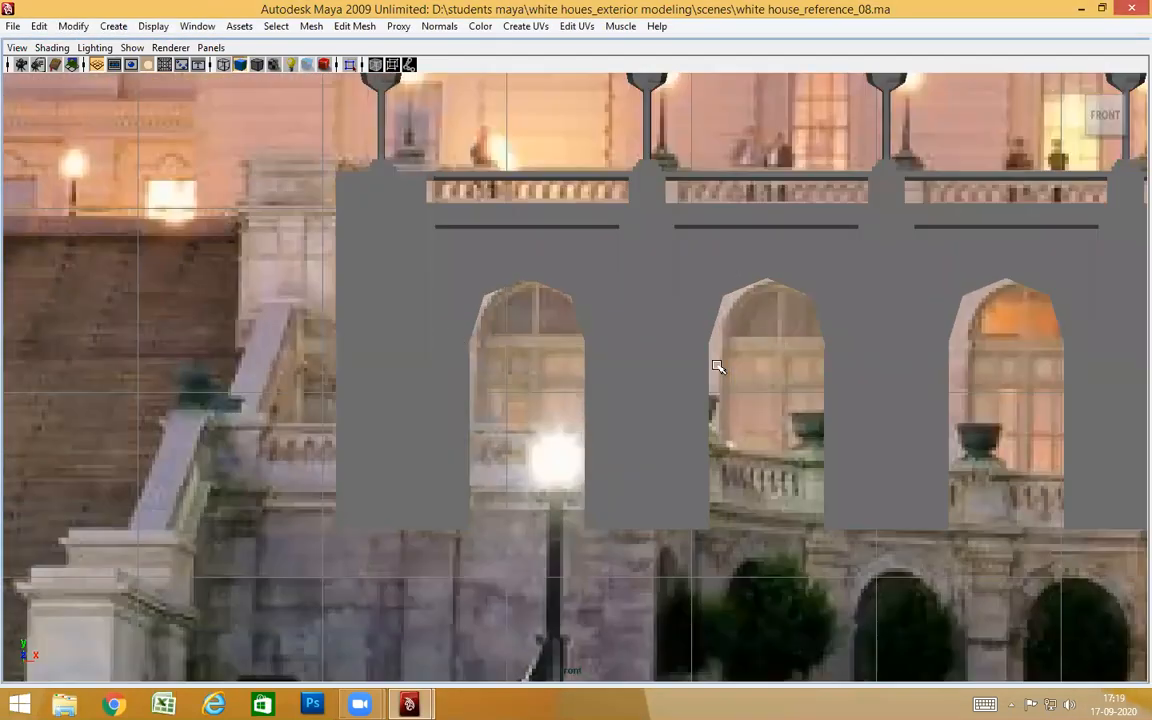
middle_click_drag(476, 339, 505, 347, "alt")
key("4")
middle_click_drag(401, 272, 488, 375, "alt")
right_click_drag(428, 313, 505, 365, "alt")
middle_click_drag(452, 396, 533, 312, "alt")
middle_click_drag(549, 381, 546, 381, "alt")
Compare the arcade's end pillar with the stair wall in the reference image, checking the front and perspective views
scroll(540, 379, "down", 4)
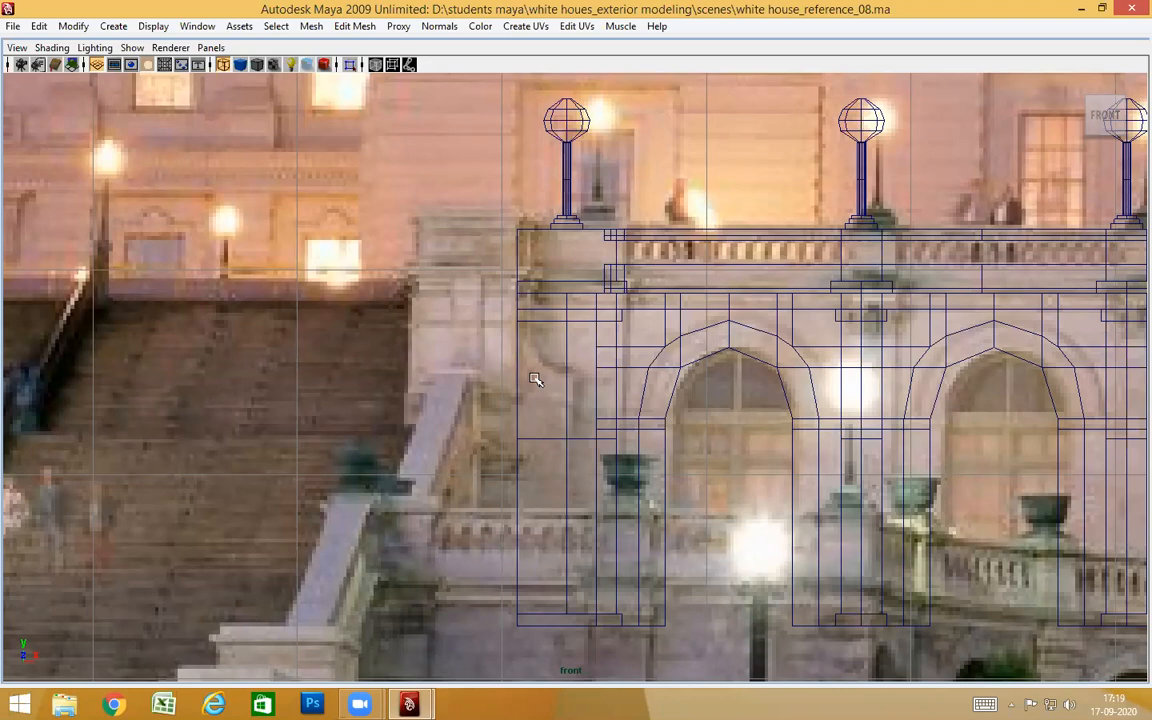
scroll(473, 328, "down", 10)
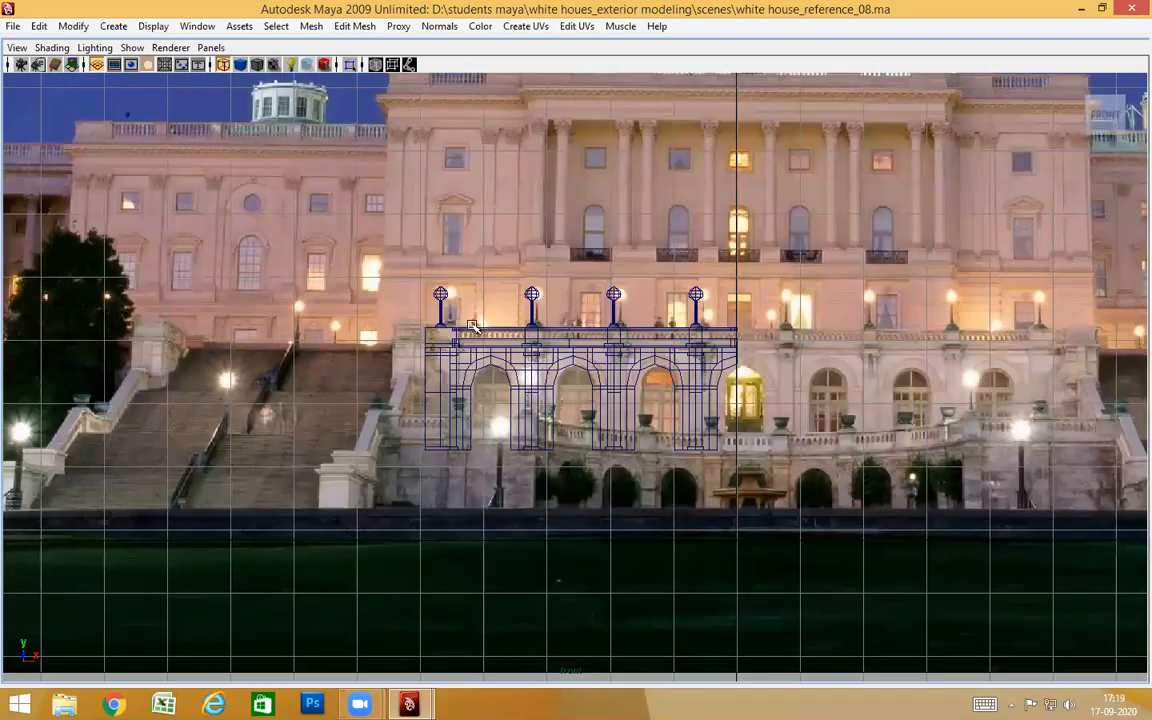
scroll(472, 327, "up", 9)
middle_click_drag(238, 367, 450, 366, "alt")
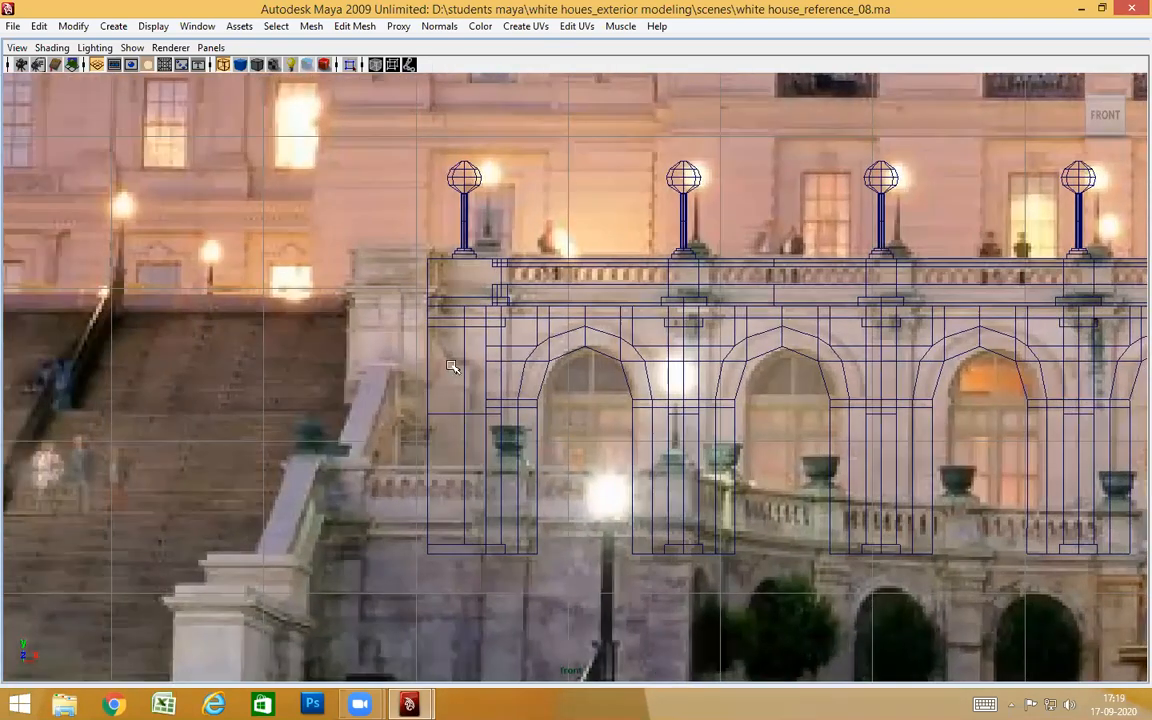
scroll(448, 362, "up", 2)
key("space")
left_click_drag(587, 292, 720, 393)
scroll(648, 365, "down", 10)
key("space")
scroll(680, 397, "up", 3)
key("space")
left_click_drag(640, 371, 567, 342)
key("space")
left_click_drag(570, 375, 620, 410, "alt")
key("space")
scroll(634, 405, "down", 2)
middle_click_drag(438, 352, 568, 343, "alt")
scroll(522, 381, "up", 2)
middle_click_drag(482, 378, 559, 408, "alt")
right_click_drag(555, 402, 596, 414, "alt")
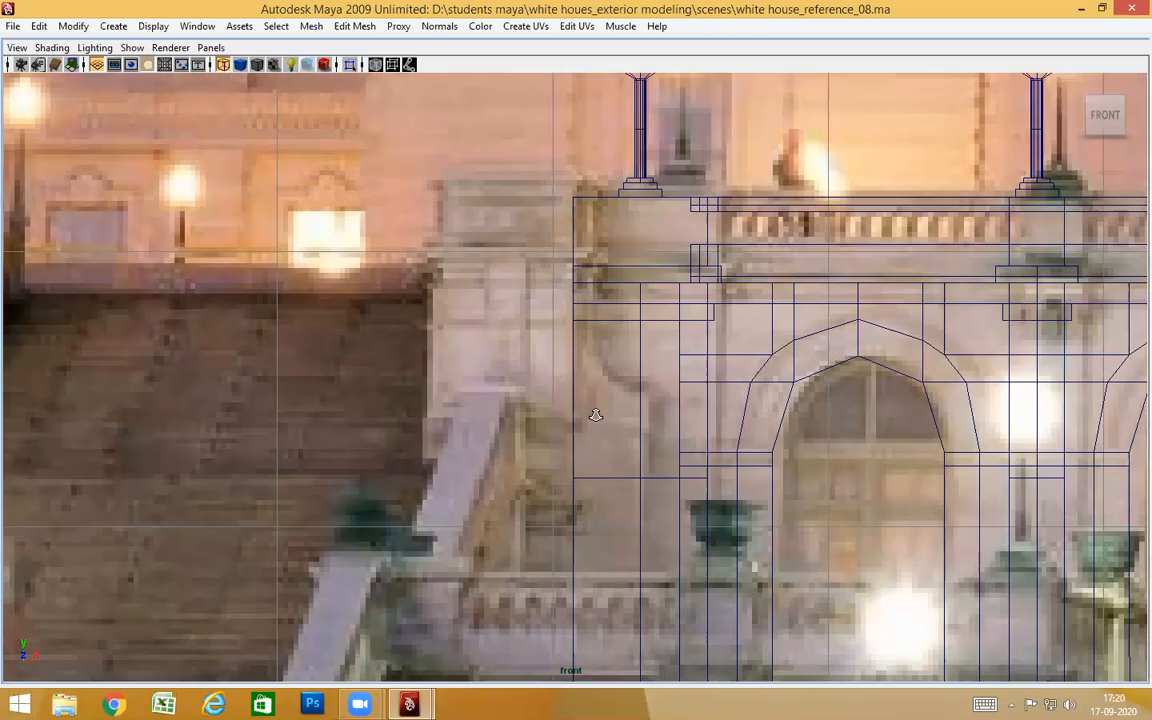
Examine the reference image along the arcade to its opposite end, where the balustrade meets the stair wall
middle_click_drag(590, 332, 591, 376, "alt")
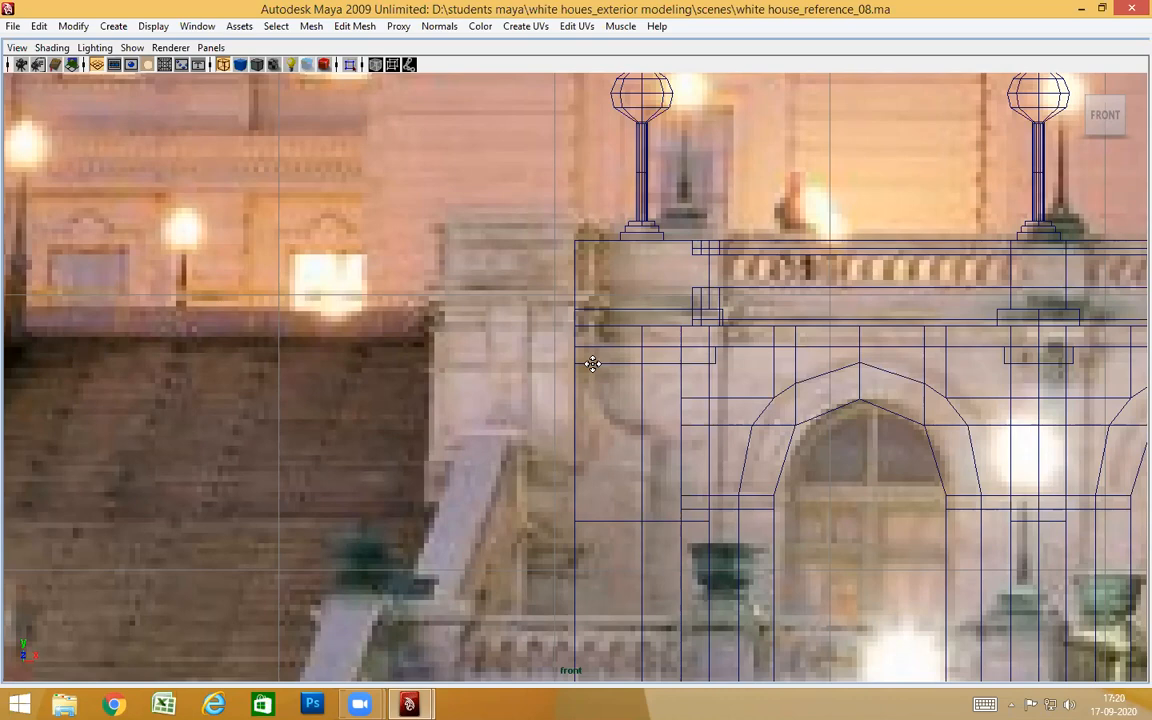
middle_click_drag(593, 364, 329, 357, "alt")
right_click_drag(800, 352, 716, 350, "alt")
middle_click_drag(716, 350, 689, 350, "alt")
right_click_drag(283, 345, 363, 325, "alt")
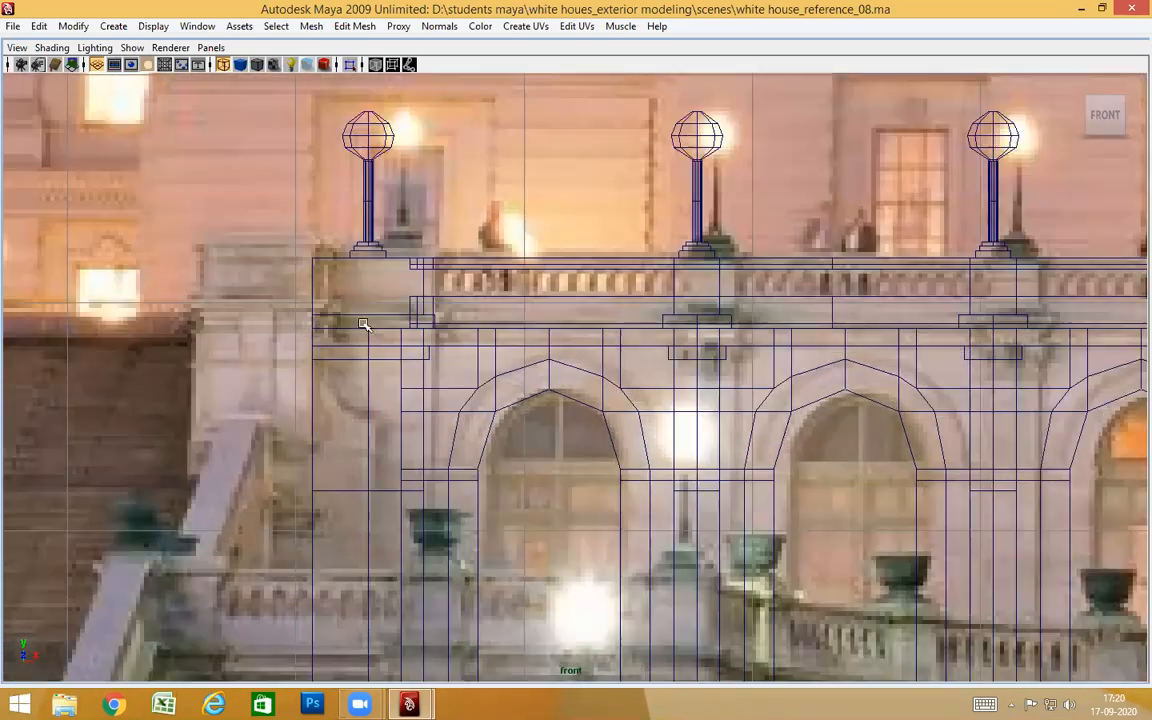
middle_click_drag(363, 325, 516, 343, "alt")
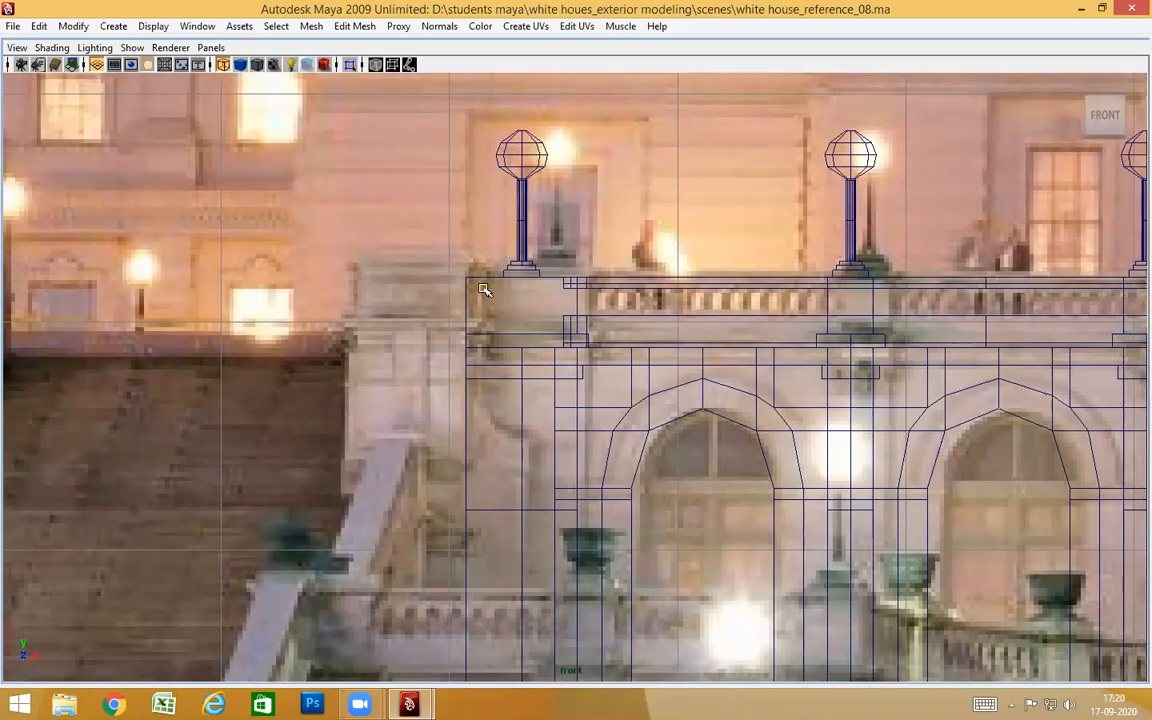
middle_click_drag(872, 365, 350, 366, "alt")
middle_click_drag(838, 336, 193, 350, "alt")
middle_click_drag(1006, 338, 415, 351, "alt")
middle_click_drag(885, 351, 690, 334, "alt")
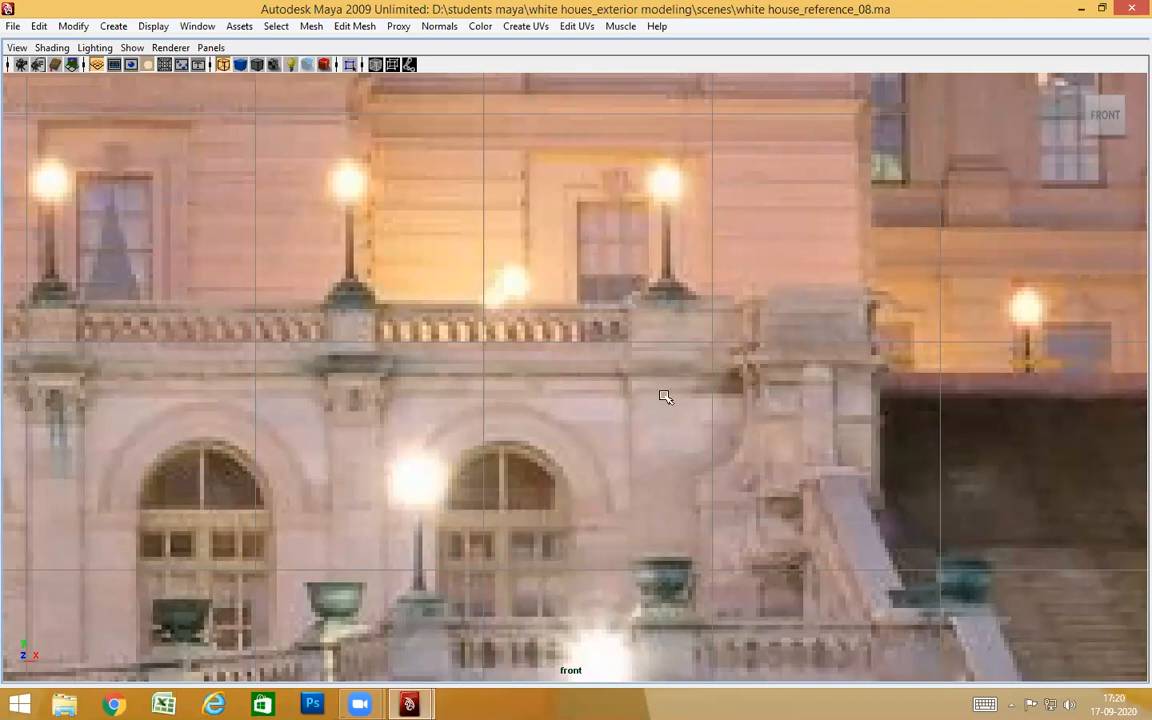
middle_click_drag(665, 397, 805, 402, "alt")
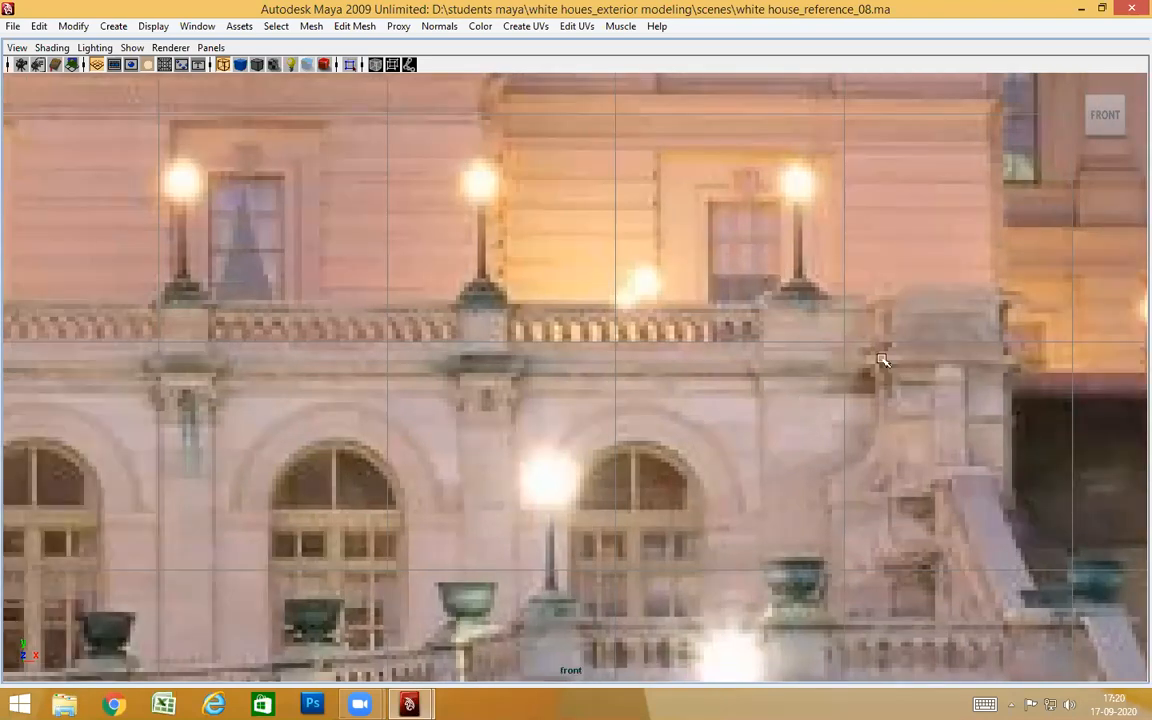
middle_click_drag(792, 442, 677, 412, "alt")
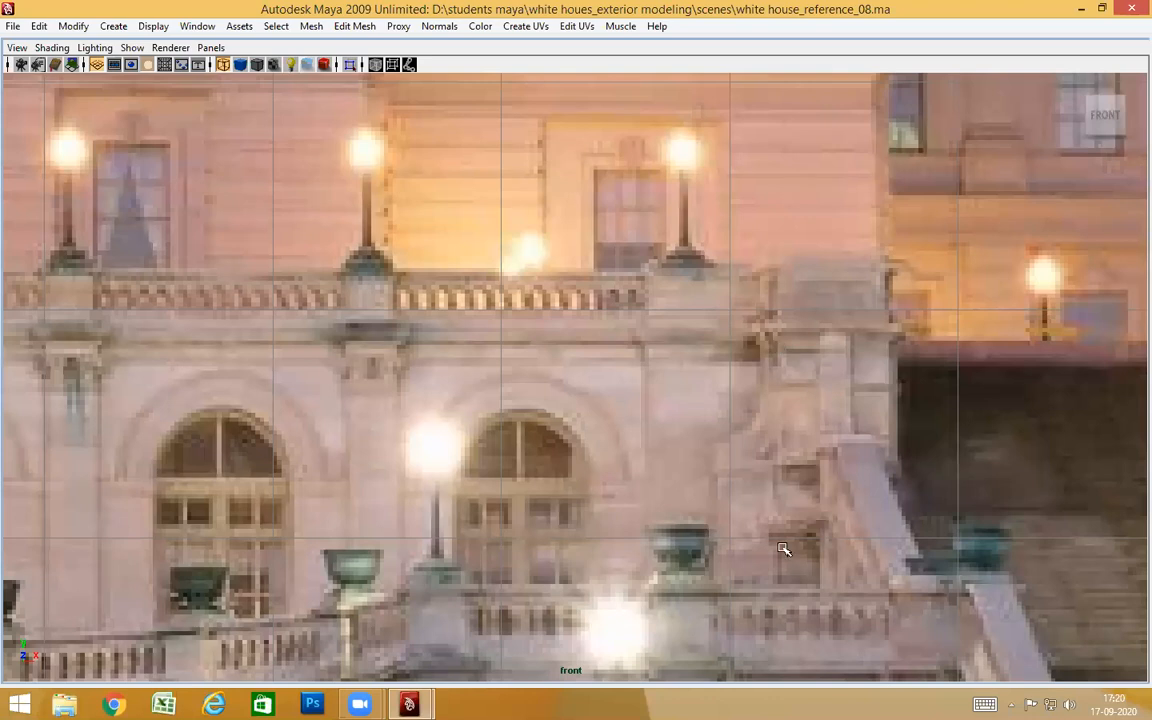
Compare the unmodelled half of the arcade in the reference image with the modelled half and its end pillar
right_click_drag(797, 445, 414, 488, "alt")
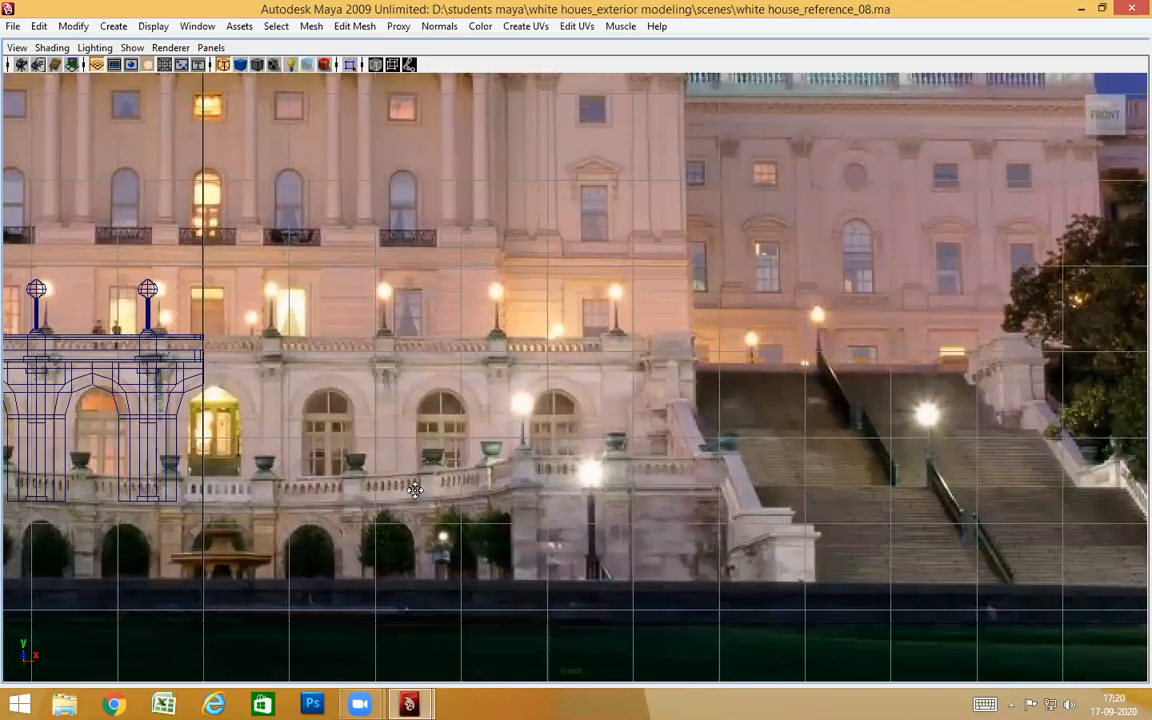
middle_click_drag(414, 490, 697, 456, "alt")
right_click_drag(462, 479, 576, 491, "alt")
middle_click_drag(576, 491, 691, 508, "alt")
right_click_drag(417, 463, 610, 478, "alt")
middle_click_drag(981, 404, 508, 442, "alt")
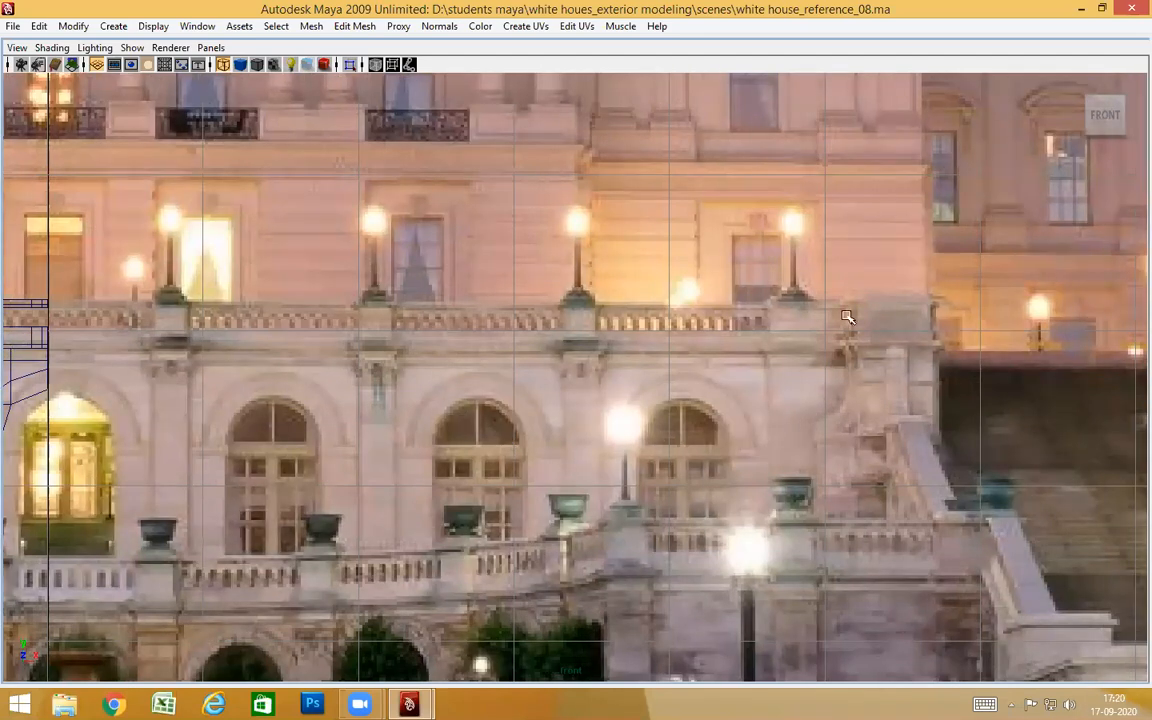
middle_click_drag(320, 447, 1050, 440, "alt")
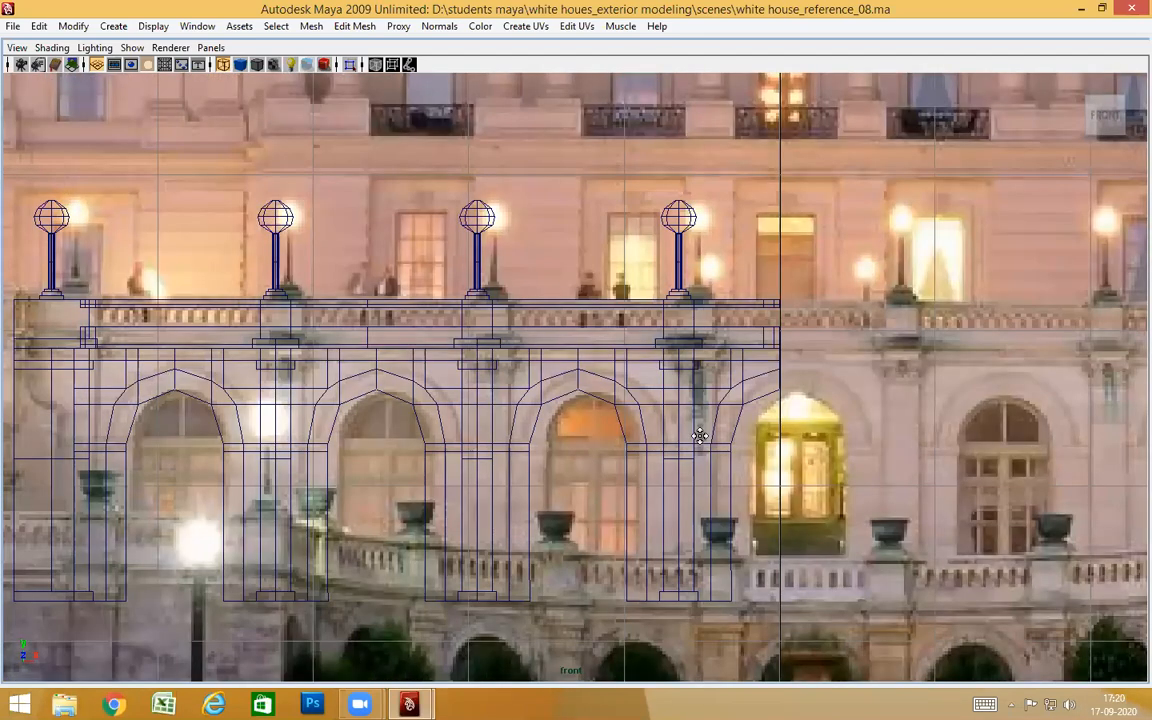
middle_click_drag(420, 437, 942, 434, "alt")
middle_click_drag(795, 443, 818, 443, "alt")
scroll(547, 414, "up", 3)
Select the tall end pillar below the cornice blocks and inspect it in the perspective view
left_click(600, 438)
key("space")
left_click_drag(599, 438, 599, 428)
left_click_drag(617, 495, 594, 433, "alt")
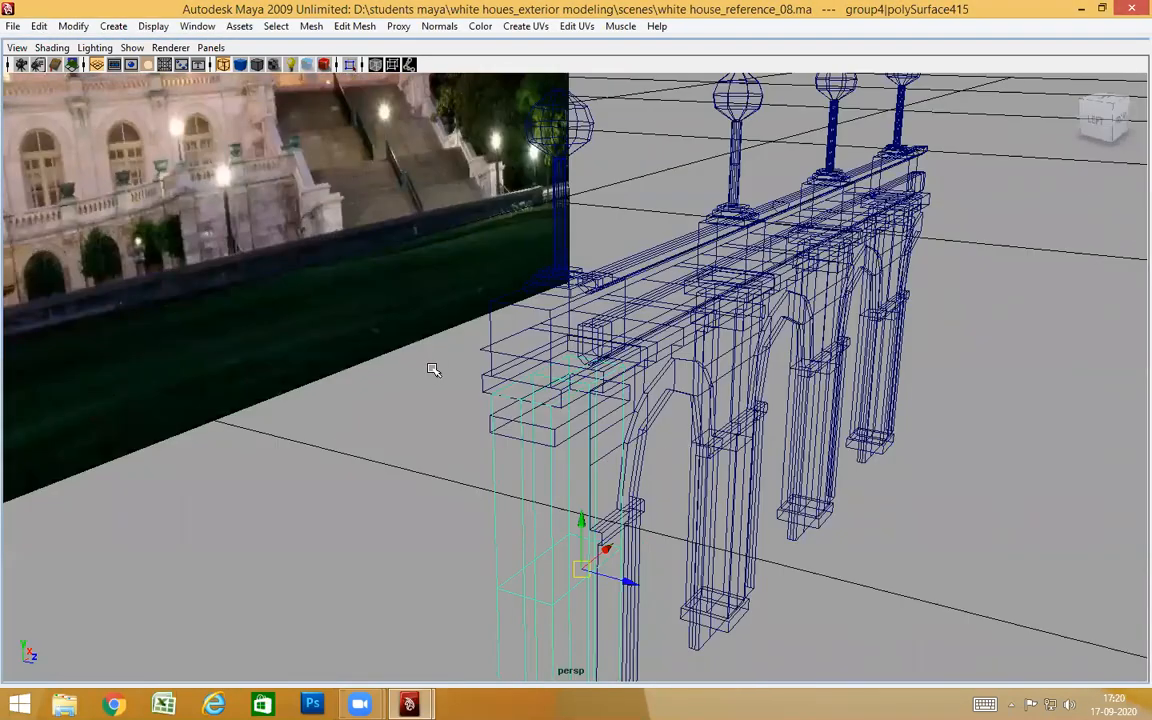
left_click_drag(634, 497, 655, 497, "alt")
left_click_drag(516, 490, 658, 510, "alt")
Duplicate the end pillar and move the copy along X, away from the arcade over the staircase
key("space")
middle_click_drag(658, 508, 627, 458, "alt")
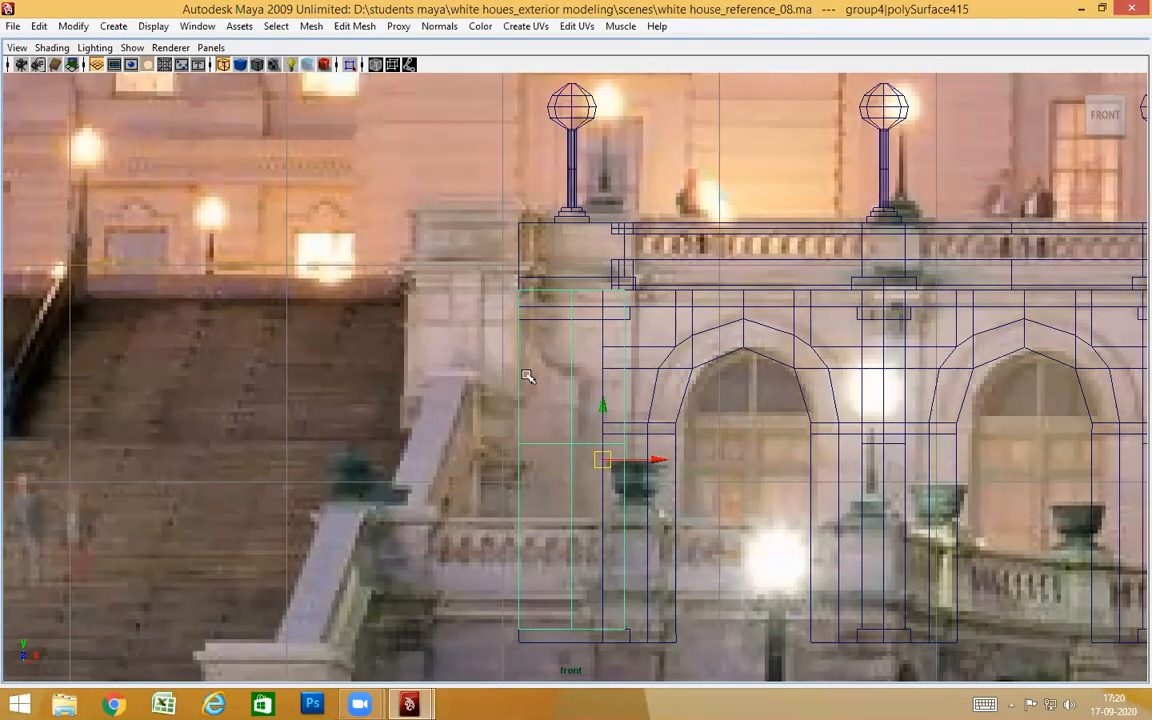
key("ctrl+d")
left_click_drag(660, 459, 428, 455)
Move the copied pillar's pivot to its edge facing the arcade and snap the copy to the end pillar's outer edge
key("Insert")
middle_click(396, 445)
key("Insert")
left_click(446, 443)
key("v")
middle_click(519, 442)
Rotate the copied pillar about its vertical axis so its narrow side faces the front, and check it in the front view
key("space")
left_click_drag(508, 463, 640, 495, "alt")
key("e")
left_click(540, 460)
left_click_drag(585, 545, 625, 479, "alt")
key("space")
scroll(625, 479, "up", 1)
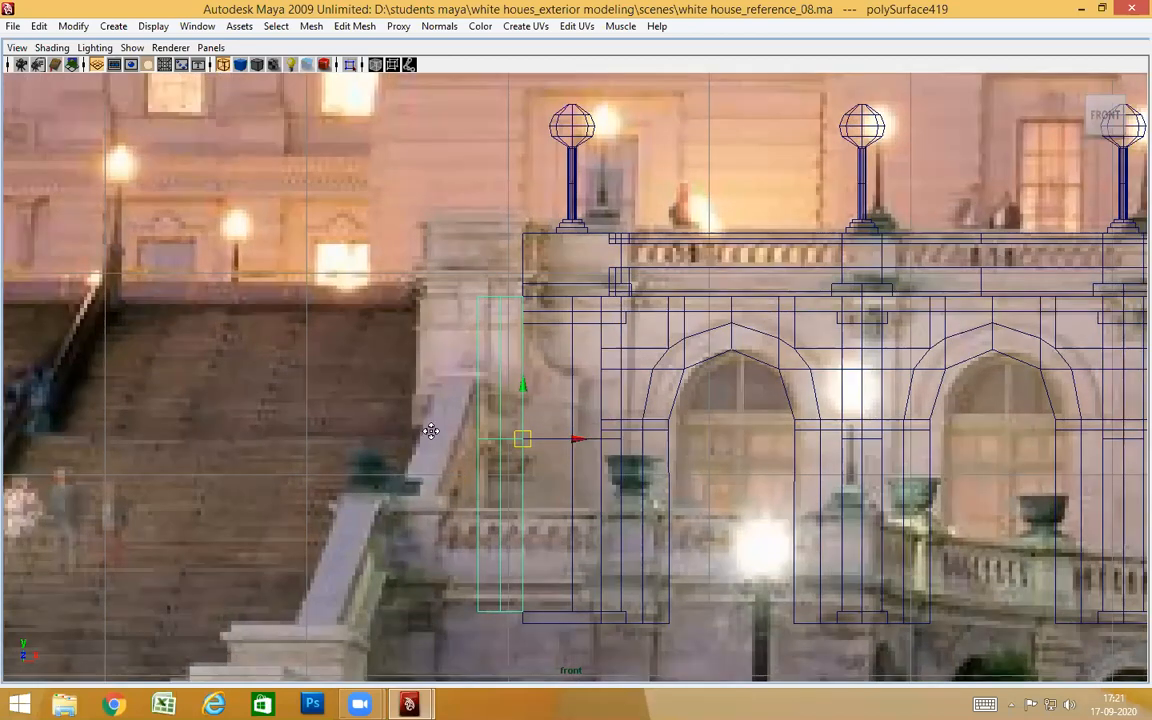
scroll(534, 427, "up", 2)
middle_click_drag(524, 292, 601, 290, "alt")
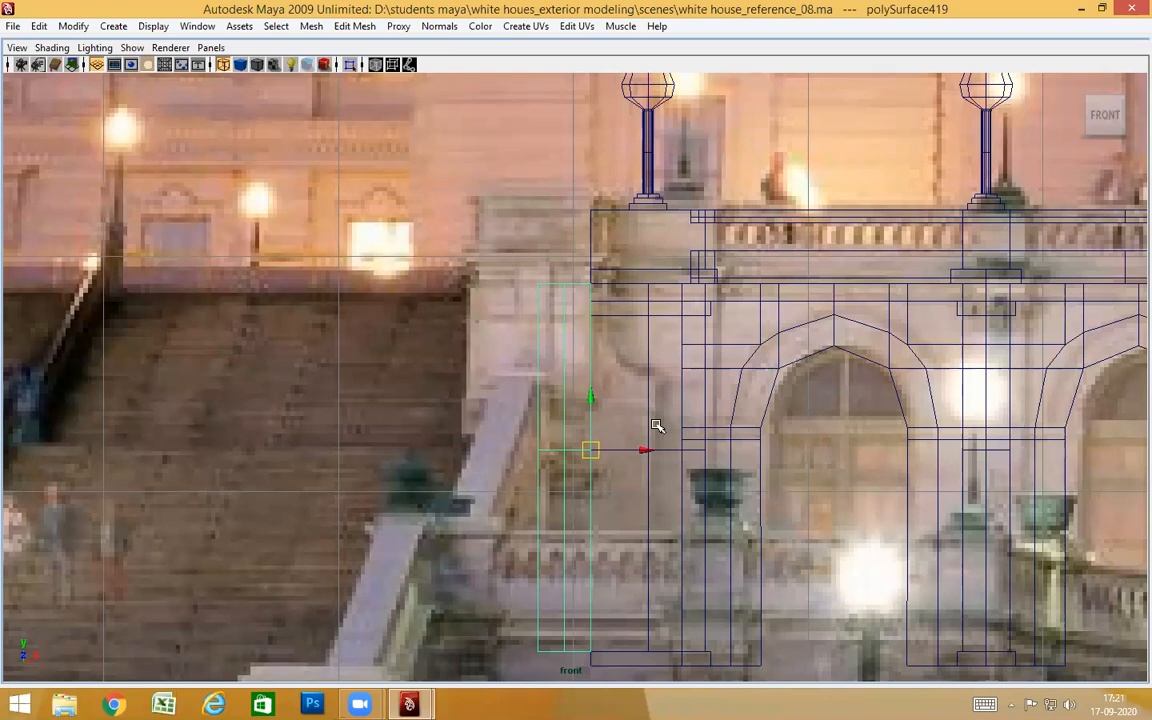
Examine the staircases, walls and arcade across the whole front reference image and compare them with the modelled stair end
middle_click_drag(655, 426, 985, 375, "alt")
right_click_drag(985, 375, 775, 370, "alt")
middle_click_drag(775, 370, 641, 371, "alt")
right_click_drag(641, 371, 757, 393, "alt")
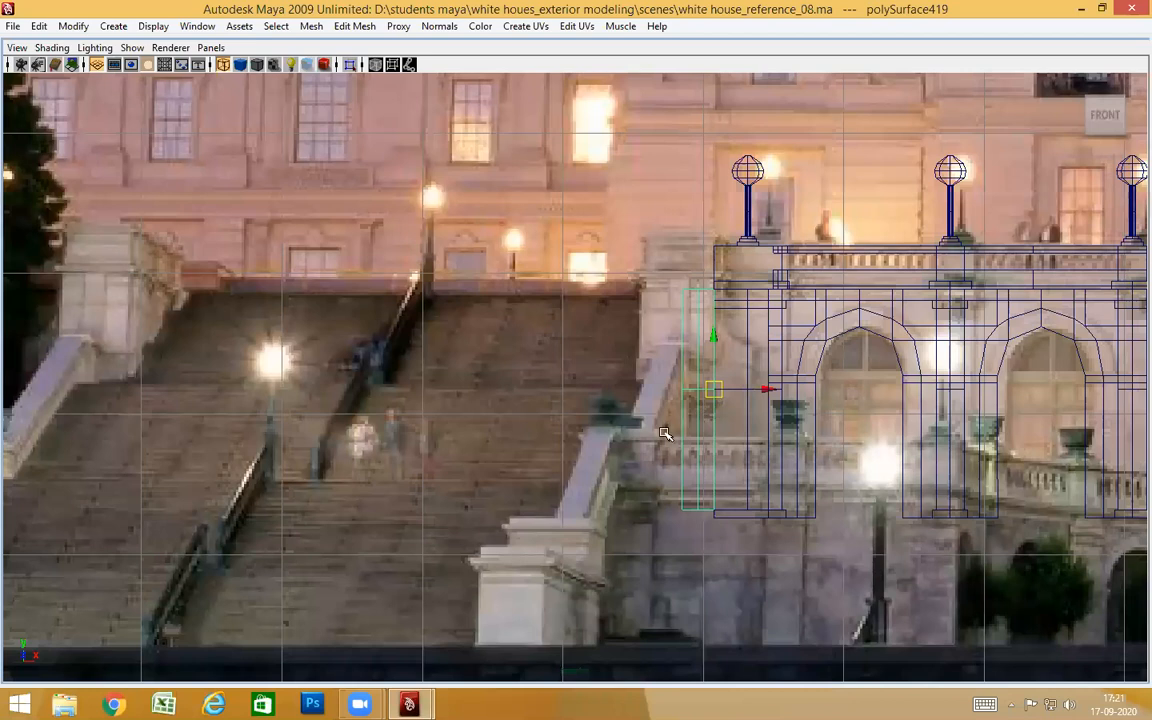
middle_click_drag(665, 433, 641, 471, "alt")
right_click_drag(641, 471, 678, 437, "alt")
middle_click_drag(743, 447, 803, 449, "alt")
right_click_drag(803, 449, 655, 448, "alt")
right_click_drag(766, 456, 858, 466, "alt")
middle_click_drag(536, 436, 198, 379, "alt")
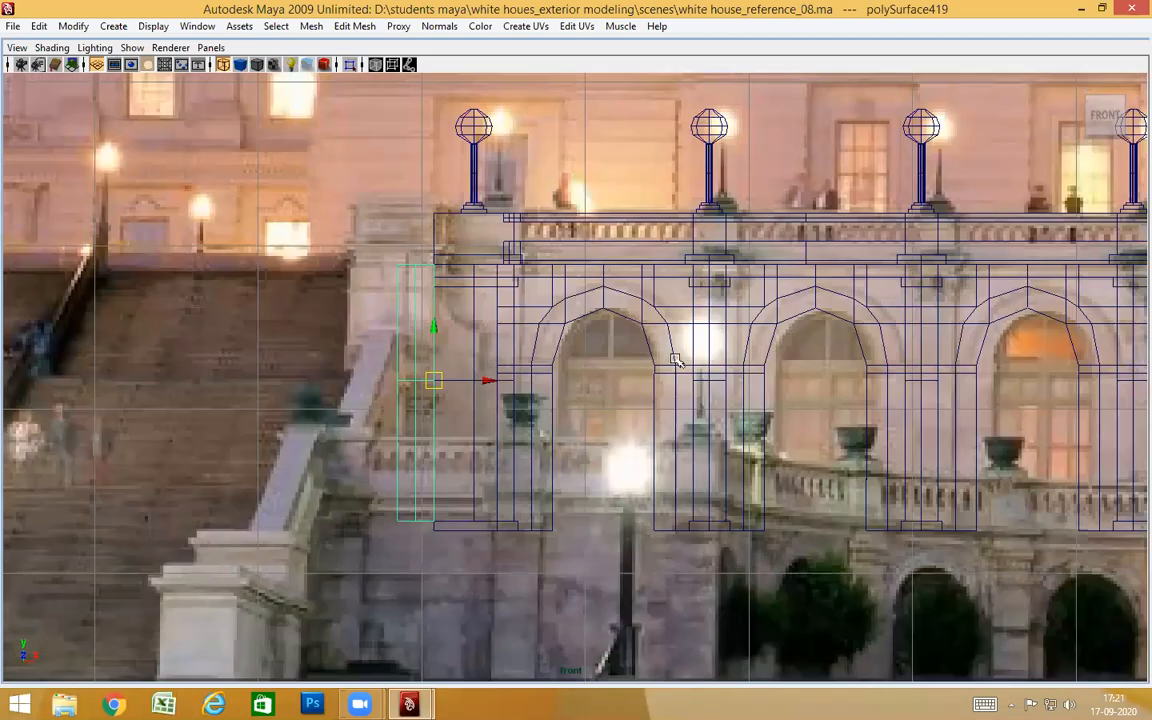
middle_click_drag(860, 375, 180, 362, "alt")
middle_click_drag(834, 372, 154, 357, "alt")
middle_click_drag(914, 384, 777, 399, "alt")
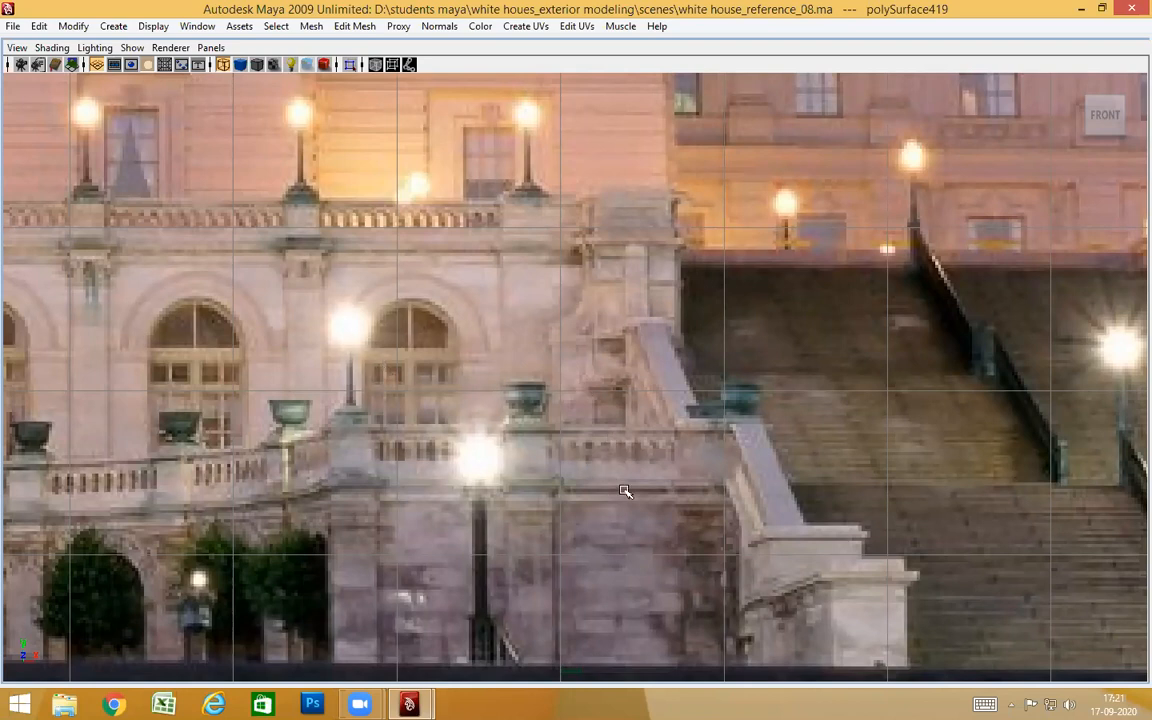
middle_click_drag(885, 430, 479, 430, "alt")
middle_click_drag(846, 424, 797, 422, "alt")
middle_click_drag(814, 347, 787, 347, "alt")
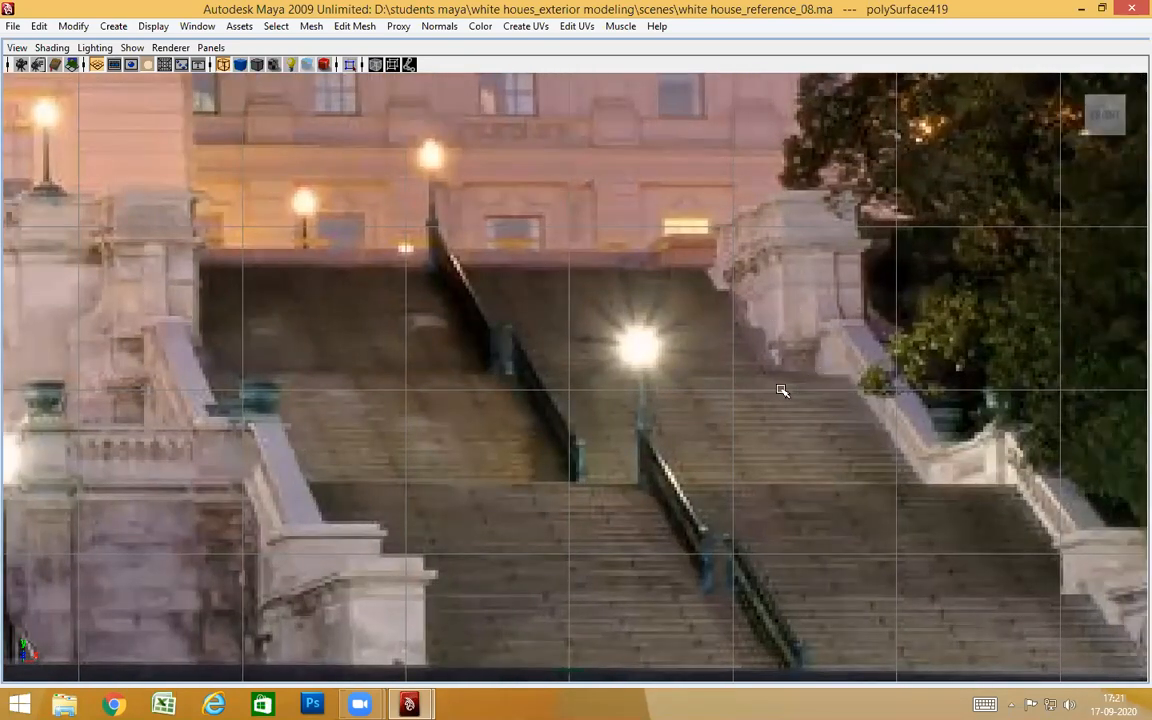
middle_click_drag(376, 446, 800, 442, "alt")
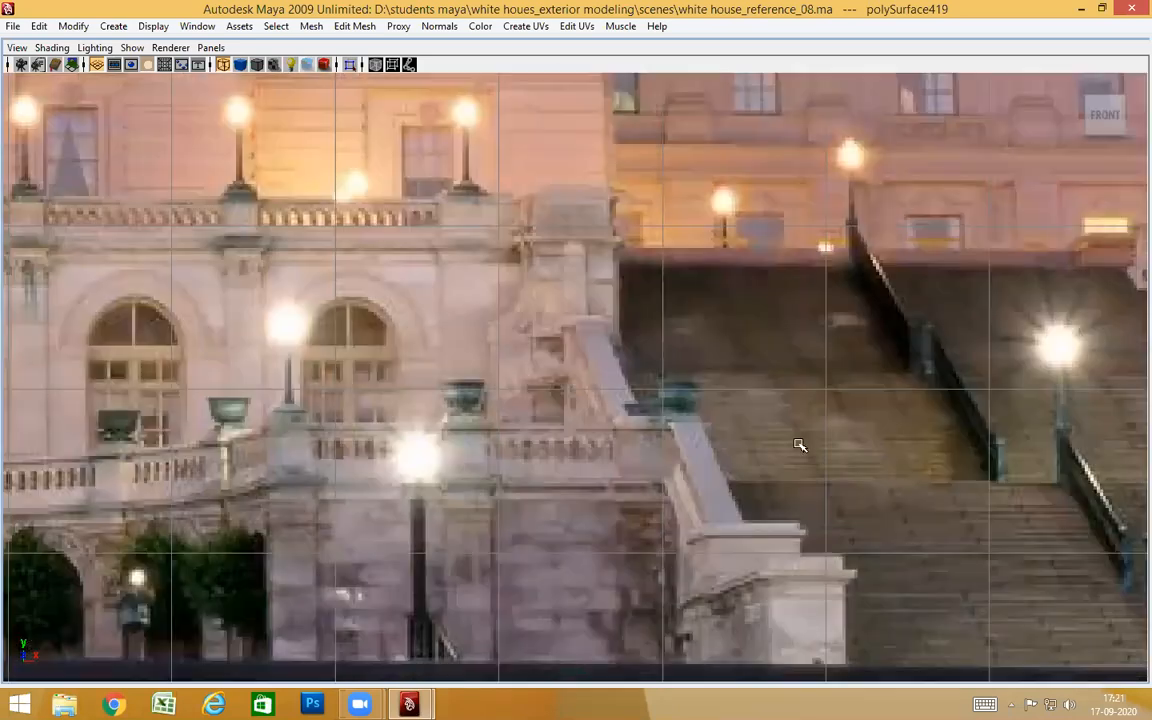
middle_click_drag(664, 379, 712, 379, "alt")
middle_click_drag(529, 474, 760, 465, "alt")
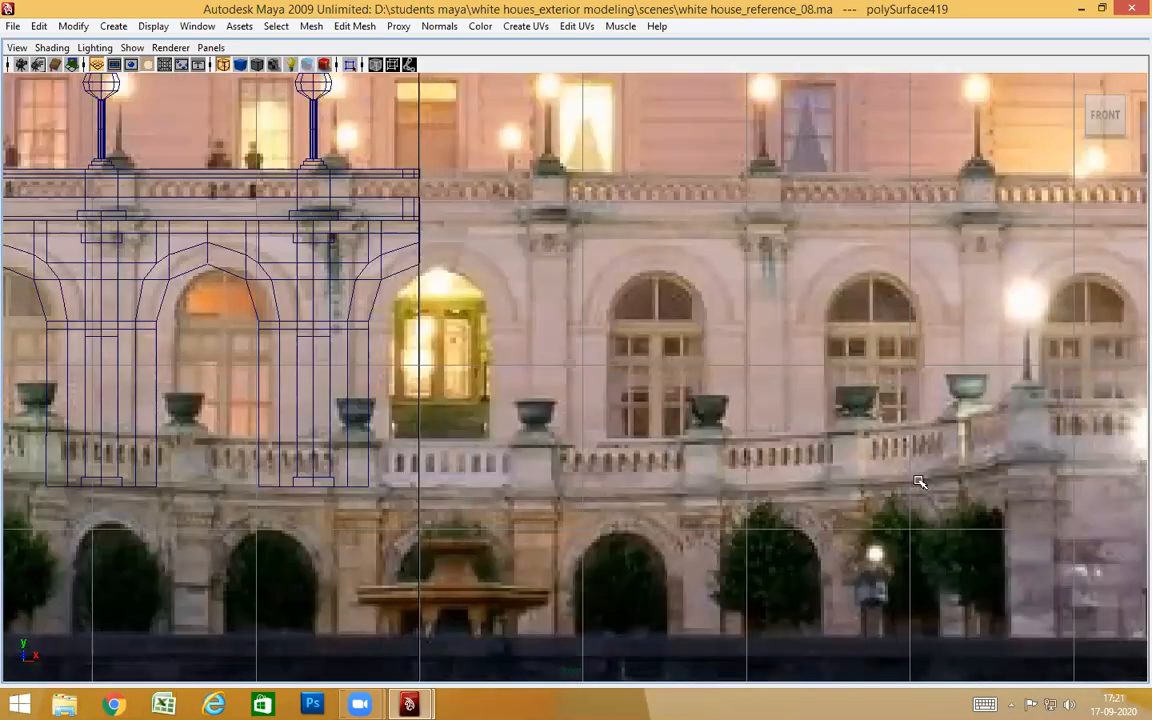
middle_click_drag(250, 476, 1108, 470, "alt")
scroll(658, 417, "up", 5)
middle_click_drag(656, 418, 660, 452, "alt")
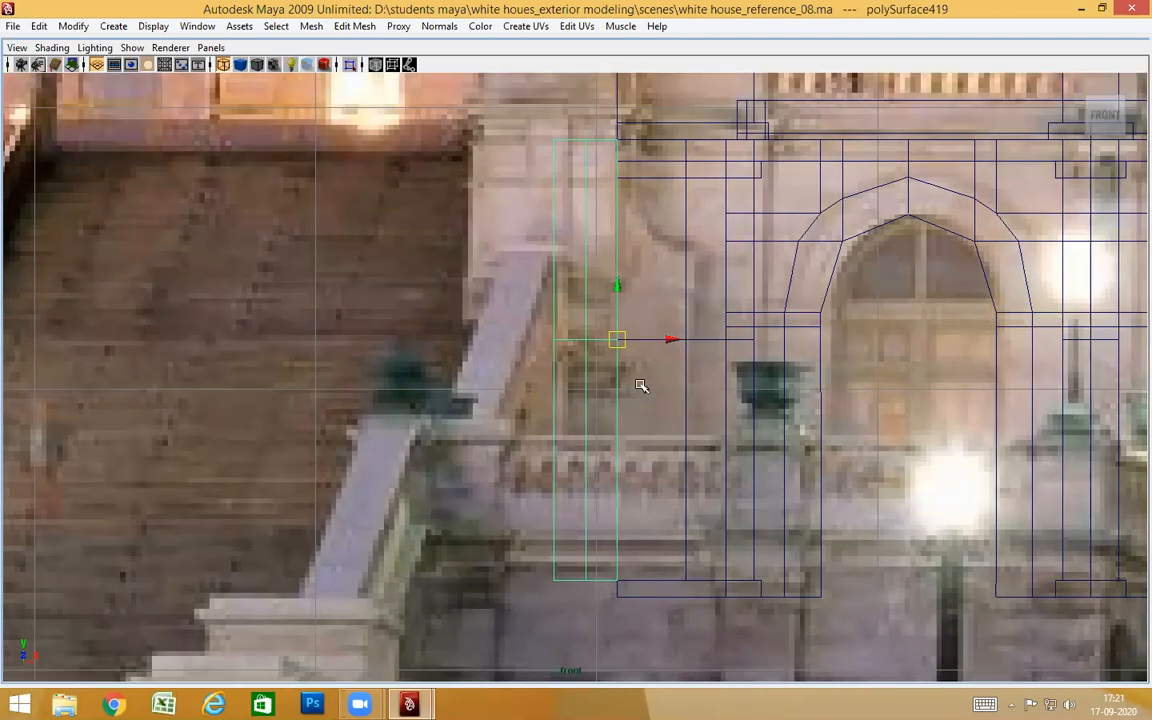
Duplicate the two top faces forming one lengthwise half of the copied pillar's top
scroll(640, 385, "up", 1)
middle_click_drag(640, 385, 658, 465, "alt")
right_click_drag(581, 208, 514, 206)
middle_click_drag(673, 307, 660, 340, "alt")
key("space")
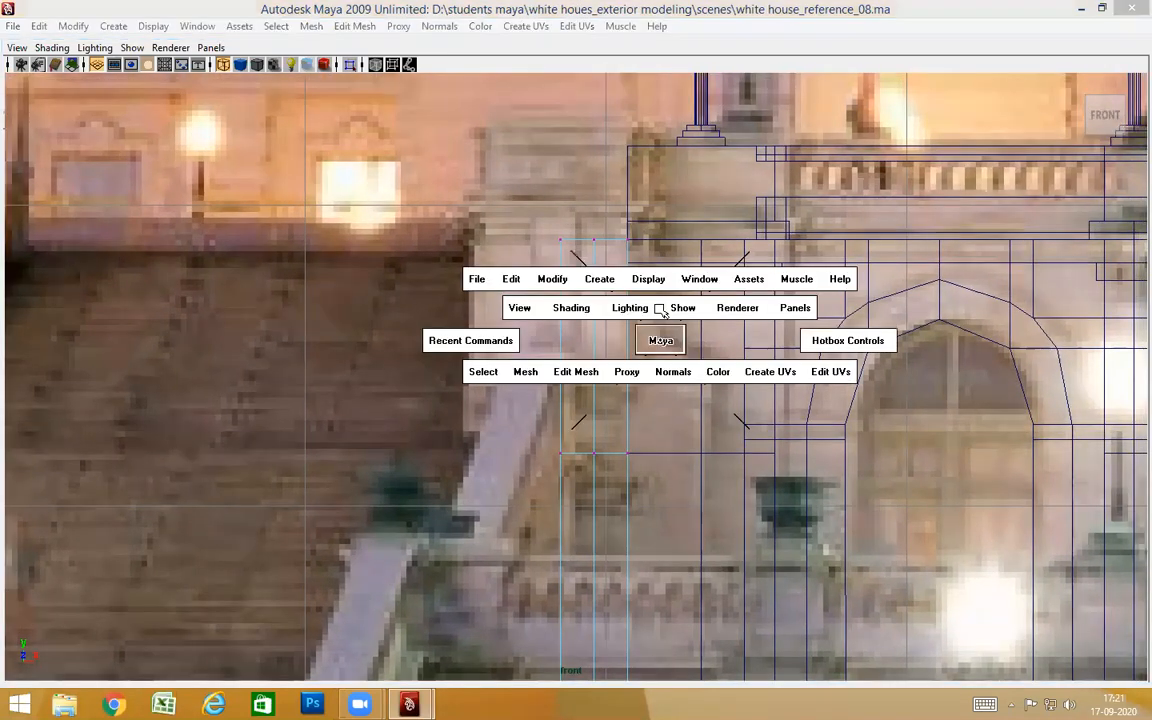
left_click_drag(660, 340, 660, 308)
left_click_drag(758, 242, 660, 316, "alt")
left_click_drag(782, 357, 573, 213, "alt")
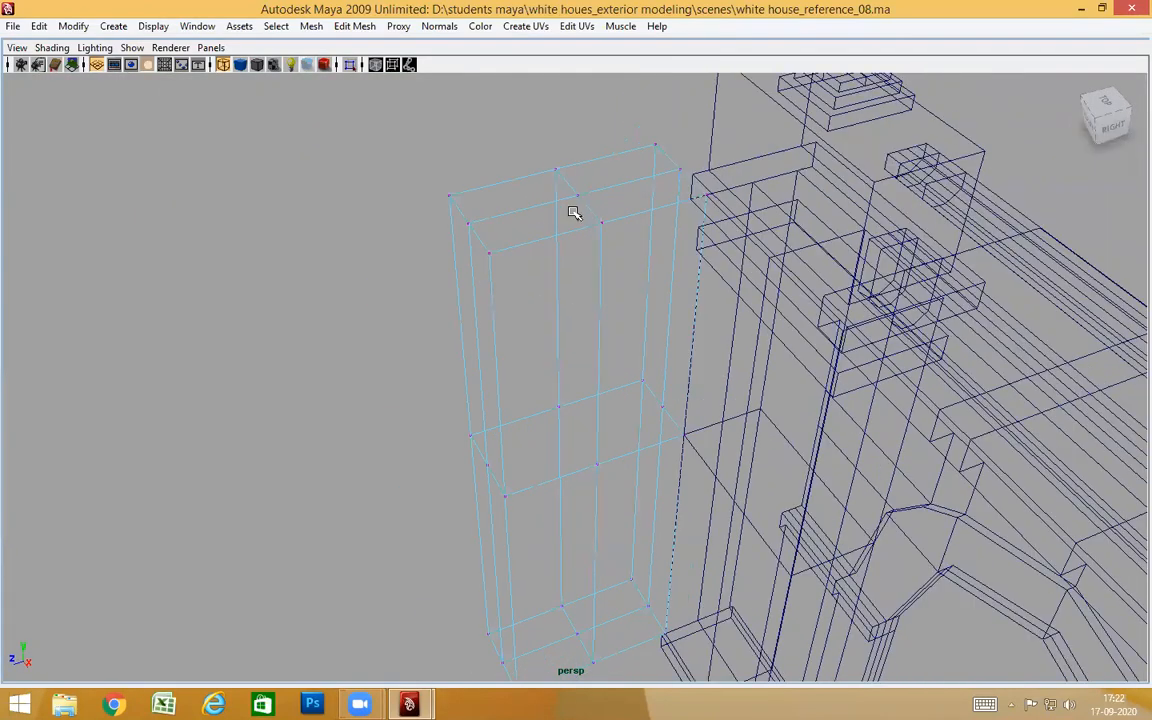
right_click_drag(584, 225, 632, 205)
left_click(602, 242)
left_click_drag(597, 282, 599, 221, "alt")
right_click_drag(599, 221, 599, 257)
left_click(586, 226)
left_click(651, 229, "shift")
left_click_drag(630, 272, 655, 285, "alt")
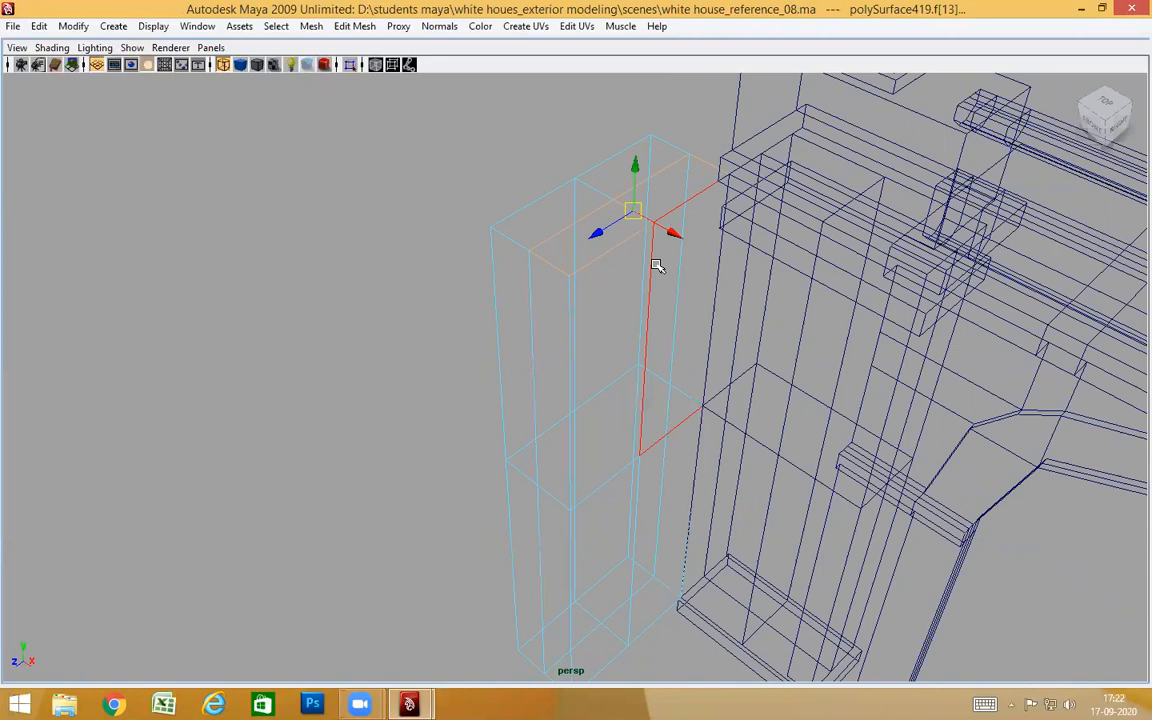
right_click(656, 265, "shift")
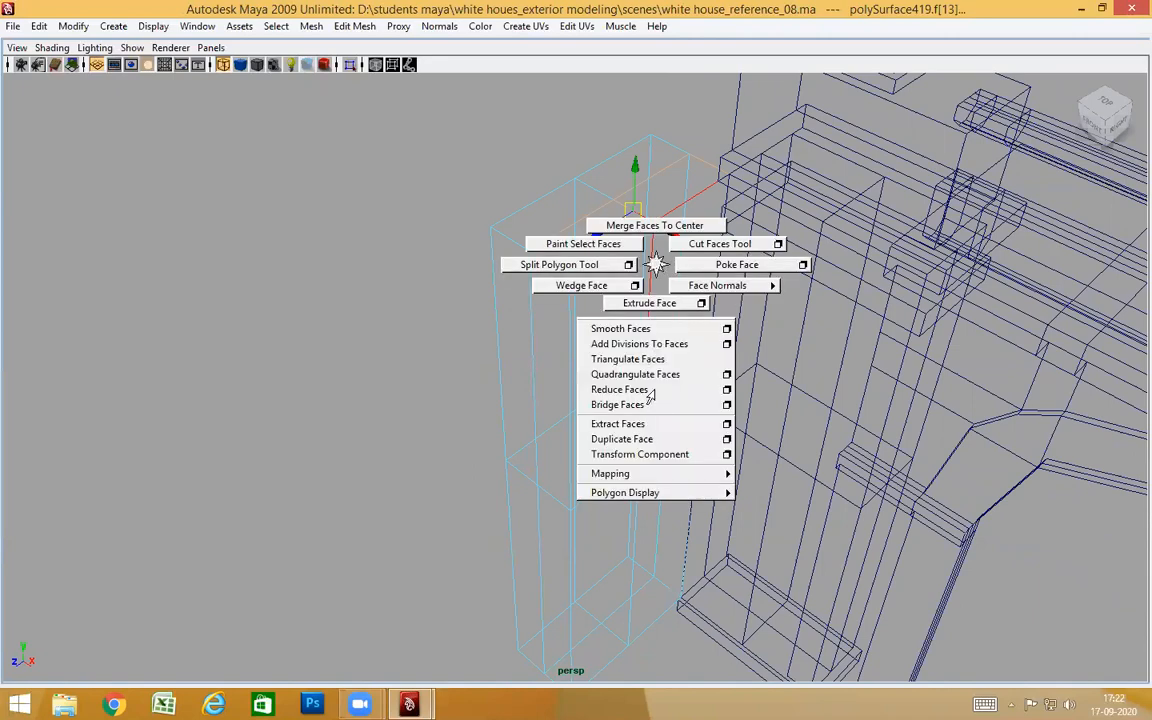
left_click(648, 440)
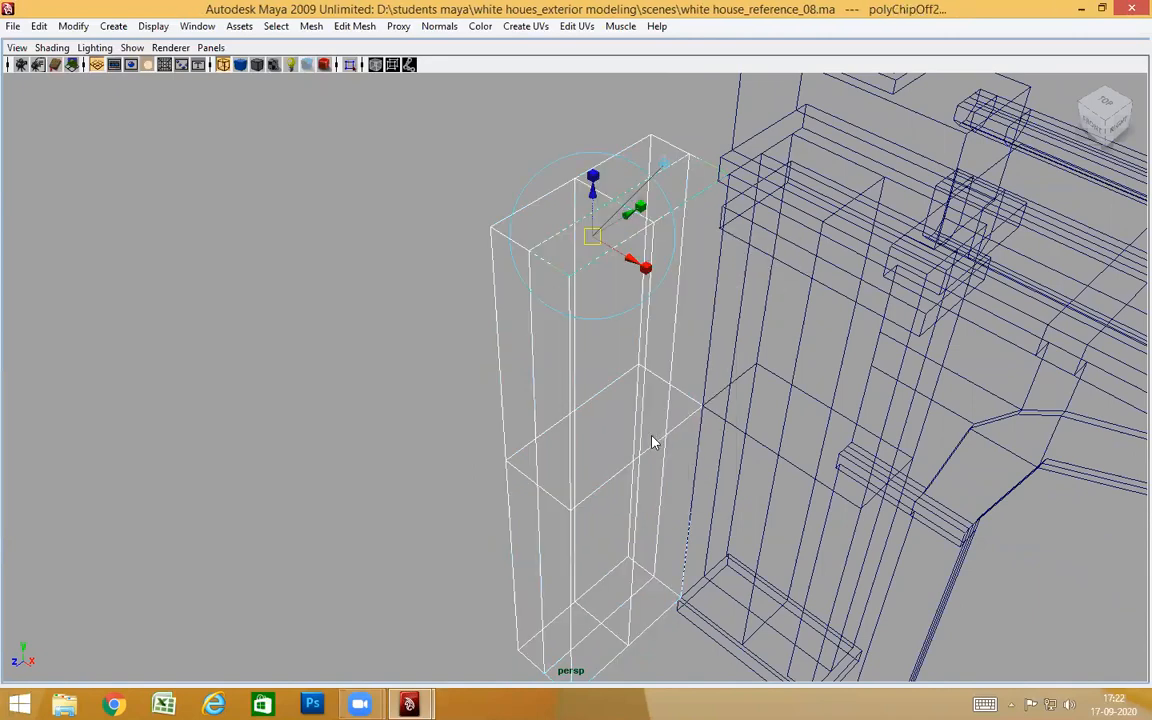
Select the duplicated strip of top faces as its own object and center its pivot
mouse_move(654, 370)
left_mouse_down("alt")
mouse_move(653, 342)
mouse_move(555, 259)
left_mouse_up("alt")
left_click(468, 232)
right_click_drag(548, 162, 553, 256)
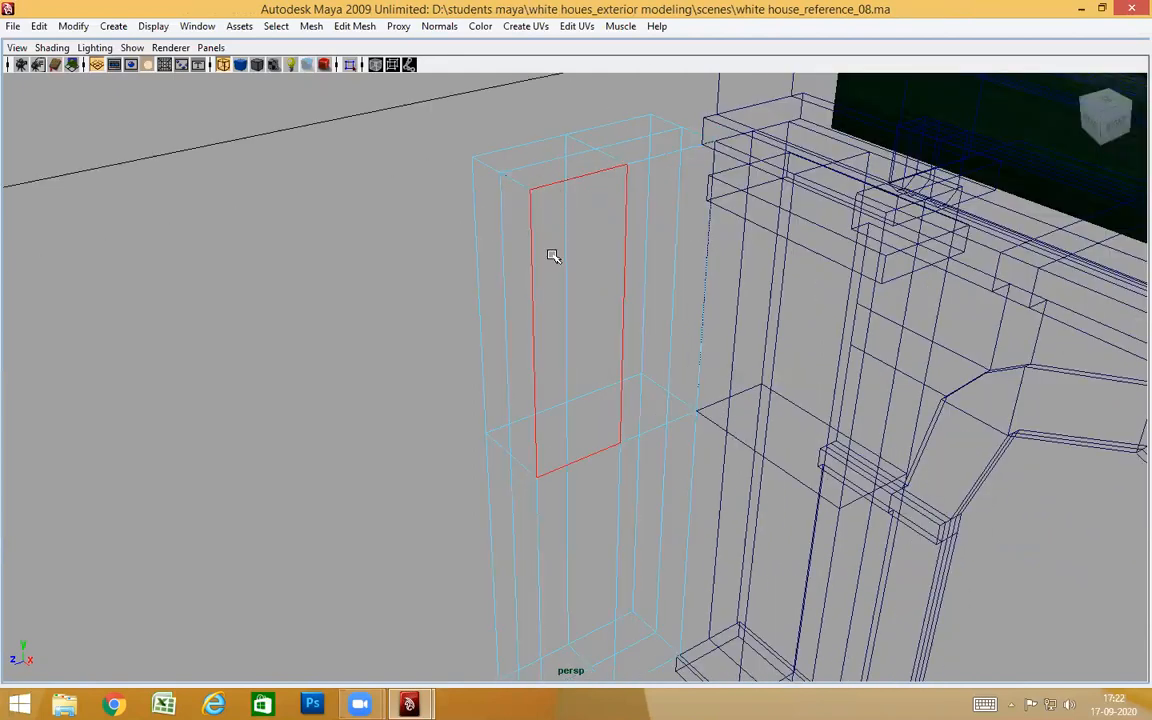
right_click_drag(600, 200, 522, 160)
left_click_drag(500, 106, 642, 201)
left_click_drag(456, 307, 590, 335, "shift")
left_click_drag(689, 401, 661, 275, "alt")
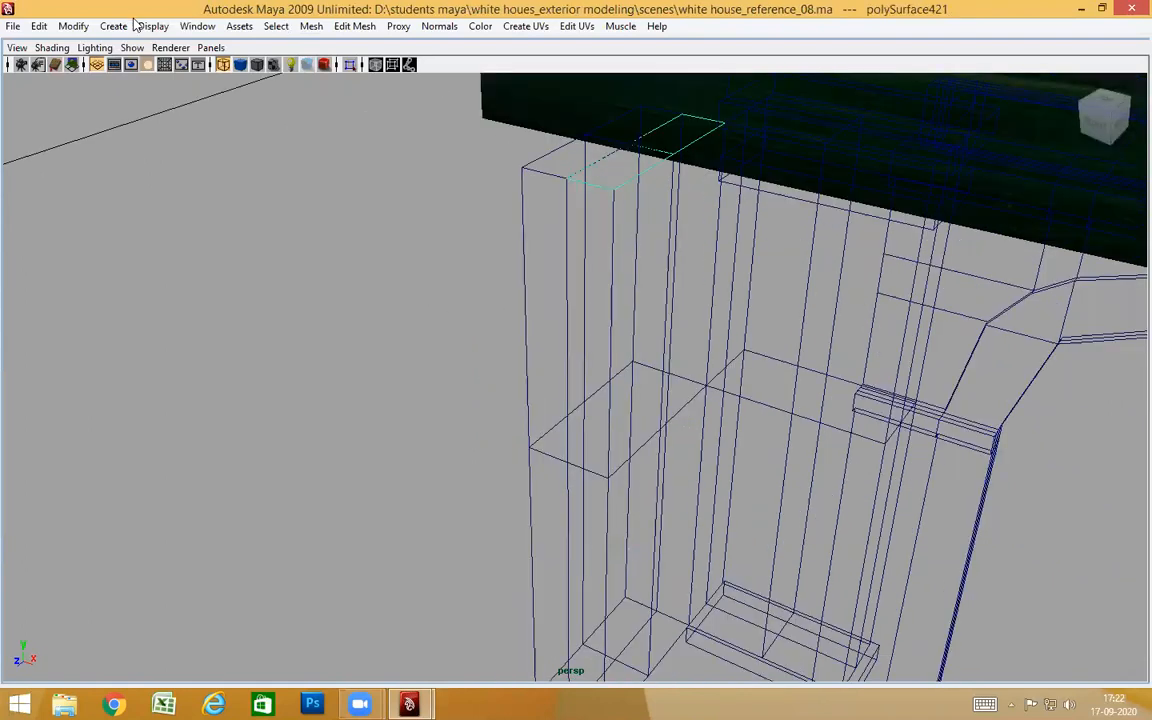
left_click(73, 26)
left_click(96, 193)
Snap the strip's pivot to its corner, rotate it perpendicular to the copied pillar and align it with the pillar's front corner
left_click_drag(540, 289, 330, 278, "alt")
left_click_drag(489, 368, 550, 403, "alt")
middle_click_drag(476, 378, 481, 397)
key("e")
left_click_drag(490, 417, 517, 414)
key("w")
left_click_drag(528, 369, 501, 328)
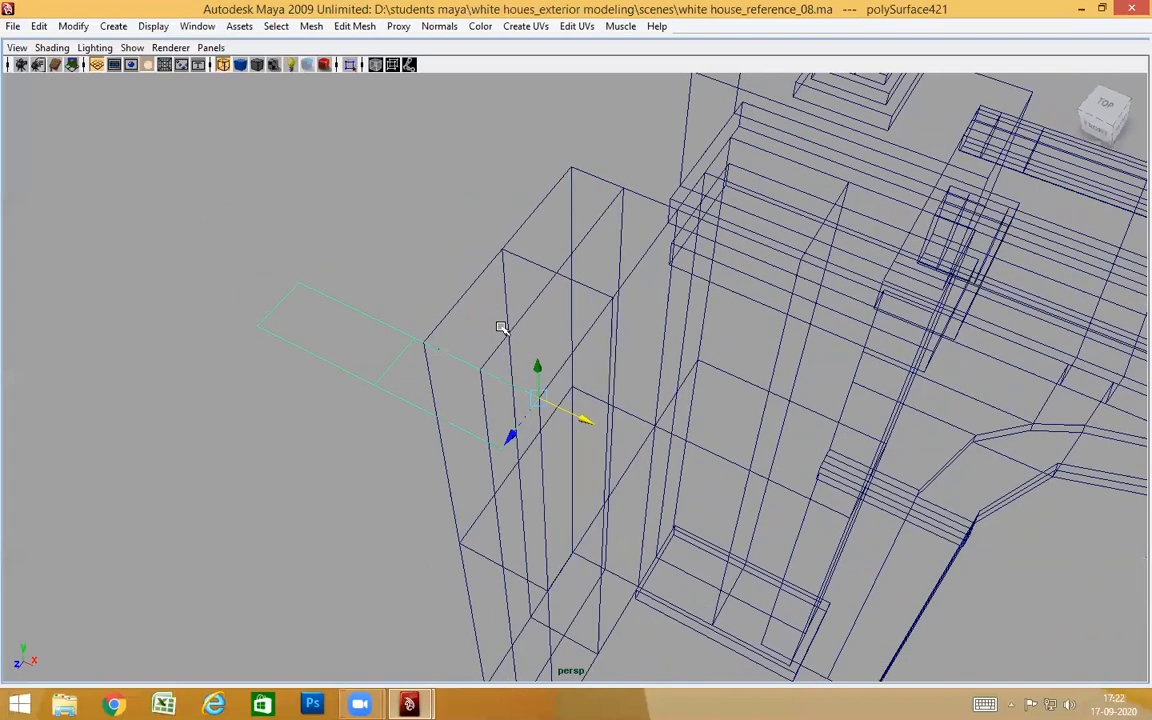
Select the copied pillar's lengthwise middle edge loop and delete it
left_click(556, 344)
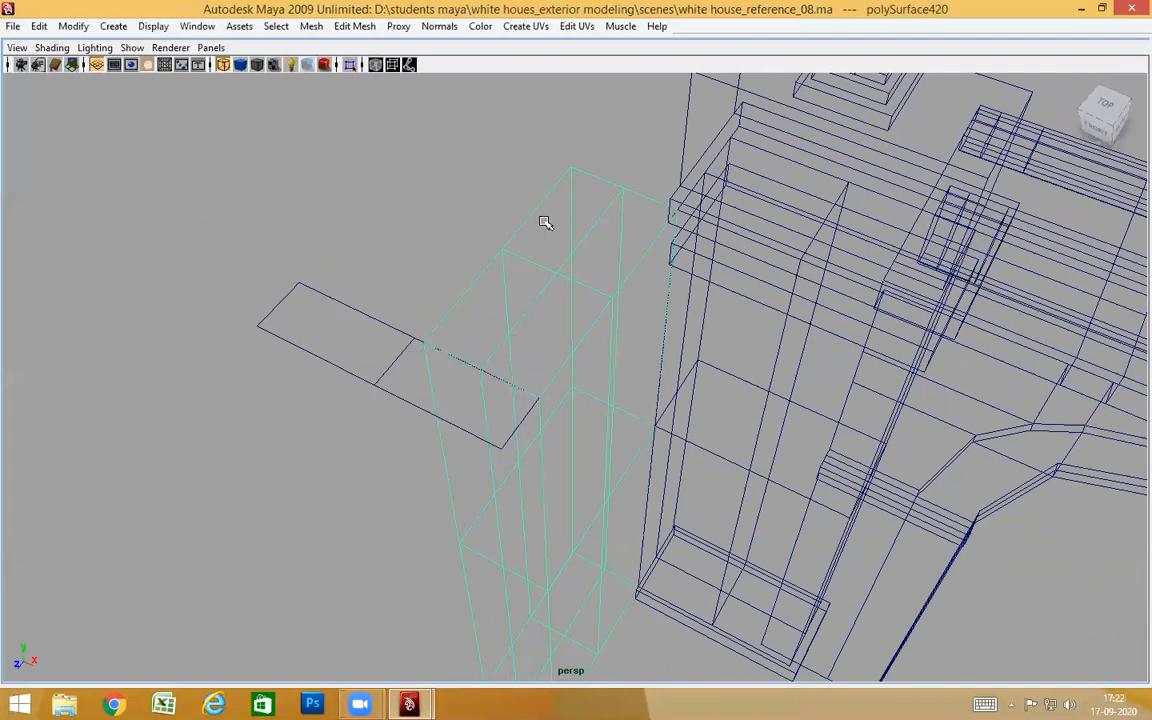
left_click(543, 292)
left_click(537, 300)
right_click_drag(537, 300, 653, 330, "ctrl")
left_click_drag(620, 360, 536, 407, "alt")
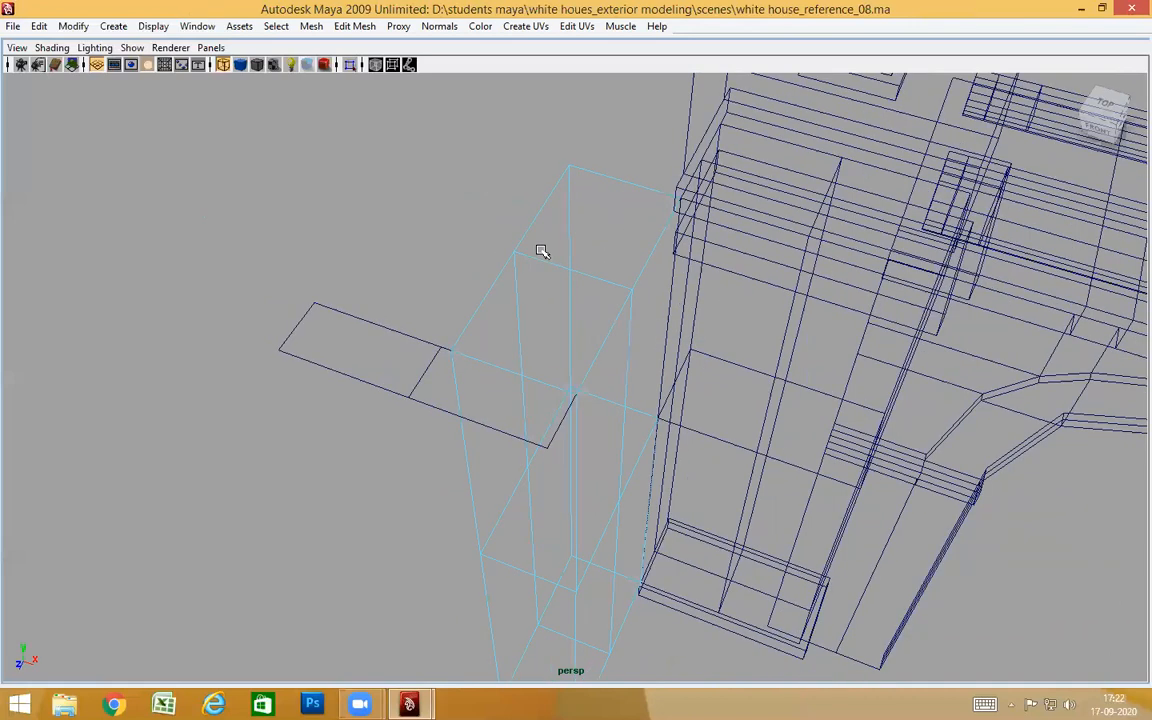
Snap the copied pillar's outer vertices along X to the strip's far end in the top view, giving the pillar a square plan
right_click_drag(540, 257, 404, 257)
key("space")
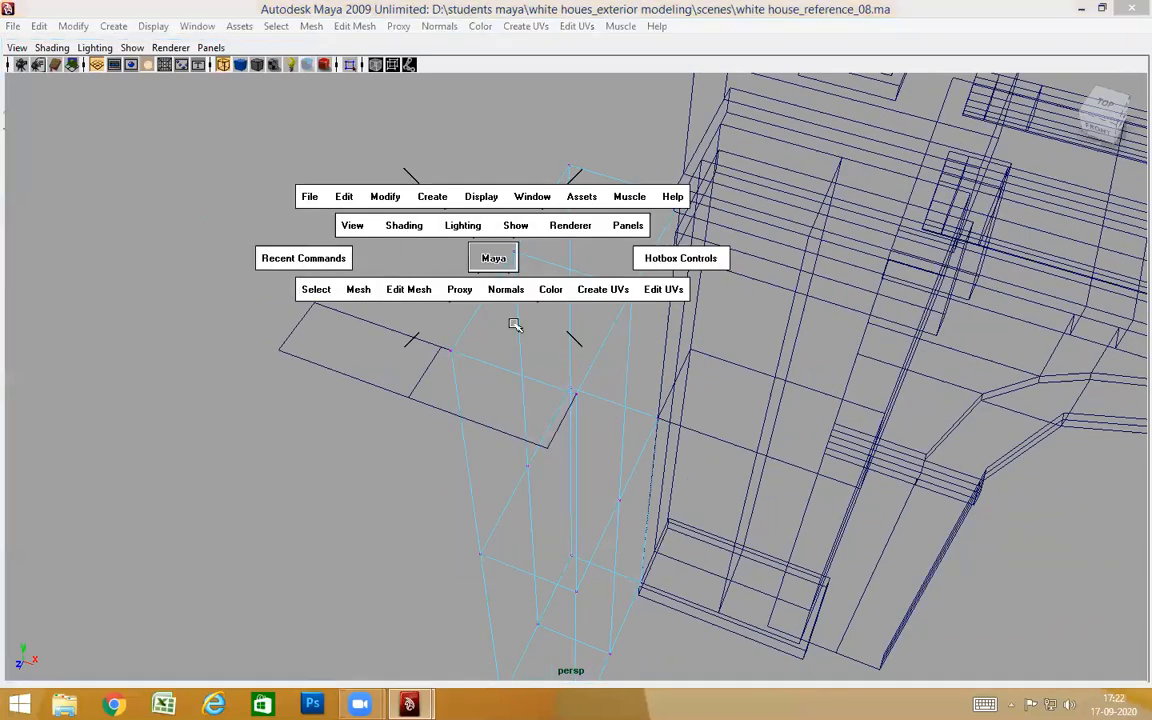
key("space")
scroll(648, 411, "up", 8)
middle_click_drag(223, 450, 857, 403, "alt")
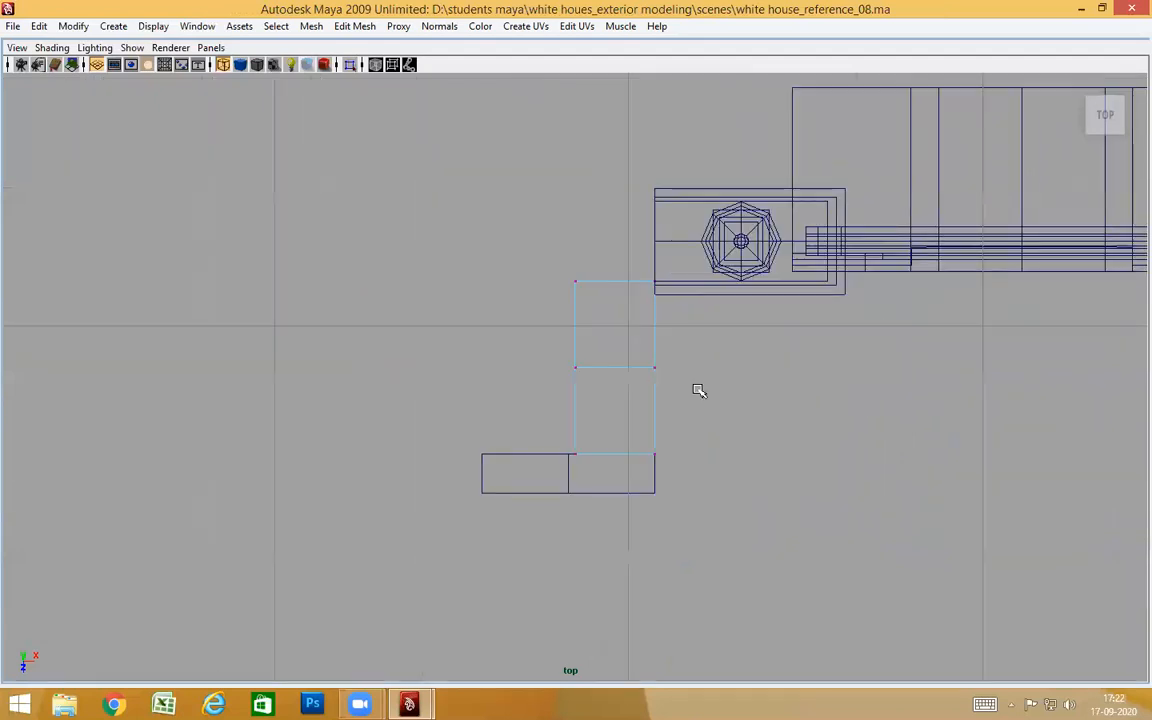
scroll(698, 390, "up", 2)
left_click_drag(442, 193, 630, 538)
left_click(637, 365)
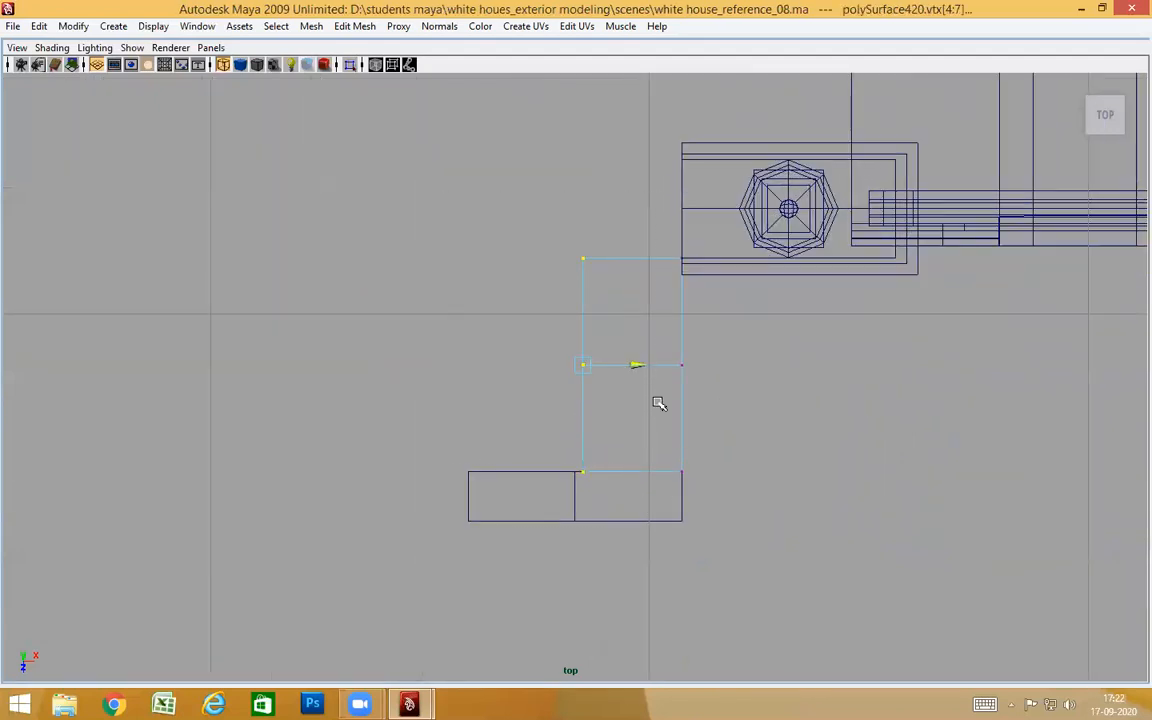
middle_click_drag(465, 470, 481, 472)
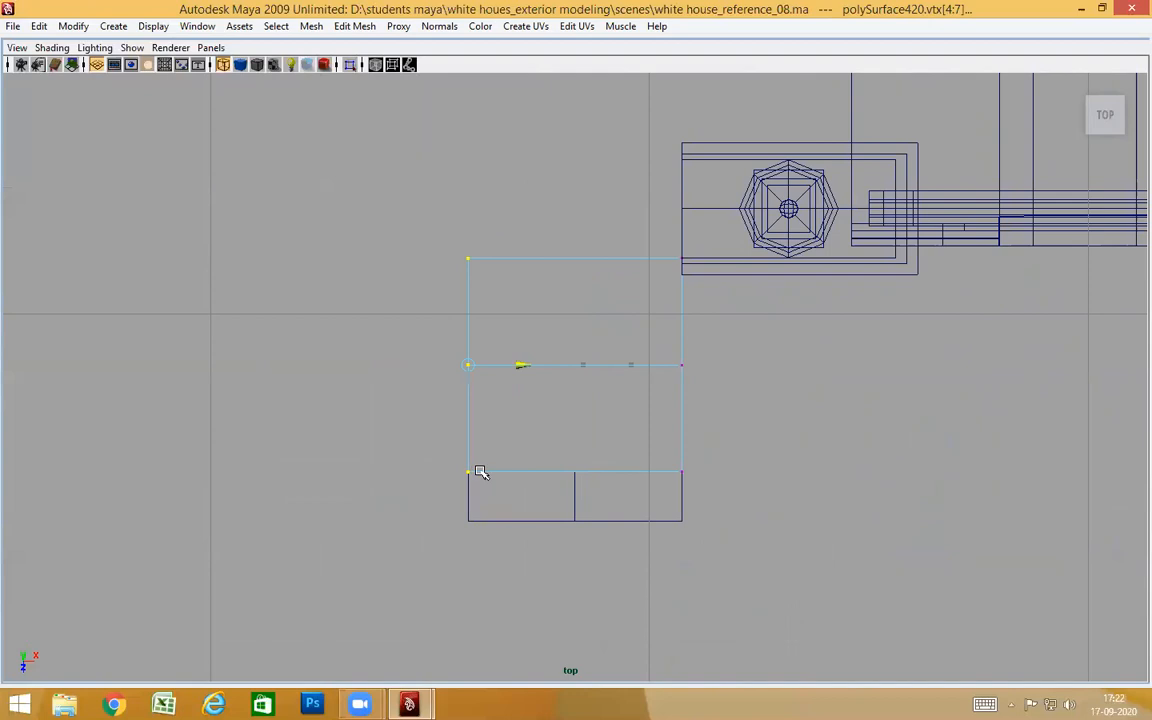
key("space")
left_click_drag(646, 440, 643, 393)
left_click_drag(645, 412, 574, 357, "alt")
right_click_drag(610, 247, 660, 226)
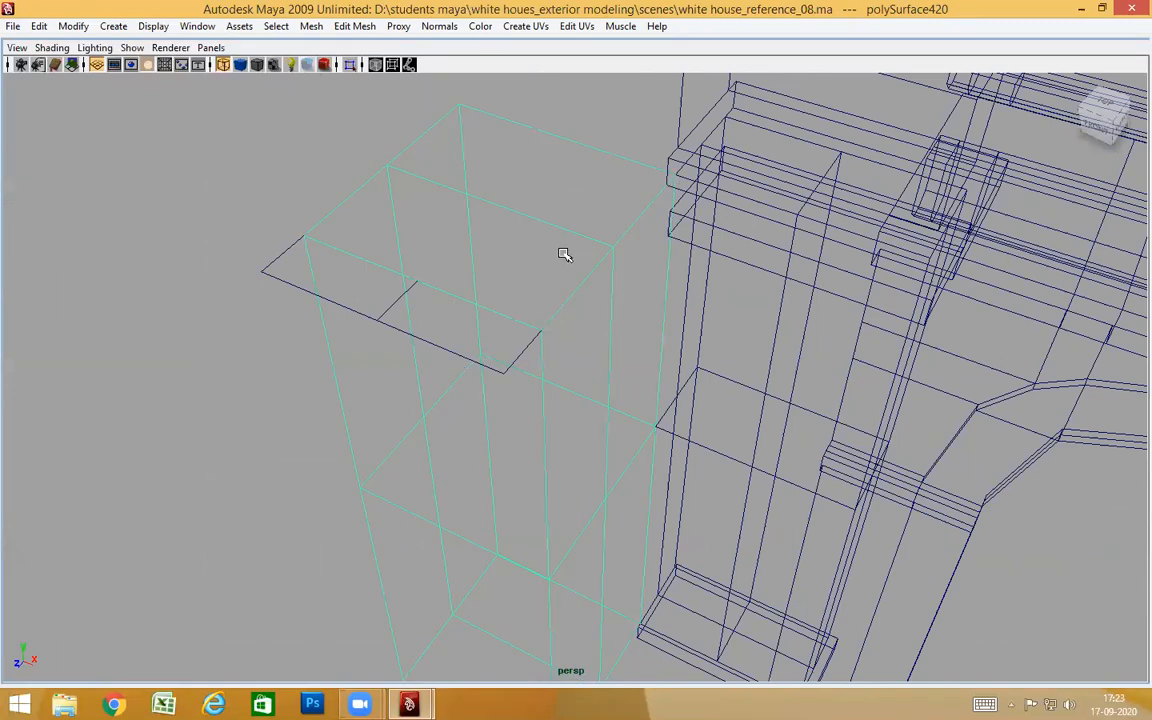
Check the widened pillar against the reference in shaded front view and inspect it with the guide strip in perspective
key("5")
mouse_move(530, 404)
left_mouse_down("alt")
mouse_move(594, 352)
mouse_move(491, 365)
mouse_move(553, 358)
mouse_move(620, 402)
left_mouse_up("alt")
key("space")
middle_click_drag(620, 400, 677, 390, "alt")
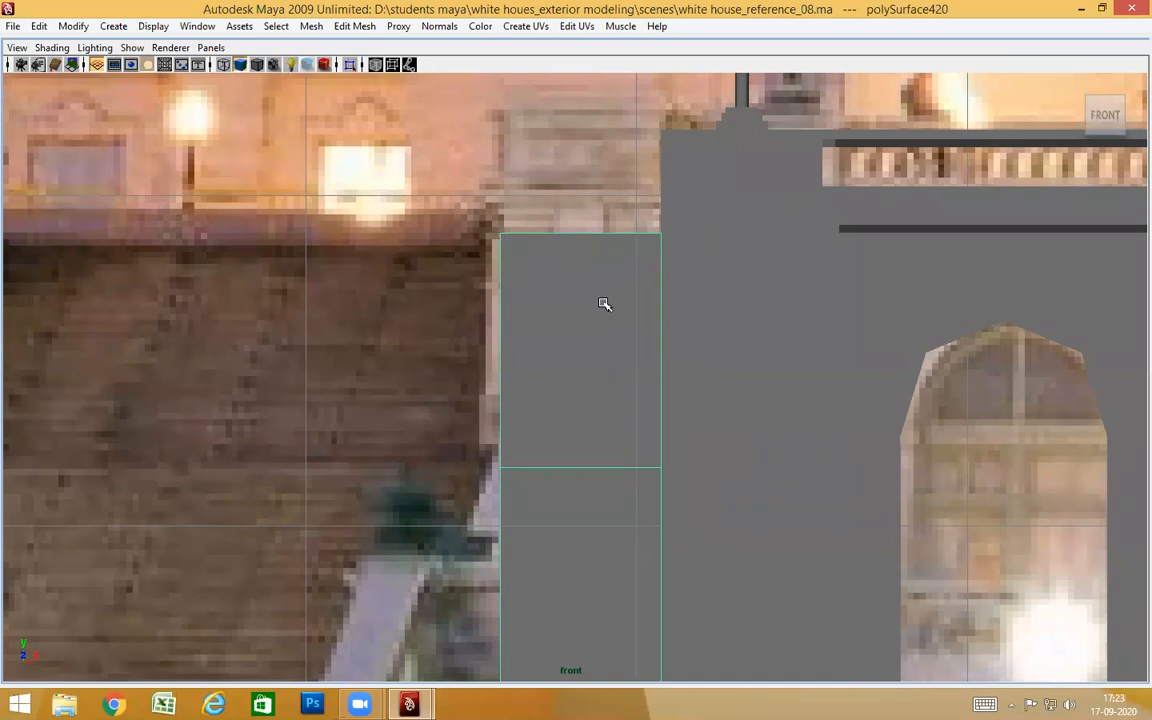
key("space")
left_click_drag(648, 346, 646, 302)
left_click_drag(640, 401, 615, 422, "alt")
left_click(408, 193)
left_click_drag(594, 362, 541, 494, "alt")
left_click(500, 190)
left_click(461, 322)
left_click_drag(563, 347, 592, 335, "alt")
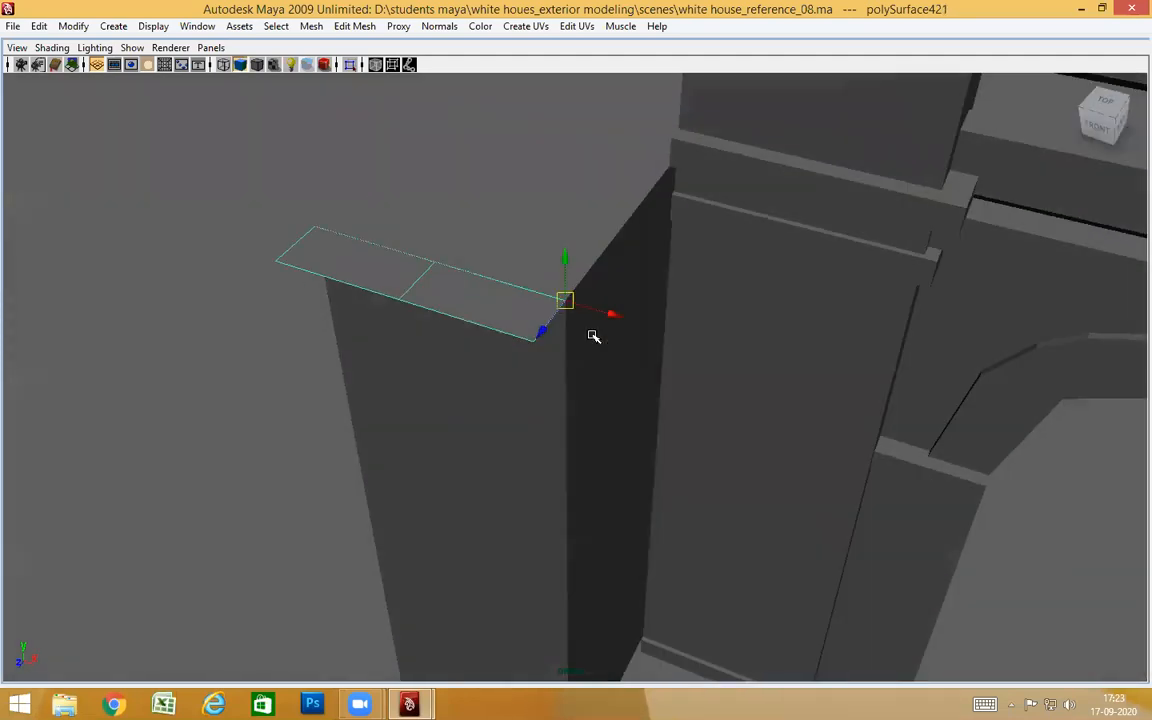
Insert a vertical edge loop through the middle of the widened pillar's front and back faces
key("4")
left_click_drag(521, 348, 492, 430, "alt")
right_click_drag(510, 450, 514, 324)
left_click(517, 429)
right_click_drag(510, 378, 598, 366, "shift")
right_click_drag(602, 315, 655, 295)
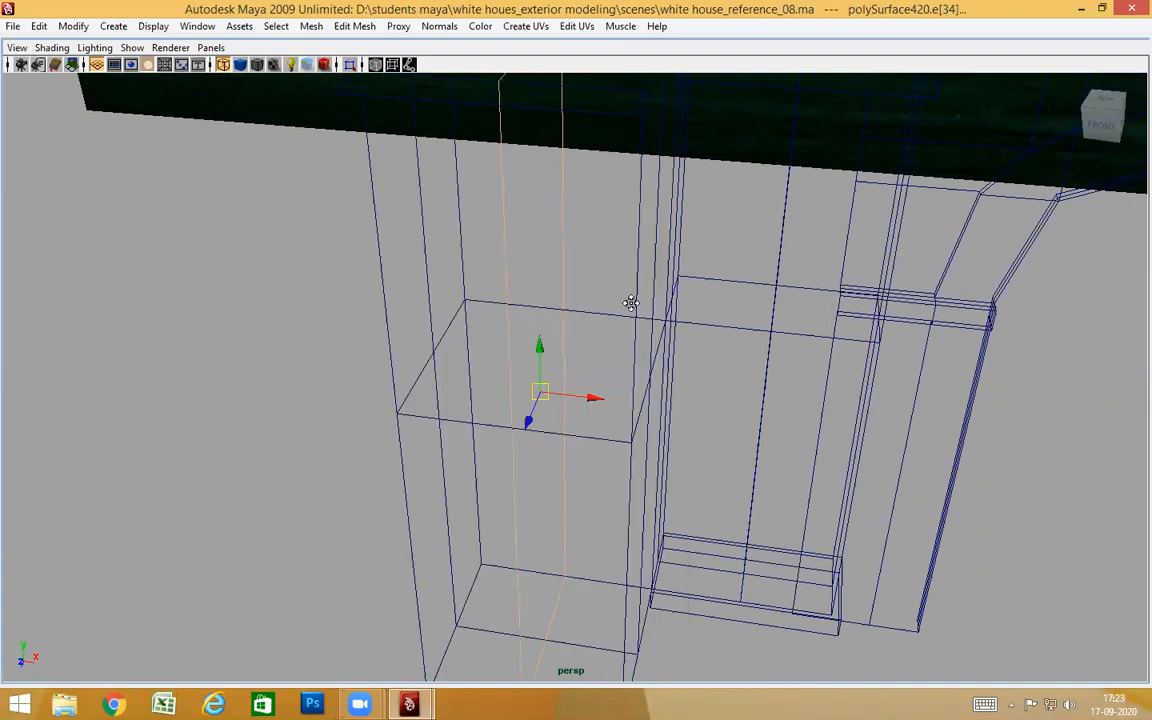
Select the guide strip, compare it with the widened pillar in the top view and delete it
left_click_drag(630, 303, 578, 398, "alt")
left_click(609, 357)
left_click_drag(592, 390, 669, 306, "alt")
key("space")
middle_click_drag(669, 306, 665, 170, "alt")
right_click_drag(665, 170, 708, 495, "alt")
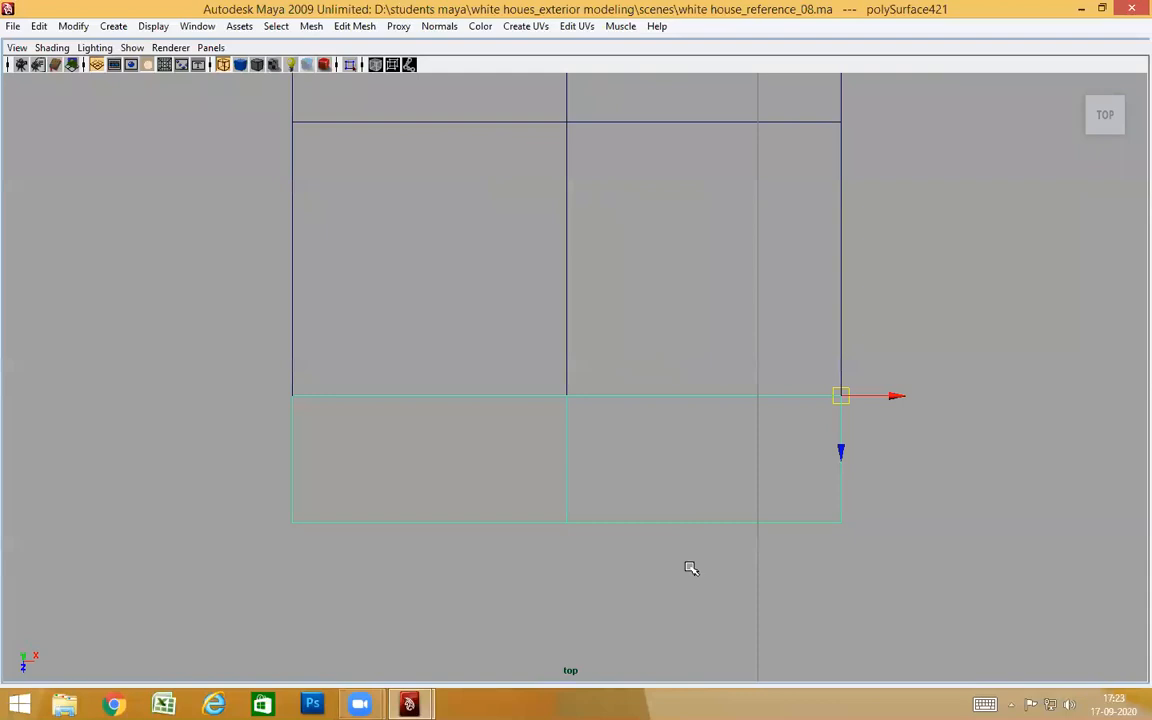
key("Delete")
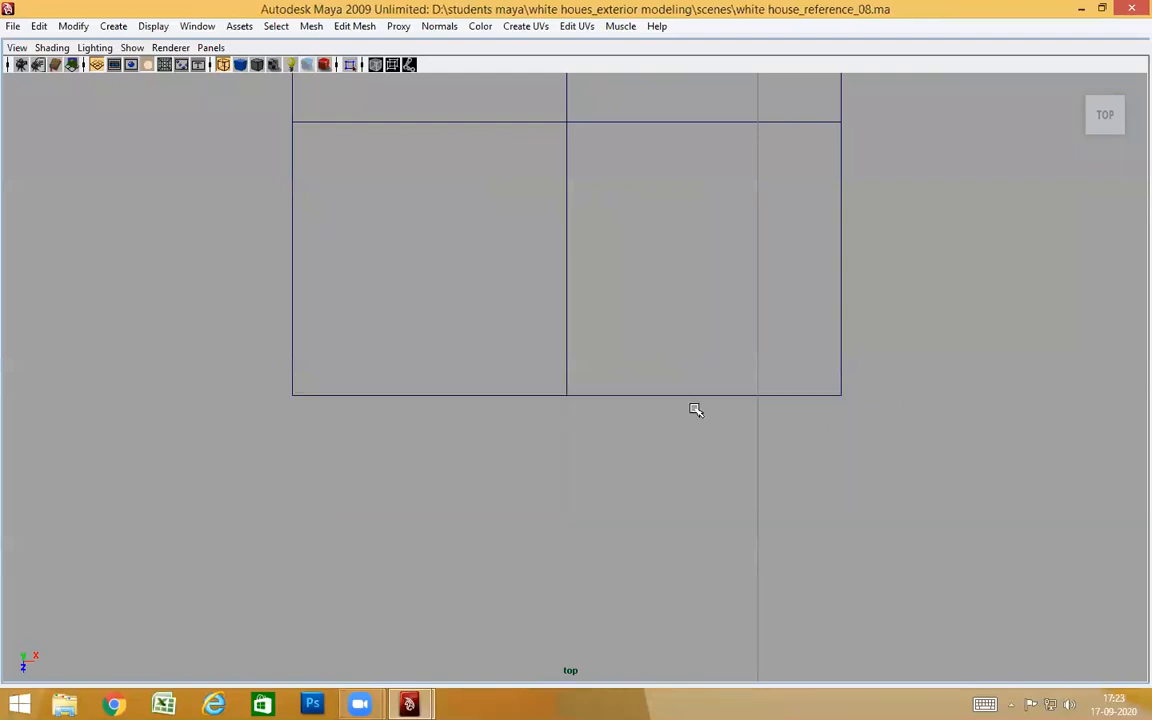
Inspect the squared pillar in shaded perspective from several sides, comparing its top with the neighbouring end pillar's cornice
key("space")
left_click_drag(694, 408, 648, 411)
key("space")
middle_click_drag(730, 397, 753, 419, "alt")
key("space")
mouse_move(754, 421)
left_mouse_down()
mouse_move(757, 384)
mouse_move(738, 427)
left_mouse_up()
key("5")
mouse_move(636, 430)
left_mouse_down("alt")
mouse_move(622, 460)
mouse_move(733, 437)
mouse_move(669, 440)
mouse_move(594, 478)
mouse_move(856, 437)
left_mouse_up("alt")
left_click(530, 283)
left_click_drag(662, 375, 582, 380, "alt")
scroll(623, 396, "down", 4)
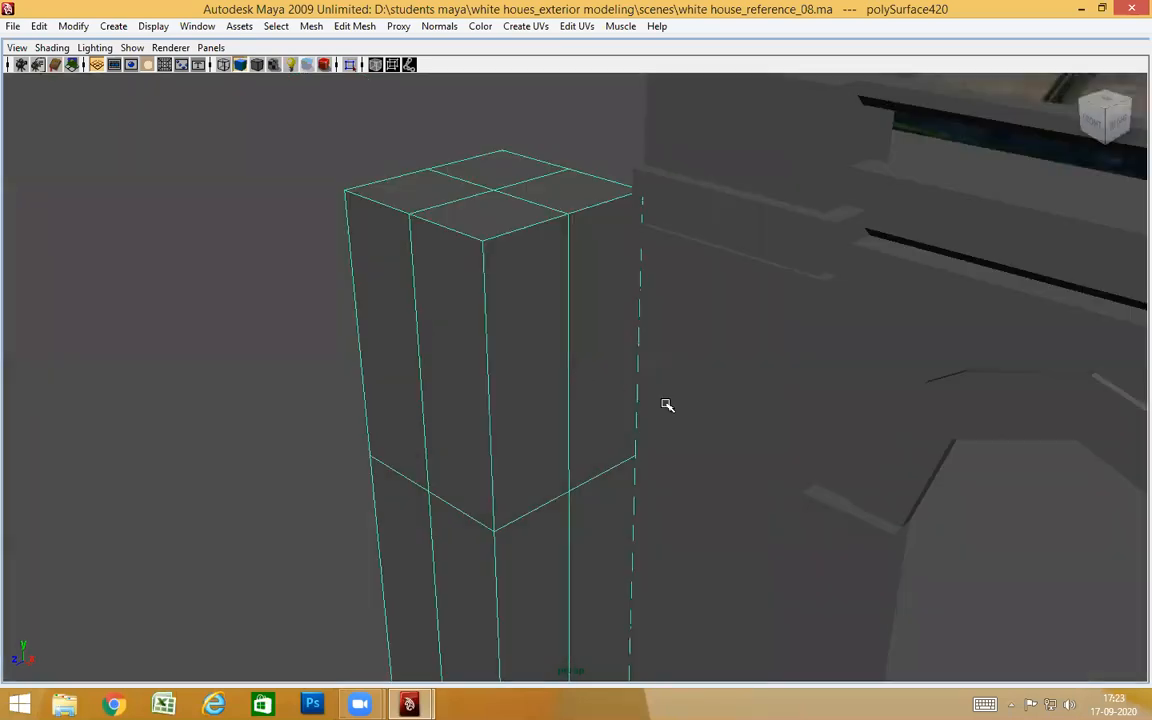
left_click_drag(666, 404, 648, 345, "alt")
middle_click_drag(645, 378, 599, 479, "alt")
left_click_drag(599, 479, 627, 655, "alt")
left_click_drag(700, 400, 642, 420, "alt")
scroll(650, 432, "down", 4)
left_click_drag(720, 337, 200, 241, "alt")
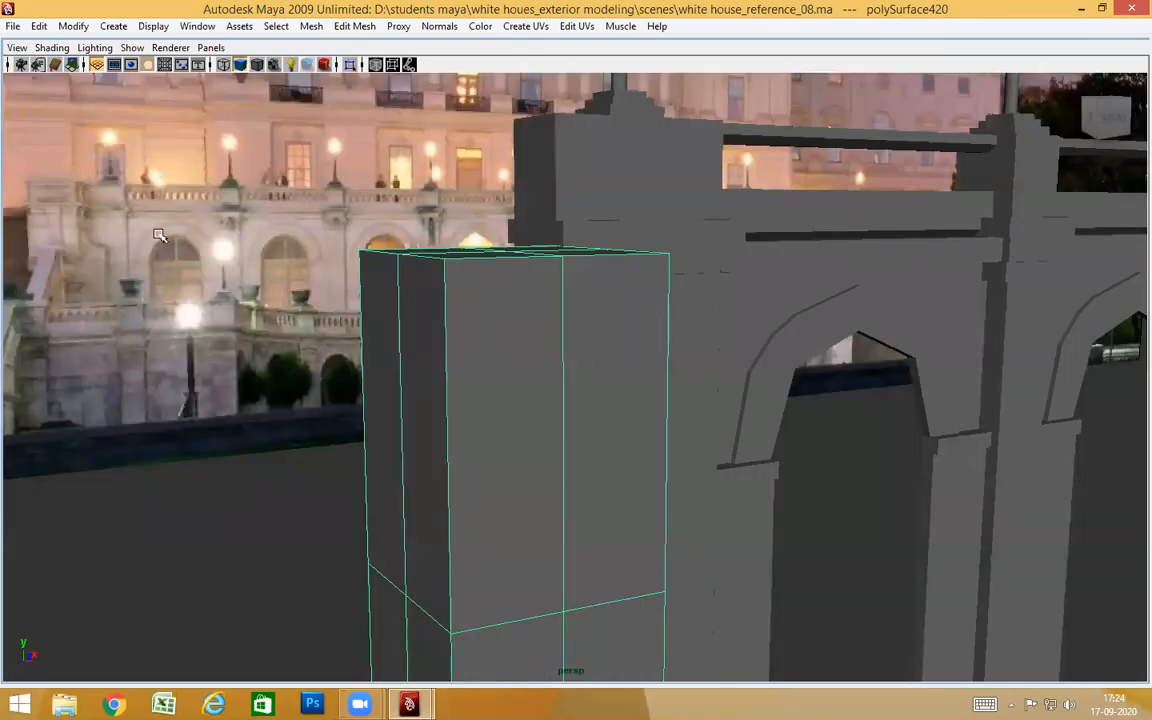
left_click_drag(546, 383, 776, 375, "alt")
right_click_drag(776, 375, 790, 425, "alt")
middle_click_drag(771, 427, 743, 450, "alt")
middle_click_drag(551, 435, 530, 530, "alt")
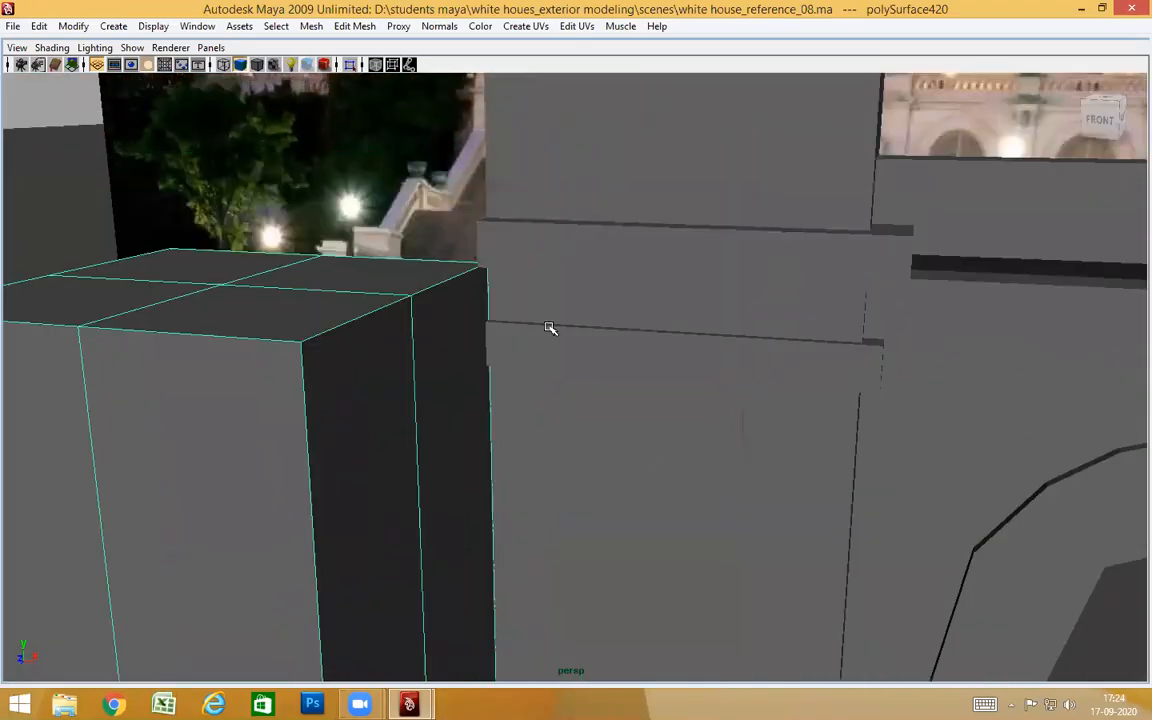
Select the block beneath the end lamp together with the two cornice trim blocks below it
left_click_drag(550, 327, 575, 345, "alt")
left_click(573, 352)
left_click_drag(571, 445, 616, 327, "alt")
left_click_drag(576, 437, 622, 302, "alt")
left_click(622, 302, "shift")
left_click_drag(553, 411, 580, 265, "alt")
left_click(580, 265, "shift")
left_click_drag(532, 411, 686, 327, "alt")
left_click(658, 406)
left_click_drag(658, 406, 675, 353, "alt")
left_click(679, 339)
left_click(645, 276, "shift")
left_click(587, 192, "shift")
left_click_drag(587, 192, 355, 238, "alt")
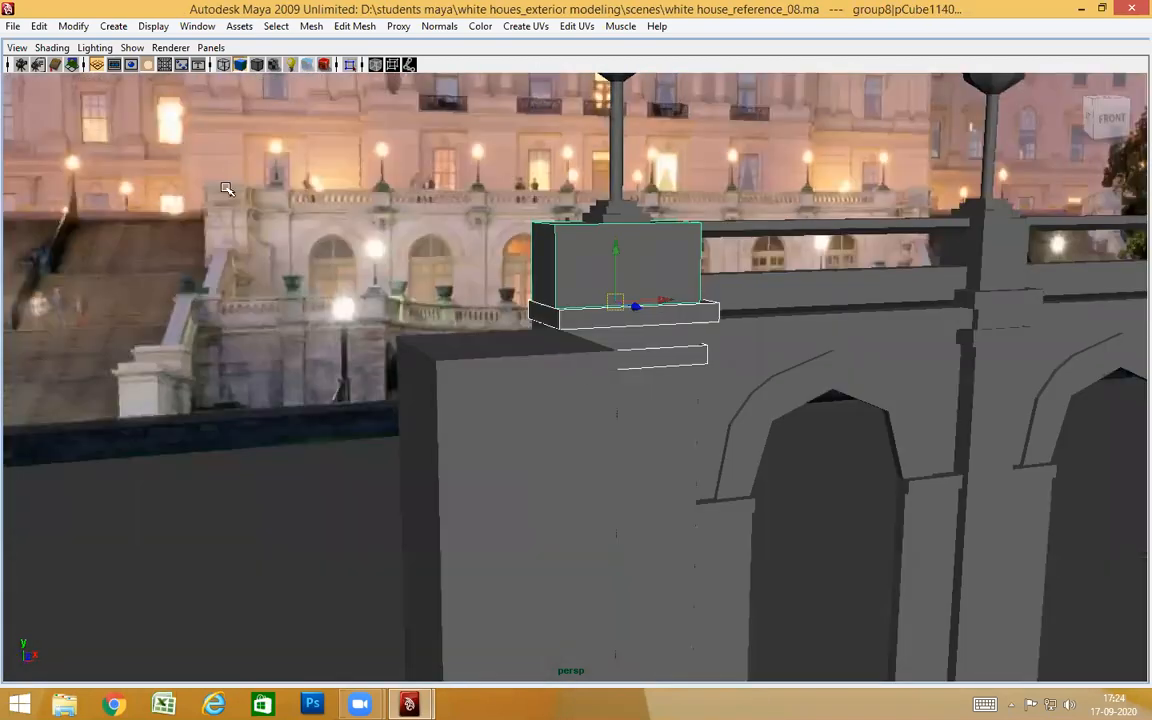
left_click_drag(669, 415, 612, 443, "alt")
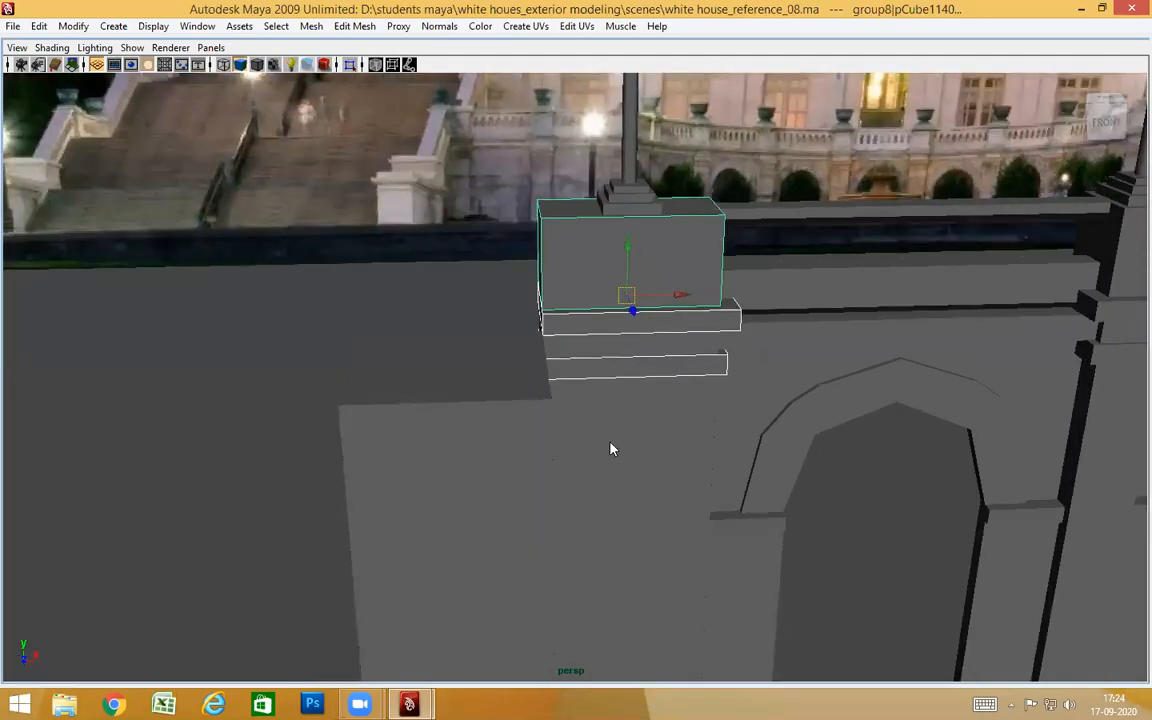
Duplicate the three cornice blocks, move the copies away from the arcade over the squared pillar, and restore their joint selection
key("ctrl+d")
left_click_drag(584, 414, 648, 431, "alt")
left_click_drag(585, 288, 660, 344, "alt")
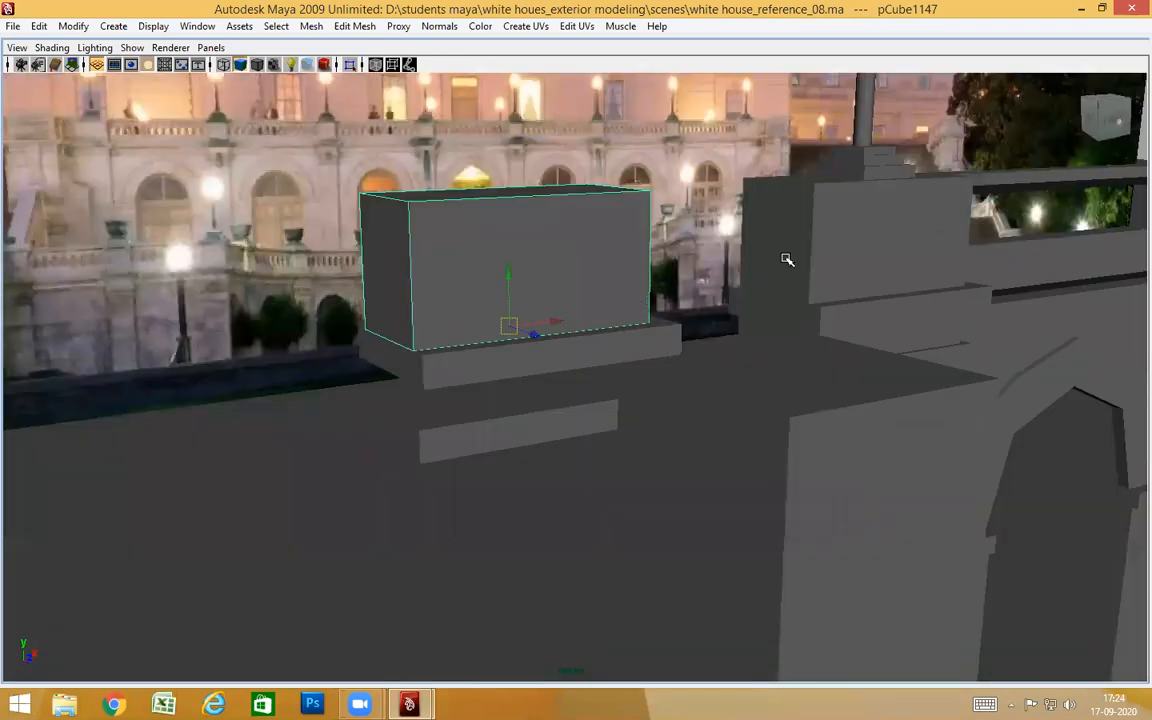
left_click_drag(760, 432, 690, 521, "alt")
left_click_drag(814, 488, 745, 487, "alt")
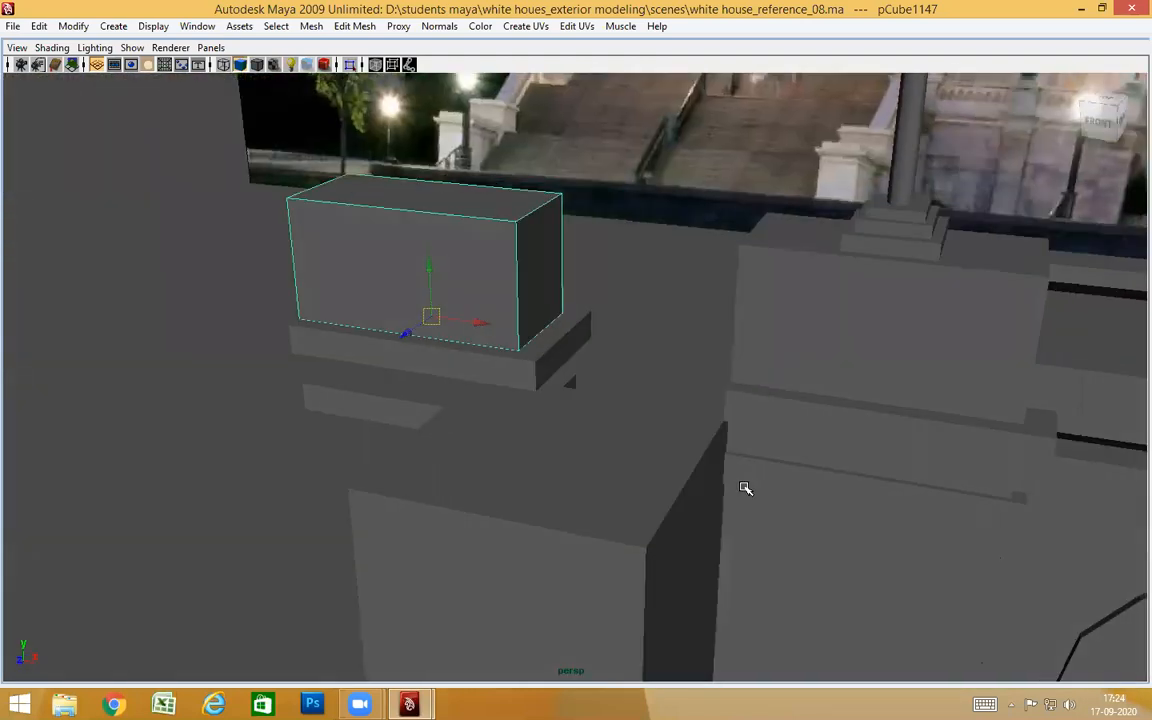
key("ctrl+z")
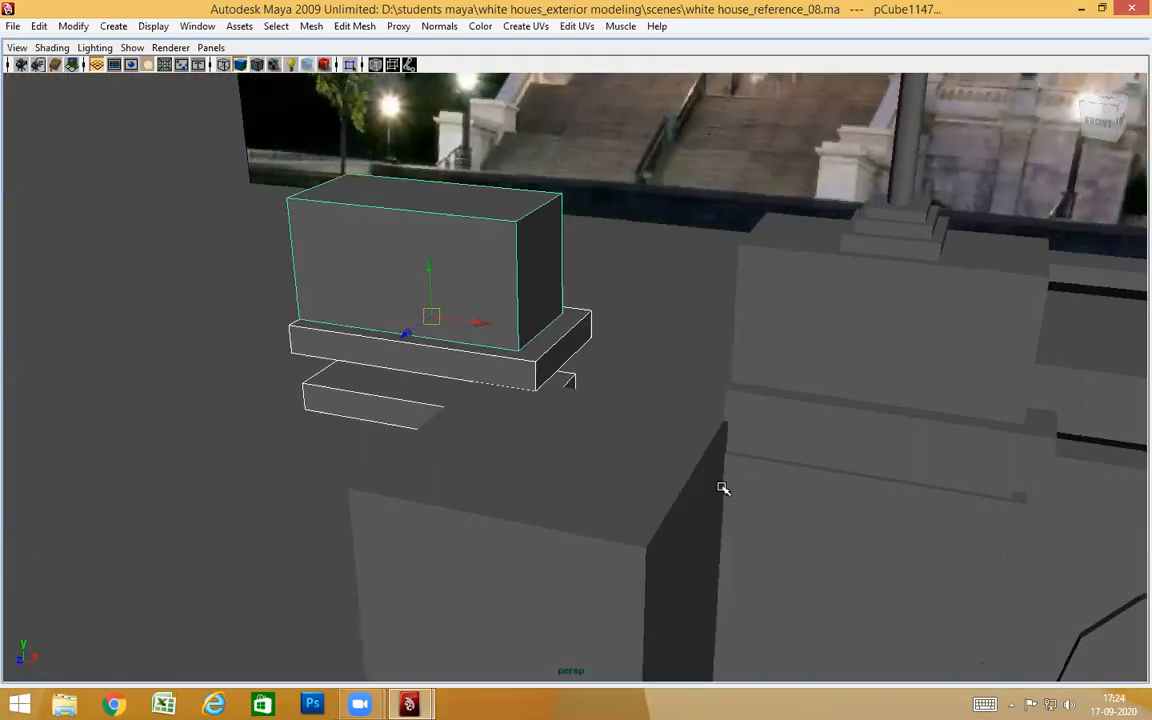
Undo the last move of the three cornice copies
middle_click_drag(564, 465, 569, 465, "alt")
key("ctrl+z")
left_click_drag(740, 493, 645, 450, "alt")
right_click_drag(807, 470, 832, 465, "alt")
middle_click_drag(832, 465, 728, 471, "alt")
right_click_drag(800, 488, 836, 471, "alt")
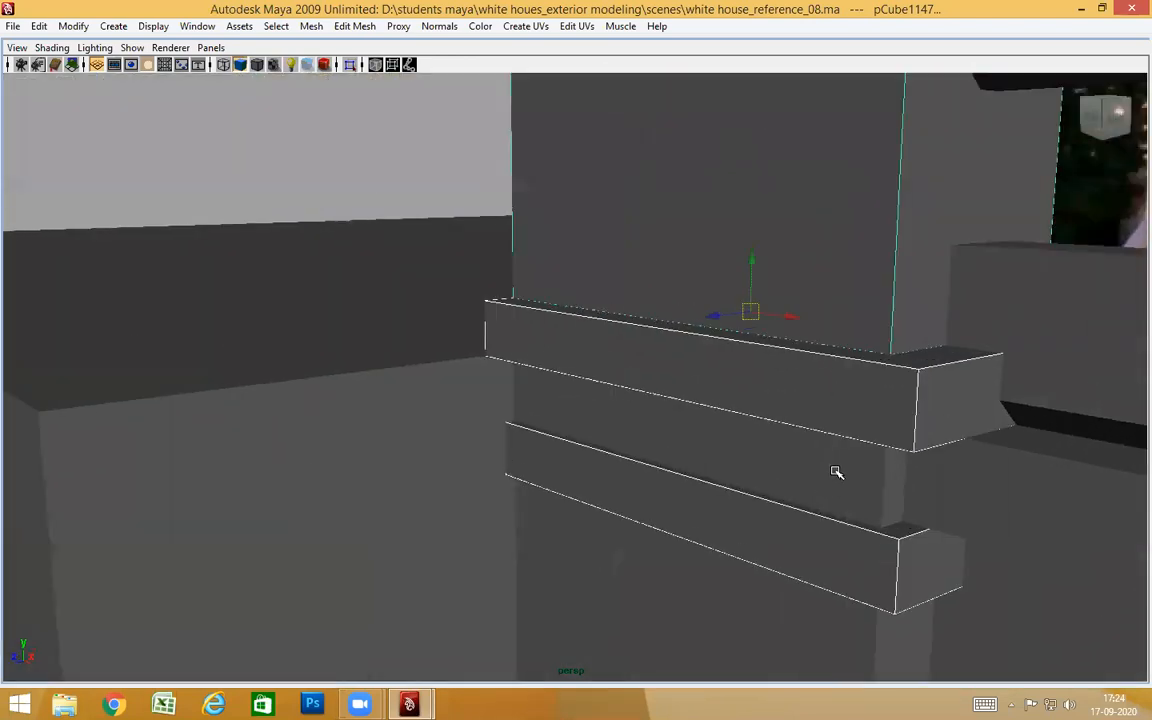
middle_click_drag(836, 471, 742, 479, "alt")
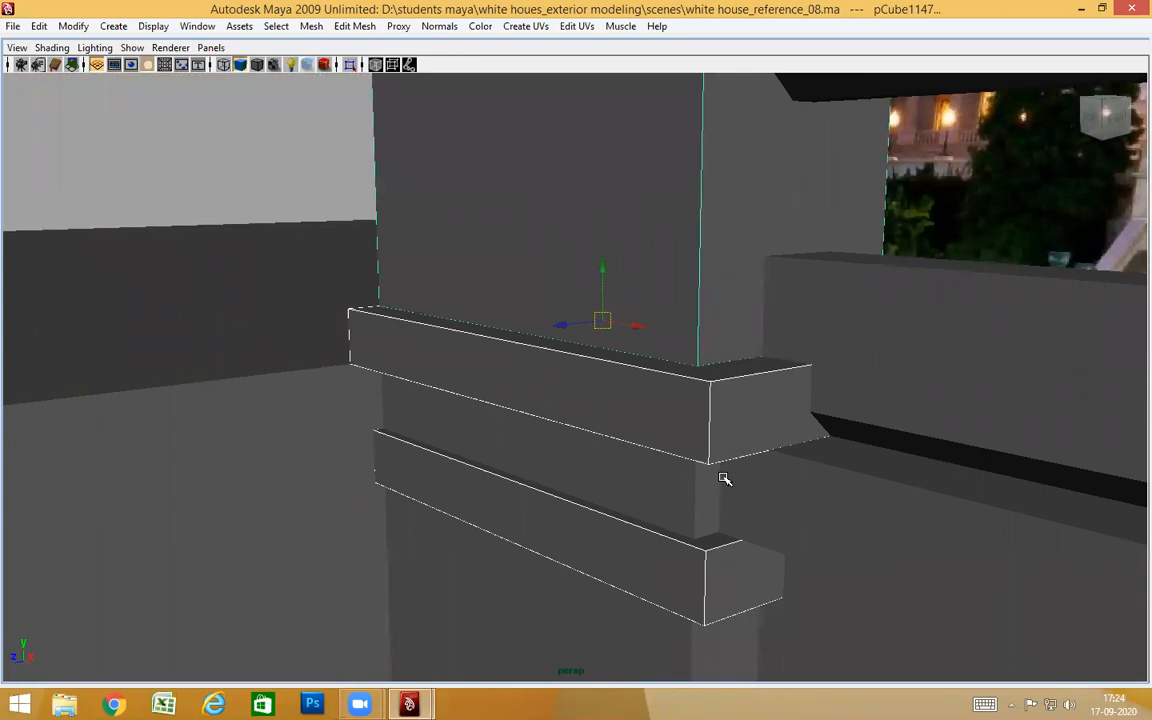
Relocate the pivot of the three cornice copies, snapping it to the lower corner vertex of the upper trim block
key("4")
left_click_drag(678, 485, 649, 467, "alt")
right_click_drag(700, 481, 706, 480, "alt")
left_click_drag(694, 479, 698, 485, "alt")
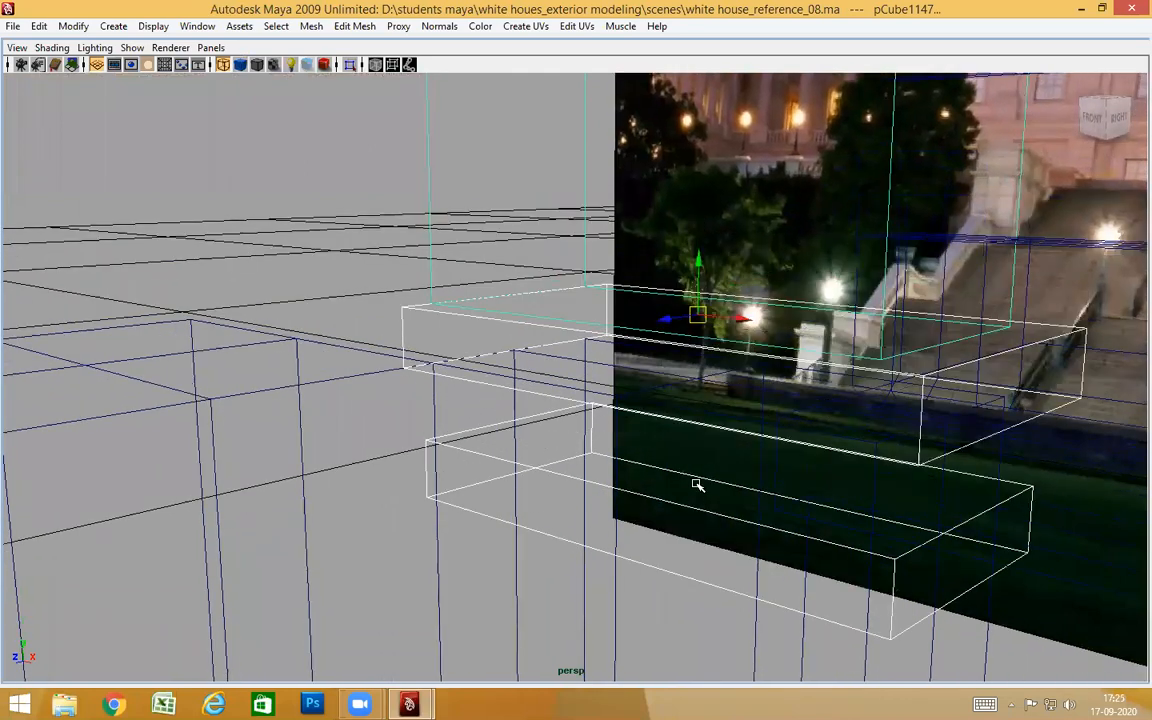
key("Insert")
key("v")
key("Insert")
Rotate the three cornice copies about their corner pivot so they run along the pillar's depth, and move them onto the squared pillar
scroll(568, 488, "down", 4)
mouse_move(568, 488)
left_mouse_down("alt")
mouse_move(638, 478)
mouse_move(650, 493)
mouse_move(689, 463)
mouse_move(855, 463)
mouse_move(582, 463)
mouse_move(749, 468)
left_mouse_up("alt")
key("5")
key("e")
left_click_drag(882, 509, 646, 524, "alt")
left_click_drag(870, 504, 764, 504, "alt")
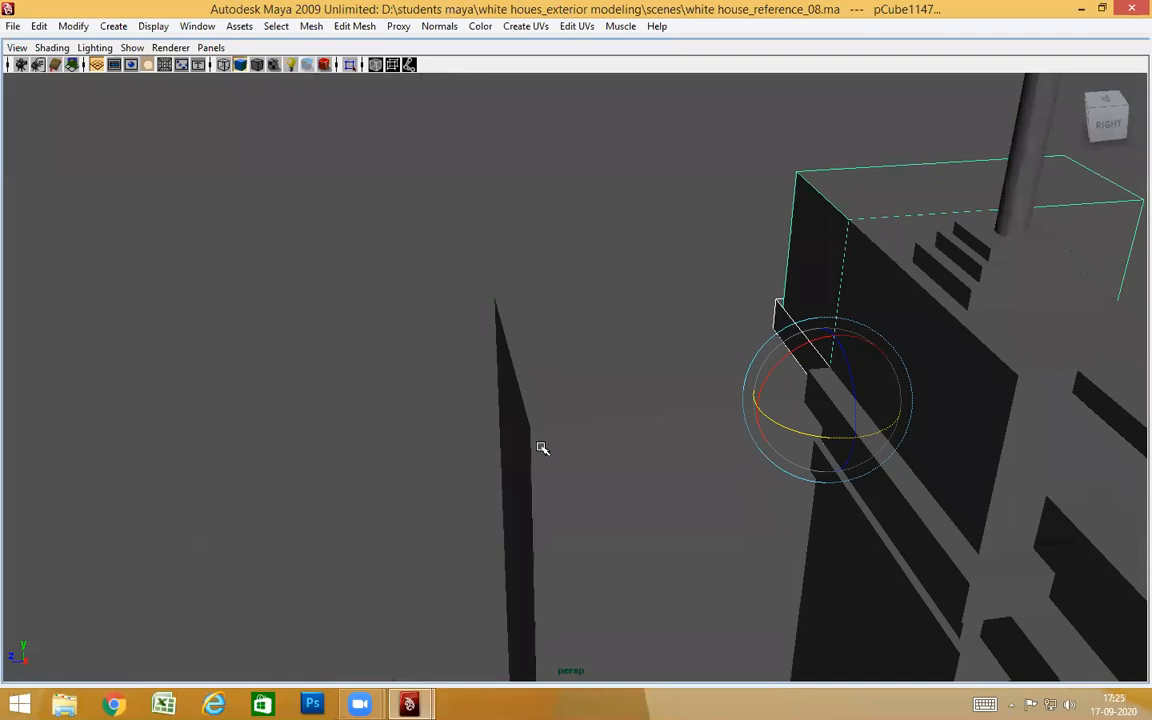
key("w")
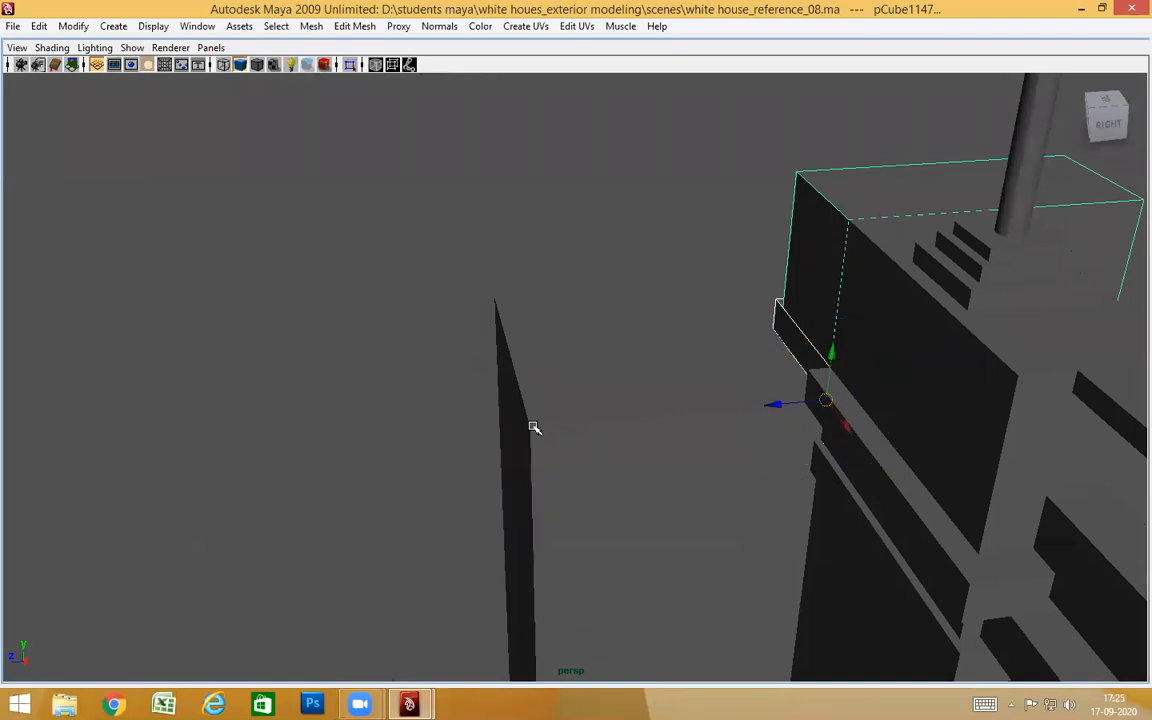
key("f")
left_click_drag(614, 532, 570, 503, "alt")
left_click_drag(326, 440, 285, 453)
left_click_drag(391, 525, 604, 578, "alt")
middle_click_drag(604, 578, 608, 583, "alt")
Select only the copied top block and shift it along the depth axis, in line with the pillar edge between the trims
left_click(597, 329)
middle_click_drag(563, 388, 699, 463, "alt")
left_click_drag(590, 503, 550, 527, "alt")
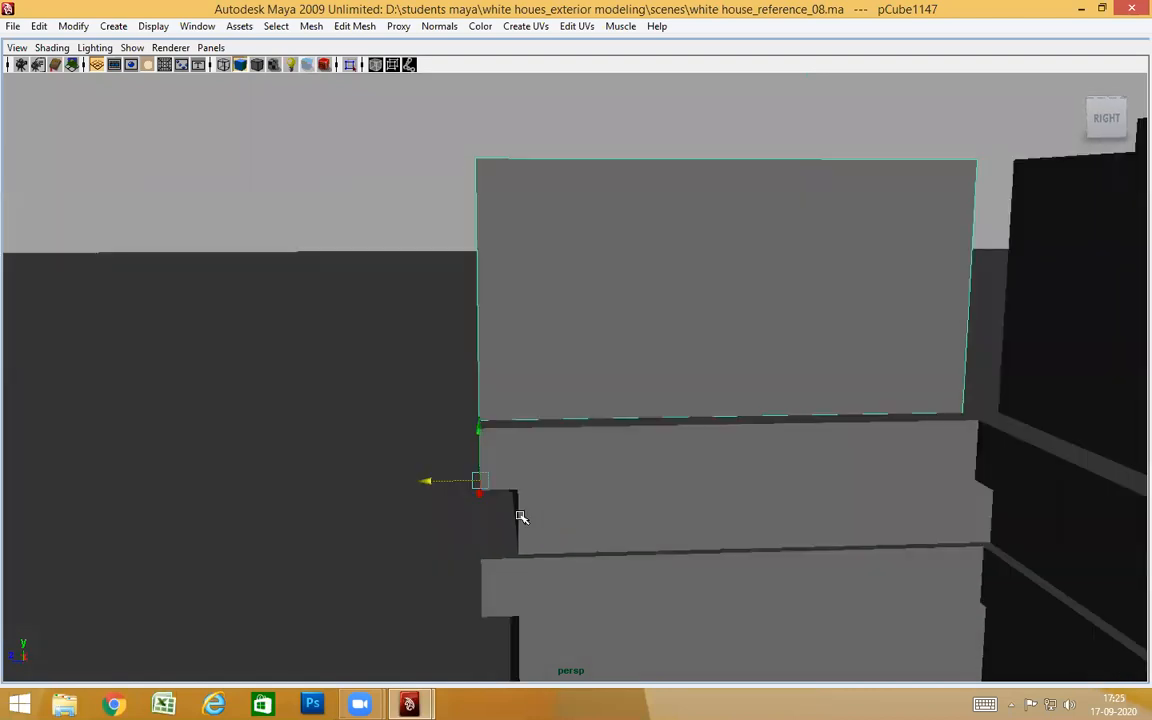
middle_click_drag(521, 481, 521, 489)
left_click_drag(739, 538, 458, 399, "alt")
scroll(545, 571, "up", 3)
left_click(414, 355)
left_click_drag(478, 476, 547, 463, "alt")
Examine how the cornice copies sit on the squared pillar and meet the arcade at the inner corner
left_click(544, 507)
left_click_drag(591, 519, 712, 453, "alt")
left_click(713, 450)
left_click(733, 343)
left_click_drag(735, 375, 655, 495, "alt")
left_click(107, 116)
left_click_drag(656, 409, 687, 383, "alt")
middle_click_drag(668, 334, 556, 373, "alt")
left_click_drag(897, 500, 792, 535, "alt")
right_click_drag(687, 476, 898, 530, "alt")
right_click_drag(812, 505, 741, 493, "alt")
left_click_drag(717, 489, 724, 446, "alt")
middle_click_drag(724, 446, 686, 502, "alt")
left_click_drag(686, 502, 705, 502, "alt")
Select the arcade's upper trim block and examine how its end meets the copied upper trim
left_click(705, 502)
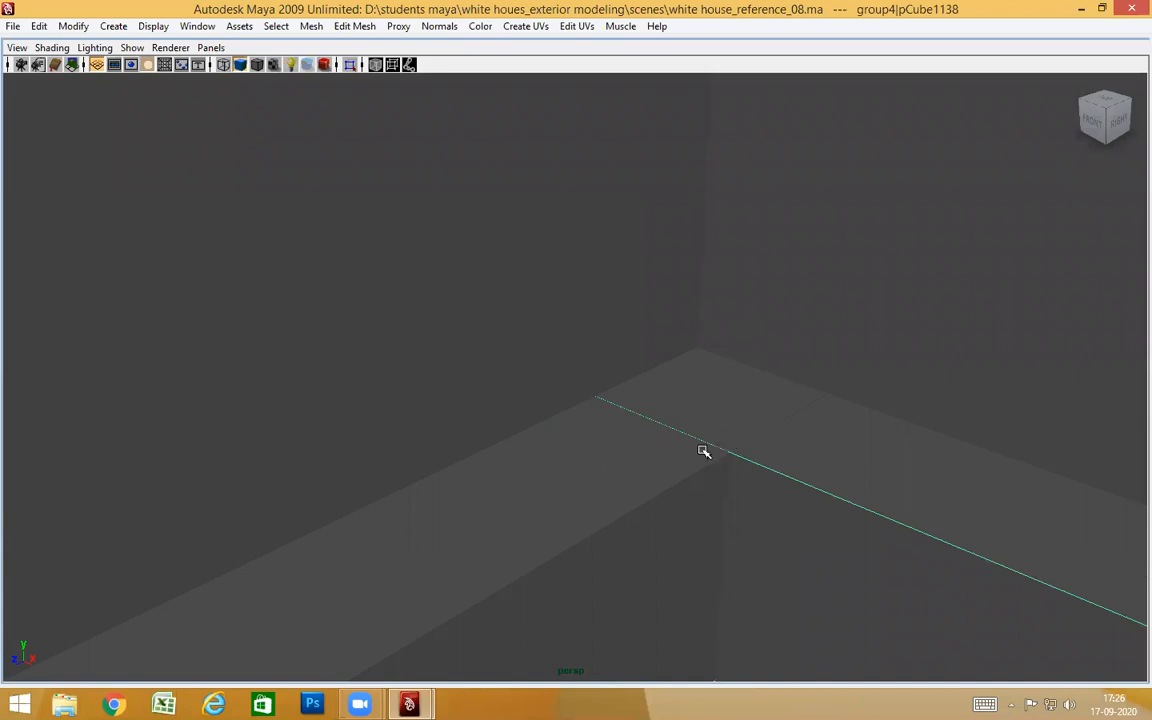
mouse_move(738, 461)
right_mouse_down("alt")
mouse_move(815, 504)
mouse_move(738, 484)
right_mouse_up("alt")
left_click_drag(751, 481, 777, 470, "alt")
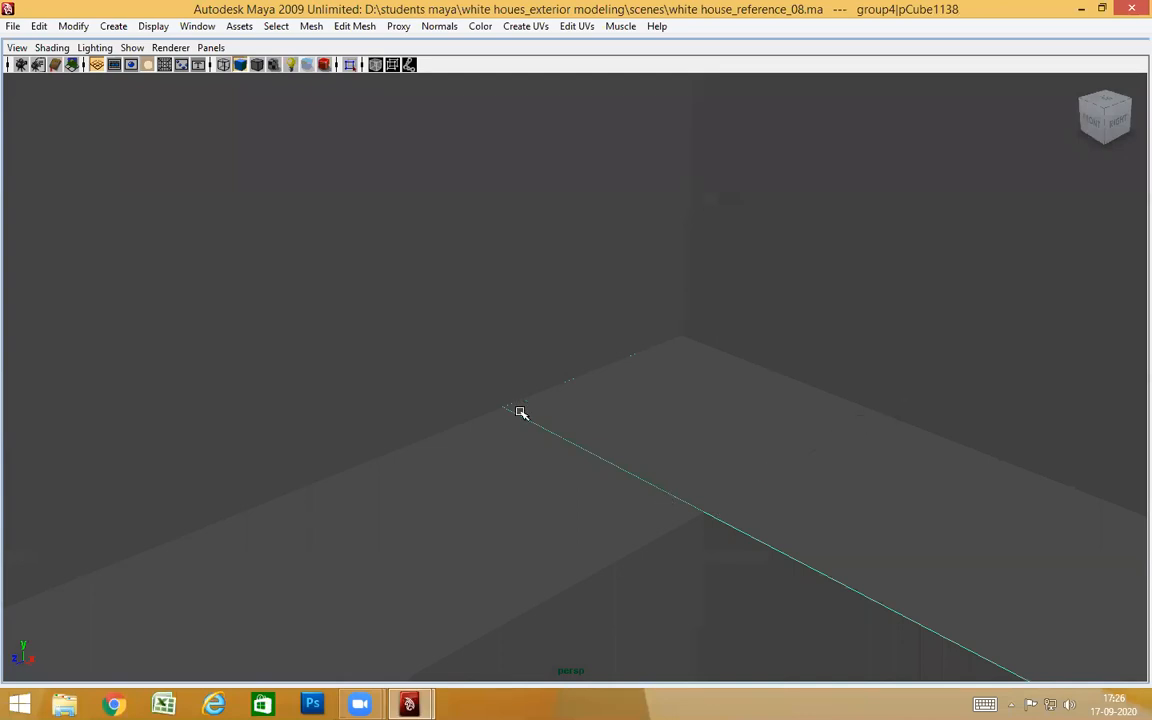
right_click_drag(664, 498, 730, 591, "alt")
left_click_drag(663, 560, 371, 307, "alt")
left_click(371, 307)
left_click_drag(595, 483, 810, 501, "alt")
right_click_drag(810, 501, 850, 530, "alt")
left_click_drag(775, 525, 788, 409, "alt")
middle_click_drag(663, 410, 611, 430, "alt")
left_click_drag(611, 430, 771, 555, "alt")
middle_click_drag(900, 535, 848, 362, "alt")
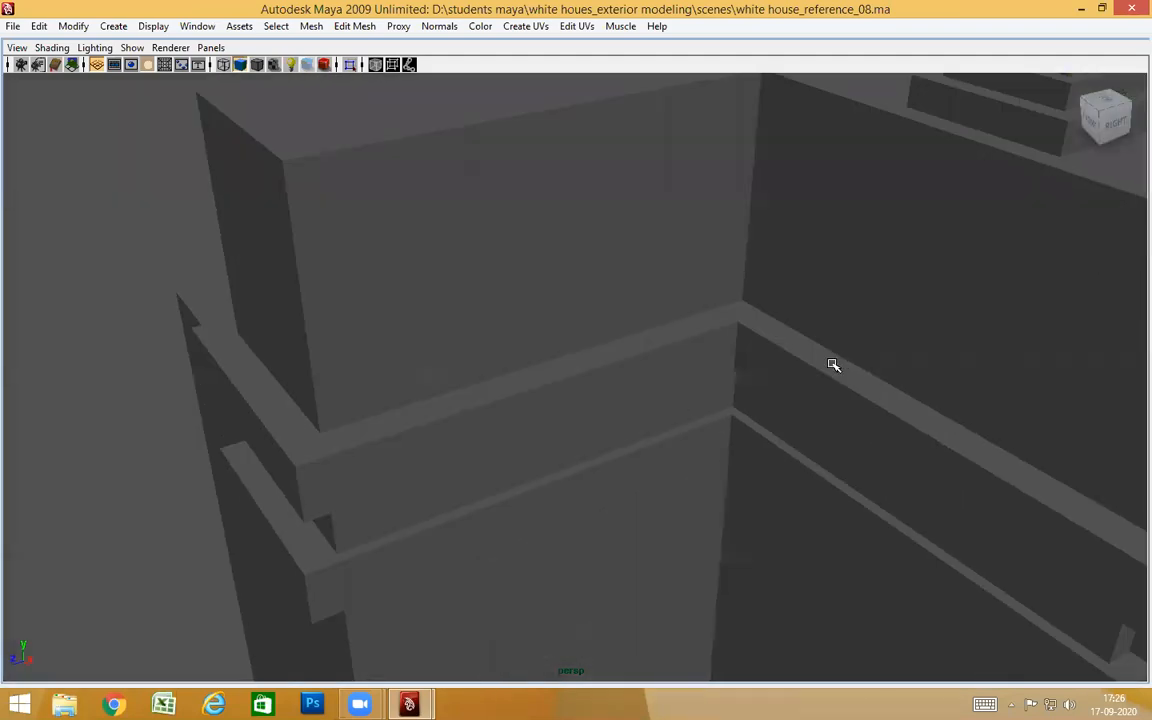
Select the arcade's upper trim together with the copied upper trim and examine their overlap at the inner corner
left_click(834, 366)
left_click(722, 336, "shift")
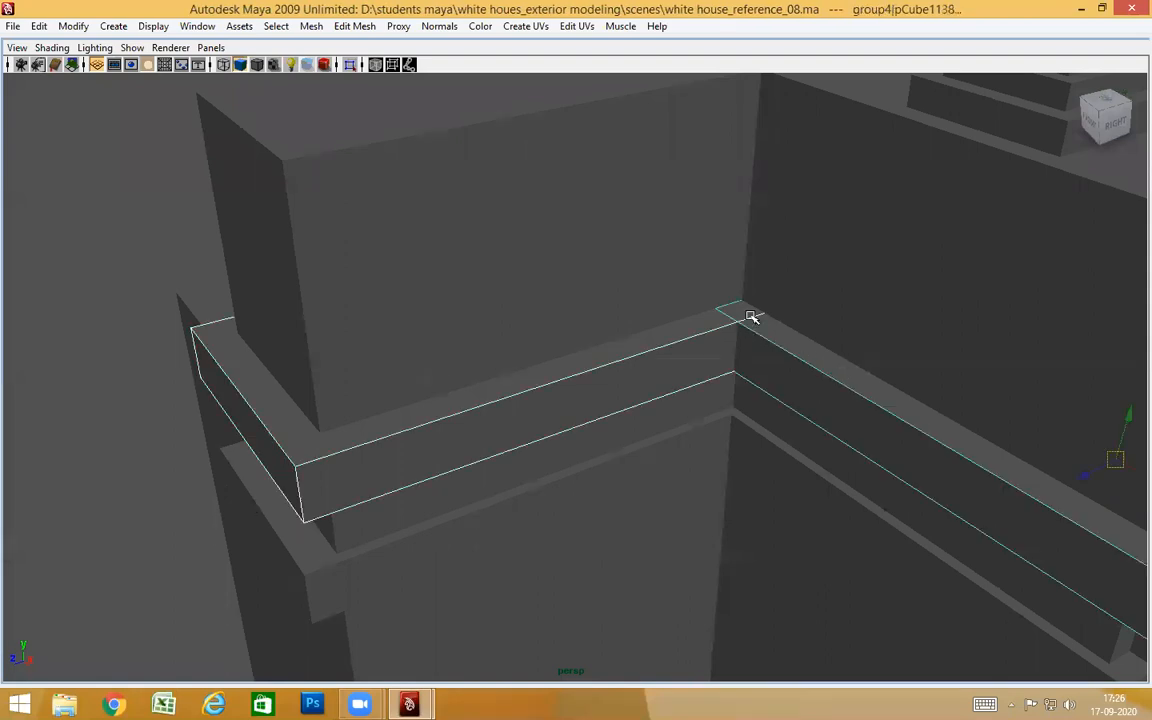
left_click_drag(795, 383, 816, 390, "alt")
right_click_drag(816, 390, 985, 383, "alt")
middle_click_drag(960, 386, 630, 425, "alt")
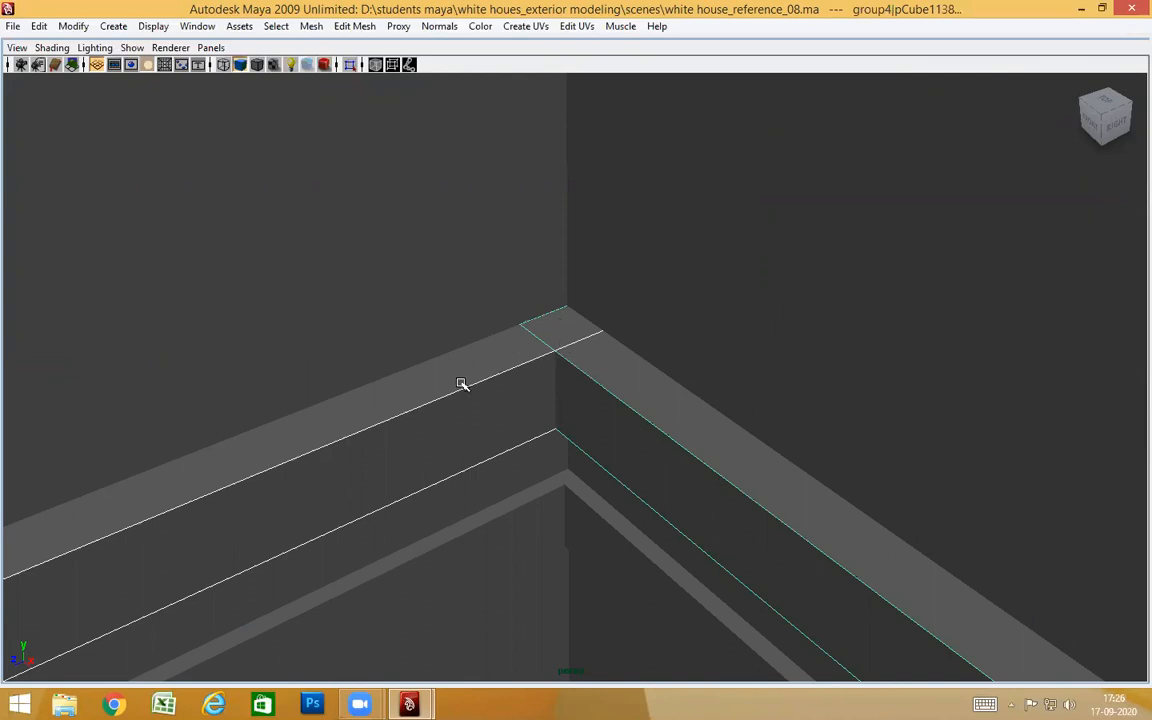
left_click_drag(619, 463, 601, 370, "alt")
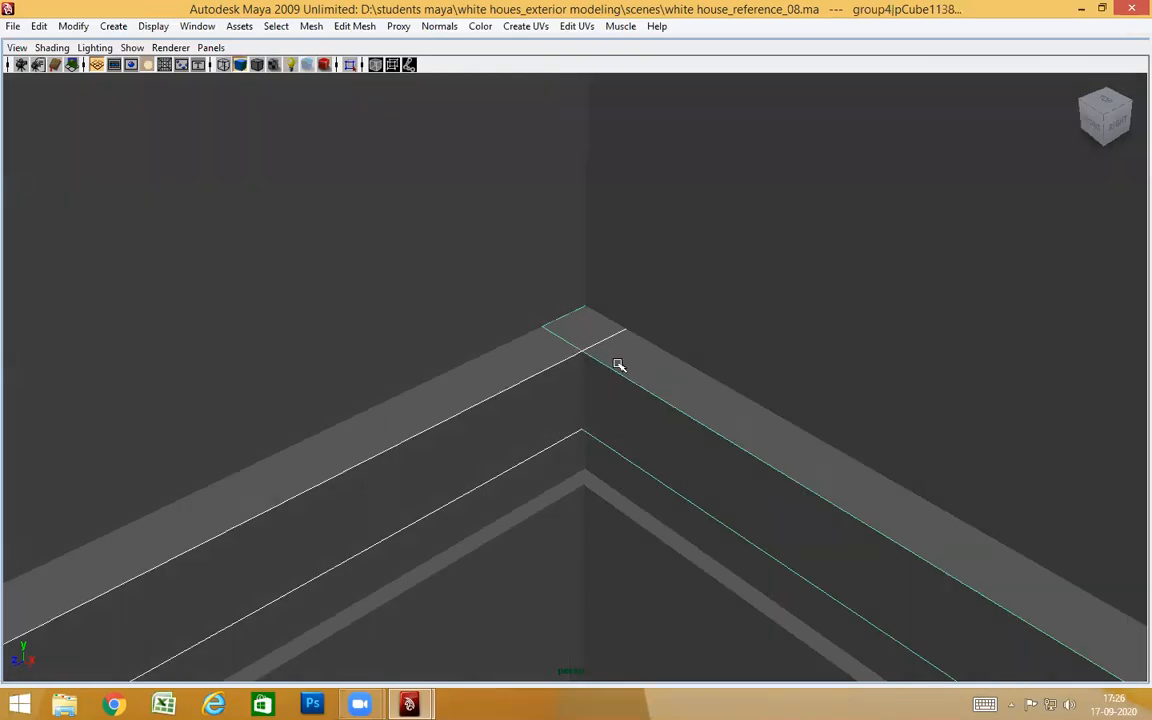
left_click_drag(642, 428, 727, 396, "alt")
Move the inner end vertices of the copied upper trim back along the depth axis, flush with the front face of the arcade's trim
left_click(738, 432)
left_click_drag(742, 434, 823, 488, "alt")
right_click_drag(676, 376, 625, 381)
mouse_move(837, 480)
left_mouse_down("alt")
mouse_move(743, 458)
mouse_move(661, 458)
mouse_move(665, 475)
left_mouse_up("alt")
key("4")
left_click_drag(580, 256, 586, 245, "alt")
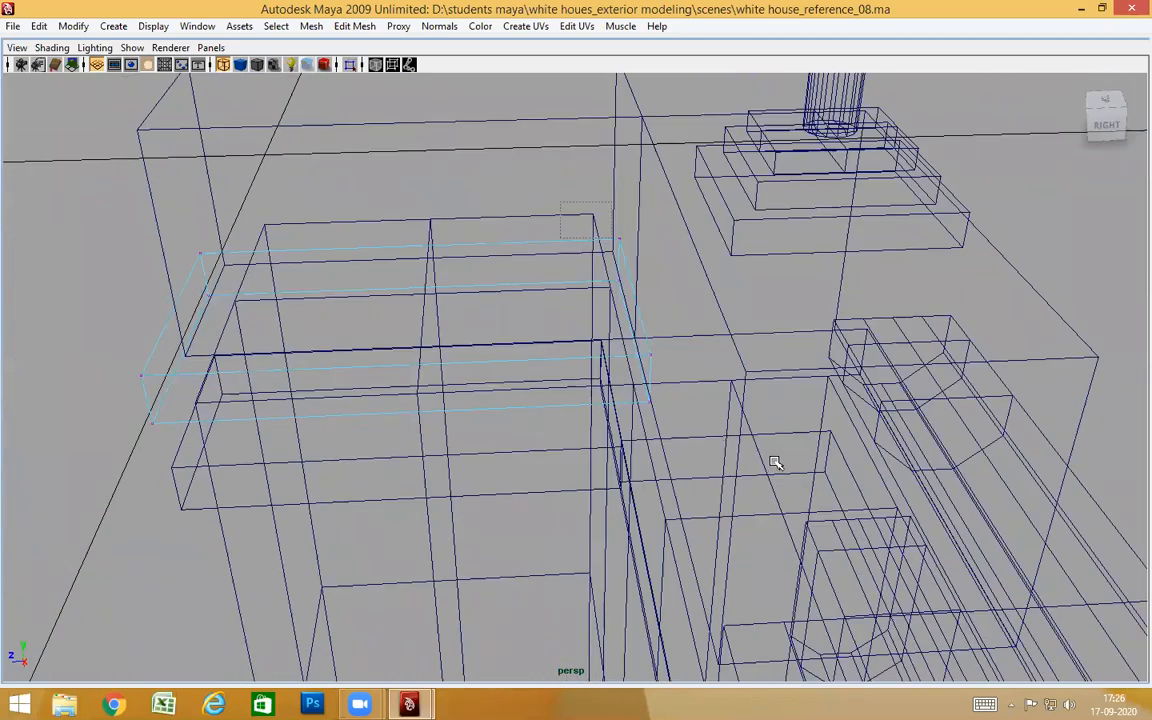
left_click_drag(775, 462, 777, 464)
left_click_drag(632, 446, 790, 500, "alt")
left_click_drag(631, 243, 700, 330, "alt")
left_click_drag(806, 349, 775, 393, "alt")
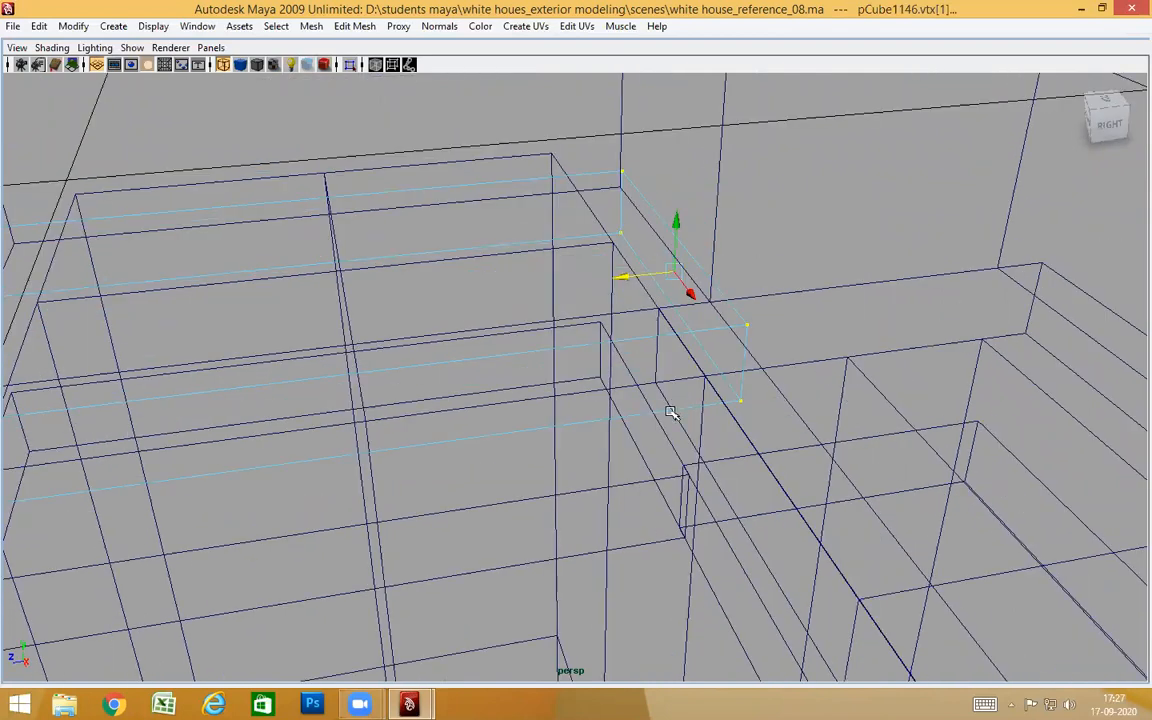
left_click_drag(731, 451, 628, 415, "alt")
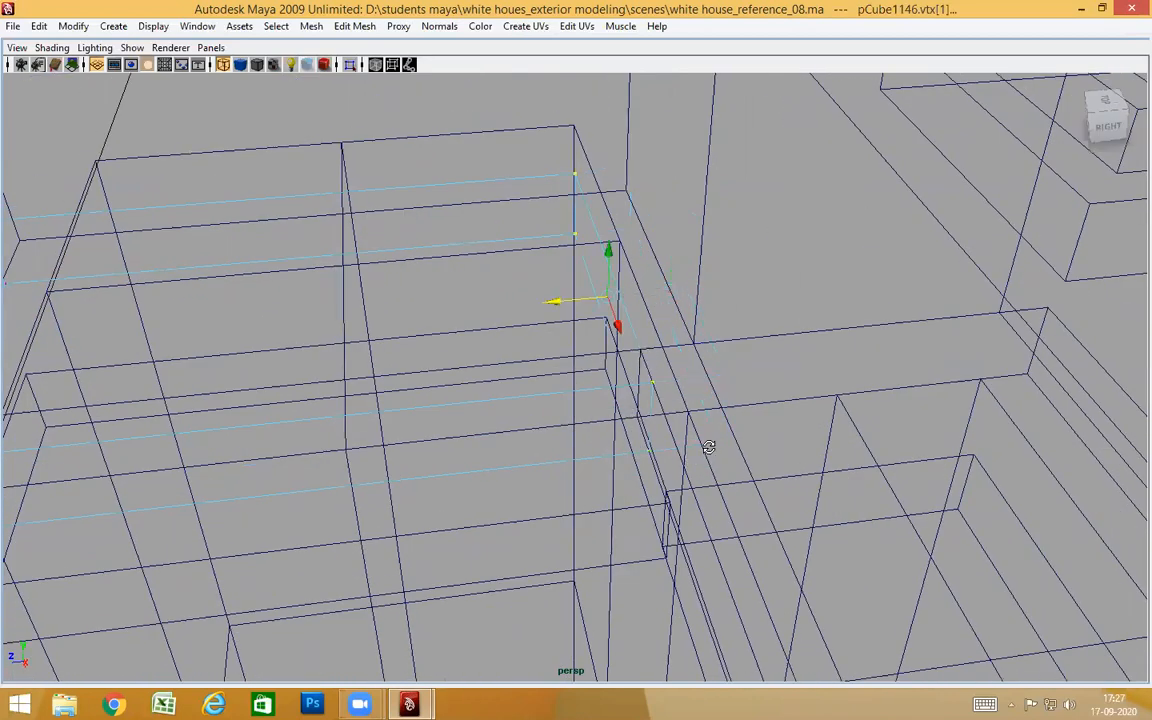
left_click_drag(708, 447, 676, 323, "alt")
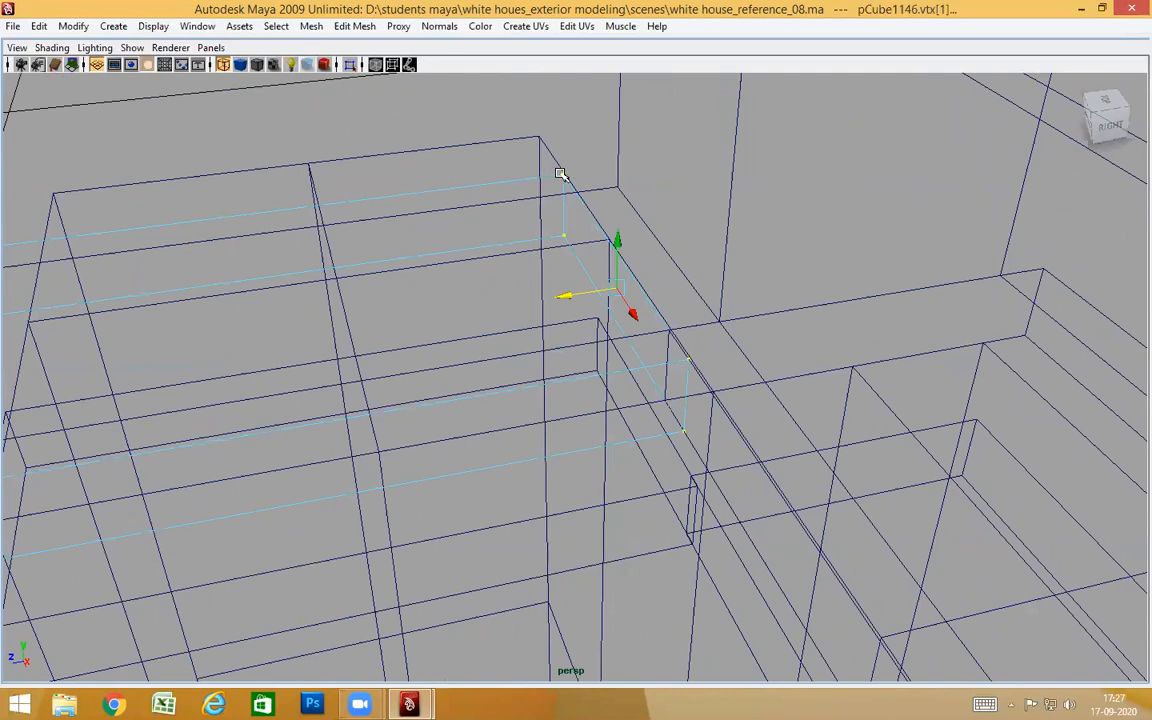
right_click_drag(561, 174, 673, 170)
left_click(808, 388)
left_click_drag(808, 388, 773, 443, "alt")
key("5")
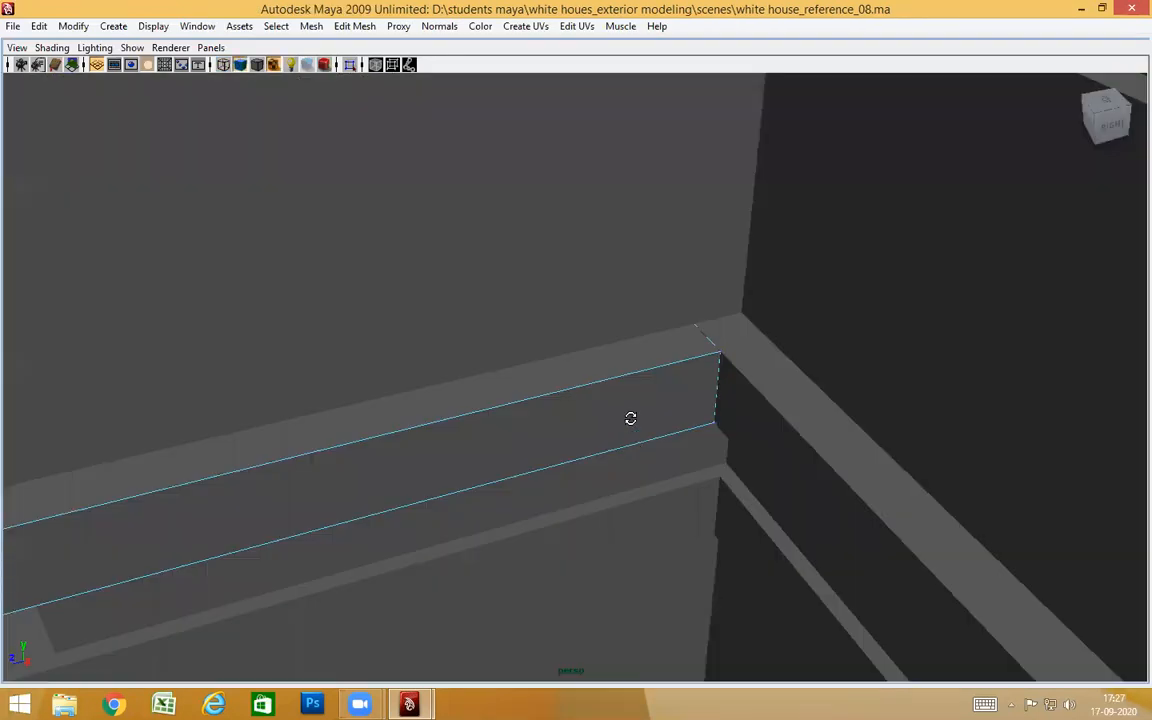
left_click_drag(630, 418, 643, 337, "alt")
right_click_drag(643, 337, 674, 309)
left_click(875, 320)
Inspect the shortened upper trim and its joints with the neighbouring blocks from several sides
left_click_drag(823, 440, 708, 436, "alt")
left_click_drag(653, 534, 687, 463, "alt")
left_click(667, 384)
left_click(761, 384)
left_click(659, 429)
right_click_drag(687, 463, 203, 167, "alt")
left_click_drag(534, 469, 206, 163, "alt")
left_click_drag(249, 216, 200, 95, "alt")
left_click(200, 95)
left_click_drag(586, 355, 712, 504, "alt")
left_click(658, 502)
right_click_drag(766, 519, 830, 460, "alt")
middle_click_drag(830, 460, 750, 425, "alt")
left_click_drag(770, 470, 697, 502, "alt")
middle_click_drag(697, 502, 755, 502, "alt")
Move the inner end vertices of the copied lower trim back along the depth axis, flush with the arcade's lower trim
right_click_drag(755, 502, 602, 301, "alt")
left_click(605, 315)
right_click_drag(601, 378, 597, 471, "alt")
left_click(631, 485)
left_click_drag(632, 486, 504, 419, "alt")
right_click_drag(568, 399, 634, 436, "alt")
middle_click_drag(640, 437, 707, 414, "alt")
right_click_drag(707, 414, 763, 424, "alt")
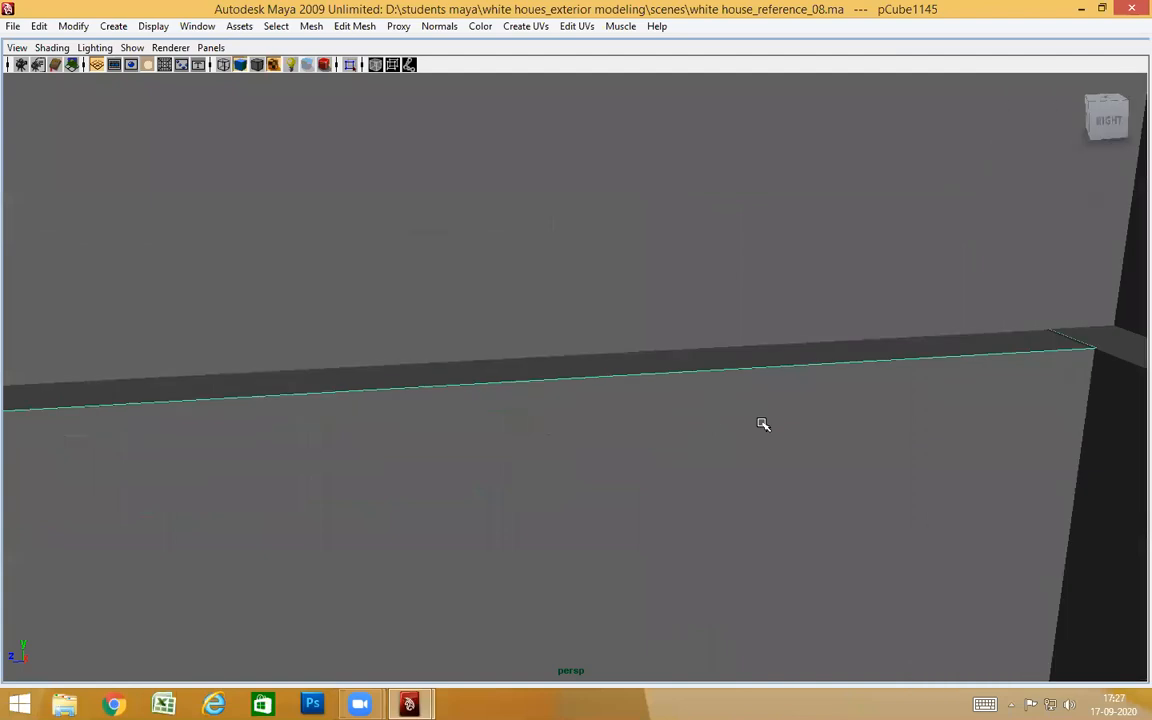
key("4")
right_click_drag(882, 358, 820, 358)
right_click_drag(905, 480, 800, 462, "alt")
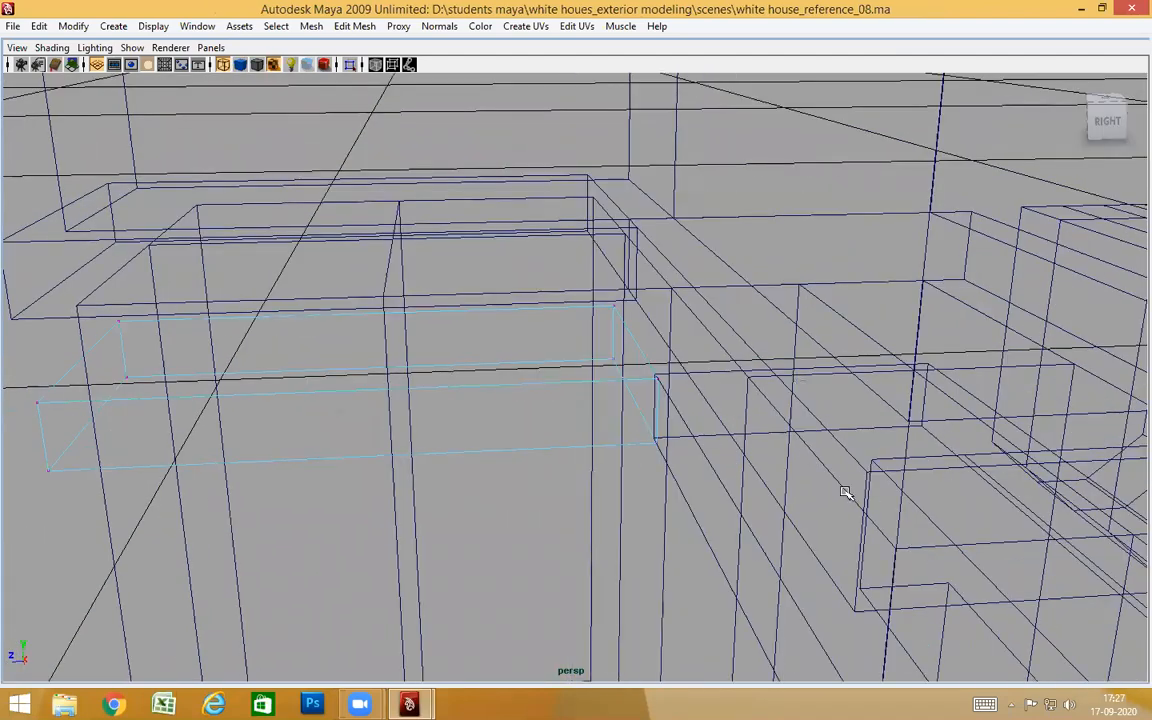
left_click_drag(845, 492, 562, 268)
left_click_drag(570, 300, 578, 335, "alt")
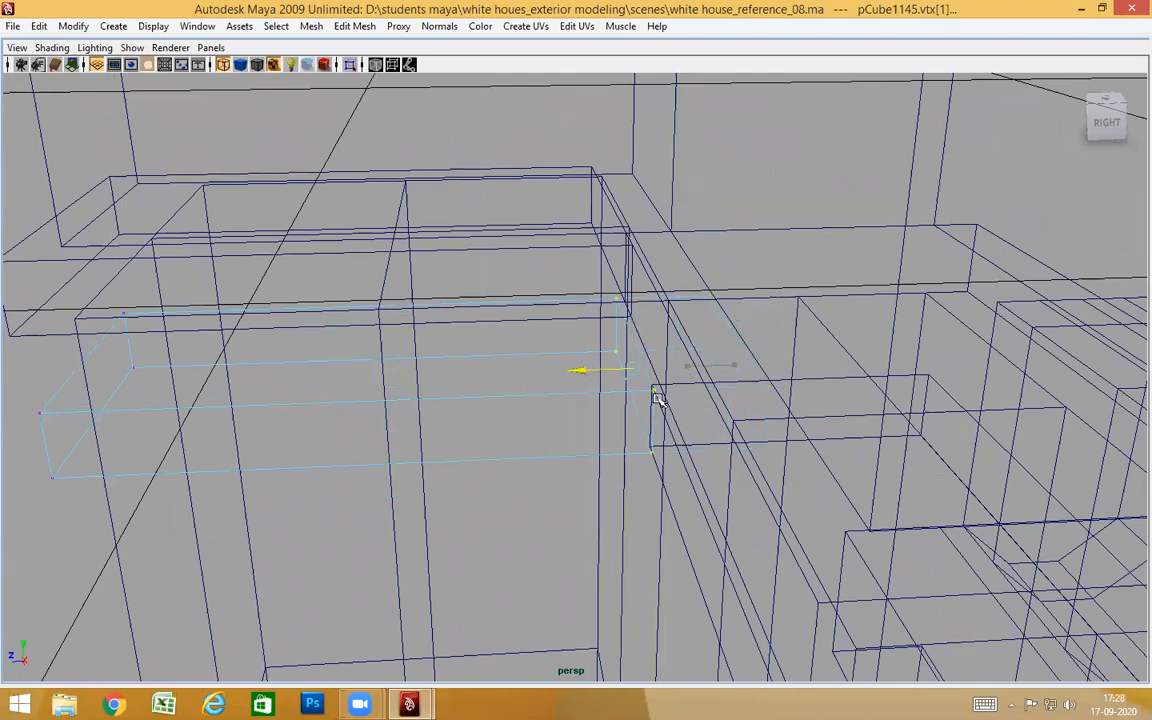
right_click_drag(657, 392, 722, 360)
mouse_move(722, 360)
left_mouse_down("alt")
mouse_move(705, 468)
mouse_move(740, 476)
mouse_move(776, 458)
mouse_move(705, 470)
left_mouse_up("alt")
key("6")
left_click_drag(755, 388, 560, 321, "alt")
left_click(560, 321)
Select the squared pillar's four rear faces and move them outward to line up with the arcade's rear side
left_click_drag(672, 404, 542, 440, "alt")
left_click(735, 425)
left_click(748, 571)
right_click_drag(597, 381, 600, 415)
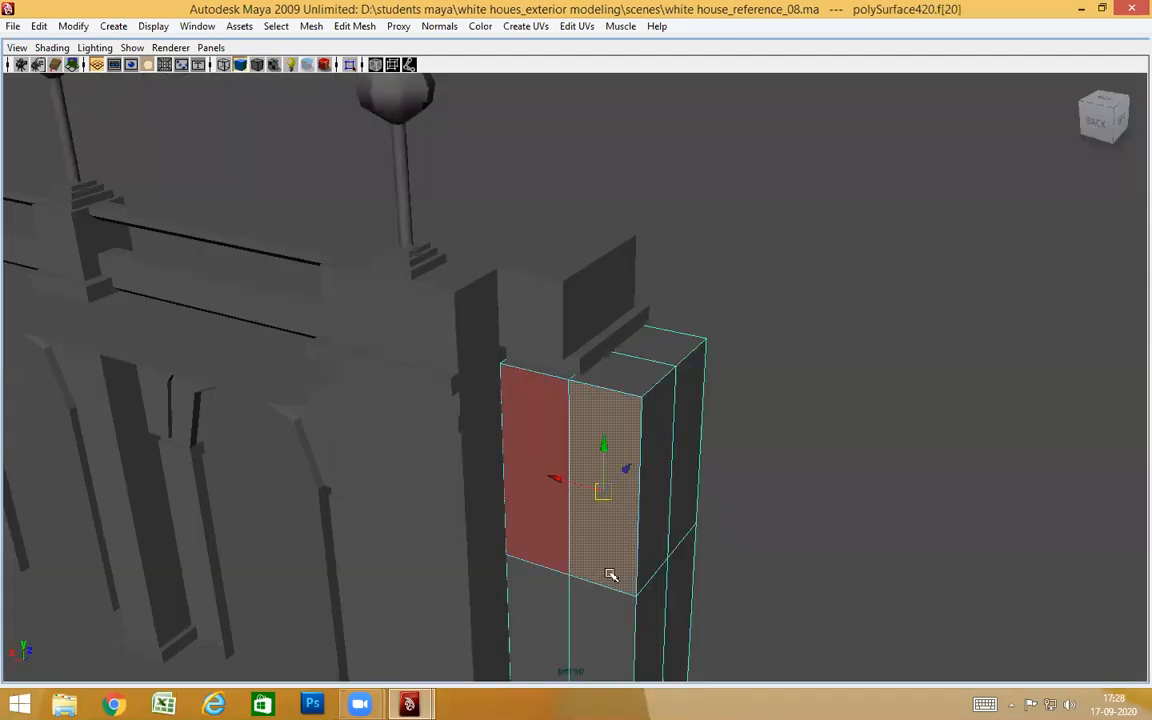
left_click(556, 455)
middle_click_drag(629, 550, 632, 492, "alt")
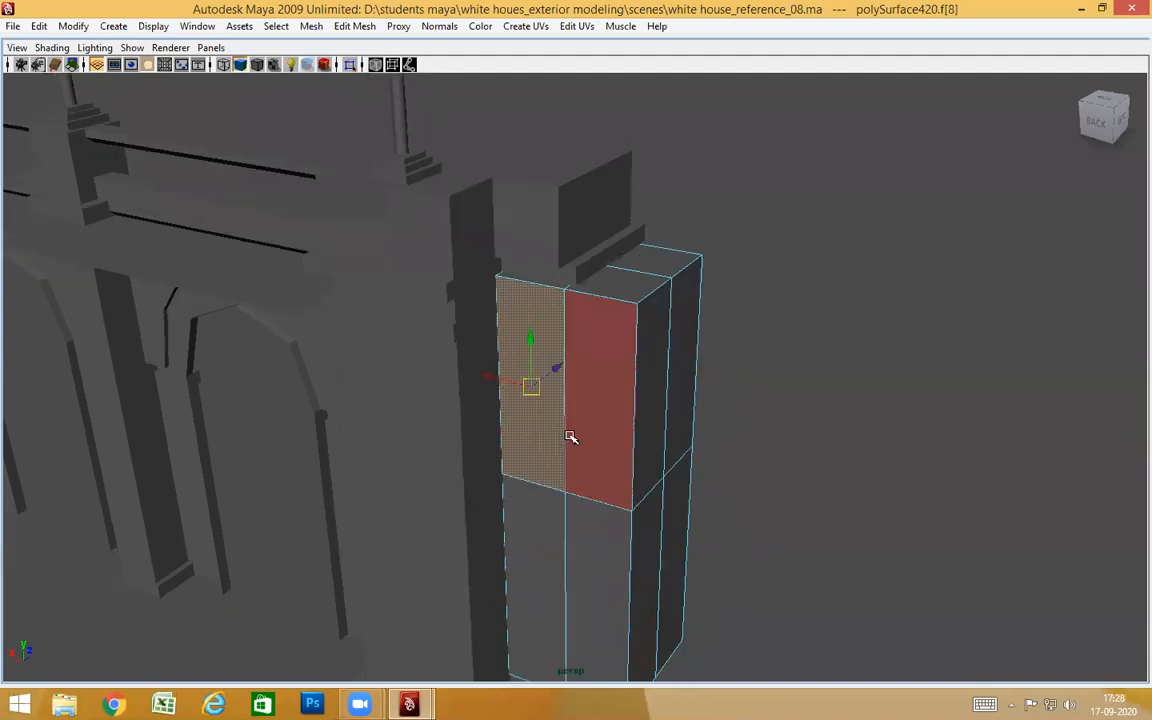
left_click(604, 450, "shift")
left_click(615, 541, "shift")
left_click(543, 525, "shift")
left_click_drag(689, 561, 591, 489, "alt")
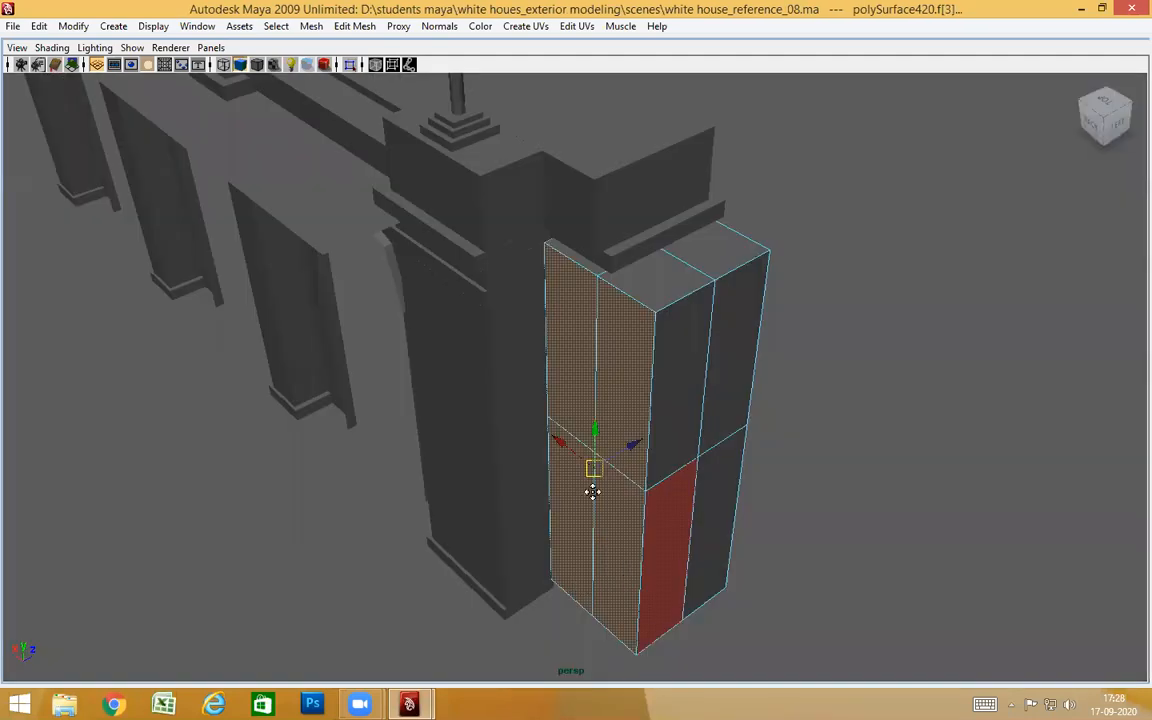
middle_click_drag(591, 489, 688, 451, "alt")
left_click_drag(613, 605, 489, 563, "alt")
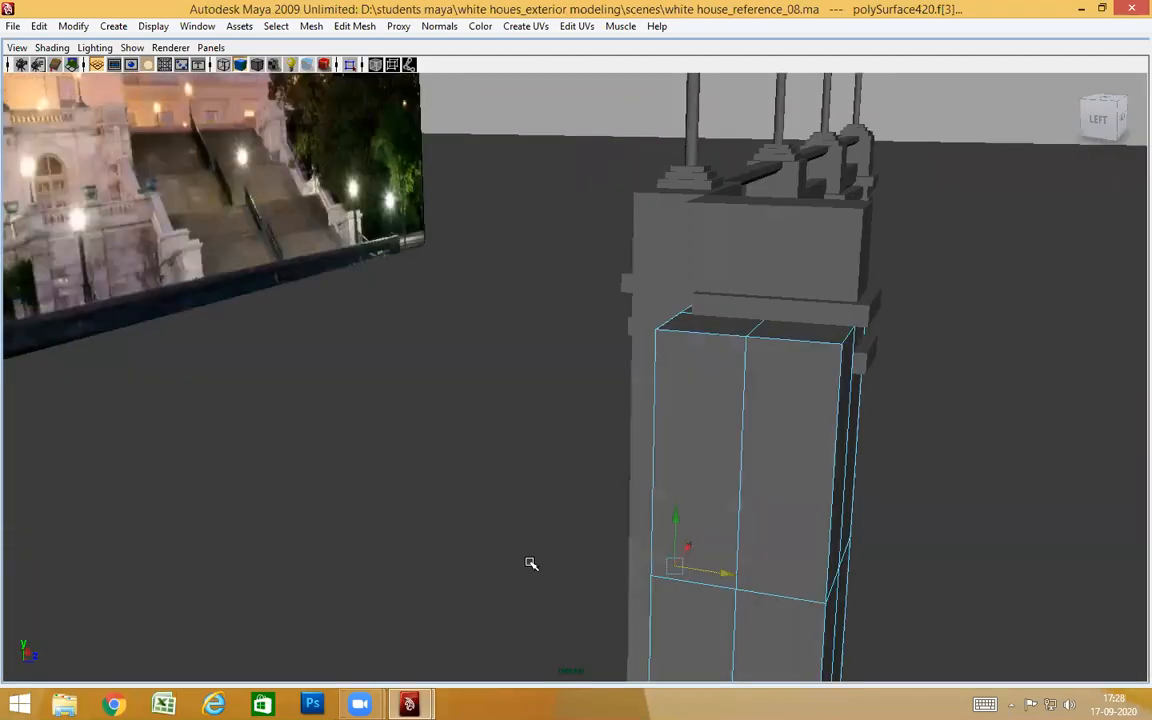
middle_click_drag(572, 174, 627, 237)
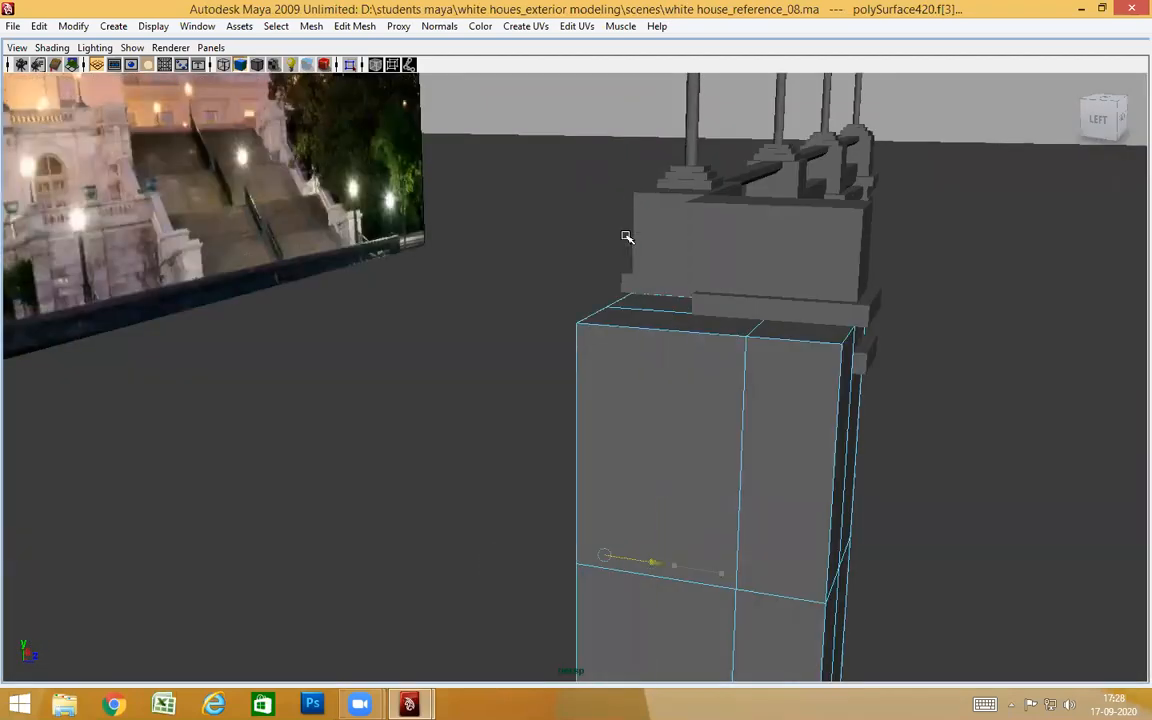
left_click_drag(672, 482, 602, 277, "alt")
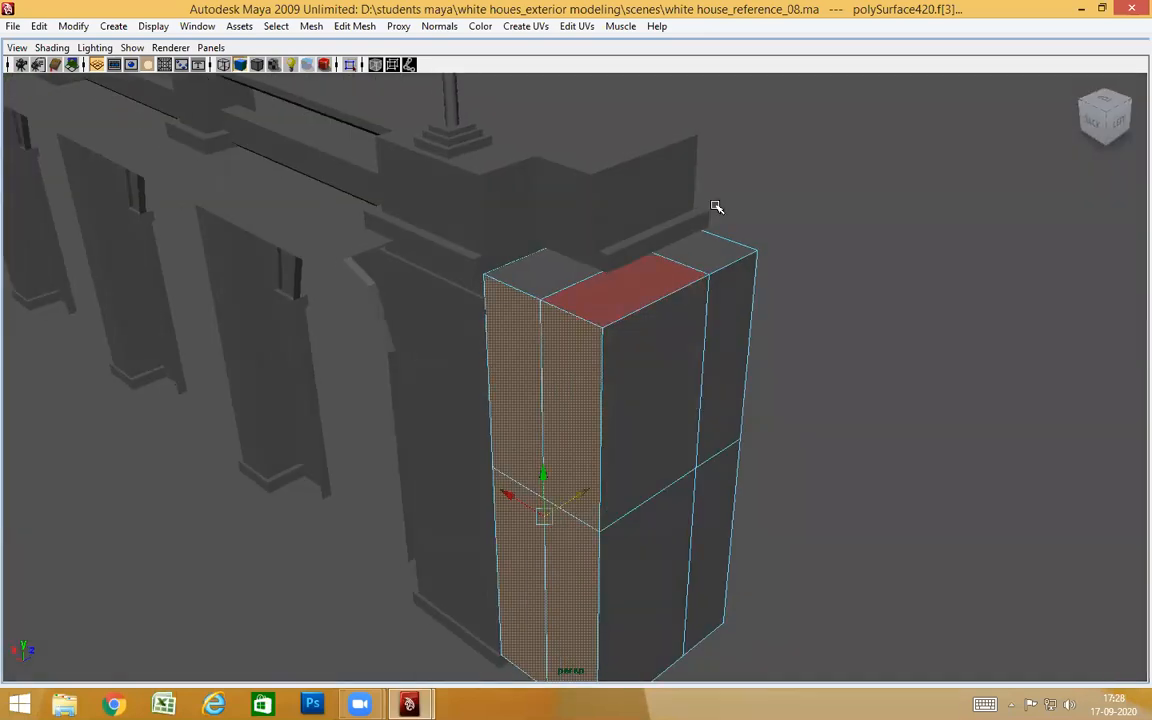
left_click_drag(834, 352, 848, 150, "alt")
left_click(843, 109)
Extend the rear face of the copied top block along the depth axis, level with the back of the block beneath the end lamp
left_click(609, 429)
left_click_drag(612, 432, 720, 437, "alt")
left_click_drag(645, 405, 545, 360, "alt")
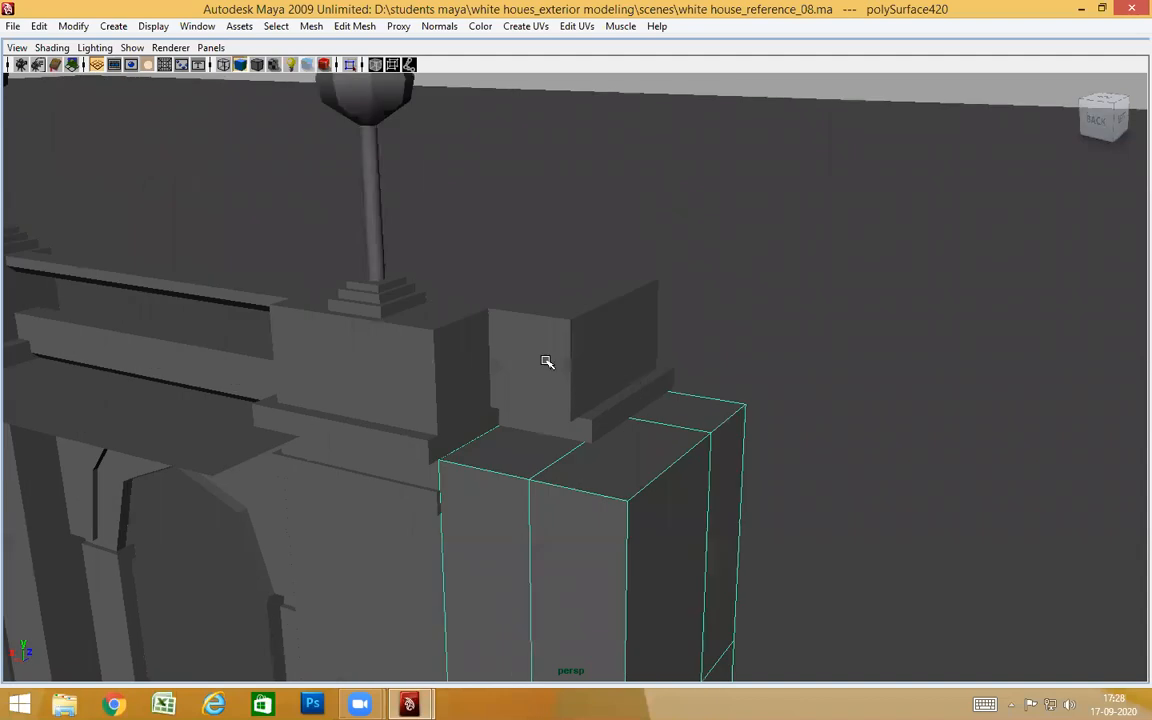
left_click(550, 334)
right_click_drag(550, 334, 553, 375)
left_click(547, 357)
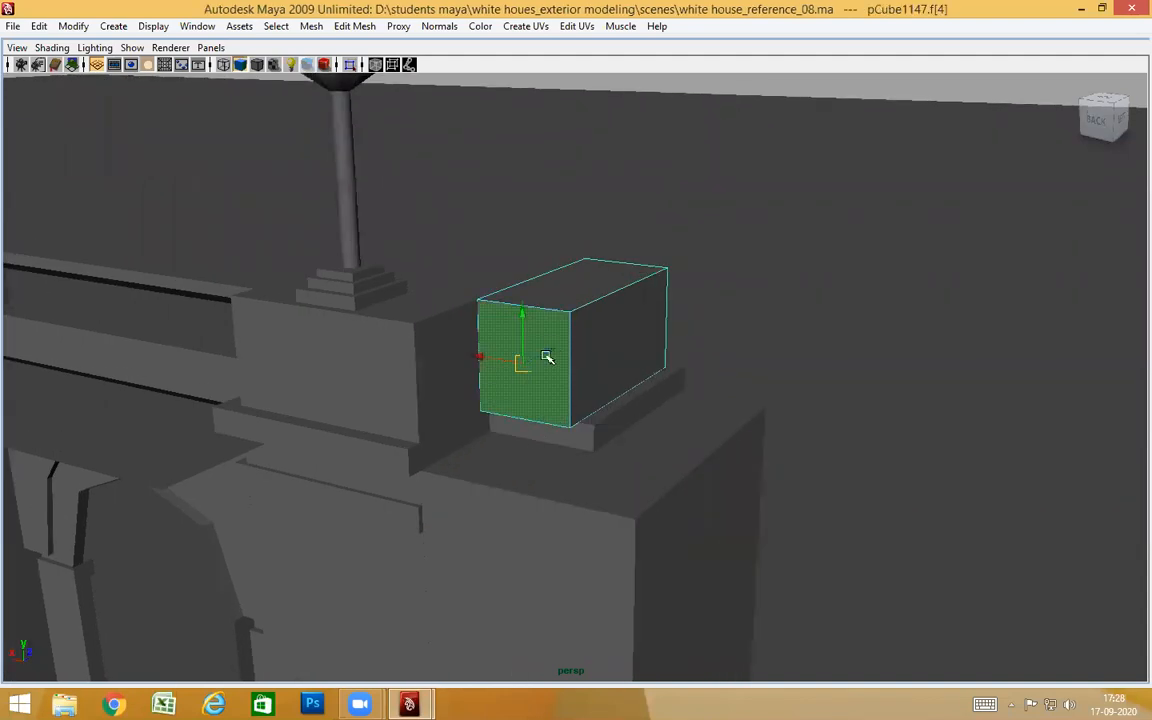
left_click_drag(540, 506, 447, 458, "alt")
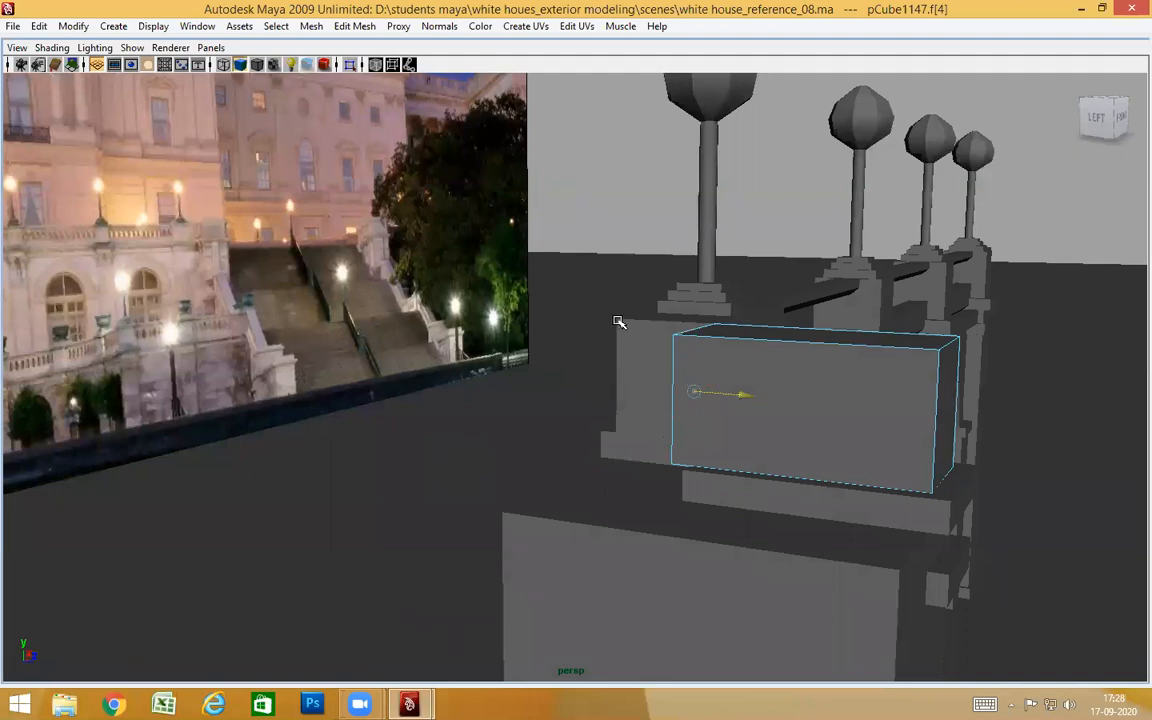
left_click_drag(689, 471, 880, 317, "alt")
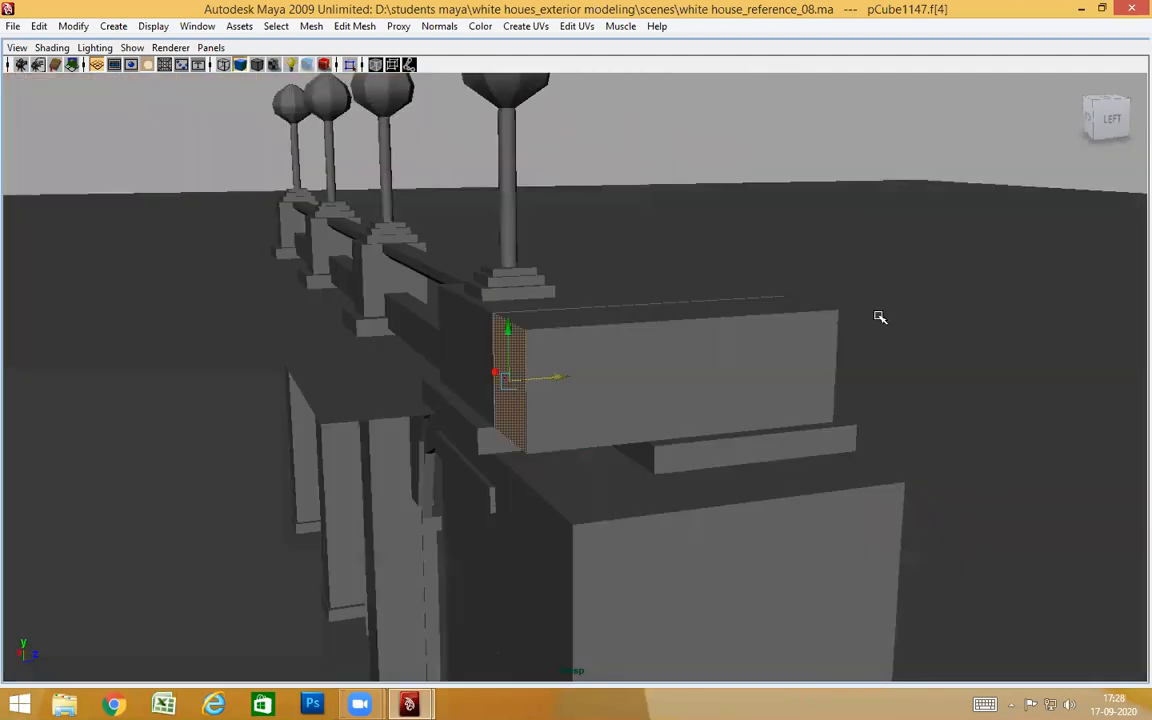
left_click(880, 317)
Extend the end face of the arcade's upper trim sideways to the outer edge of the copied upper trim
left_click_drag(627, 576, 589, 550, "alt")
right_click_drag(589, 550, 563, 486, "alt")
mouse_move(563, 486)
left_mouse_down("alt")
mouse_move(477, 519)
mouse_move(555, 471)
left_mouse_up("alt")
left_click(645, 442)
left_click_drag(645, 442, 453, 430, "alt")
left_click(453, 430)
right_click_drag(449, 376, 452, 421)
left_click(451, 421)
left_click_drag(437, 504, 473, 497, "alt")
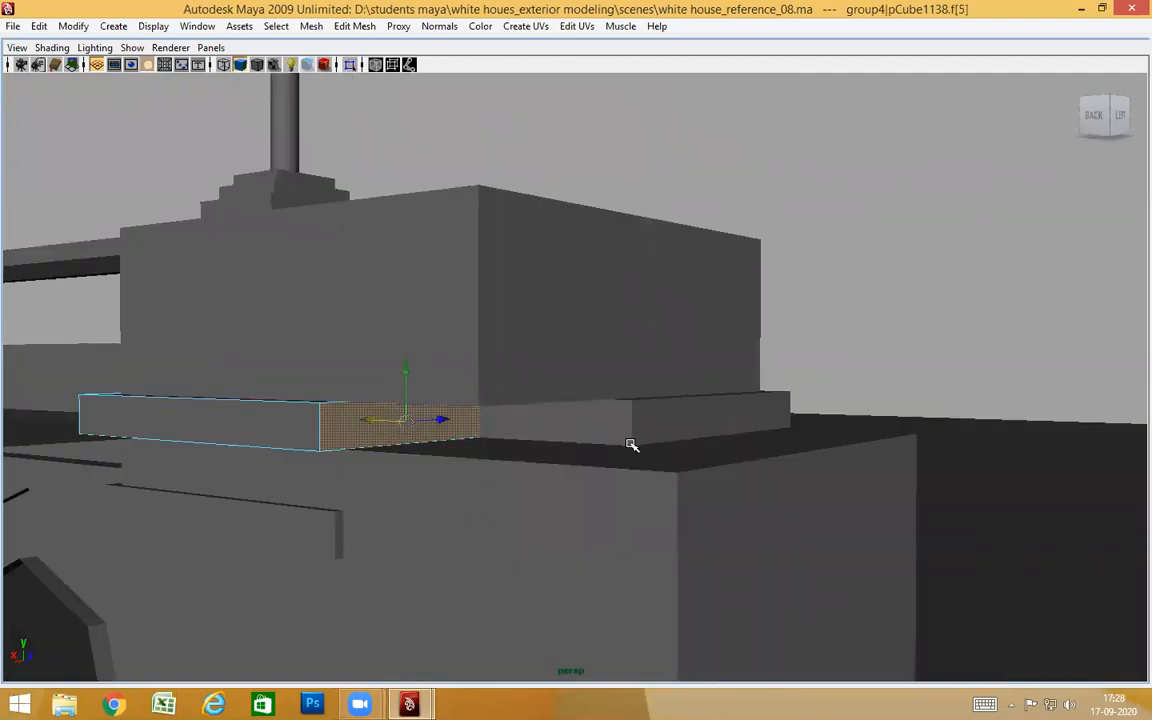
middle_click_drag(631, 444, 631, 457)
right_click_drag(614, 376, 630, 360)
Extend the end face of the arcade's lower trim sideways to just past the pillar's outer side
left_click_drag(700, 450, 438, 530, "alt")
left_click(746, 531)
left_click_drag(594, 579, 852, 581, "alt")
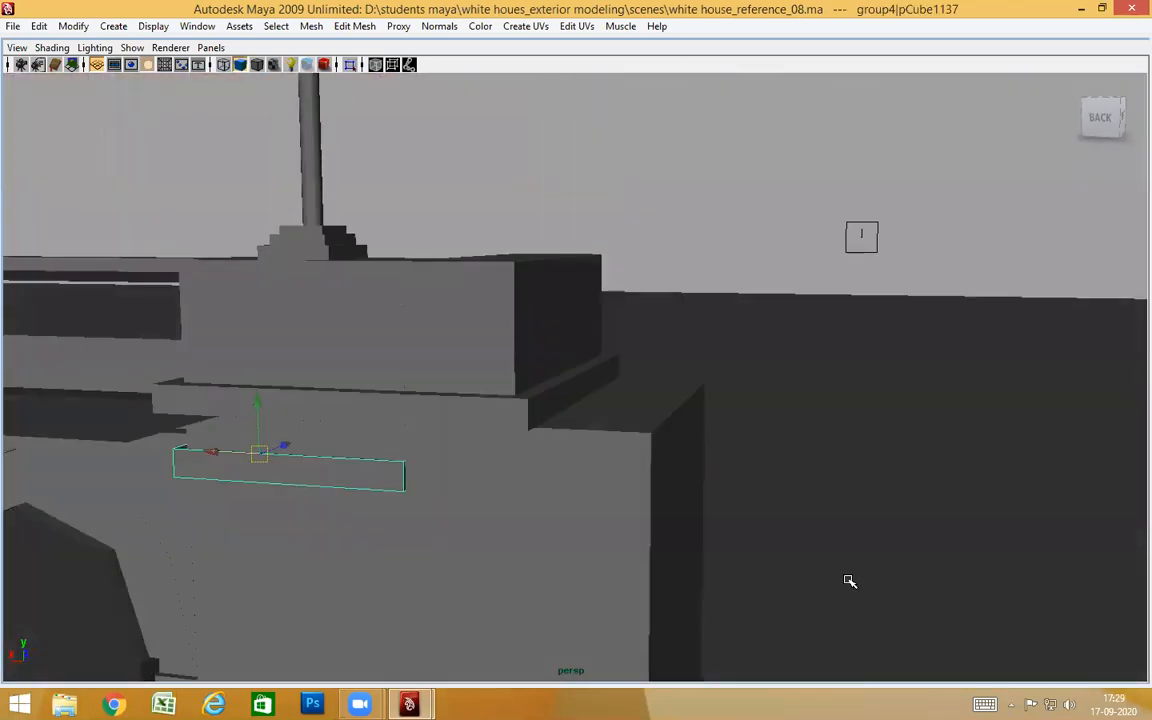
key("4")
left_click_drag(399, 548, 399, 553, "alt")
key("5")
right_click_drag(342, 374, 358, 416)
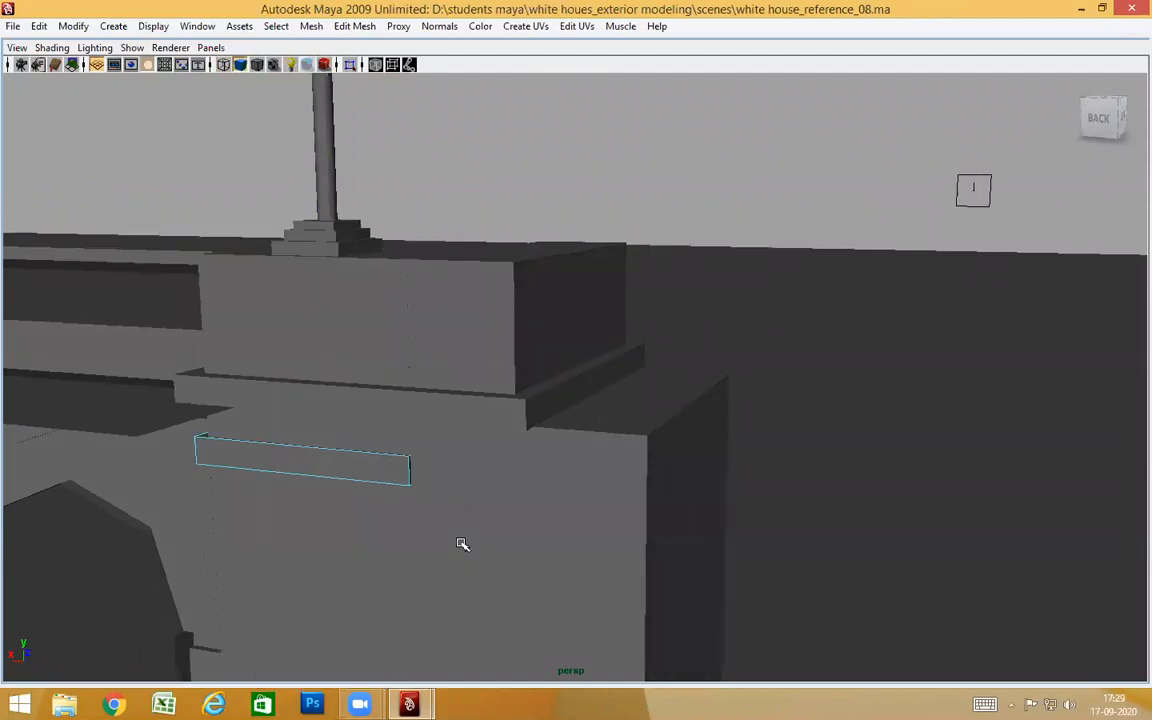
key("4")
left_click(433, 458)
left_click_drag(542, 522, 636, 522, "alt")
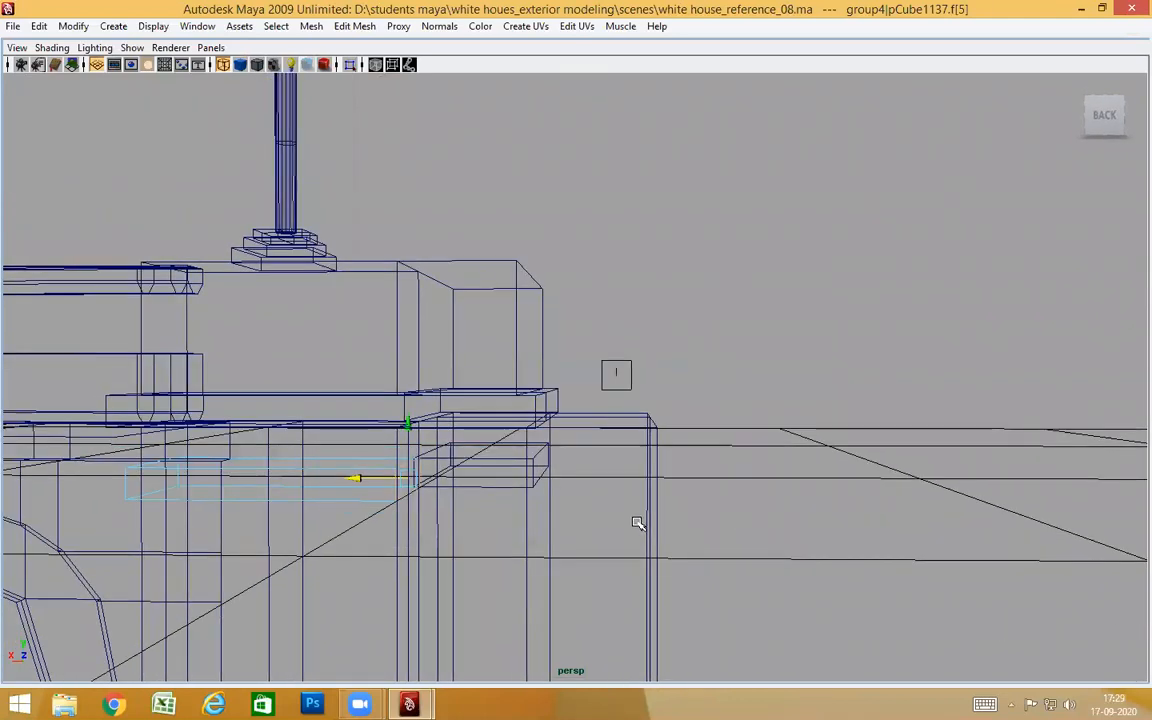
left_click_drag(558, 404, 628, 500, "alt")
left_click_drag(601, 560, 600, 553, "alt")
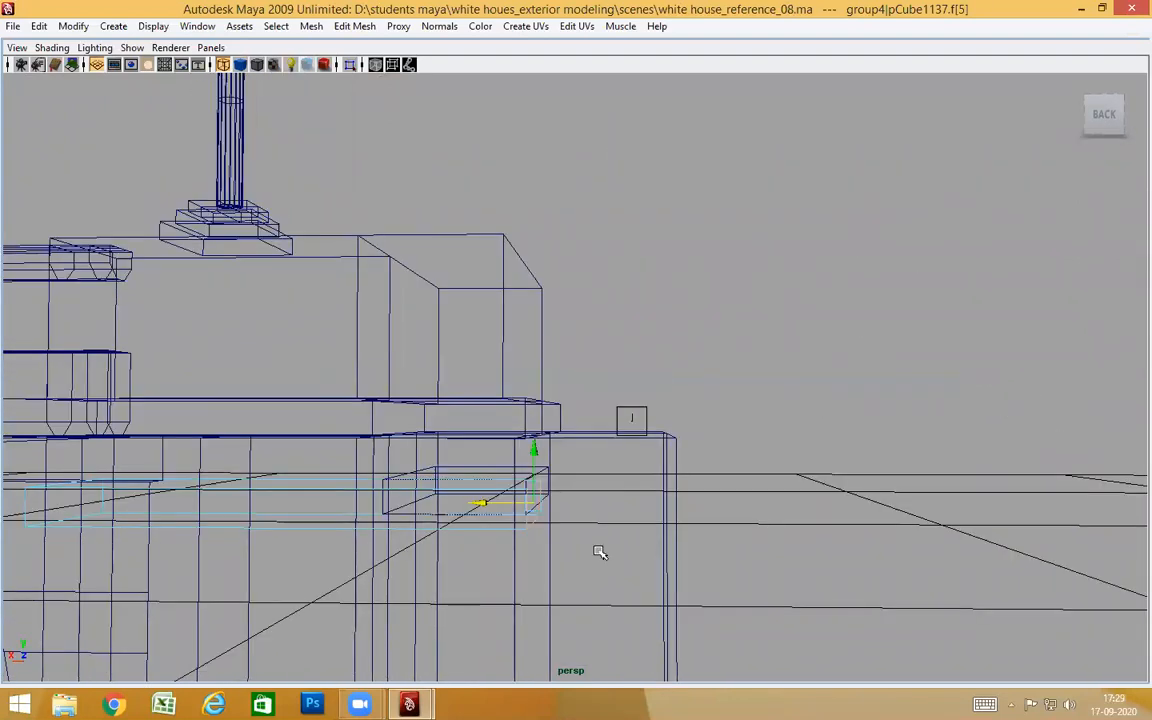
left_click_drag(487, 507, 532, 368)
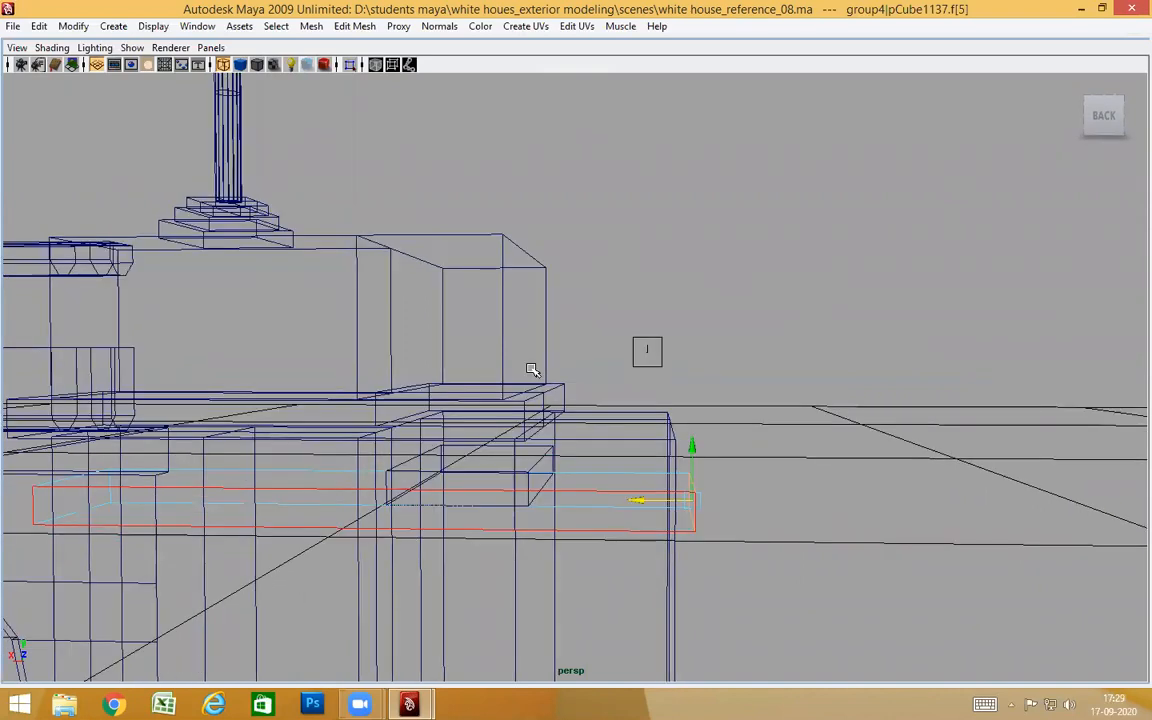
left_click_drag(633, 473, 661, 522, "alt")
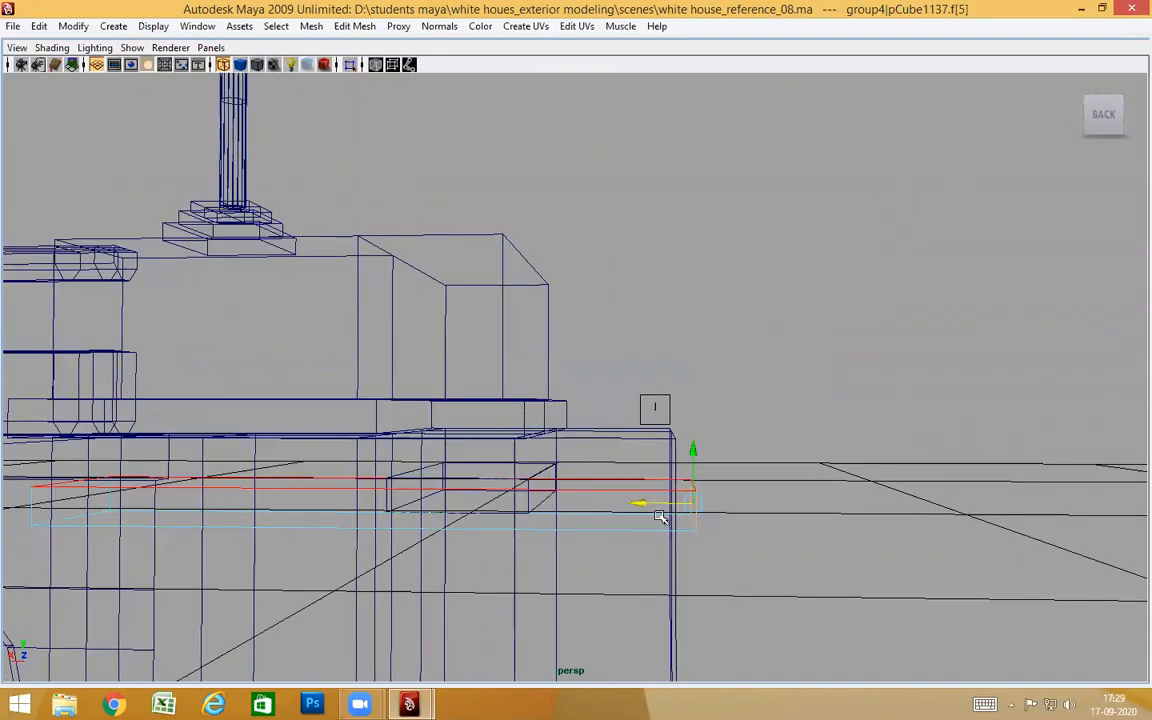
key("5")
mouse_move(742, 440)
left_mouse_down("alt")
mouse_move(698, 455)
mouse_move(703, 478)
left_mouse_up("alt")
right_click_drag(695, 512, 758, 347)
Extend the end face of the copied front lower trim sideways to the outer edge of the rear lower trim
mouse_move(836, 347)
left_mouse_down("alt")
mouse_move(576, 381)
mouse_move(908, 458)
mouse_move(735, 375)
mouse_move(748, 447)
left_mouse_up("alt")
left_click(734, 375)
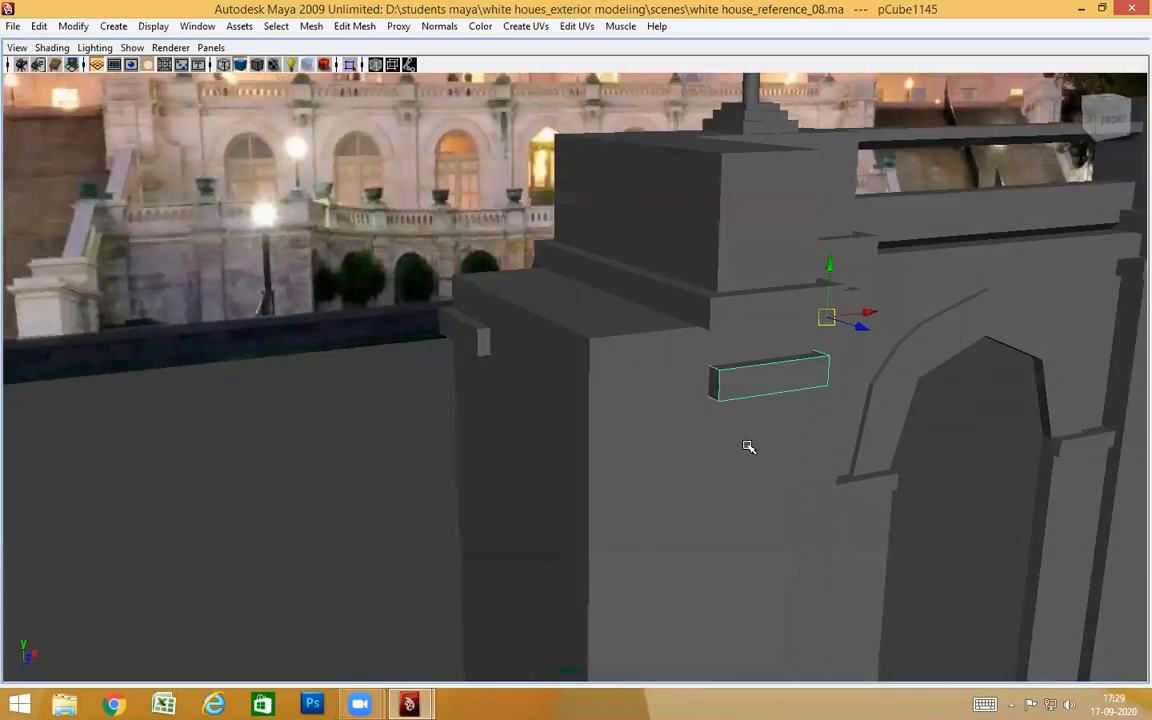
key("4")
left_click_drag(713, 404, 763, 393, "alt")
key("5")
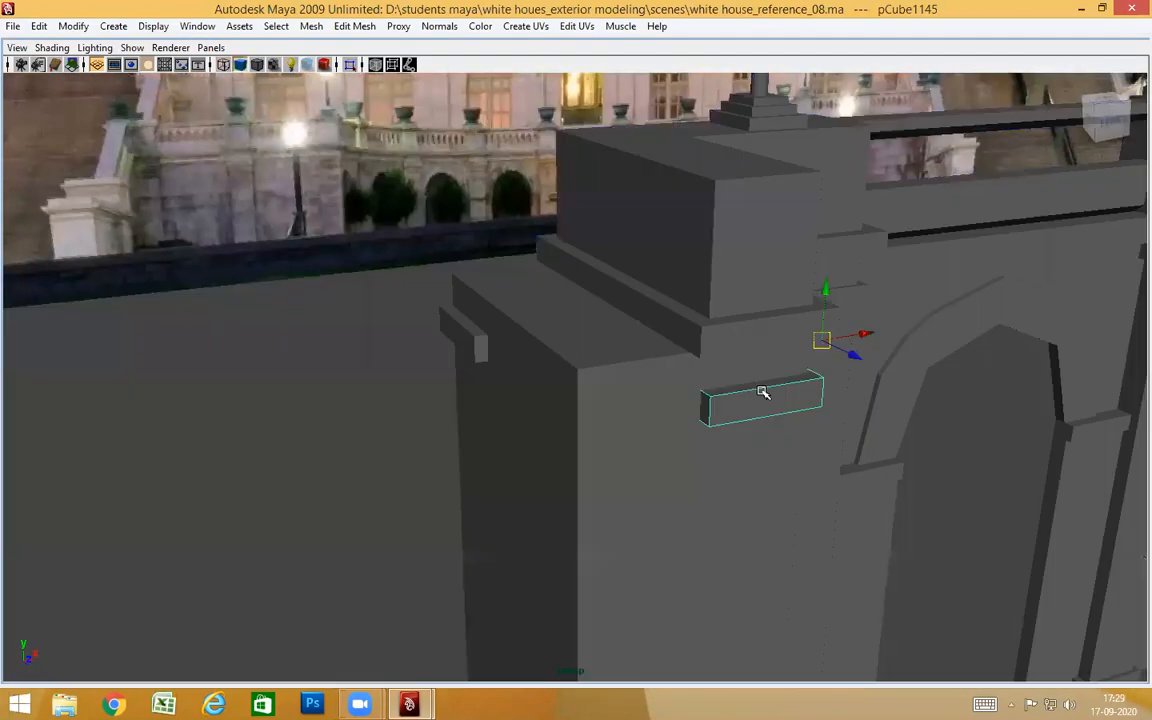
right_click_drag(763, 400, 756, 416)
left_click_drag(756, 416, 725, 386, "alt")
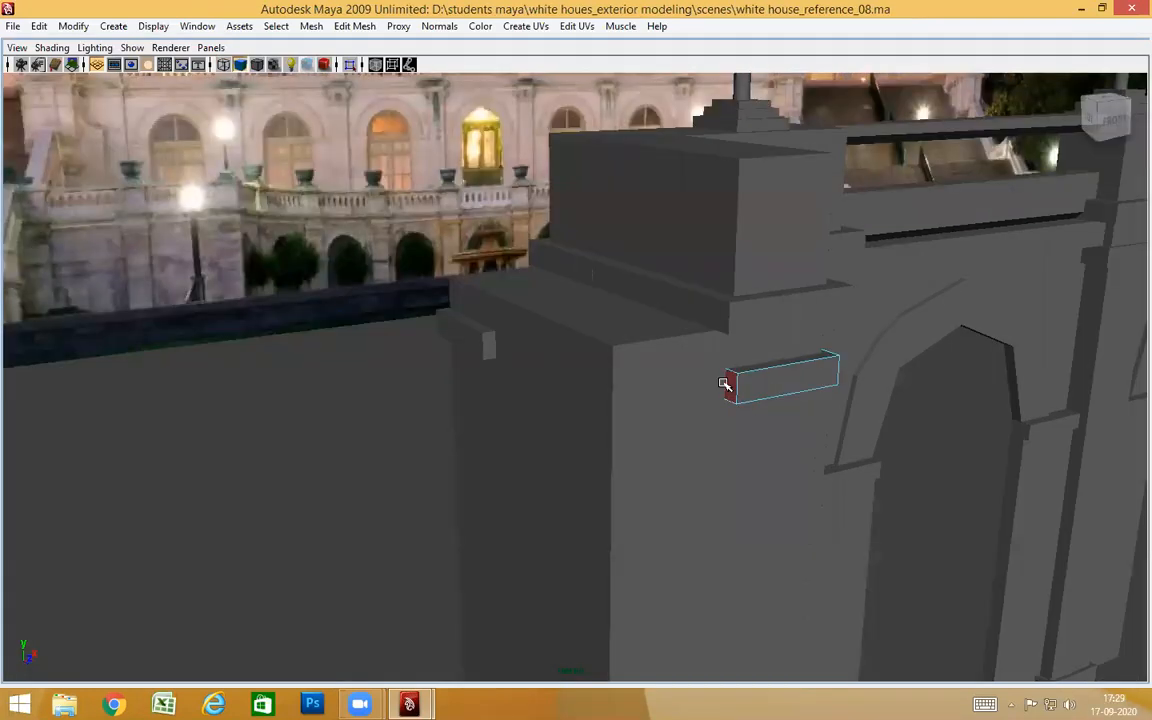
left_click(729, 386)
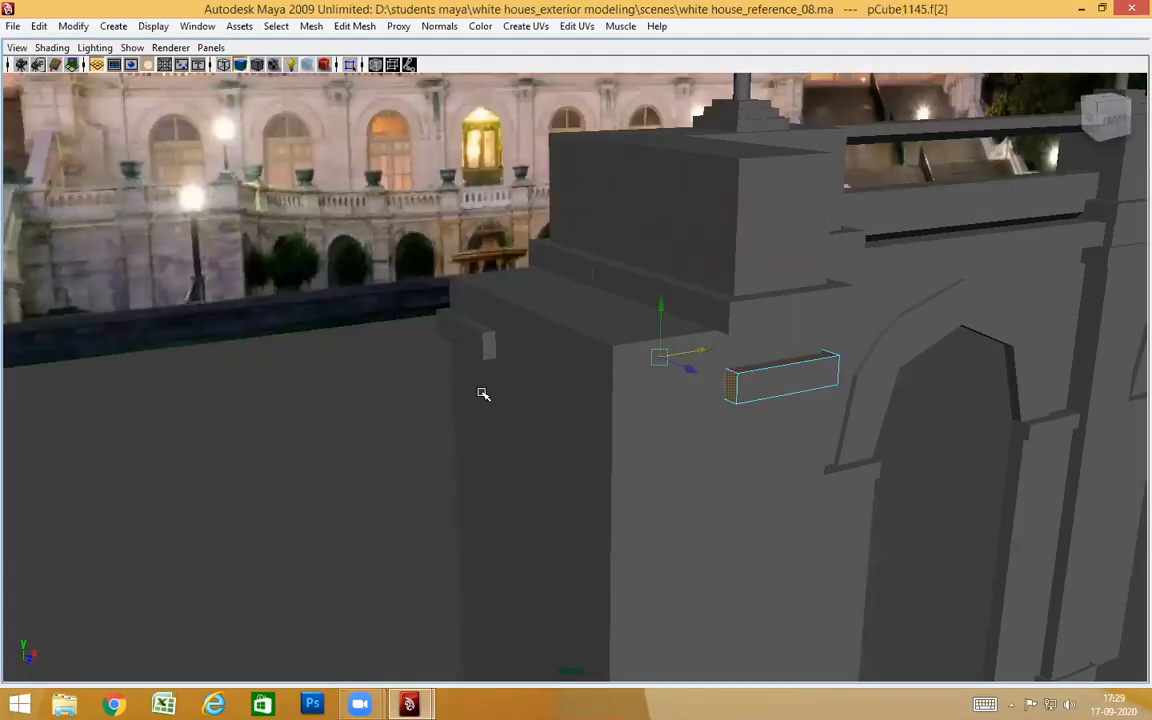
middle_click_drag(483, 335, 483, 331)
left_click_drag(712, 464, 732, 376, "alt")
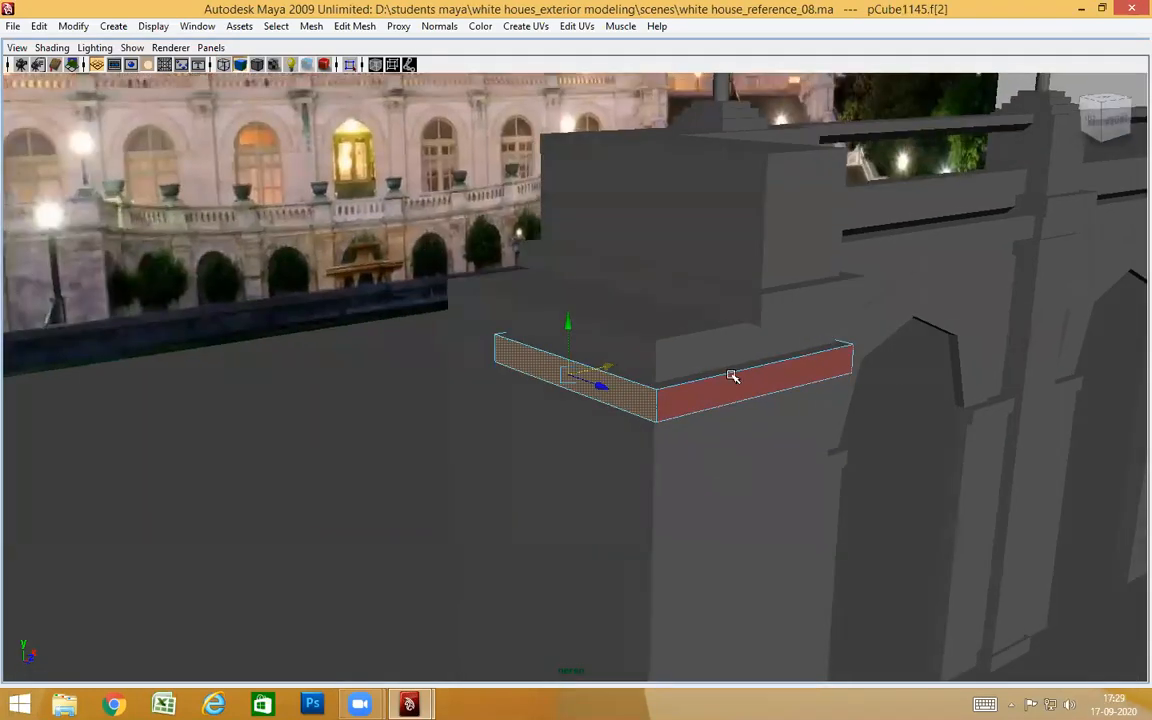
Extend the end face of the copied front upper trim sideways, flush with the outer edge of the lower trim beneath it
right_click_drag(728, 375, 768, 348)
left_click_drag(775, 365, 933, 265, "alt")
left_click(903, 305)
left_click_drag(880, 320, 712, 316, "alt")
left_click(714, 318)
left_click_drag(710, 413, 746, 304, "alt")
right_click_drag(749, 302, 748, 309)
left_click(752, 292)
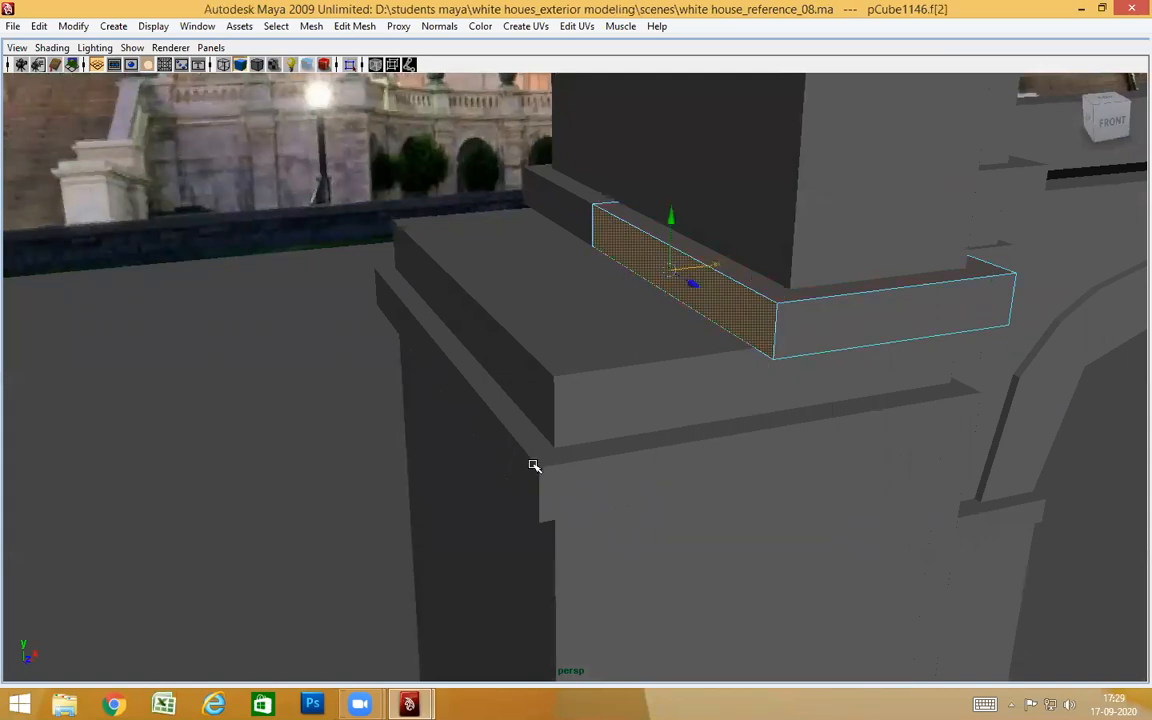
middle_click_drag(541, 475, 541, 468)
Extend the end face of the rear upper trim sideways to the outer edge of the front upper trim
right_click_drag(623, 347, 656, 320)
left_click_drag(622, 409, 780, 400, "alt")
left_click(593, 208)
right_click_drag(593, 210, 592, 244)
left_click(590, 218)
left_click_drag(643, 296, 538, 213, "alt")
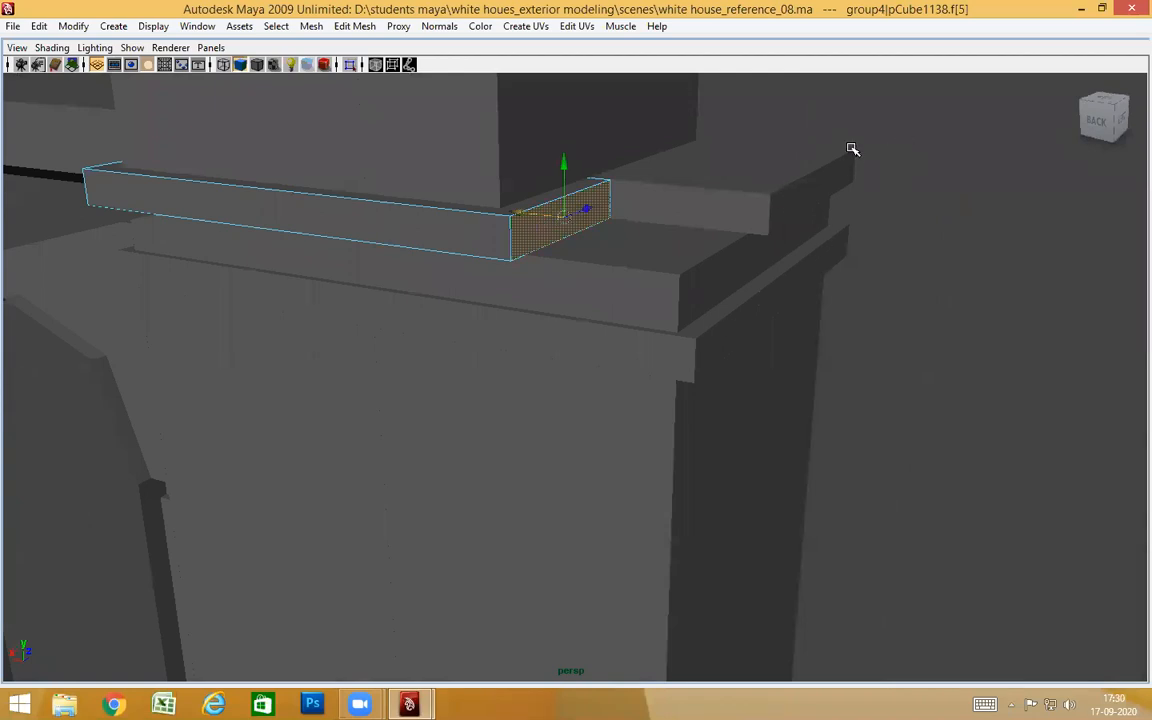
middle_click_drag(852, 149, 692, 183)
right_click_drag(627, 215, 663, 190)
Move the rear face of the arcade's lower trim along the depth axis, level with the rear edge of the upper trim
left_click(828, 296)
left_click_drag(869, 278, 746, 368, "alt")
left_click(728, 275)
left_click(744, 352)
scroll(746, 368, "up", 2)
right_click_drag(757, 320, 761, 338)
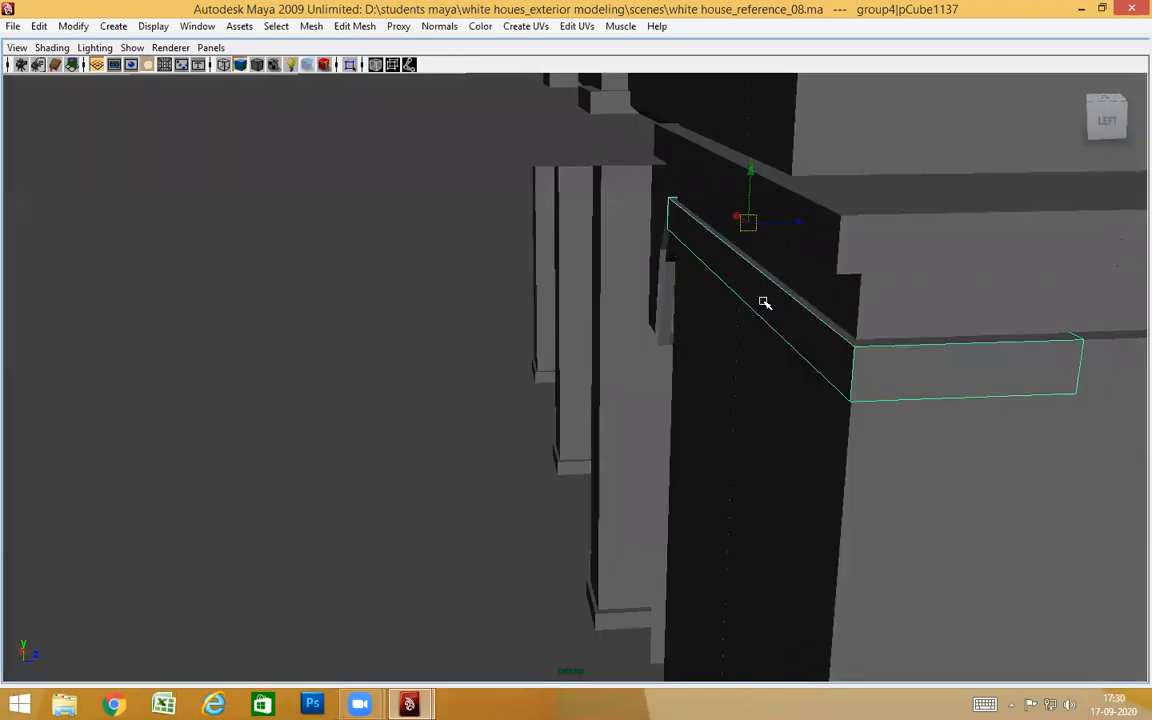
left_click(764, 302)
left_click(796, 269)
left_click_drag(798, 271, 1129, 336, "alt")
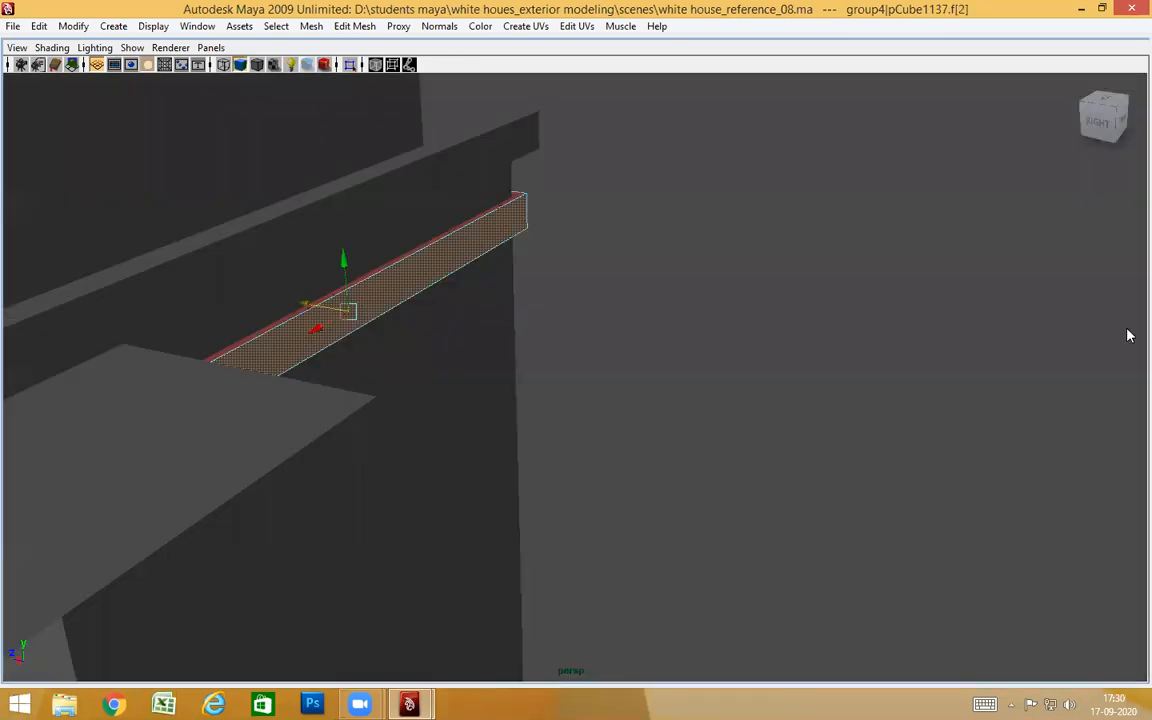
middle_click(540, 115)
left_click_drag(856, 239, 630, 237, "alt")
left_click_drag(838, 300, 759, 301, "alt")
right_click_drag(794, 303, 832, 285)
Extend the outer side face of the copied top block sideways, flush with the pillar's outer side
left_click_drag(815, 380, 987, 268, "alt")
left_click(987, 268)
left_click_drag(935, 335, 760, 336, "alt")
right_click_drag(987, 336, 731, 273, "alt")
left_click(731, 273)
left_click_drag(1010, 350, 895, 321, "alt")
left_click(1020, 343)
middle_click_drag(988, 334, 918, 435, "alt")
left_click(796, 221)
left_click_drag(822, 262, 678, 193, "alt")
right_click_drag(678, 193, 674, 226)
left_click(707, 319)
left_click_drag(707, 319, 686, 270, "alt")
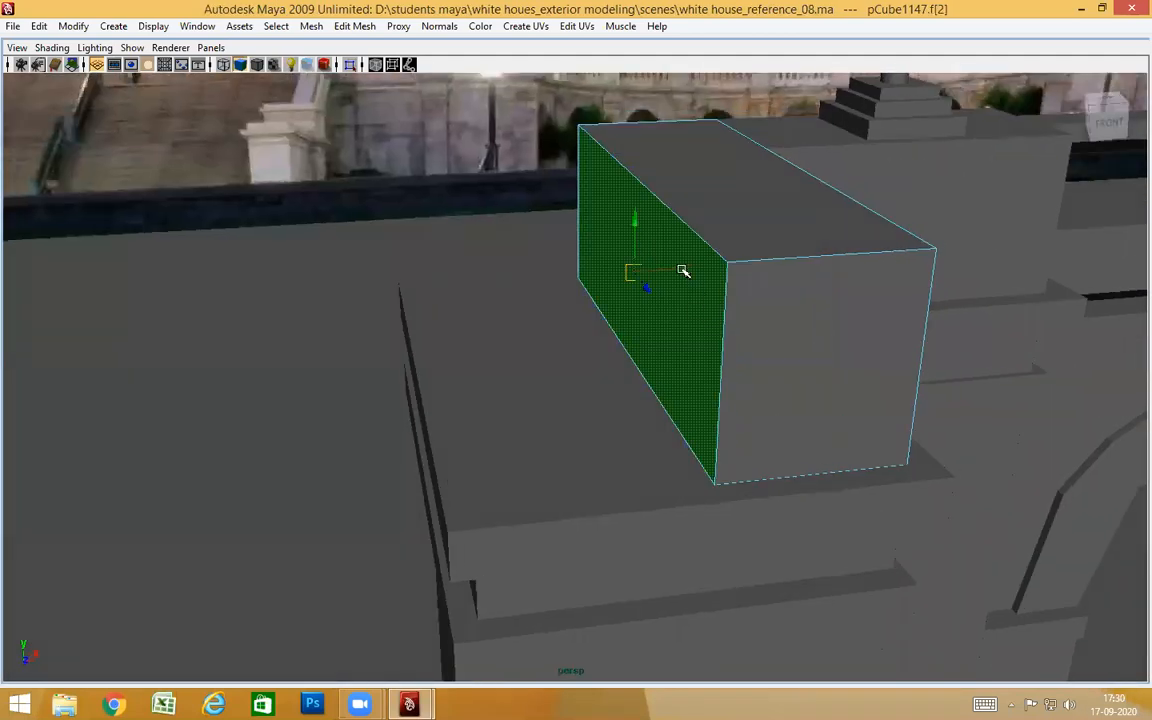
left_click_drag(699, 345, 669, 360, "alt")
left_click_drag(579, 476, 539, 392, "alt")
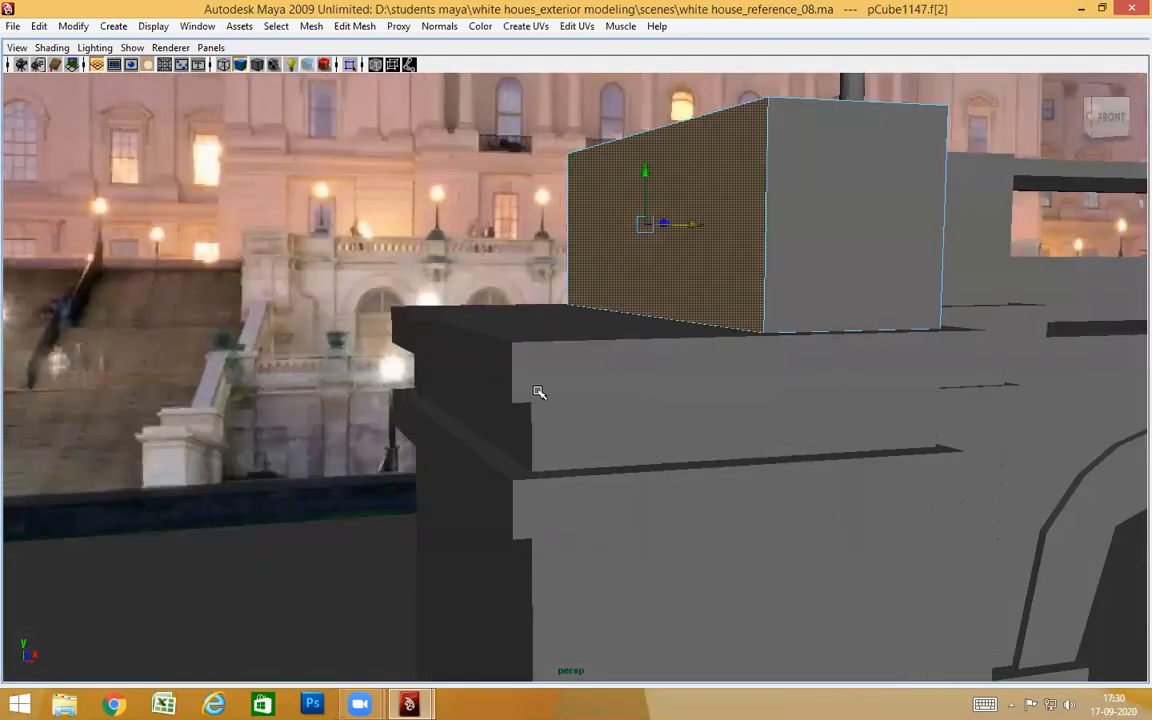
middle_click_drag(531, 382, 532, 395)
left_click_drag(695, 397, 658, 373, "alt")
left_click(917, 287)
Select the base block of the arcade's end pier and move its pivot to the corner where it meets the pillar
scroll(653, 420, "down", 6)
left_click_drag(653, 424, 621, 271, "alt")
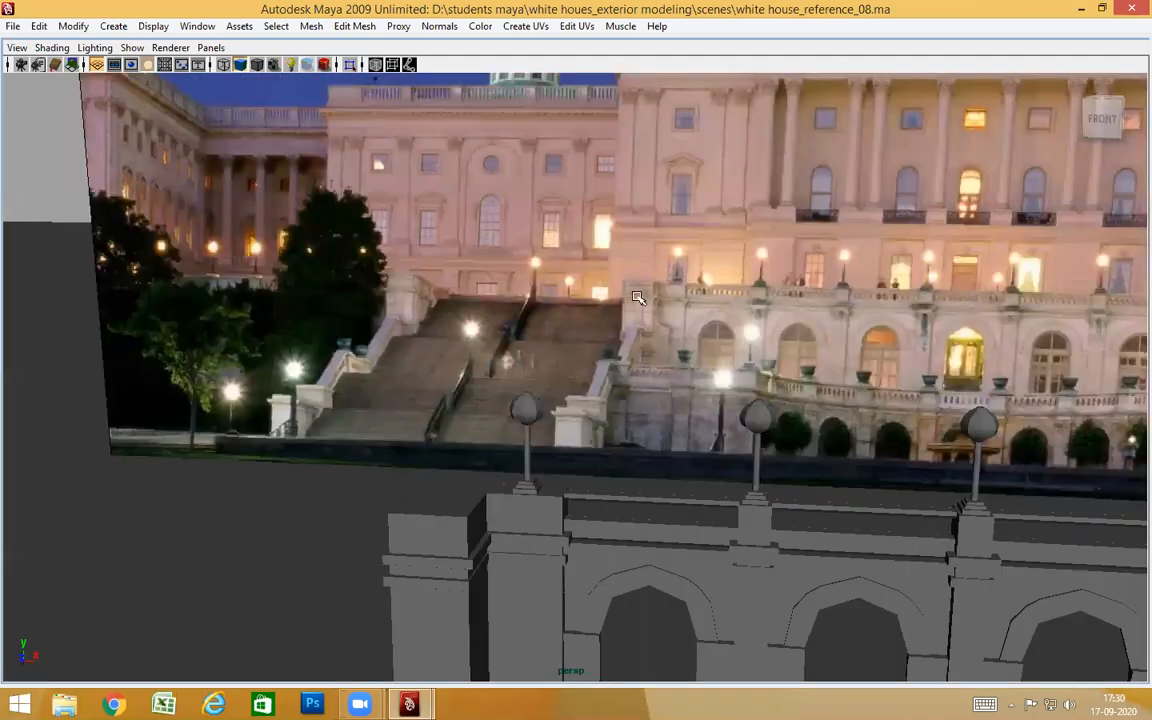
left_click_drag(693, 496, 514, 458, "alt")
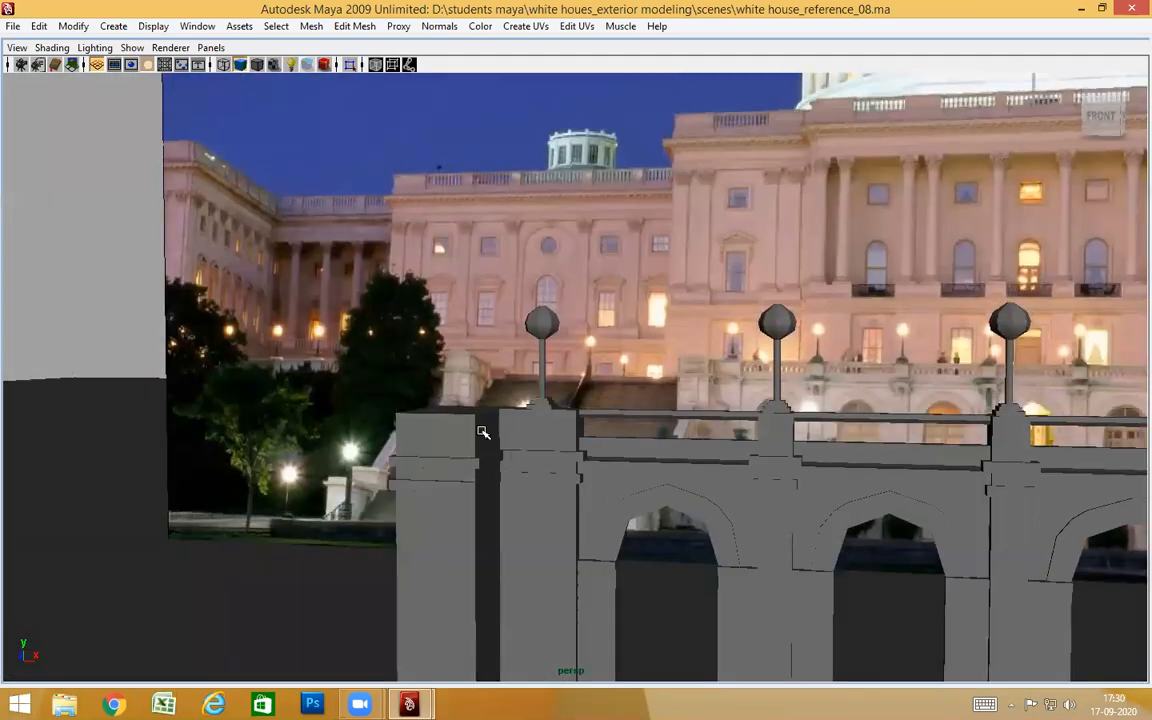
left_click_drag(558, 508, 551, 413, "alt")
scroll(875, 490, "up", 5)
left_click(548, 412)
right_click_drag(523, 430, 677, 466, "alt")
middle_click_drag(545, 466, 692, 427, "alt")
left_click_drag(692, 427, 663, 440, "alt")
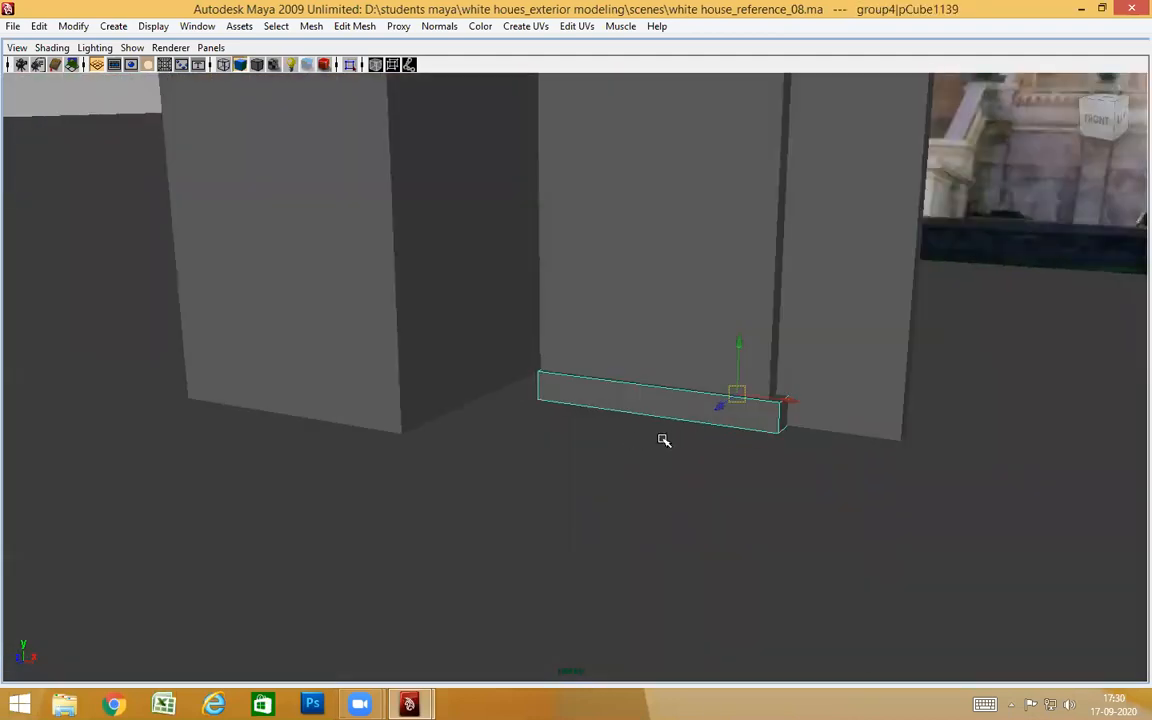
key("Insert")
middle_click(541, 396)
key("Insert")
scroll(553, 444, "down", 1)
Duplicate the base block and rotate the copy about its corner pivot so it points forward along the pillar
key("ctrl+d")
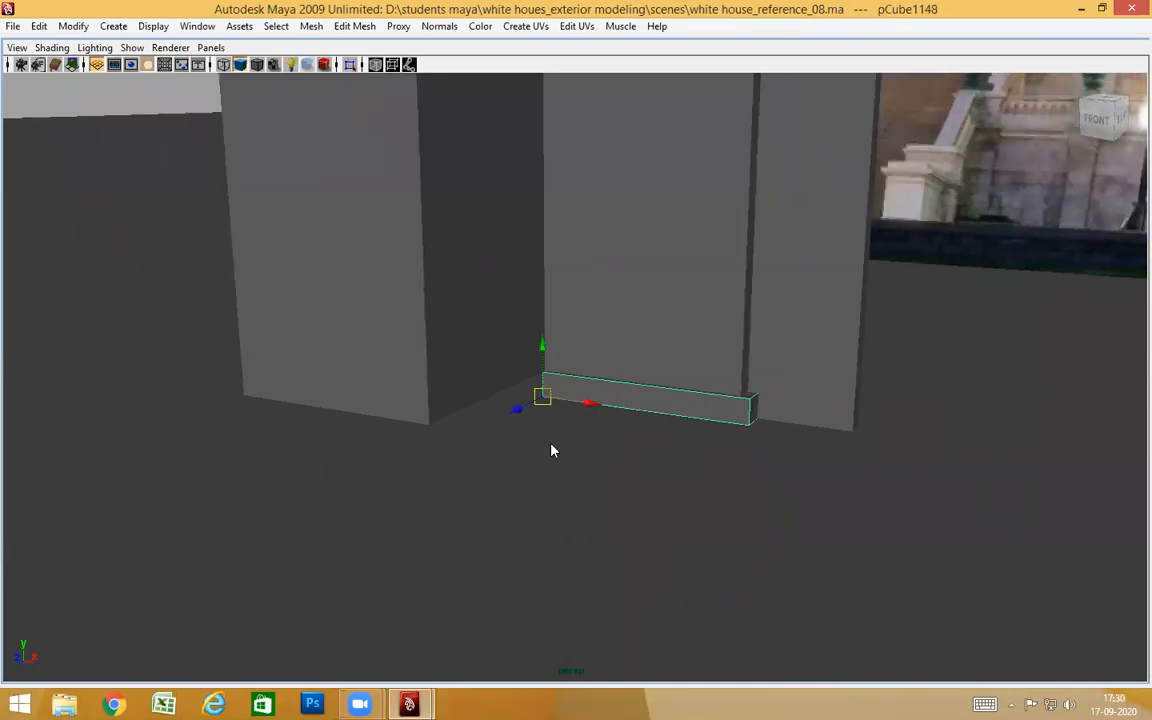
key("e")
left_click_drag(560, 411, 525, 388)
key("w")
right_click_drag(525, 388, 632, 446, "alt")
middle_click_drag(632, 446, 761, 521, "alt")
left_click_drag(761, 521, 532, 447, "alt")
Extend the front face of the copied base block along the depth axis to the front edge of the pillar's trim
right_click_drag(462, 376, 463, 413)
left_click(455, 406)
left_click_drag(506, 468, 432, 440, "alt")
left_click(324, 386)
scroll(541, 424, "down", 3)
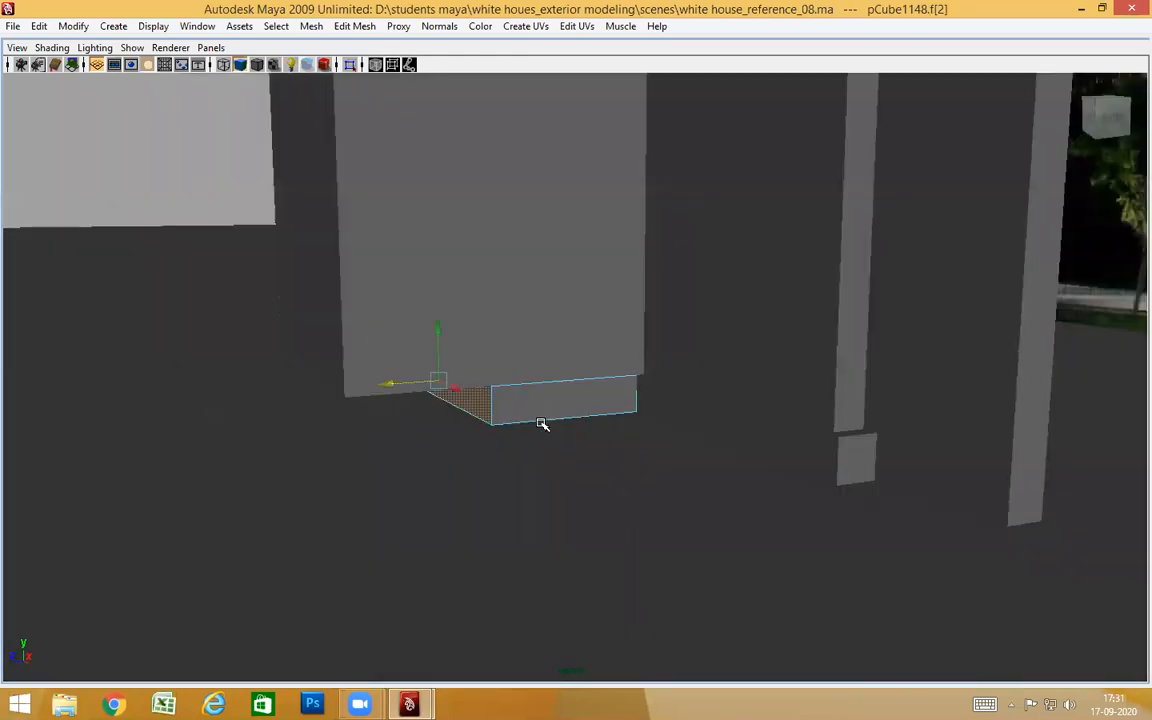
left_click_drag(648, 458, 554, 437, "alt")
key("v")
middle_click_drag(455, 241, 458, 238)
Move the outer side face of the copied base block sideways, in line with the outer edge of the trims above
left_click_drag(550, 581, 770, 567, "alt")
left_click(608, 621)
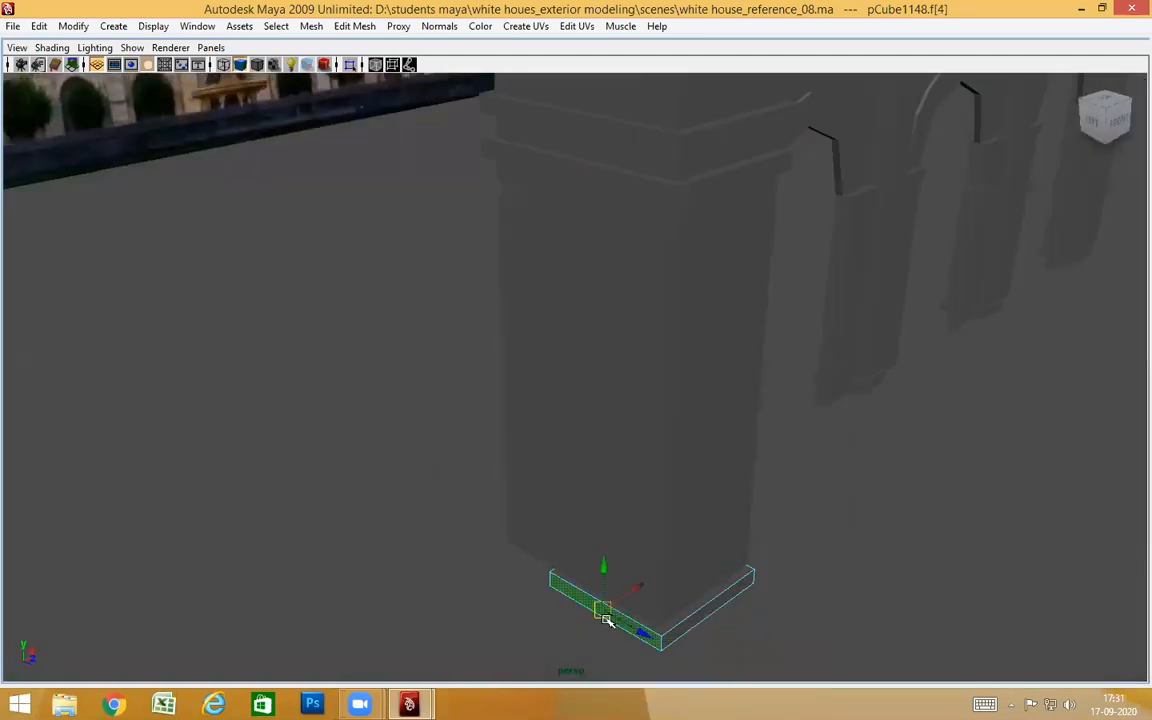
left_click(617, 605)
left_click_drag(604, 607, 625, 560, "alt")
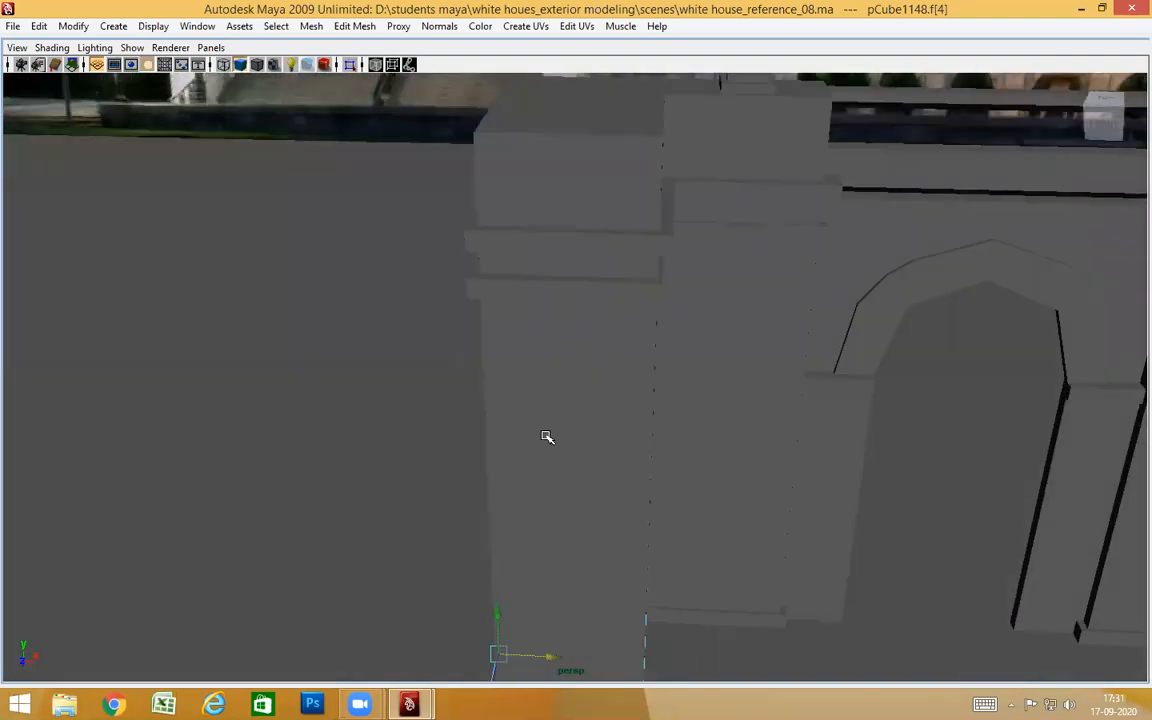
left_click_drag(543, 447, 661, 533, "alt")
right_click_drag(663, 514, 724, 356)
Extend the end face of the arcade's original base block sideways to the outer edge of the copied base block
left_click_drag(535, 594, 388, 512, "alt")
left_click(390, 512)
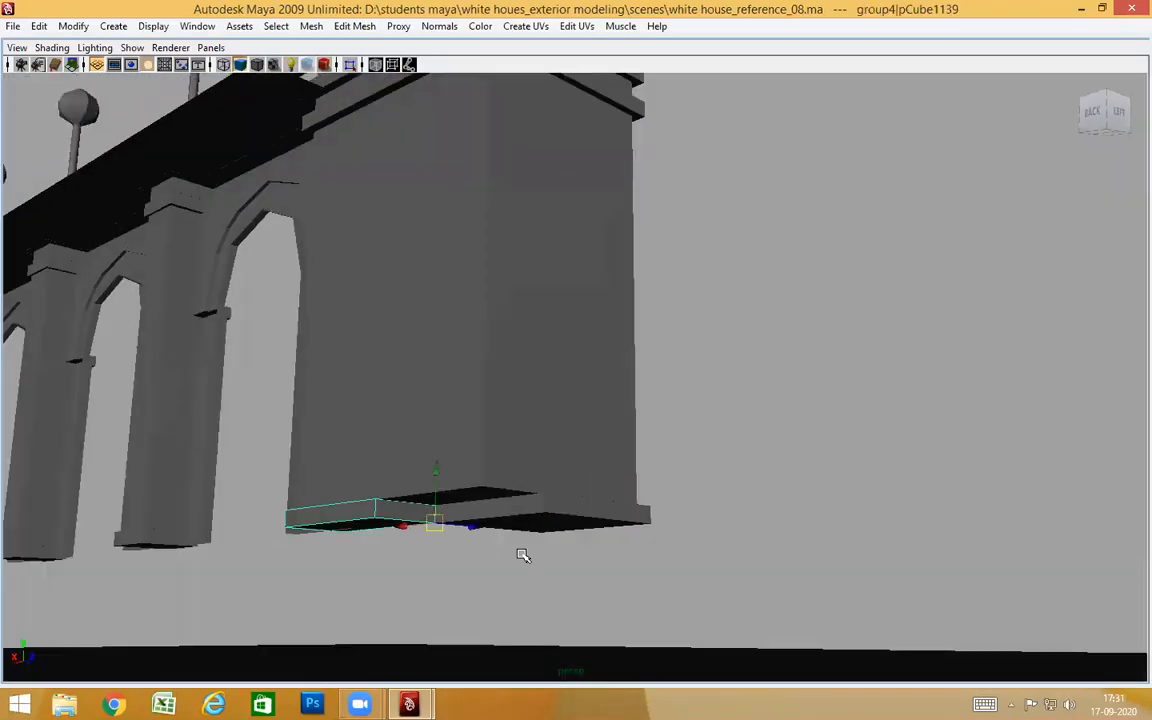
left_click_drag(522, 550, 384, 482, "alt")
right_click_drag(381, 381, 437, 487)
left_click(410, 482)
left_click_drag(555, 540, 487, 518, "alt")
left_click_drag(524, 573, 475, 560, "alt")
Move the rear face of the original base block along the depth axis, in line with the rear edge of the trims above
left_click(440, 528)
left_click_drag(488, 442, 483, 501, "alt")
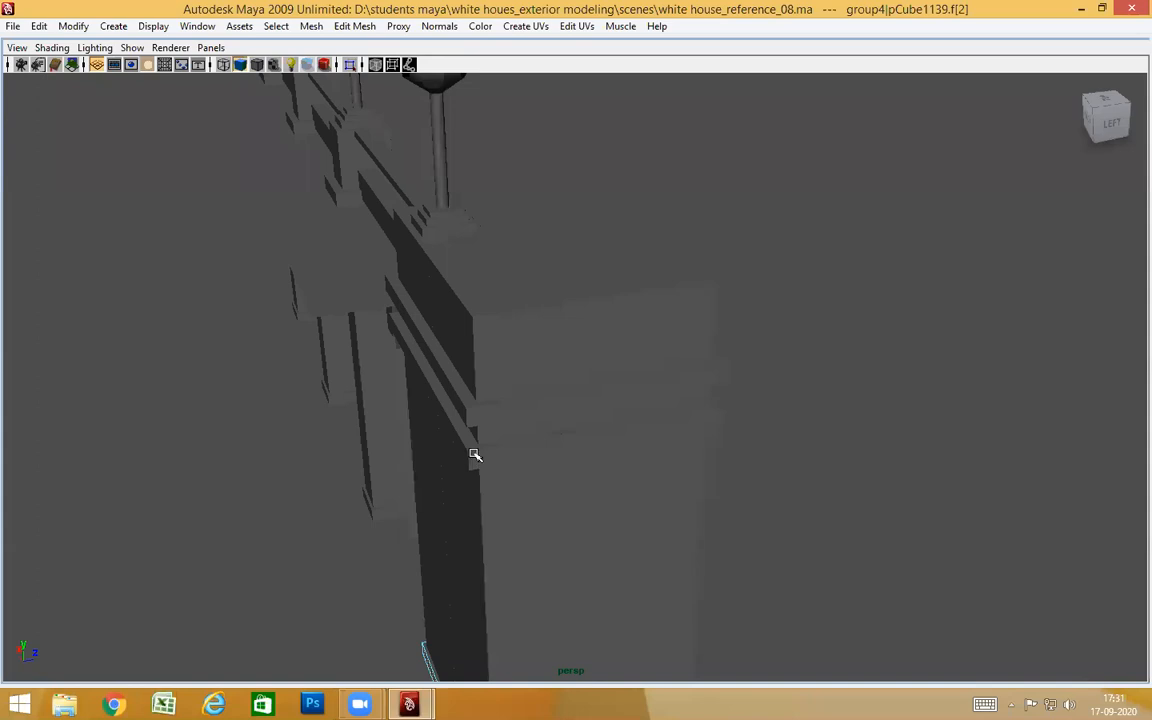
left_click_drag(548, 609, 620, 480, "alt")
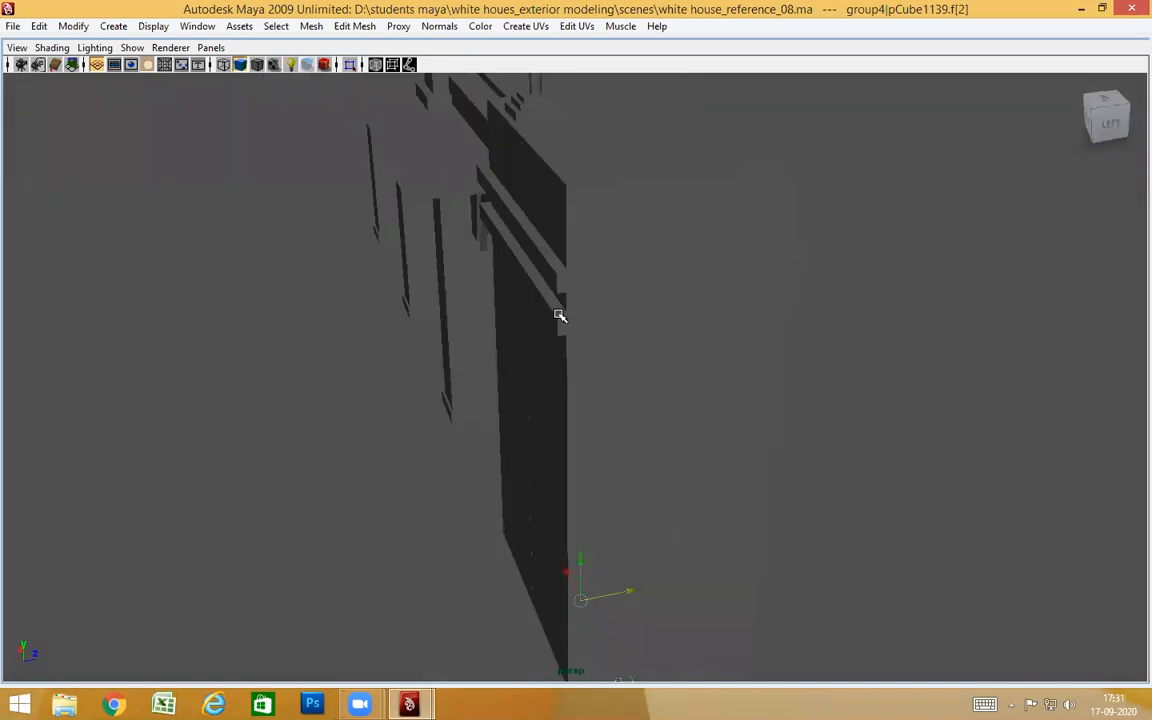
left_click_drag(630, 625, 772, 602, "alt")
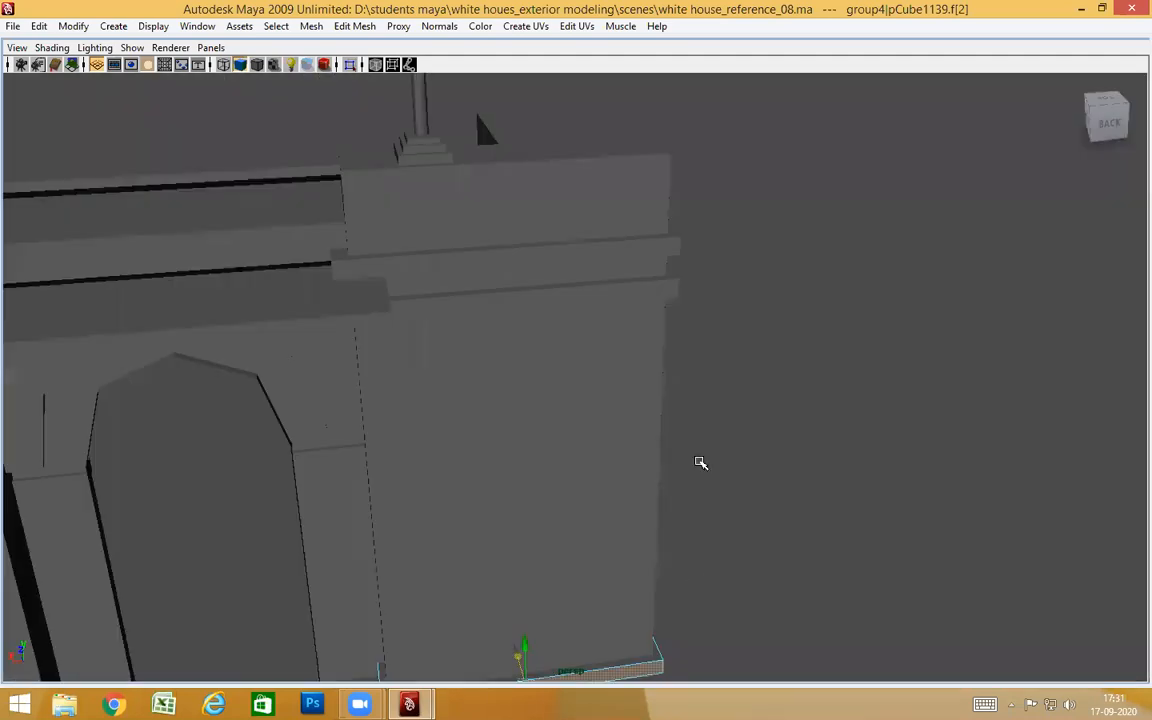
right_click_drag(633, 375, 738, 419)
Inspect the end pillar with its base and trims against the reference image in the perspective view
left_click_drag(738, 419, 743, 529, "alt")
scroll(743, 529, "down", 5)
left_click_drag(869, 571, 658, 458, "alt")
left_click(936, 139)
scroll(928, 504, "up", 8)
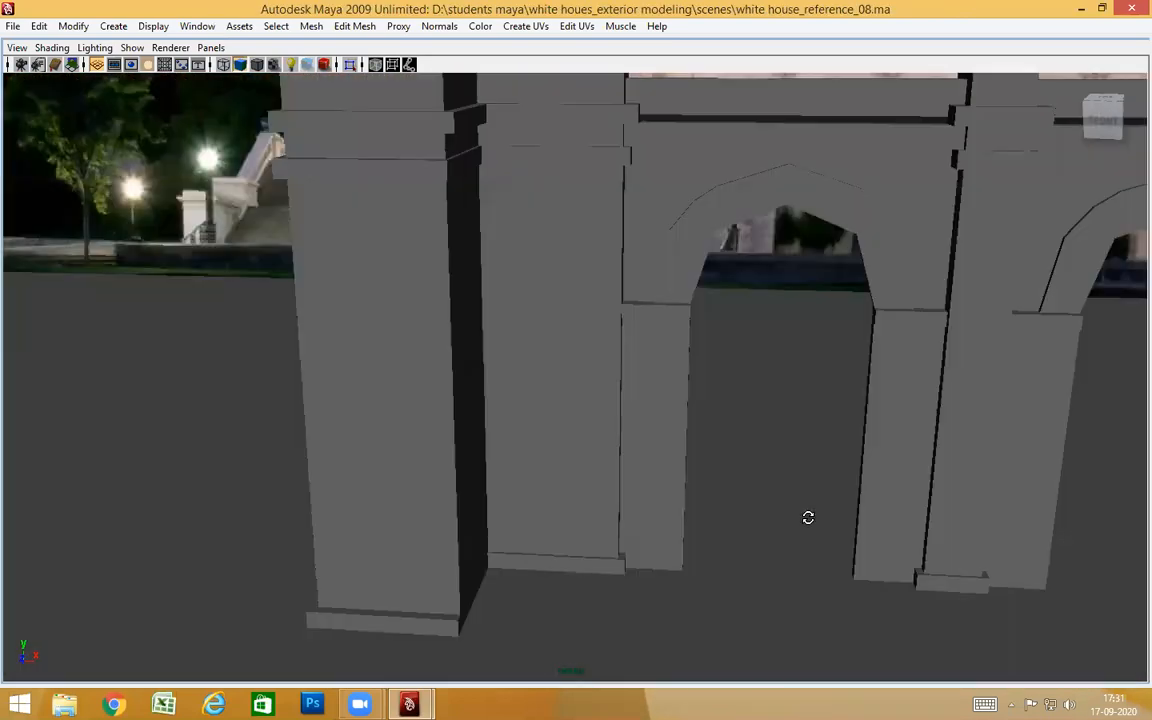
scroll(784, 530, "down", 6)
left_click_drag(751, 532, 562, 384, "alt")
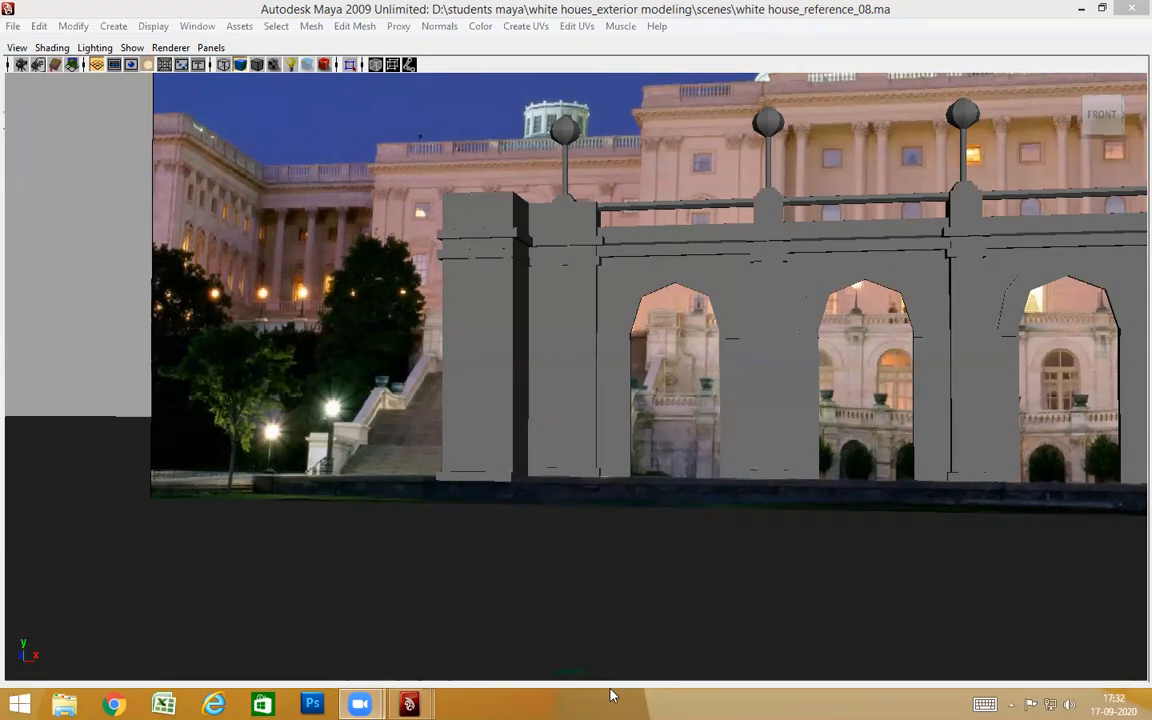
left_click_drag(793, 419, 874, 347, "alt")
Examine the wall, cornice and stair railing at the arcade's opposite end of the reference image in the front view
key("space")
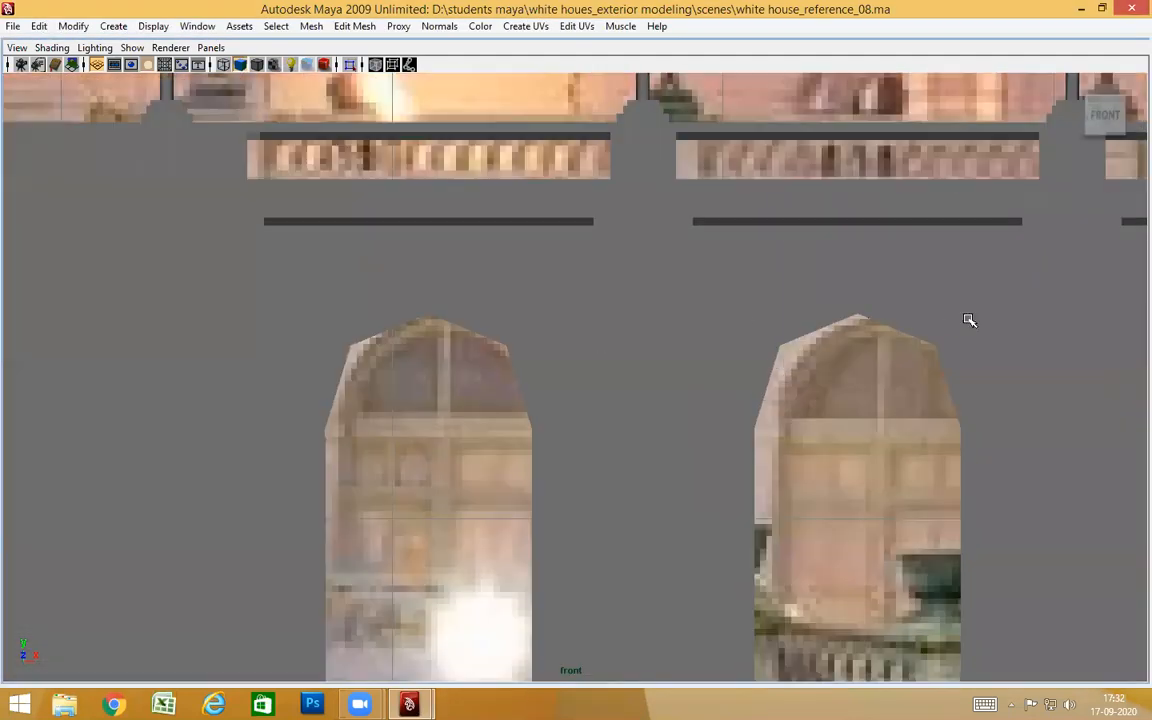
middle_click_drag(969, 320, 420, 312, "alt")
middle_click_drag(1130, 330, 290, 342, "alt")
middle_click_drag(913, 322, 350, 319, "alt")
middle_click_drag(1144, 319, 190, 327, "alt")
right_click_drag(190, 327, 566, 252, "alt")
right_click_drag(636, 427, 580, 352, "alt")
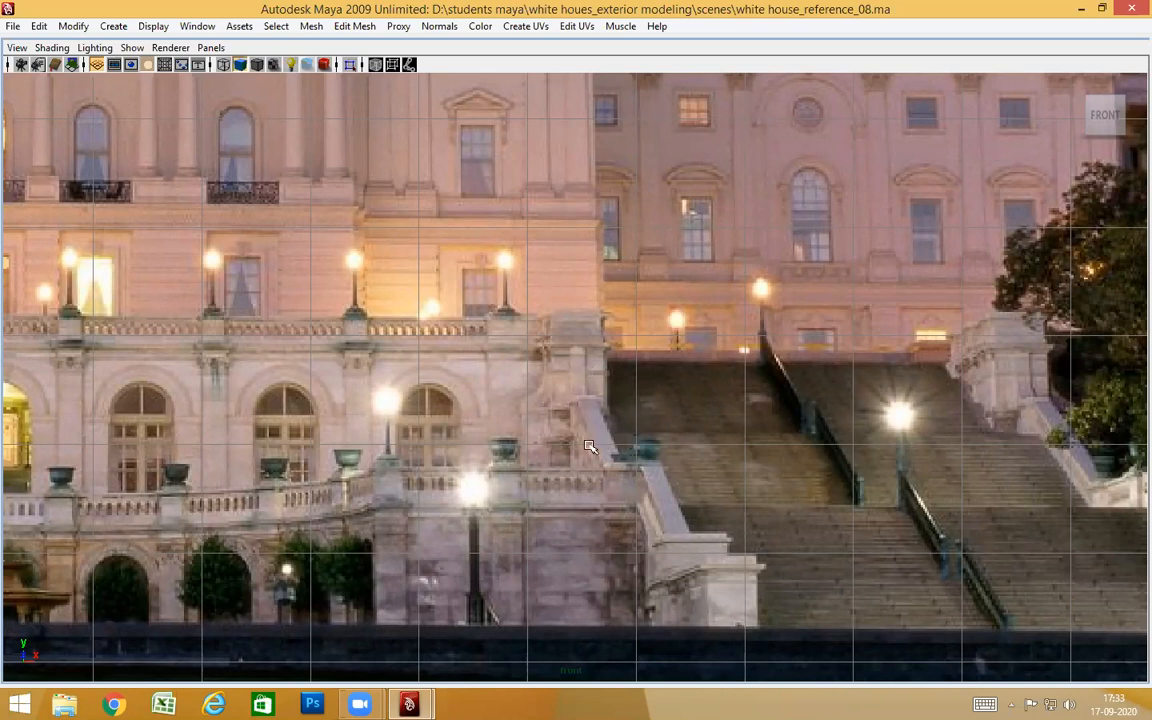
right_click_drag(985, 504, 1145, 500, "alt")
middle_click_drag(601, 485, 599, 463, "alt")
right_click_drag(587, 469, 529, 479, "alt")
middle_click_drag(459, 479, 748, 471, "alt")
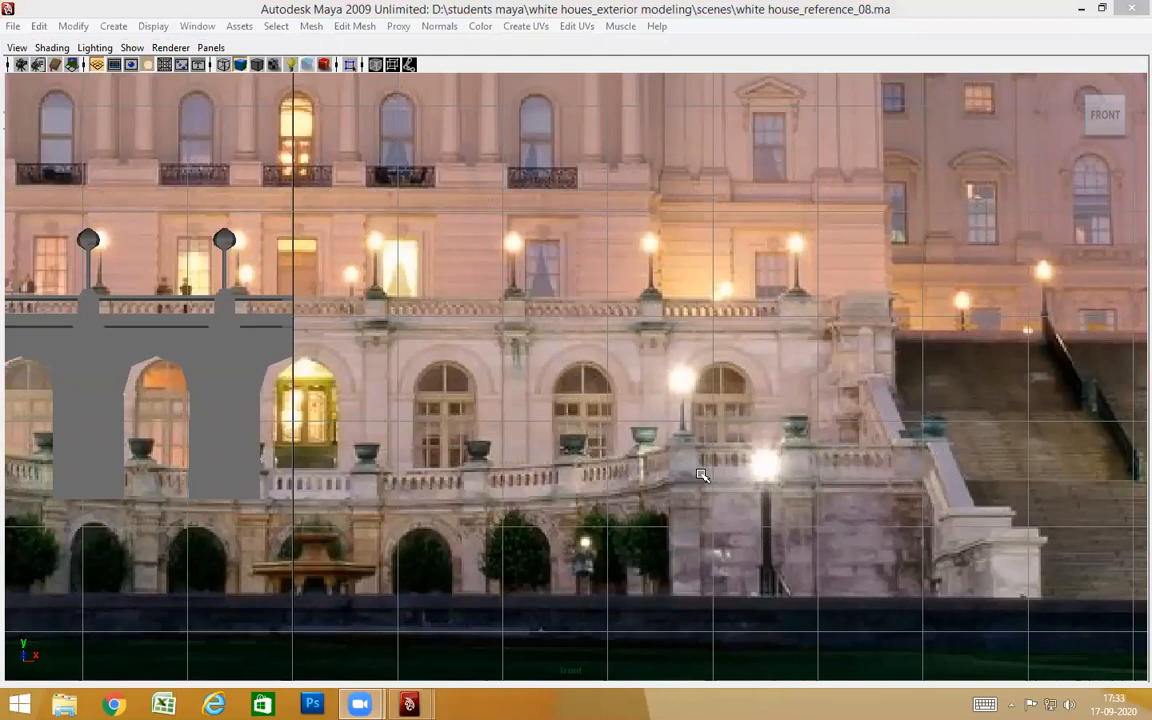
scroll(579, 438, "up", 5)
middle_click_drag(970, 441, 637, 462, "alt")
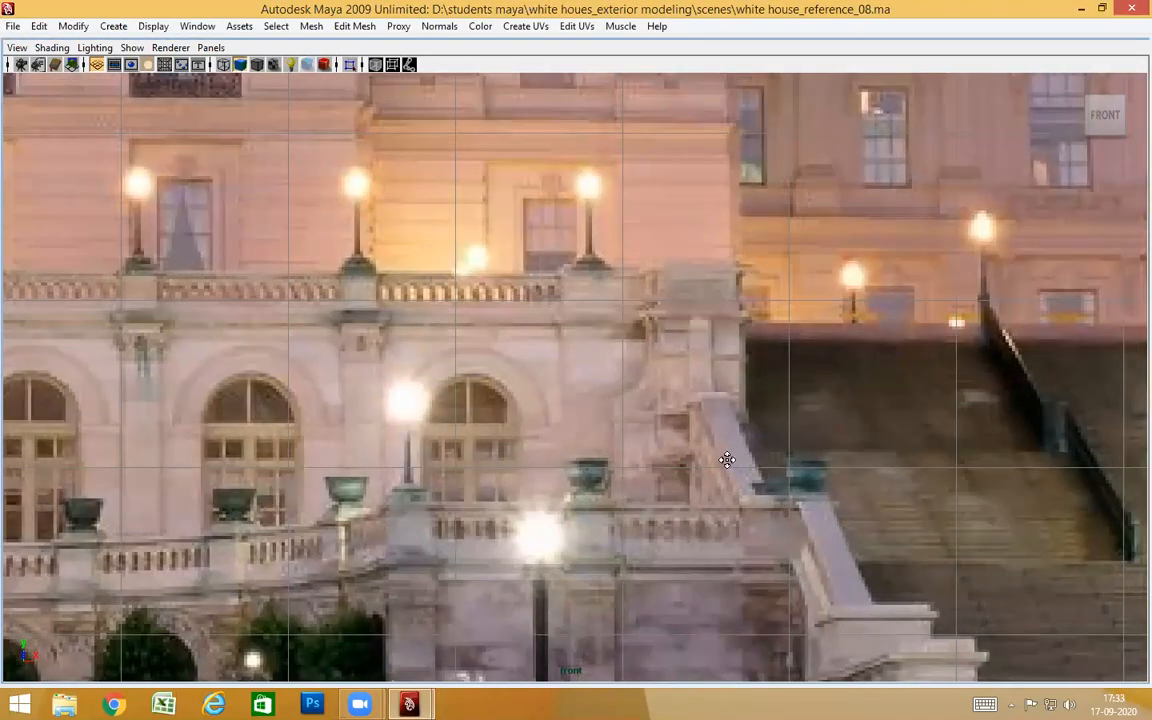
scroll(725, 460, "up", 1)
middle_click_drag(680, 420, 650, 379, "alt")
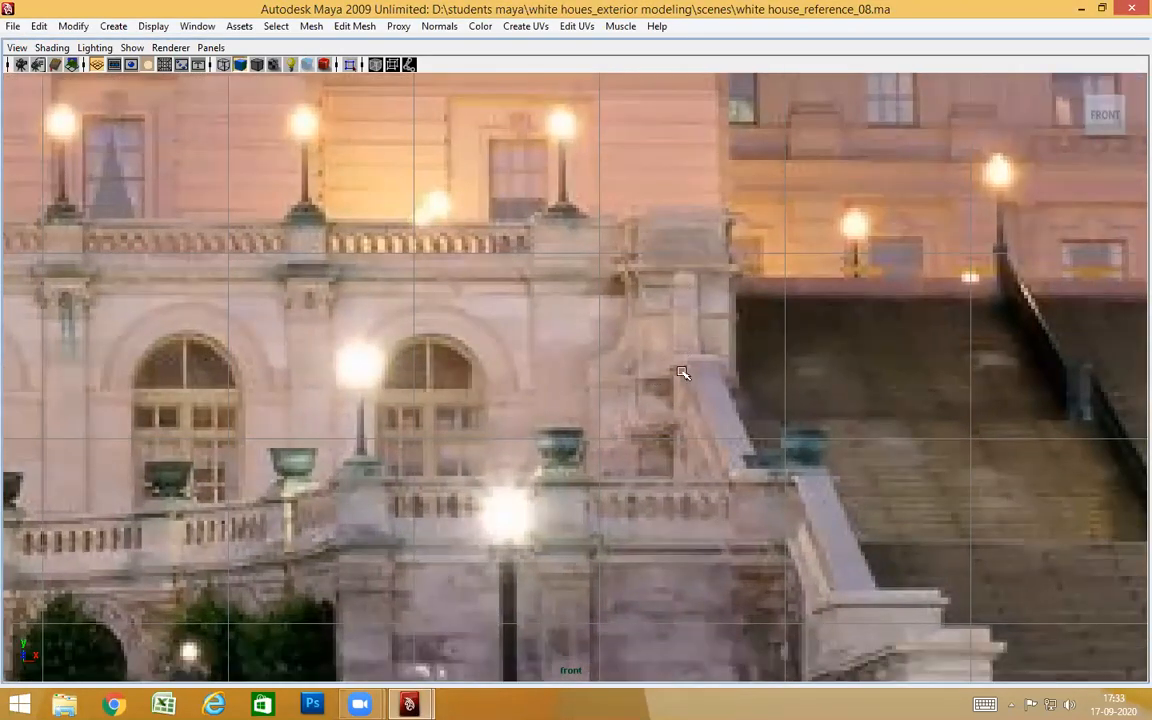
Study the end wall, both stair flights and their sloping side walls on the reference image in the front view
middle_click_drag(680, 467, 726, 289, "alt")
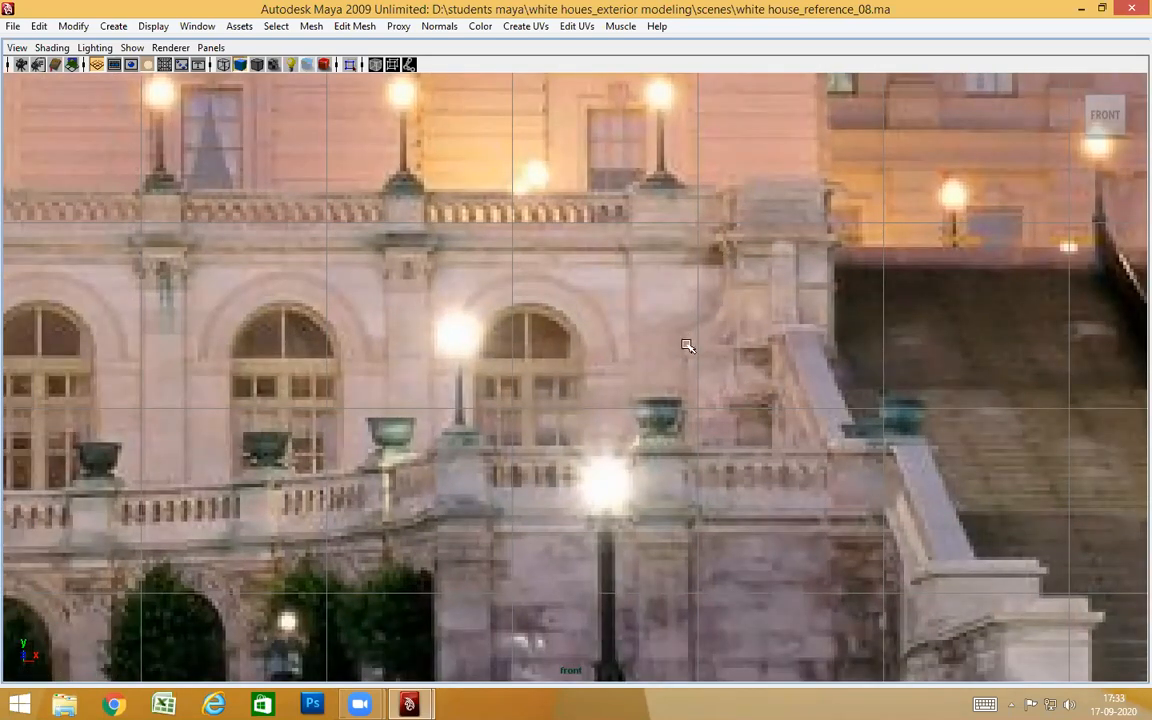
middle_click_drag(692, 445, 694, 324, "alt")
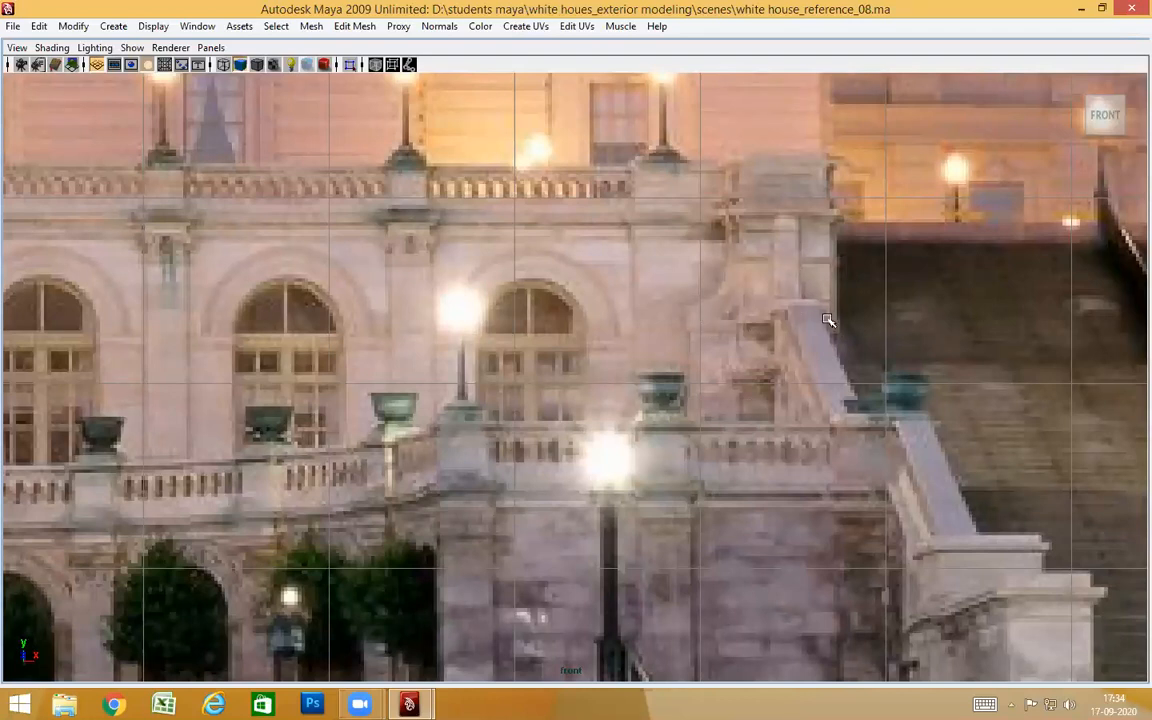
scroll(625, 300, "down", 5)
middle_click_drag(936, 332, 631, 332, "alt")
right_click_drag(631, 332, 858, 360, "alt")
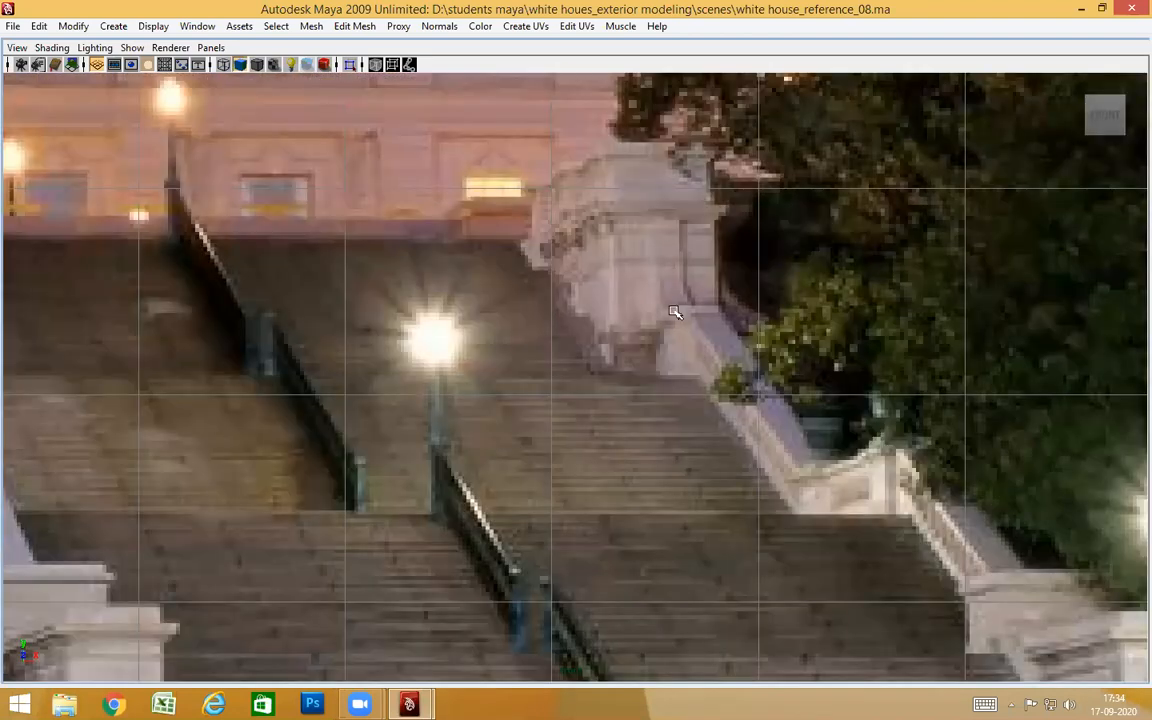
right_click_drag(747, 327, 669, 313, "alt")
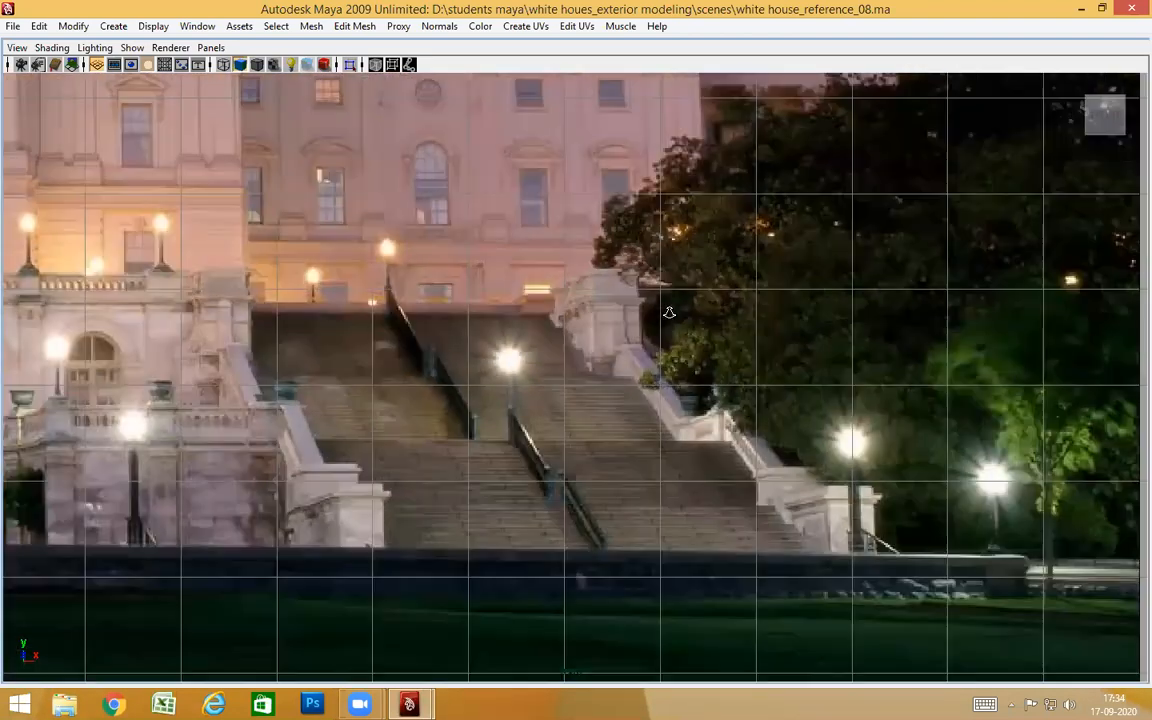
middle_click_drag(674, 380, 898, 411, "alt")
scroll(898, 411, "up", 2)
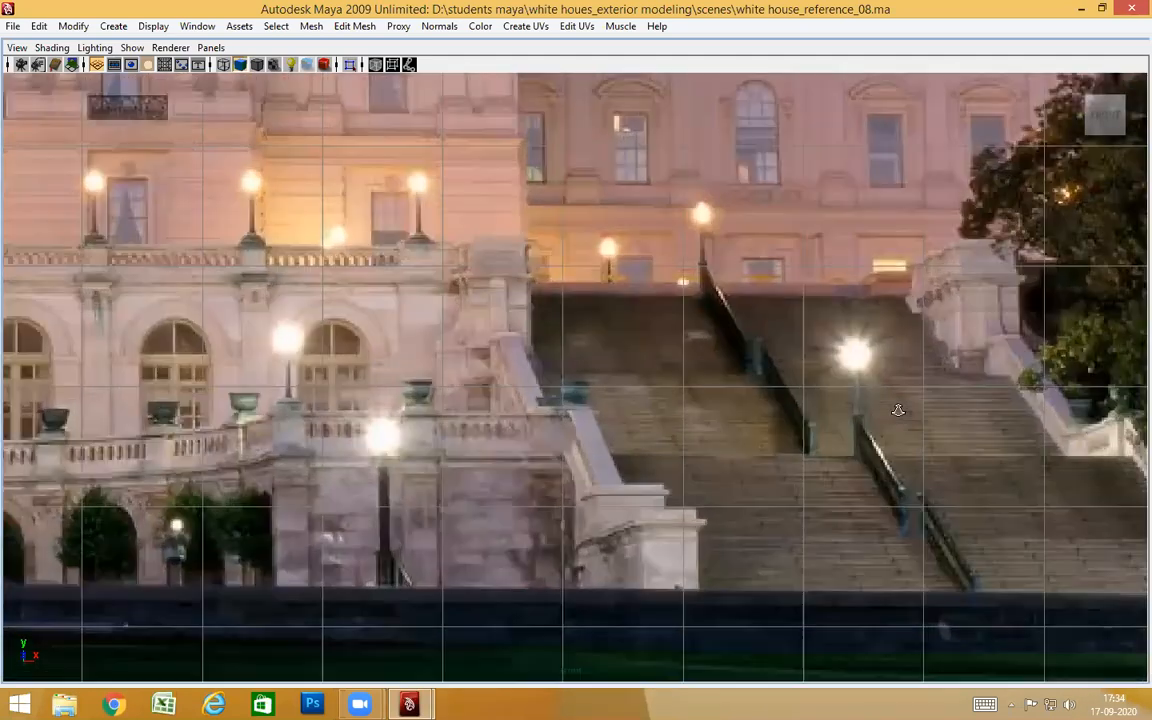
scroll(842, 410, "up", 2)
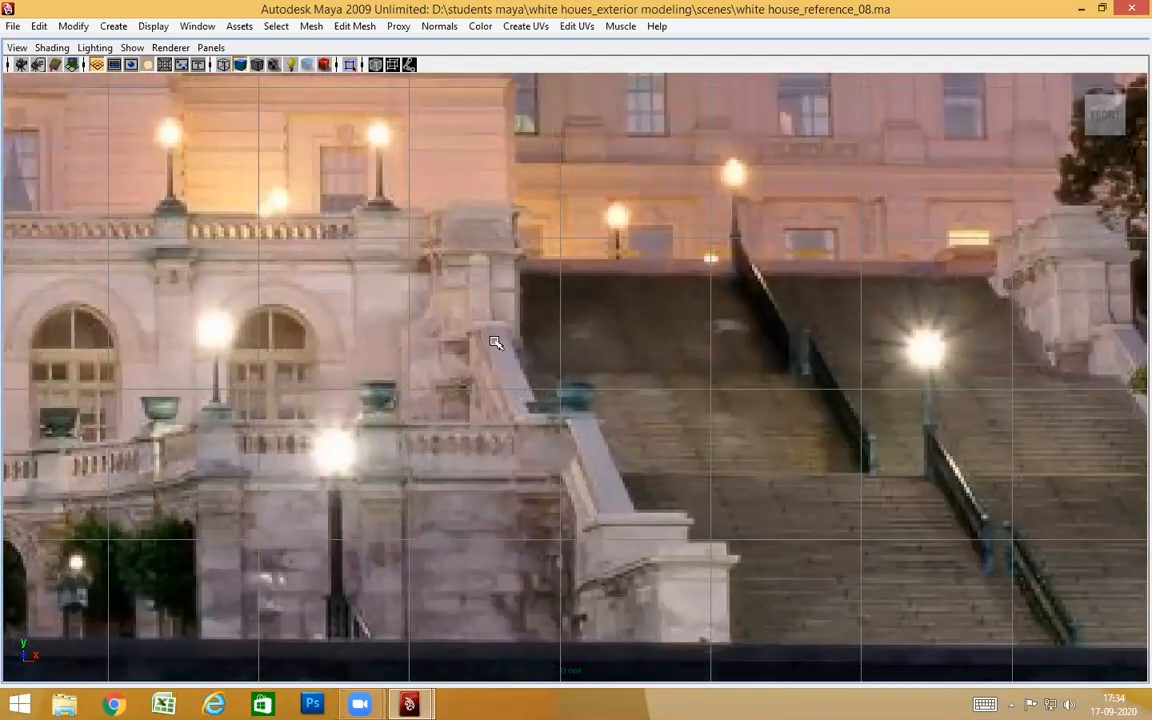
scroll(771, 347, "down", 2)
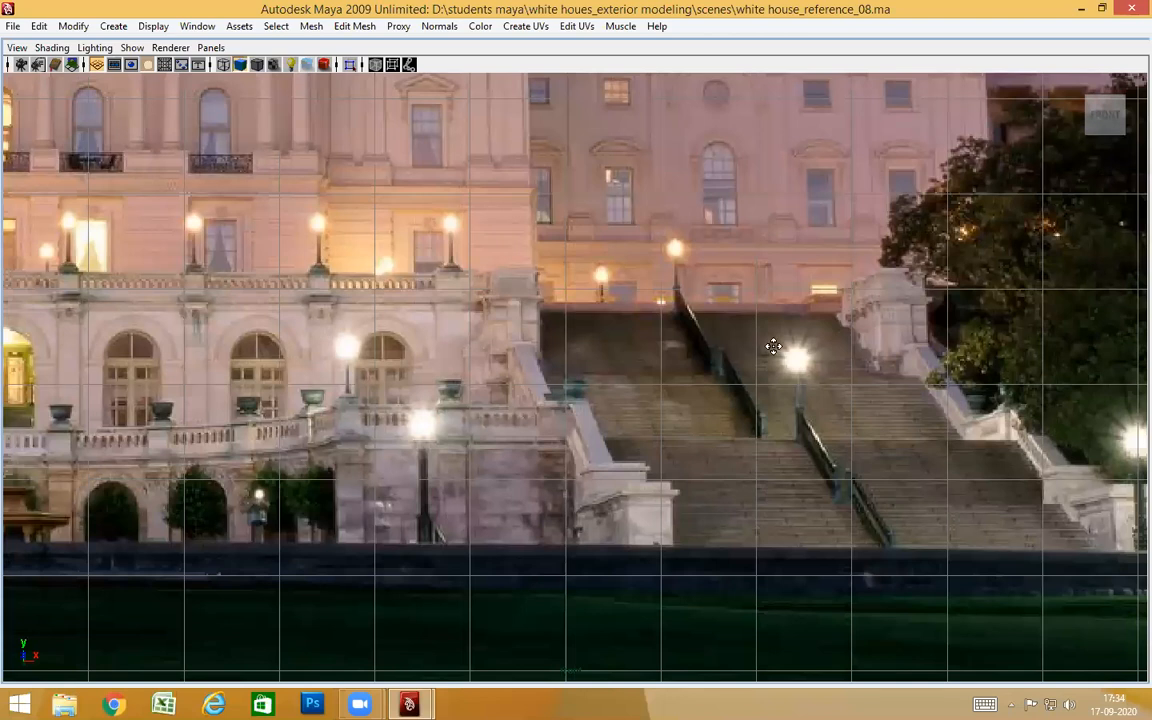
scroll(918, 373, "up", 3)
scroll(918, 373, "up", 1)
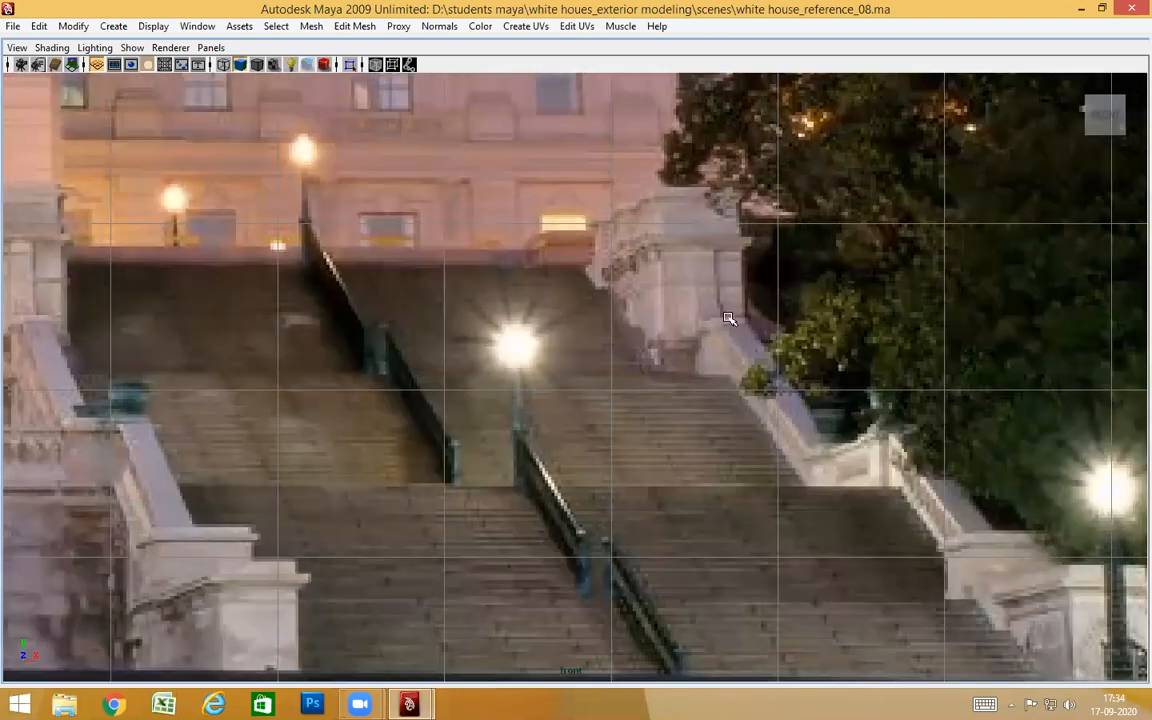
middle_click_drag(502, 428, 866, 426, "alt")
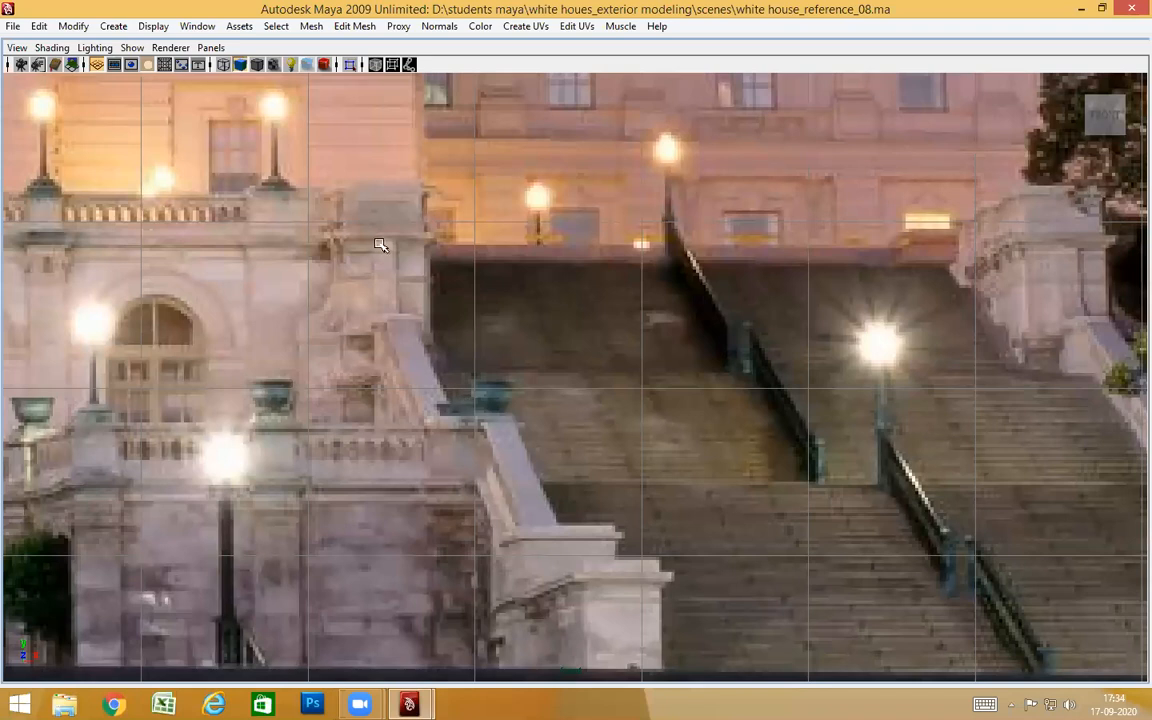
middle_click_drag(430, 389, 649, 359, "alt")
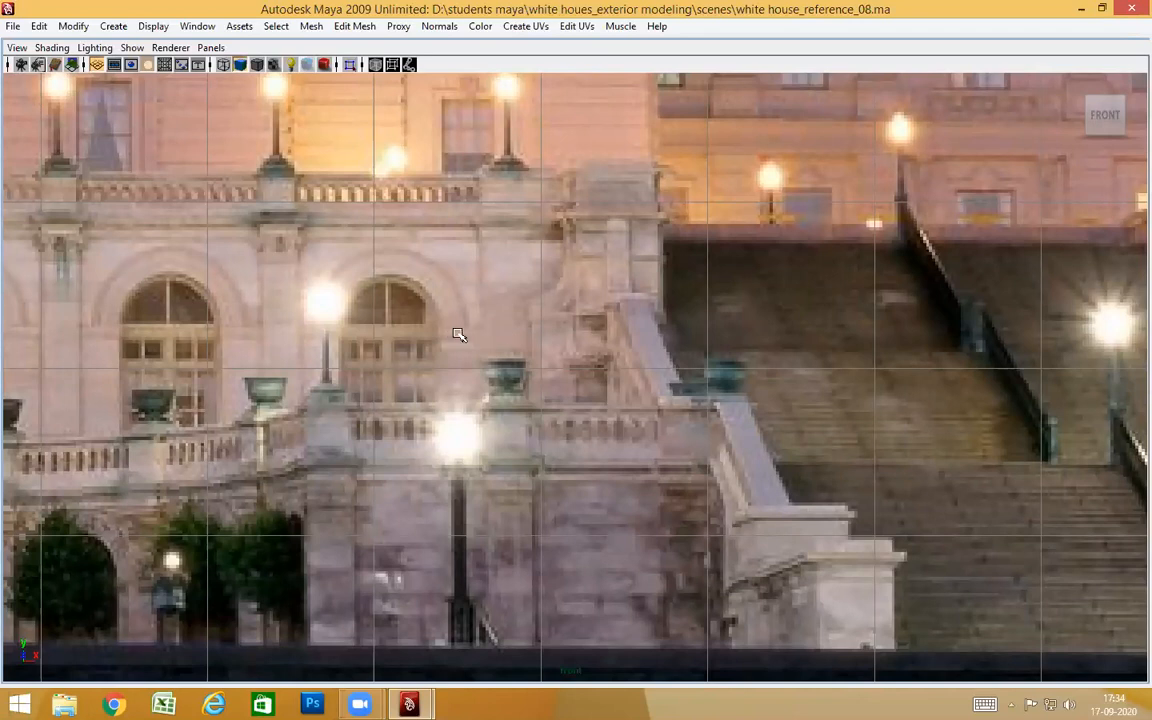
middle_click_drag(296, 438, 795, 447, "alt")
Inspect the arcade's arched wall and its squared end pillar up close from several sides in the perspective view
key("space")
left_click_drag(609, 416, 608, 365)
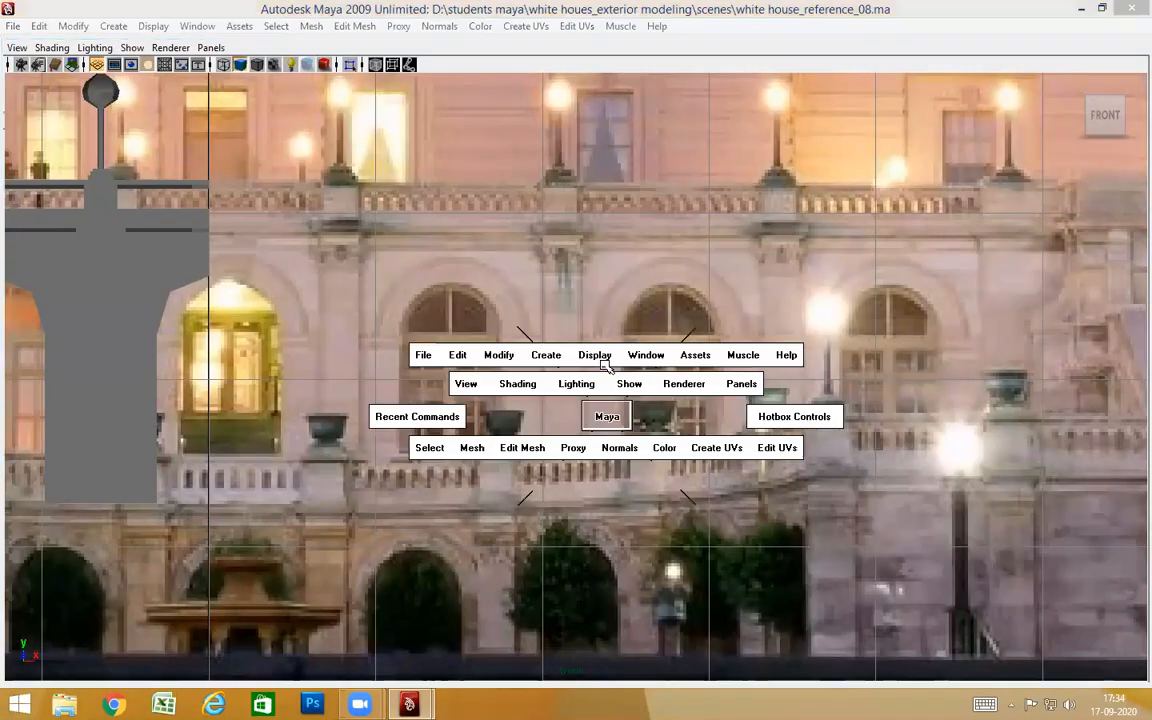
middle_click_drag(549, 426, 583, 289, "alt")
scroll(455, 396, "up", 5)
left_click(433, 354)
middle_click_drag(501, 440, 774, 436, "alt")
left_click_drag(774, 436, 620, 436, "alt")
middle_click_drag(620, 436, 774, 424, "alt")
scroll(774, 424, "up", 2)
left_click_drag(752, 420, 571, 381, "alt")
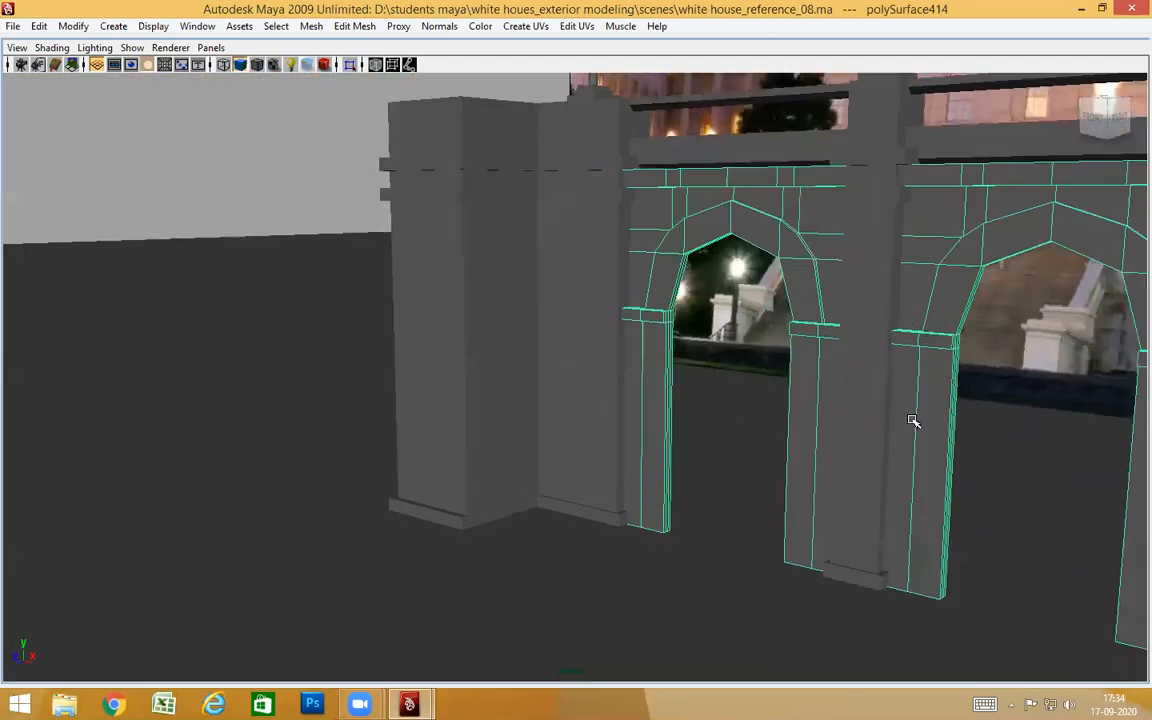
scroll(771, 444, "up", 5)
left_click_drag(772, 444, 723, 444, "alt")
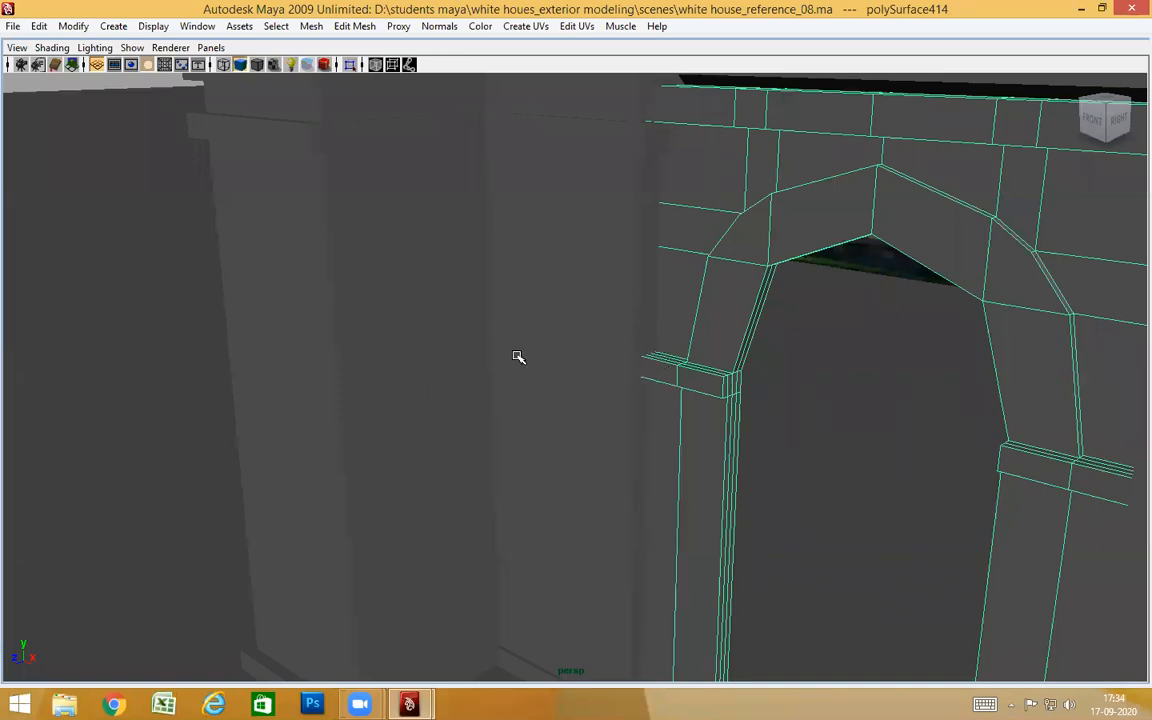
scroll(557, 380, "down", 5)
left_click_drag(557, 380, 728, 370, "alt")
middle_click_drag(728, 370, 650, 381, "alt")
scroll(650, 381, "up", 2)
left_click_drag(650, 381, 570, 381, "alt")
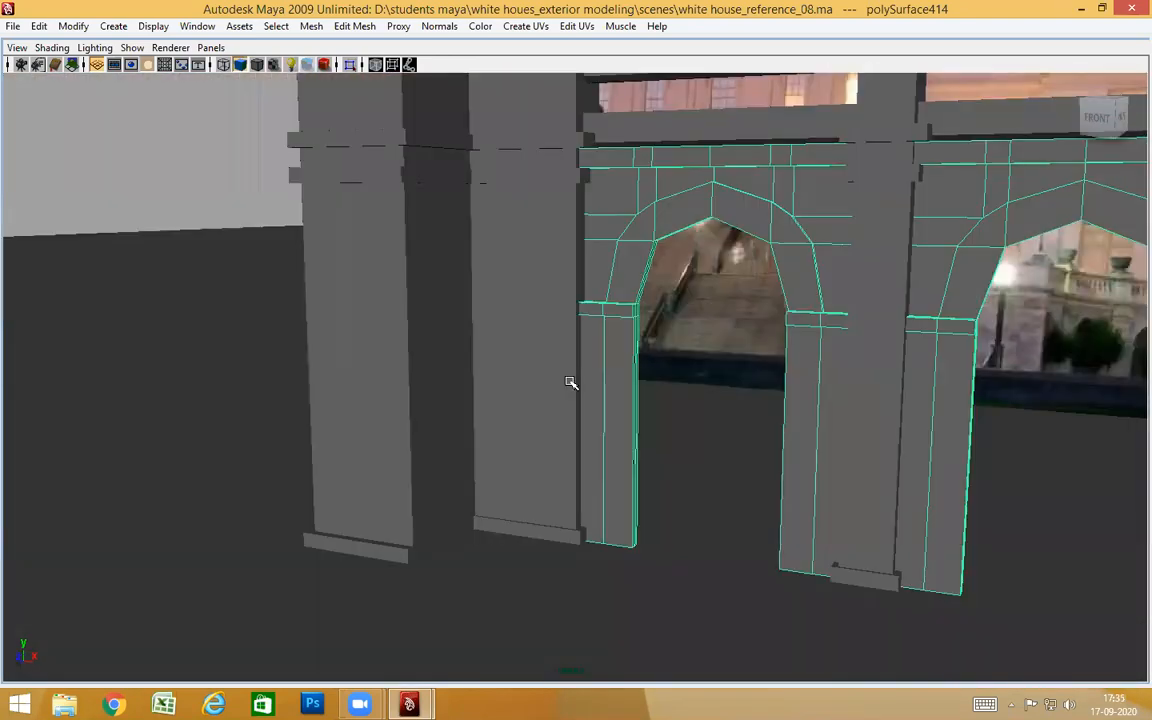
Move the side face of the end pillar's base block that faces the arches outward along the arcade, slightly past the pillar
left_click_drag(652, 447, 864, 390, "alt")
middle_click_drag(821, 380, 766, 382, "alt")
left_click_drag(390, 455, 771, 489, "alt")
left_click(795, 492)
left_click_drag(866, 512, 650, 404, "alt")
right_click_drag(650, 402, 654, 414)
left_click_drag(714, 452, 699, 450, "alt")
left_click(642, 400)
left_click_drag(655, 403, 742, 406, "alt")
right_click_drag(742, 406, 789, 424, "alt")
middle_click_drag(789, 424, 760, 474, "alt")
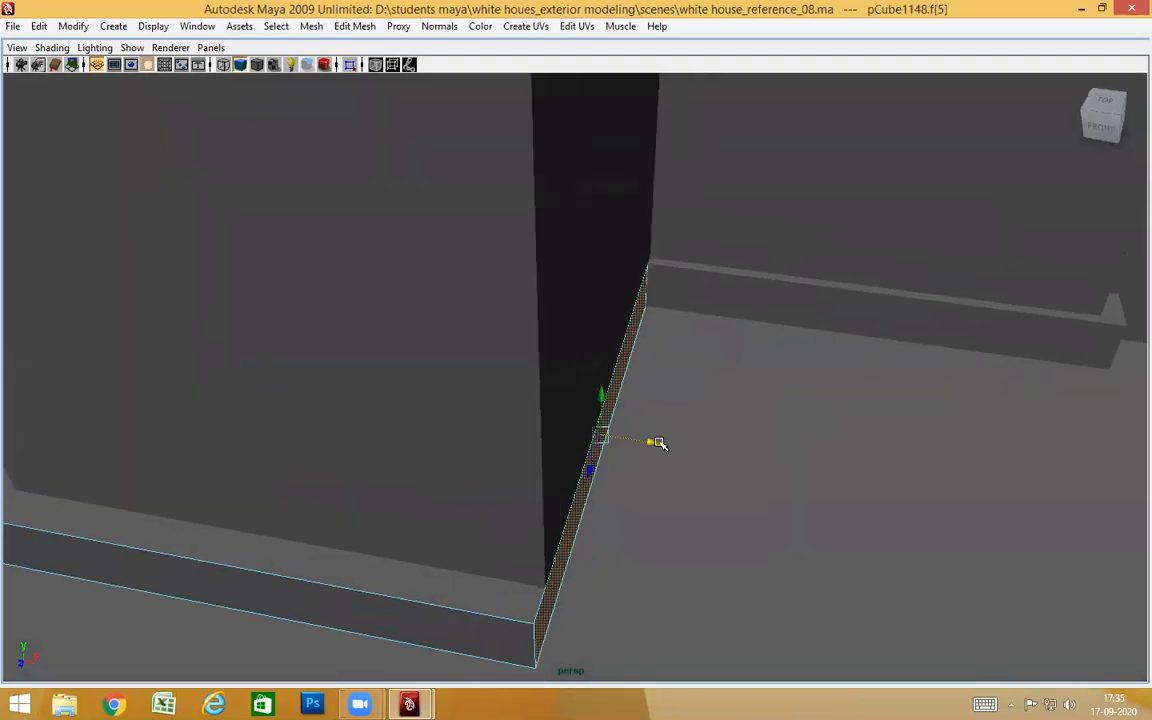
left_click_drag(658, 441, 781, 365)
left_click_drag(781, 243, 668, 350, "alt")
right_click_drag(665, 350, 717, 322)
left_click_drag(717, 322, 918, 278, "alt")
left_click_drag(832, 383, 748, 448, "alt")
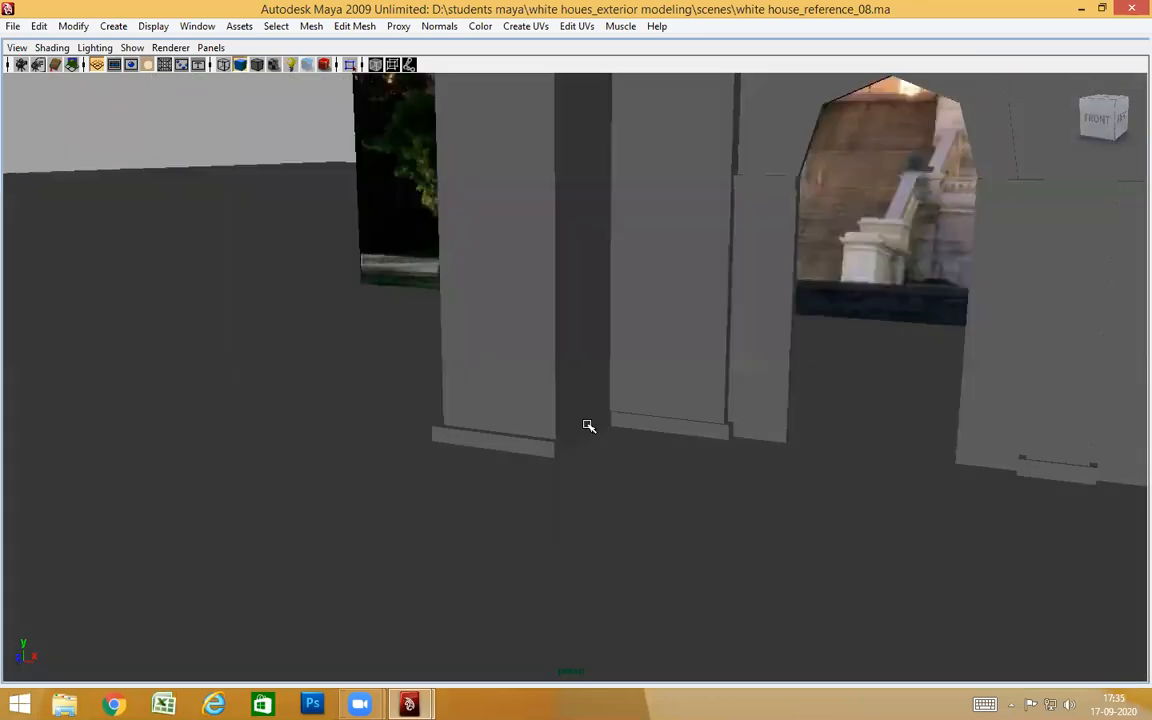
Reselect the end pillar's base block and place a duplicate of it beside the pillar, in front of the first arch's support
key("ctrl+z")
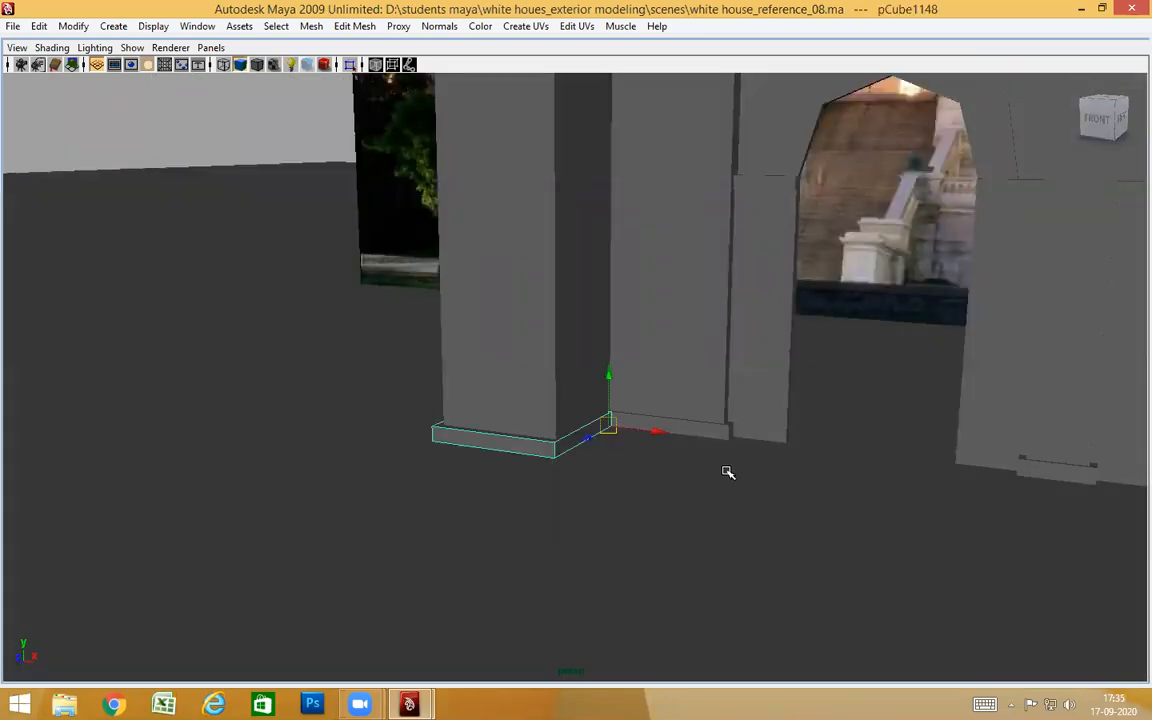
left_click_drag(768, 410, 687, 481, "alt")
left_click_drag(812, 501, 728, 463, "alt")
Raise the top face of the duplicated base block to the height where the arches spring
right_click_drag(522, 551, 514, 412)
left_click(520, 572)
left_click(518, 565)
left_click(595, 612)
left_click_drag(595, 612, 470, 565, "alt")
left_click(492, 527)
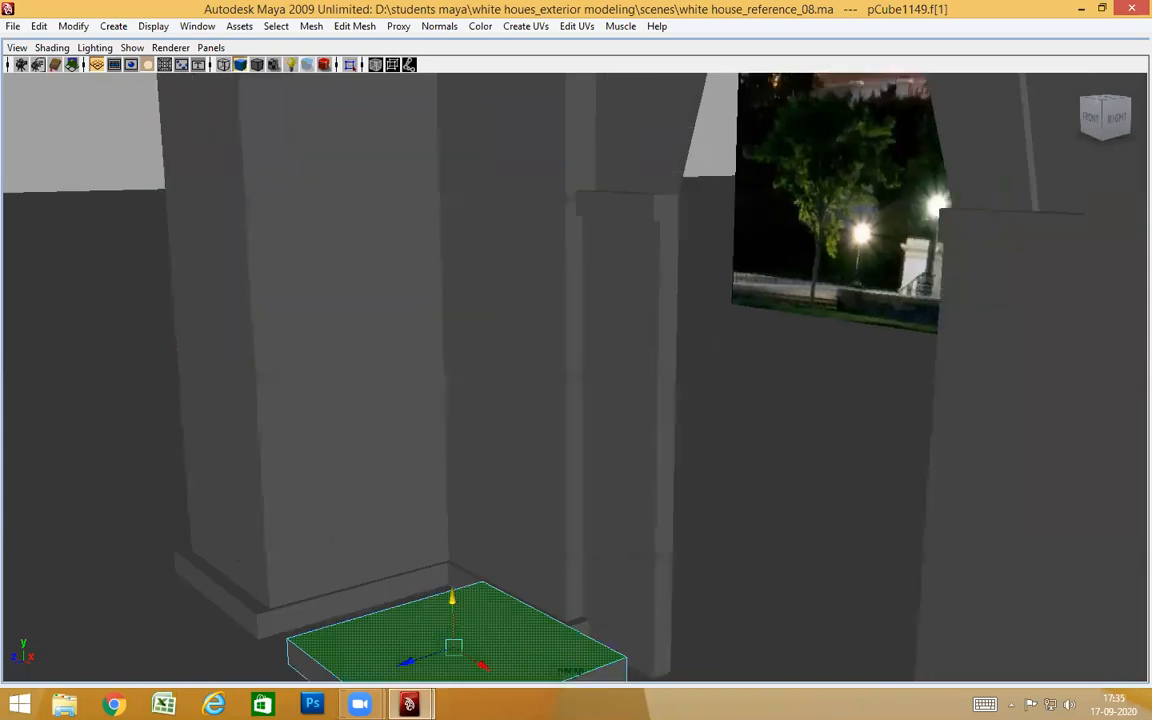
scroll(736, 458, "up", 10)
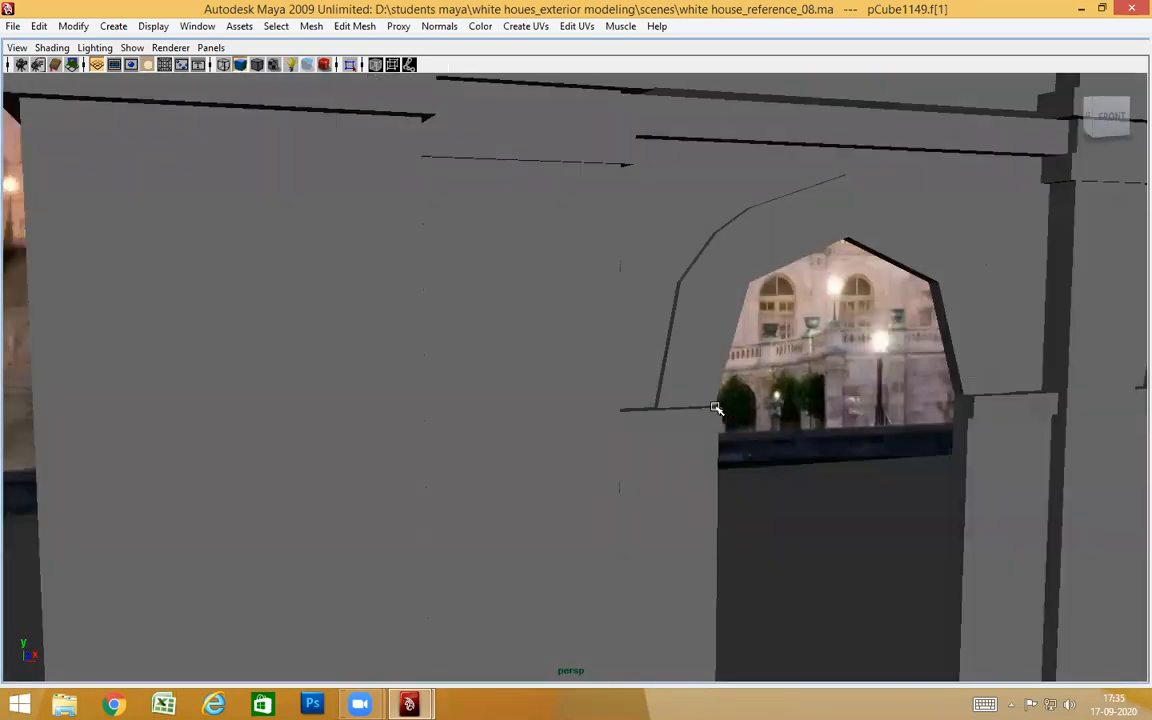
scroll(716, 409, "down", 10)
left_click_drag(838, 496, 805, 483, "alt")
scroll(972, 517, "down", 10)
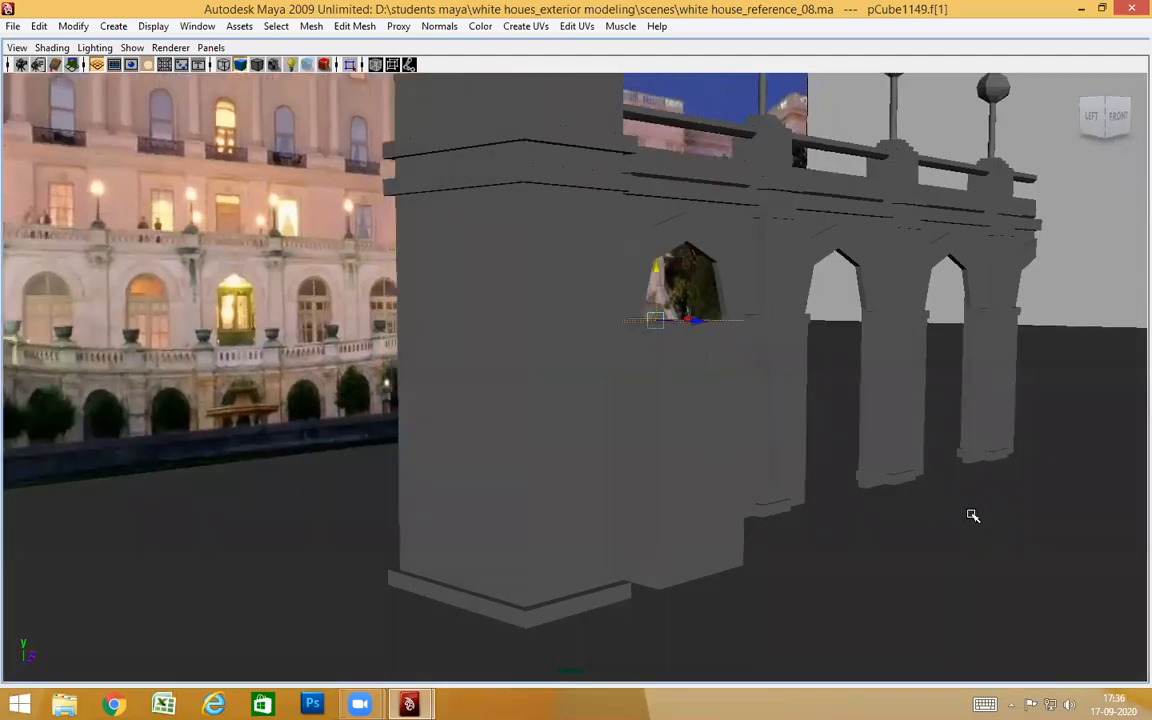
left_click(1041, 296)
Compare the arcade and the new tall block with the reference building in the perspective view
left_click_drag(1041, 296, 743, 501, "alt")
scroll(638, 514, "up", 8)
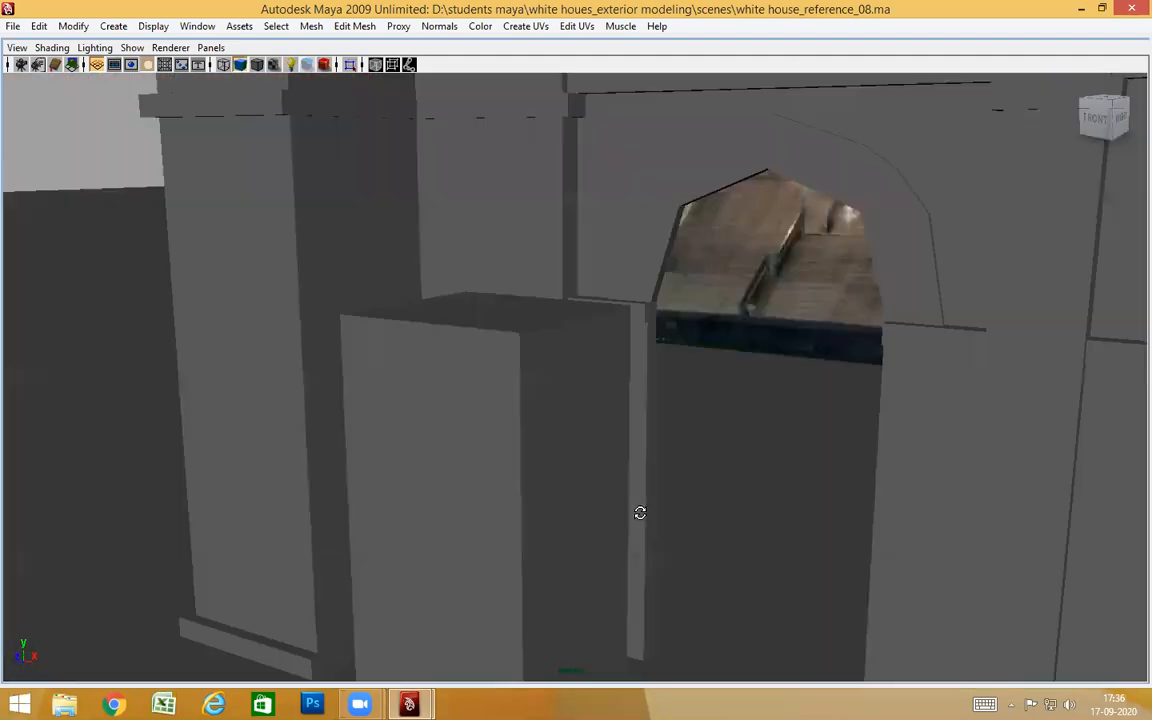
scroll(706, 482, "down", 8)
left_click_drag(324, 370, 780, 260, "alt")
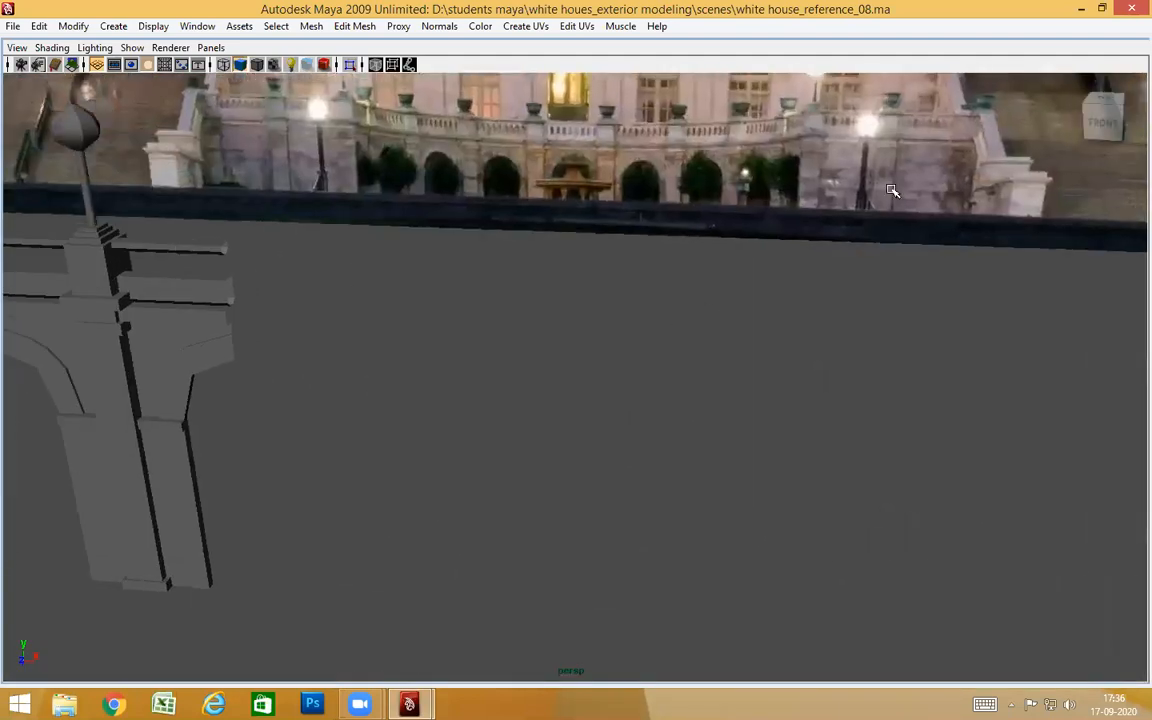
left_click_drag(990, 153, 854, 291, "alt")
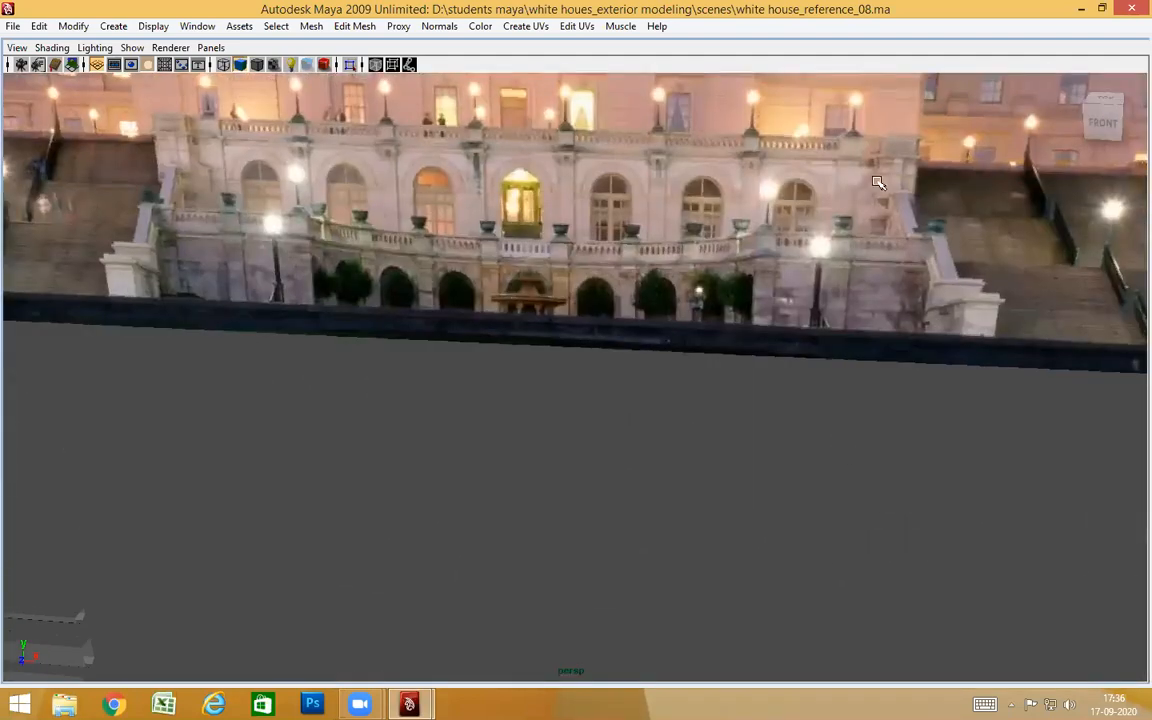
left_click_drag(450, 509, 905, 442, "alt")
scroll(751, 434, "up", 3)
left_click_drag(751, 434, 746, 472, "alt")
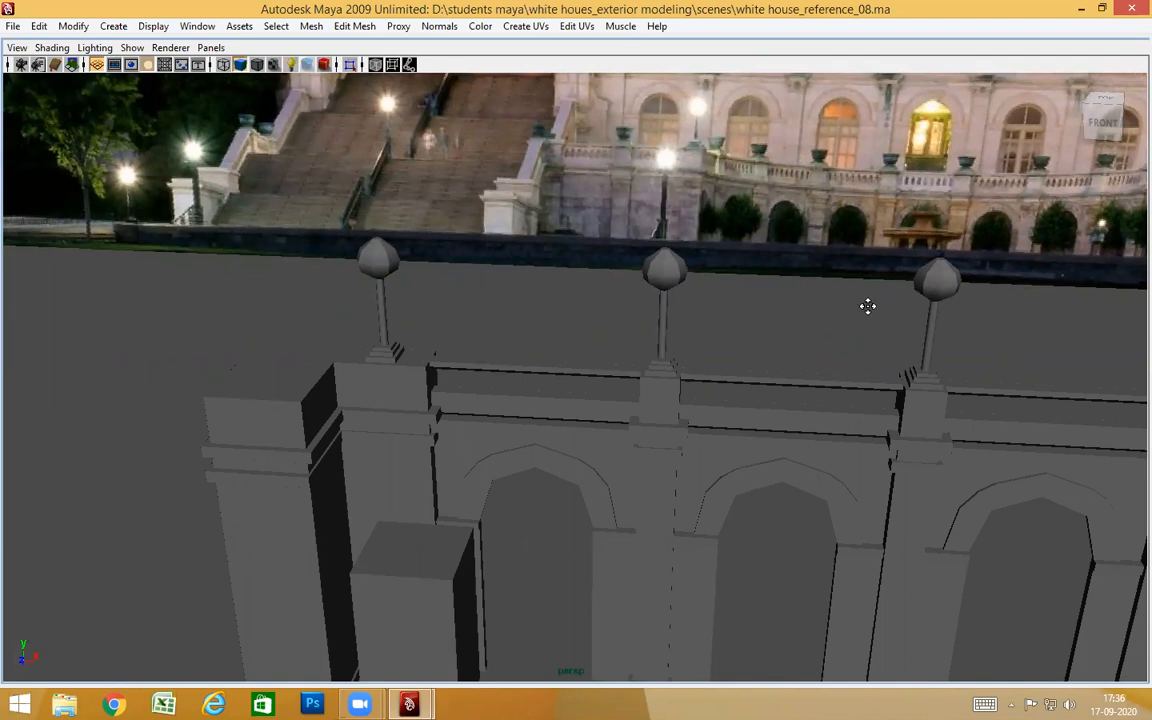
middle_click_drag(868, 306, 557, 350, "alt")
Examine the reference wall corner beside the stairs in the front view, and review the arcade against it in perspective
key("space")
left_click_drag(844, 317, 848, 345)
middle_click_drag(466, 303, 737, 342, "alt")
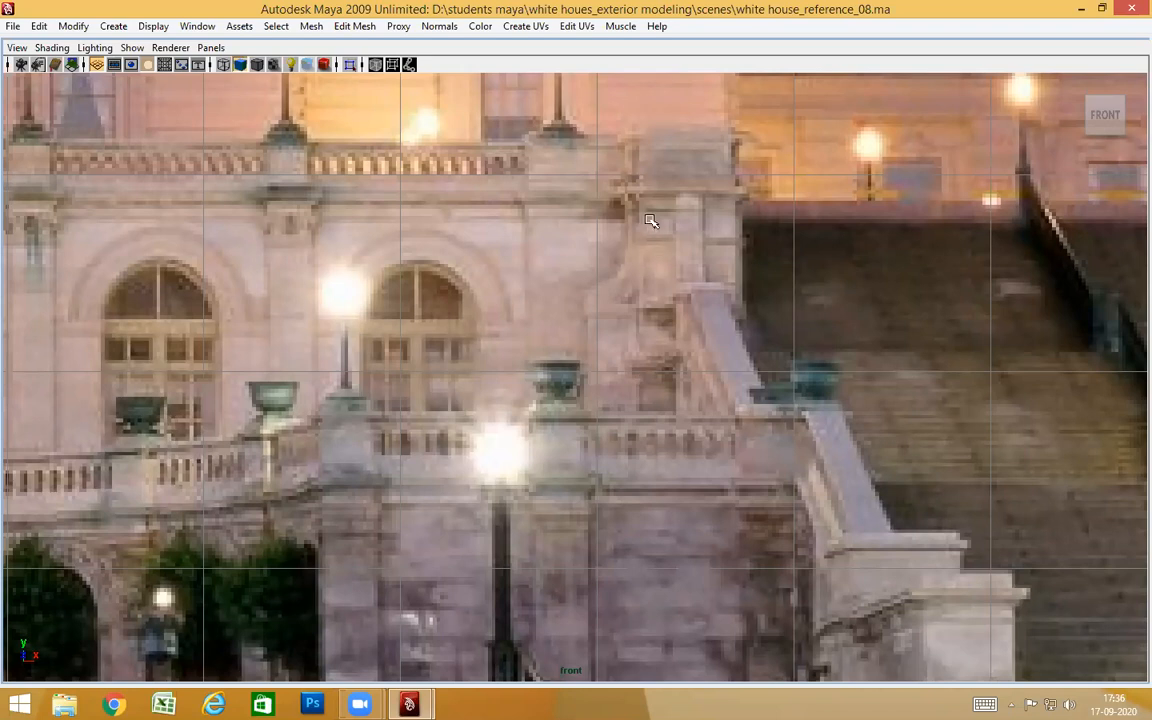
middle_click_drag(215, 455, 743, 460, "alt")
key("space")
left_click_drag(636, 446, 634, 412)
left_click_drag(561, 489, 565, 499, "alt")
middle_click_drag(602, 509, 712, 550, "alt")
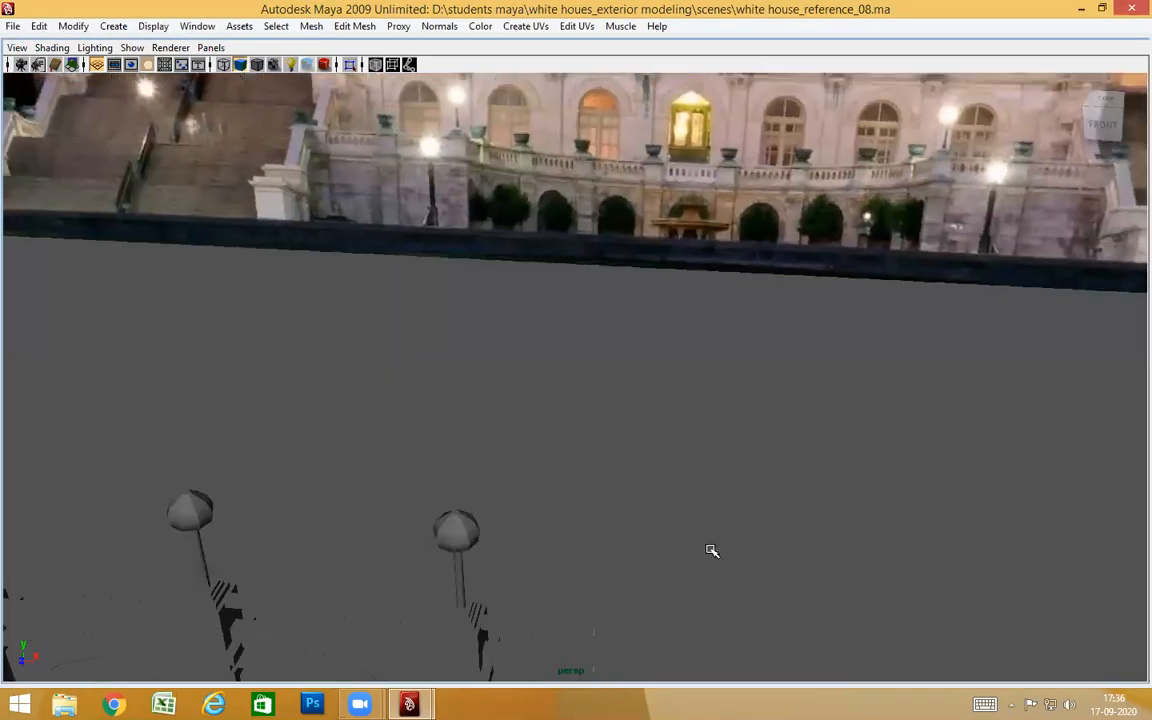
left_click_drag(712, 550, 705, 530, "alt")
middle_click_drag(608, 497, 650, 436, "alt")
left_click_drag(646, 527, 630, 527, "alt")
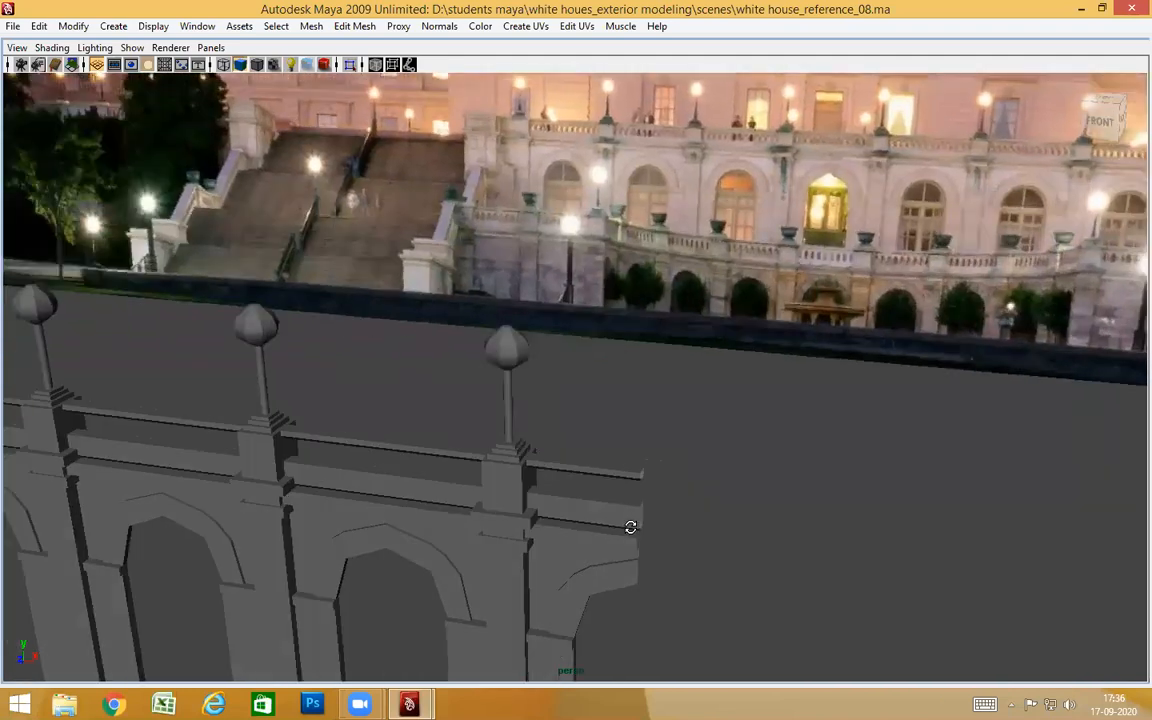
middle_click_drag(672, 636, 699, 548, "alt")
scroll(721, 560, "up", 3)
middle_click_drag(785, 557, 1135, 435, "alt")
middle_click_drag(419, 460, 960, 462, "alt")
scroll(777, 465, "down", 3)
Scale all vertices of the new tall block down along the depth axis to make it shallower
left_click_drag(777, 465, 414, 440, "alt")
left_click(773, 494)
right_click_drag(414, 440, 536, 426, "alt")
right_click_drag(577, 368, 536, 369)
right_click_drag(655, 553, 520, 520, "alt")
left_click_drag(423, 284, 812, 650)
left_click_drag(708, 520, 630, 493, "alt")
right_click_drag(630, 493, 635, 512, "alt")
key("r")
left_click_drag(702, 490, 624, 460, "alt")
left_click_drag(660, 526, 660, 544, "alt")
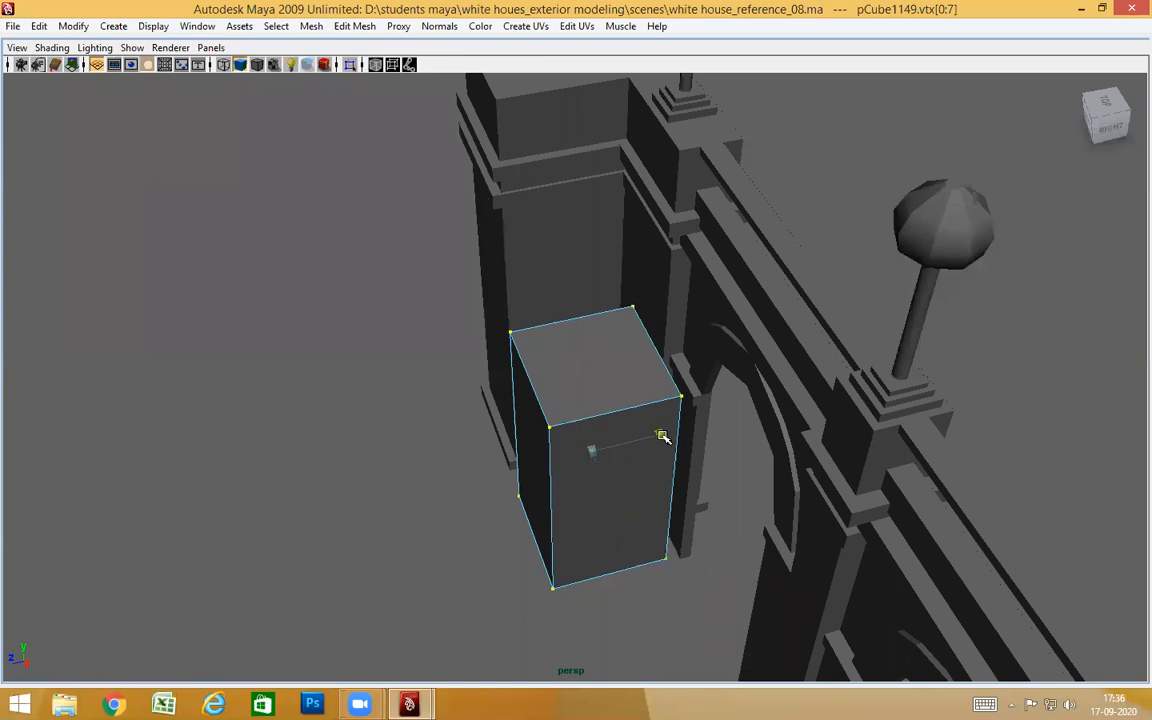
left_click_drag(663, 437, 649, 438)
left_click_drag(628, 441, 897, 546)
Examine the reference's last arches, end pier and recessed wall beside the stair in the front view
middle_click_drag(615, 610, 615, 611, "alt")
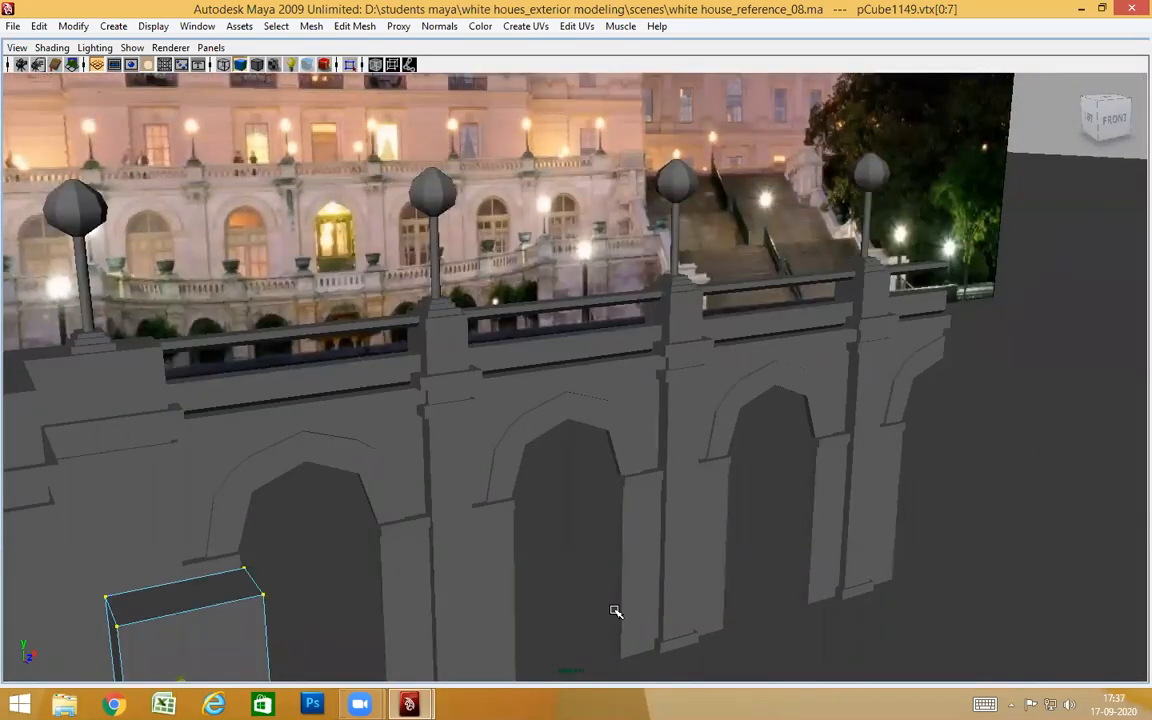
middle_click_drag(730, 501, 44, 597, "alt")
key("space")
left_click_drag(572, 437, 590, 471)
middle_click_drag(750, 452, 100, 445, "alt")
right_click_drag(673, 447, 437, 424, "alt")
right_click_drag(578, 436, 590, 445, "alt")
middle_click_drag(533, 384, 738, 417, "alt")
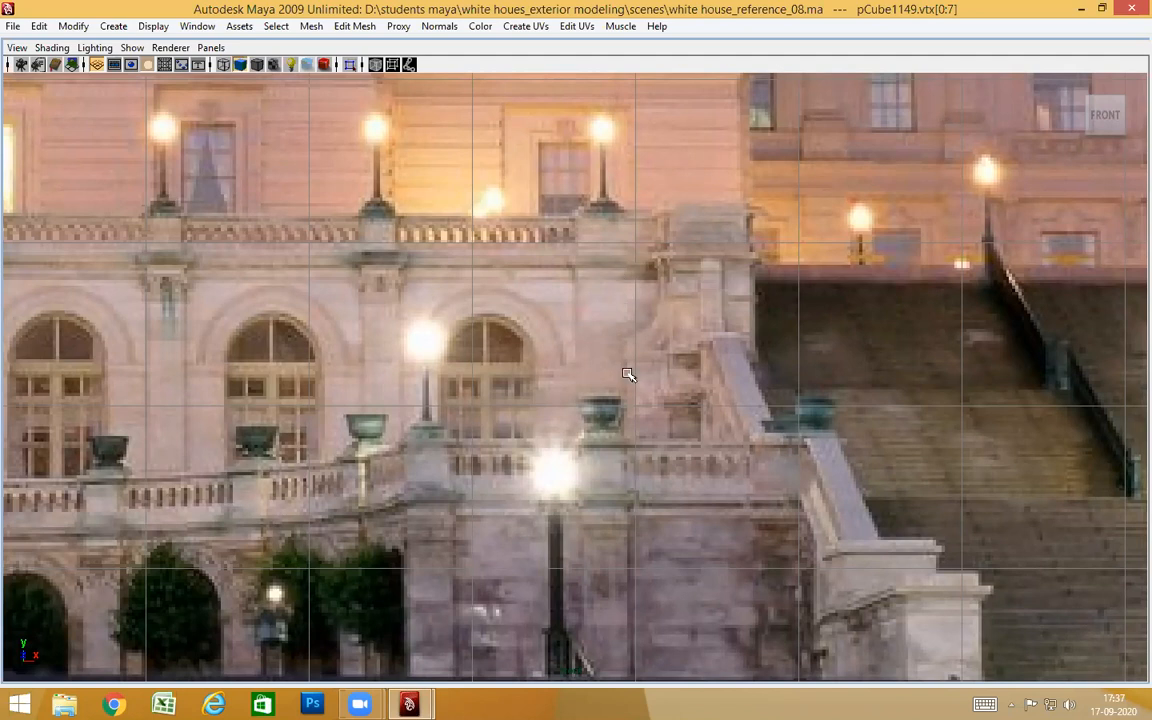
middle_click_drag(619, 381, 753, 352, "alt")
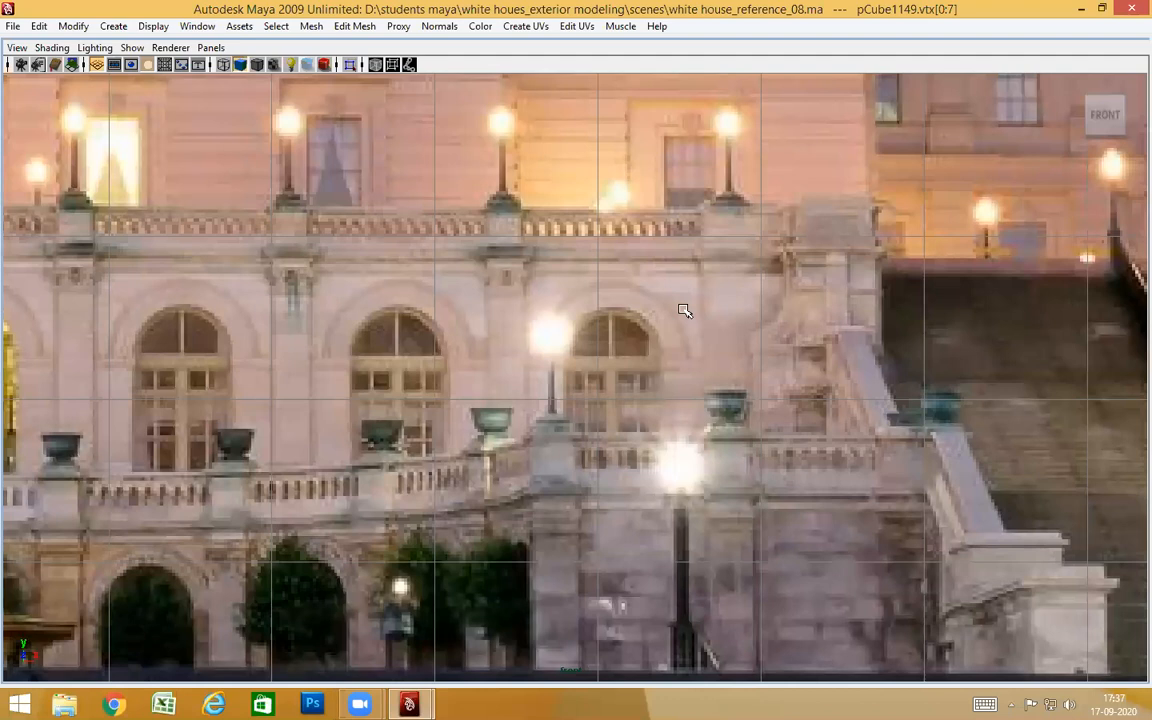
Check the shallower block and the end pillar against the reference image in the perspective view
middle_click_drag(387, 446, 957, 433, "alt")
key("space")
left_click_drag(805, 433, 805, 401)
left_click_drag(758, 481, 857, 438, "alt")
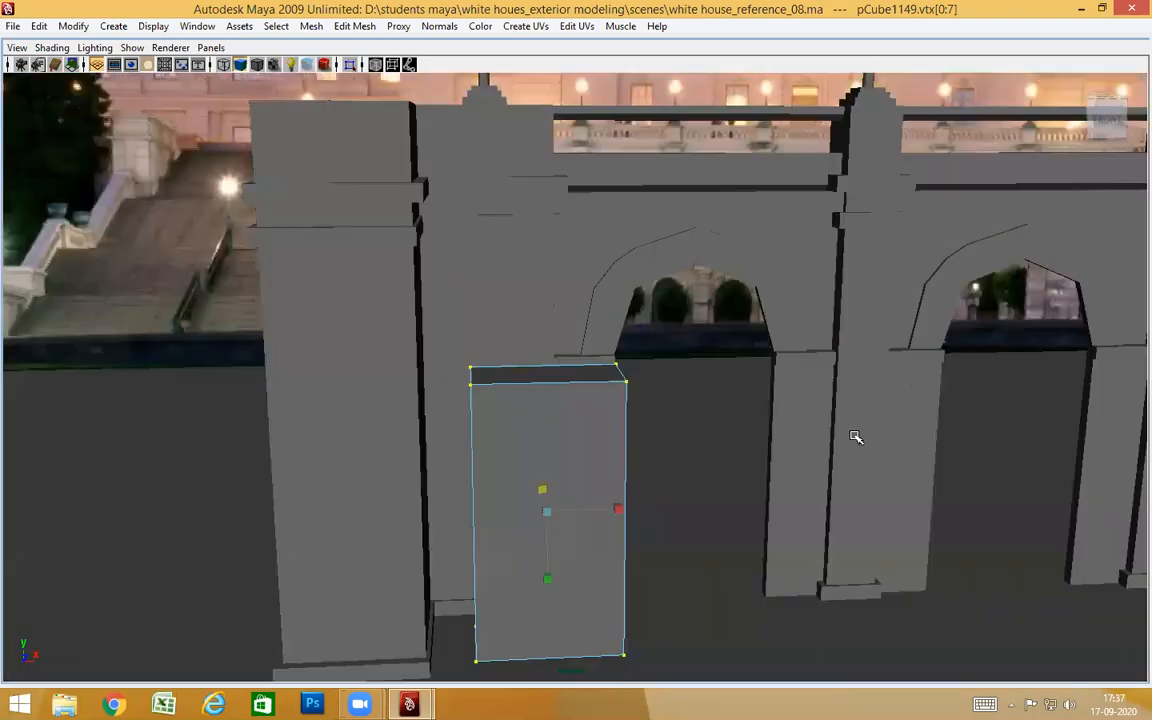
right_click_drag(1048, 366, 735, 377, "alt")
middle_click_drag(735, 377, 249, 381, "alt")
right_click_drag(725, 298, 1010, 250, "alt")
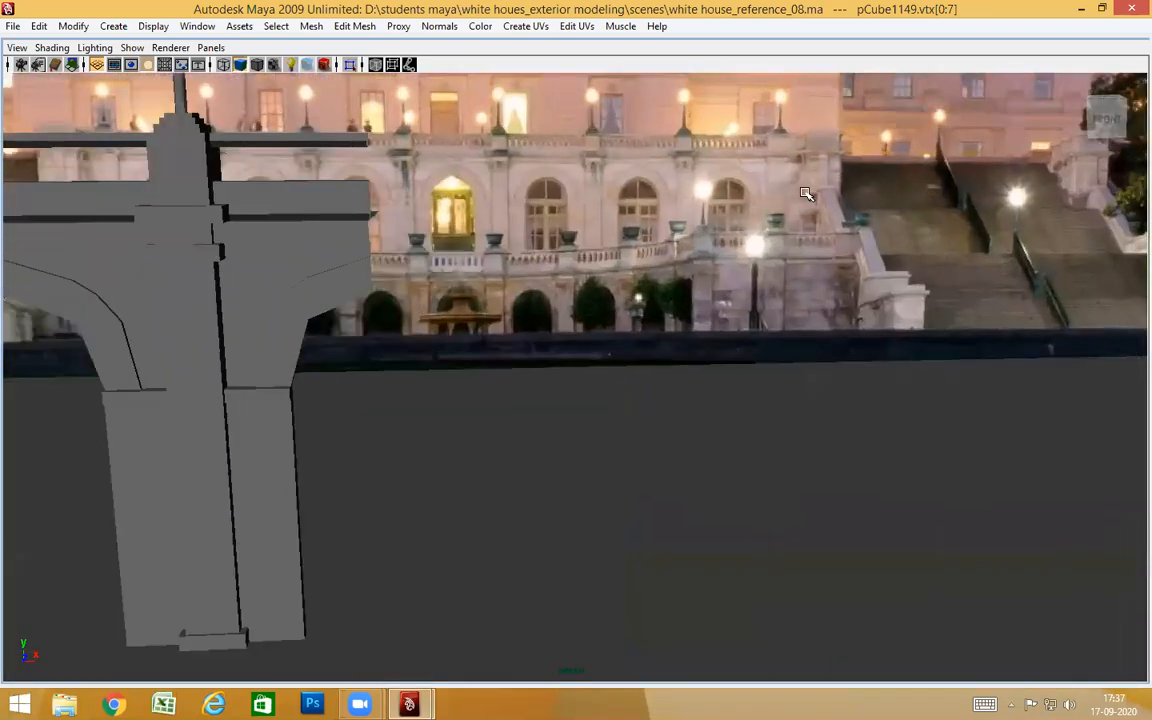
middle_click_drag(1135, 318, 1142, 320, "alt")
middle_click_drag(555, 452, 1000, 432, "alt")
left_click_drag(563, 541, 545, 475, "alt")
Return the shallow block to object selection and snap its pivot to its rear bottom corner nearest the end pillar
right_click_drag(543, 377, 605, 352)
left_click_drag(611, 555, 571, 584, "alt")
left_click_drag(641, 509, 633, 484, "alt")
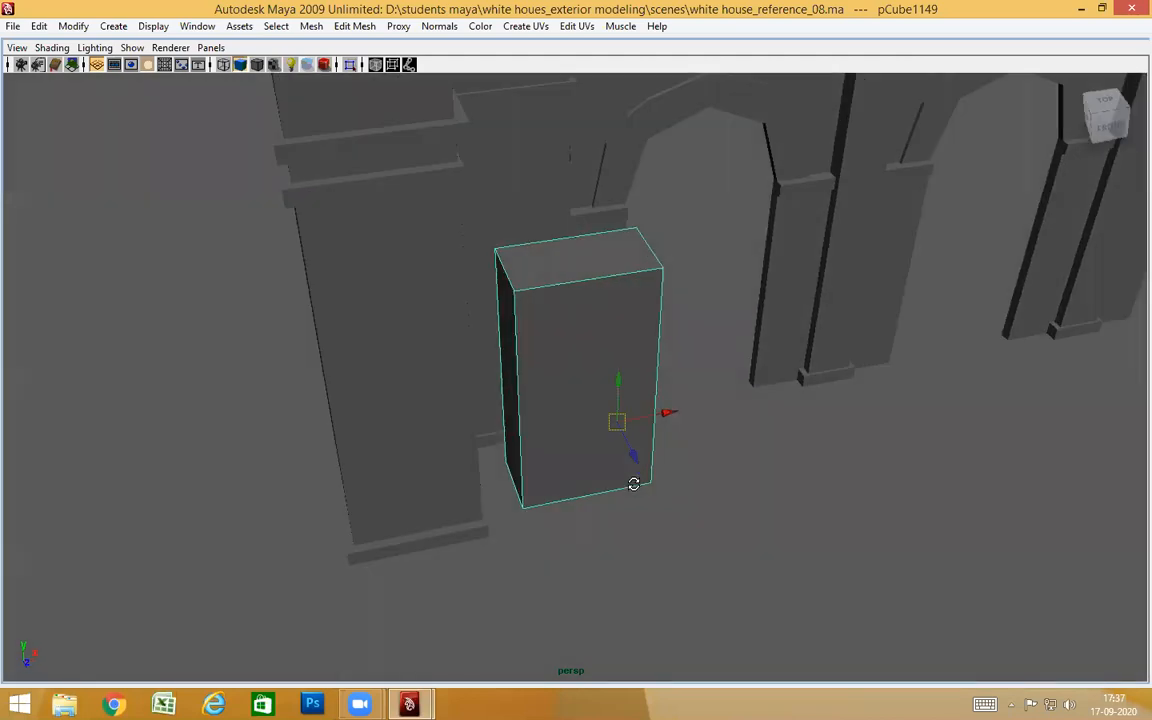
key("Insert")
middle_click(507, 462)
key("Insert")
left_click_drag(607, 499, 505, 541, "alt")
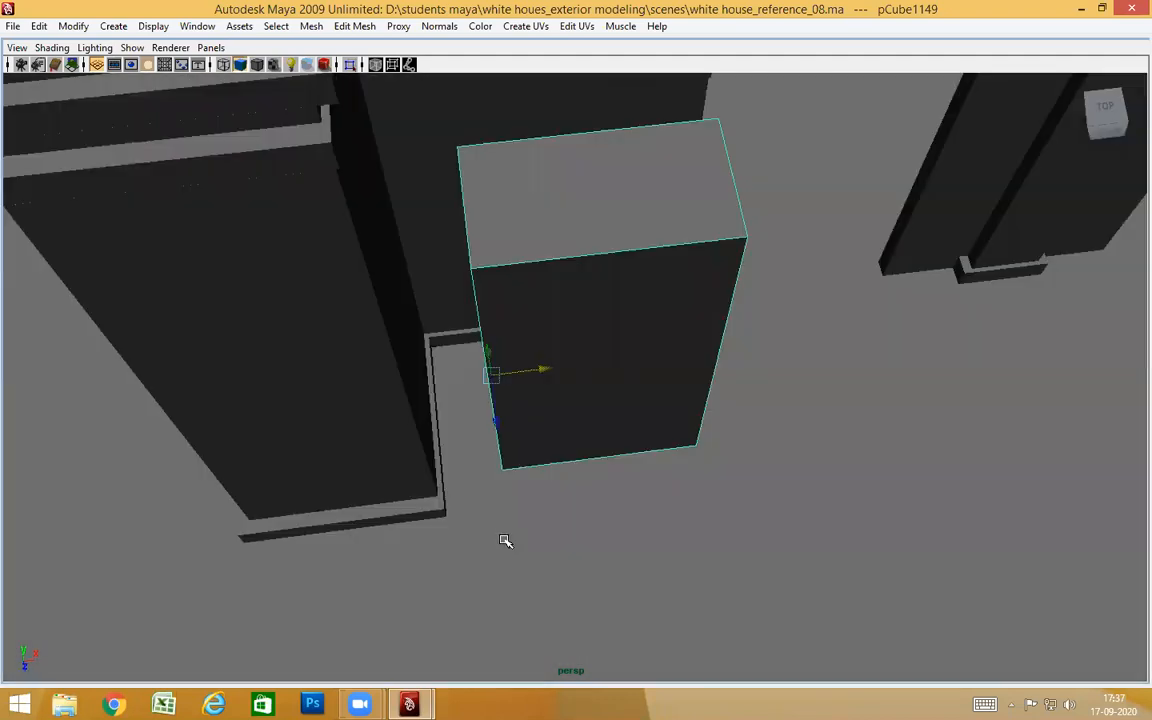
Snap the shallow block sideways along the X axis against the end pillar's base moulding corner
key("v")
middle_click_drag(434, 494, 441, 496)
left_click_drag(502, 489, 450, 431, "alt")
left_click_drag(522, 520, 580, 468, "alt")
left_click_drag(661, 481, 515, 481, "alt")
right_click_drag(515, 481, 602, 501, "alt")
left_click_drag(612, 503, 648, 420, "alt")
left_click_drag(673, 475, 690, 451, "alt")
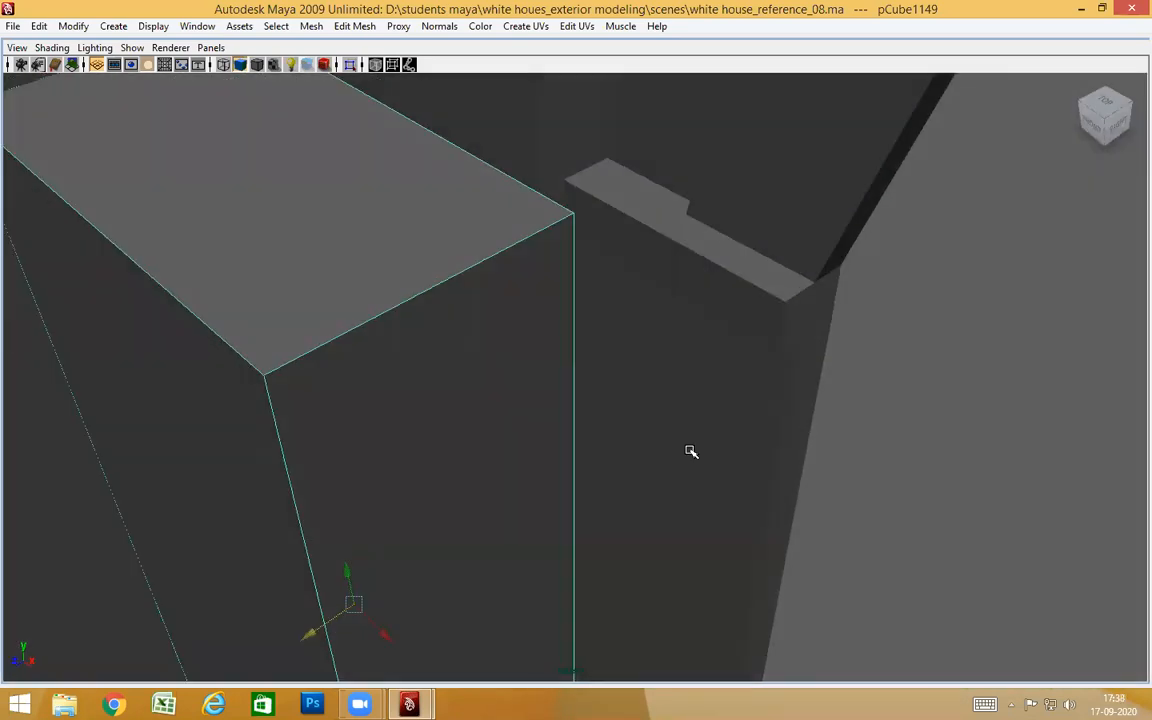
Snap the block back along the depth axis to the cap corner of the first arch's pier
key("d")
key("v")
key("d")
key("f")
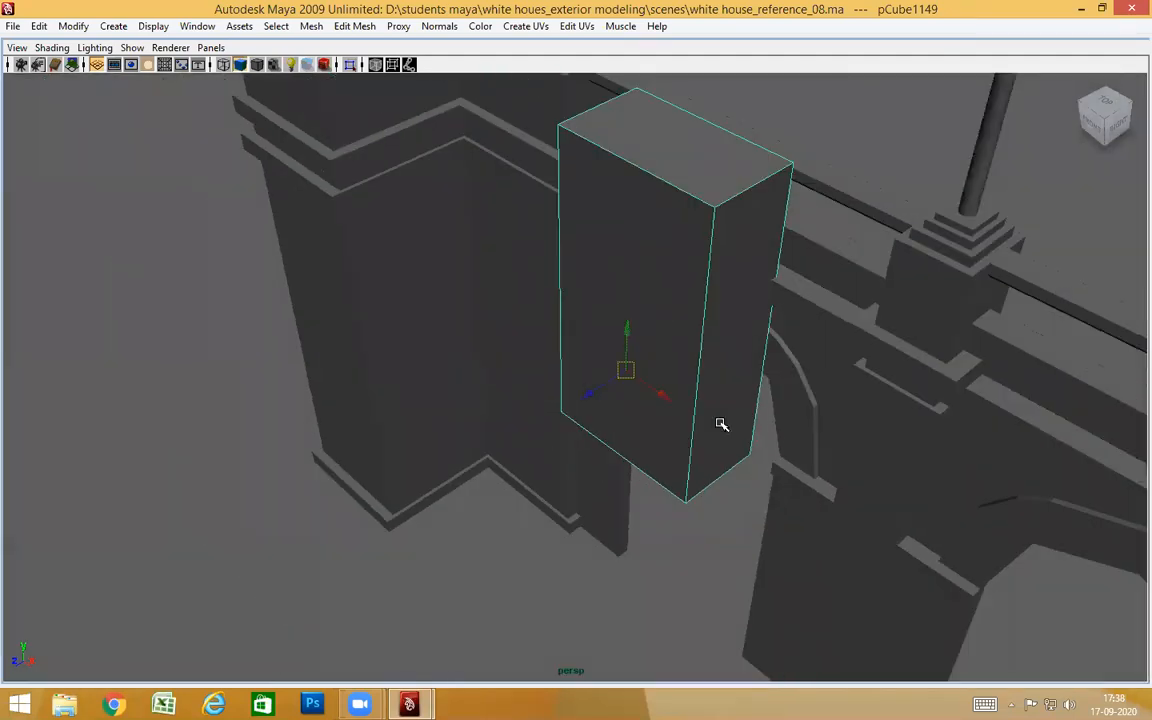
left_click_drag(720, 424, 553, 463, "alt")
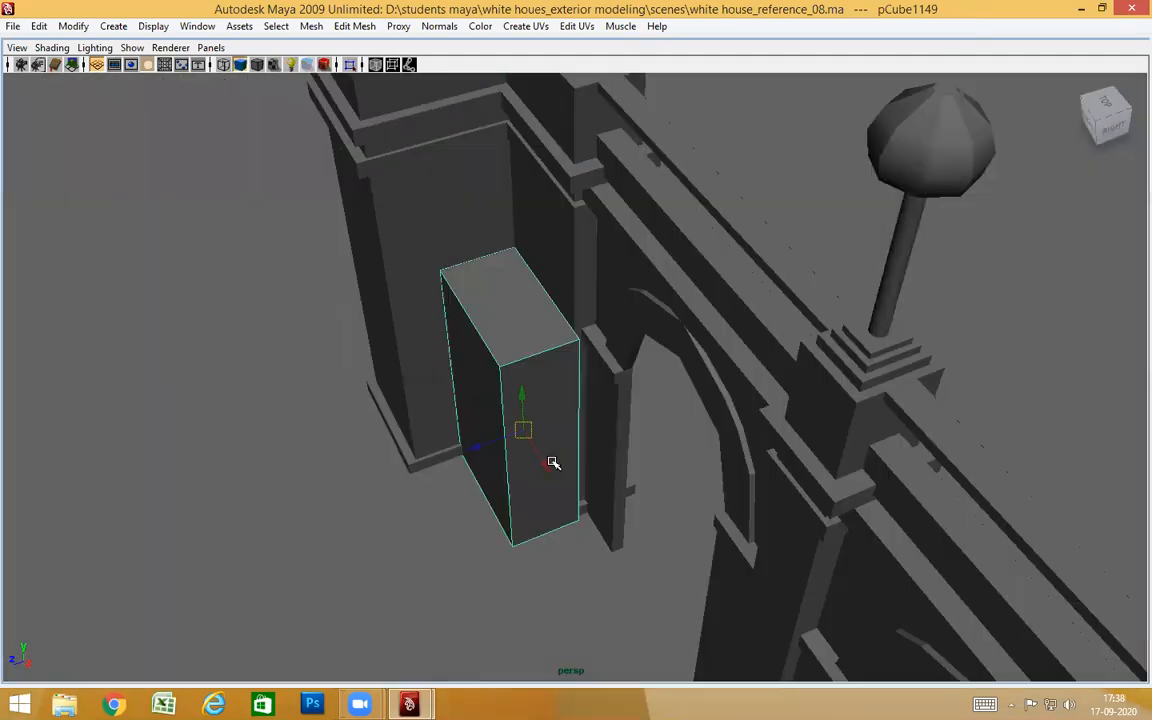
scroll(495, 447, "up", 2)
left_click(468, 457)
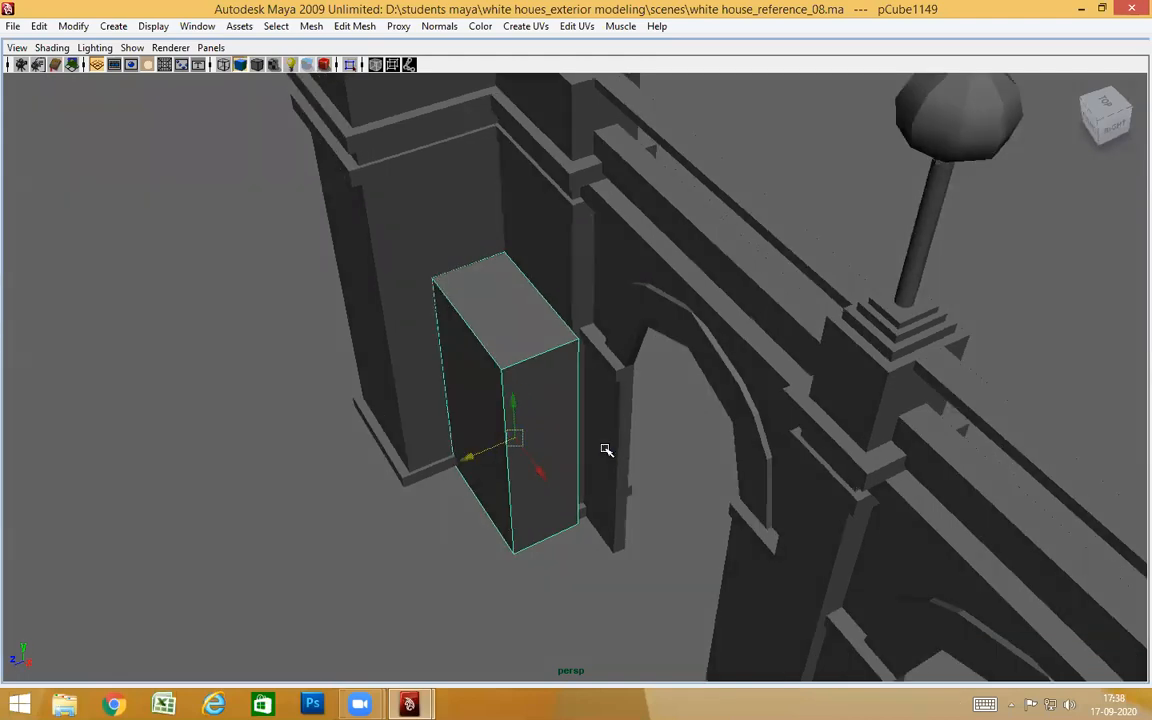
right_click_drag(593, 410, 1019, 445, "alt")
key("v")
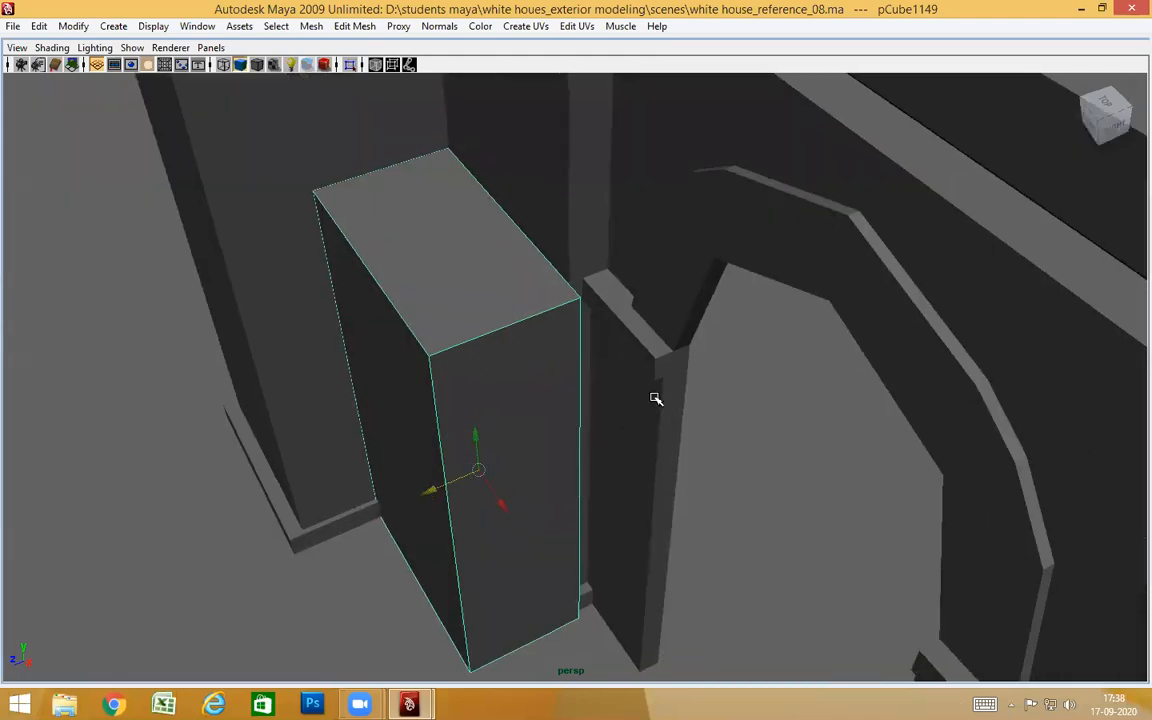
middle_click_drag(662, 381, 661, 373)
left_click_drag(697, 455, 764, 435, "alt")
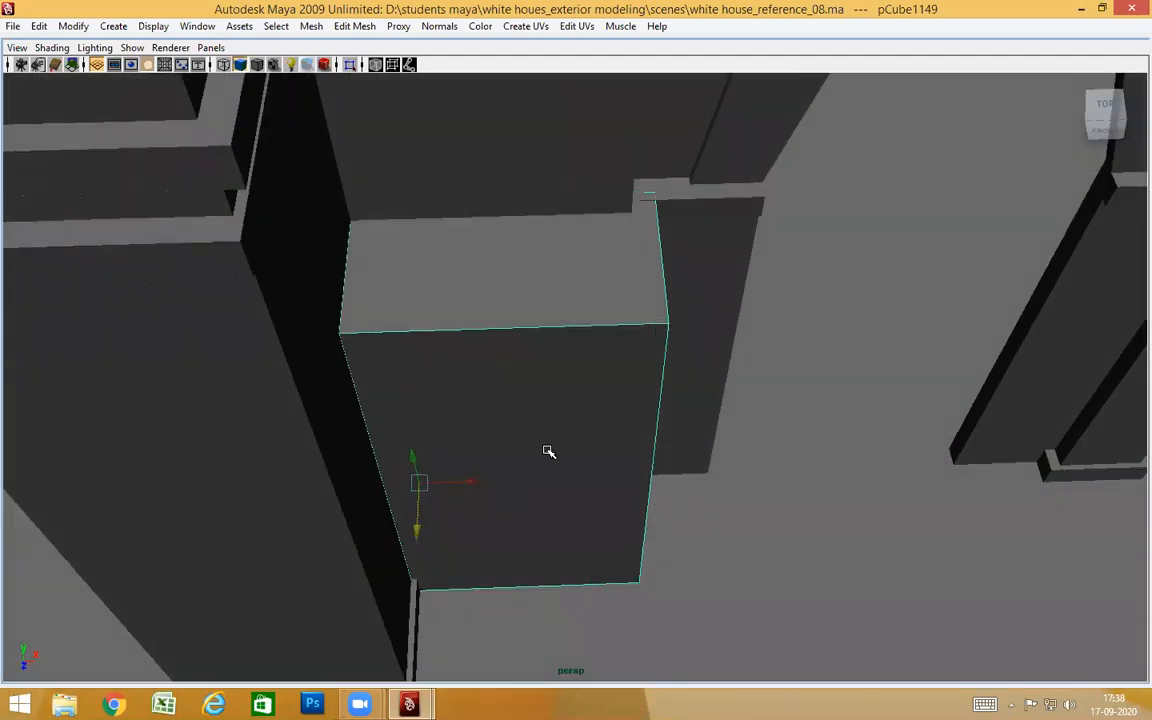
Move the block's arch-side face toward the end pillar to narrow the block to a slim post
left_click_drag(538, 415, 475, 345, "alt")
right_click_drag(649, 331, 652, 367)
left_click(651, 367)
mouse_move(651, 368)
left_mouse_down("alt")
mouse_move(732, 506)
mouse_move(558, 491)
mouse_move(547, 502)
mouse_move(578, 437)
mouse_move(622, 553)
mouse_move(589, 558)
left_mouse_up("alt")
scroll(726, 507, "down", 3)
key("4")
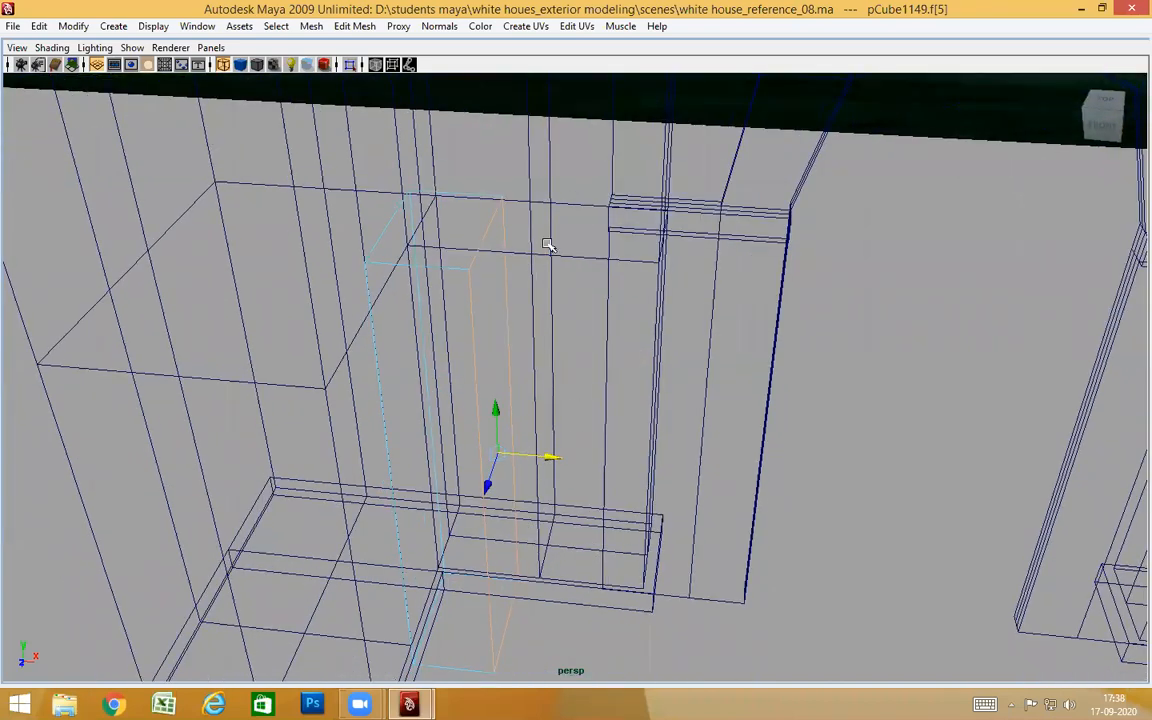
middle_click_drag(532, 249, 530, 297)
key("5")
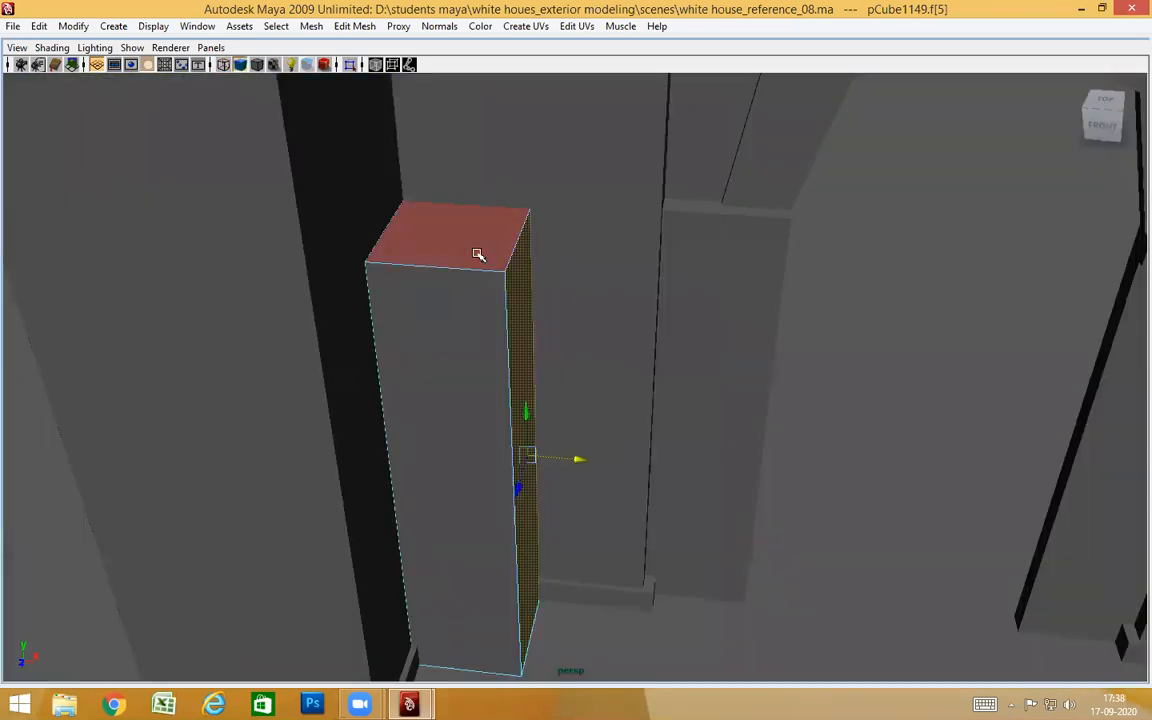
left_click_drag(518, 224, 665, 480, "alt")
left_click(1040, 210)
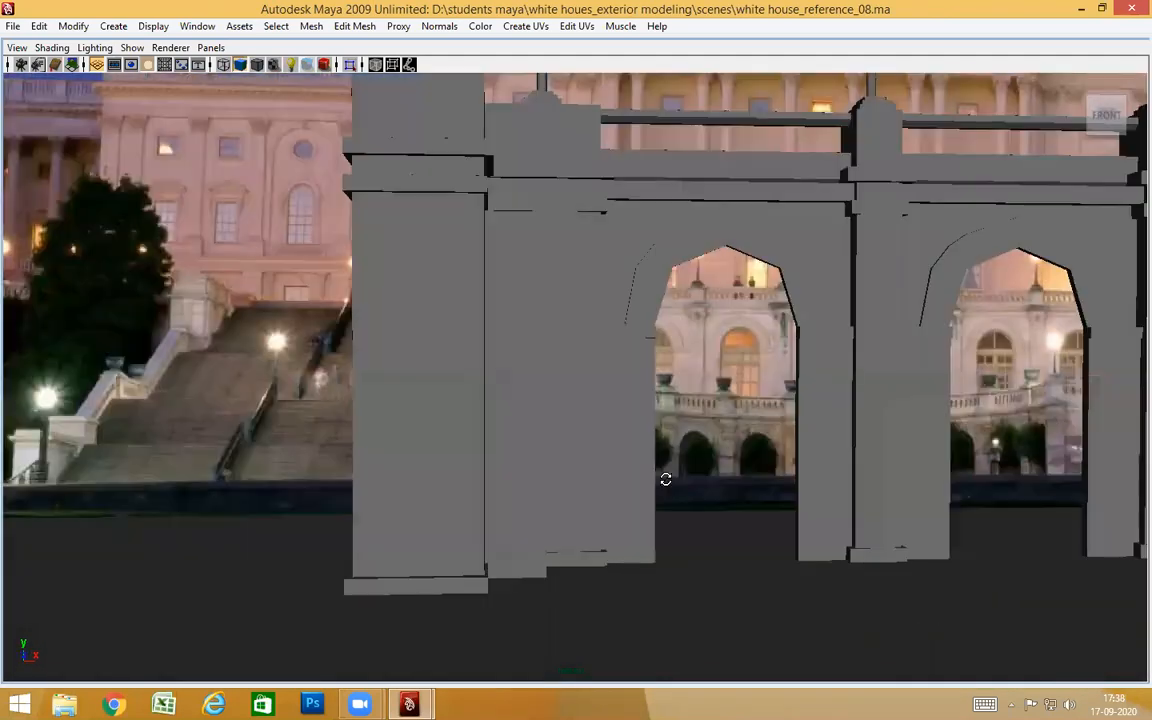
Compare the narrowed block and end pillar with the building facade and stairs across the reference image
right_click_drag(878, 466, 833, 364, "alt")
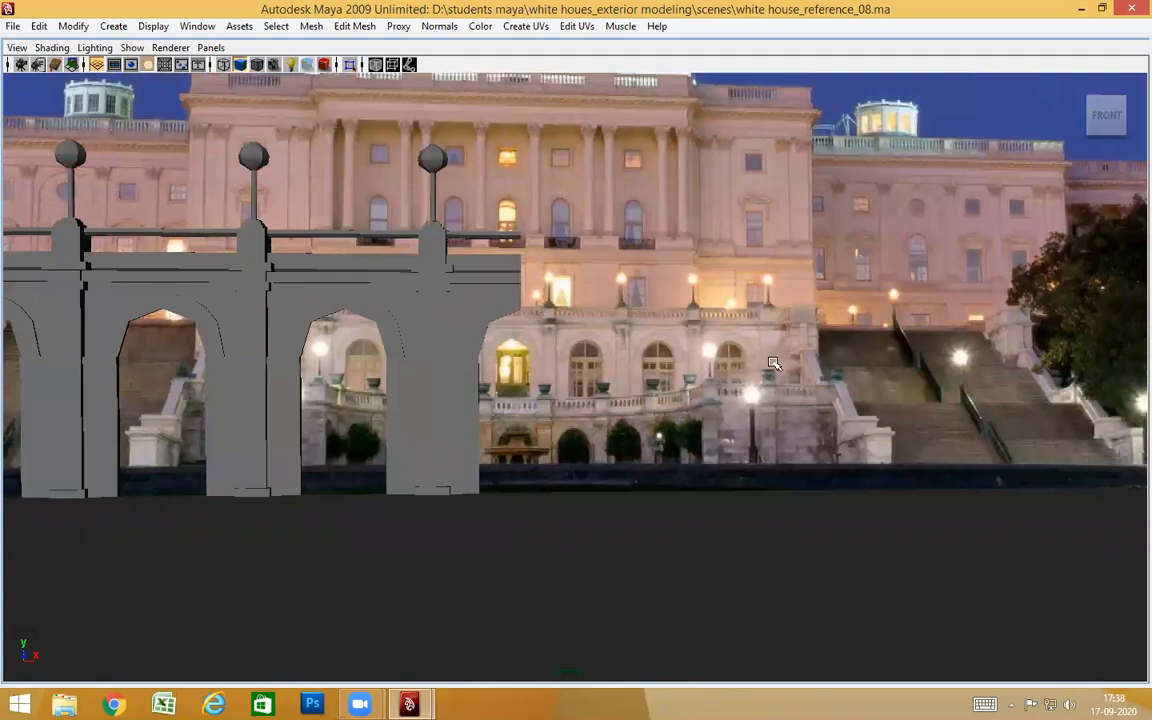
middle_click_drag(514, 476, 890, 472, "alt")
right_click_drag(410, 466, 828, 361, "alt")
left_click_drag(840, 350, 684, 384, "alt")
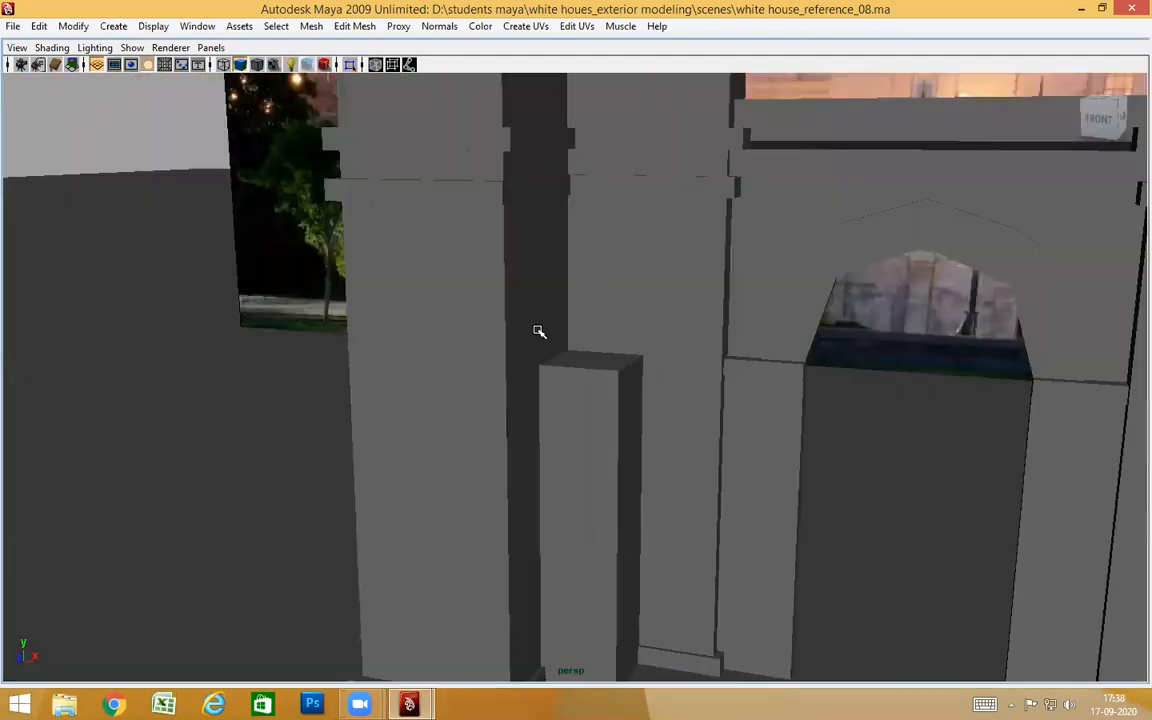
middle_click_drag(900, 440, 195, 424, "alt")
right_click_drag(1050, 420, 856, 404, "alt")
left_click_drag(856, 404, 950, 390, "alt")
middle_click_drag(570, 380, 327, 375, "alt")
middle_click_drag(930, 375, 468, 377, "alt")
left_click_drag(614, 374, 620, 373, "alt")
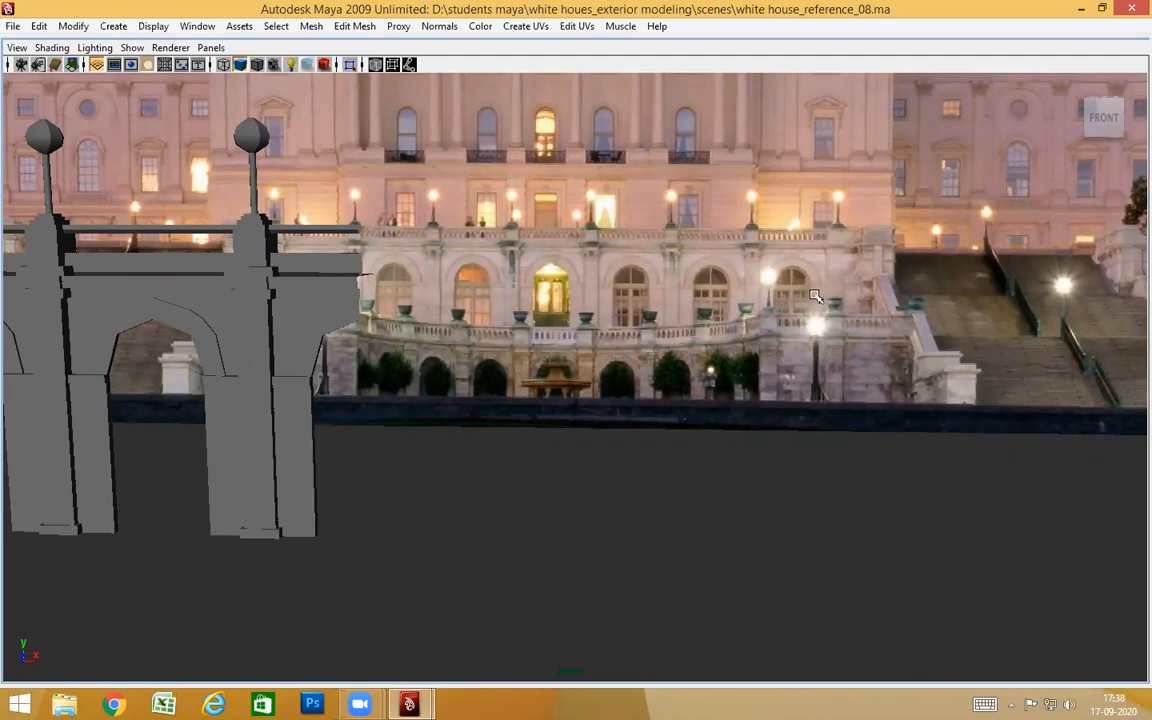
Examine the reference's stair end post and adjoining wall corner through the arch opening
right_click_drag(815, 296, 870, 306, "alt")
middle_click_drag(64, 373, 609, 362, "alt")
left_click_drag(609, 362, 450, 363, "alt")
right_click_drag(450, 363, 485, 380, "alt")
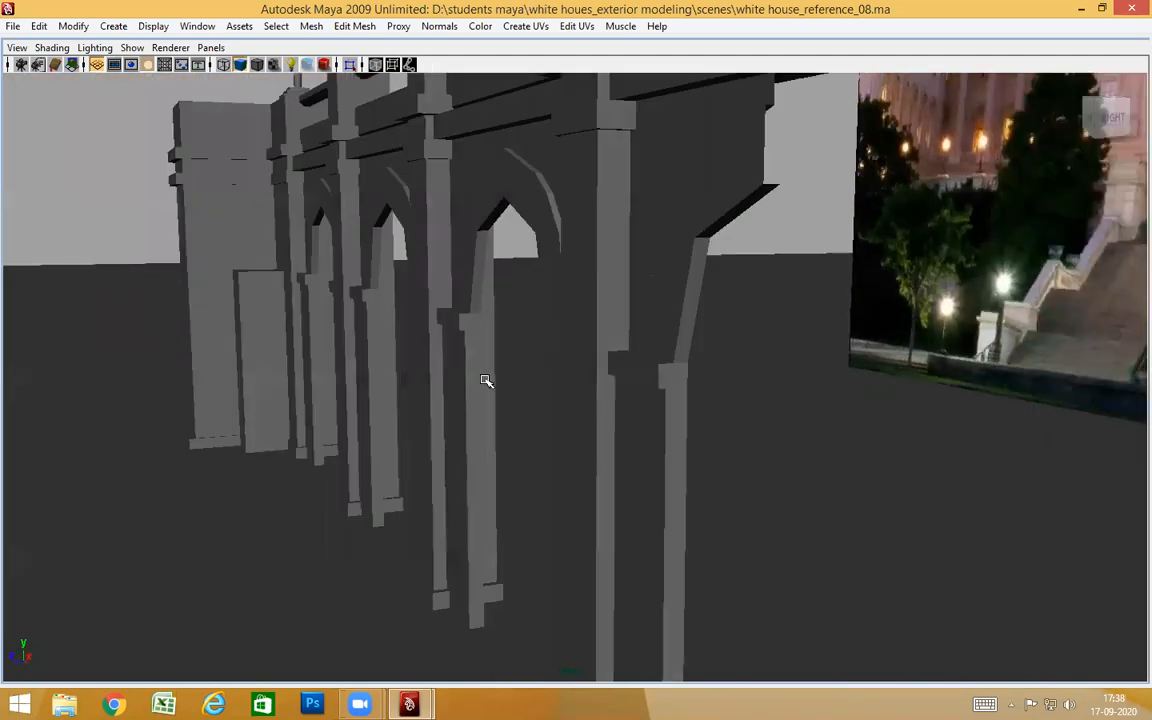
left_click_drag(320, 346, 462, 350, "alt")
middle_click_drag(162, 350, 600, 392, "alt")
right_click_drag(496, 298, 640, 328, "alt")
middle_click_drag(516, 311, 402, 376, "alt")
right_click_drag(402, 376, 429, 411, "alt")
left_click_drag(429, 411, 494, 402, "alt")
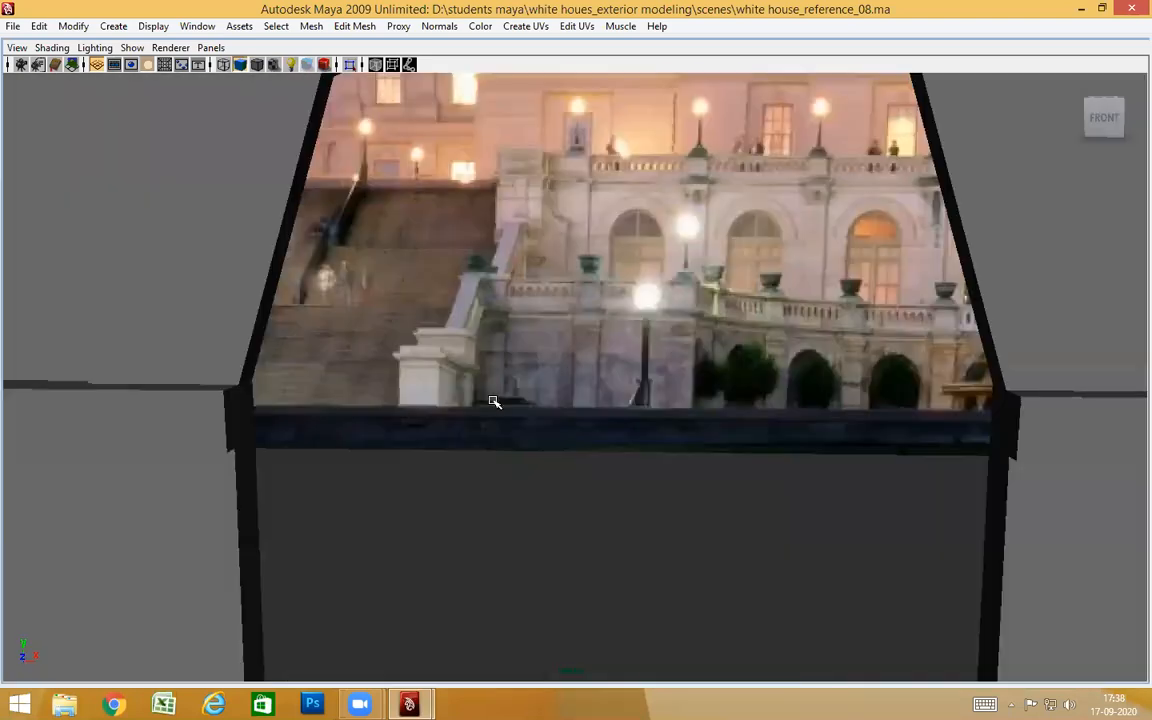
Inspect the cap moulding on the arcade's first arch pier beside the narrow block
left_click(199, 423)
key("f")
left_click_drag(298, 386, 286, 402, "alt")
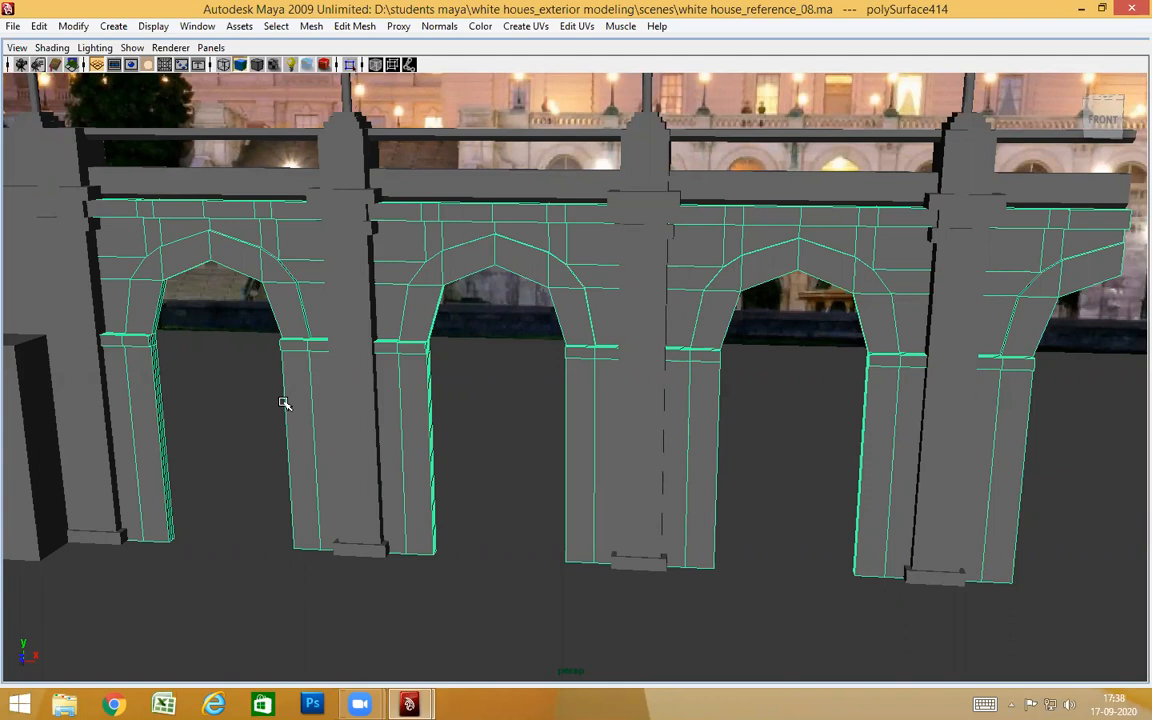
left_click_drag(333, 420, 582, 152, "alt")
scroll(661, 442, "up", 4)
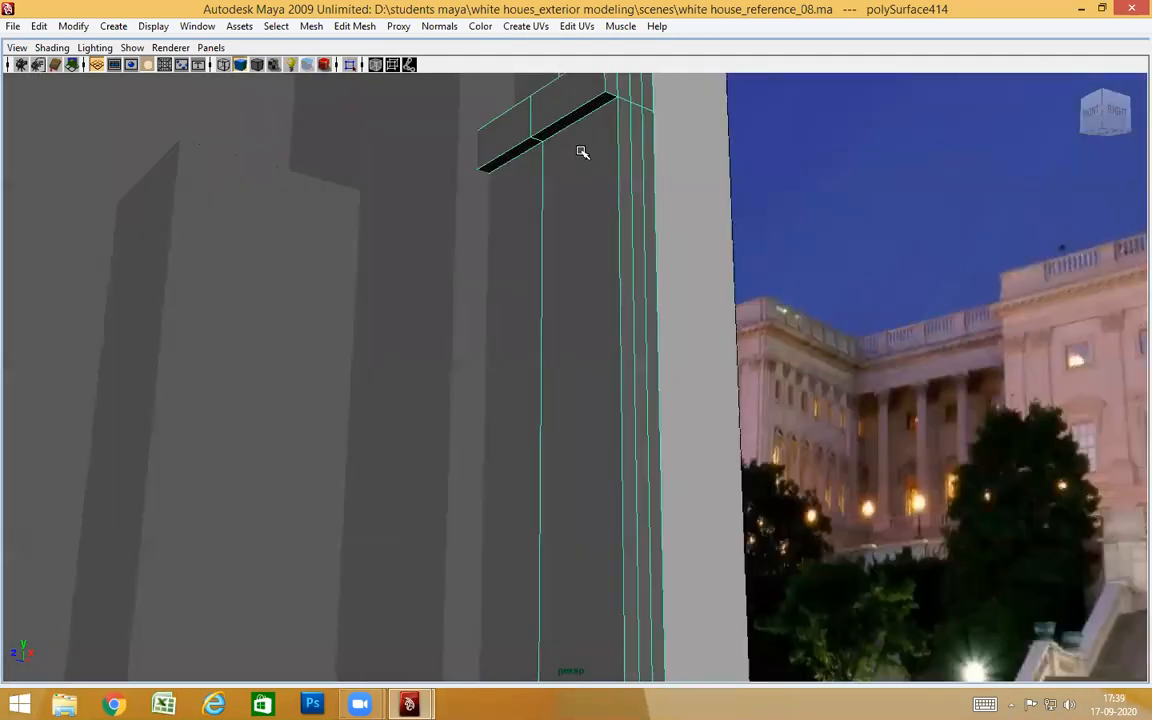
left_click_drag(395, 348, 420, 420, "alt")
middle_click_drag(420, 420, 460, 305, "alt")
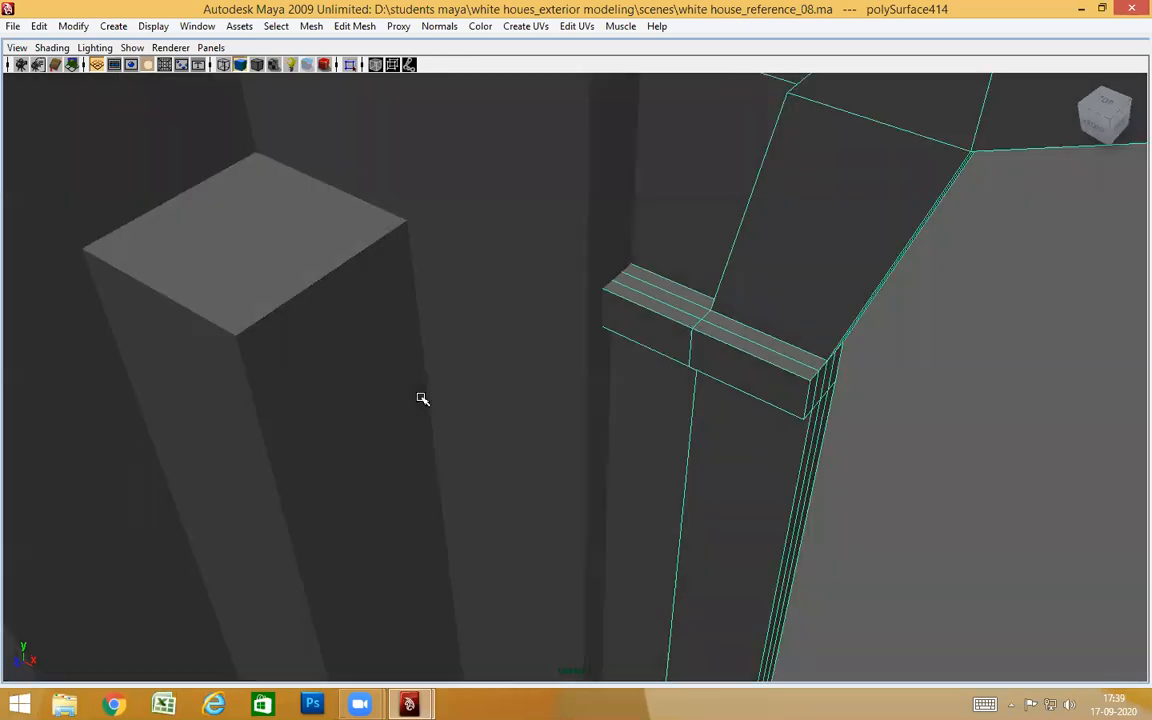
scroll(400, 380, "down", 2)
scroll(415, 384, "down", 3)
left_click_drag(415, 384, 459, 329, "alt")
Extrude the narrow block's top face using the default Extrude Face settings
left_click(468, 428)
left_click_drag(468, 428, 528, 338, "alt")
left_click_drag(535, 417, 480, 365, "alt")
right_click_drag(494, 325, 496, 360)
left_click(480, 322)
left_click_drag(480, 322, 590, 358, "alt")
right_click_drag(591, 357, 632, 394, "shift")
left_click(733, 63)
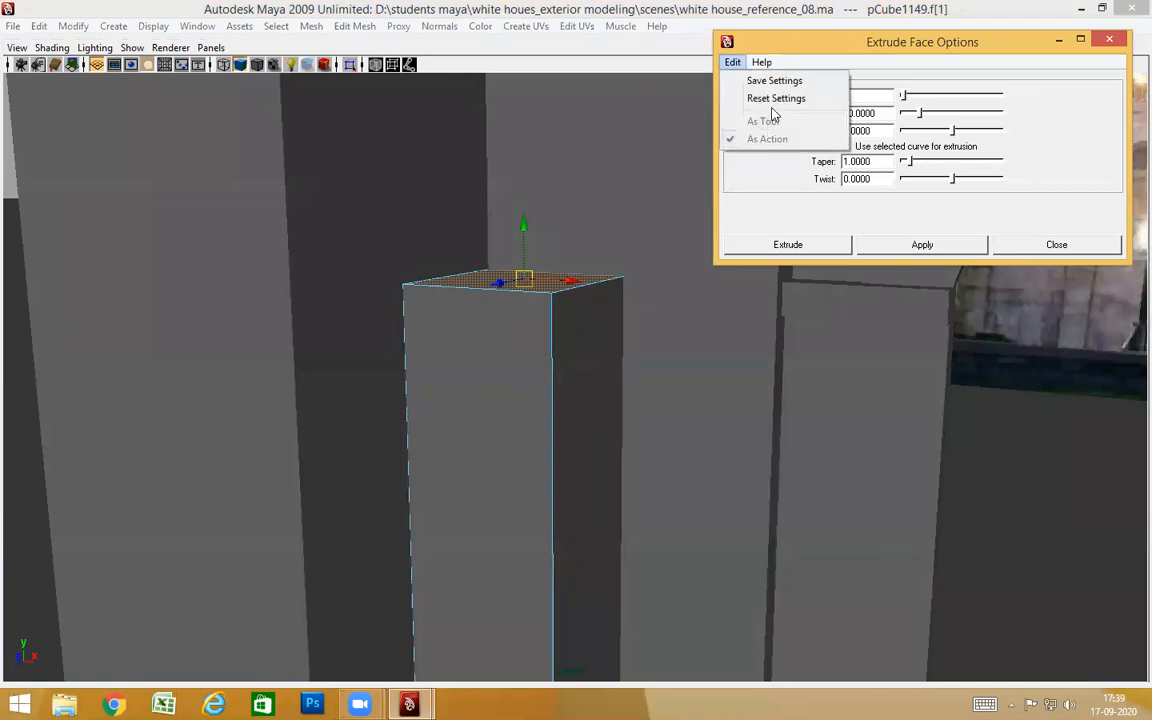
left_click(775, 98)
left_click(780, 244)
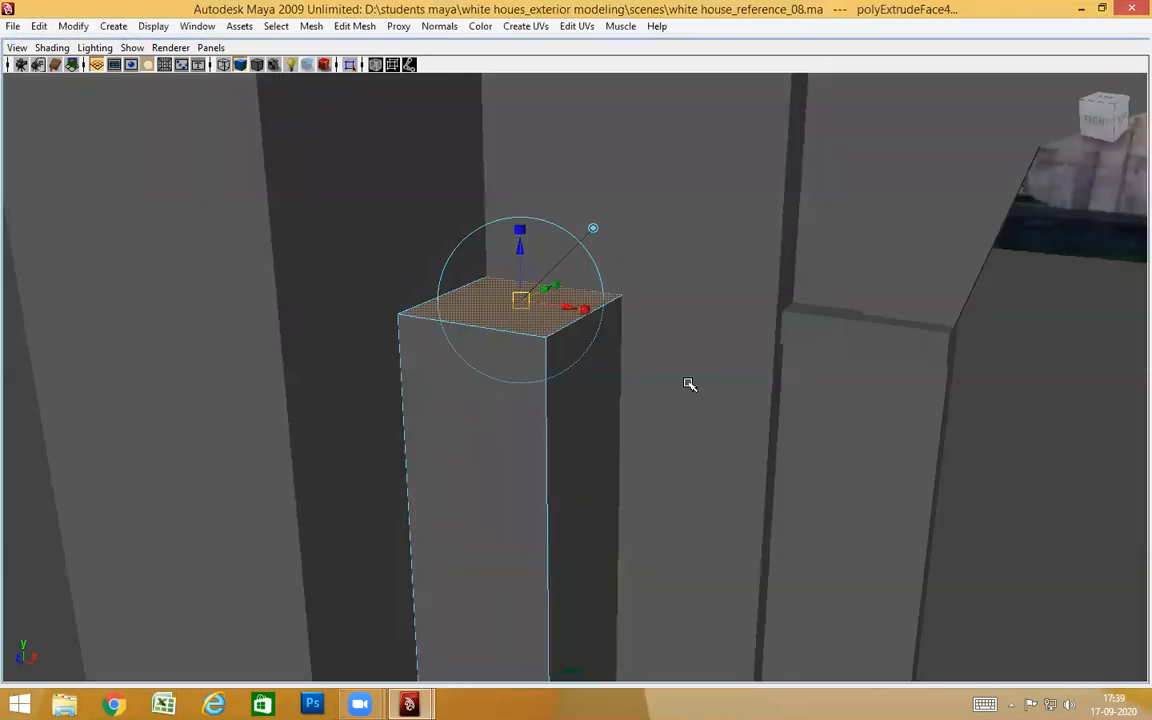
Raise the extruded top face to form a short band on the block
key("w")
left_click_drag(969, 386, 1066, 367, "alt")
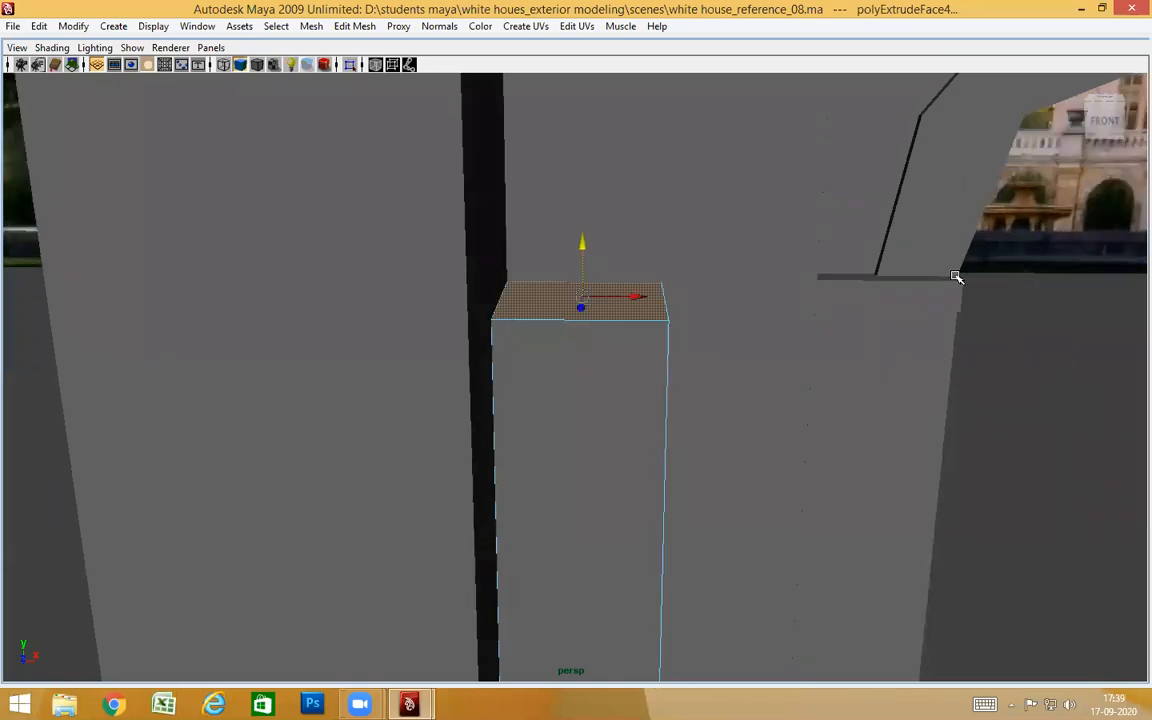
left_click_drag(907, 379, 823, 370, "alt")
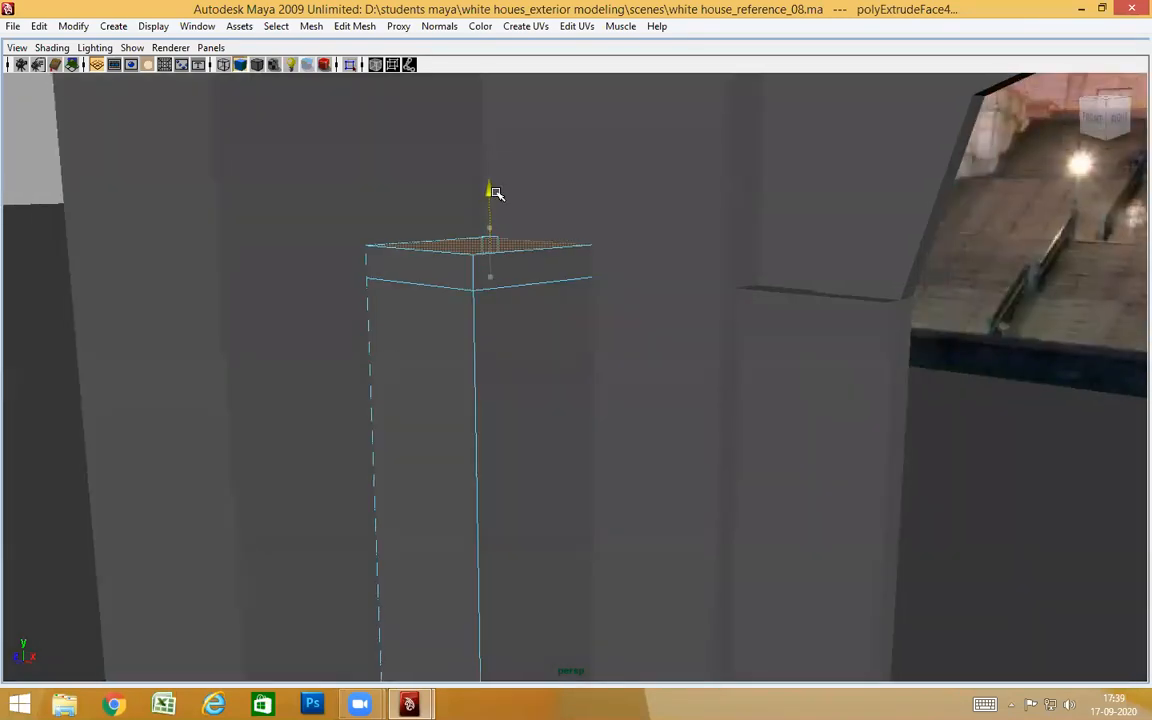
left_click_drag(509, 303, 548, 283, "alt")
Select the edge loop beneath the new band and snap its height to the underside of the arch pier's cap moulding
right_click_drag(546, 284, 548, 213)
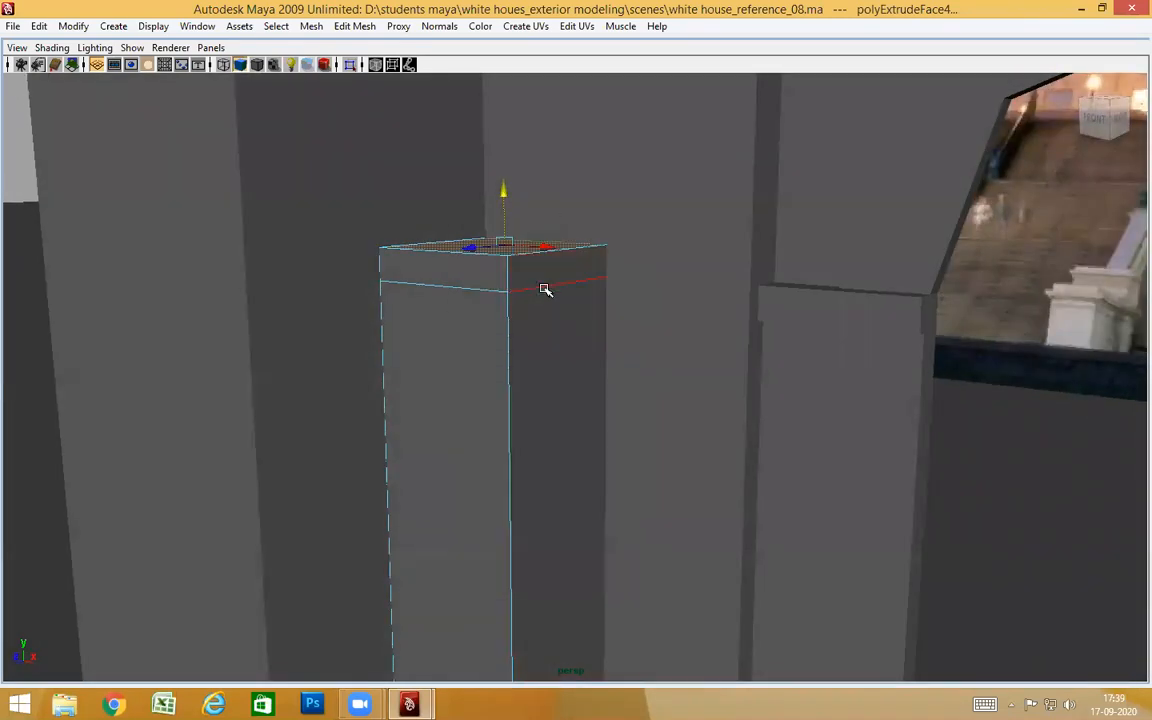
left_click(545, 285)
right_click_drag(532, 324, 689, 386, "ctrl")
left_click(506, 224)
left_click_drag(805, 357, 923, 300, "alt")
middle_click_drag(927, 299, 935, 302)
left_click_drag(935, 302, 561, 300, "alt")
Snap the block's top face vertically to the top of the arch pier's cap moulding
right_click_drag(540, 269, 545, 303)
left_click_drag(527, 210, 846, 288, "alt")
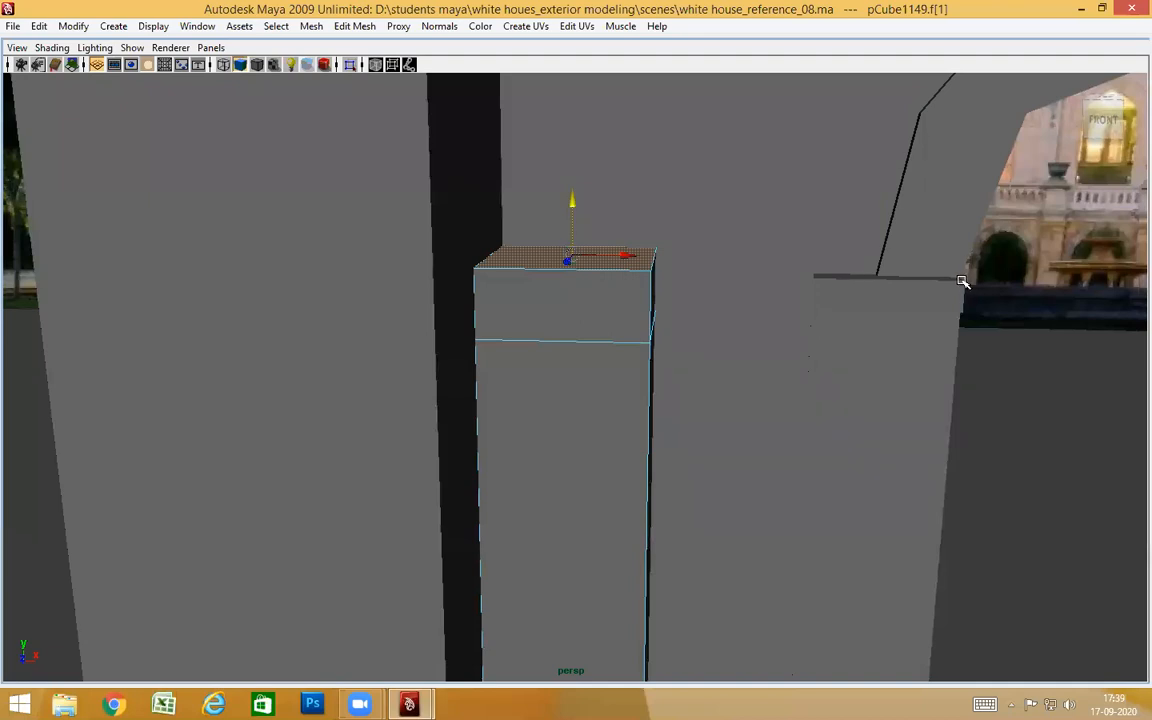
left_click_drag(666, 370, 722, 298, "alt")
Extrude the band's front and arch-side faces together and pull them outward to form a projecting cap
left_click(722, 296)
left_click(569, 301, "shift")
left_click_drag(638, 417, 428, 343, "alt")
mouse_move(553, 384)
left_mouse_down("alt")
mouse_move(548, 440)
mouse_move(548, 386)
mouse_move(518, 394)
mouse_move(540, 396)
left_mouse_up("alt")
right_click(596, 289, "shift")
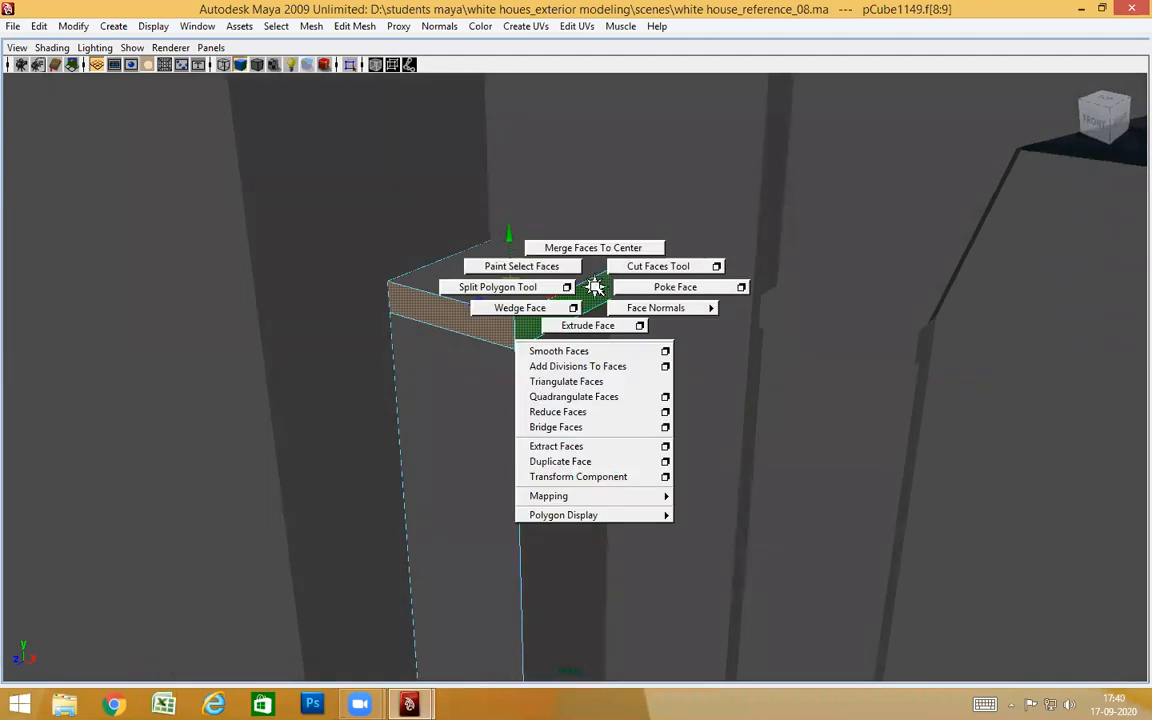
left_click(639, 325)
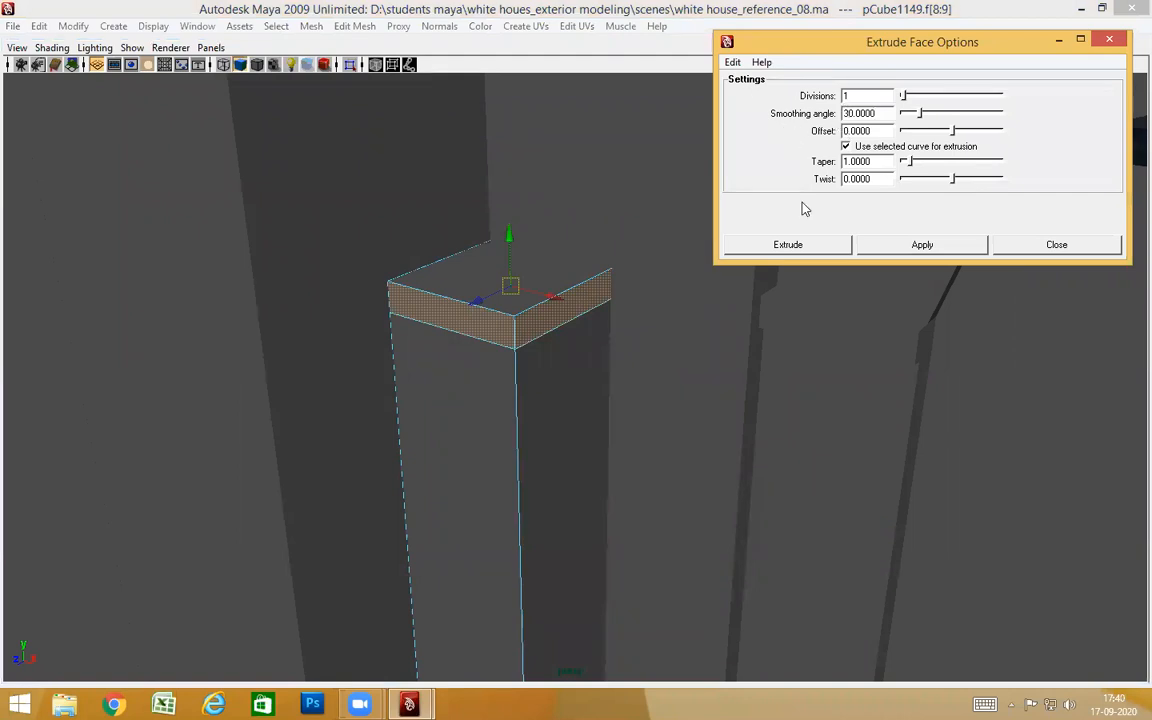
left_click(788, 245)
left_click_drag(760, 300, 437, 388, "alt")
left_click_drag(362, 368, 326, 380)
left_click_drag(430, 460, 559, 497, "alt")
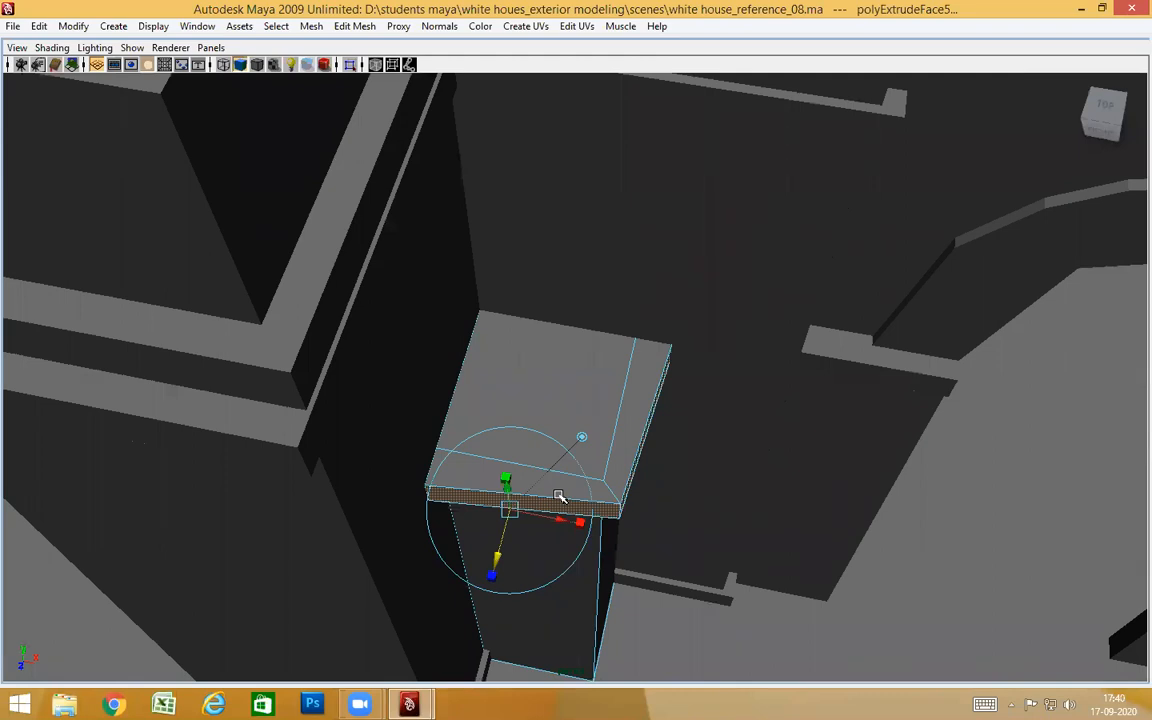
Compare the new cap's sideways overhang and height with the arch pier's cap in the front wireframe view
left_click_drag(571, 478, 646, 405, "alt")
key("space")
middle_click_drag(646, 405, 1100, 456, "alt")
right_click_drag(582, 420, 890, 437, "alt")
middle_click_drag(300, 382, 564, 387, "alt")
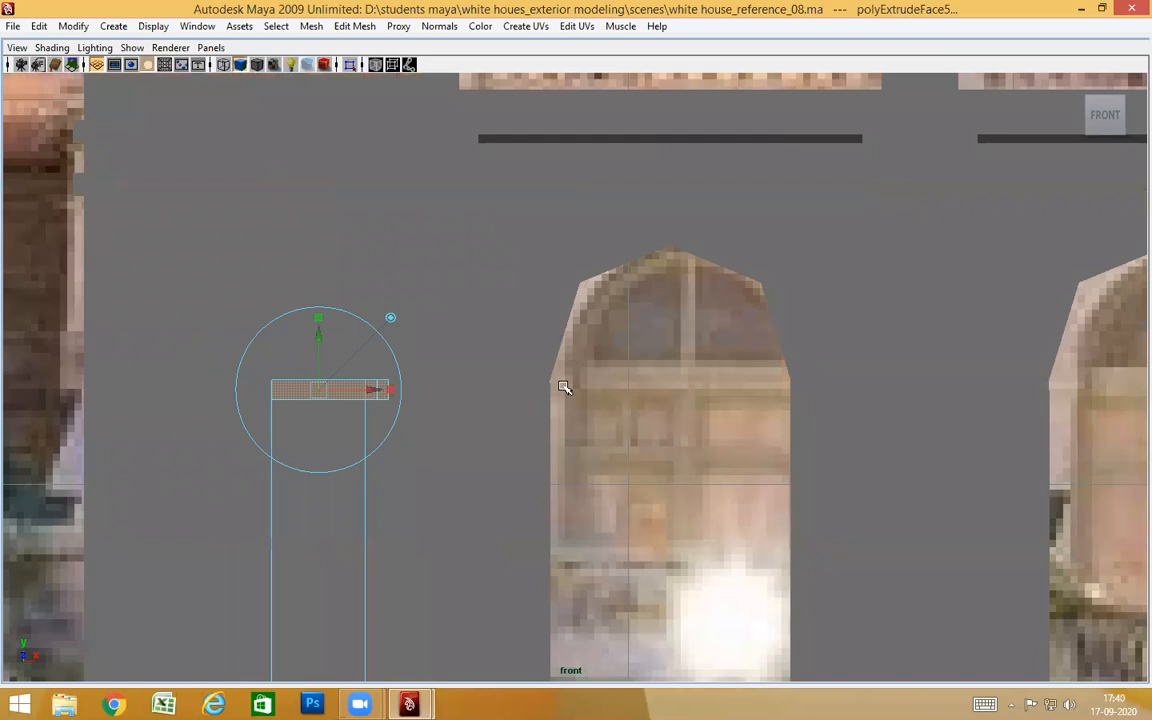
key("4")
mouse_move(364, 384)
right_mouse_down("alt")
mouse_move(383, 409)
mouse_move(408, 410)
right_mouse_up("alt")
middle_click_drag(149, 394, 528, 403, "alt")
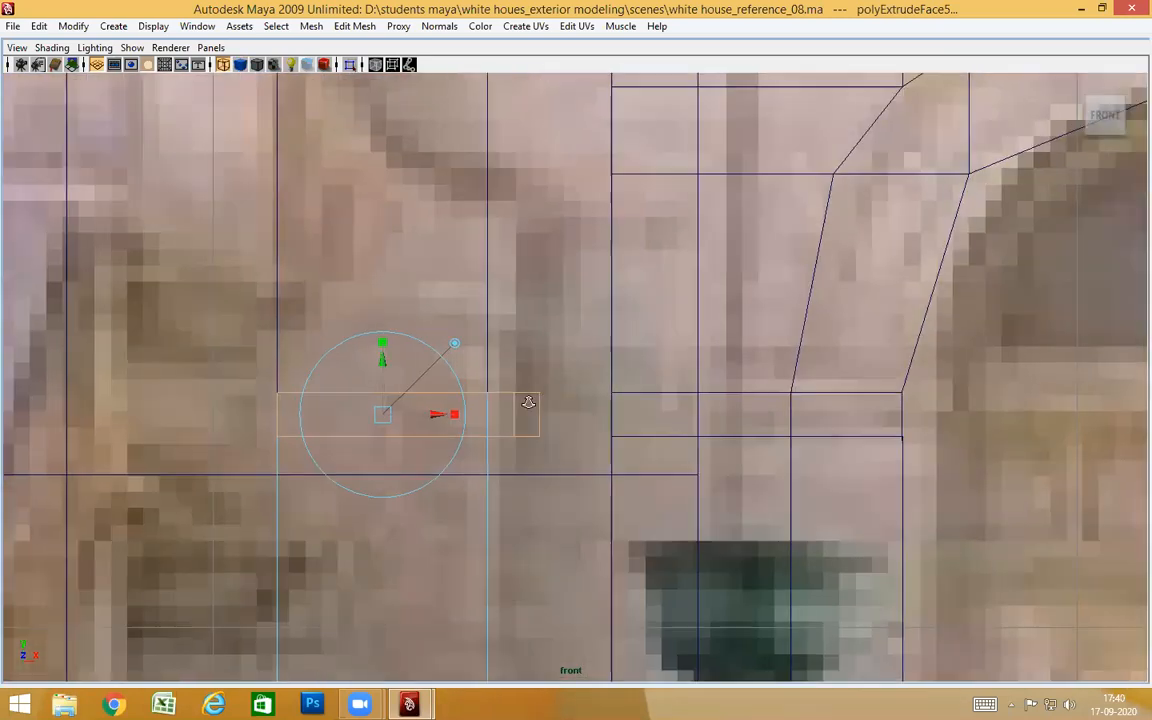
right_click_drag(528, 403, 561, 432, "alt")
key("space")
left_click_drag(474, 430, 551, 431)
Check the new cap's forward overhang against the neighbouring mouldings in the side wireframe view
right_click_drag(379, 379, 935, 491, "alt")
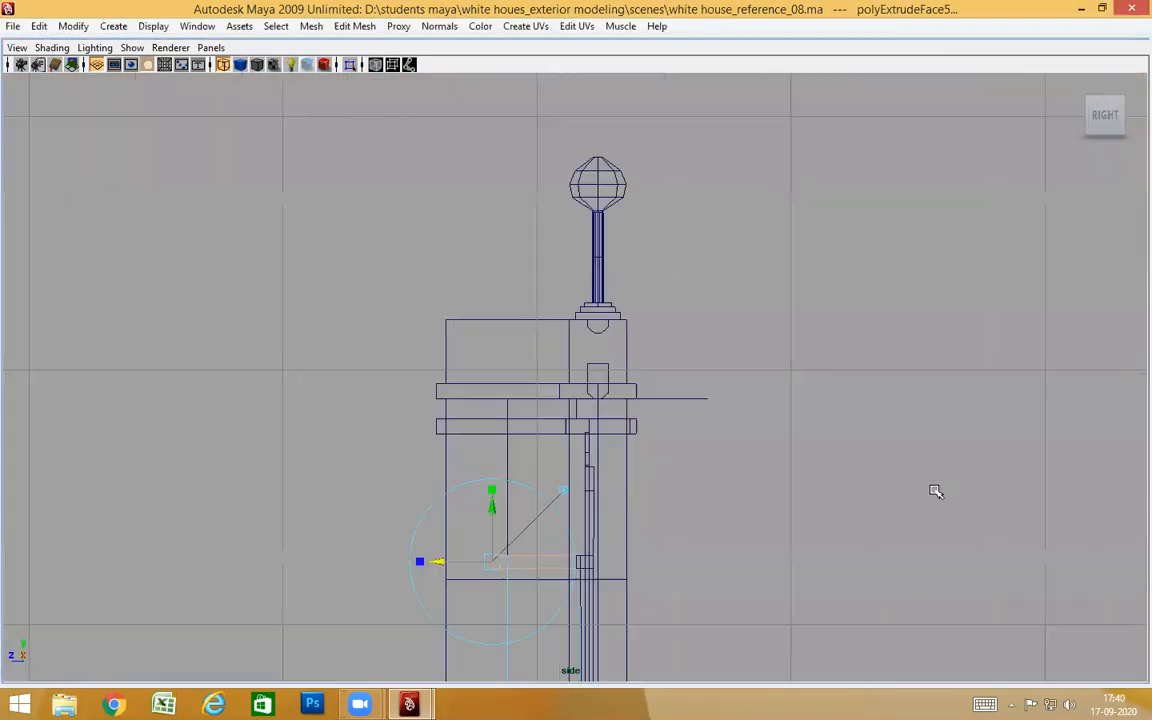
middle_click_drag(252, 360, 229, 235, "alt")
right_click_drag(229, 235, 543, 425, "alt")
middle_click_drag(526, 526, 594, 380, "alt")
right_click_drag(515, 372, 562, 378, "alt")
key("space")
left_click_drag(562, 378, 564, 317)
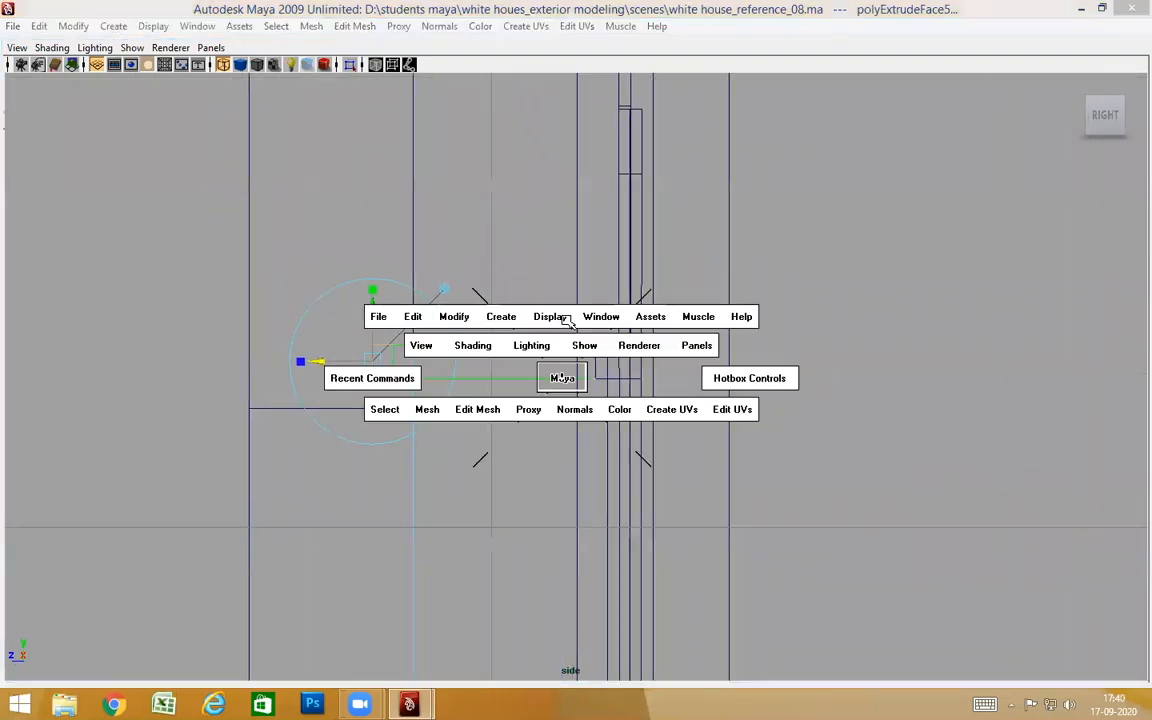
key("5")
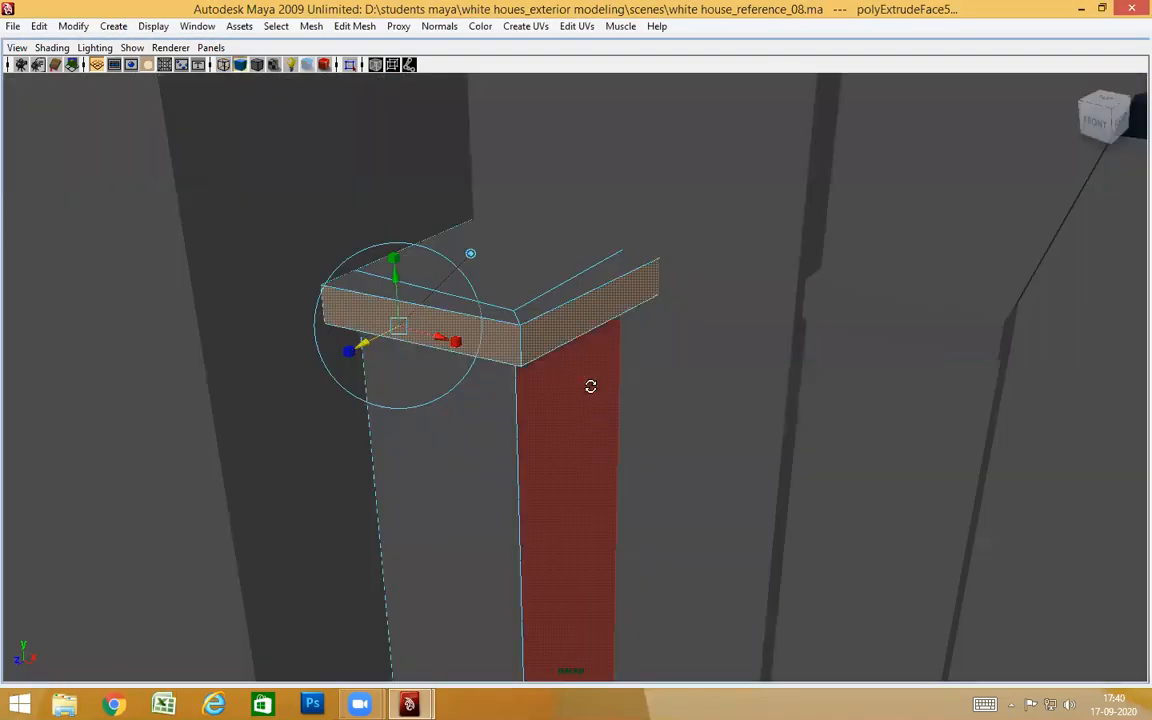
left_click_drag(591, 386, 605, 404, "alt")
key("w")
left_click(512, 365)
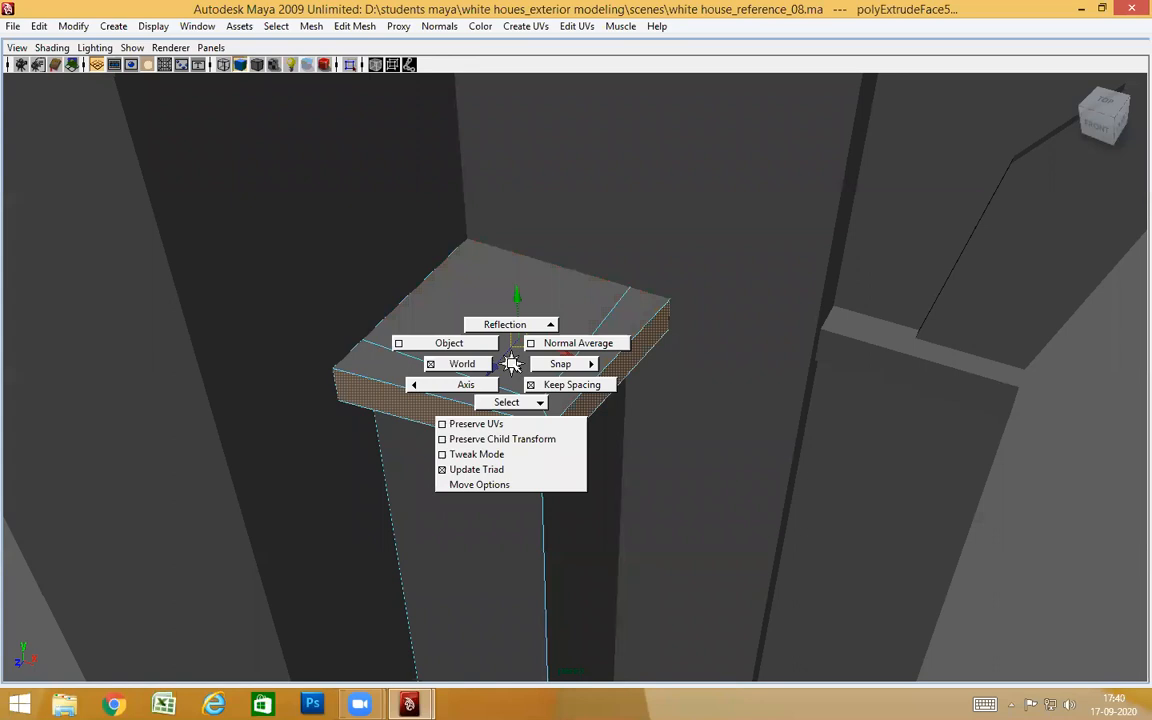
left_click_drag(512, 365, 491, 388)
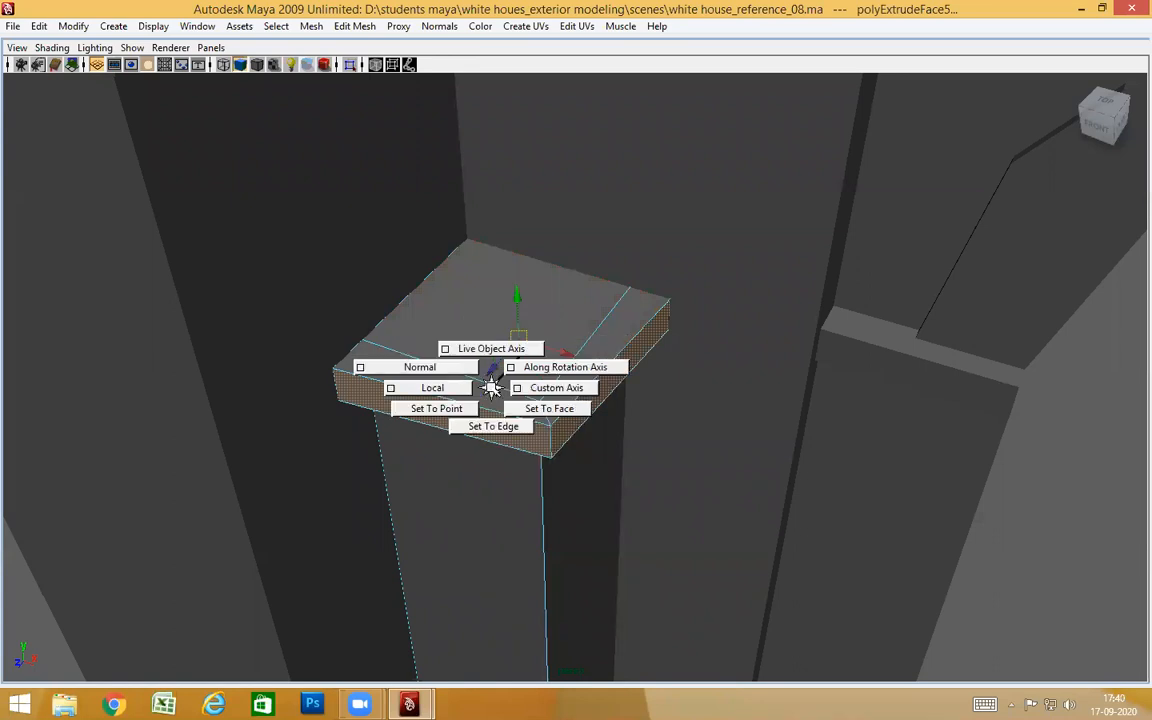
left_click(495, 379)
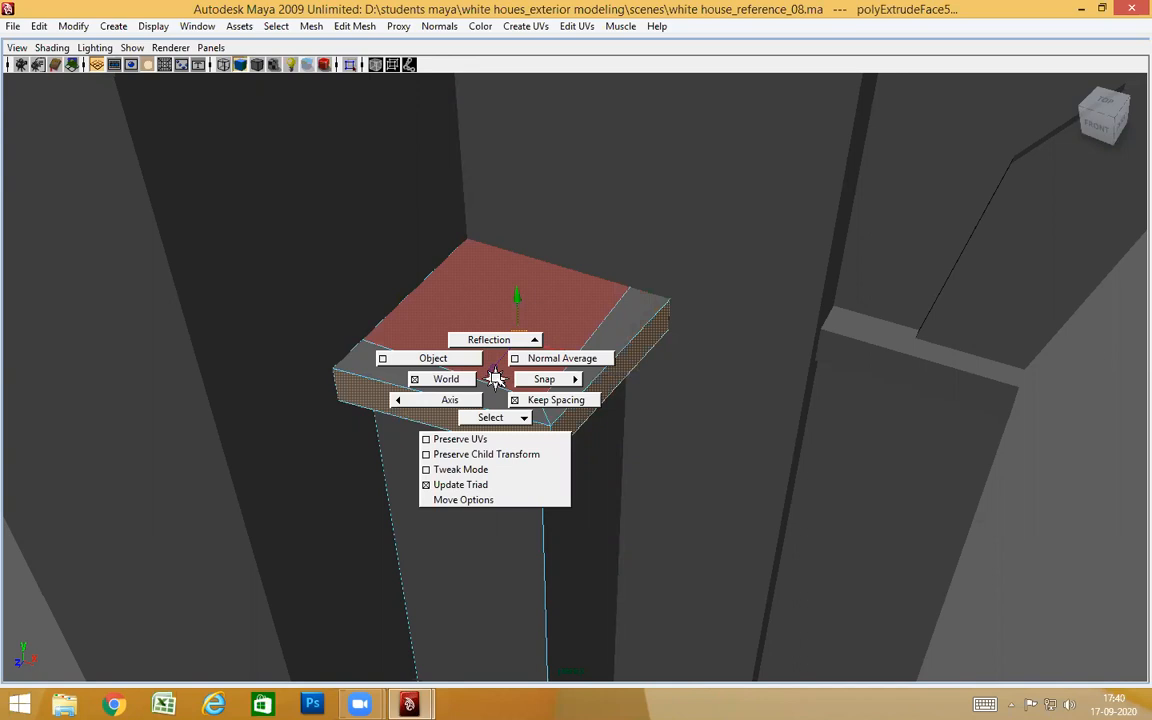
mouse_move(495, 379)
left_mouse_down()
mouse_move(527, 379)
mouse_move(524, 362)
mouse_move(503, 379)
left_mouse_up()
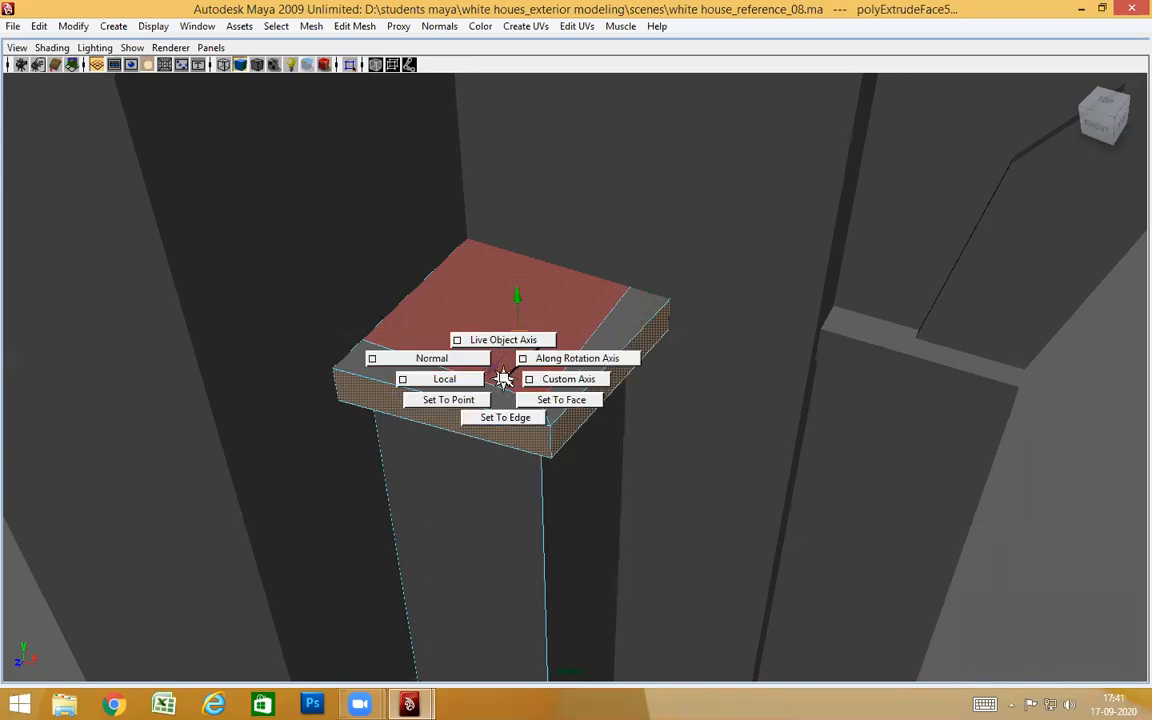
left_click_drag(503, 379, 450, 362)
left_click_drag(602, 452, 578, 473, "alt")
Undo the cap's extrusion and reselect the band's front and arch-side faces at the top of the block
key("ctrl+z")
key("ctrl+z")
left_click(440, 363)
left_click(558, 413, "shift")
right_click(560, 396, "shift")
right_click_drag(584, 466, 309, 429, "alt")
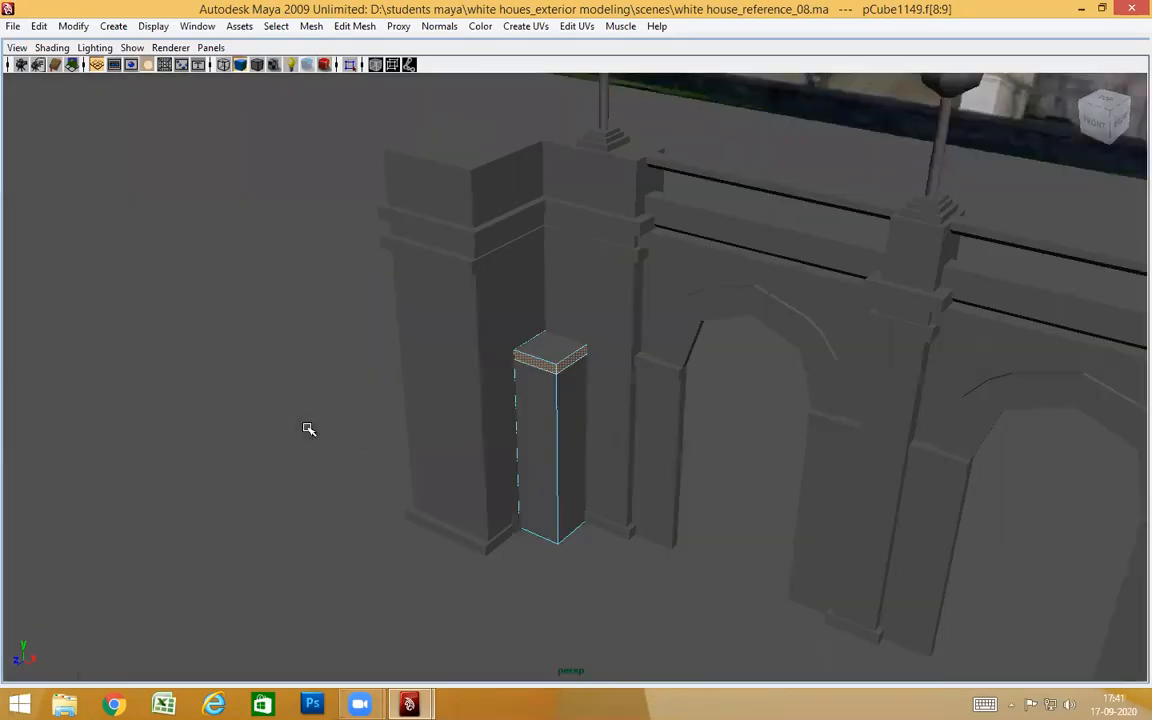
Extrude the block's two band faces together again and undo the outward pull applied to them
left_click_drag(370, 447, 363, 453, "alt")
right_click_drag(363, 453, 617, 448, "alt")
left_click_drag(575, 420, 545, 342, "alt")
right_click_drag(543, 337, 543, 370, "shift")
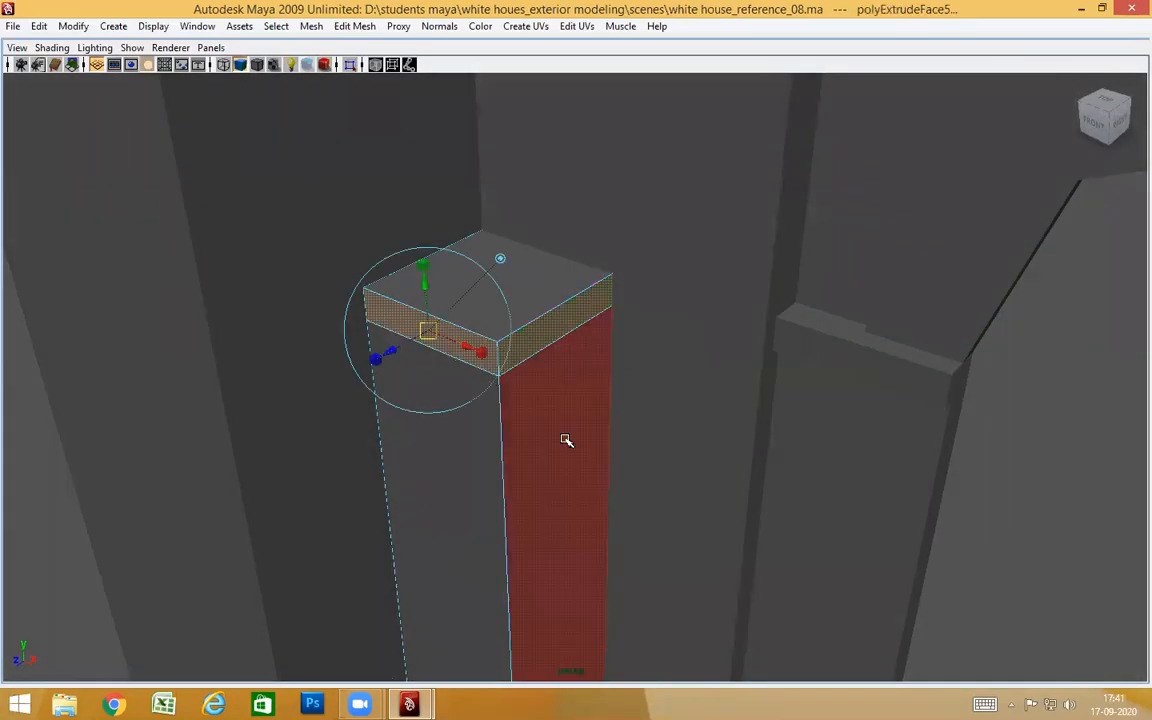
left_click_drag(566, 440, 557, 478, "alt")
left_click_drag(387, 387, 349, 405)
key("ctrl+z")
left_click_drag(645, 452, 660, 435, "alt")
key("q")
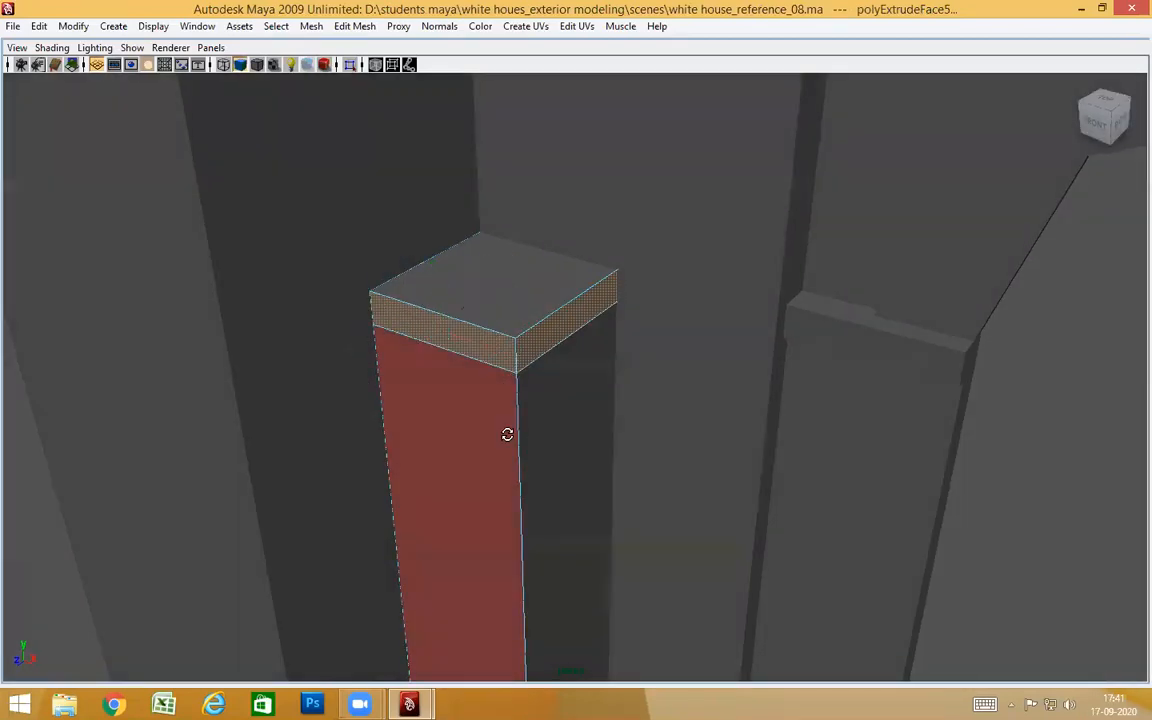
Try pulling only the extruded arch-side band face outward and undo the move
key("F8")
right_click(520, 349, "shift")
key("w")
left_click_drag(520, 349, 462, 367)
scroll(540, 509, "down", 5)
mouse_move(558, 514)
left_mouse_down("alt")
mouse_move(712, 455)
mouse_move(545, 525)
left_mouse_up("alt")
scroll(760, 489, "up", 4)
scroll(483, 427, "up", 5)
right_click_drag(541, 327, 540, 363)
left_click(543, 331)
left_click_drag(584, 401, 600, 406, "alt")
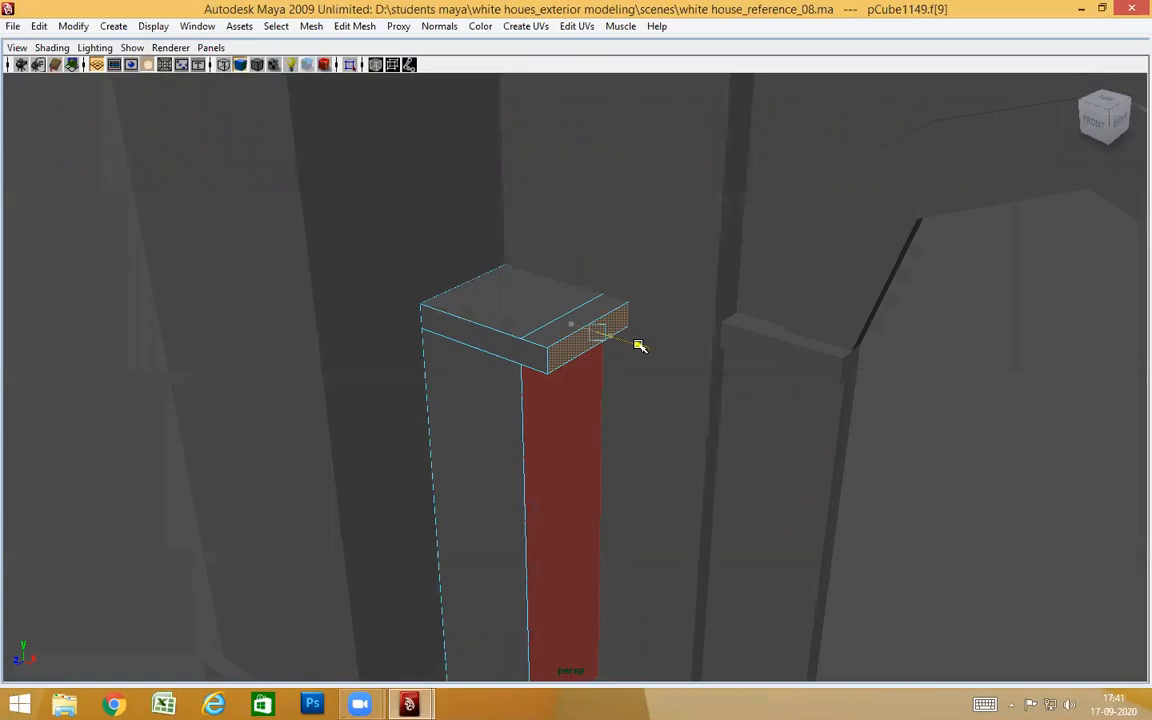
left_click_drag(609, 357, 512, 352, "alt")
left_click(520, 427, "shift")
left_click_drag(520, 427, 540, 450, "alt")
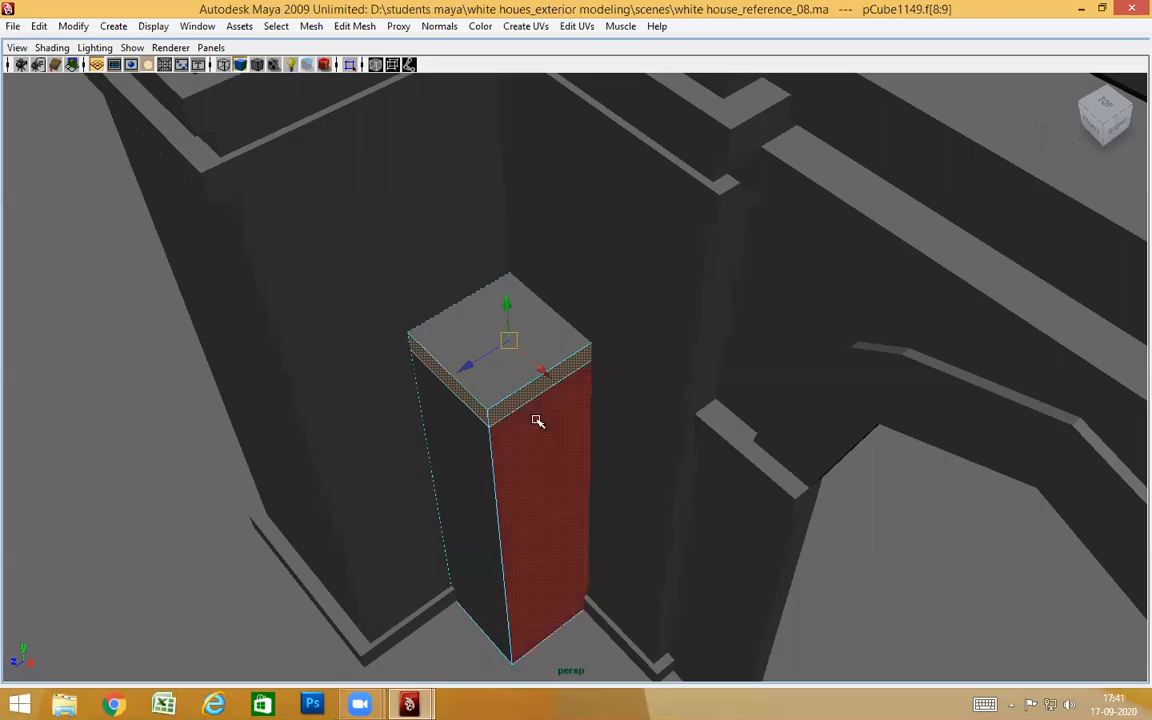
key("ctrl+z")
Pull the extruded arch-side face sideways and the front face forward separately to form the projecting cap
left_click_drag(620, 463, 633, 375, "alt")
left_click(633, 376)
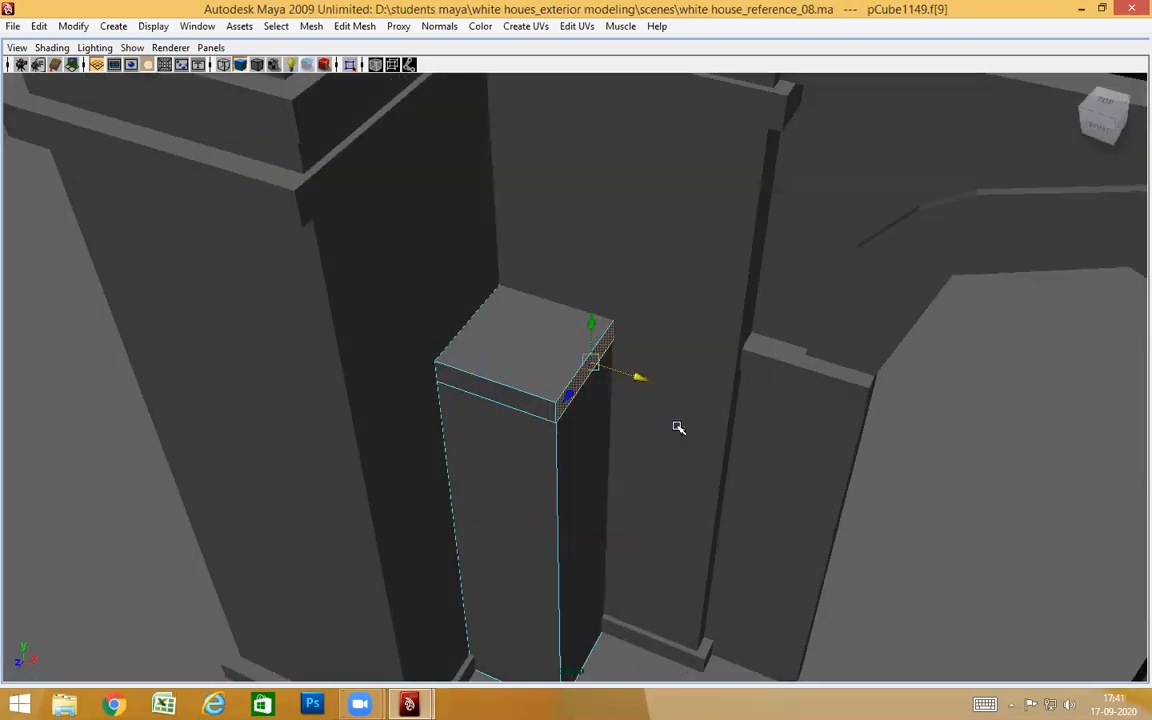
left_click(525, 398)
left_click_drag(478, 434, 479, 442)
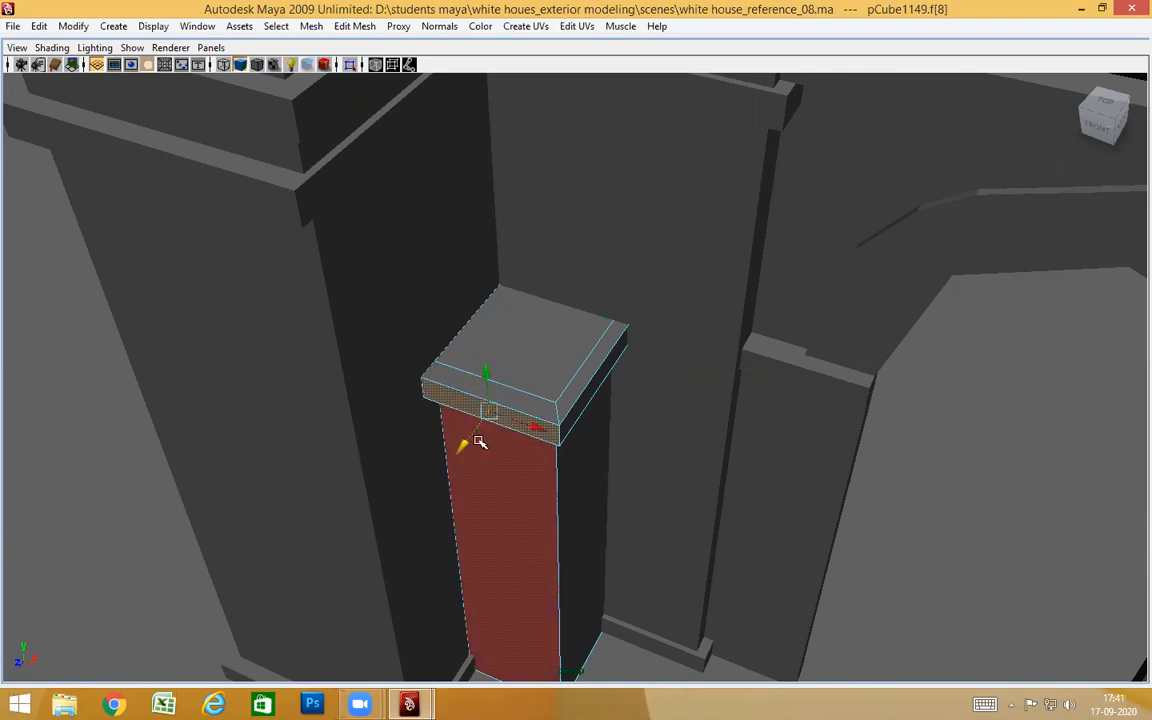
left_click_drag(681, 470, 432, 365, "alt")
right_click_drag(430, 367, 472, 346)
Duplicate the underside face of the arch pier's cap overhang as a separate strip for gauging the projection
left_click_drag(764, 448, 856, 370, "alt")
left_click(856, 370)
left_click_drag(915, 435, 838, 366, "alt")
right_click_drag(729, 116, 730, 157)
left_click(751, 249)
left_click_drag(730, 157, 684, 304, "alt")
right_click_drag(684, 304, 656, 481, "shift")
left_click_drag(746, 483, 910, 378, "alt")
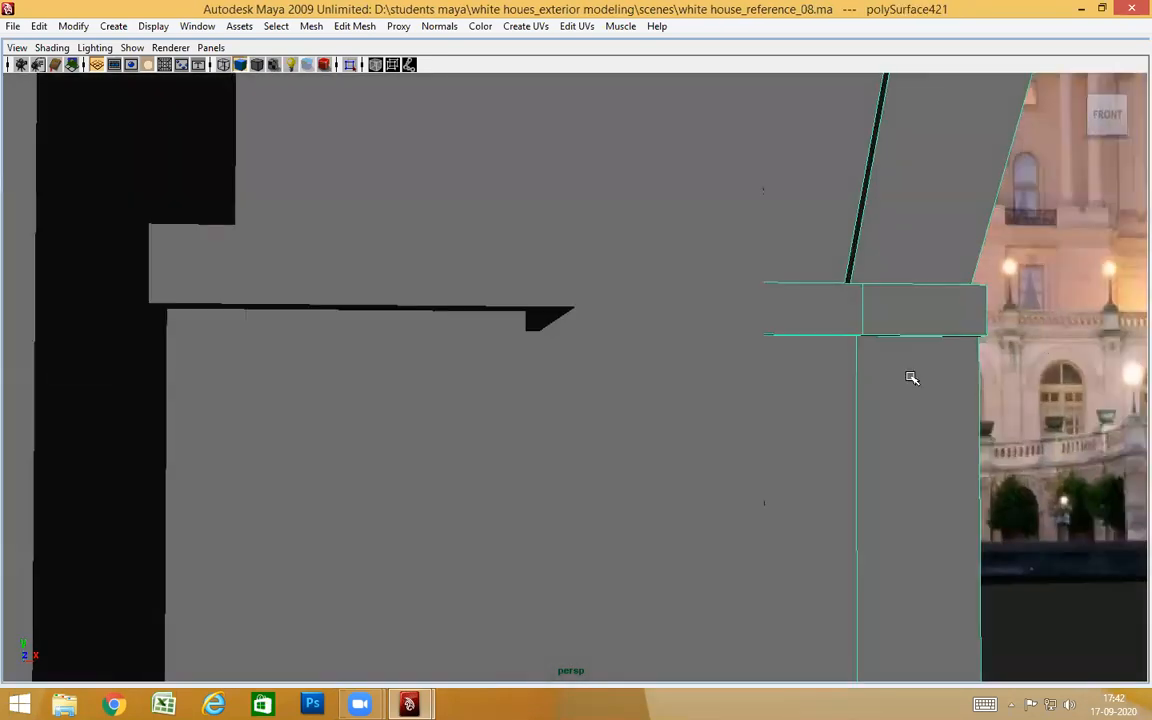
right_click_drag(980, 424, 743, 370, "alt")
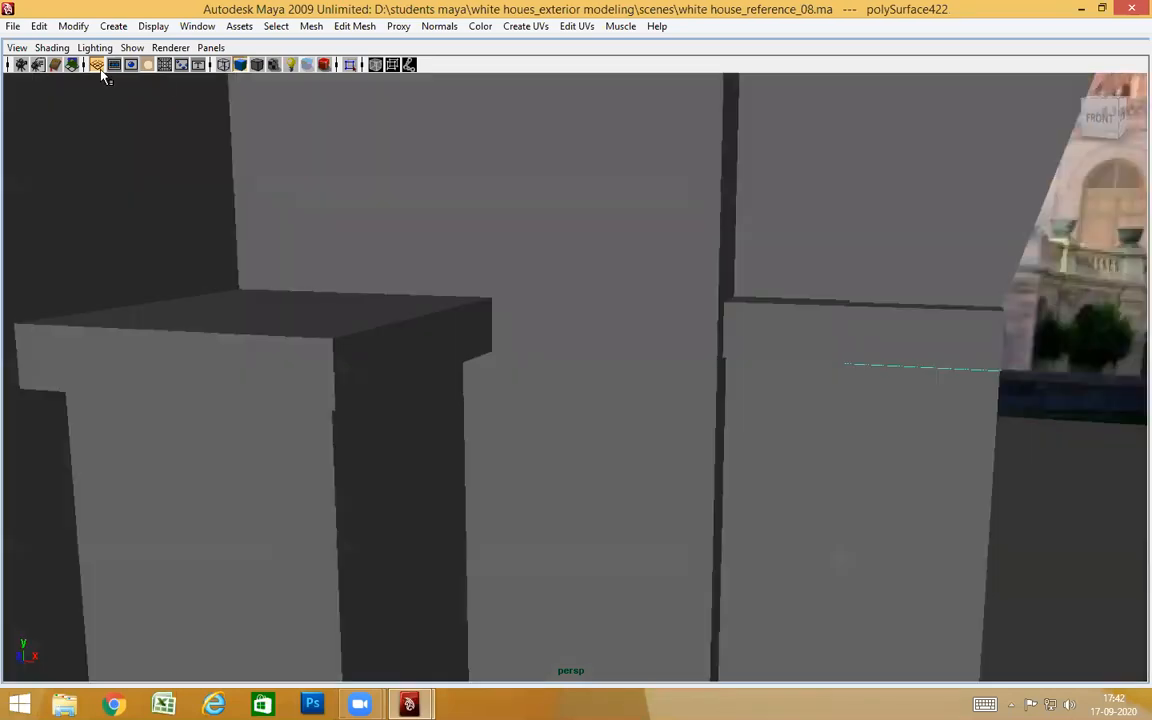
Center the duplicated strip's pivot and snap the pivot to the strip's end corner
left_click(72, 26)
left_click(92, 193)
left_click_drag(715, 470, 326, 498, "alt")
left_click_drag(509, 419, 689, 460, "alt")
key("Insert")
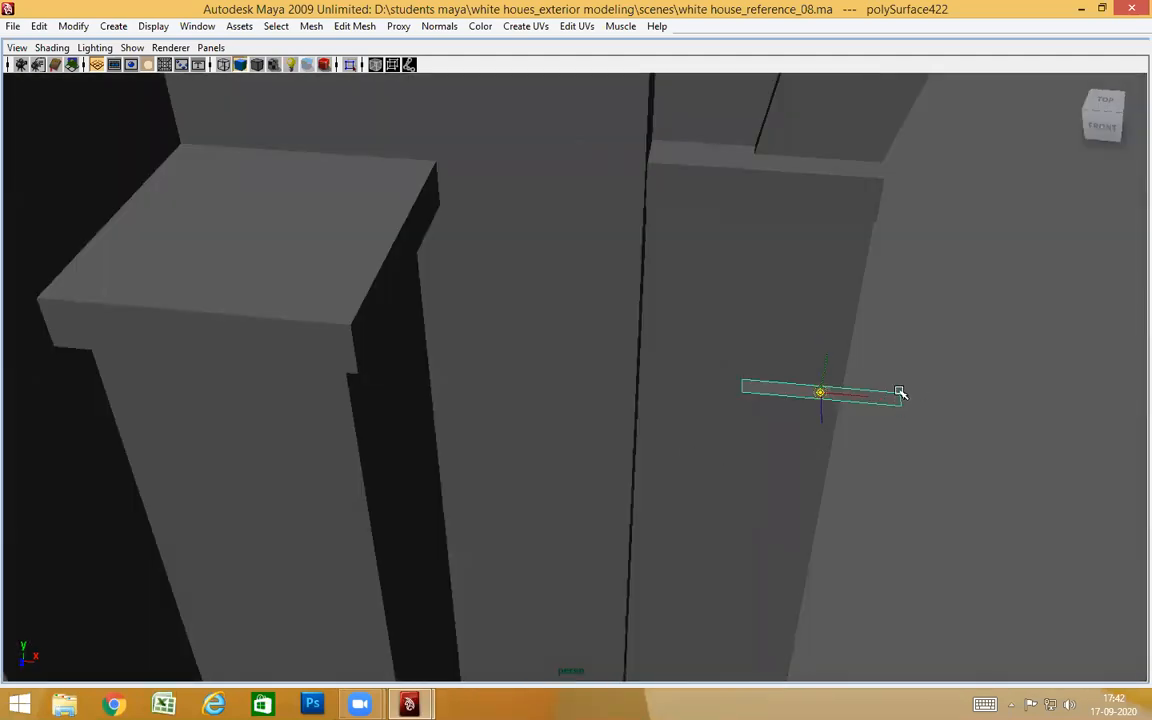
middle_click(901, 405)
key("Insert")
Snap the strip to the narrow block's front corner directly beneath the new cap
left_click_drag(730, 486, 573, 447, "alt")
left_click(366, 353)
left_click(323, 347)
left_click_drag(729, 438, 893, 480, "alt")
left_click(842, 322)
key("ctrl+z")
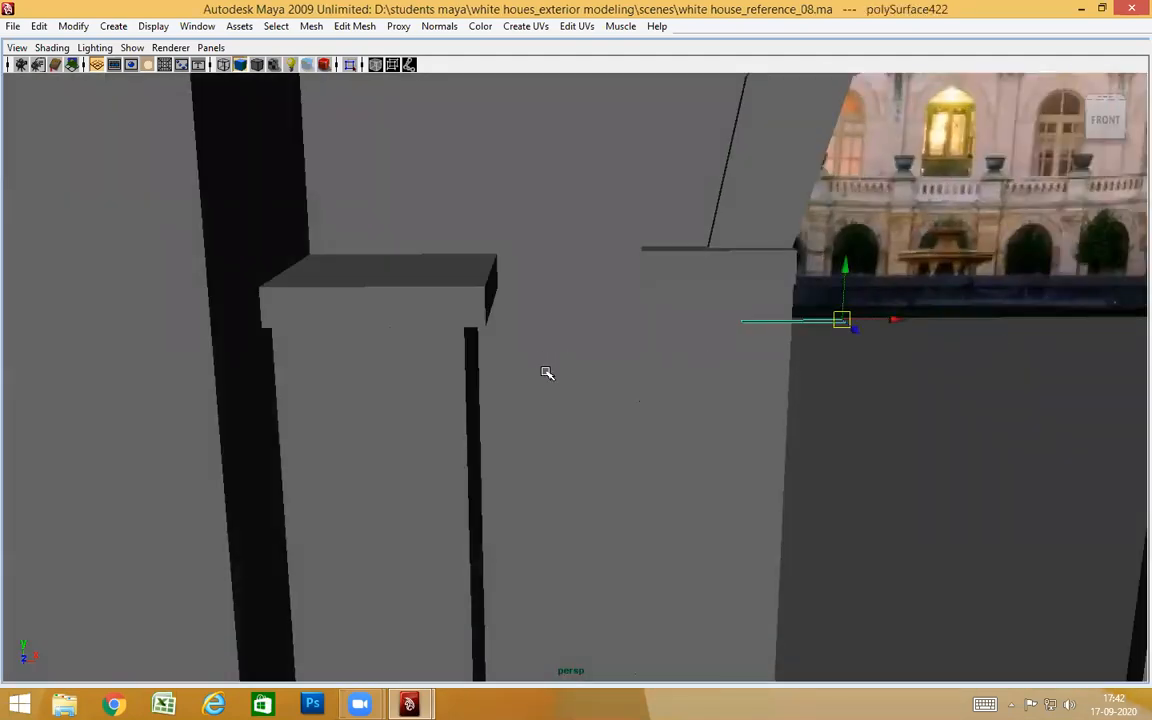
left_click_drag(535, 306, 537, 408, "alt")
middle_click_drag(537, 408, 551, 387, "alt")
key("v")
middle_click(472, 384)
left_click_drag(722, 450, 670, 647, "alt")
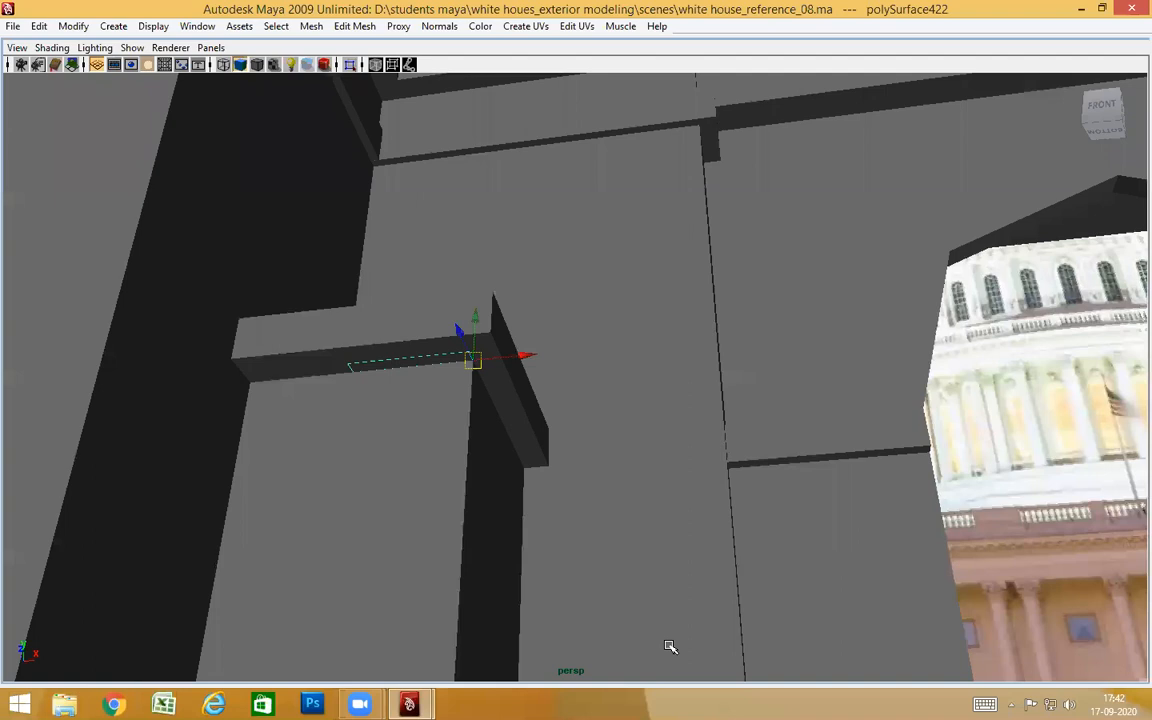
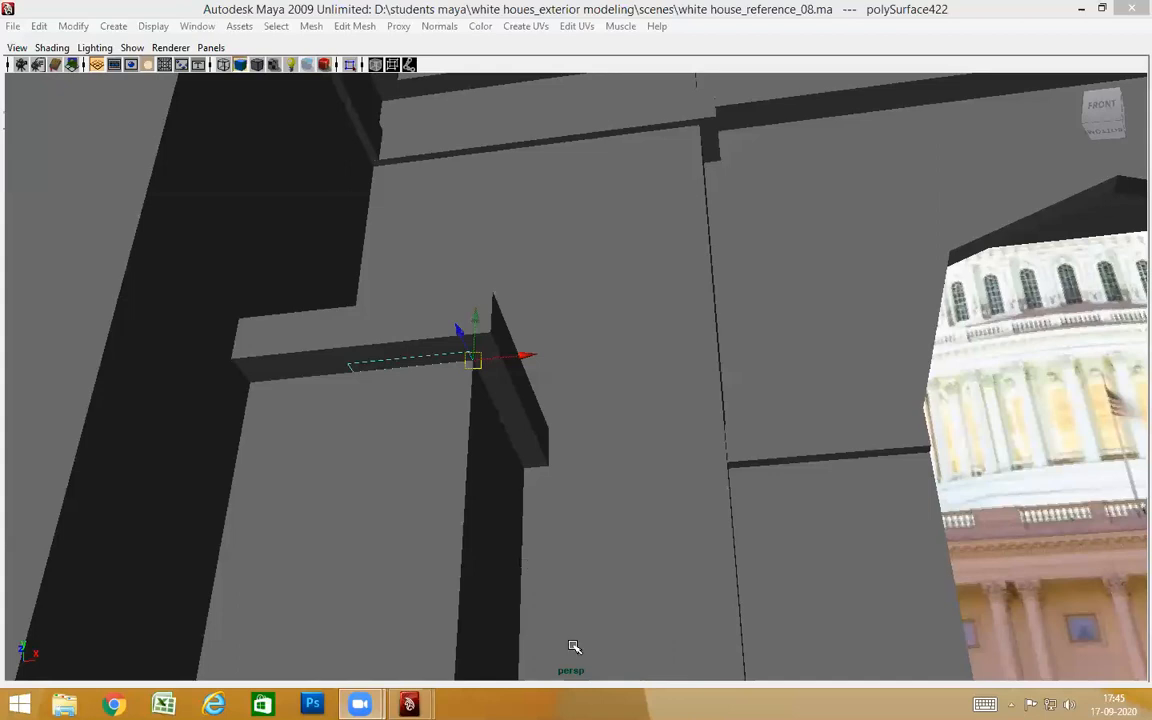
Duplicate the strip and rotate the copy about the vertical axis to run along the block's arch side
left_click_drag(558, 607, 662, 514, "alt")
left_click_drag(458, 426, 200, 400, "alt")
scroll(599, 375, "up", 5)
scroll(599, 375, "down", 4)
scroll(599, 375, "up", 5)
middle_click_drag(599, 375, 643, 375, "alt")
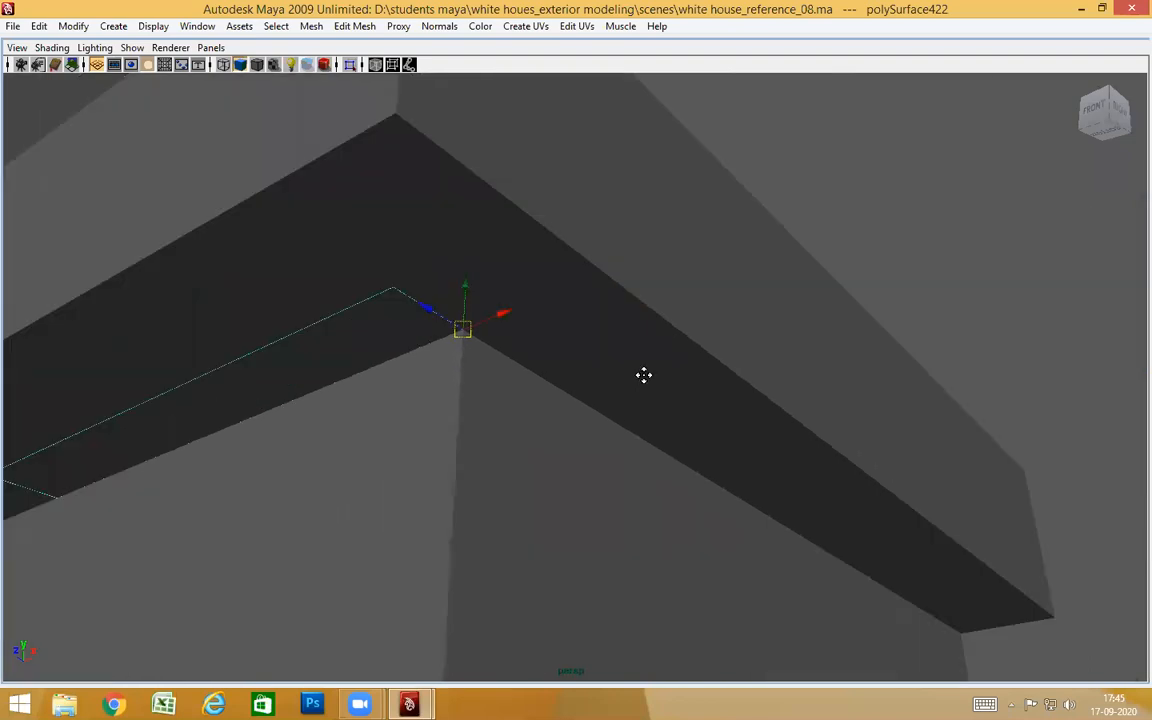
scroll(643, 377, "down", 4)
left_click_drag(643, 378, 625, 384, "alt")
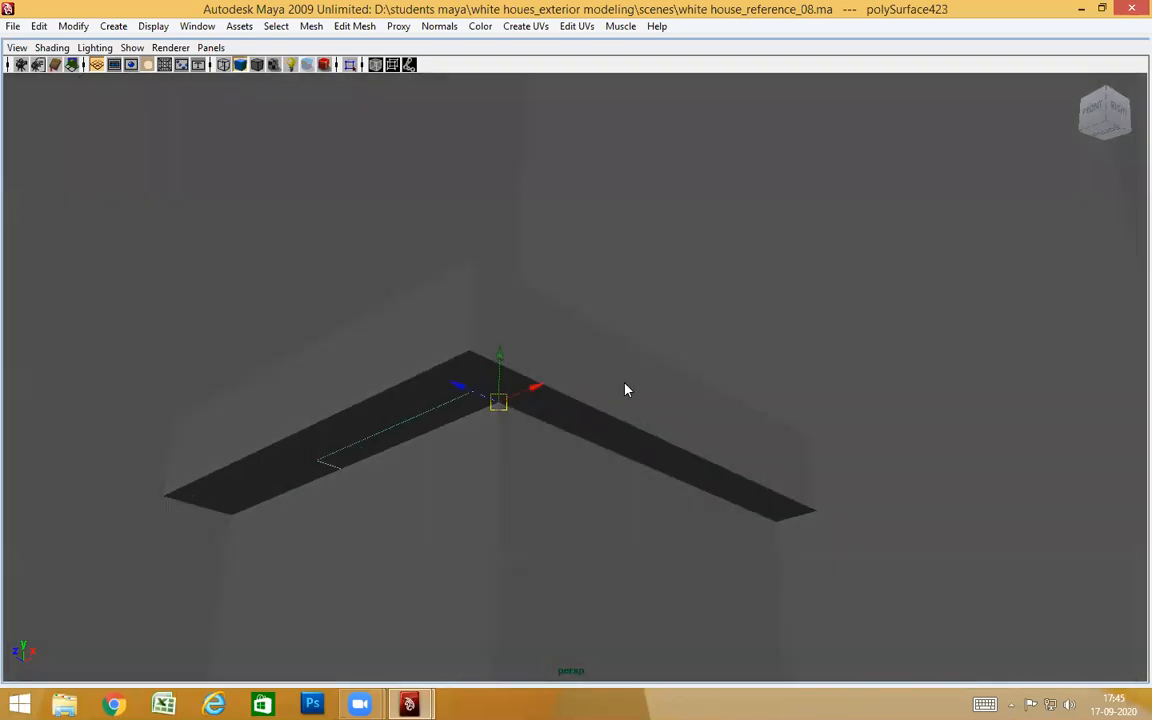
key("e")
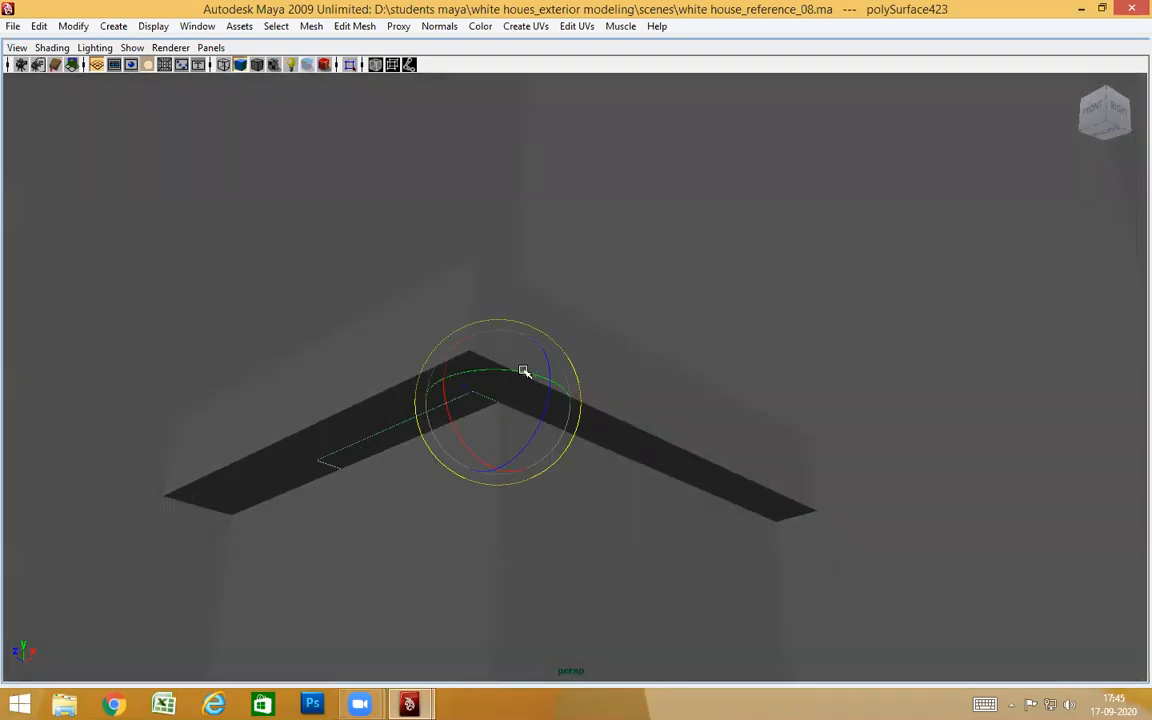
left_click_drag(525, 368, 827, 397)
Snap the rotated strip's pivot to its inner corner and align the strip with the block's front corner
key("w")
left_click_drag(563, 489, 902, 453, "alt")
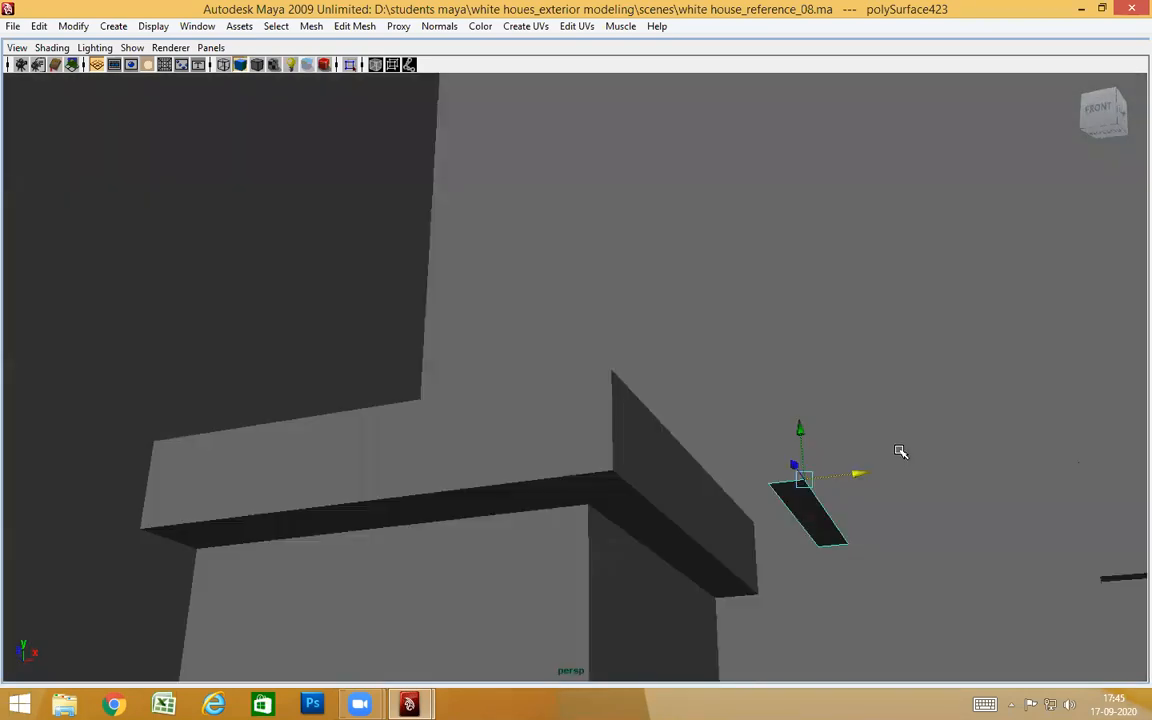
key("Insert")
key("v")
middle_click(769, 482)
key("Insert")
left_click_drag(823, 476, 591, 437)
Snap the cap's arch-side face to the outer edge of the rotated strip in wireframe display
left_click(666, 524)
right_click_drag(593, 375, 595, 411)
left_click(607, 478)
left_click_drag(609, 481, 605, 477, "alt")
key("4")
left_click_drag(707, 465, 706, 465)
middle_click_drag(568, 463, 548, 449)
Snap the cap's front face to the front strip's outer edge and return to shaded object display
left_click(447, 410)
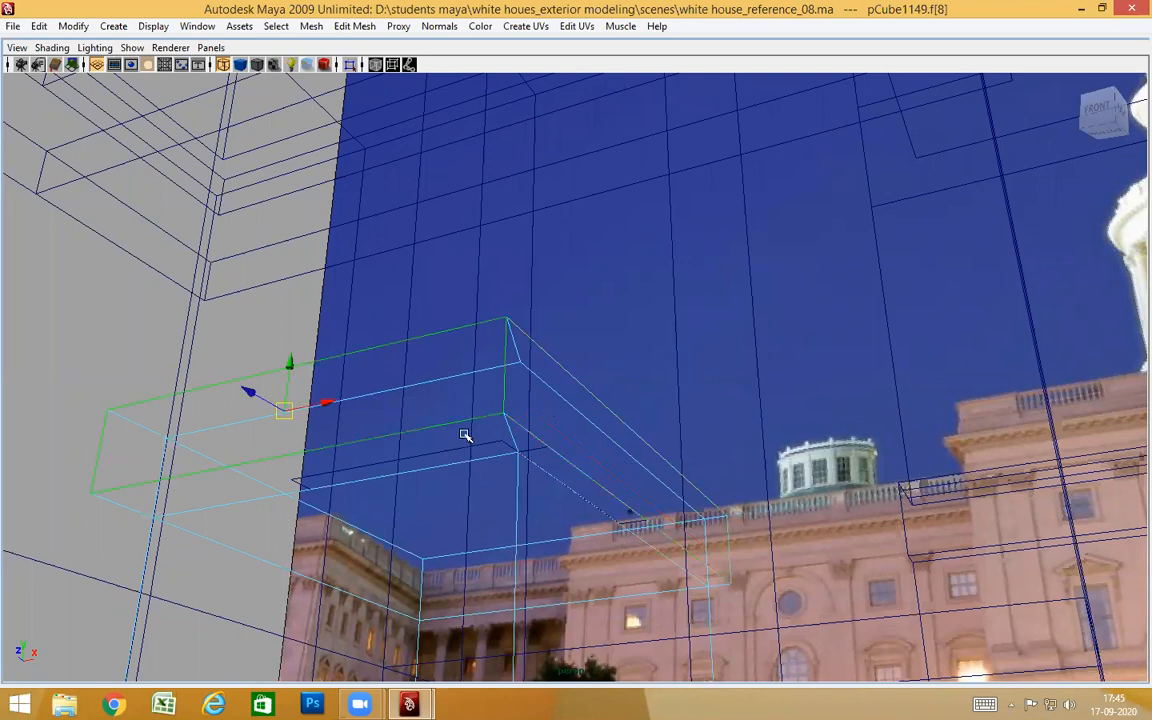
left_click(249, 391)
middle_click_drag(494, 442, 500, 517)
key("5")
left_click_drag(630, 540, 612, 519, "alt")
right_click_drag(522, 332, 575, 312)
scroll(586, 475, "down", 5)
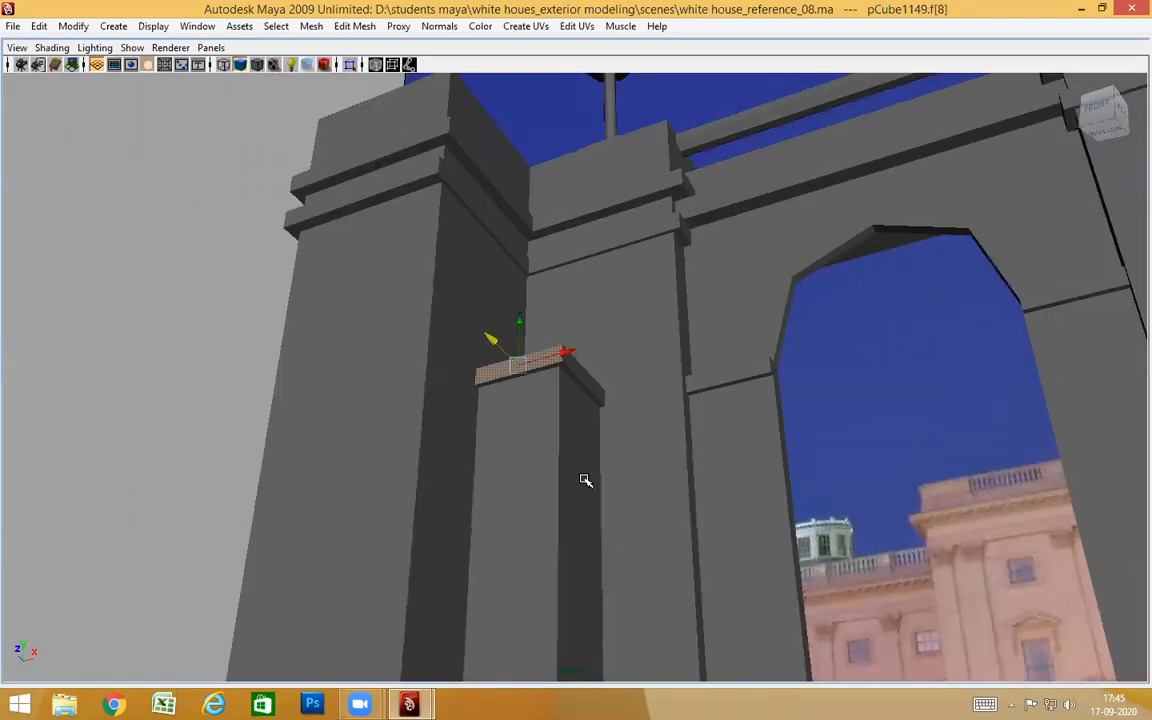
Delete both gauge strips from beneath the block's cap
left_click_drag(586, 481, 215, 299, "alt")
scroll(607, 380, "up", 10)
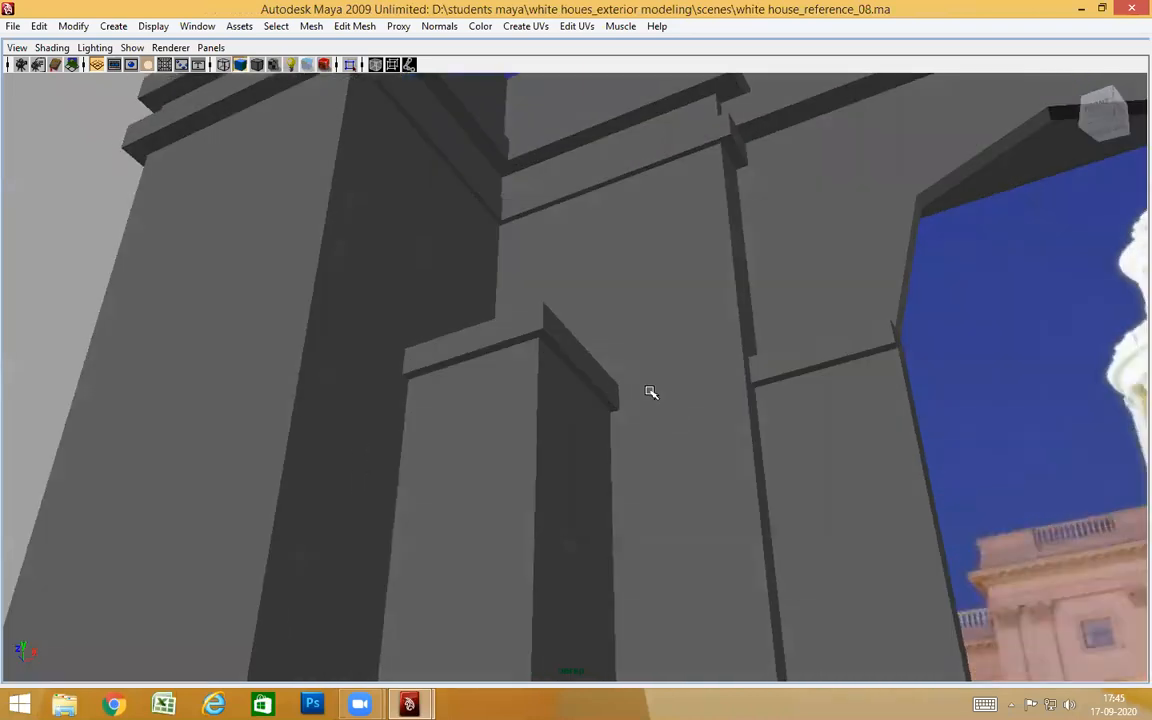
left_click_drag(650, 393, 589, 388, "alt")
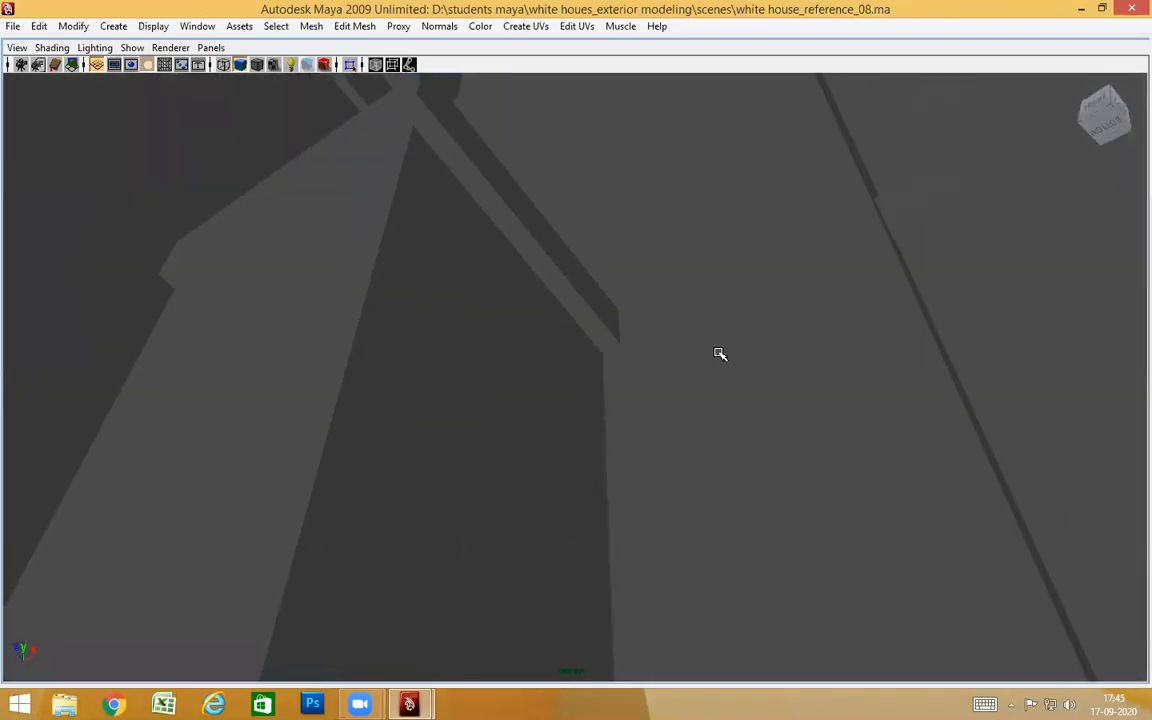
left_click_drag(960, 240, 991, 226, "alt")
left_click_drag(489, 301, 298, 337, "alt")
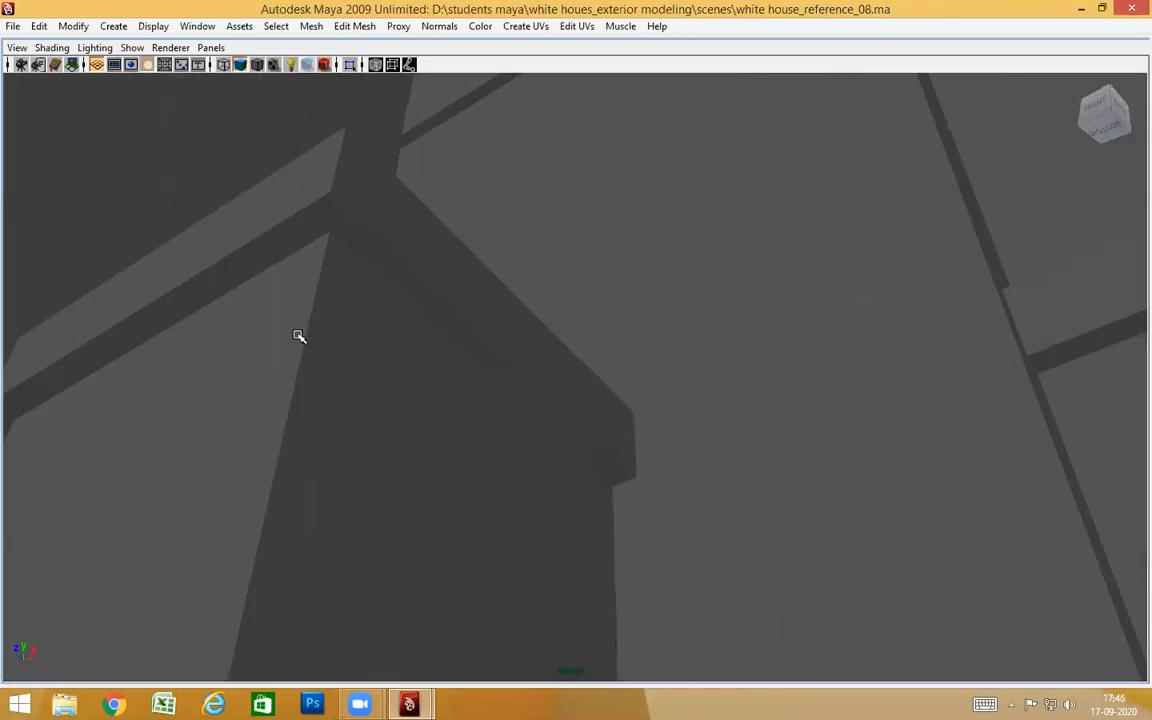
left_click(371, 253)
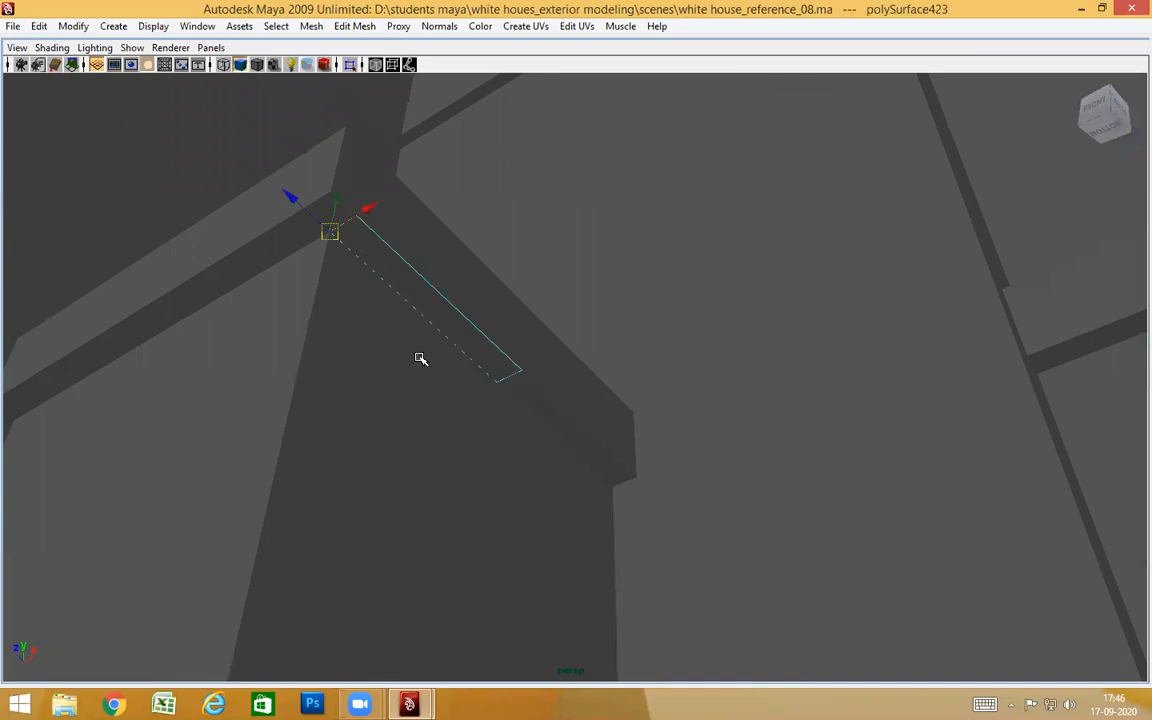
left_click(420, 361)
left_click(358, 389)
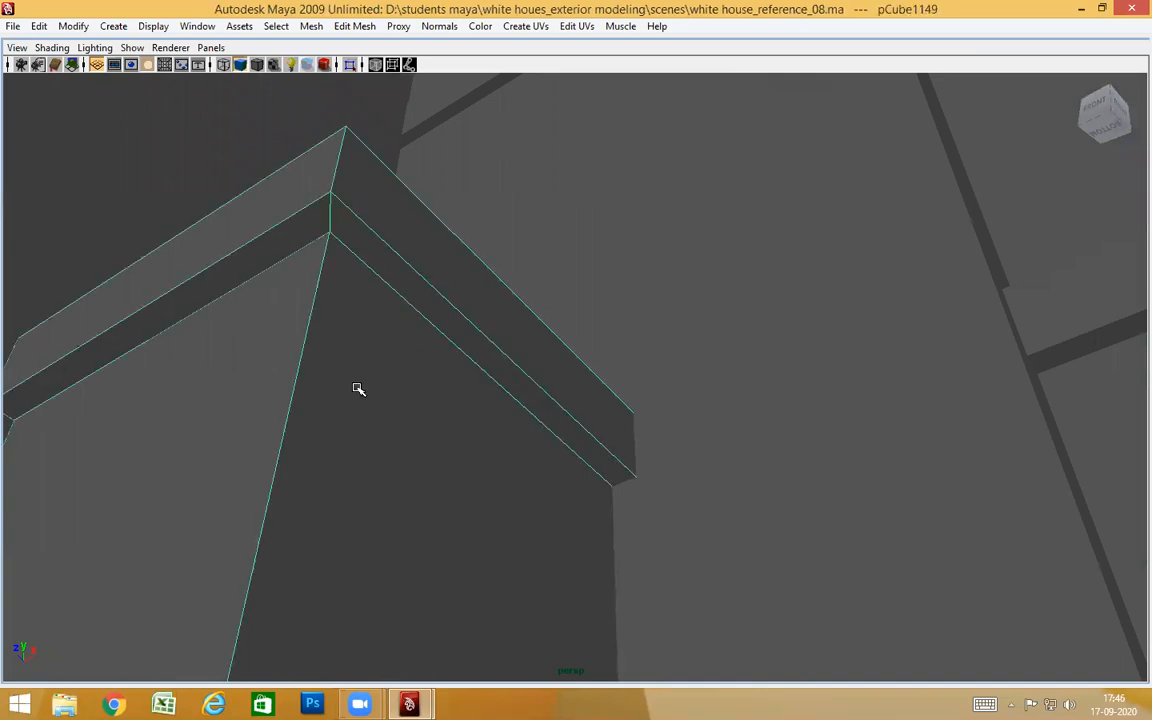
key("4")
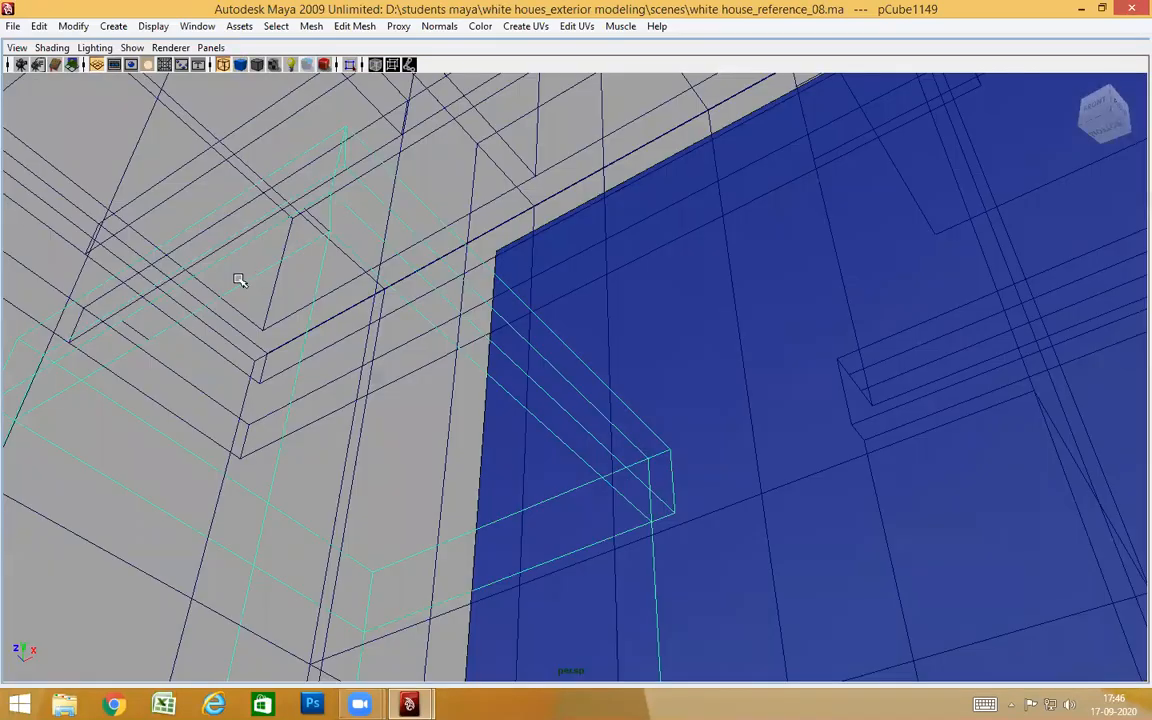
left_click(340, 290)
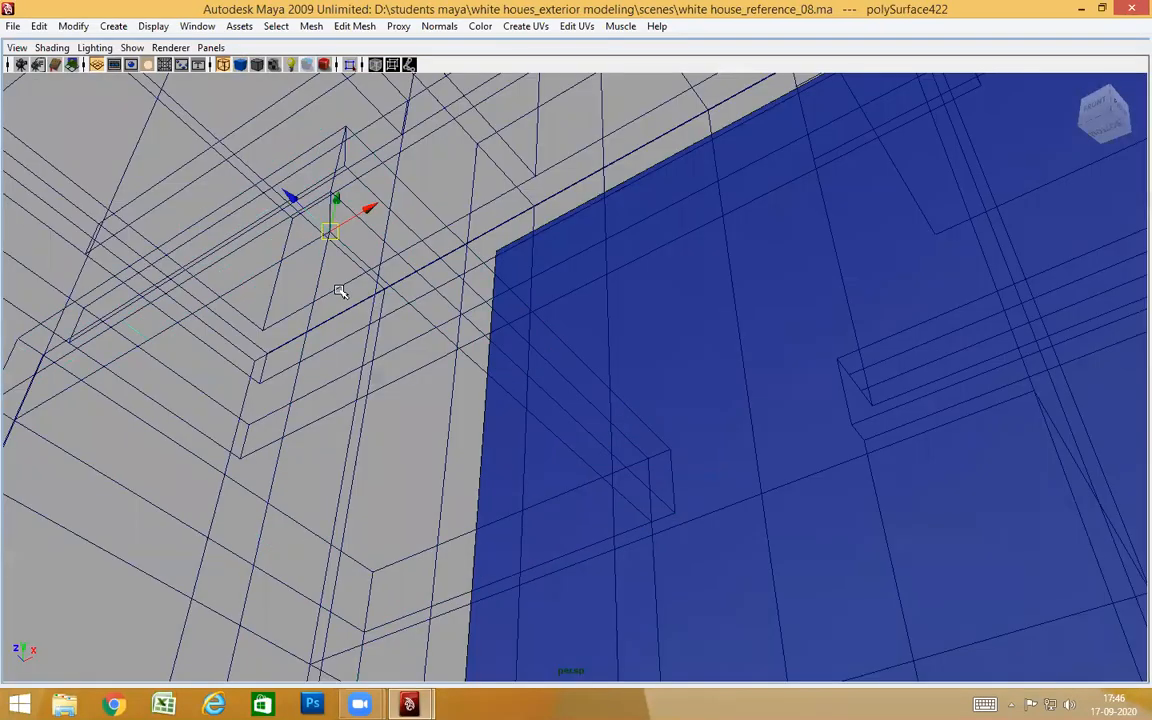
key("5")
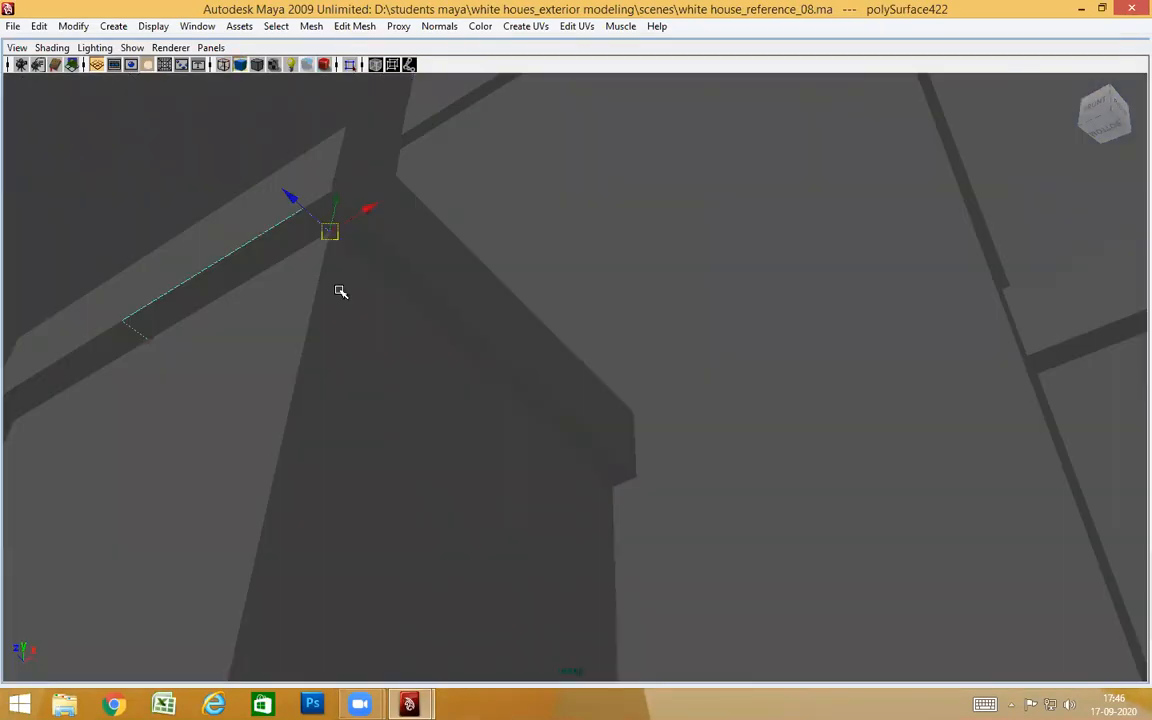
key("Delete")
Compare the block's cap with the arch piers' caps and examine the arcade through to its far end
scroll(329, 355, "down", 5)
left_click_drag(329, 355, 794, 334, "alt")
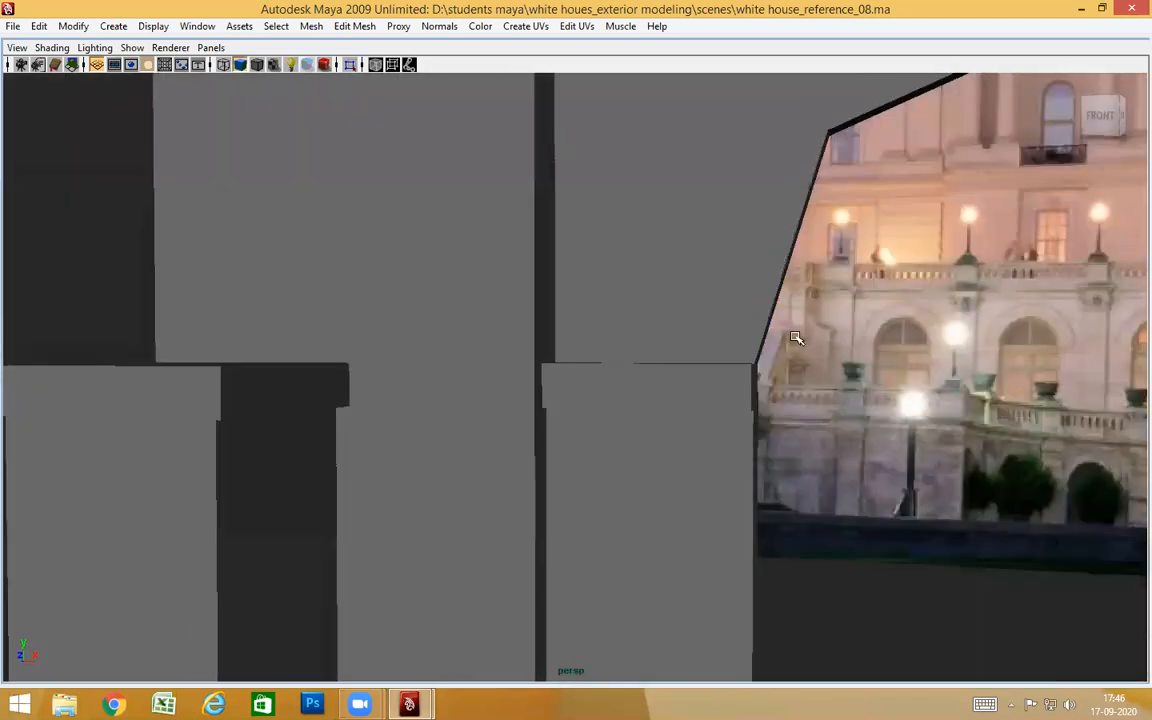
left_click_drag(692, 396, 650, 402, "alt")
middle_click_drag(650, 402, 390, 402, "alt")
scroll(910, 403, "up", 2)
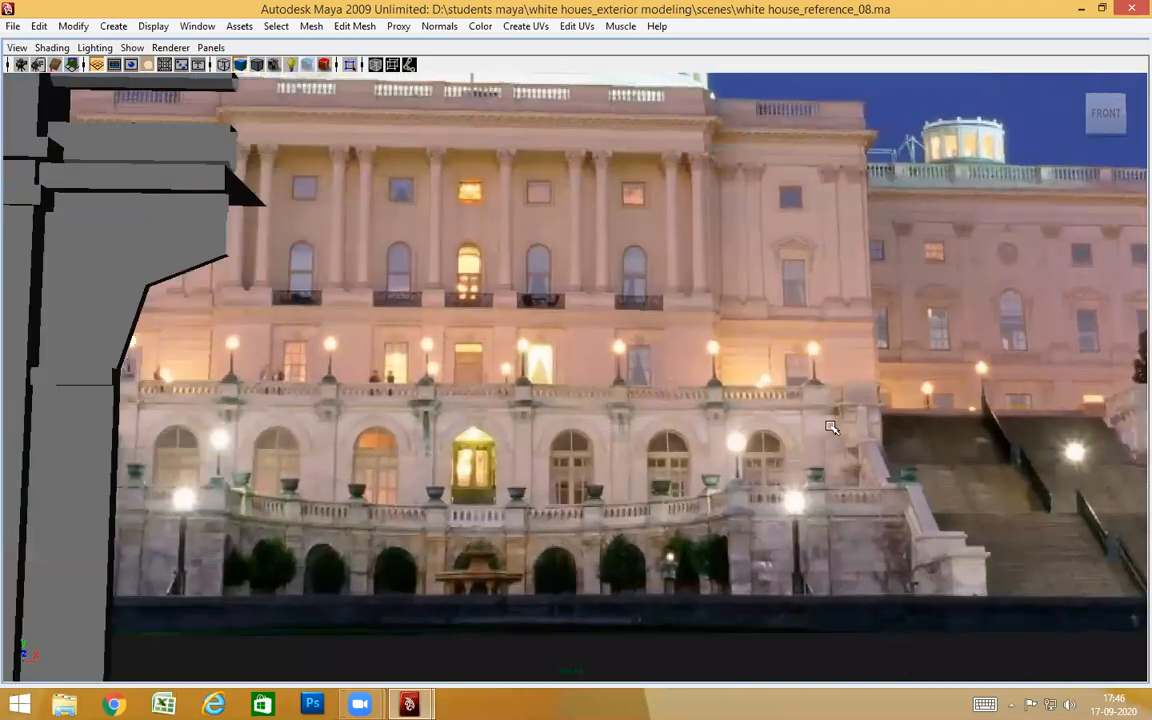
left_click_drag(855, 477, 868, 326, "alt")
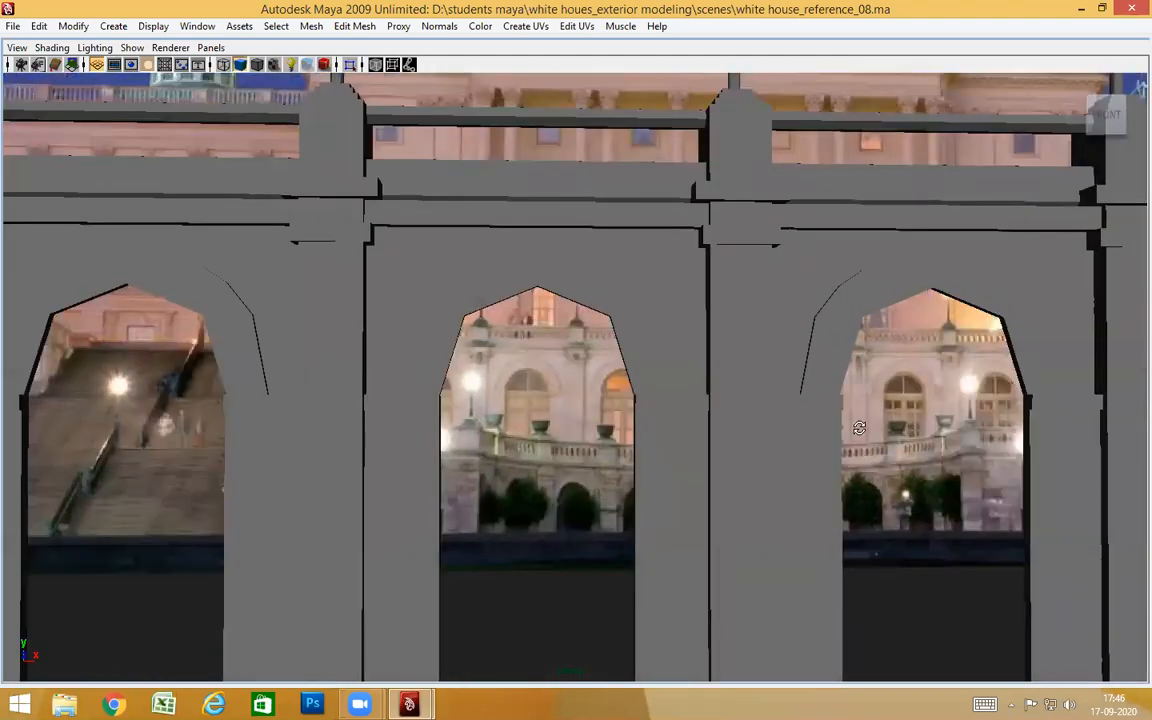
left_click_drag(757, 318, 789, 437, "alt")
scroll(789, 437, "down", 5)
middle_click_drag(890, 412, 838, 400, "alt")
scroll(838, 400, "up", 5)
left_click_drag(838, 400, 767, 235, "alt")
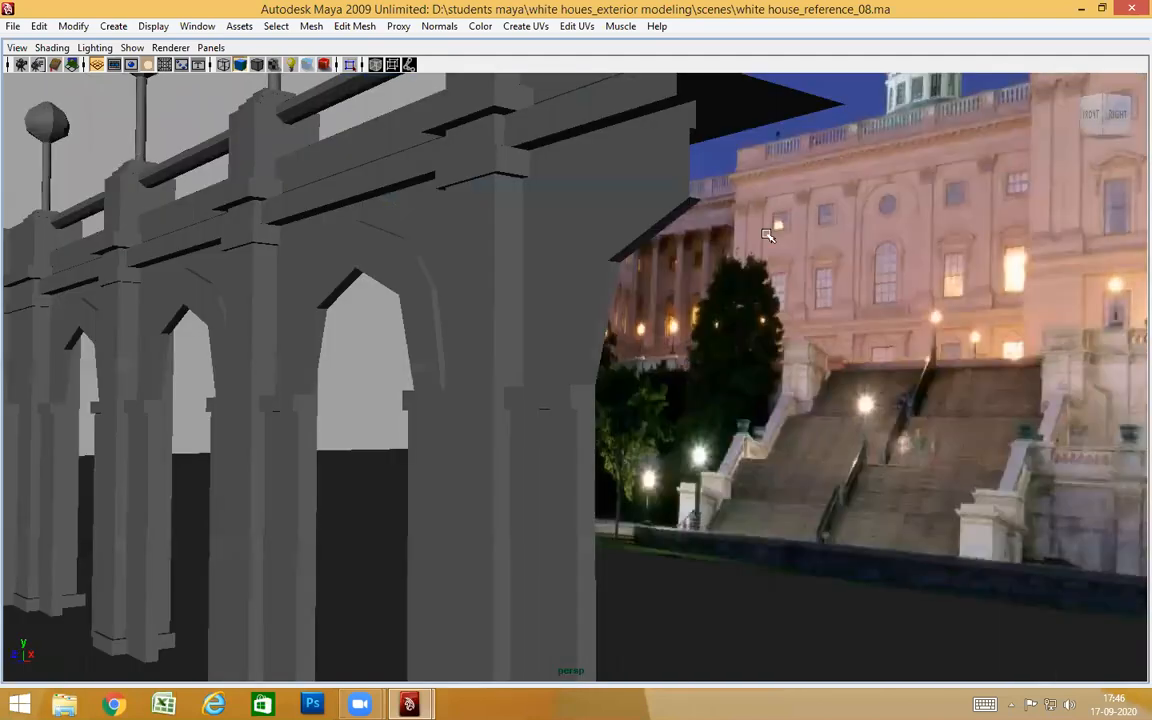
Select the arcade wall that carries the half arch at the arcade's open far end
left_click_drag(682, 283, 951, 293, "alt")
middle_click_drag(951, 293, 815, 318, "alt")
scroll(815, 318, "up", 2)
left_click_drag(815, 318, 1007, 371, "alt")
left_click(782, 357)
left_click_drag(917, 378, 447, 327, "alt")
left_click_drag(662, 402, 787, 453, "alt")
scroll(750, 450, "down", 4)
left_click_drag(713, 446, 433, 391, "alt")
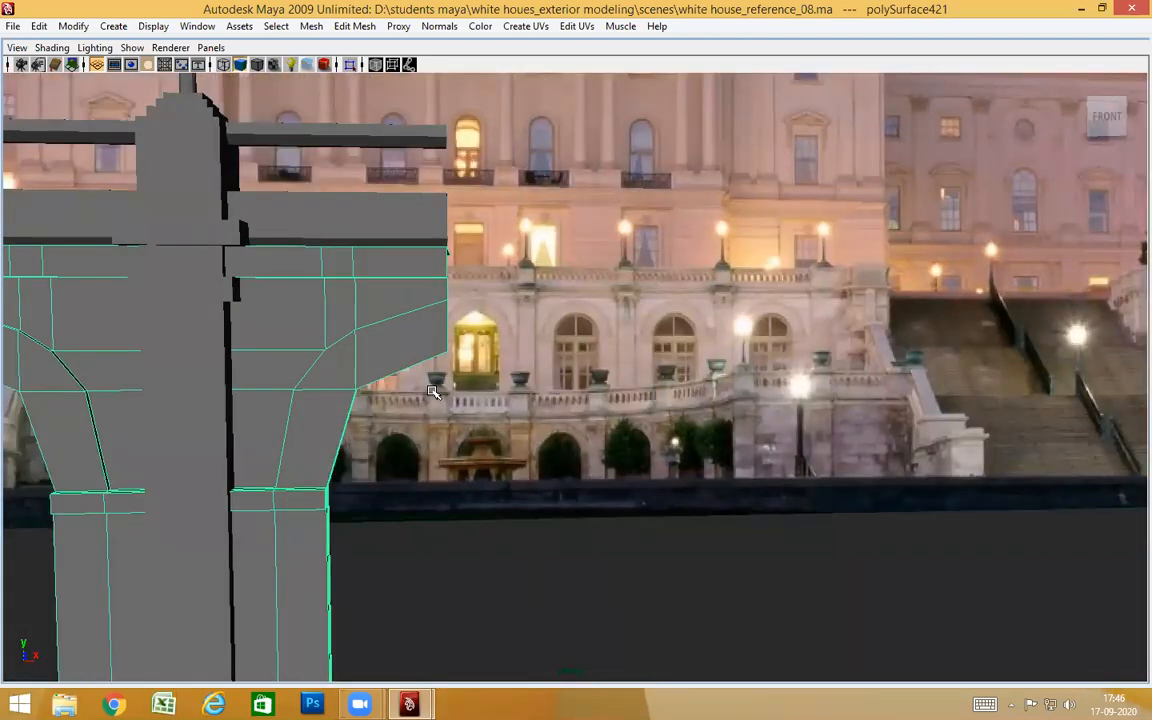
left_click_drag(575, 426, 509, 372, "alt")
key("3")
Duplicate the front and edge faces of the raised half-arch band at the wall's open end
right_click_drag(517, 372, 526, 402)
left_click_drag(509, 473, 555, 300, "alt")
left_click(555, 289)
left_click(487, 383)
left_click(468, 387, "shift")
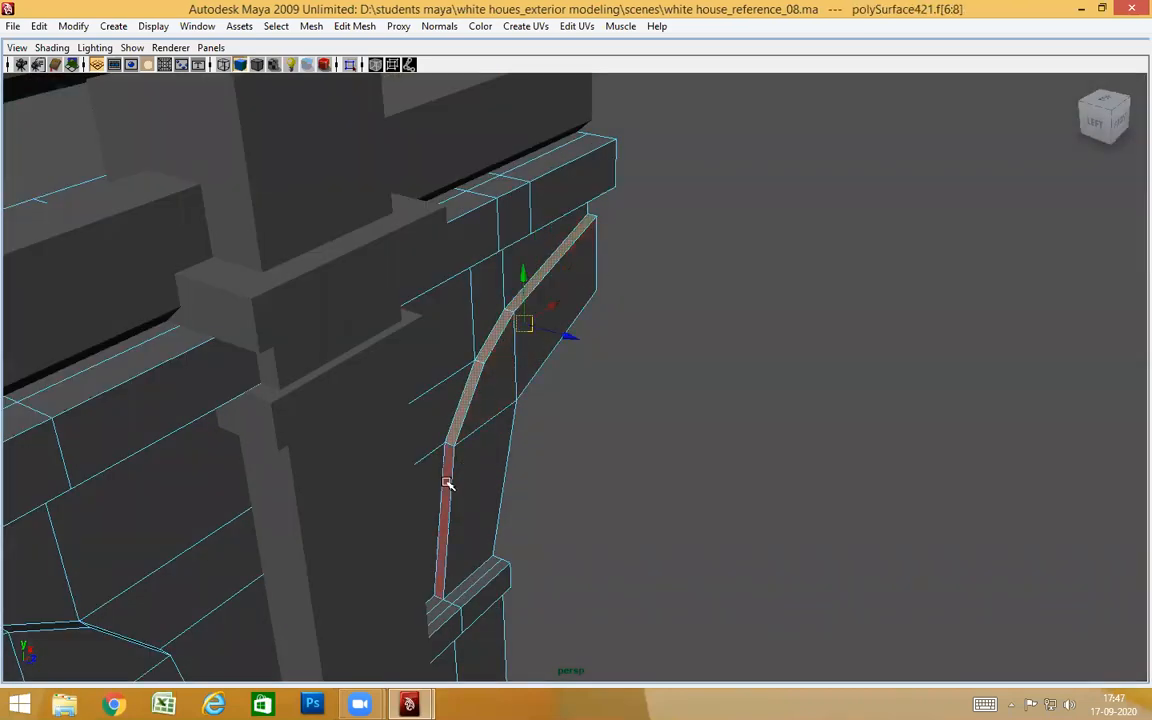
left_click(484, 484, "shift")
left_click(480, 399)
left_click(566, 317, "shift")
left_click_drag(548, 468, 758, 325, "alt")
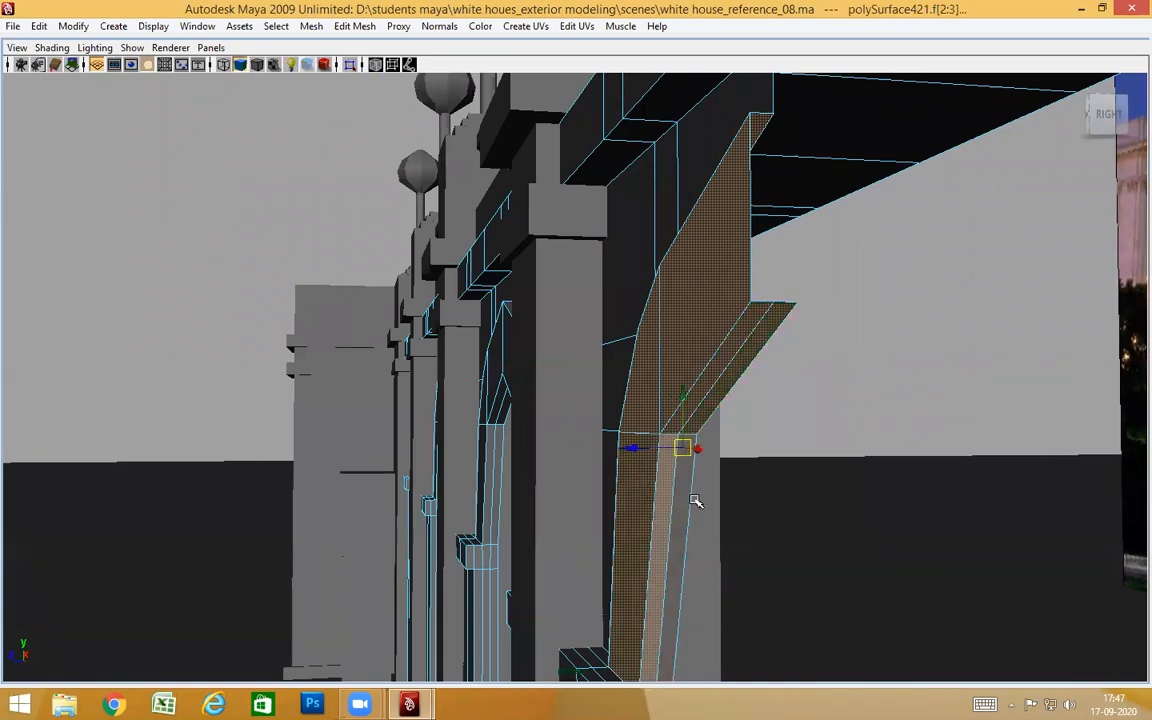
left_click_drag(681, 550, 851, 550, "alt")
right_click_drag(548, 327, 548, 502, "shift")
left_click_drag(586, 440, 625, 415, "alt")
right_click_drag(505, 290, 650, 208)
Select the copied half-arch band and pull it clear of the wall
left_click(545, 262)
left_click_drag(568, 393, 568, 400, "alt")
left_click_drag(573, 336, 613, 292, "alt")
left_click_drag(630, 264, 556, 312, "shift")
left_click_drag(597, 185, 523, 232, "shift")
left_click_drag(727, 356, 742, 386, "alt")
scroll(646, 355, "down", 4)
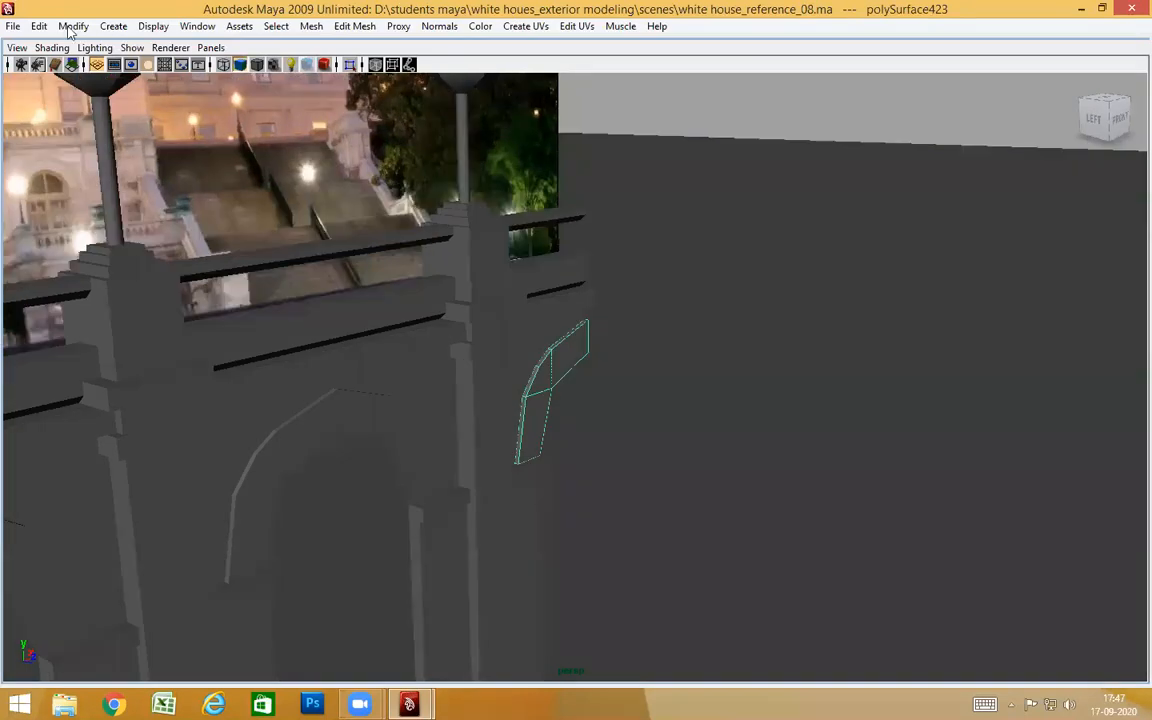
Center the pivot of the copied half-arch band
left_click(73, 26)
left_click(120, 191)
left_click_drag(630, 380, 504, 309, "alt")
scroll(601, 381, "down", 3)
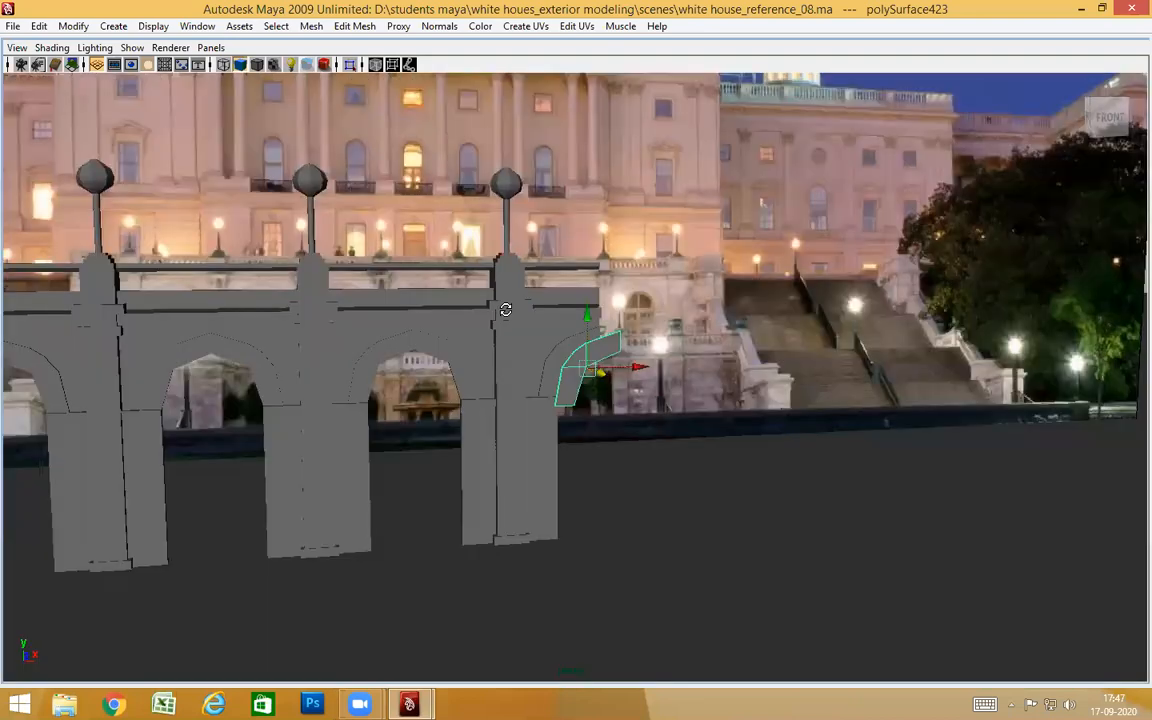
left_click_drag(752, 370, 839, 340, "alt")
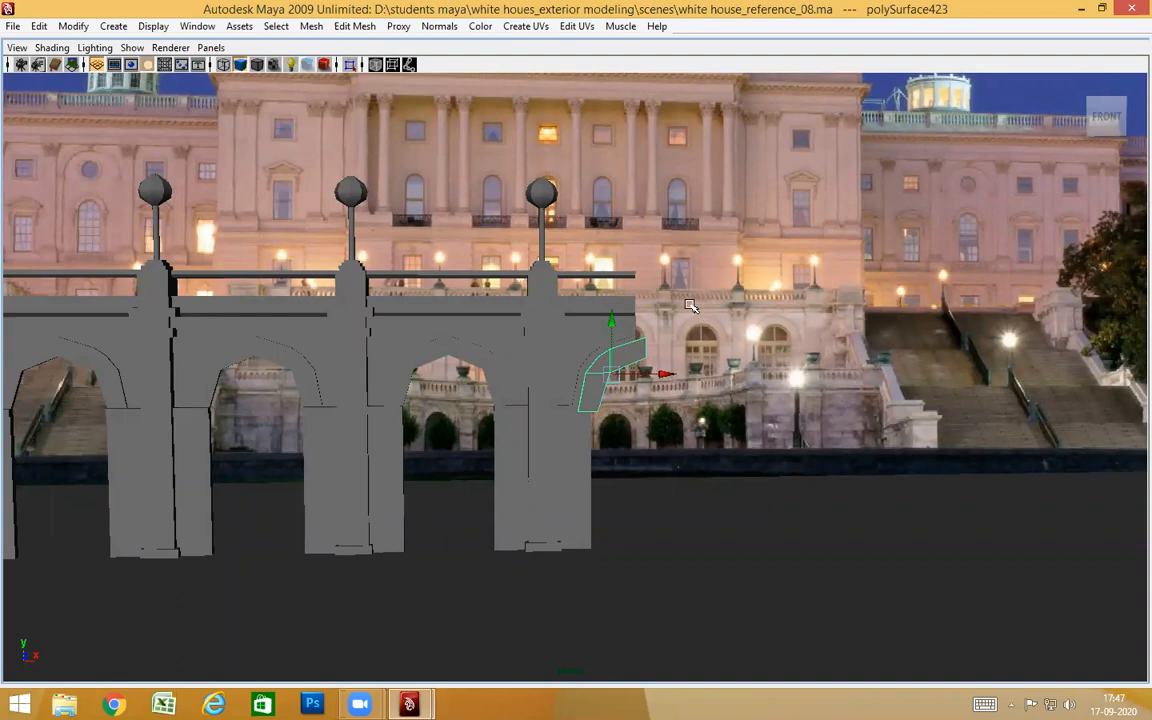
left_click_drag(745, 360, 701, 372, "alt")
Snap the copied band's pivot to its lower corner and rotate the band so it curves outward along its underside
key("e")
left_click_drag(653, 276, 558, 388, "alt")
key("Insert")
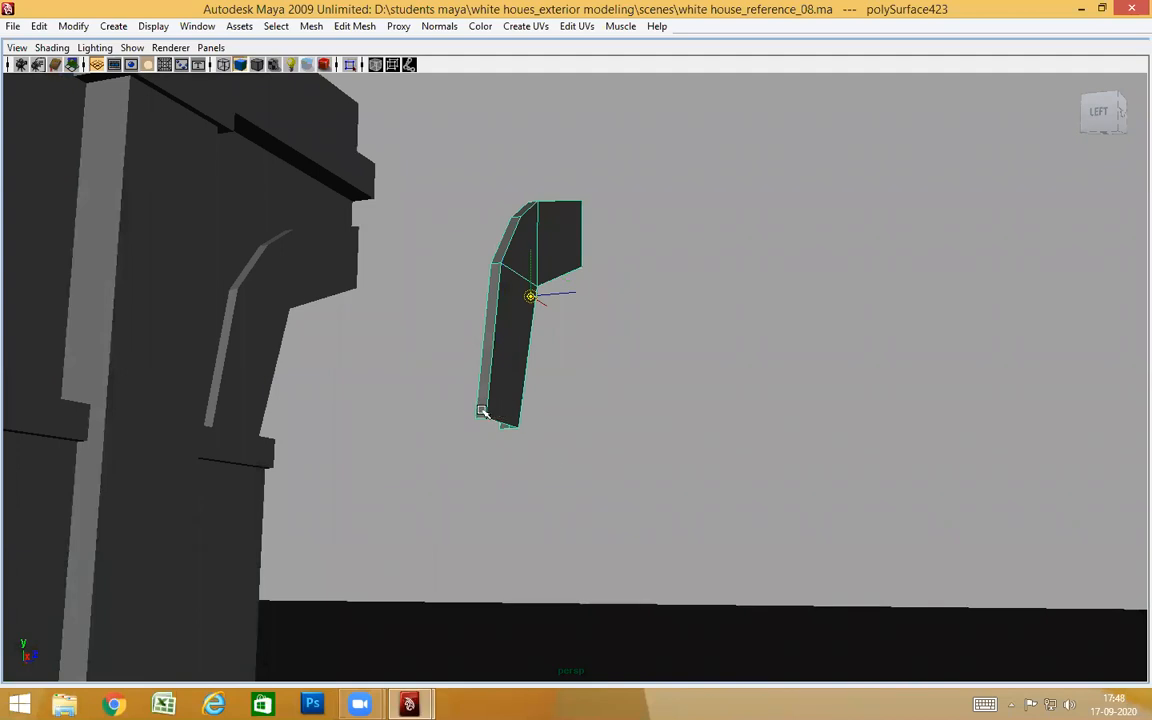
middle_click_drag(485, 404, 489, 419)
key("Insert")
left_click_drag(646, 412, 403, 359, "alt")
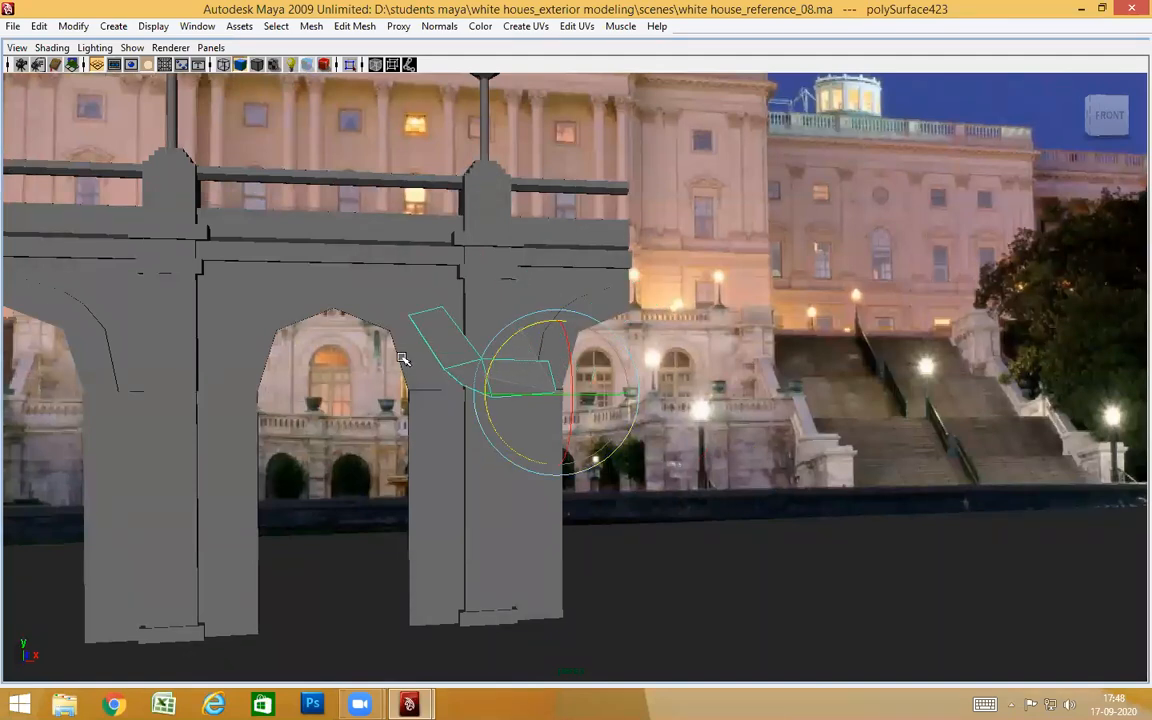
left_click_drag(403, 359, 417, 357)
Move the rotated band along the arcade's length to the narrow block beside the end pillar
left_click_drag(728, 393, 1029, 360, "alt")
key("w")
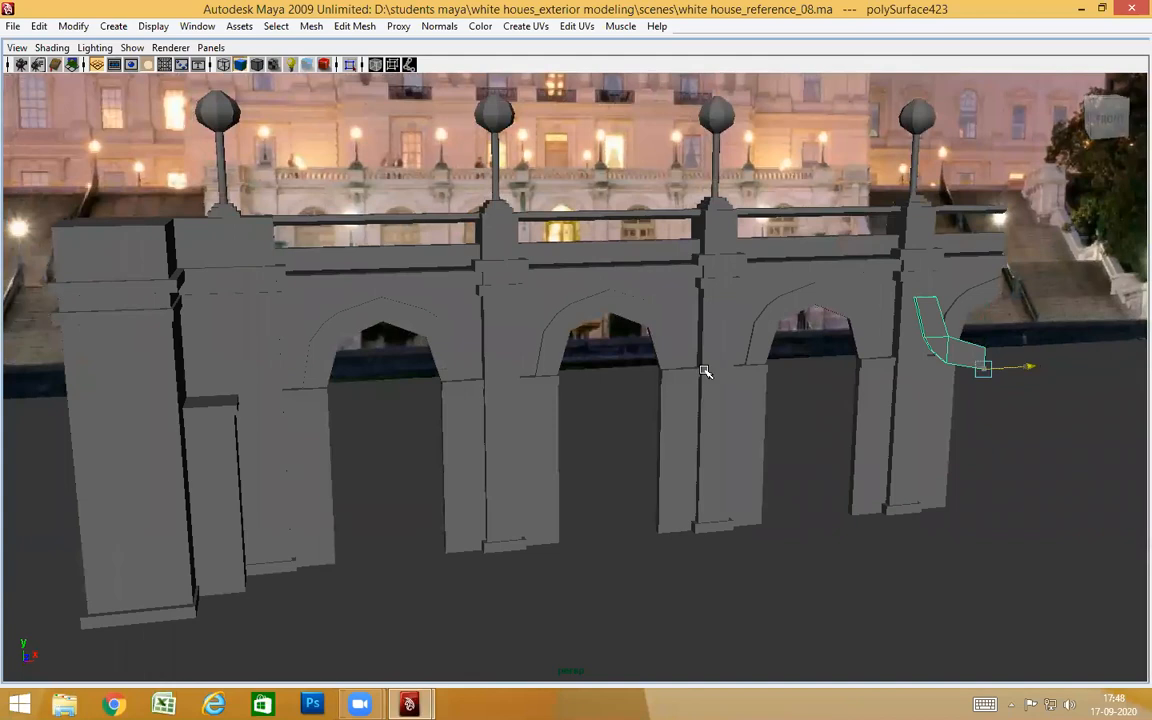
left_click_drag(705, 371, 419, 354)
middle_click_drag(419, 352, 690, 353, "alt")
scroll(640, 353, "up", 2)
left_click_drag(555, 352, 525, 409, "alt")
scroll(525, 409, "up", 3)
middle_click_drag(525, 409, 712, 348, "alt")
left_click_drag(712, 348, 718, 432, "alt")
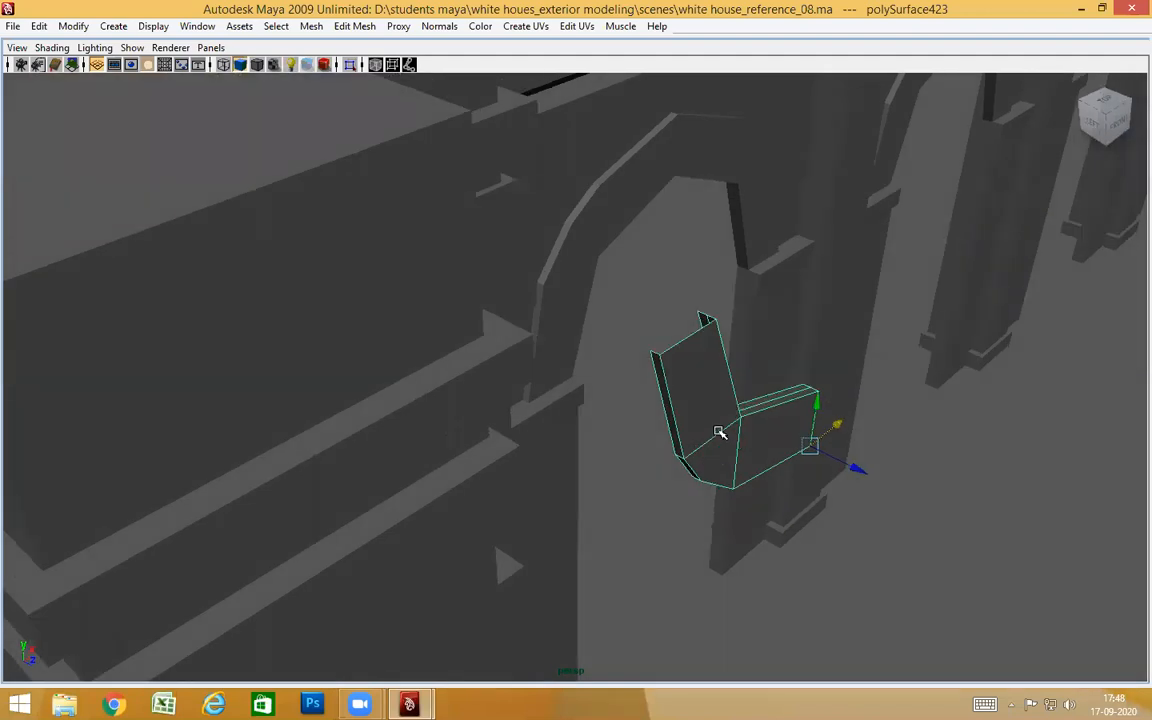
Snap the pivot to the band's upper corner and align the band lengthwise with the block cap's pillar-side corner
key("d")
key("v")
middle_click(661, 358)
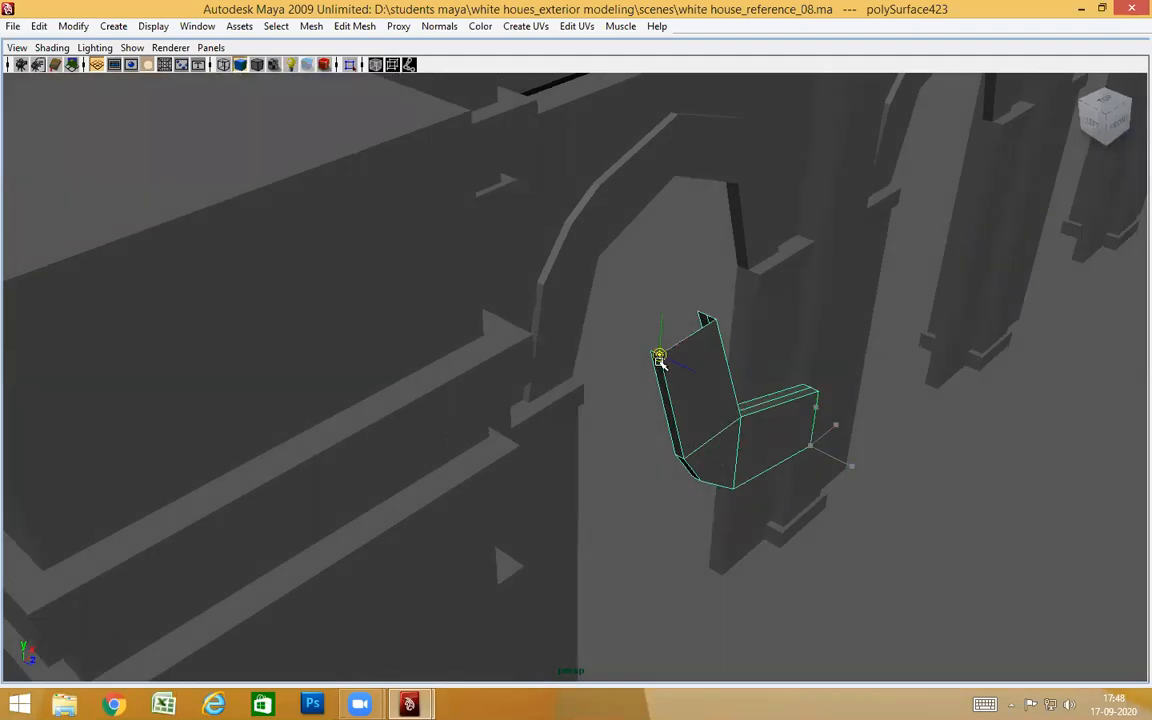
left_click_drag(710, 356, 774, 351, "alt")
left_click(712, 205)
left_click(773, 286)
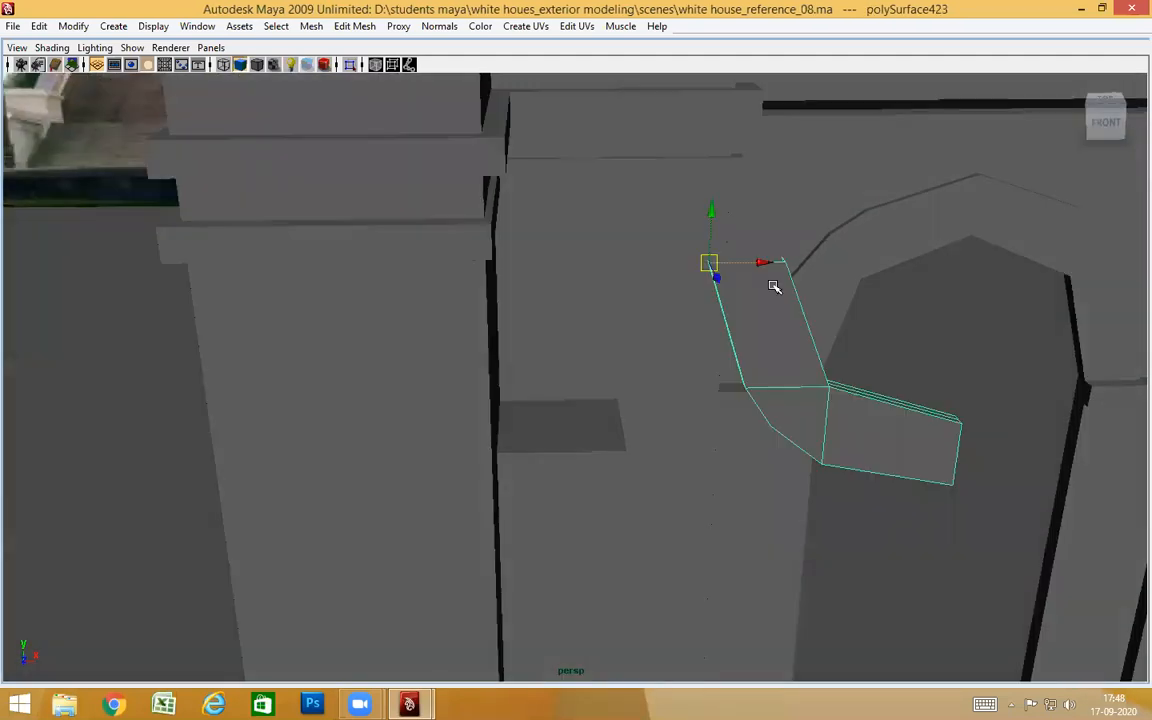
left_click(757, 255)
left_click(780, 289)
left_click_drag(757, 265, 679, 449, "alt")
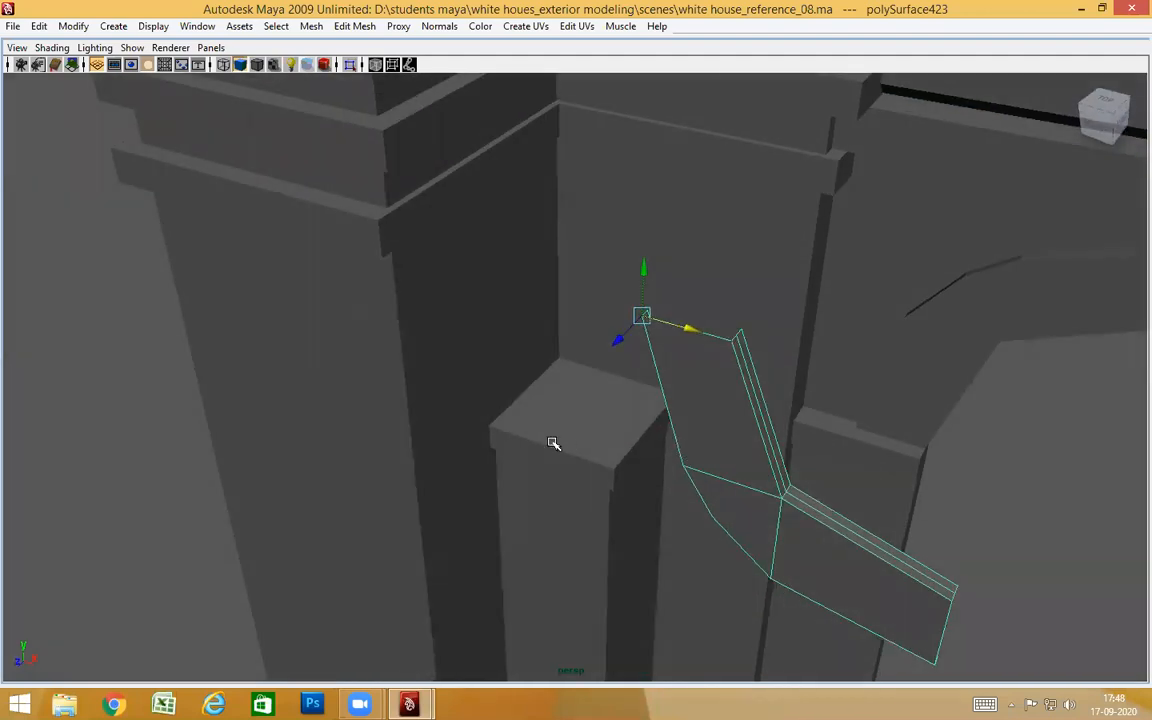
middle_click_drag(487, 424, 489, 427)
Snap the band's lower curve edges in line with its upper pillar-side corner in wireframe, making that side vertical
left_click_drag(660, 466, 706, 342, "alt")
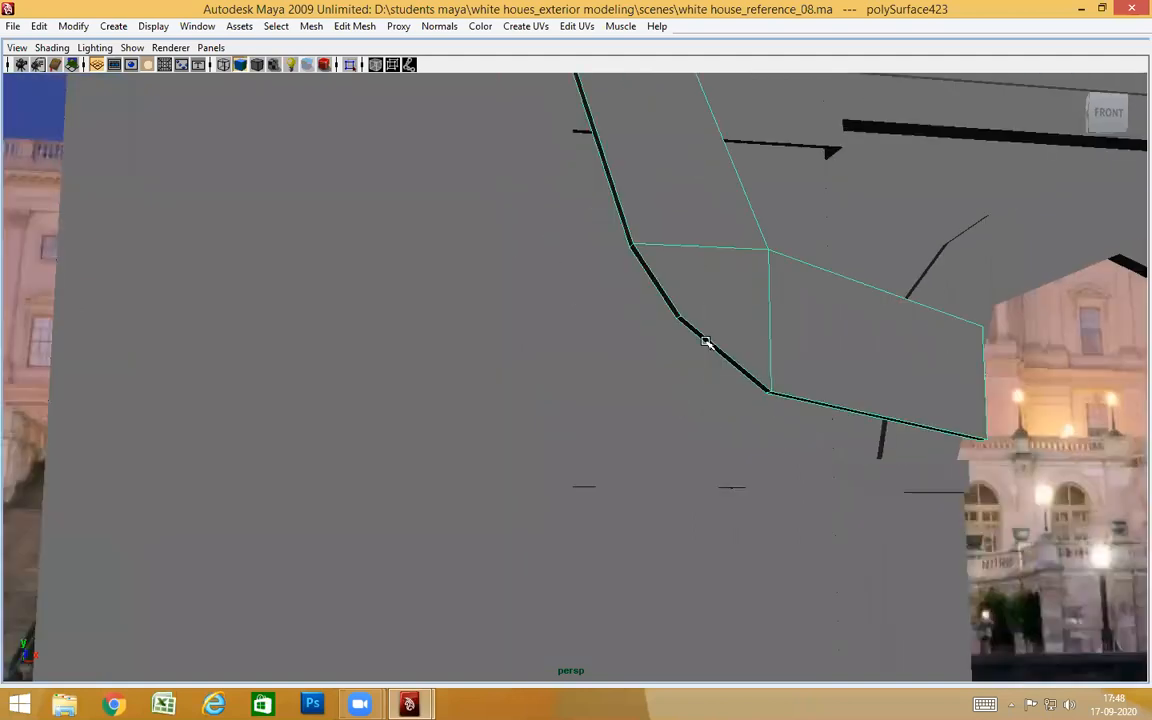
right_click_drag(690, 313, 689, 274)
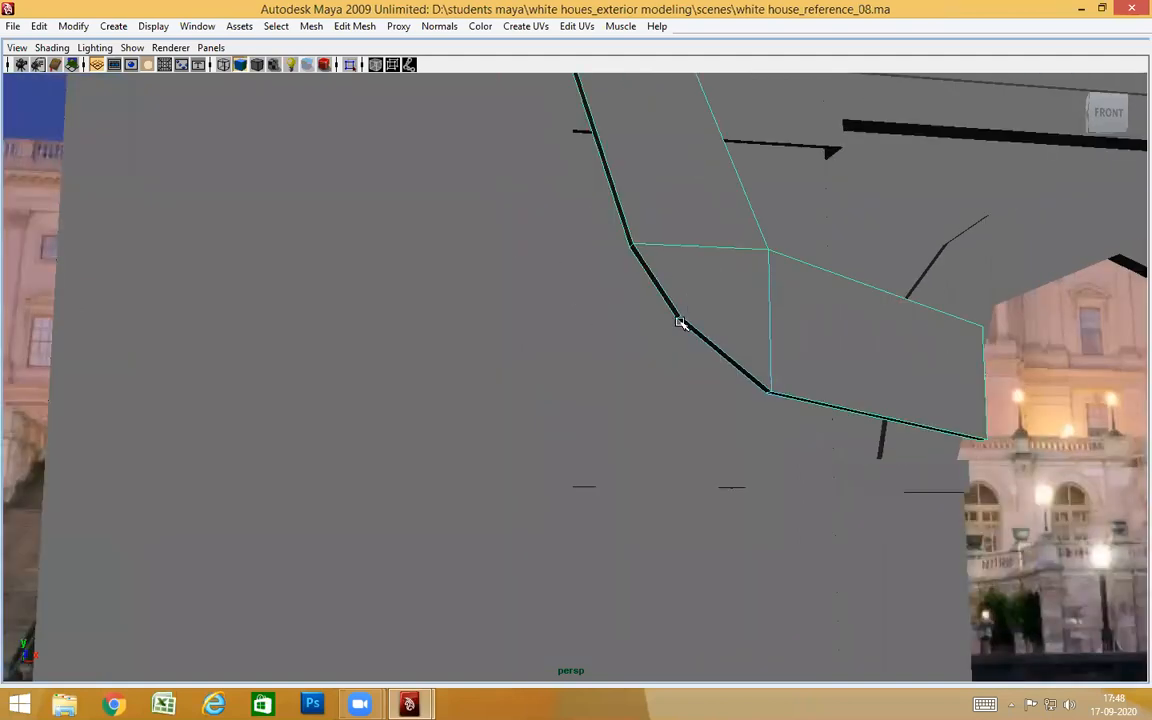
left_click(679, 316)
left_click_drag(712, 378, 638, 533, "alt")
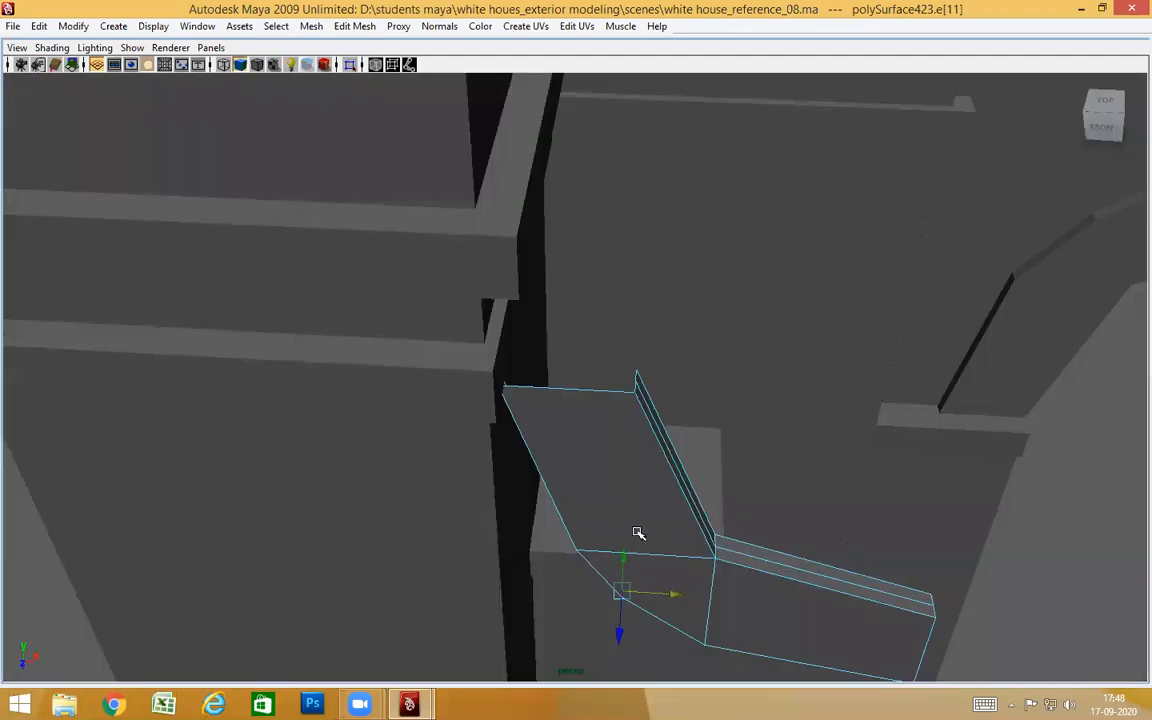
key("4")
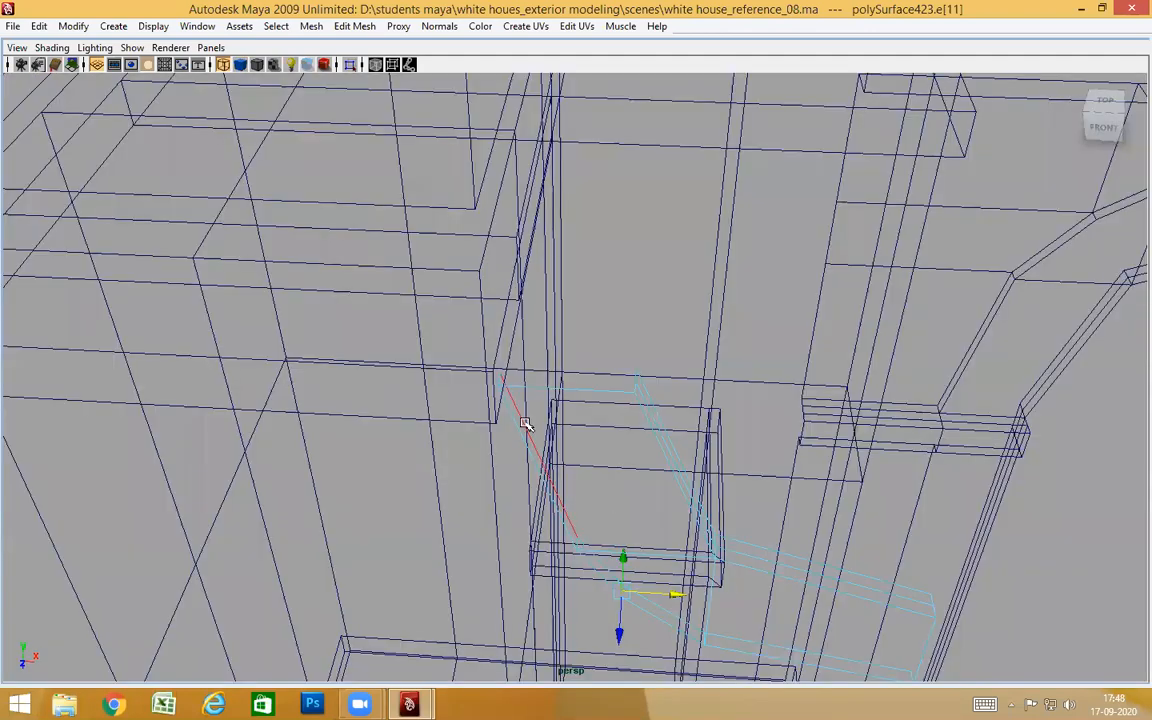
middle_click_drag(504, 380, 530, 468)
left_click(580, 543)
left_click_drag(625, 560, 691, 450, "alt")
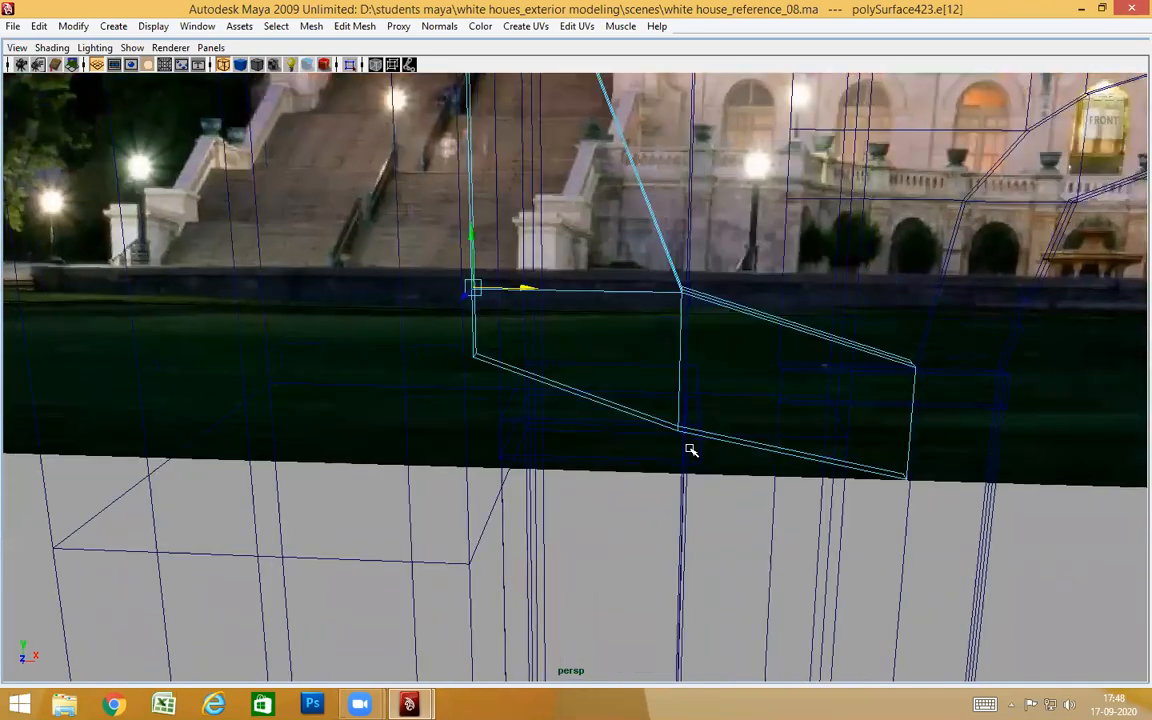
Try to level the band's lower vertices by scaling them vertically
right_click_drag(688, 433, 618, 372)
left_click_drag(373, 324, 993, 580)
key("r")
left_click(694, 345)
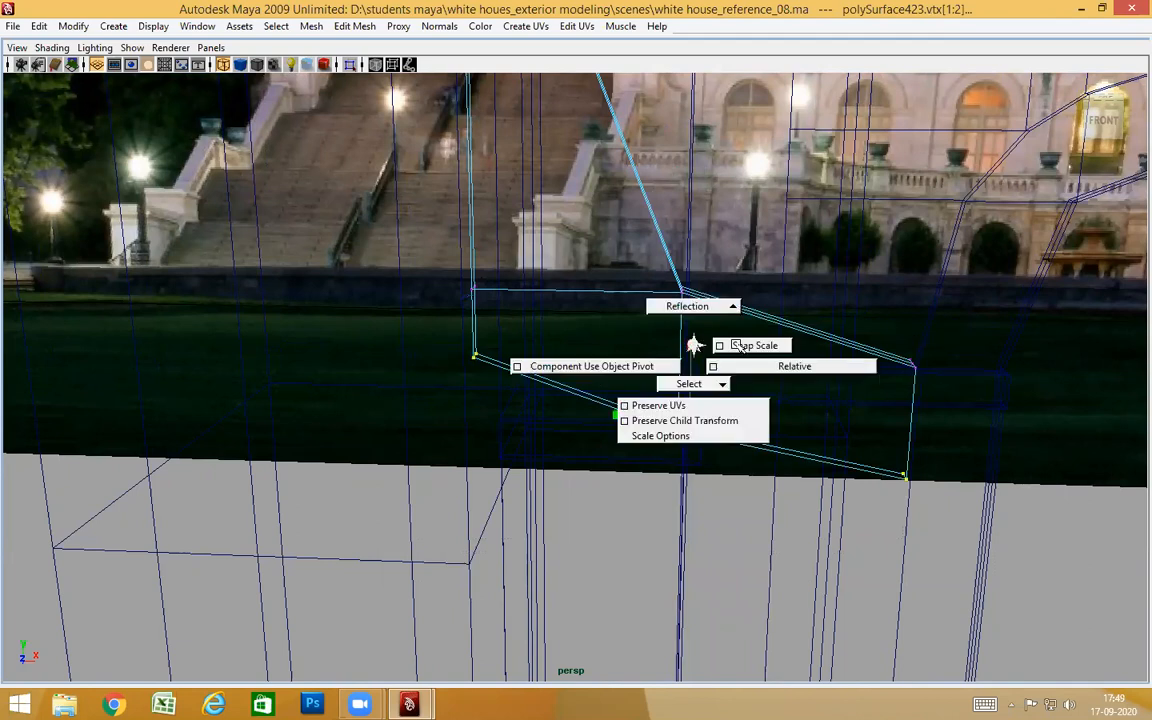
left_click_drag(693, 345, 697, 585)
key("w")
mouse_move(748, 525)
left_mouse_down("alt")
mouse_move(504, 509)
mouse_move(550, 481)
mouse_move(552, 501)
mouse_move(710, 478)
mouse_move(535, 401)
mouse_move(648, 457)
mouse_move(637, 457)
left_mouse_up("alt")
key("5")
left_click_drag(676, 494, 637, 528, "alt")
mouse_move(729, 534)
left_mouse_down("alt")
mouse_move(777, 537)
mouse_move(751, 512)
mouse_move(739, 519)
mouse_move(750, 524)
left_mouse_up("alt")
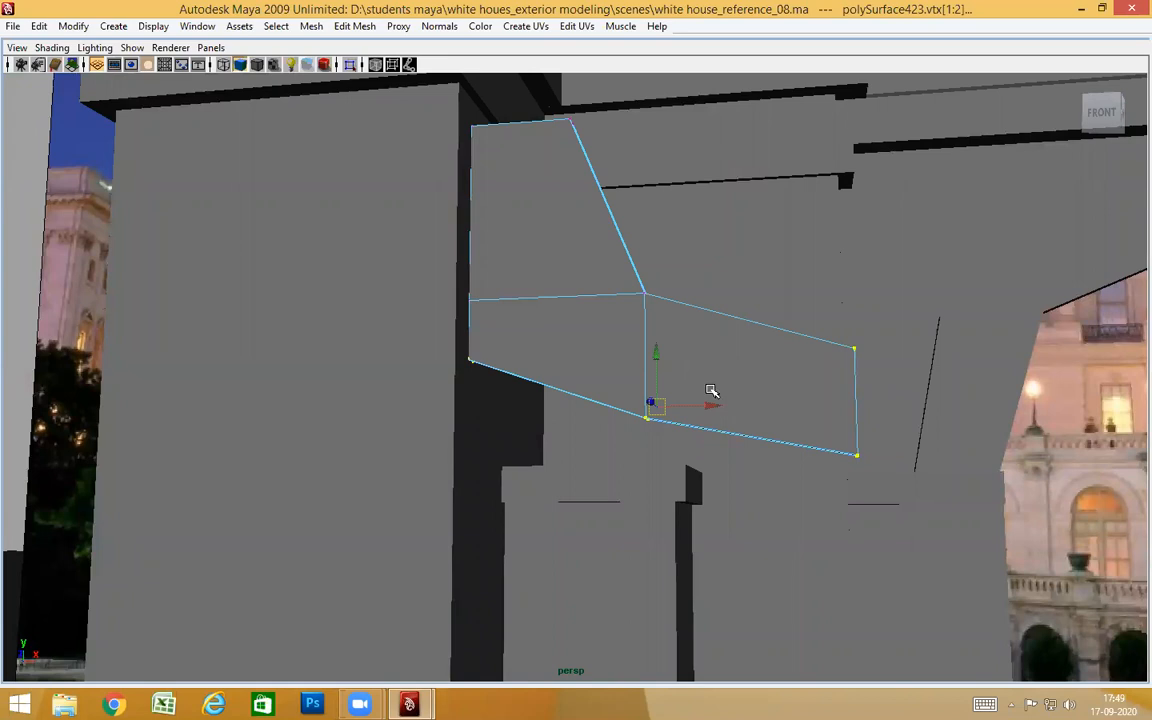
Scale the lower vertices on the band's pillar side vertically flat so their edge is level
left_click_drag(549, 500, 550, 499)
left_click_drag(419, 354, 680, 590)
key("4")
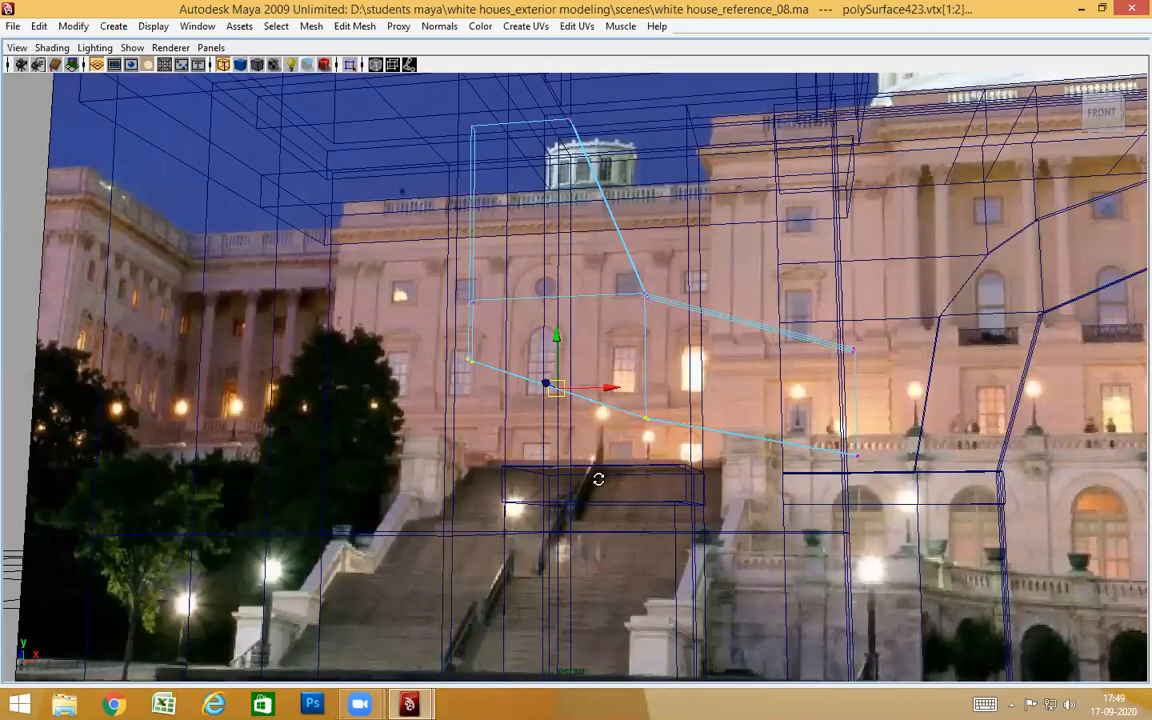
left_click_drag(598, 479, 489, 391, "alt")
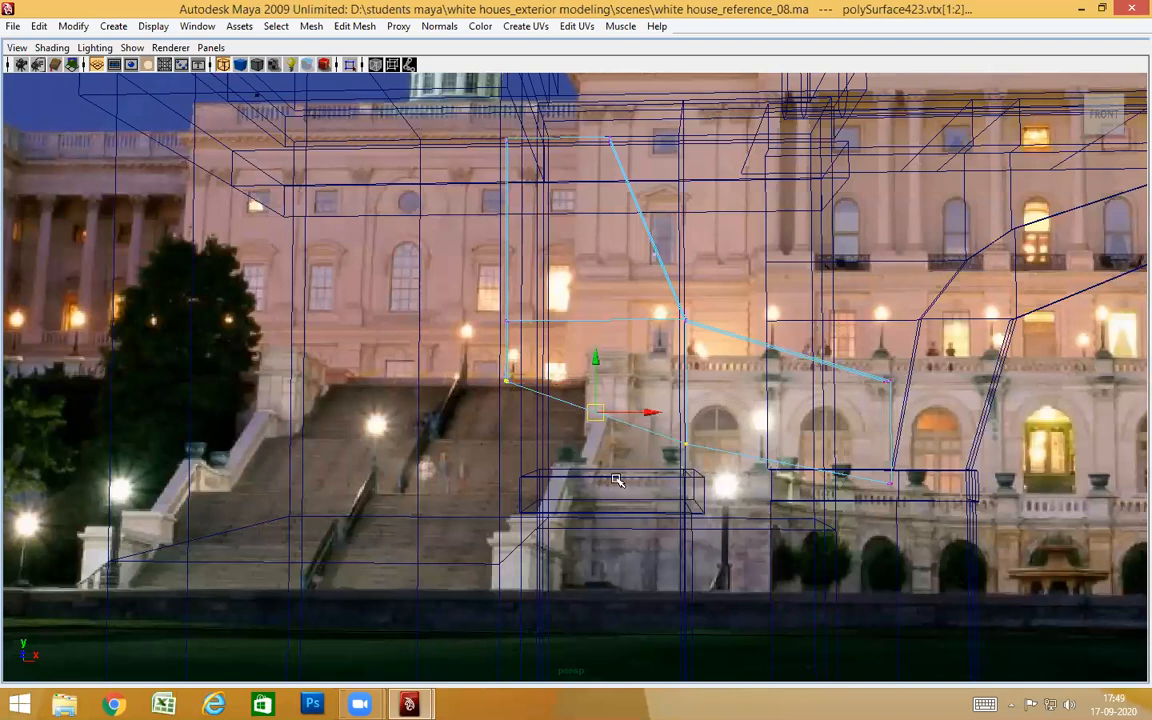
key("r")
left_click_drag(596, 340, 577, 482)
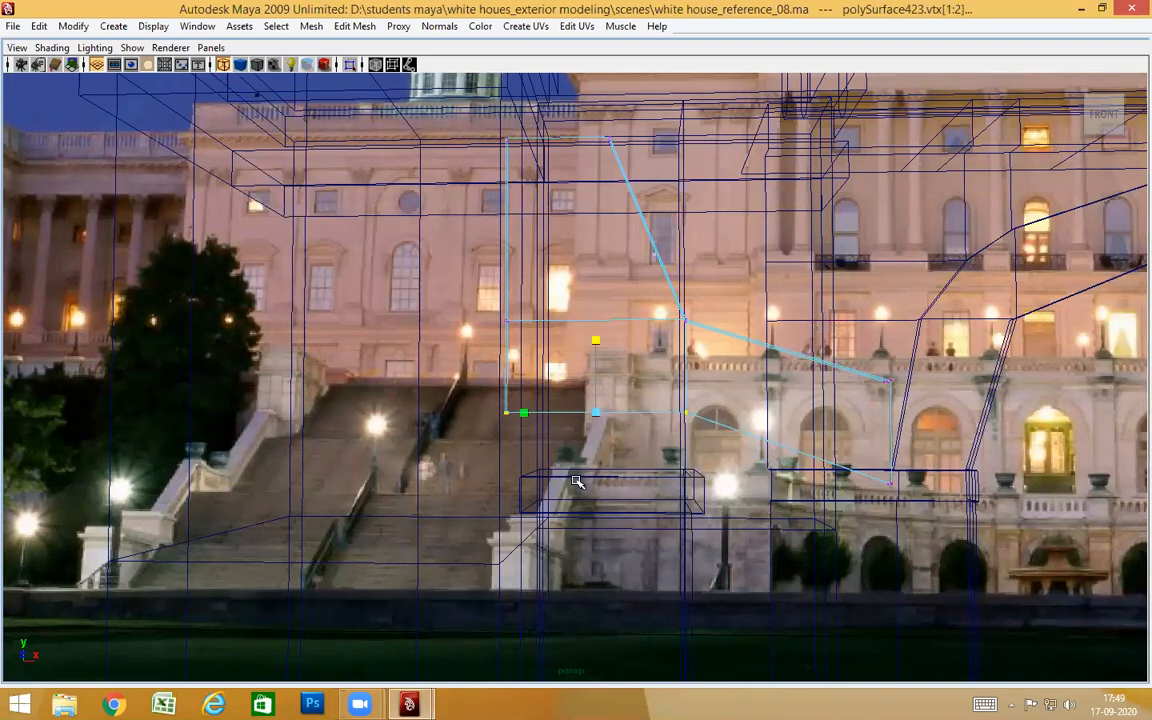
key("w")
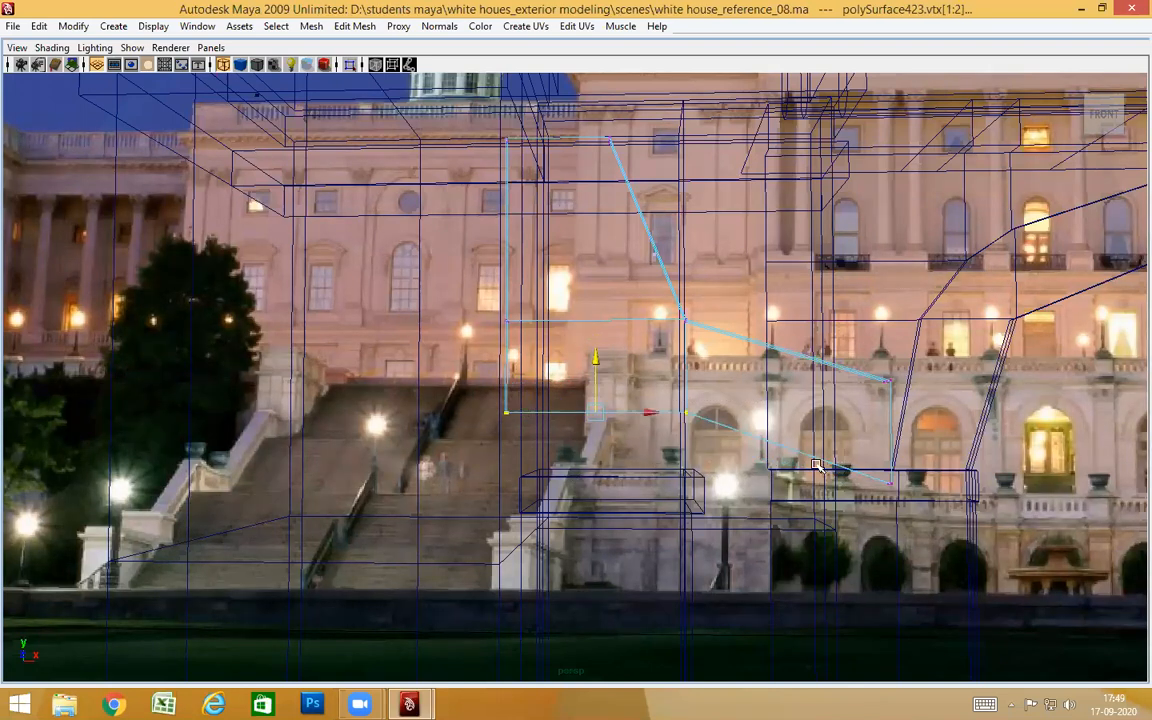
Lower the band's bottom vertices to the top of the block's cap and compare the shape with the reference in front view
left_click_drag(786, 455, 664, 410, "alt")
right_click_drag(704, 421, 764, 353)
left_click_drag(764, 353, 921, 152, "alt")
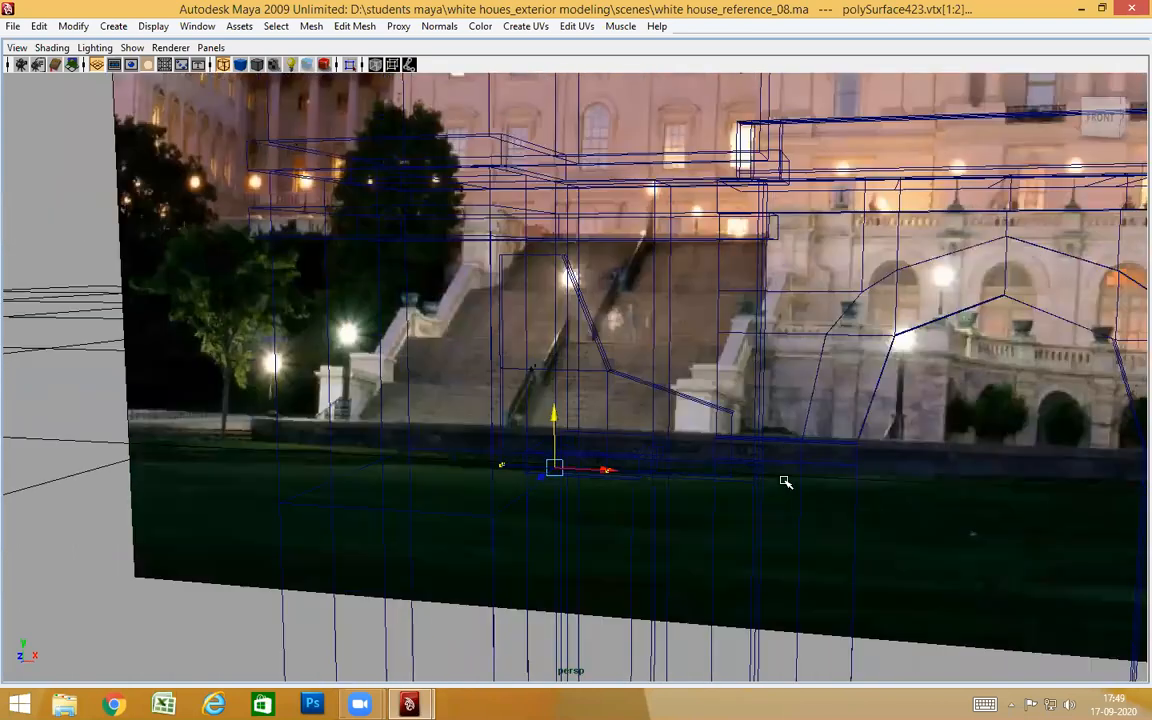
key("space")
left_click_drag(787, 453, 787, 487)
right_click_drag(808, 497, 347, 453, "alt")
scroll(597, 424, "up", 5)
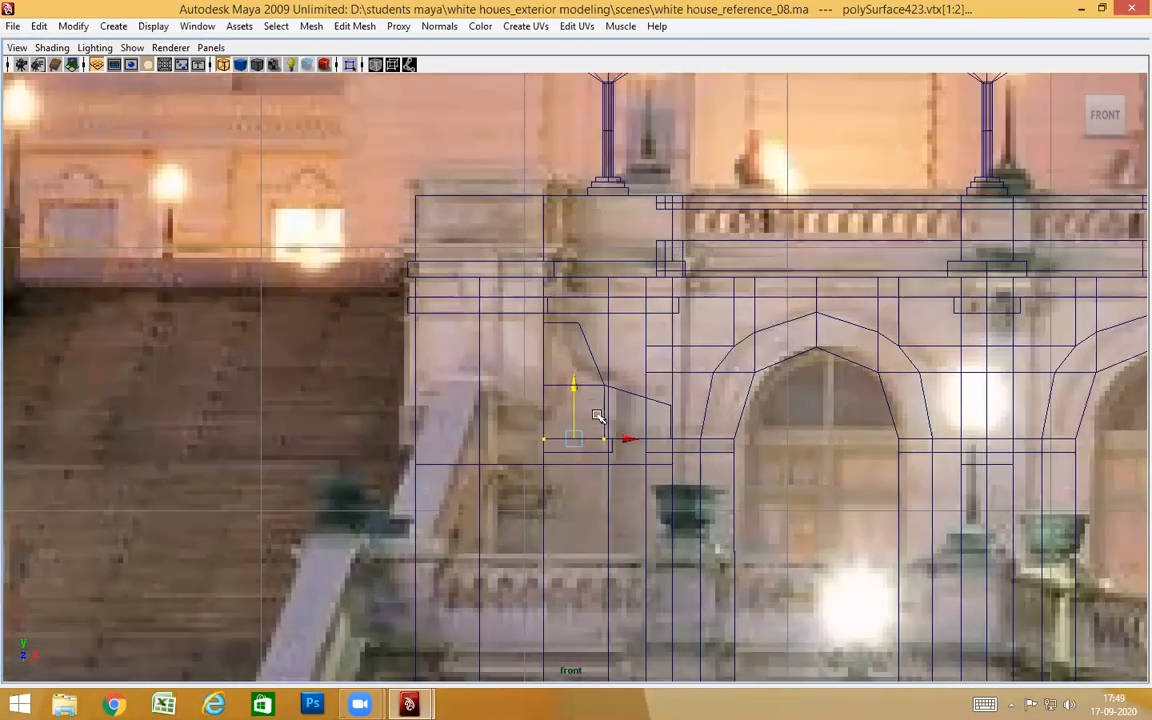
scroll(604, 410, "up", 4)
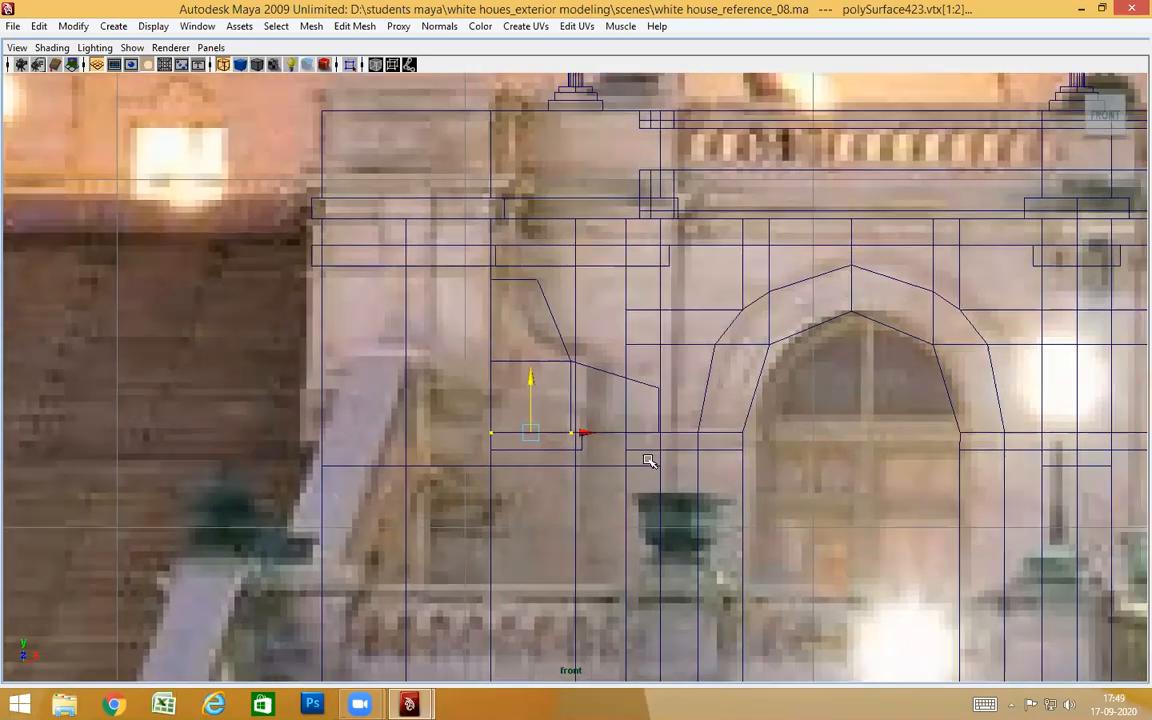
Delete the rear strip of thickness faces along the bracket piece's sloped edges in shaded perspective display
key("space")
left_click_drag(648, 459, 650, 430)
mouse_move(652, 483)
left_mouse_down("alt")
mouse_move(648, 502)
mouse_move(620, 491)
mouse_move(679, 484)
mouse_move(645, 489)
mouse_move(602, 424)
mouse_move(546, 508)
mouse_move(483, 517)
mouse_move(486, 548)
mouse_move(630, 504)
mouse_move(627, 532)
mouse_move(638, 483)
mouse_move(620, 445)
left_mouse_up("alt")
key("5")
key("F8")
right_click_drag(555, 272, 555, 247)
left_click_drag(555, 247, 571, 309, "alt")
right_click_drag(565, 259, 563, 290)
left_click_drag(563, 290, 562, 374, "alt")
left_click(560, 325)
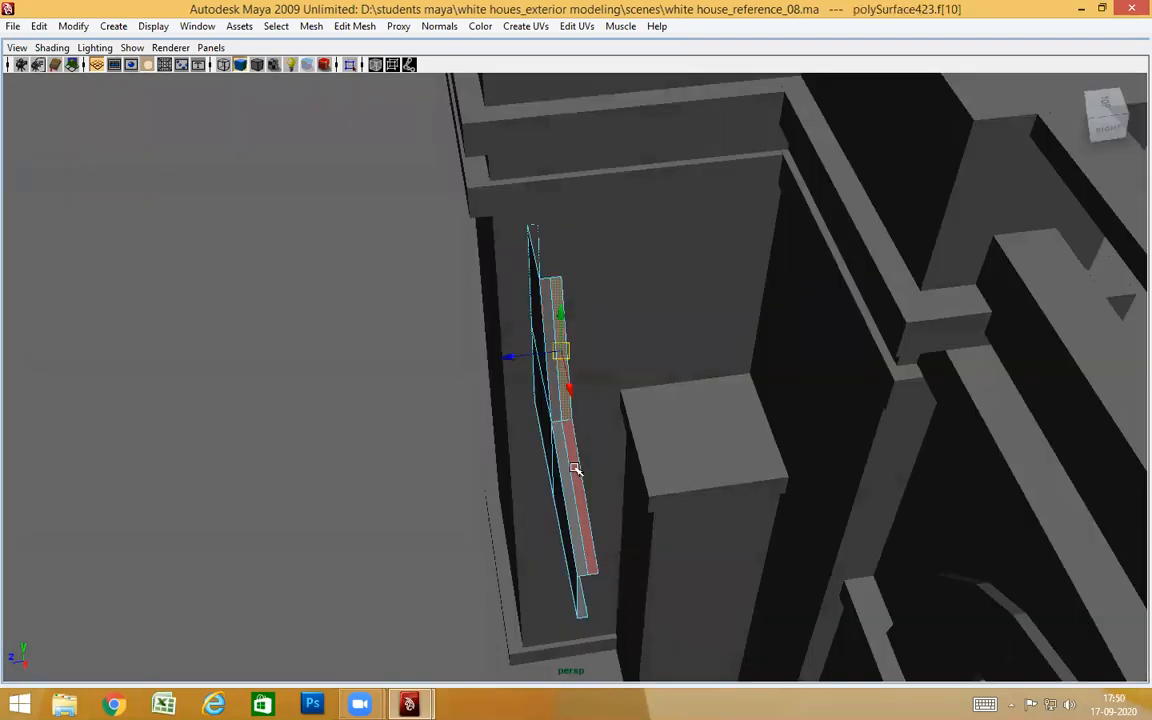
left_click(548, 342, "shift")
left_click(547, 341, "shift")
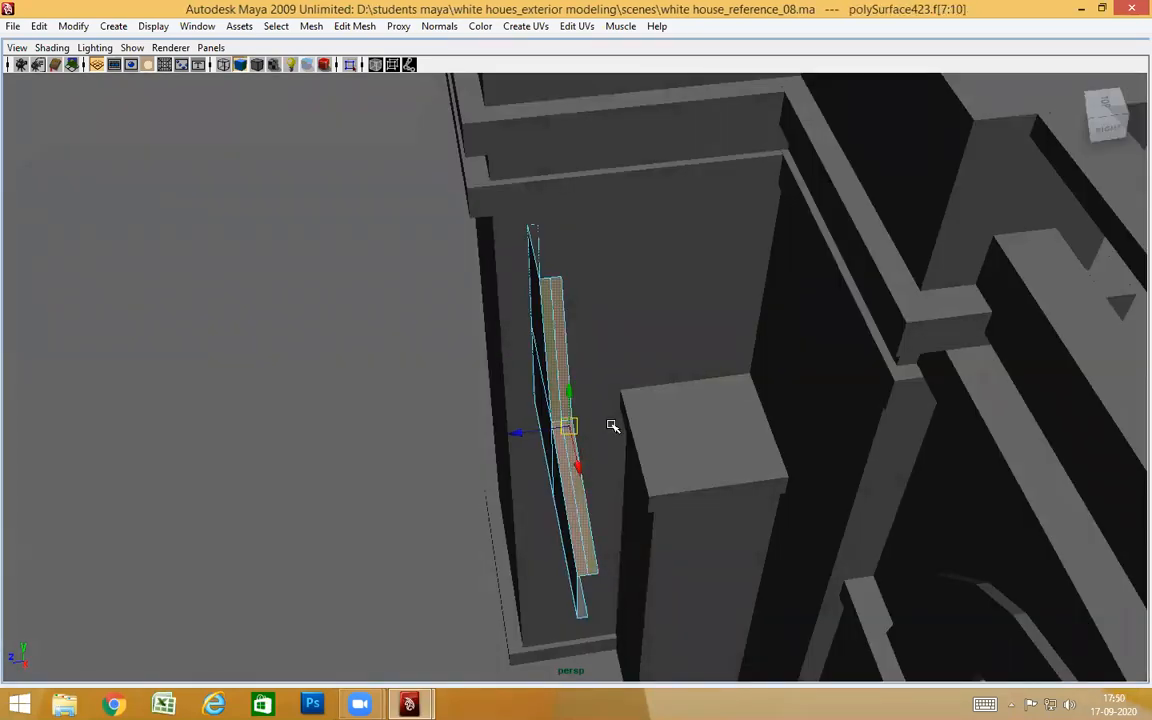
left_click_drag(630, 470, 575, 355, "alt")
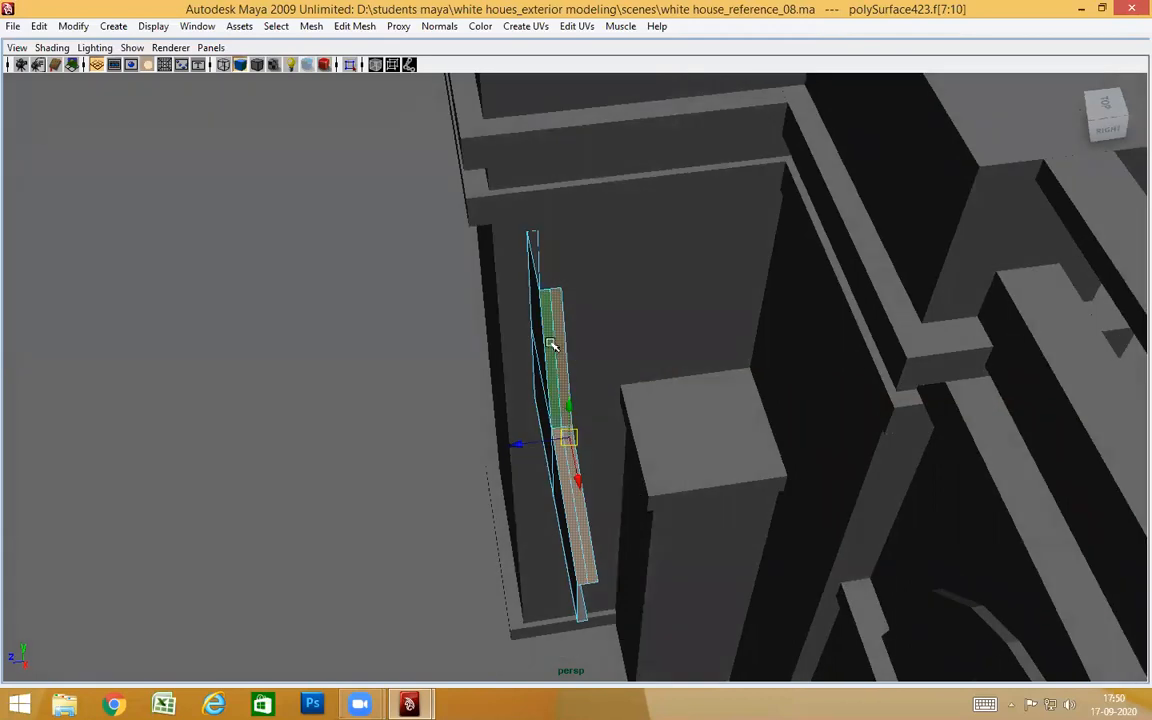
left_click(567, 476)
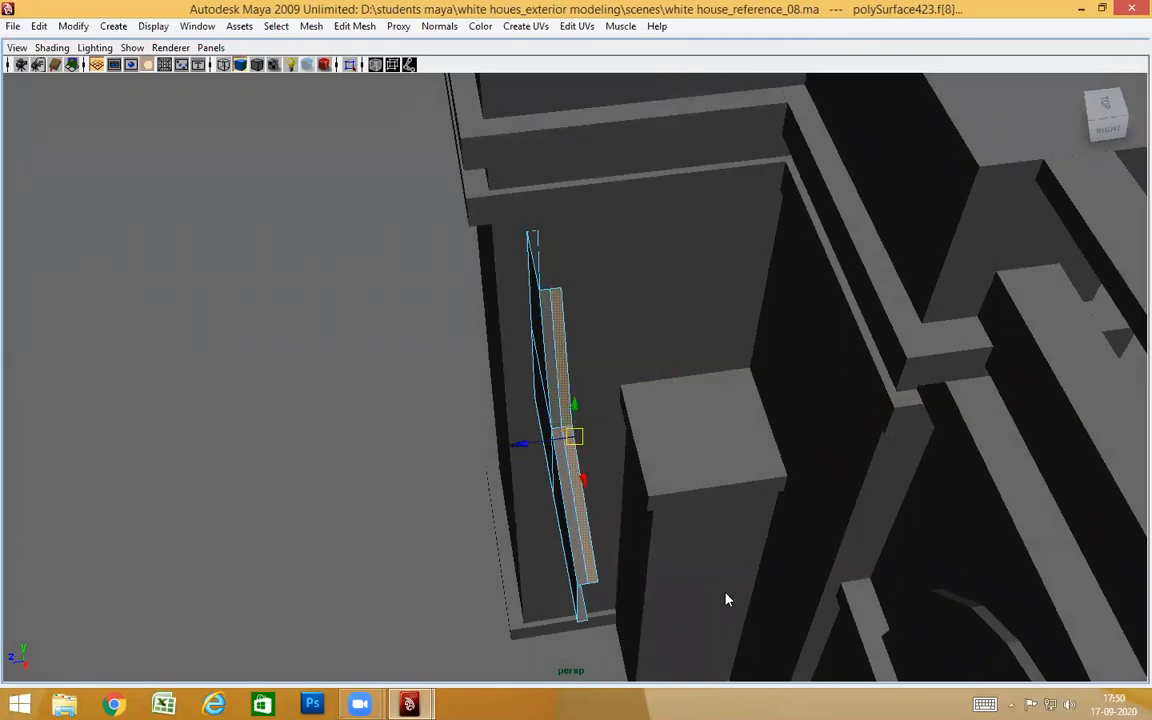
left_click(727, 600)
left_click_drag(656, 437, 692, 396, "alt")
right_click_drag(692, 396, 797, 488, "alt")
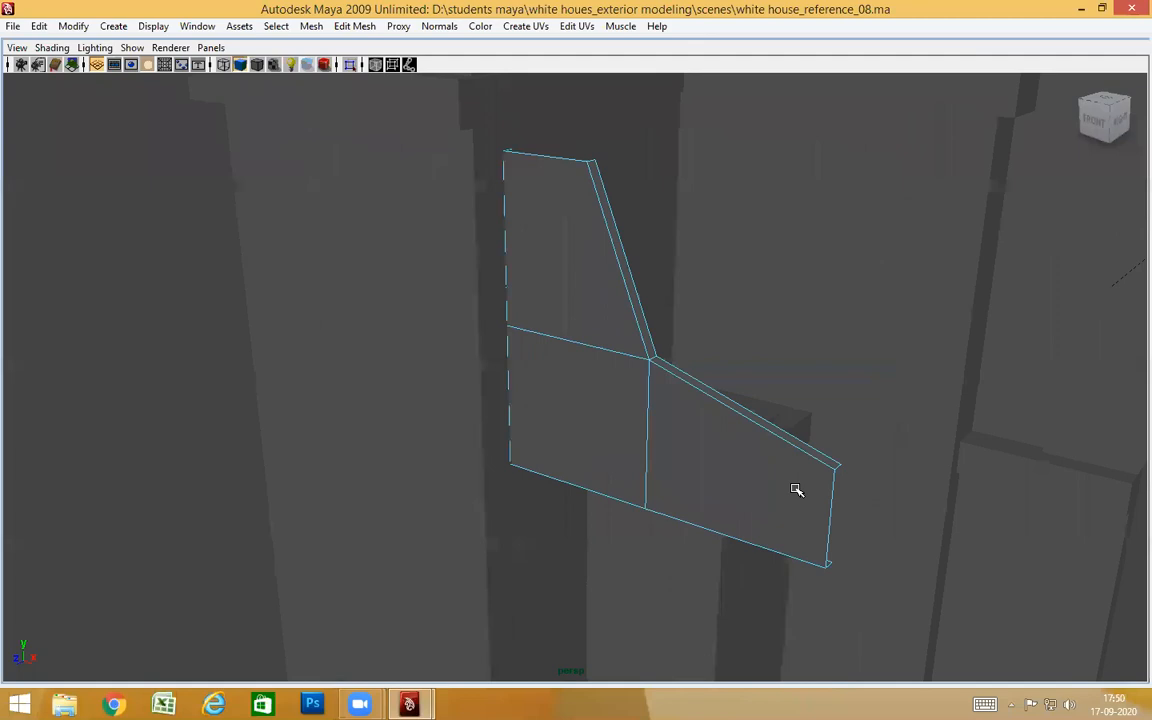
Delete all remaining thickness faces around the bracket piece, keeping only its flat three-face panel
left_click_drag(797, 488, 771, 483, "alt")
right_click(727, 440)
right_click_drag(727, 439, 726, 339)
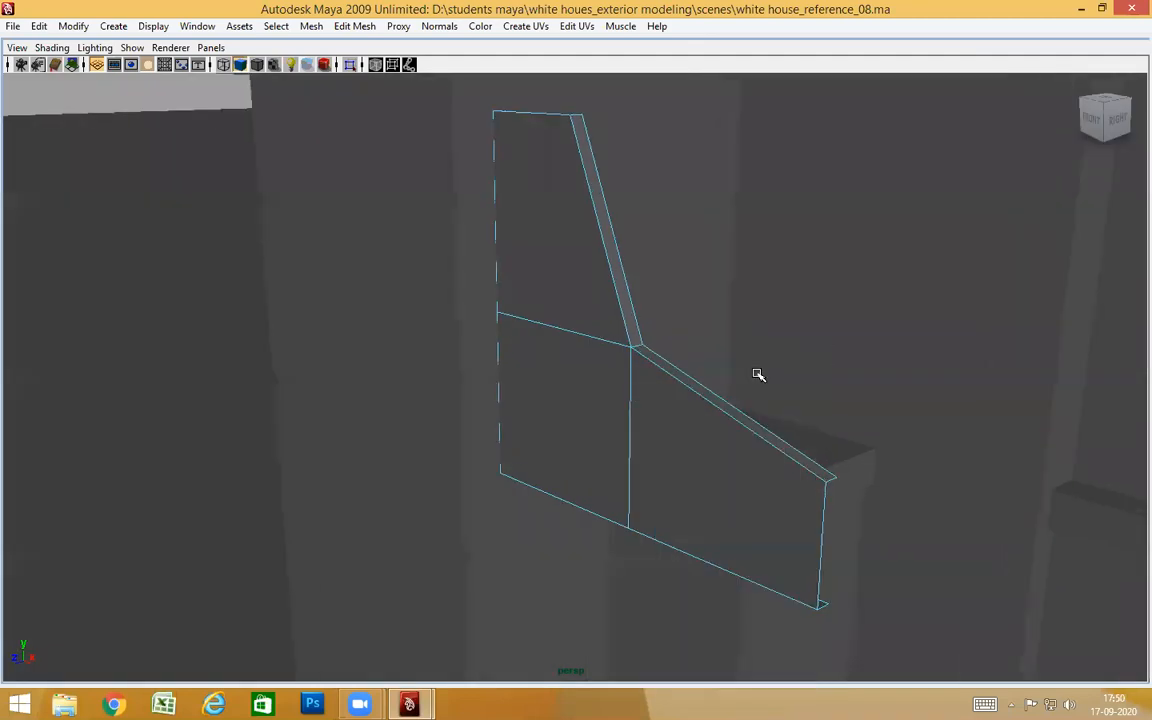
left_click_drag(857, 607, 631, 489, "alt")
right_click_drag(608, 375, 616, 421)
key("space")
key("space")
right_click_drag(226, 404, 262, 398, "alt")
middle_click_drag(319, 391, 370, 389, "alt")
right_click_drag(370, 389, 687, 411, "alt")
middle_click_drag(687, 411, 451, 409, "alt")
right_click_drag(640, 440, 969, 506, "alt")
middle_click_drag(419, 401, 459, 317, "alt")
mouse_move(686, 430)
left_mouse_down()
mouse_move(686, 442)
mouse_move(686, 415)
left_mouse_up()
key("space")
left_click_drag(715, 478, 674, 491, "alt")
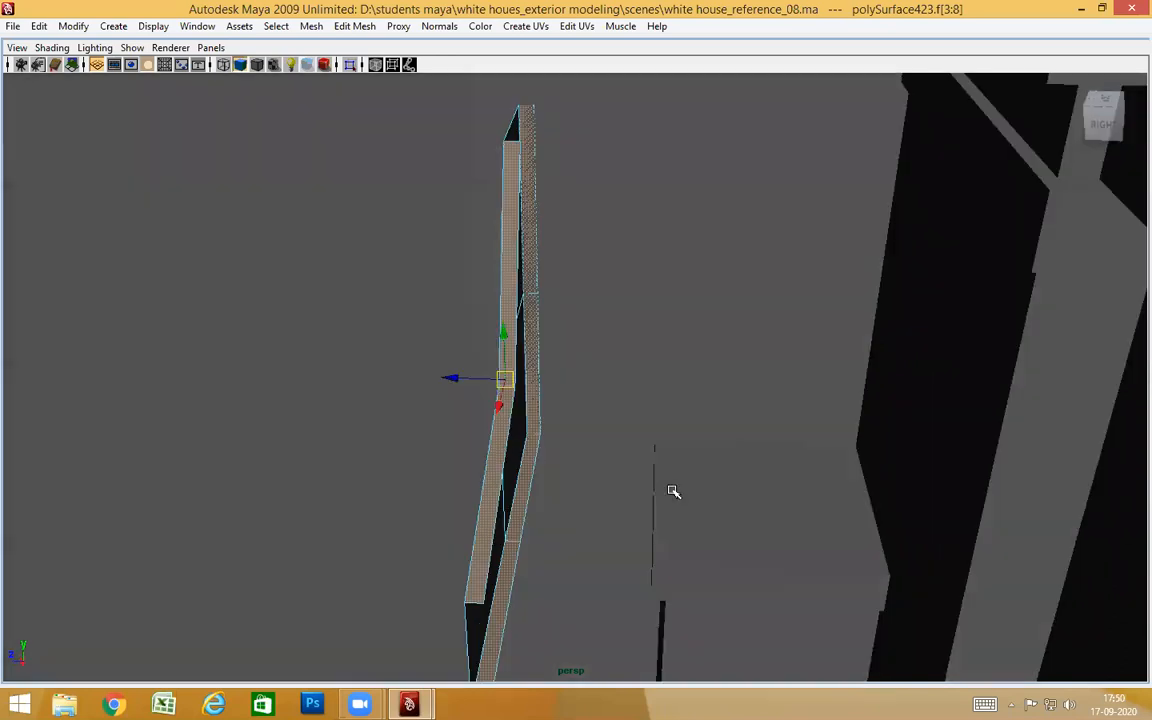
key("Delete")
left_click_drag(604, 445, 697, 362, "alt")
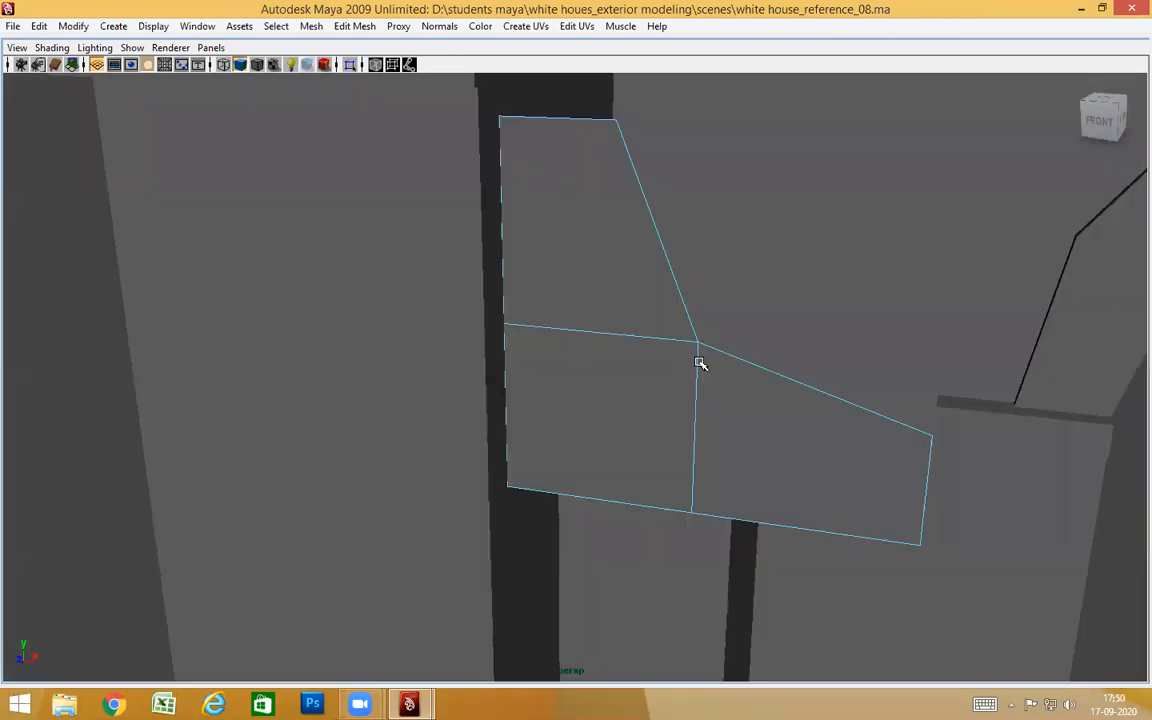
Extrude the bracket panel's border edges in depth with the Extrude Edge options reset, giving the panel a thin thickness
key("F10")
left_click(667, 252)
right_click_drag(637, 298, 741, 337, "ctrl")
left_click_drag(751, 442, 657, 438, "alt")
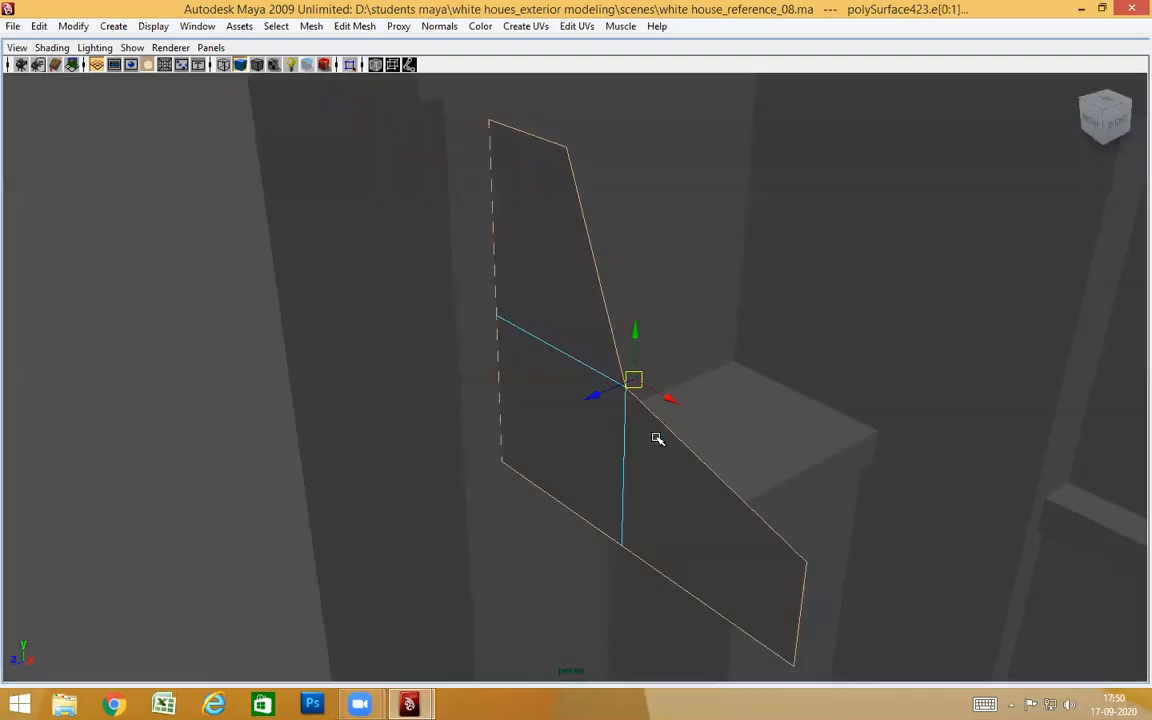
right_click_drag(642, 424, 687, 462, "shift")
left_click(733, 62)
left_click(742, 98)
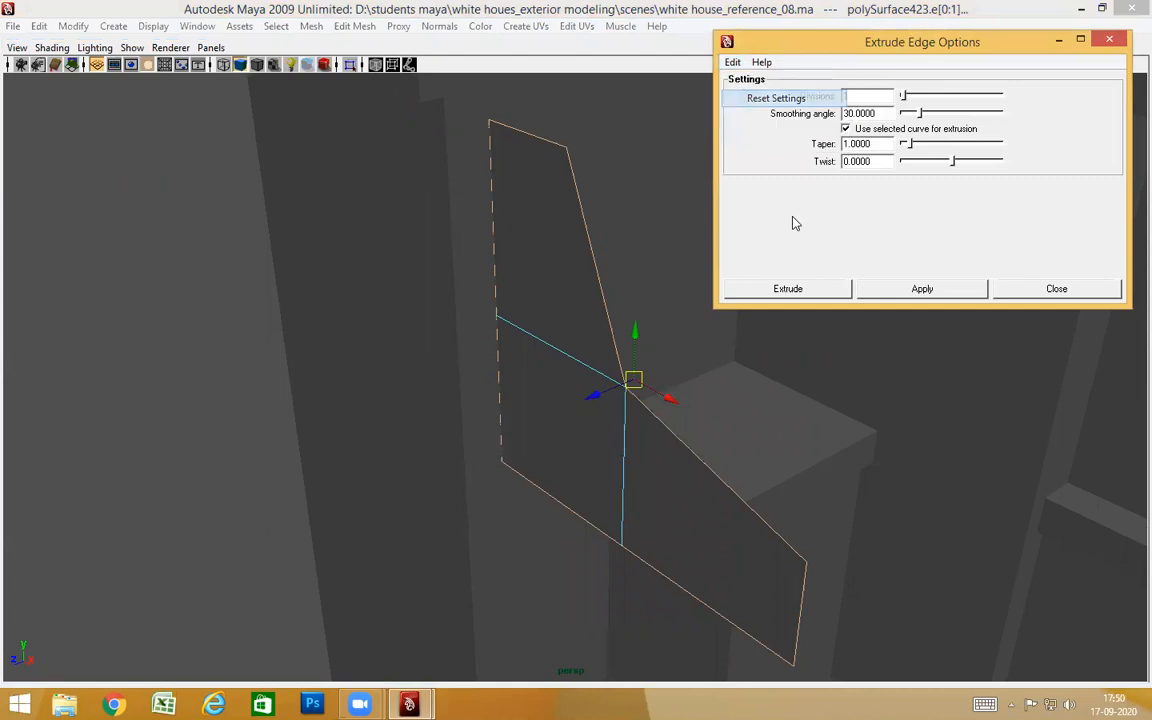
left_click(792, 288)
left_click_drag(649, 427, 548, 392, "alt")
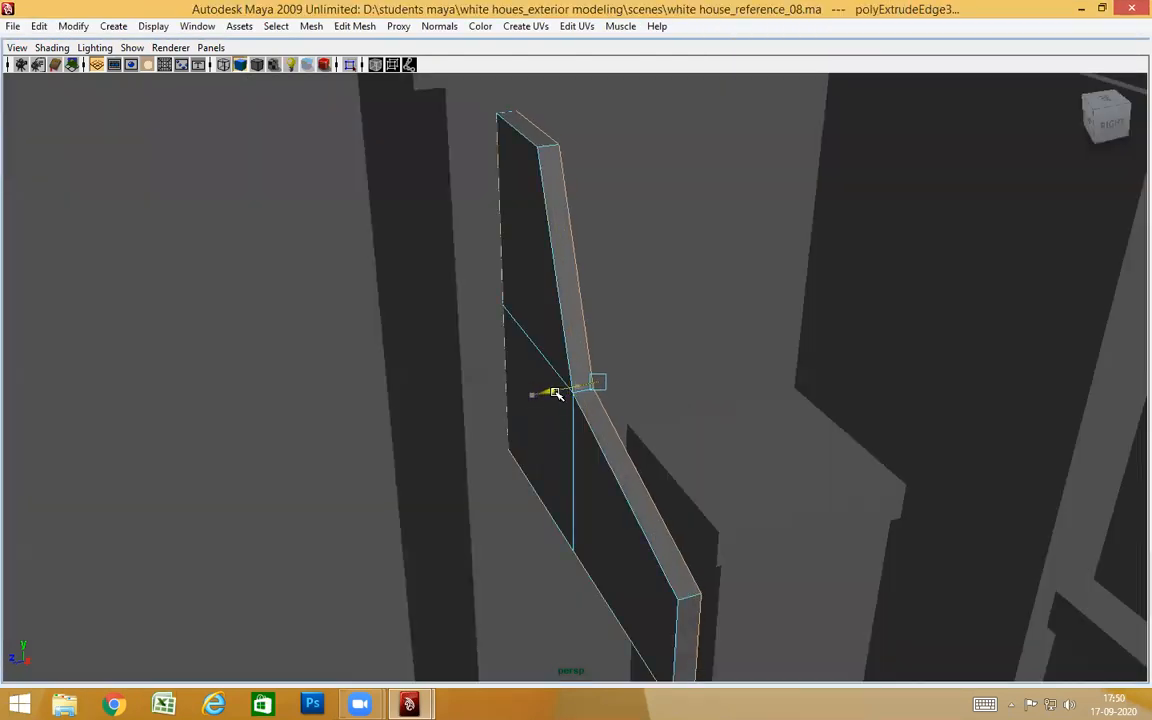
left_click_drag(660, 467, 610, 485, "alt")
mouse_move(503, 428)
left_mouse_down()
mouse_move(527, 424)
mouse_move(499, 432)
mouse_move(513, 430)
left_mouse_up()
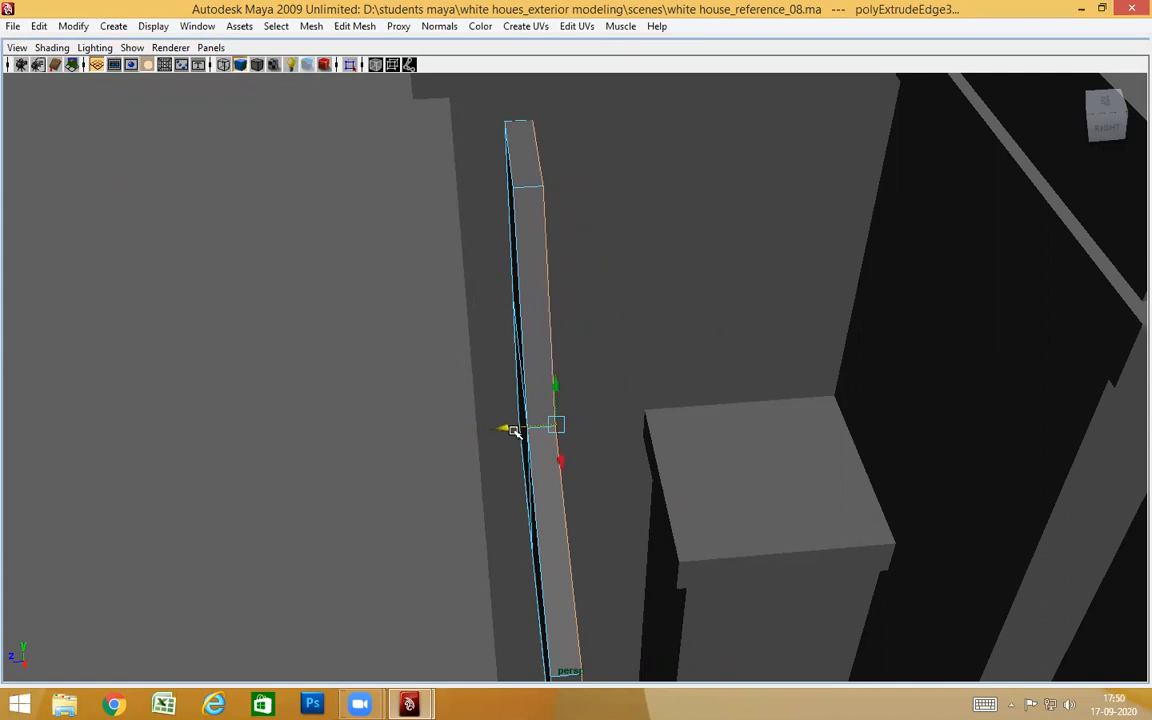
Select the bracket as an object and snap its pivot to the rear upper corner on the pillar side
left_click_drag(558, 363, 543, 330, "alt")
right_click_drag(535, 247, 558, 228)
left_click(535, 265)
left_click_drag(537, 268, 530, 222, "alt")
scroll(663, 399, "down", 4)
left_click_drag(512, 300, 532, 358, "alt")
key("Insert")
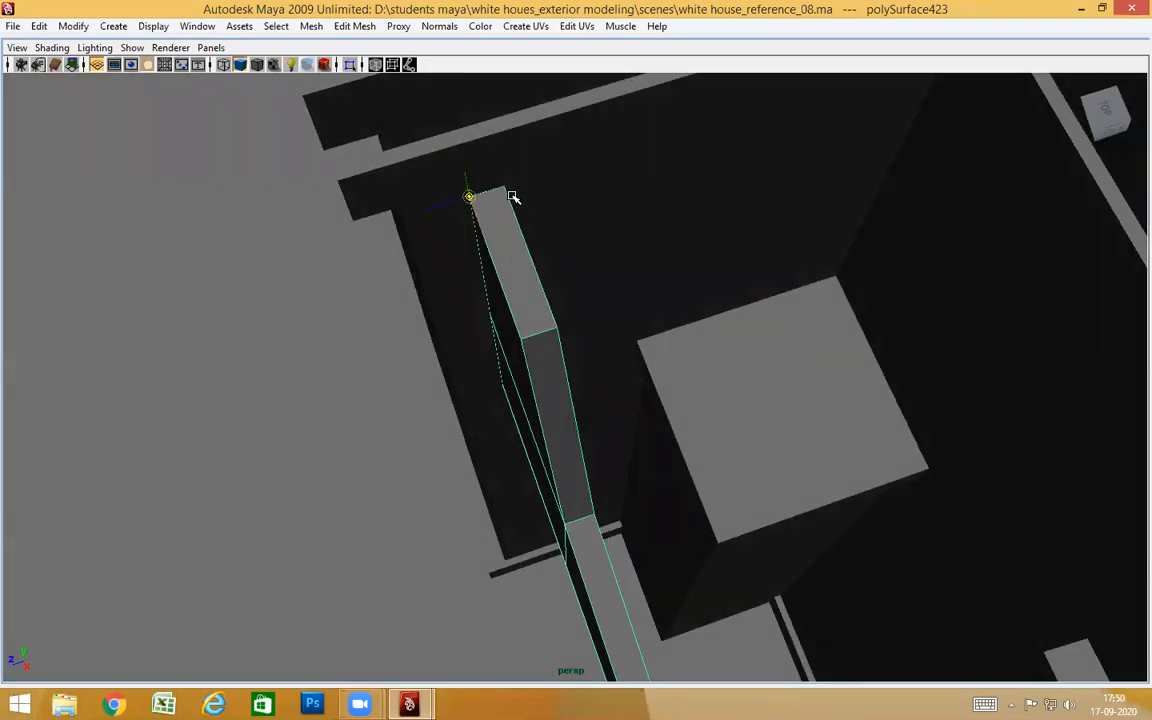
middle_click(506, 185)
key("Insert")
Move the bracket piece back in depth so it stands over the block's cap
left_click_drag(468, 199, 836, 403)
scroll(841, 435, "up", 2)
middle_click_drag(945, 449, 362, 501, "alt")
scroll(553, 489, "down", 4)
mouse_move(553, 489)
left_mouse_down("alt")
mouse_move(525, 476)
mouse_move(532, 461)
mouse_move(536, 490)
left_mouse_up("alt")
Examine the bracket's shape against the reference in wireframe front view, including the matching area on the building's other side
key("space")
right_click_drag(701, 519, 732, 516, "alt")
key("4")
mouse_move(581, 458)
right_mouse_down("alt")
mouse_move(633, 465)
mouse_move(581, 470)
mouse_move(655, 457)
mouse_move(584, 460)
mouse_move(500, 410)
mouse_move(854, 483)
mouse_move(596, 428)
right_mouse_up("alt")
middle_click_drag(596, 428, 611, 546, "alt")
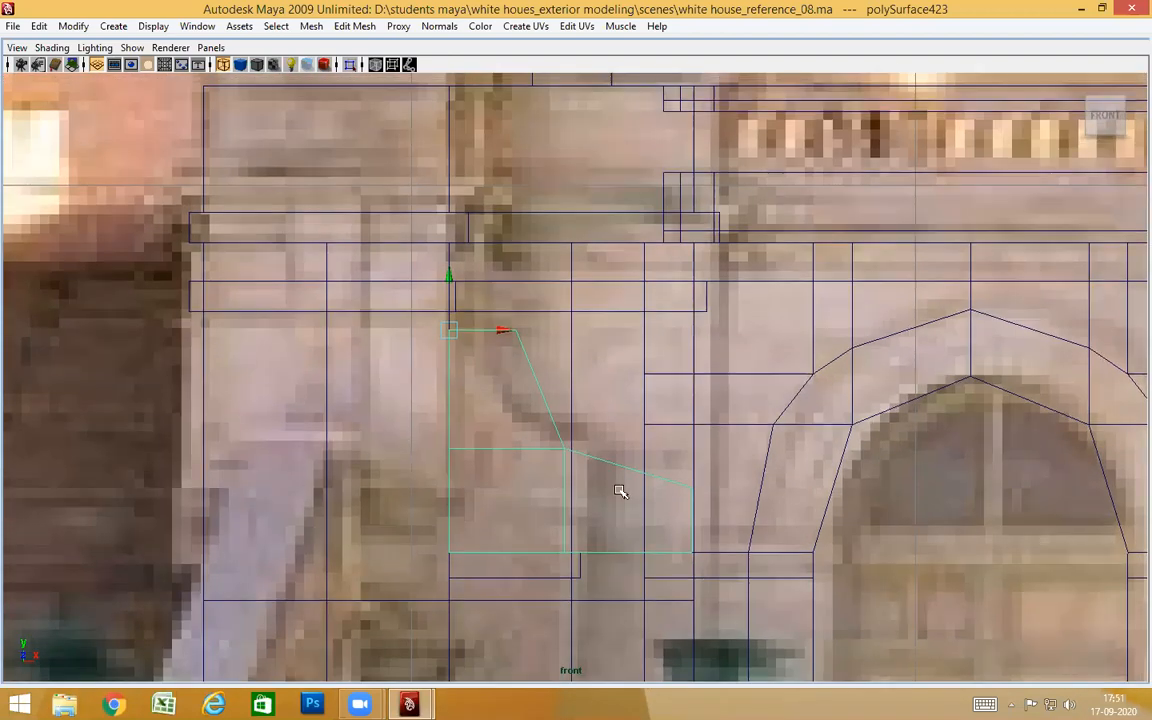
middle_click_drag(523, 400, 517, 453, "alt")
right_click_drag(473, 437, 519, 446, "alt")
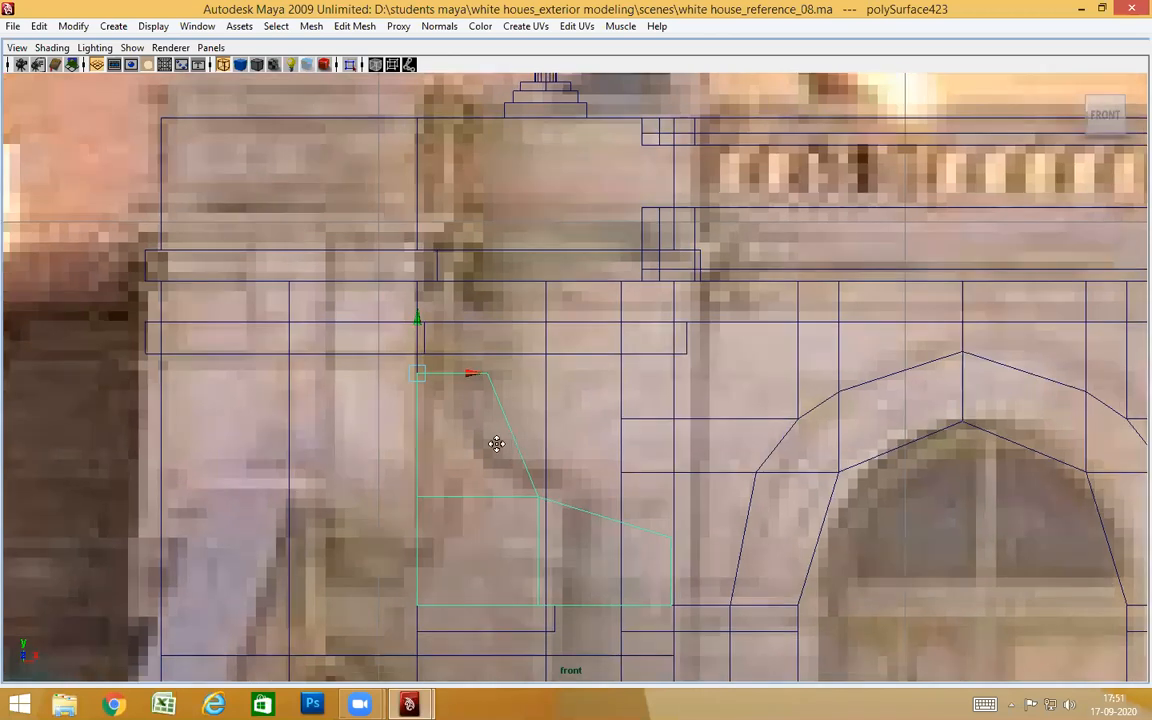
middle_click_drag(514, 445, 498, 443, "alt")
right_click_drag(498, 443, 7, 381, "alt")
middle_click_drag(788, 401, 363, 401, "alt")
right_click_drag(363, 401, 698, 440, "alt")
middle_click_drag(396, 435, 765, 432, "alt")
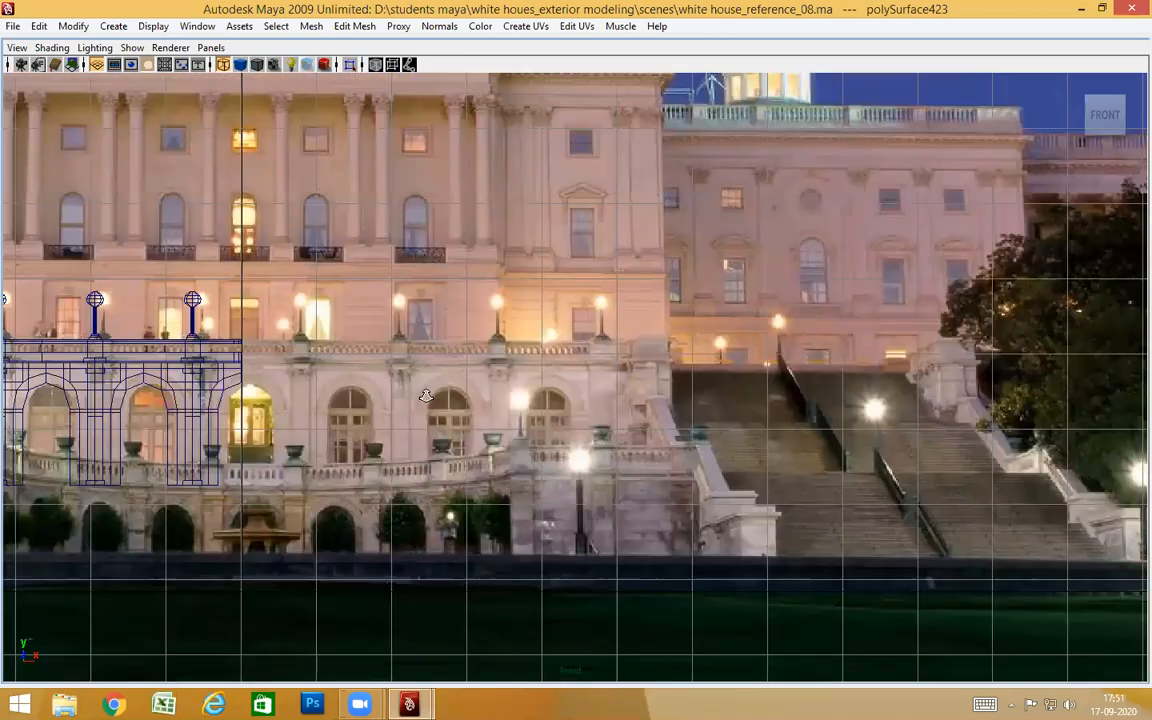
right_click_drag(610, 440, 968, 452, "alt")
middle_click_drag(732, 386, 334, 465, "alt")
right_click_drag(334, 465, 600, 450, "alt")
Snap the bracket's two top vertices up to the underside of the ledge and check the fit in perspective
middle_click_drag(353, 429, 648, 456, "alt")
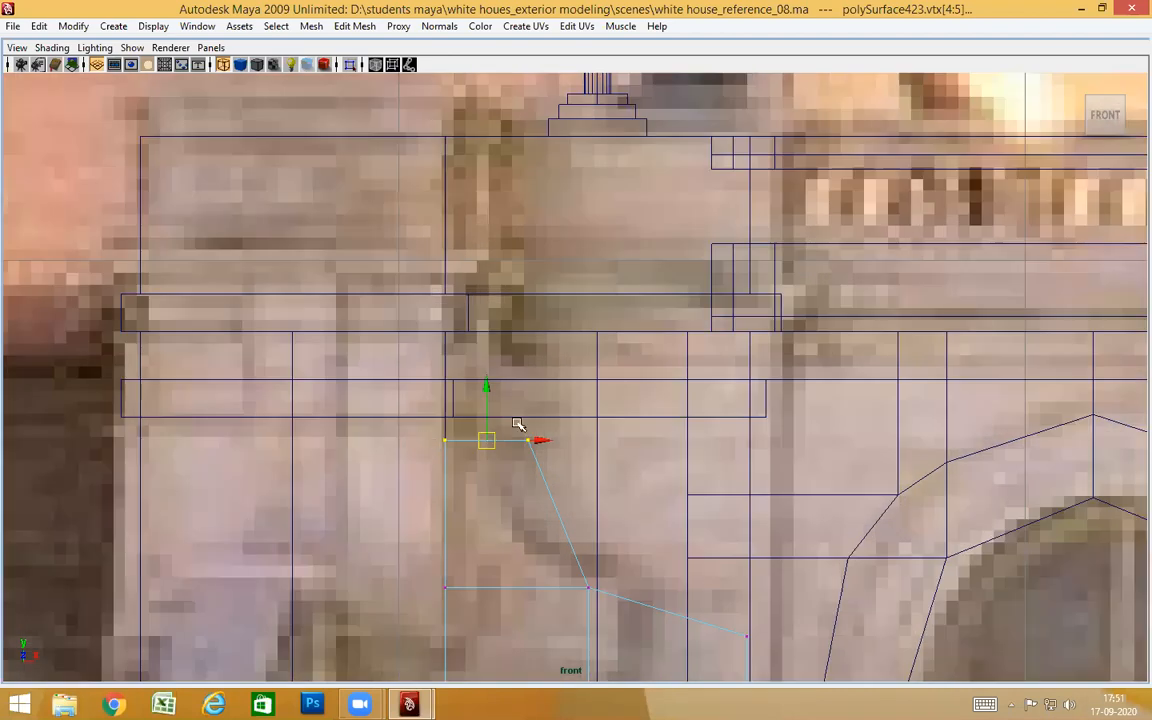
middle_click_drag(519, 424, 601, 407, "alt")
left_click(571, 368)
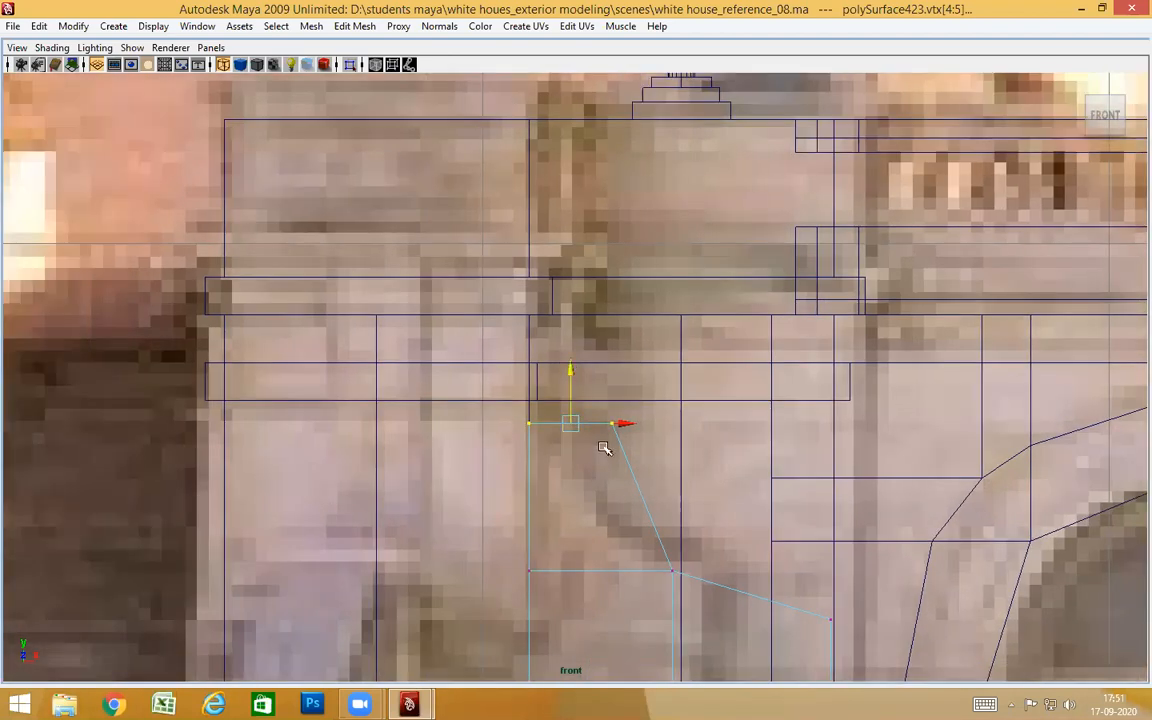
key("v")
middle_click_drag(851, 399, 791, 440)
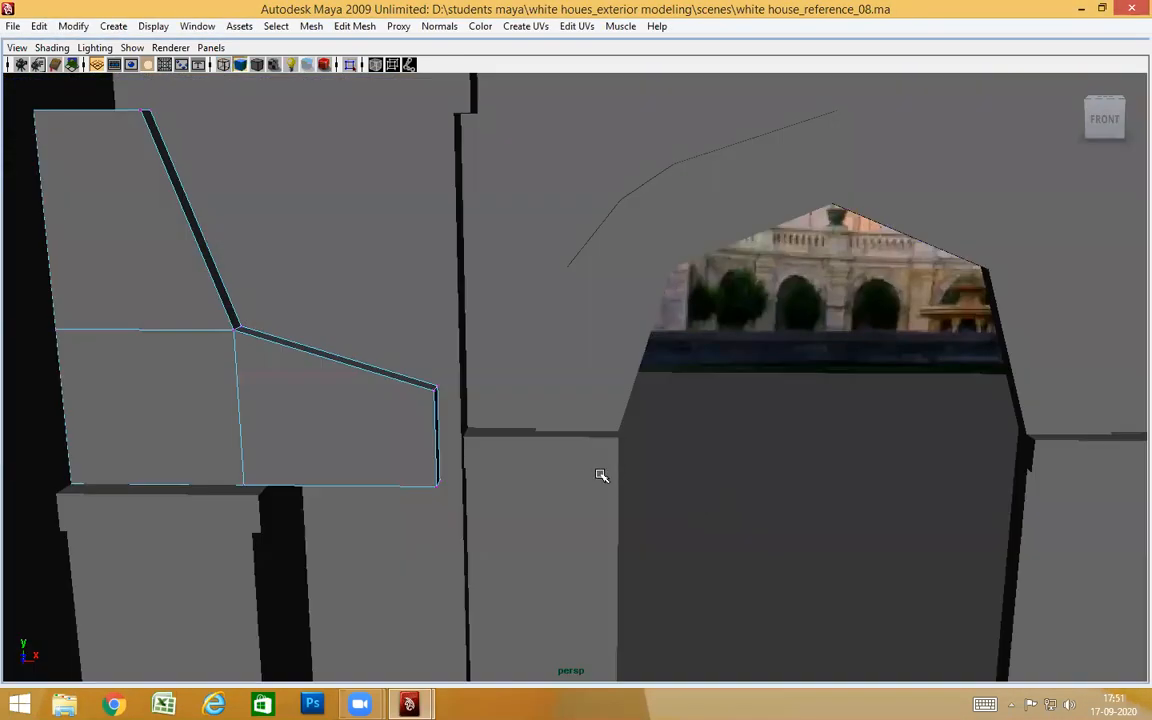
mouse_move(602, 476)
left_mouse_down("alt")
mouse_move(597, 597)
mouse_move(487, 526)
left_mouse_up("alt")
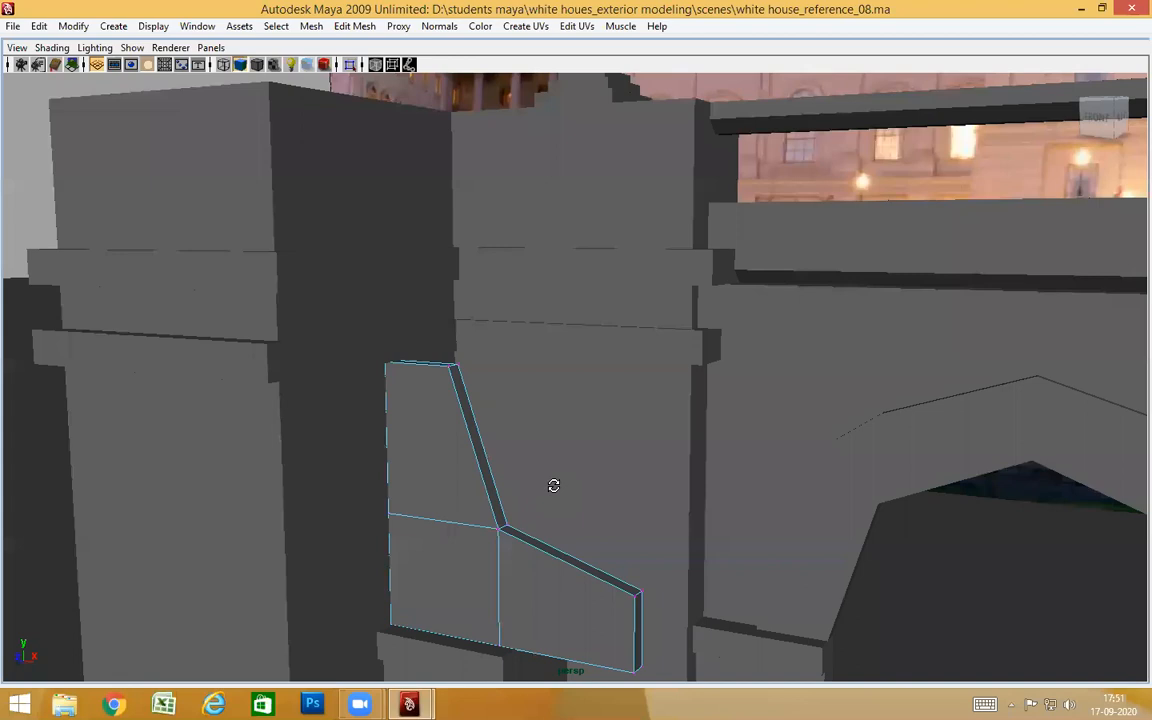
key("space")
left_click_drag(553, 475, 556, 490)
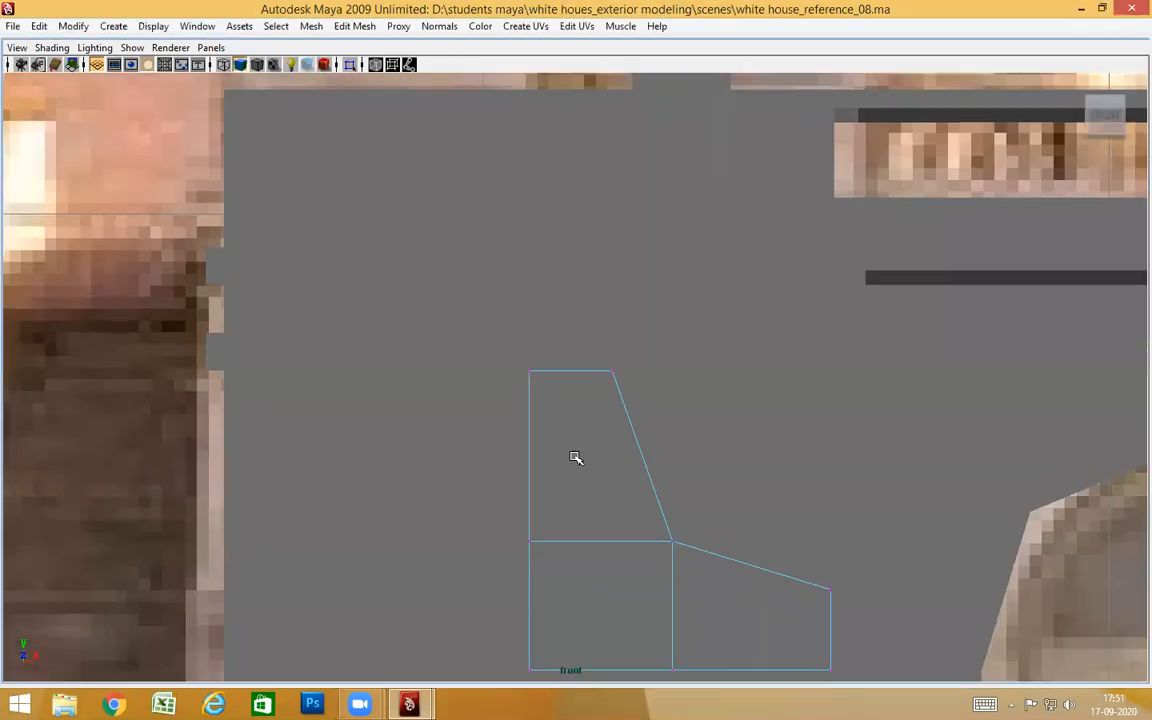
Move the bracket's upper outer vertex towards the pillar in wireframe front view to narrow the top edge
key("4")
middle_click_drag(672, 449, 622, 442, "alt")
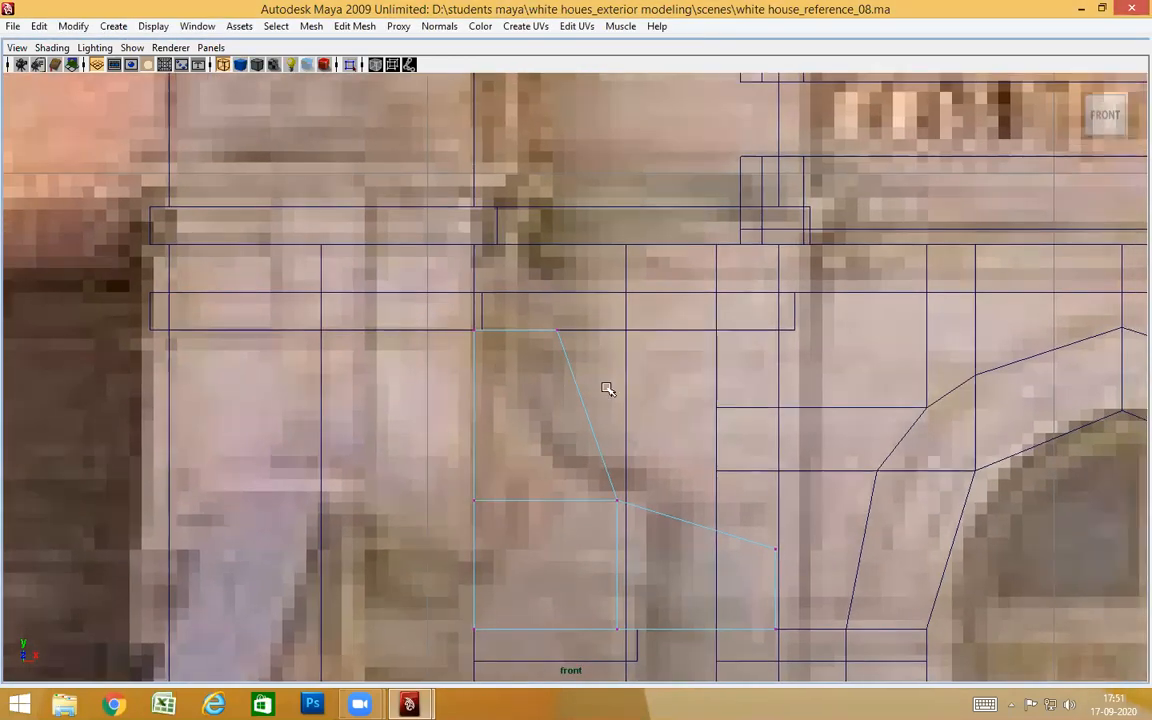
left_click_drag(520, 393, 539, 335)
middle_click_drag(685, 524, 674, 414, "alt")
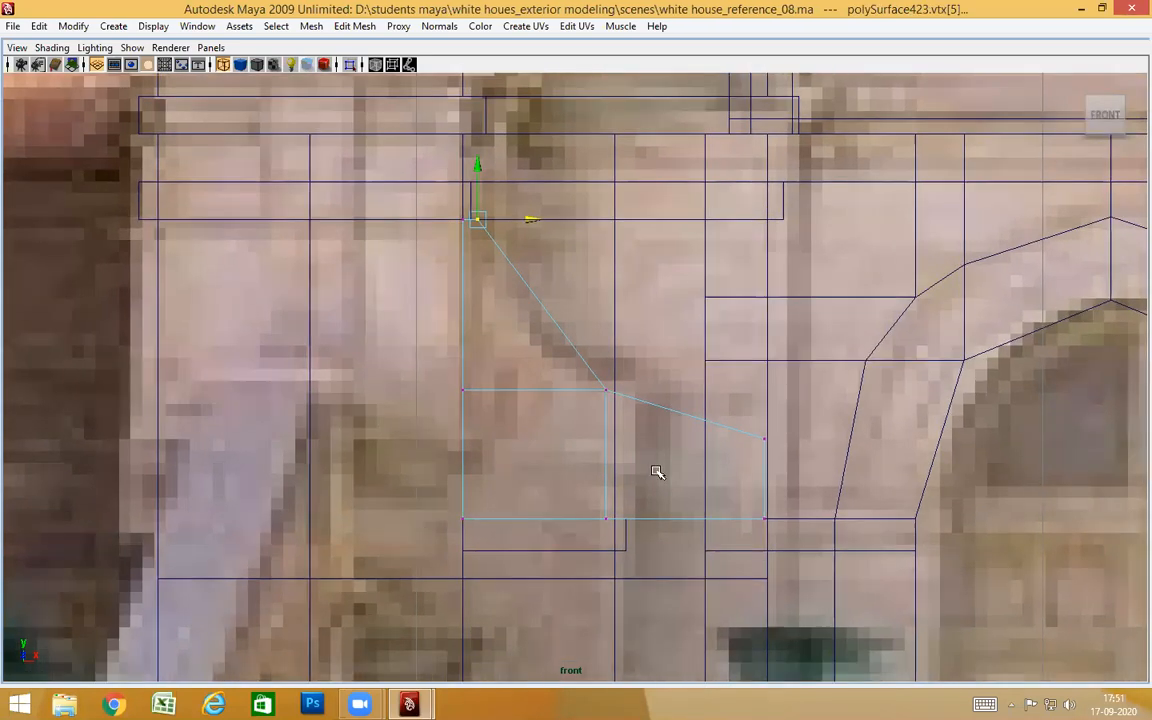
Shift the bracket's middle and outer vertices towards the pillar, adjusting the outer edge separately to shorten the lower arm
left_click_drag(715, 502, 881, 627)
left_click_drag(726, 455, 666, 455)
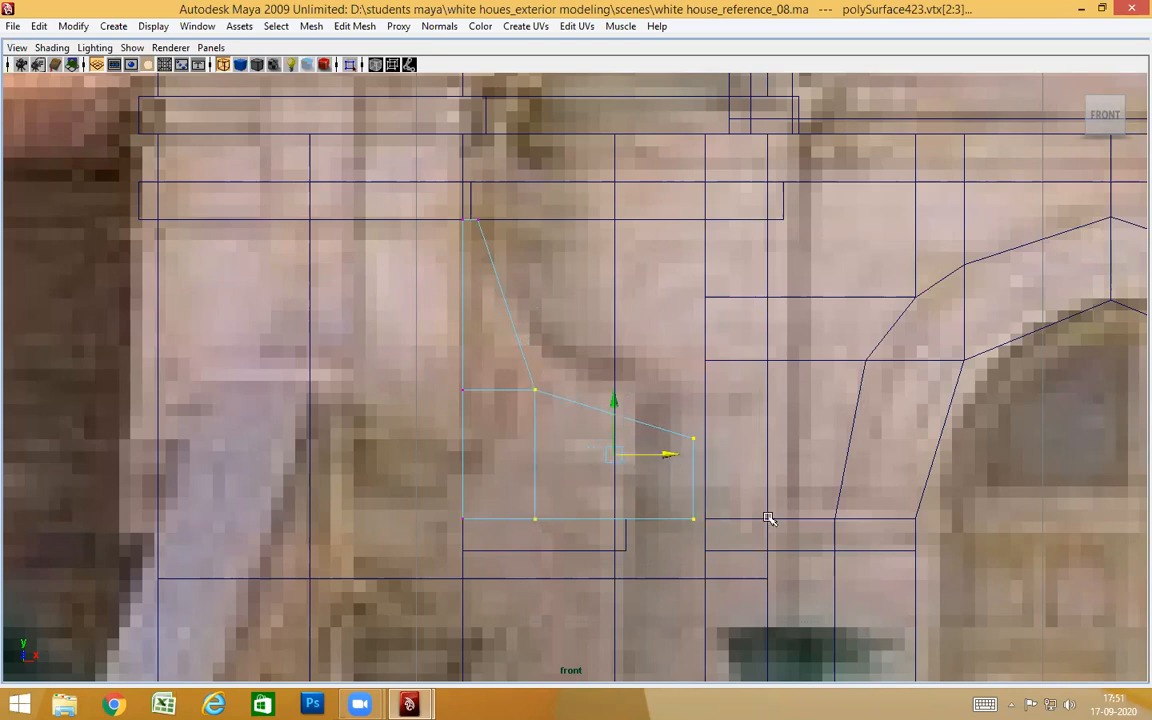
middle_click_drag(724, 528, 722, 501, "alt")
middle_click_drag(670, 464, 677, 482, "alt")
left_click_drag(771, 386, 651, 575)
left_click_drag(733, 471, 740, 474)
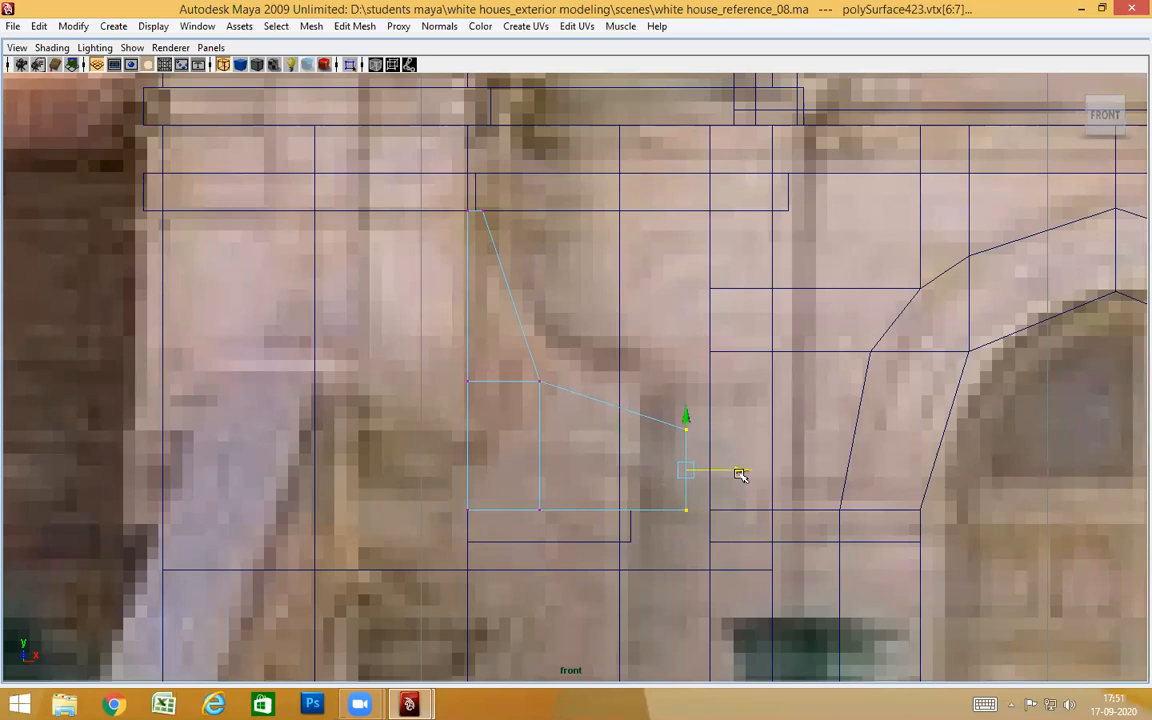
Compare the bracket with the reference and snap its outer edge in line with the outer side of the block's cap
scroll(789, 470, "down", 8)
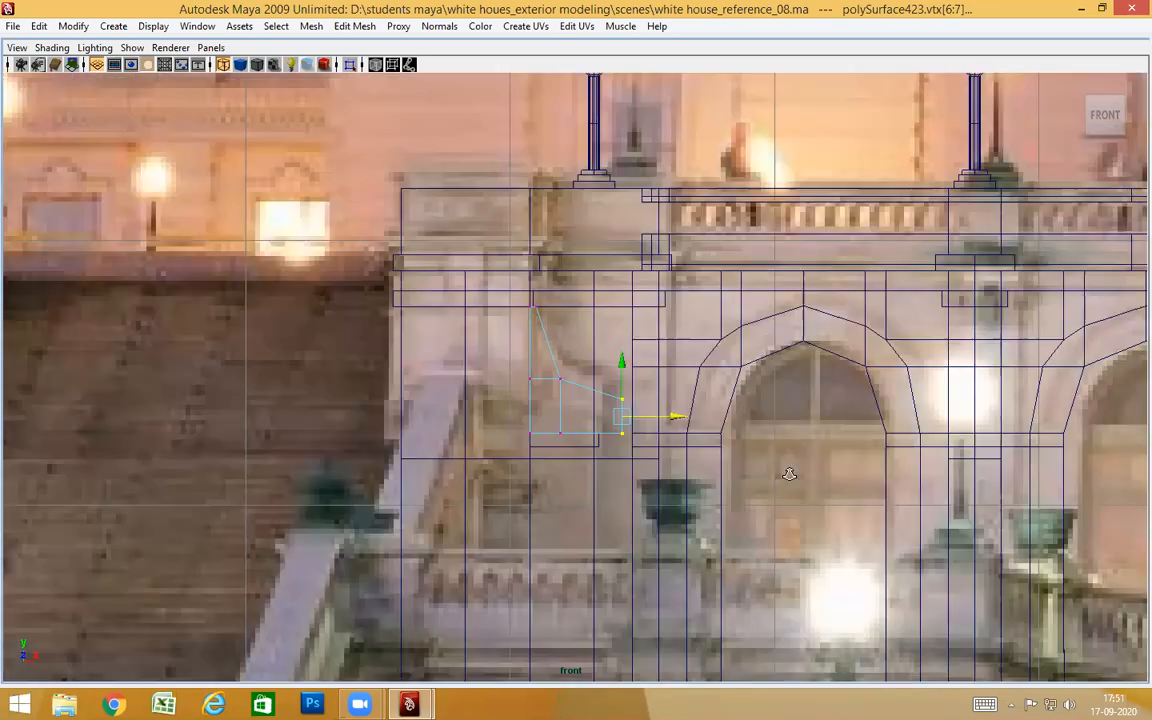
middle_click_drag(831, 459, 348, 460, "alt")
middle_click_drag(893, 443, 1104, 450, "alt")
scroll(330, 440, "up", 2)
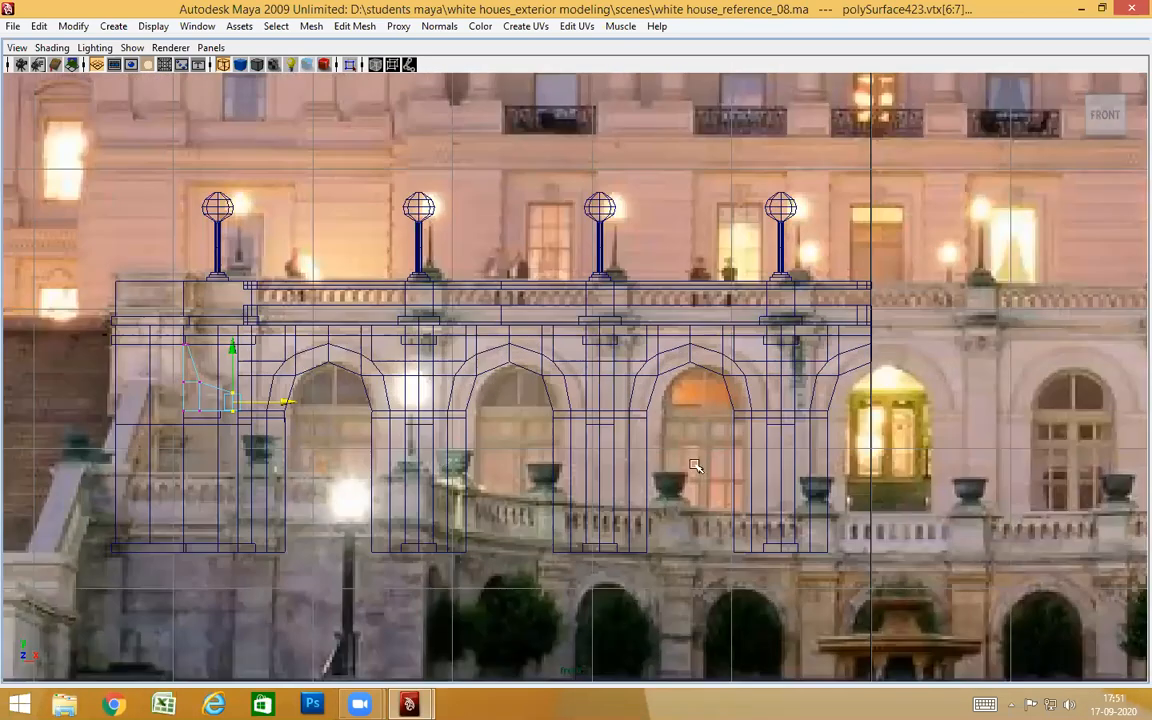
middle_click_drag(703, 465, 1110, 482, "alt")
scroll(721, 474, "up", 7)
middle_click_drag(771, 476, 668, 434, "alt")
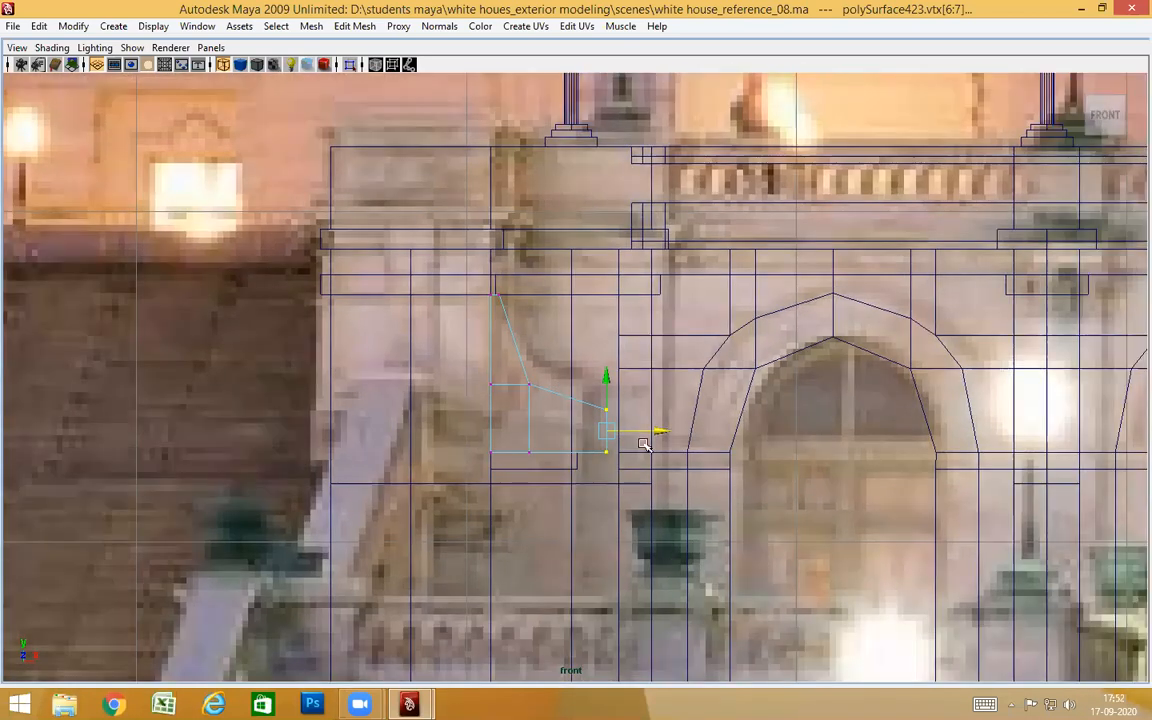
middle_click_drag(581, 455, 582, 443)
Inspect the bracket's position above the block from several angles in shaded and wireframe perspective display
right_click_drag(597, 463, 1060, 487, "alt")
key("space")
mouse_move(729, 437)
left_mouse_down()
mouse_move(730, 395)
mouse_move(718, 463)
mouse_move(589, 363)
mouse_move(650, 432)
mouse_move(614, 460)
mouse_move(351, 321)
mouse_move(332, 323)
left_mouse_up()
key("5")
left_click(345, 400)
left_click_drag(345, 420, 586, 458, "alt")
left_click(178, 370)
right_click_drag(586, 458, 634, 416, "alt")
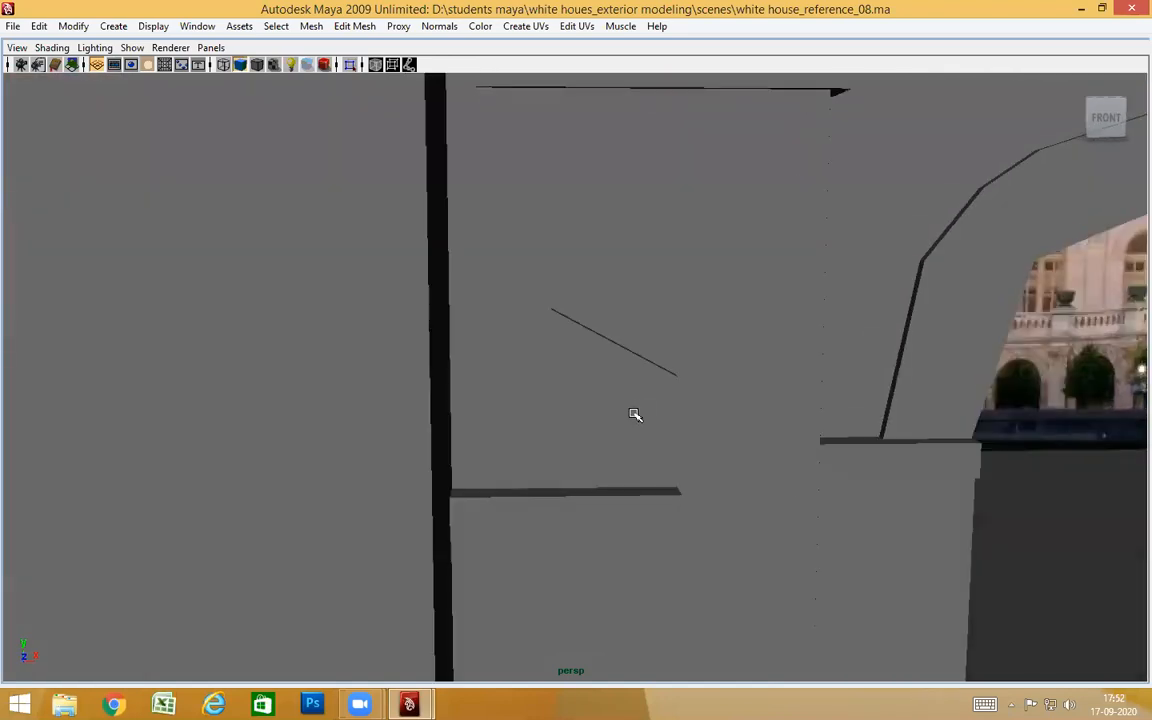
key("4")
mouse_move(620, 391)
left_mouse_down("alt")
mouse_move(578, 416)
mouse_move(605, 368)
left_mouse_up("alt")
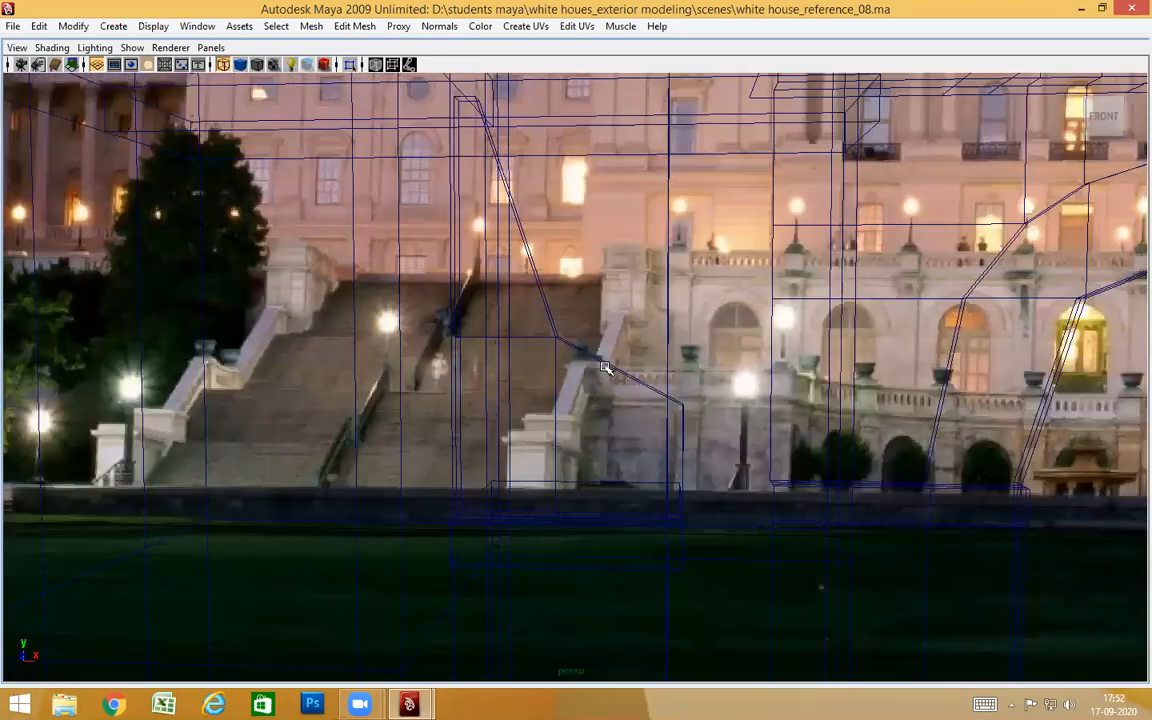
left_click(605, 370)
right_click_drag(607, 319, 607, 312)
mouse_move(648, 398)
left_mouse_down("alt")
mouse_move(679, 366)
mouse_move(635, 411)
left_mouse_up("alt")
scroll(632, 410, "down", 1)
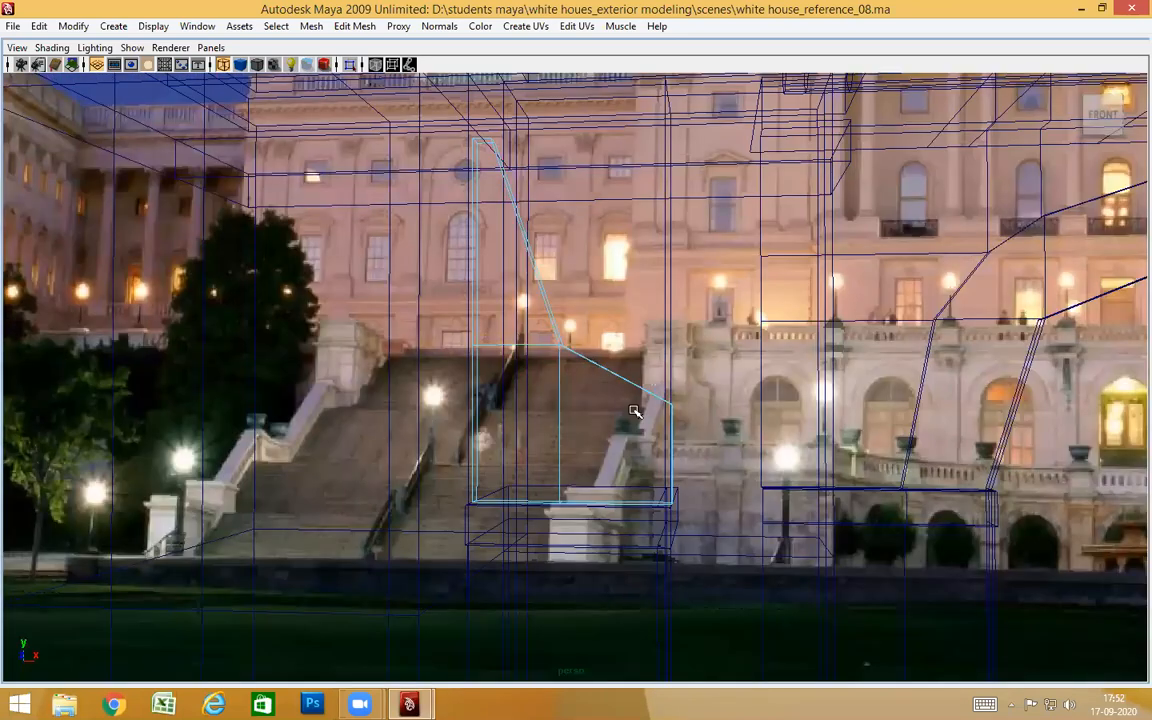
left_click_drag(727, 399, 703, 500, "alt")
Raise the bracket's outer upper vertex in front view to make the lower slope shallower
key("space")
right_click_drag(699, 476, 679, 465, "alt")
scroll(683, 465, "up", 3)
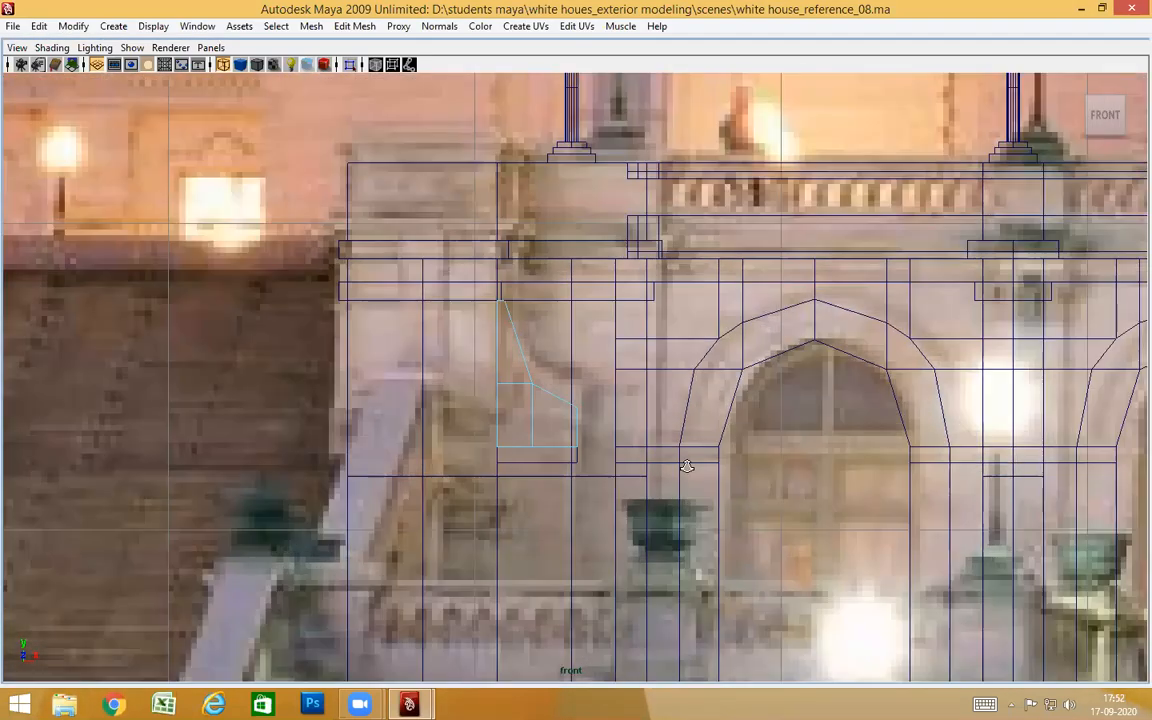
right_click_drag(548, 396, 514, 375)
left_click_drag(560, 437, 580, 380)
scroll(590, 410, "up", 2)
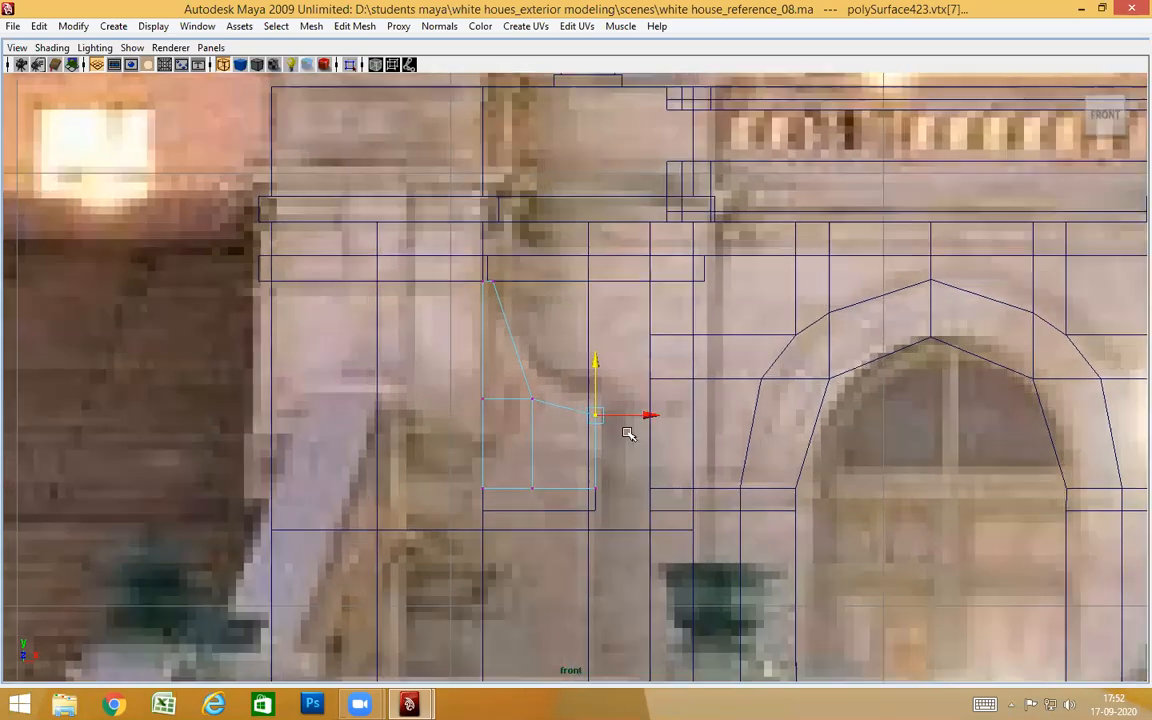
Preview the whole bracket with mesh smoothing and restore its unsmoothed display
right_click_drag(533, 392, 591, 354)
left_click_drag(558, 389, 556, 450)
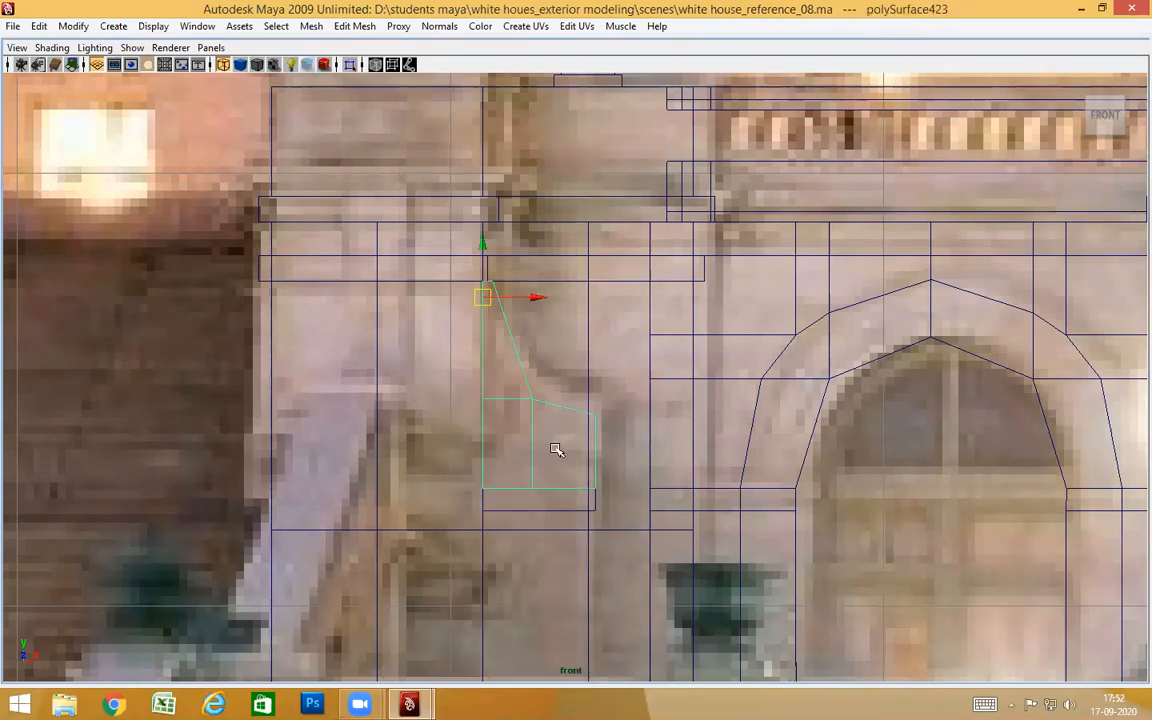
key("3")
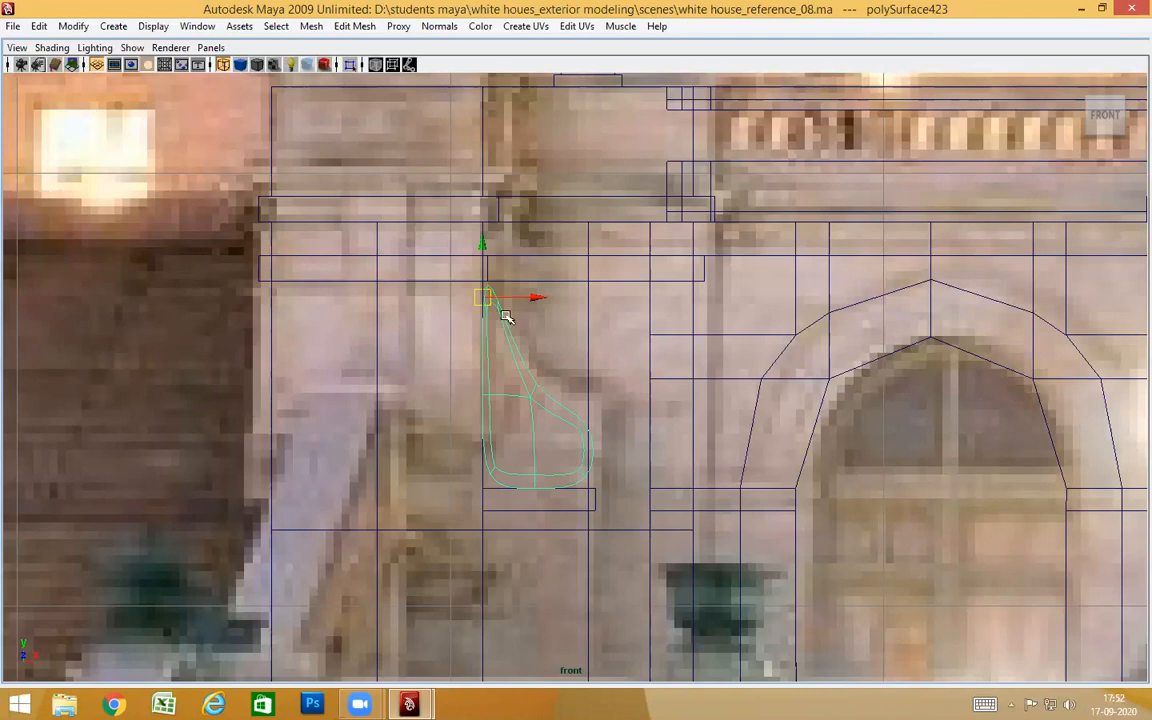
key("1")
Examine the bracket's fit on the block's cap in front view and from the side in shaded perspective
scroll(533, 392, "up", 5)
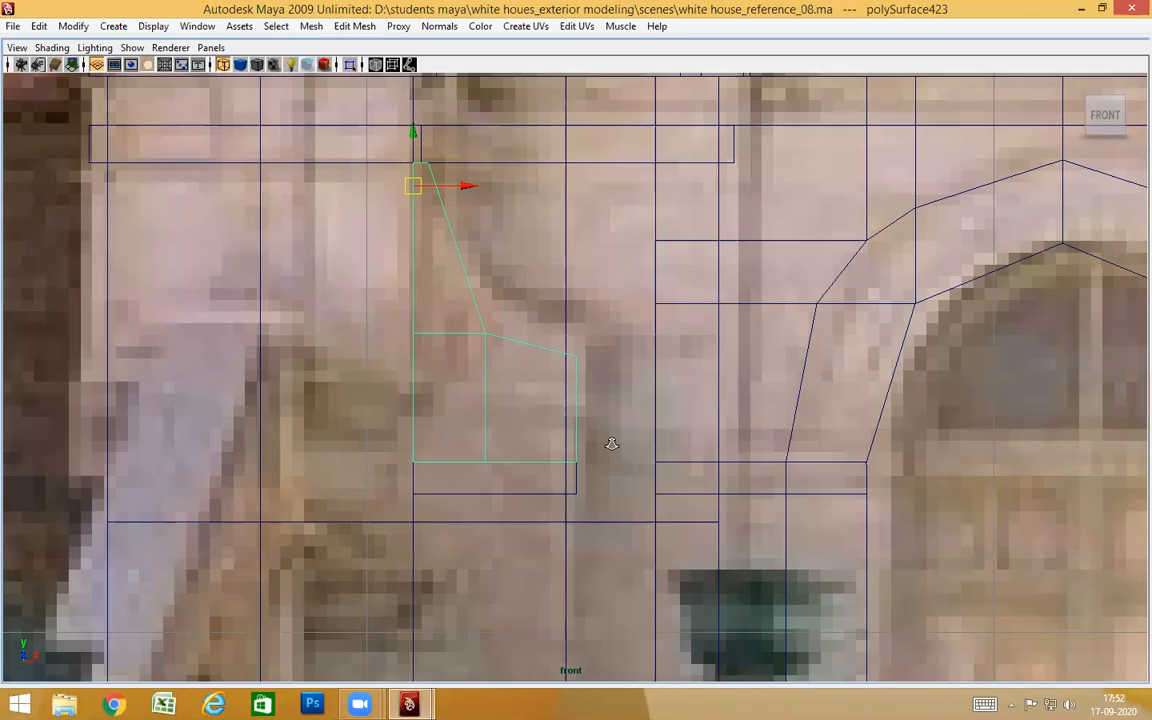
right_click_drag(612, 444, 629, 499, "alt")
middle_click_drag(629, 499, 642, 588, "alt")
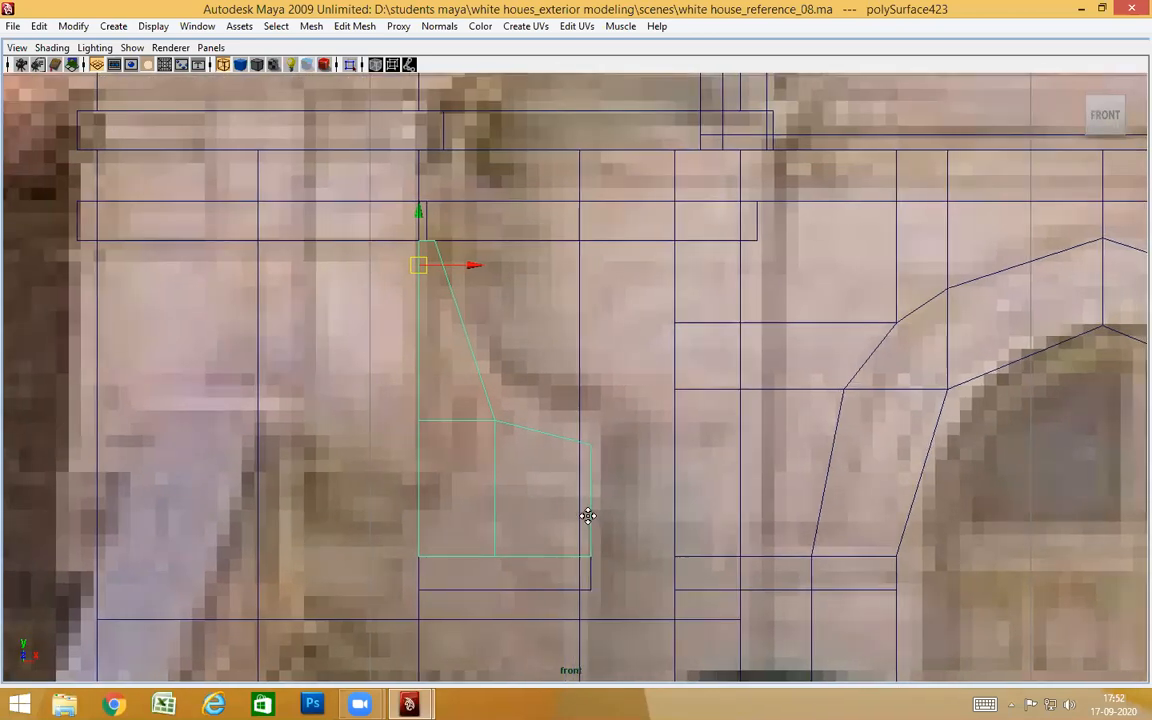
middle_click_drag(586, 514, 576, 474, "alt")
key("space")
left_click_drag(631, 484, 632, 456)
left_click_drag(609, 540, 599, 538, "alt")
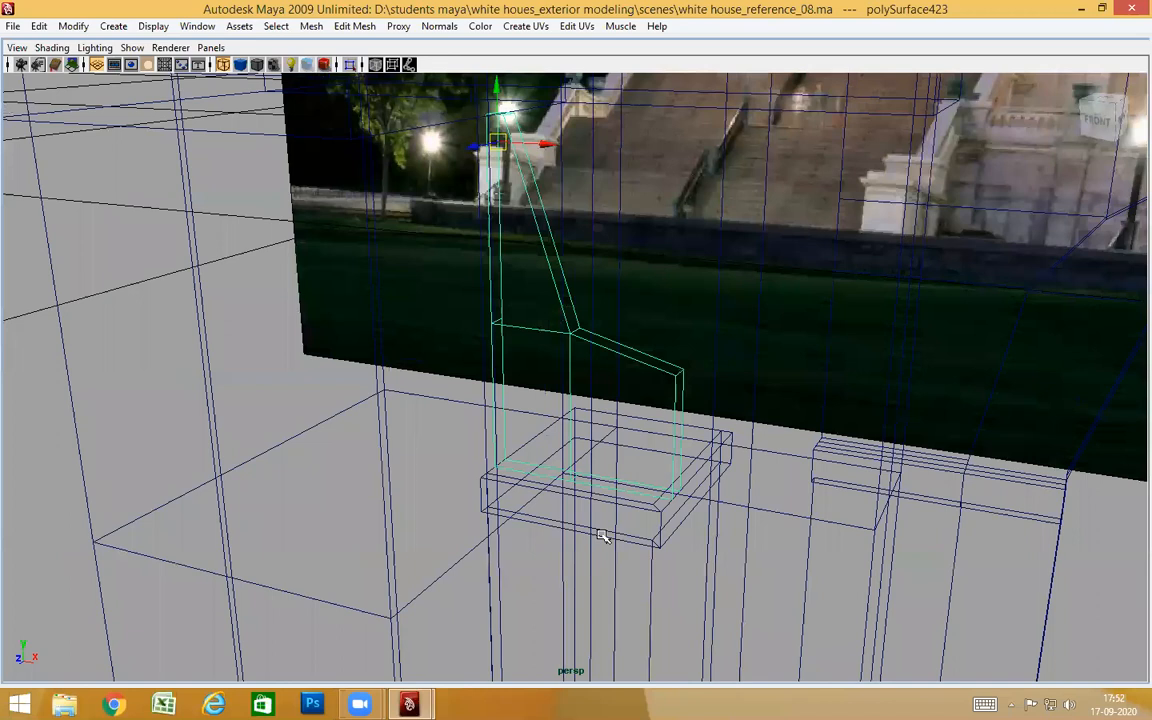
key("5")
mouse_move(627, 419)
left_mouse_down("alt")
mouse_move(656, 504)
mouse_move(527, 522)
mouse_move(641, 411)
left_mouse_up("alt")
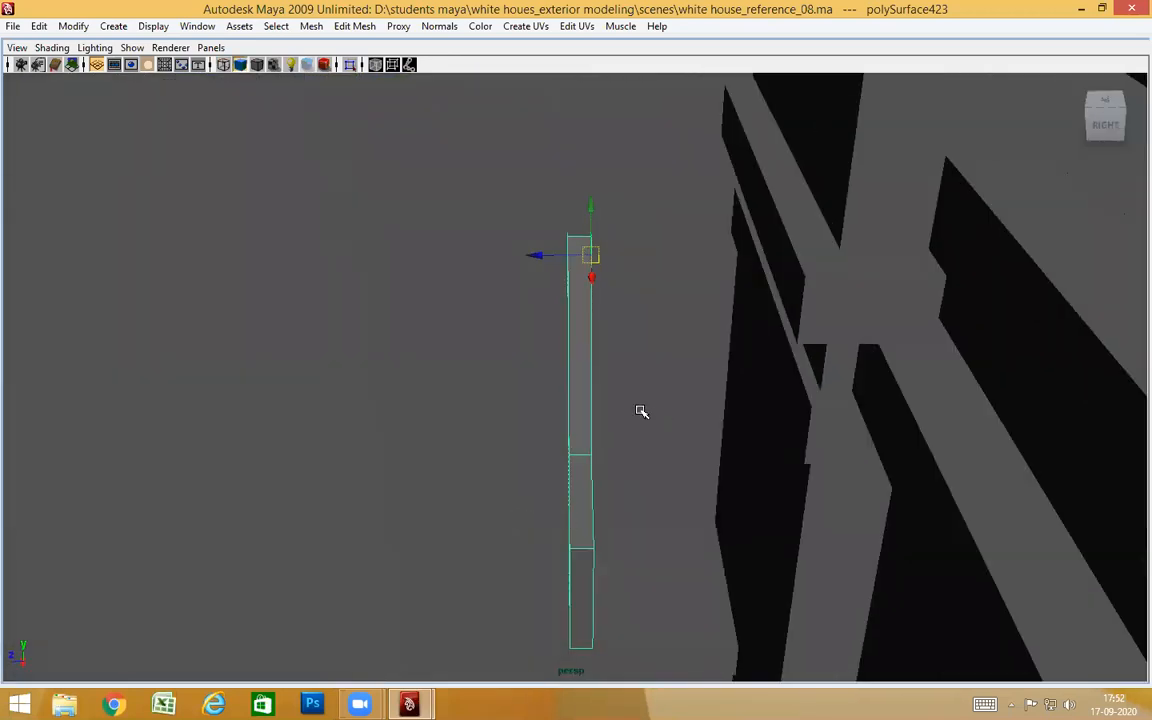
Try to duplicate the bracket piece with the stored Duplicate Special settings
left_click(40, 27)
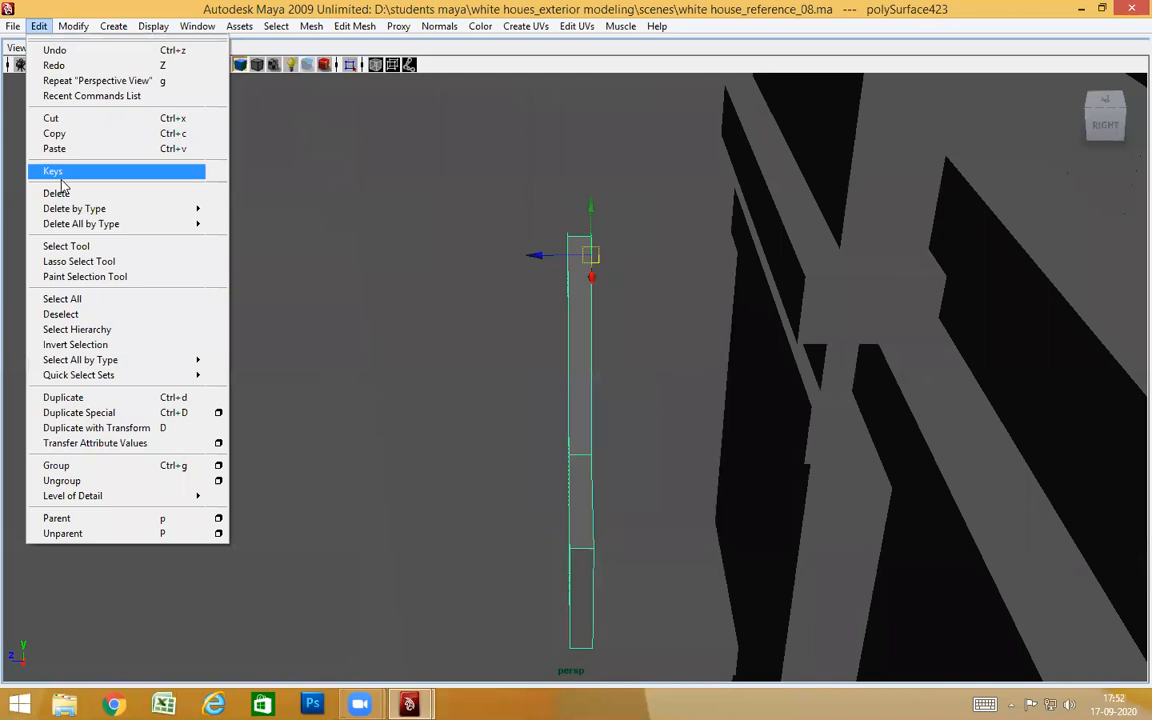
left_click(92, 415)
mouse_move(398, 411)
left_mouse_down("alt")
mouse_move(435, 411)
mouse_move(416, 411)
left_mouse_up("alt")
key("ctrl+z")
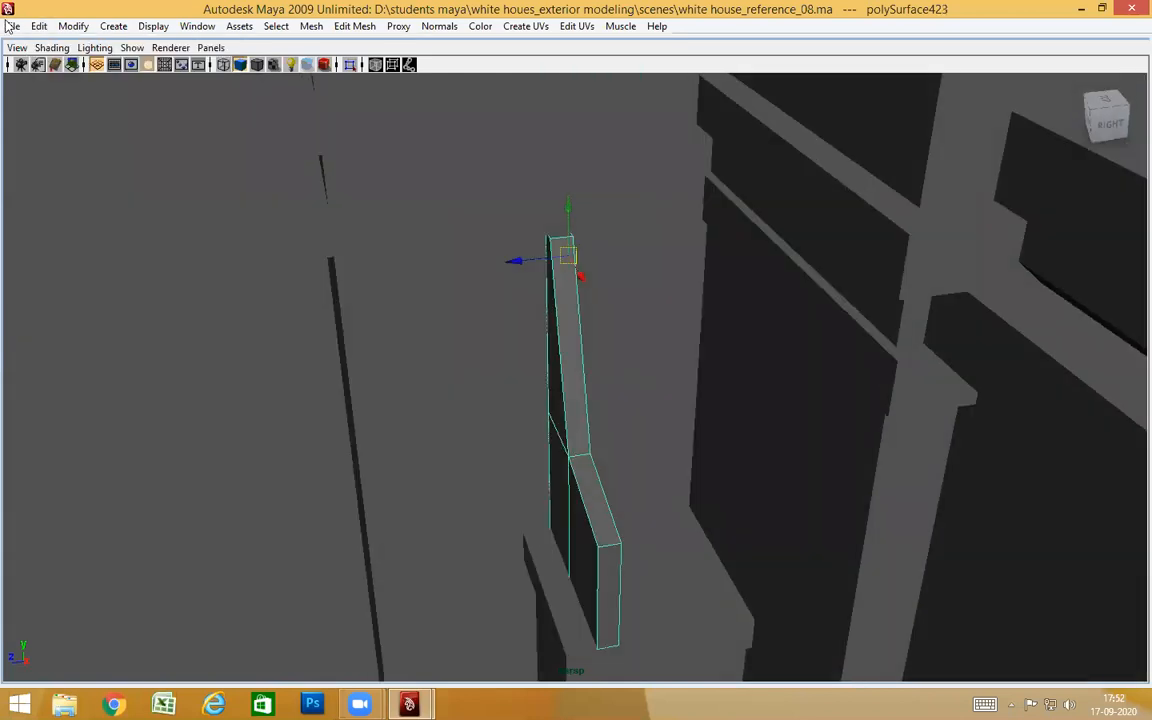
Open the Duplicate Special options for the bracket and reset them to their defaults
left_click(36, 27)
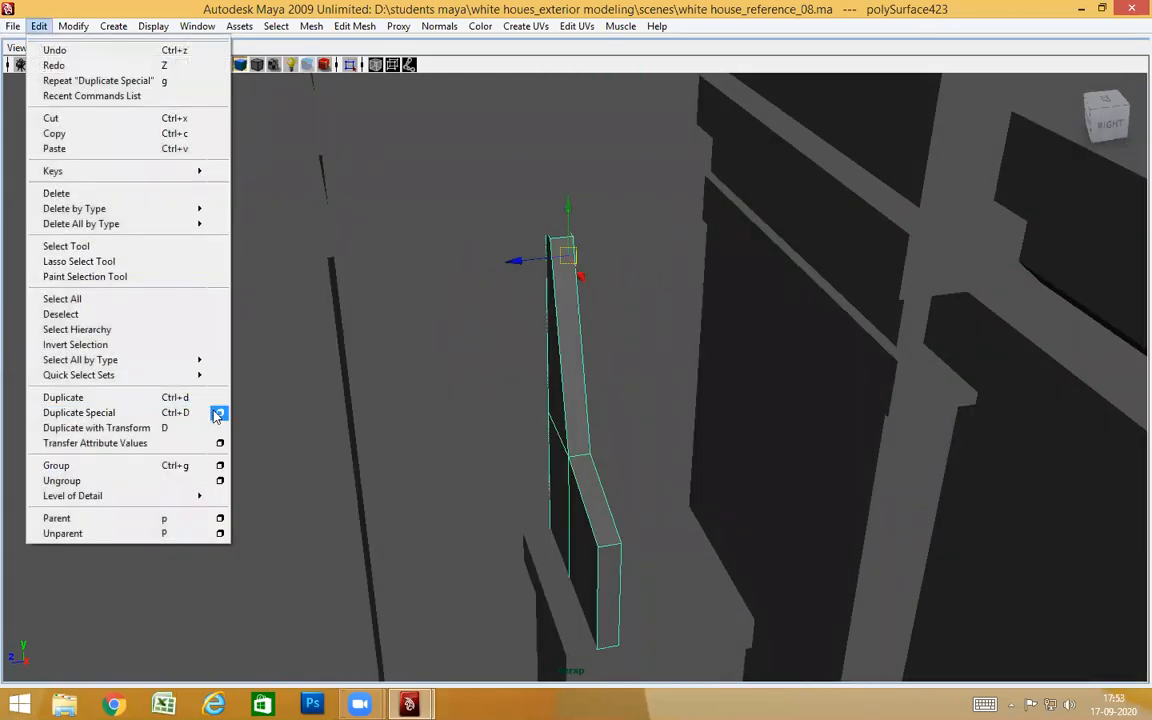
left_click(219, 412)
left_click(732, 62)
left_click(760, 98)
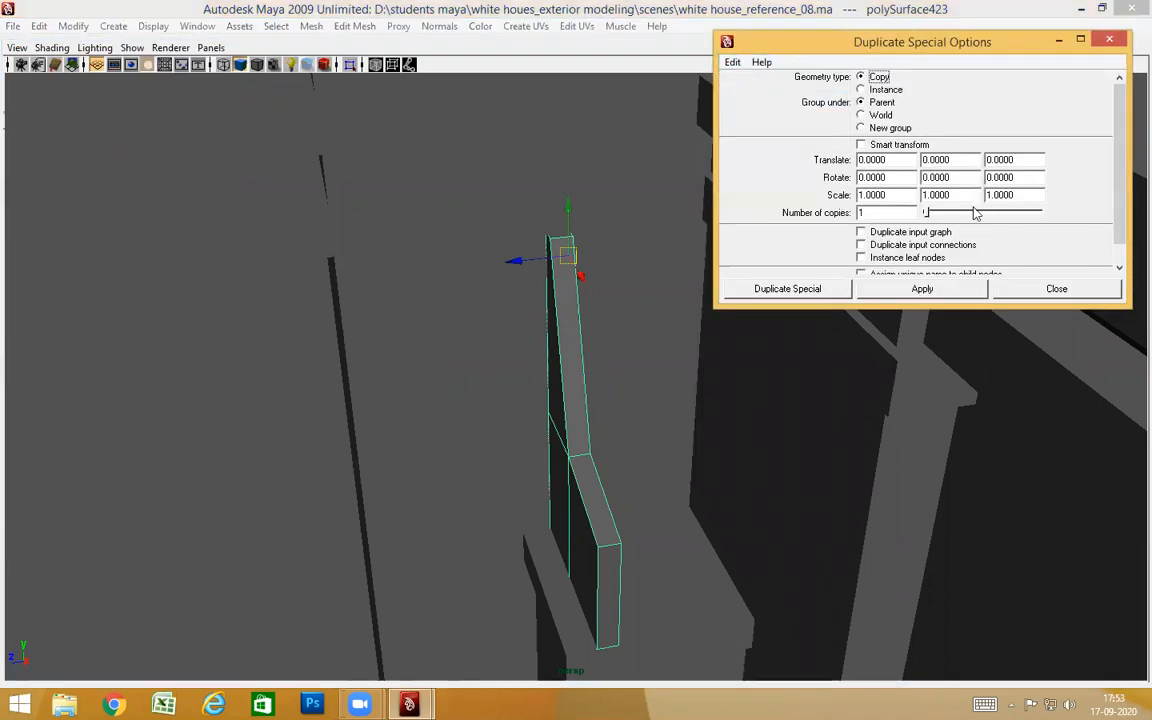
Create a mirrored copy of the bracket piece along Z using Duplicate Special with the geometry type set to Copy
left_click(885, 90)
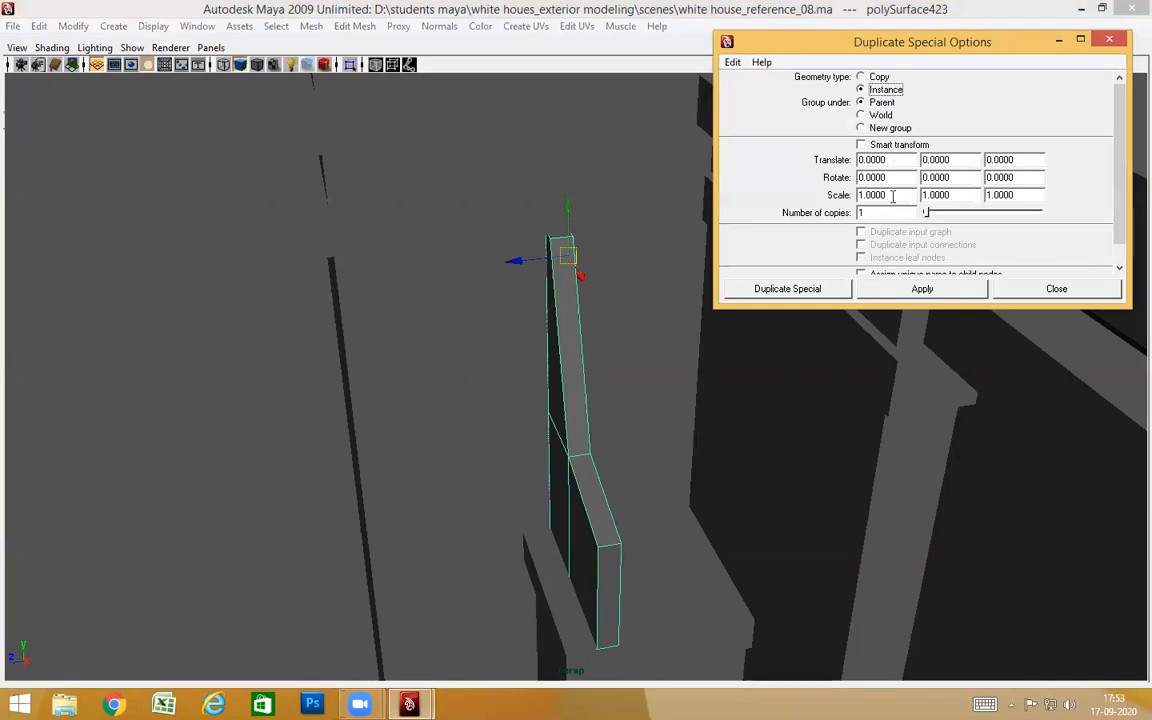
left_click(871, 78)
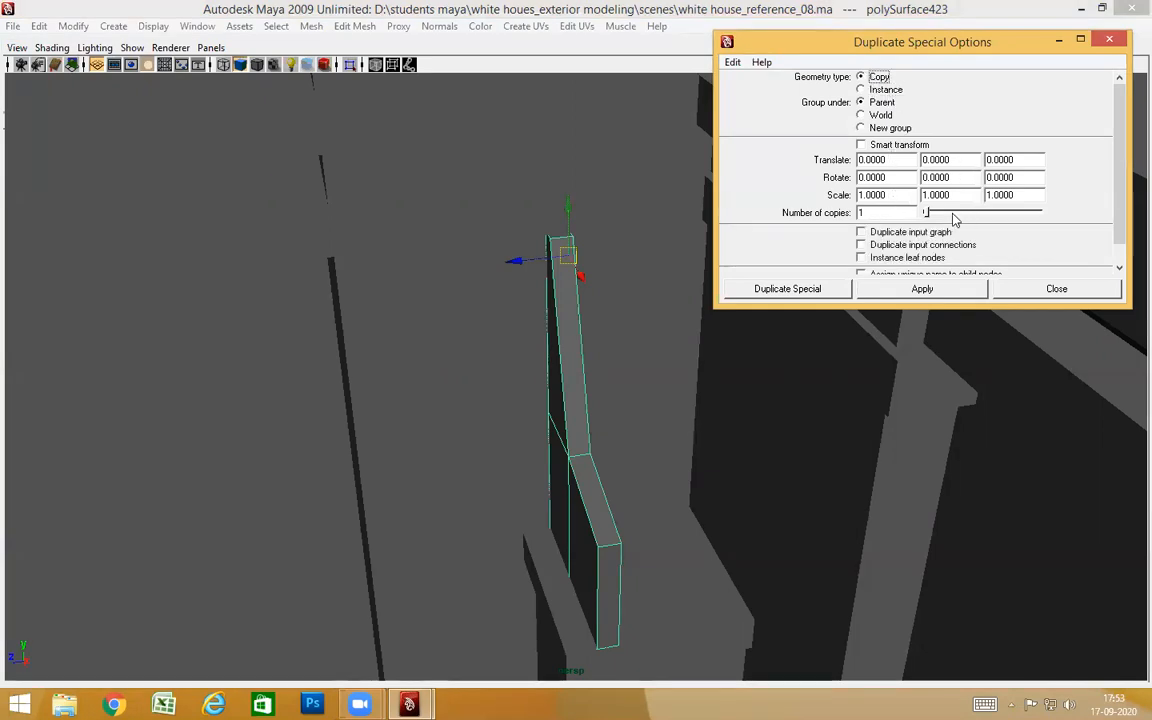
left_click(1020, 196)
left_click(779, 290)
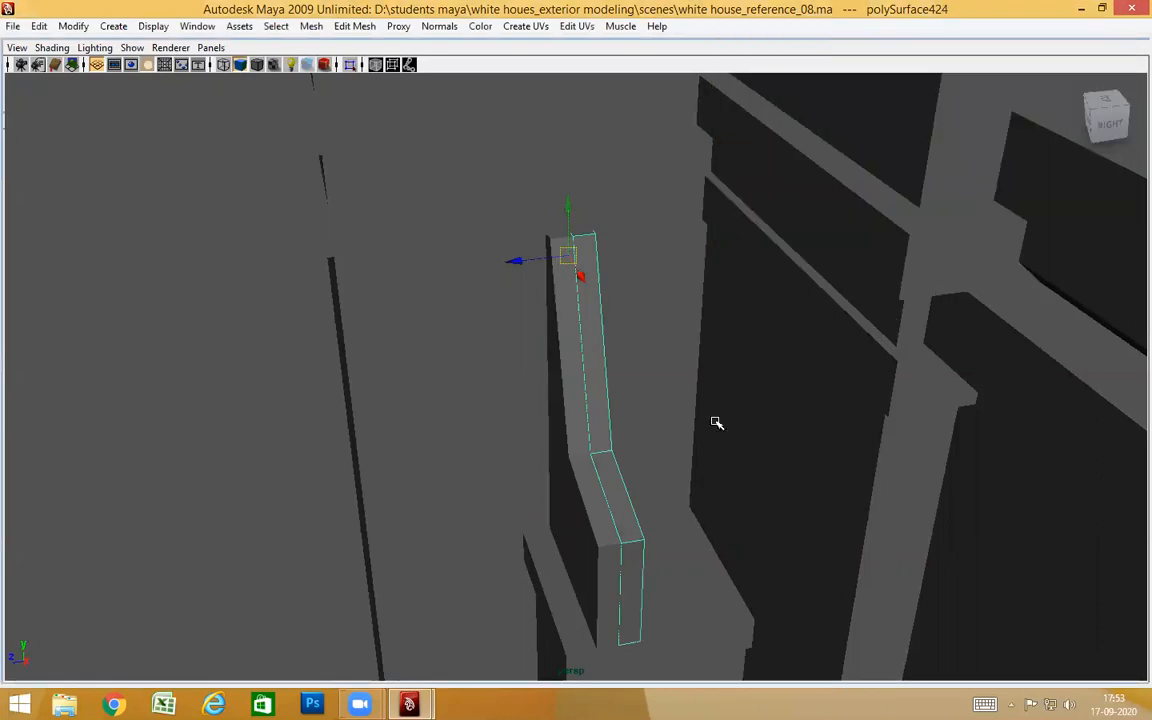
Combine the original bracket half and its mirrored copy into one mesh
left_click(573, 353)
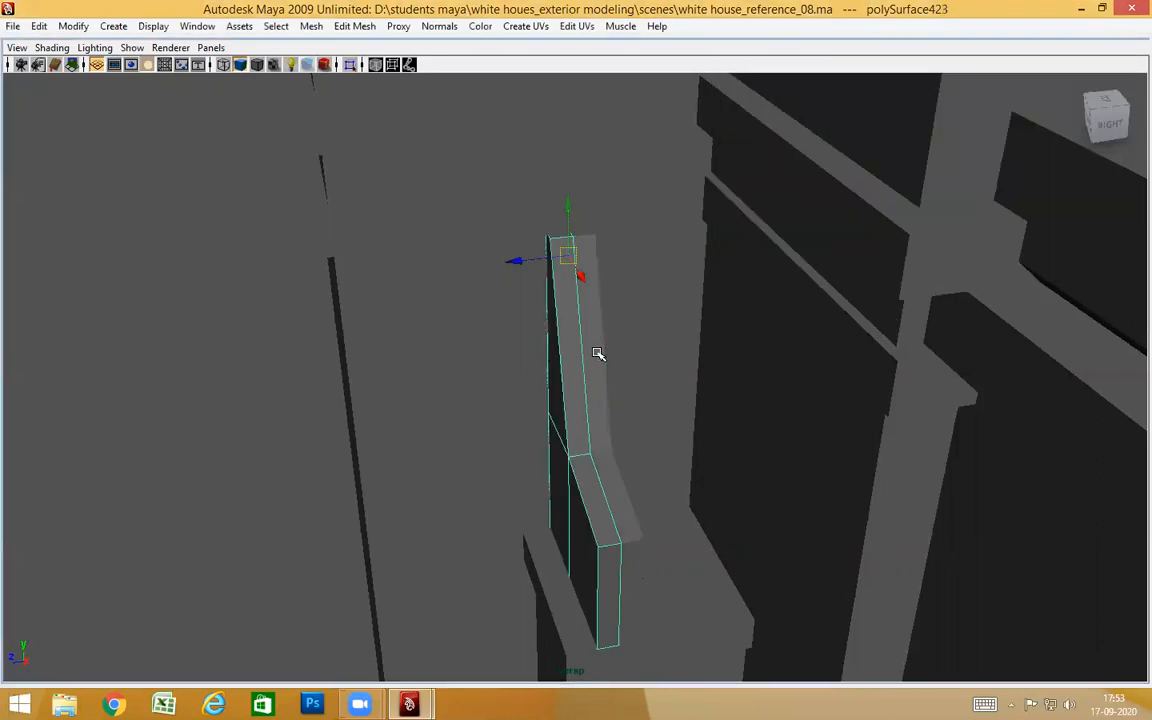
left_click(598, 359, "shift")
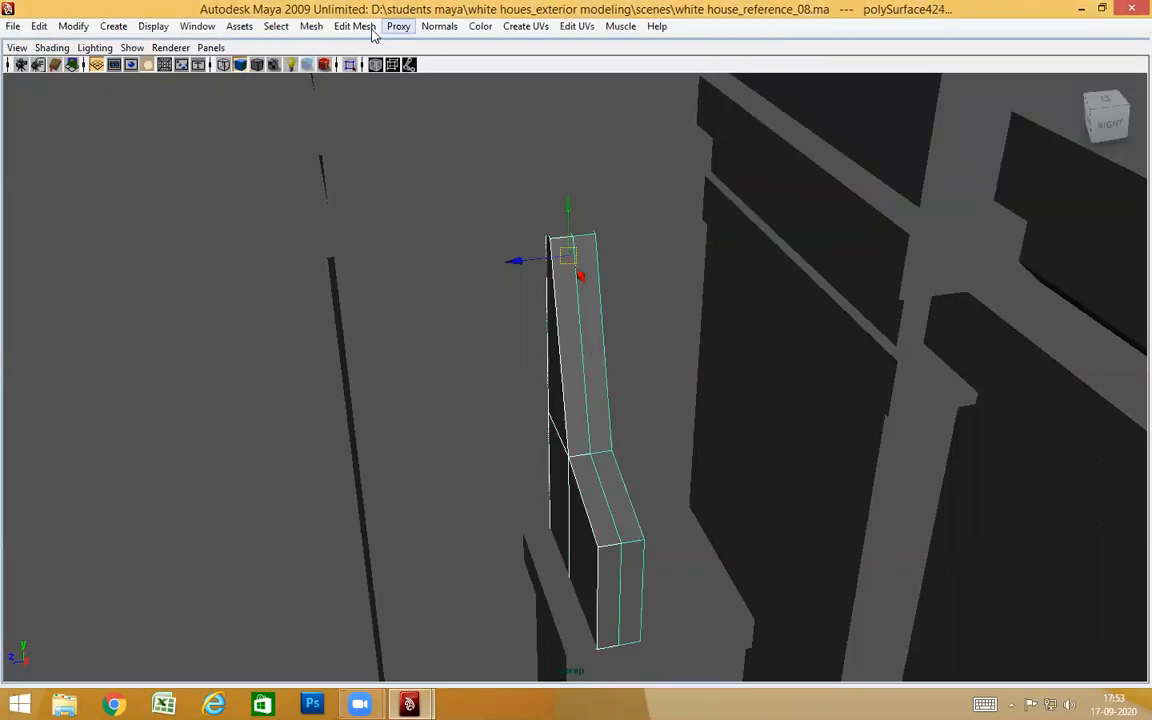
left_click(311, 26)
left_click(334, 46)
left_click_drag(530, 345, 443, 330, "alt")
Merge the vertices along the bracket's central seam, selecting them in the top view
right_click(590, 282)
key("space")
scroll(443, 330, "up", 3)
left_click_drag(281, 310, 476, 328)
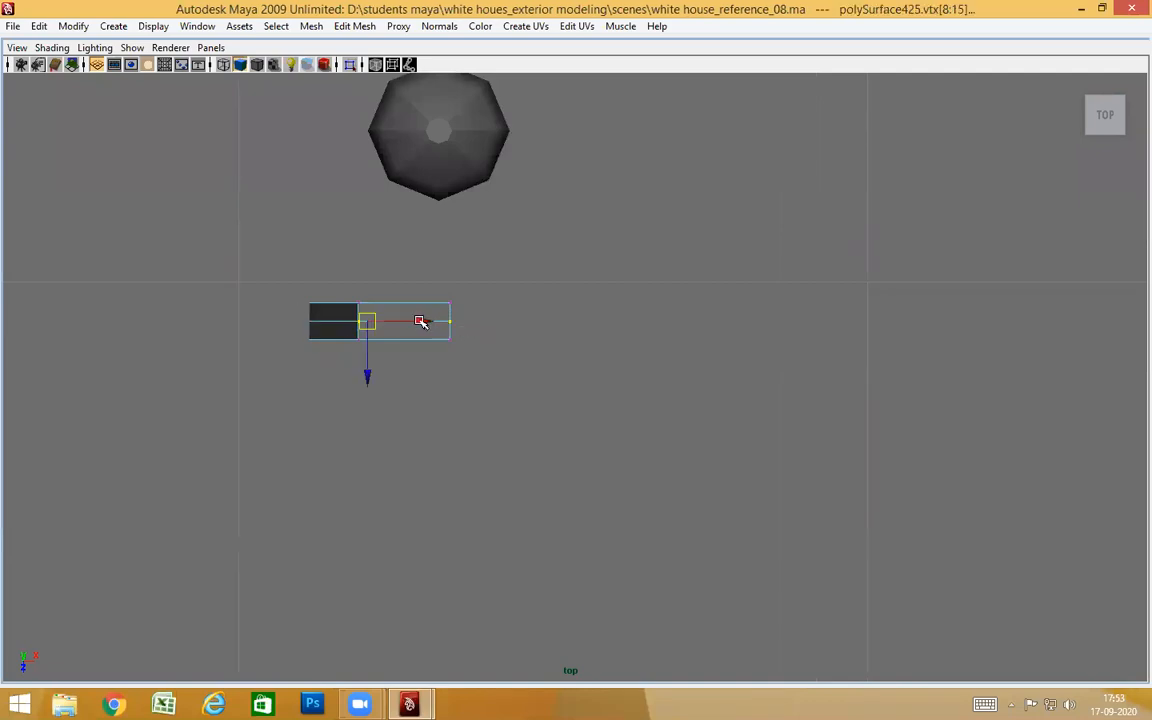
right_click_drag(418, 321, 414, 274, "shift")
right_click_drag(470, 257, 472, 257, "shift")
key("space")
left_click_drag(463, 311, 476, 270)
key("4")
key("5")
left_click_drag(555, 364, 573, 334, "alt")
key("F8")
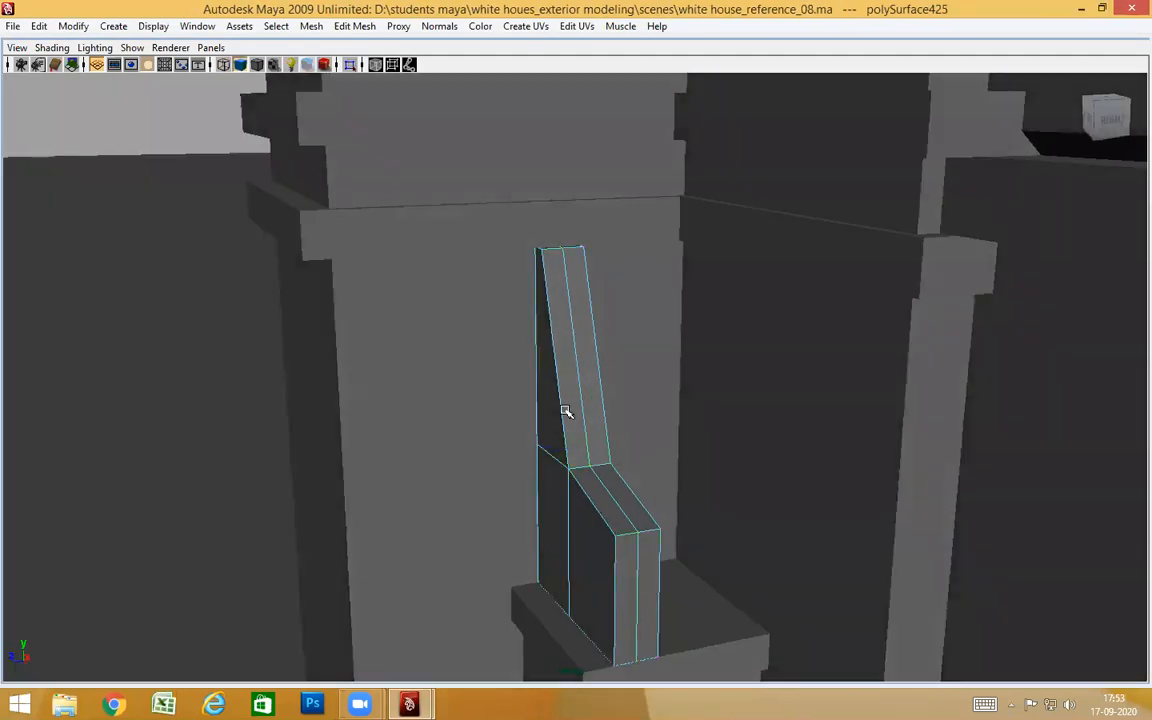
Preview the bracket smoothed and examine its shape and how it sits on the pedestal
key("3")
left_click_drag(565, 411, 541, 425, "alt")
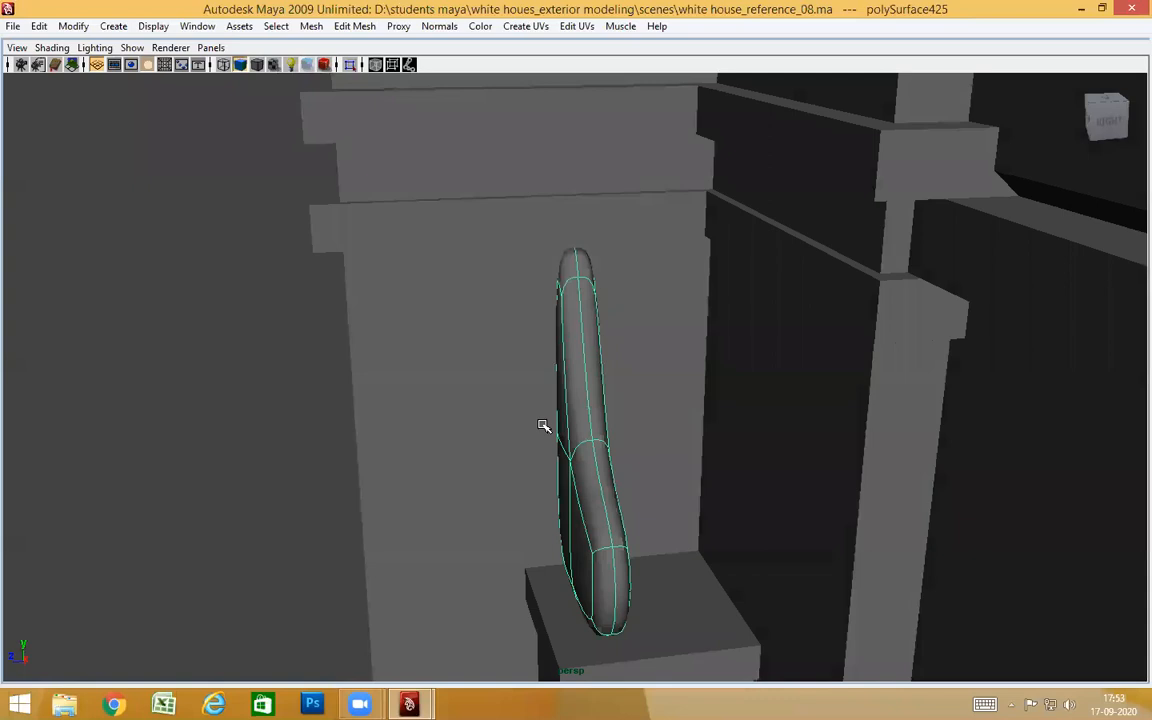
left_click_drag(680, 409, 604, 369, "alt")
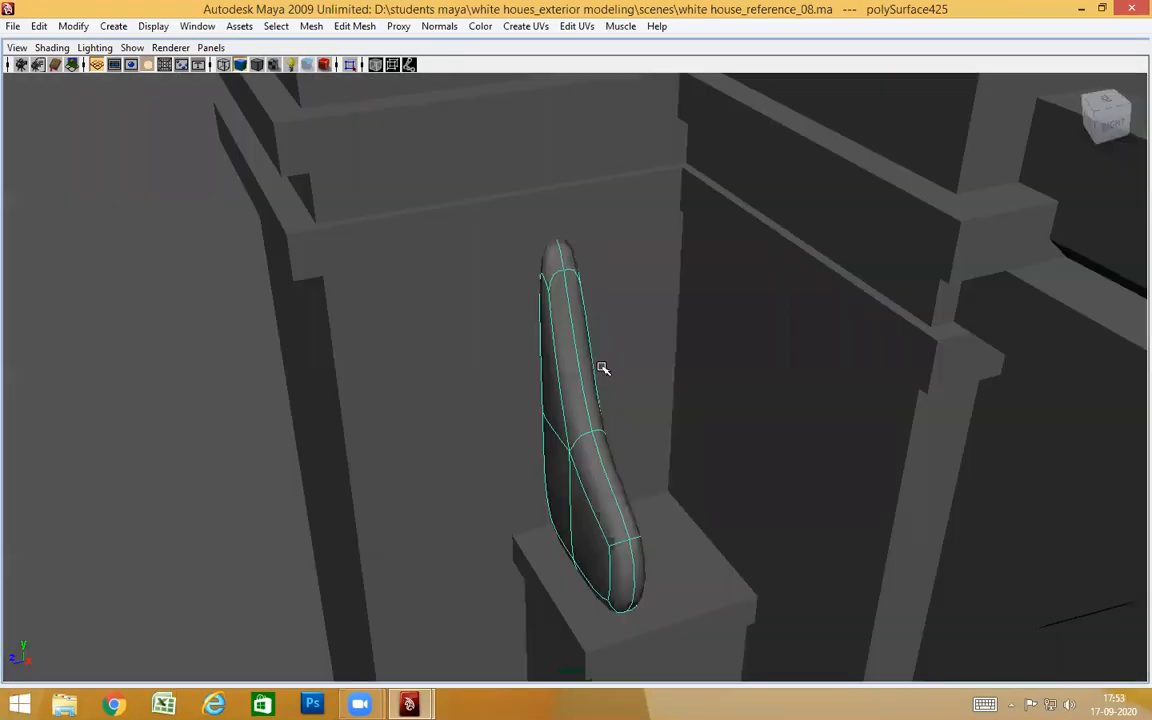
key("1")
right_click_drag(563, 311, 600, 315)
left_click(565, 291)
left_click_drag(655, 350, 636, 328, "alt")
left_click(588, 301)
right_click_drag(607, 291, 632, 220)
left_click(603, 301)
middle_click_drag(676, 535, 640, 390, "alt")
mouse_move(640, 390)
left_mouse_down("alt")
mouse_move(621, 393)
mouse_move(626, 402)
left_mouse_up("alt")
Add a vertical edge loop through the middle of the pedestal under the bracket by splitting its edge ring
left_click(664, 504)
middle_click_drag(694, 499, 668, 409, "alt")
left_click_drag(630, 468, 575, 487, "alt")
middle_click_drag(672, 438, 690, 415, "alt")
left_click_drag(690, 415, 537, 427, "alt")
right_click_drag(587, 360, 601, 317)
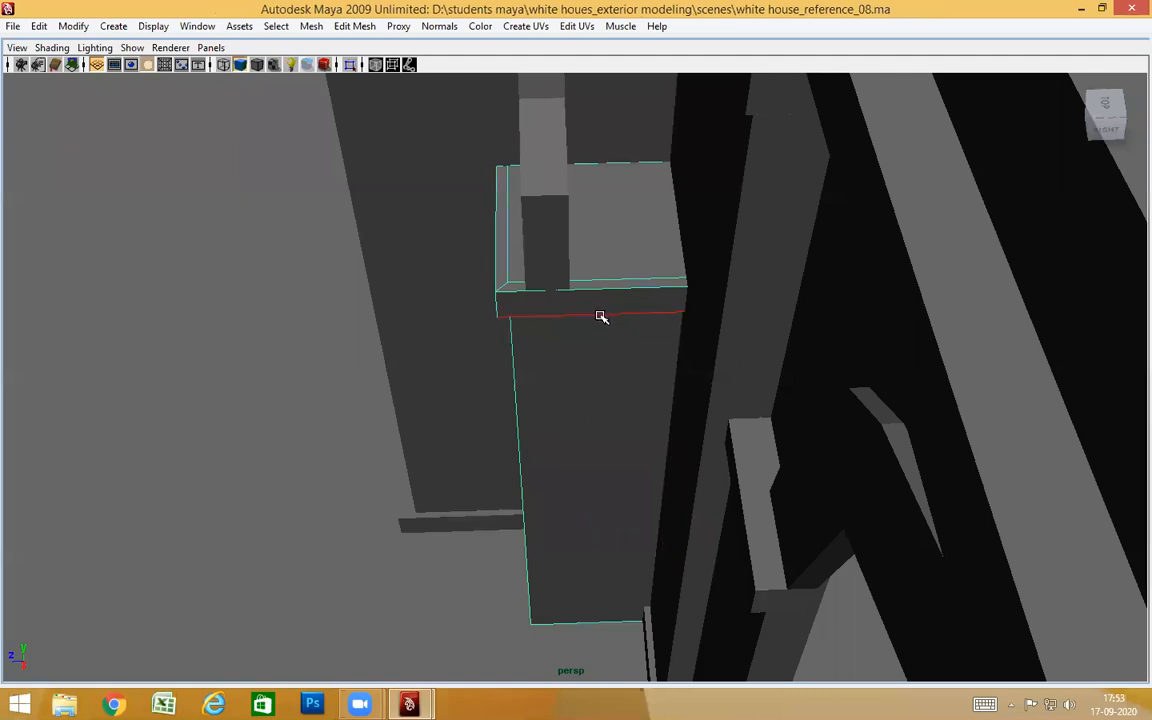
left_click(597, 376)
right_click_drag(597, 376, 652, 410, "ctrl")
mouse_move(638, 466)
left_mouse_down("alt")
mouse_move(637, 476)
mouse_move(637, 463)
left_mouse_up("alt")
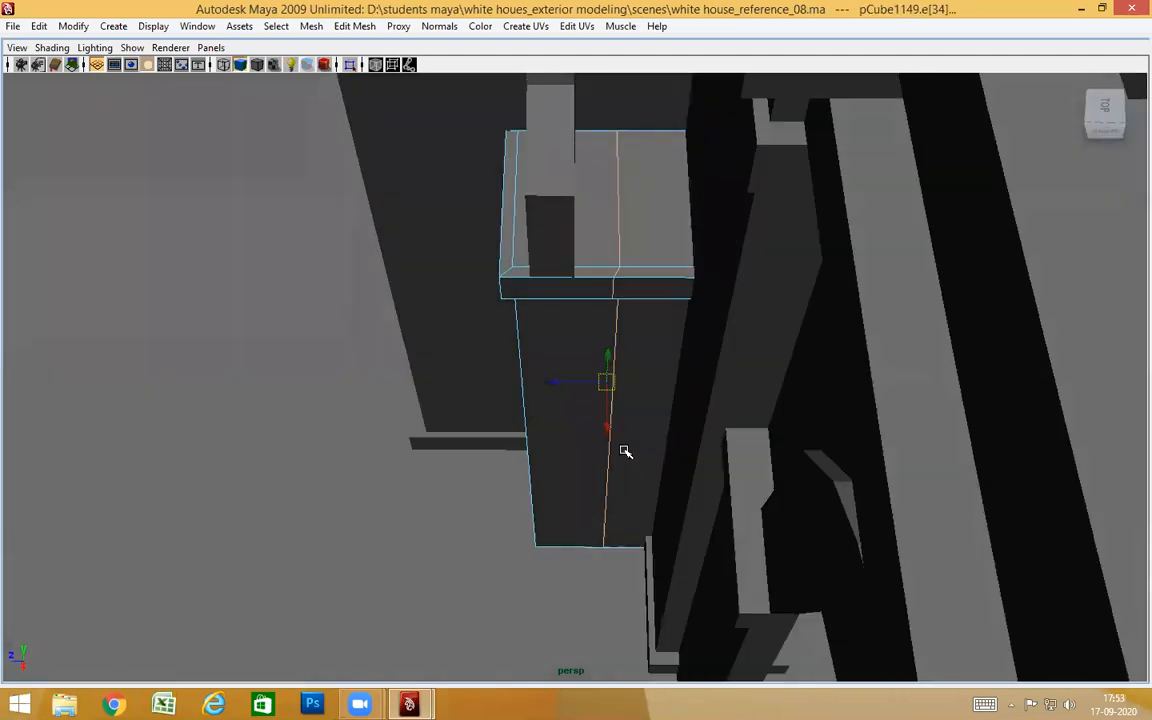
Scale the pedestal's new central edge loop along Z and return to object selection
key("r")
left_click_drag(537, 380, 905, 387)
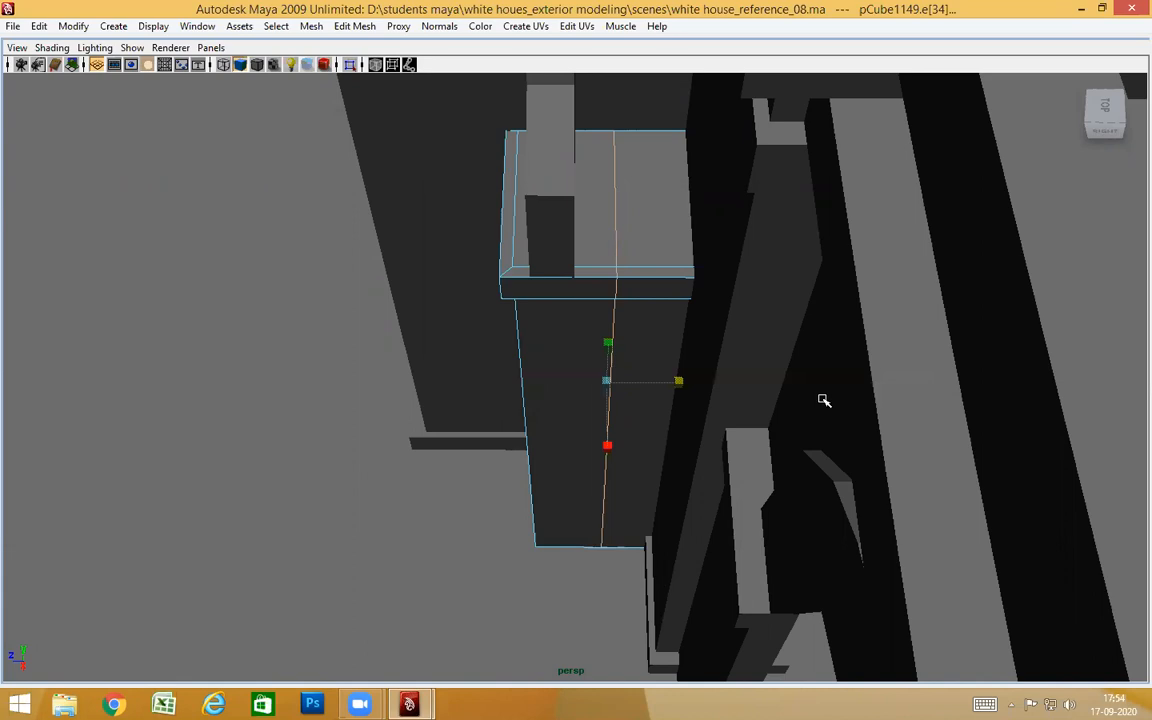
left_click_drag(733, 386, 587, 266, "alt")
left_click_drag(616, 402, 641, 411, "alt")
key("F8")
Move the bracket along Z to the middle of the pedestal top
left_click(584, 308)
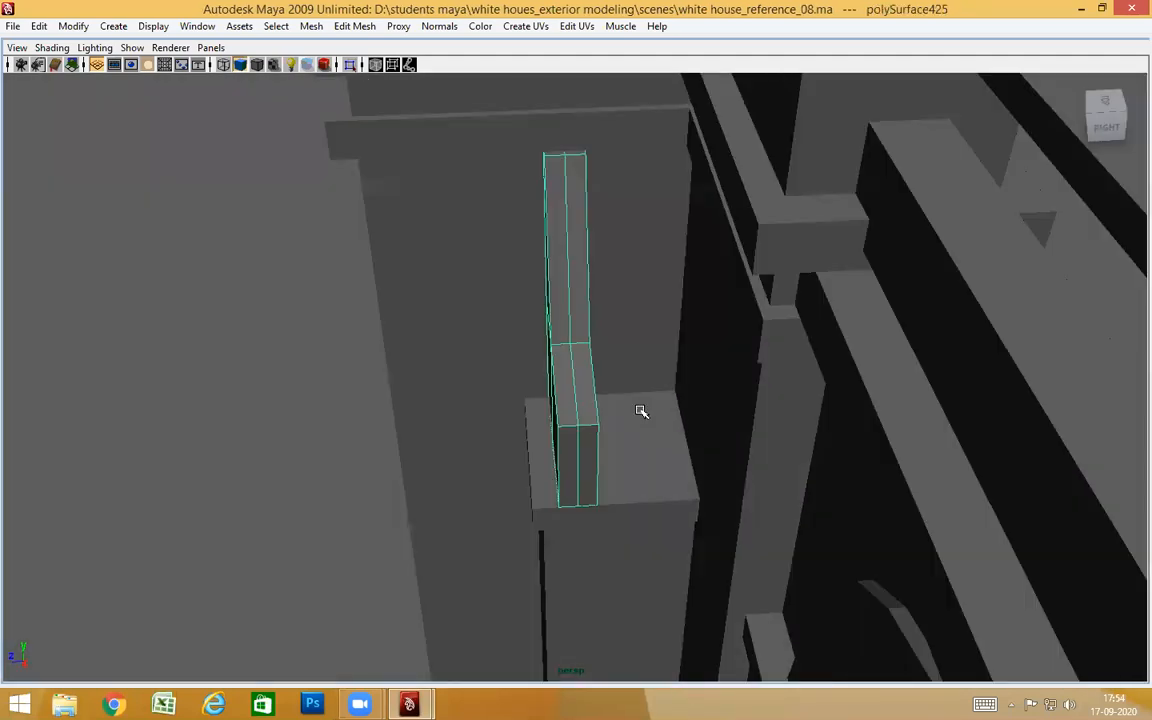
key("w")
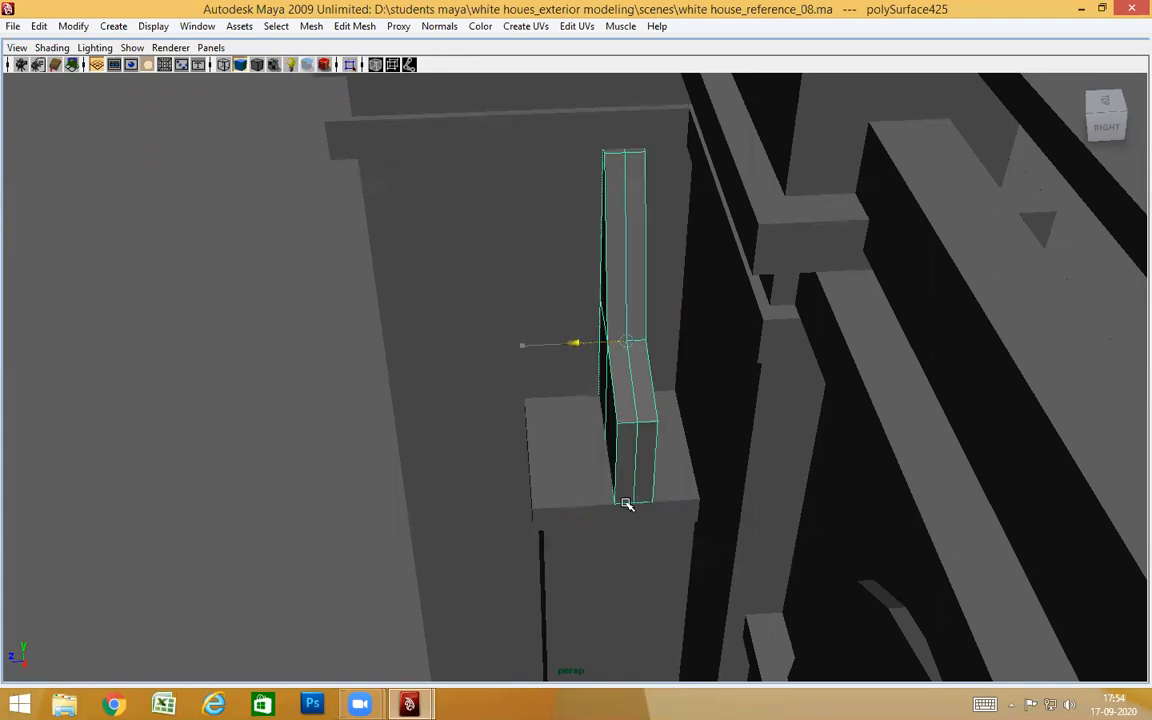
left_click_drag(748, 568, 653, 519, "alt")
right_click_drag(653, 519, 730, 499, "alt")
middle_click_drag(730, 499, 696, 530, "alt")
right_click_drag(696, 530, 696, 537, "alt")
left_click_drag(696, 537, 690, 541, "alt")
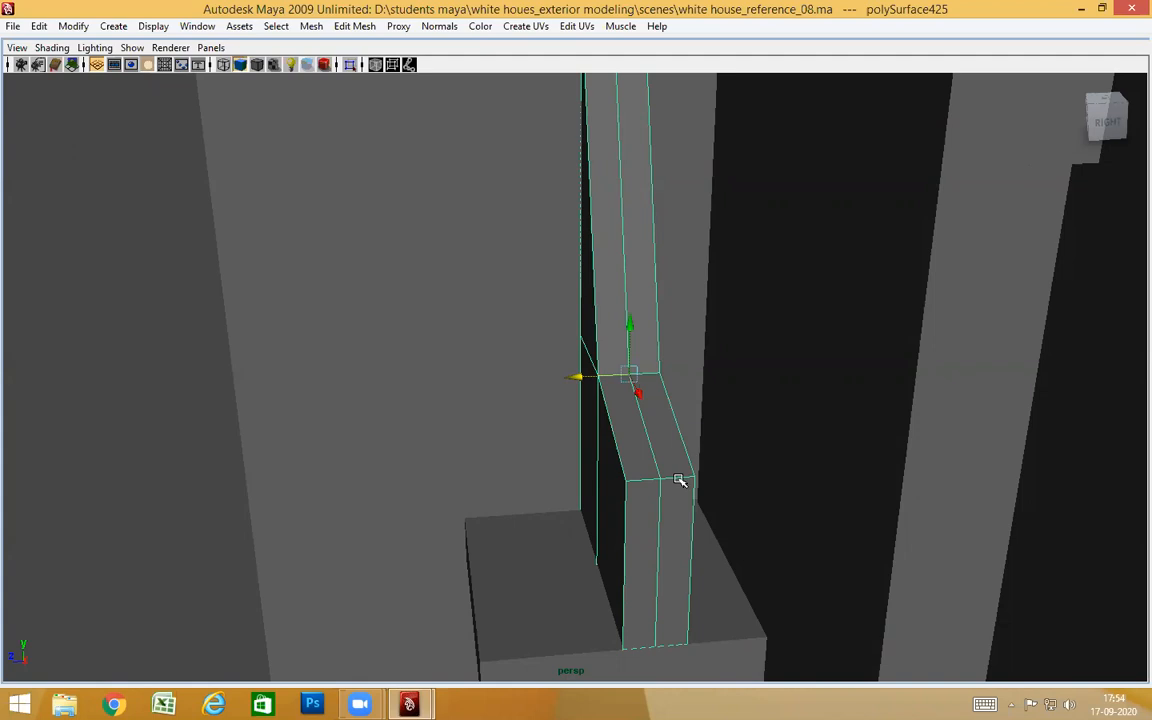
Scale all of the bracket's vertices along Z to widen it across the pedestal
right_click_drag(640, 376, 598, 377)
left_click_drag(694, 530, 698, 466, "alt")
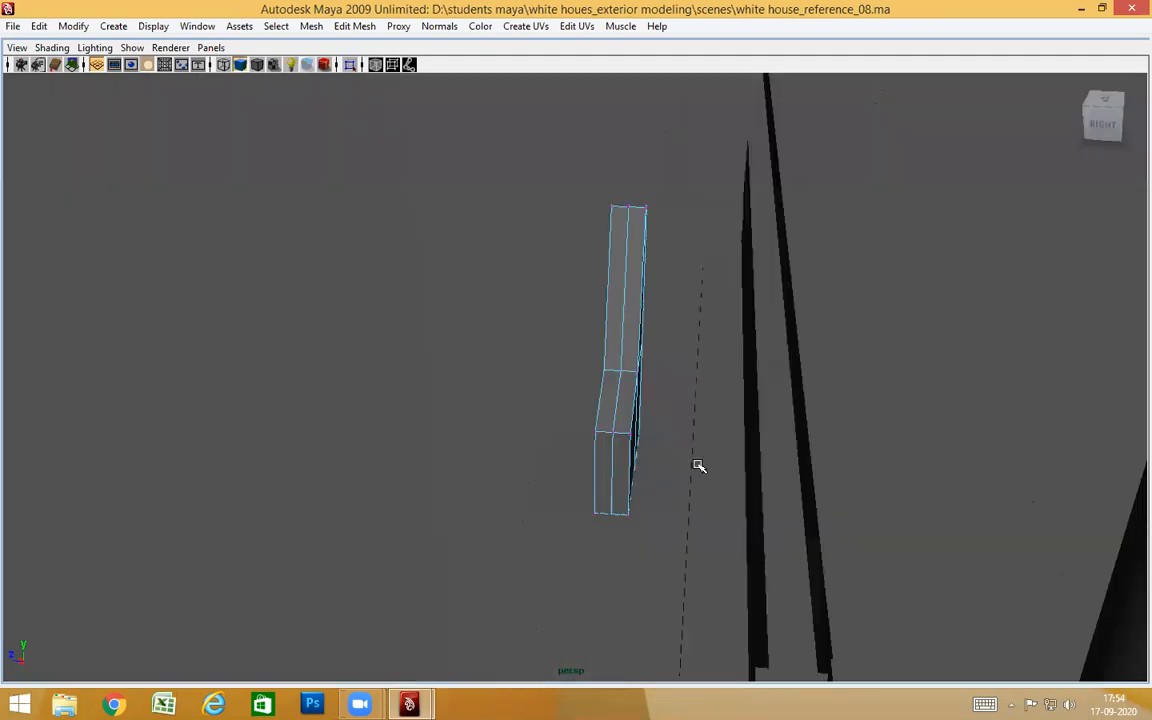
left_click_drag(618, 260, 748, 584)
left_click_drag(674, 573, 681, 571, "alt")
key("r")
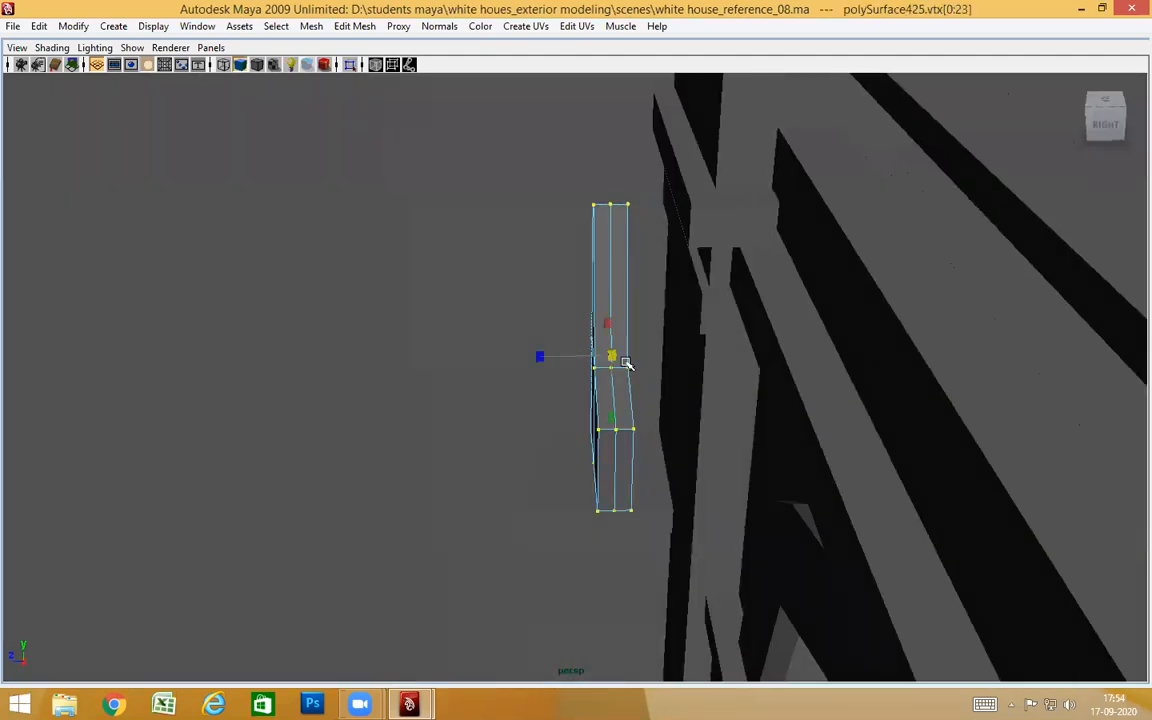
left_click_drag(605, 315, 580, 334)
right_click_drag(580, 334, 628, 361, "alt")
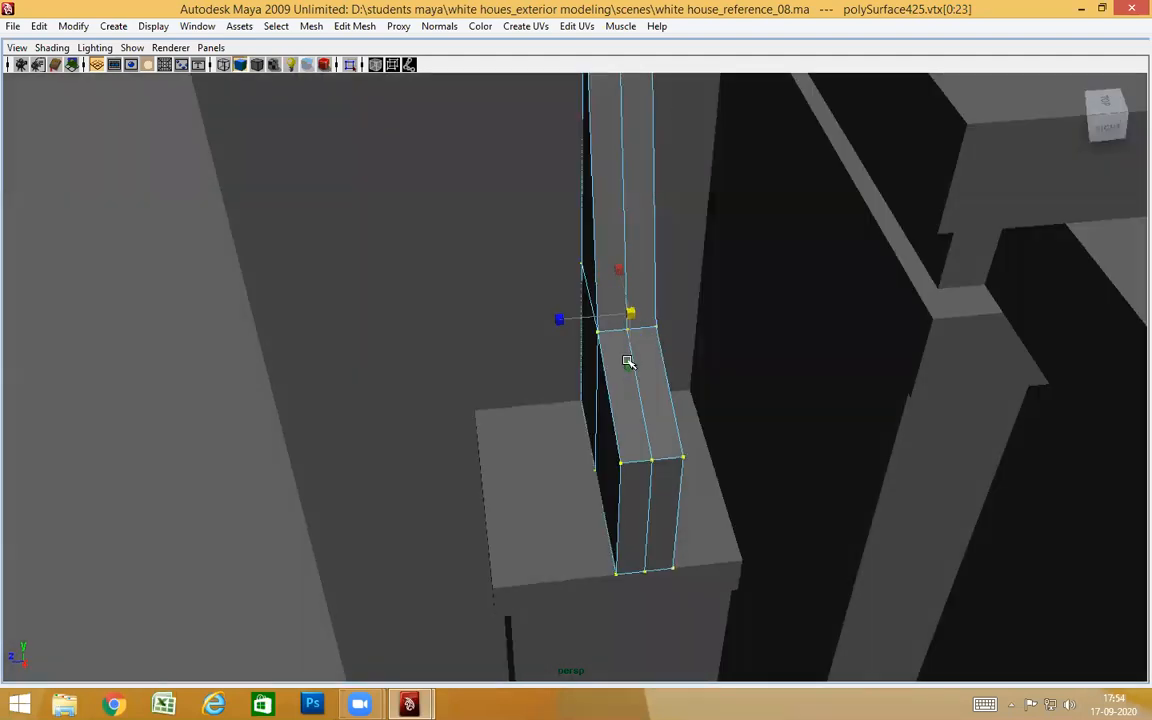
left_click_drag(565, 317, 373, 326)
left_click_drag(648, 411, 614, 411, "alt")
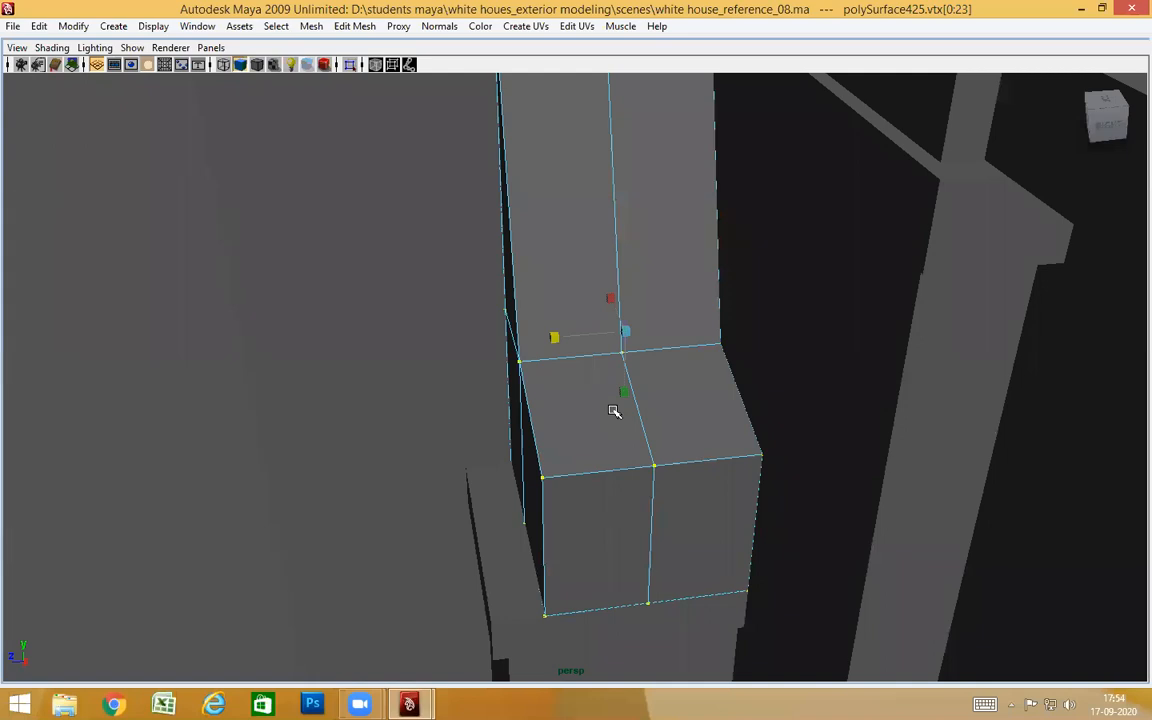
Align the bracket's rear row of vertices with the wall along Z, using the wireframe top view
key("space")
key("space")
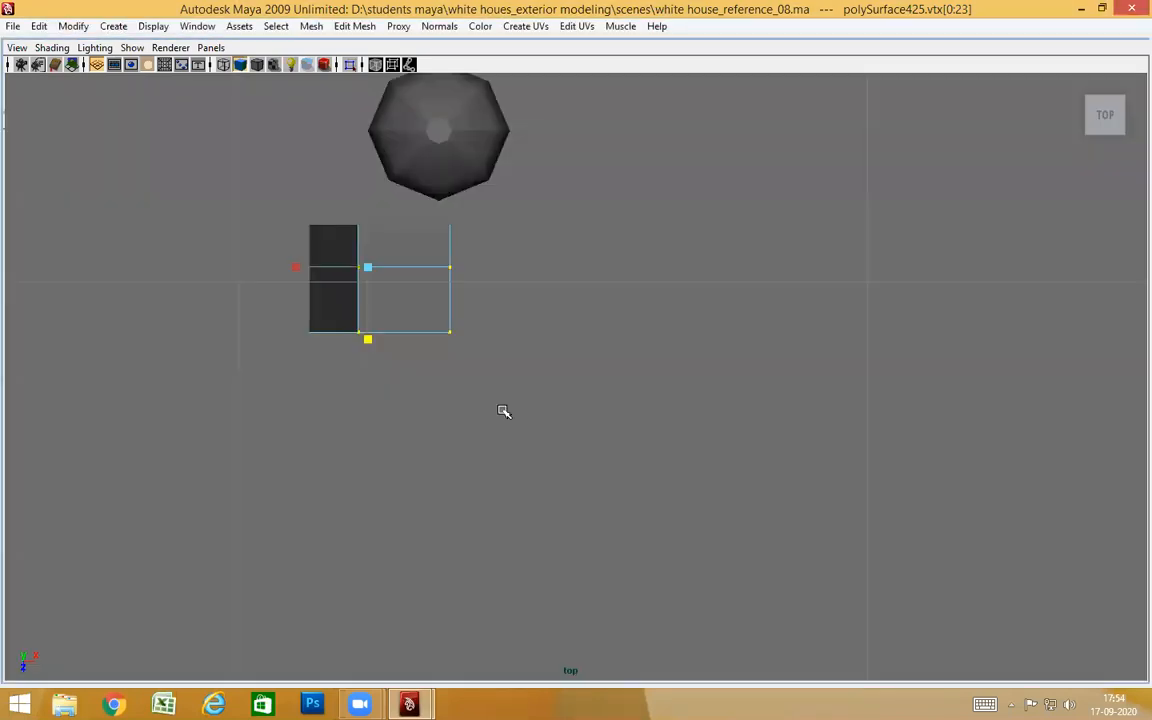
key("4")
left_click_drag(298, 229, 613, 301)
key("w")
left_click(393, 326)
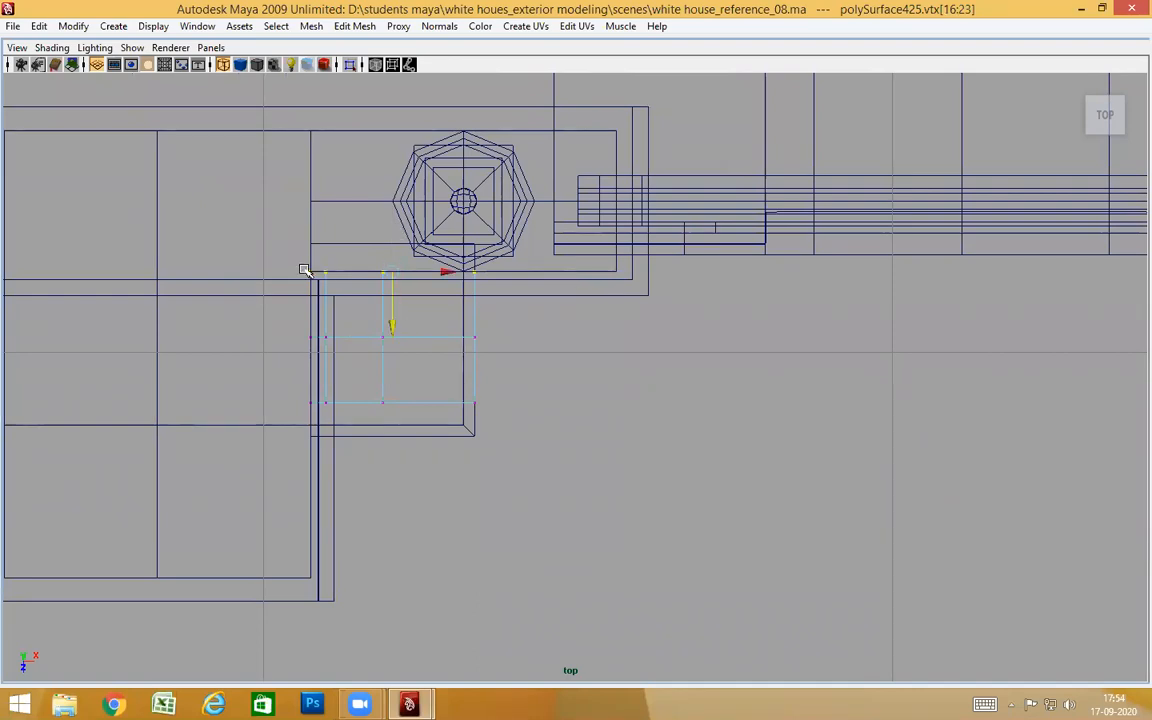
key("space")
left_click_drag(387, 312, 390, 281)
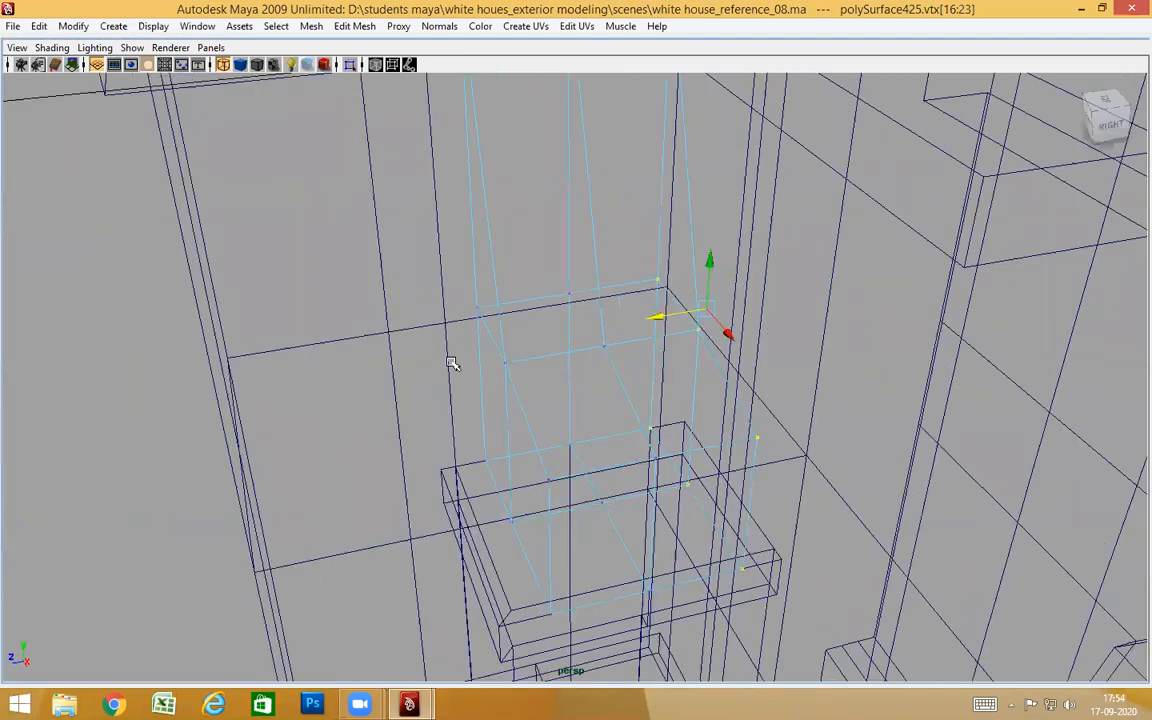
key("5")
left_click_drag(483, 411, 553, 394, "alt")
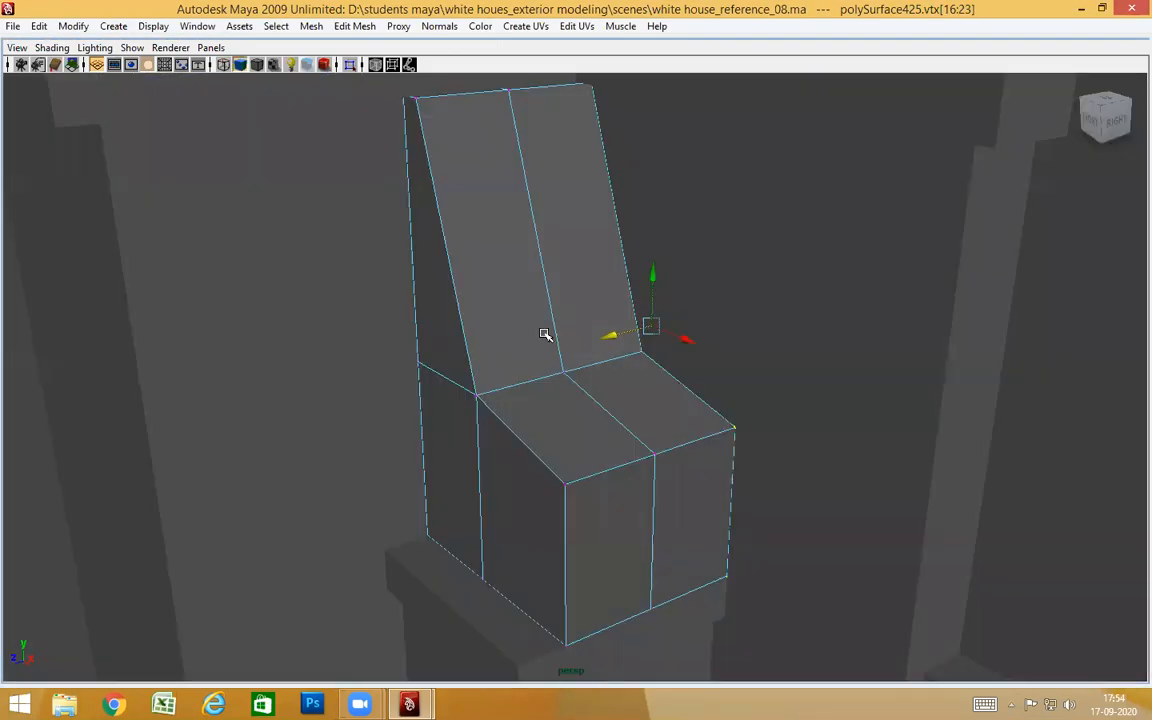
Examine the widened bracket in smooth preview against the pillar and arch, and restore its unsmoothed display
key("F8")
key("F8")
scroll(542, 459, "down", 3)
left_click_drag(542, 459, 813, 398, "alt")
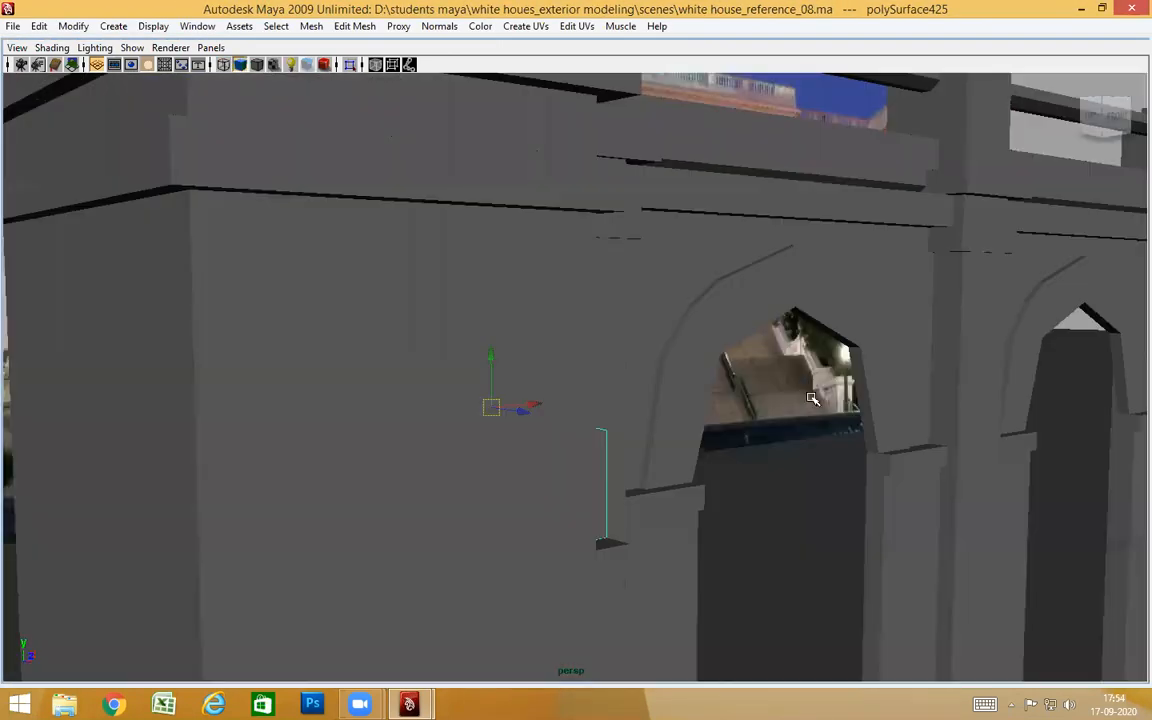
left_click(813, 398)
left_click_drag(694, 509, 542, 445, "alt")
left_click(539, 511)
left_click_drag(722, 509, 1041, 391, "alt")
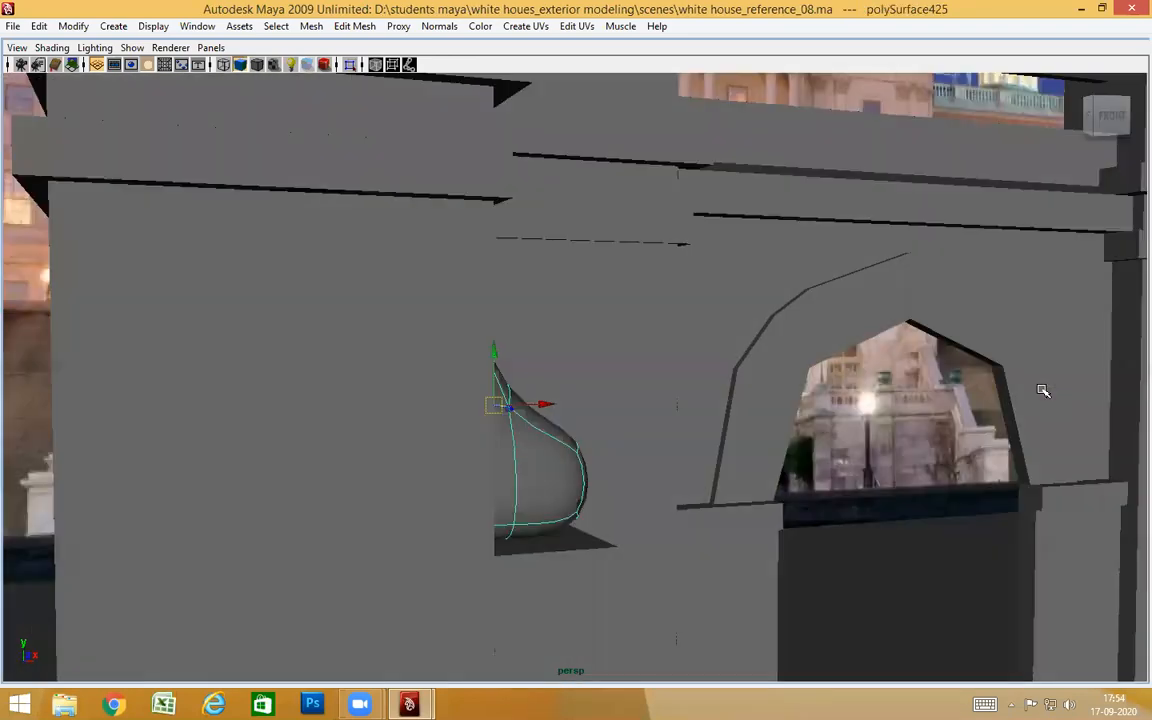
left_click(704, 524)
left_click_drag(704, 524, 741, 507, "alt")
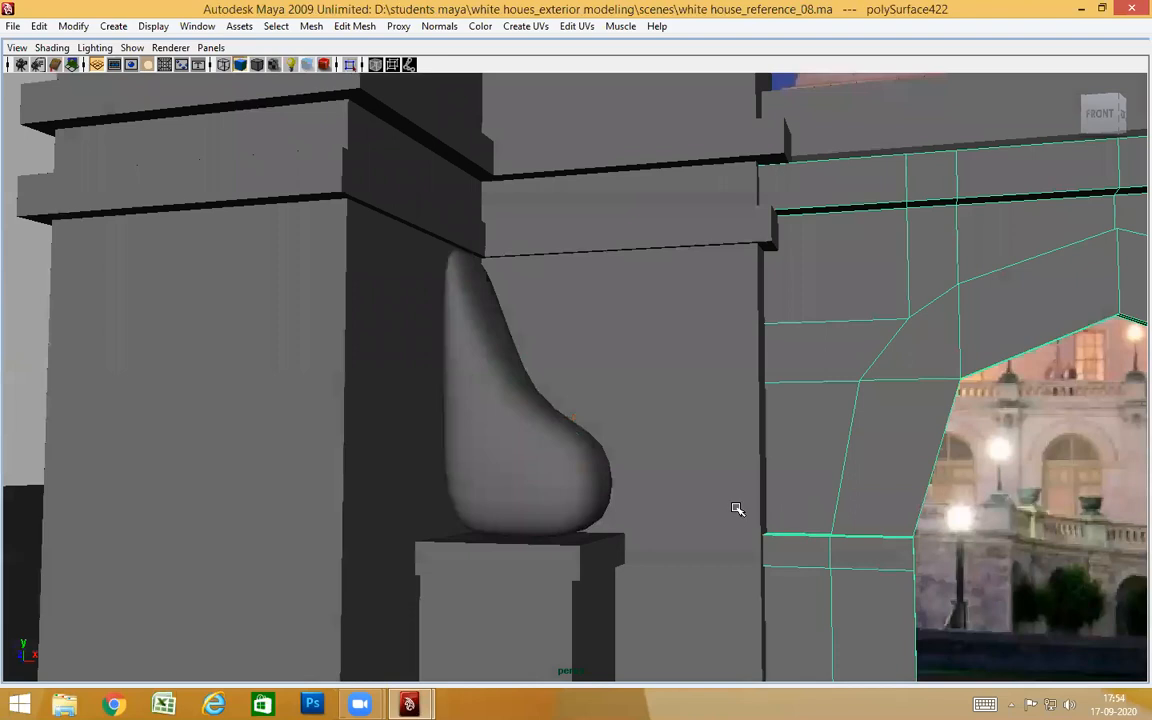
left_click(540, 525)
key("1")
Add a horizontal edge loop halfway up the bracket's steep upper slope by splitting its edge ring
left_click_drag(540, 524, 611, 413, "alt")
left_click_drag(568, 460, 472, 315, "alt")
right_click_drag(468, 310, 470, 267)
left_click(496, 344)
right_click_drag(494, 340, 482, 380, "ctrl")
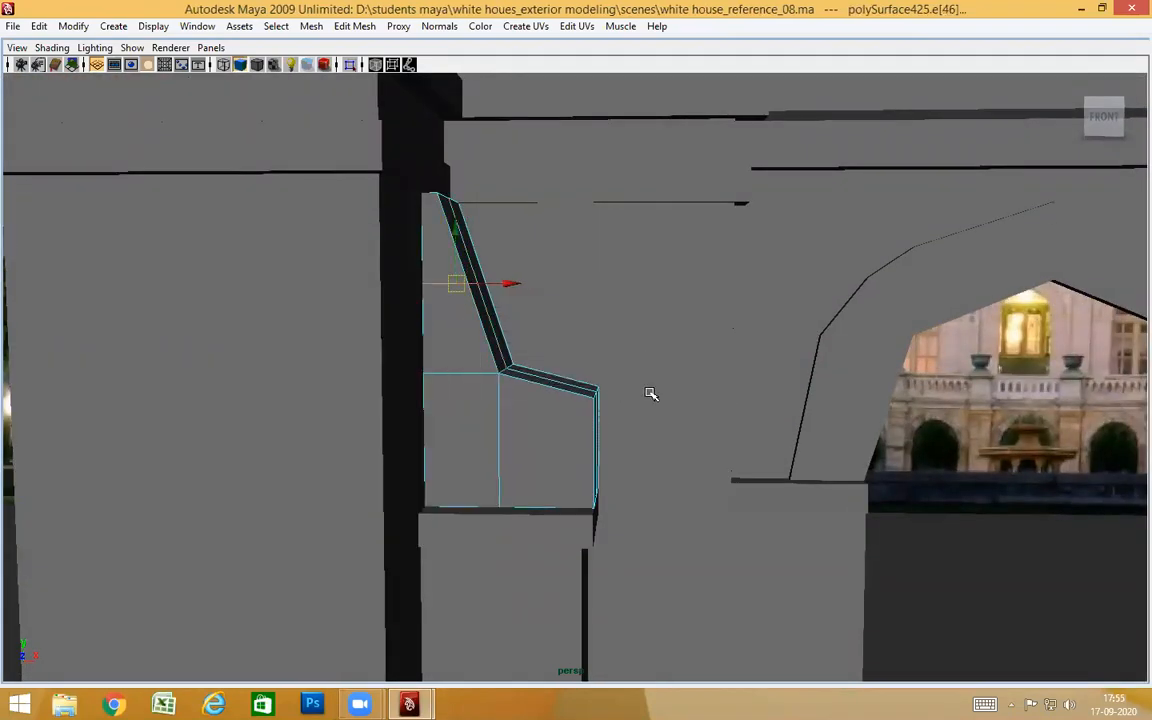
left_click_drag(537, 308, 537, 388, "alt")
scroll(537, 388, "up", 3)
scroll(522, 408, "up", 2)
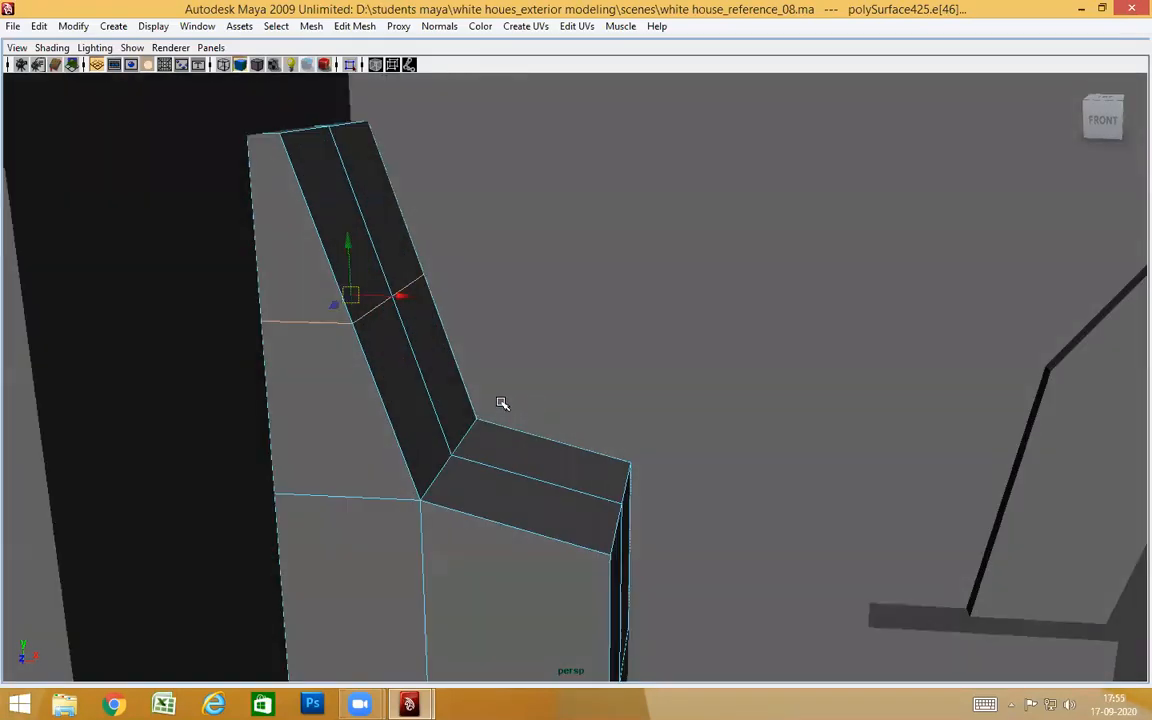
Move the new loop's two sloped-face edges inward along X to start curving the bracket's profile
left_click(418, 282)
left_click(369, 314, "shift")
left_click_drag(445, 299, 419, 299)
left_click_drag(425, 364, 478, 372, "alt")
left_click_drag(397, 312, 381, 311)
Split the edge ring across the bracket's shallow lower slope and lower the new top edges along Y
left_click_drag(491, 417, 540, 424, "alt")
left_click(540, 427)
right_click(494, 503, "ctrl")
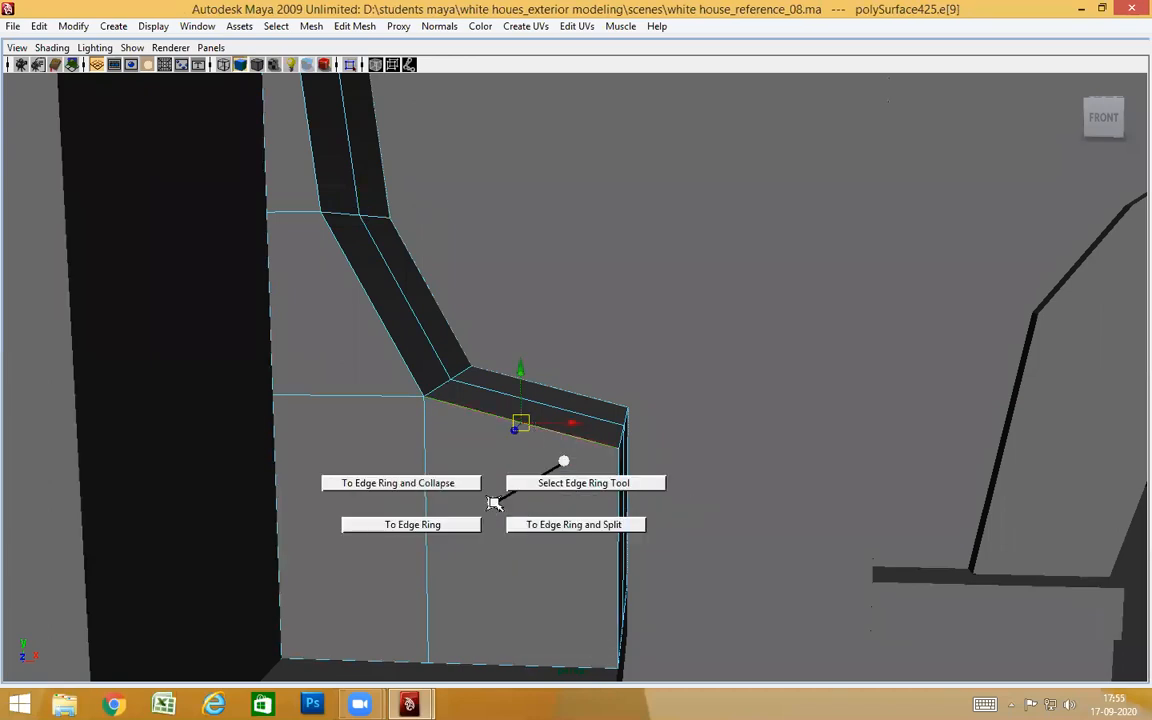
left_click(590, 525)
left_click(529, 413)
left_click(546, 386, "shift")
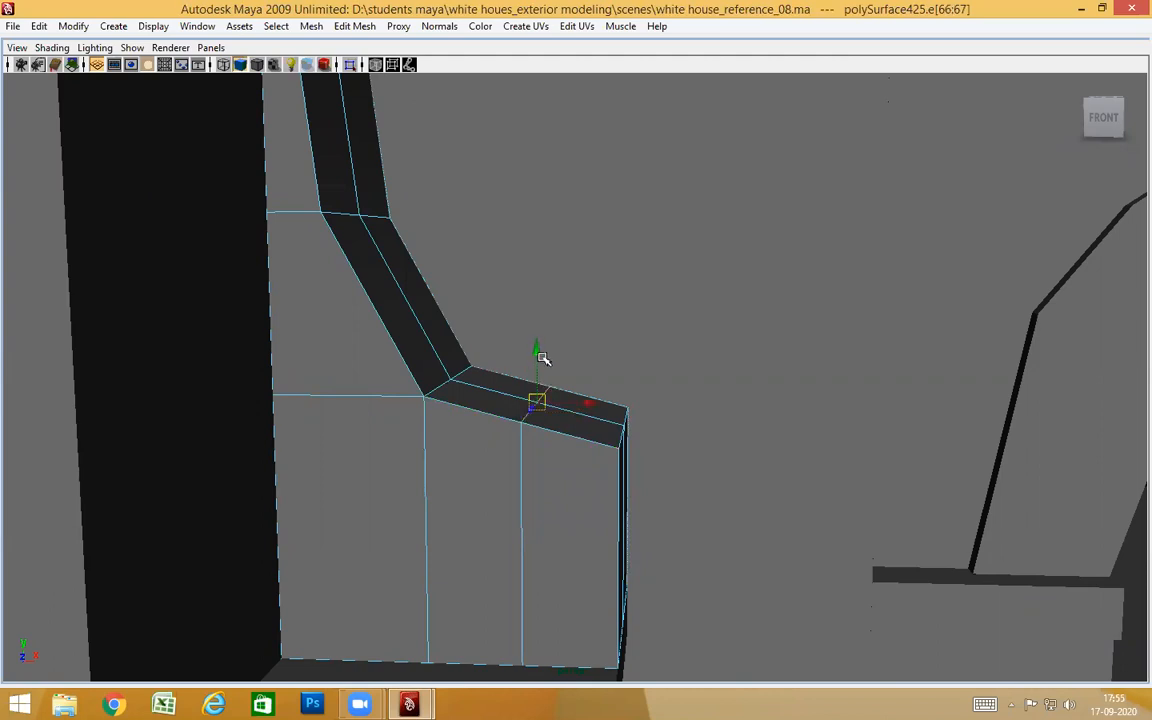
left_click_drag(538, 352, 536, 368)
Split the edge rings of the two upper slope segments to add more horizontal edge loops to the bracket
right_click_drag(607, 475, 518, 396, "alt")
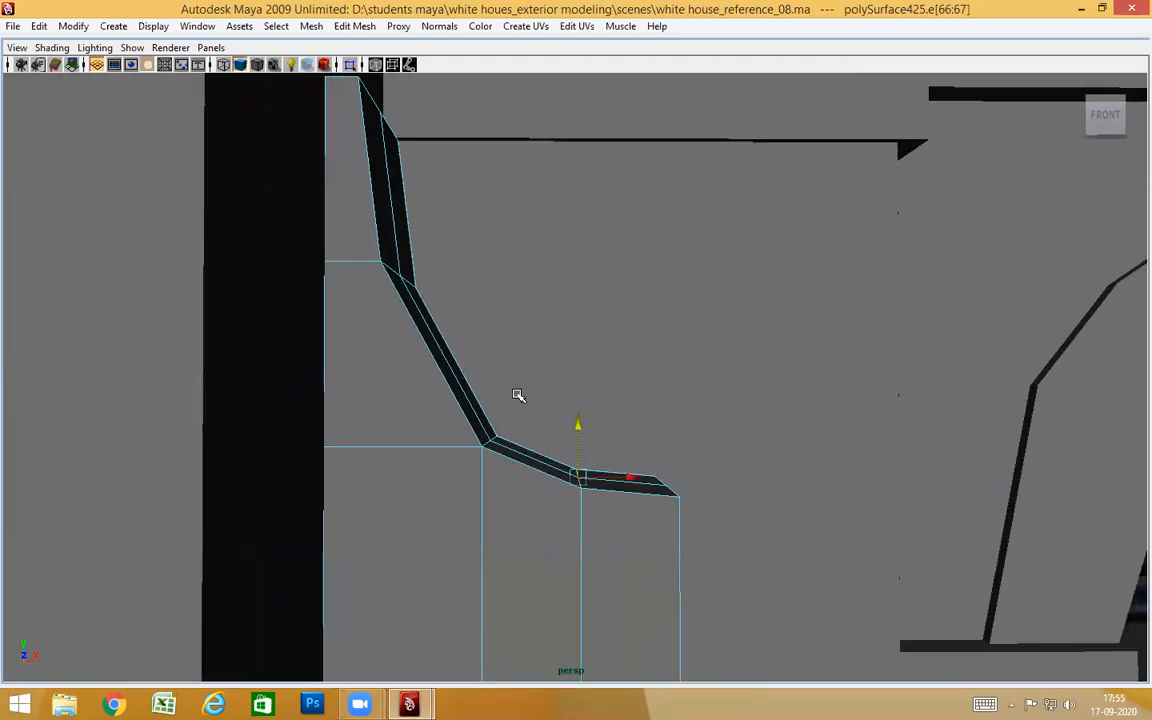
left_click(477, 414)
key("g")
left_click_drag(501, 409, 491, 405, "alt")
left_click(403, 238)
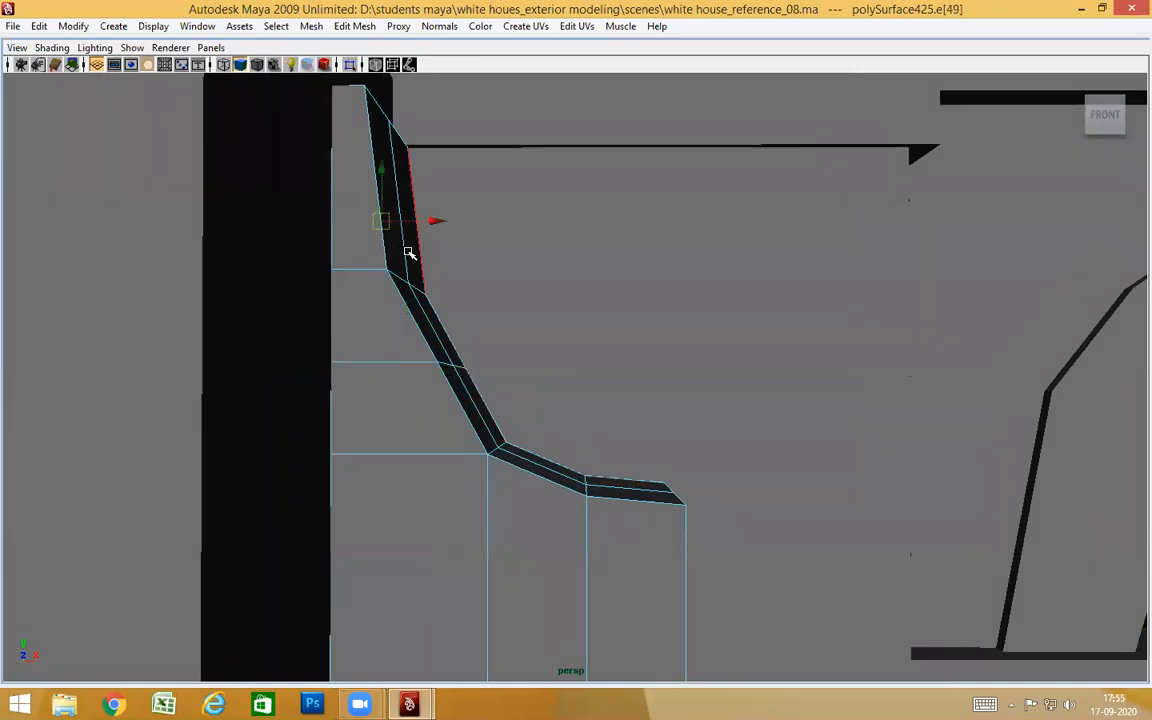
Move the added edges on the bracket's slope along X to refine its concave curve
left_click(450, 365)
left_click_drag(496, 396, 512, 360, "alt")
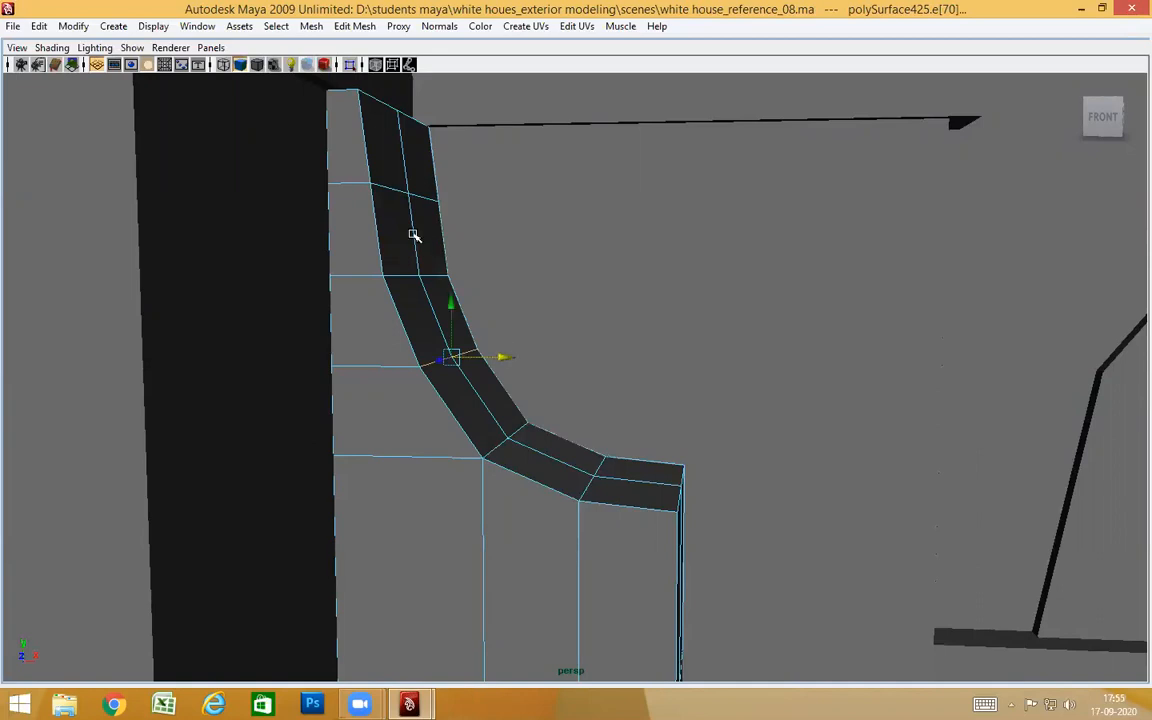
left_click(400, 192)
left_click_drag(428, 201, 425, 462)
Preview the curved bracket smoothed and examine it from the front beside the pillar and arch
left_click(1010, 411)
left_click(613, 467)
left_click(325, 458)
left_click_drag(327, 458, 698, 509, "alt")
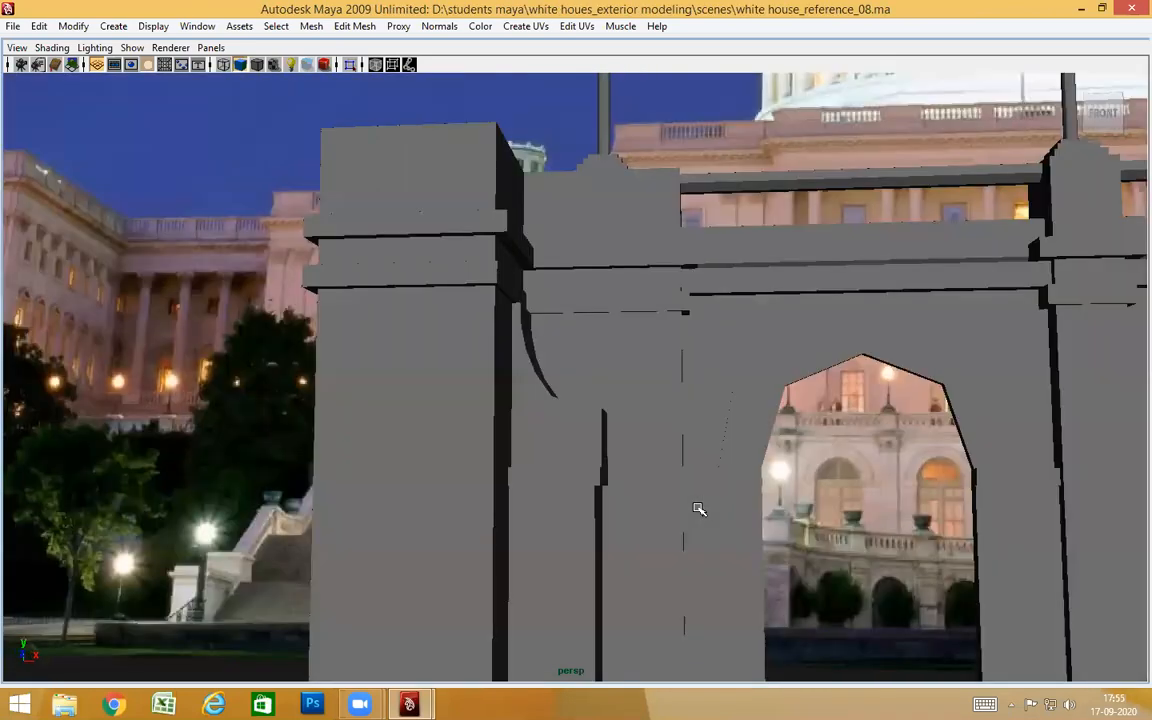
left_click(544, 428)
mouse_move(560, 498)
left_mouse_down("alt")
mouse_move(581, 496)
mouse_move(116, 362)
left_mouse_up("alt")
left_click(435, 470)
left_click_drag(435, 470, 590, 470, "alt")
left_click(573, 452)
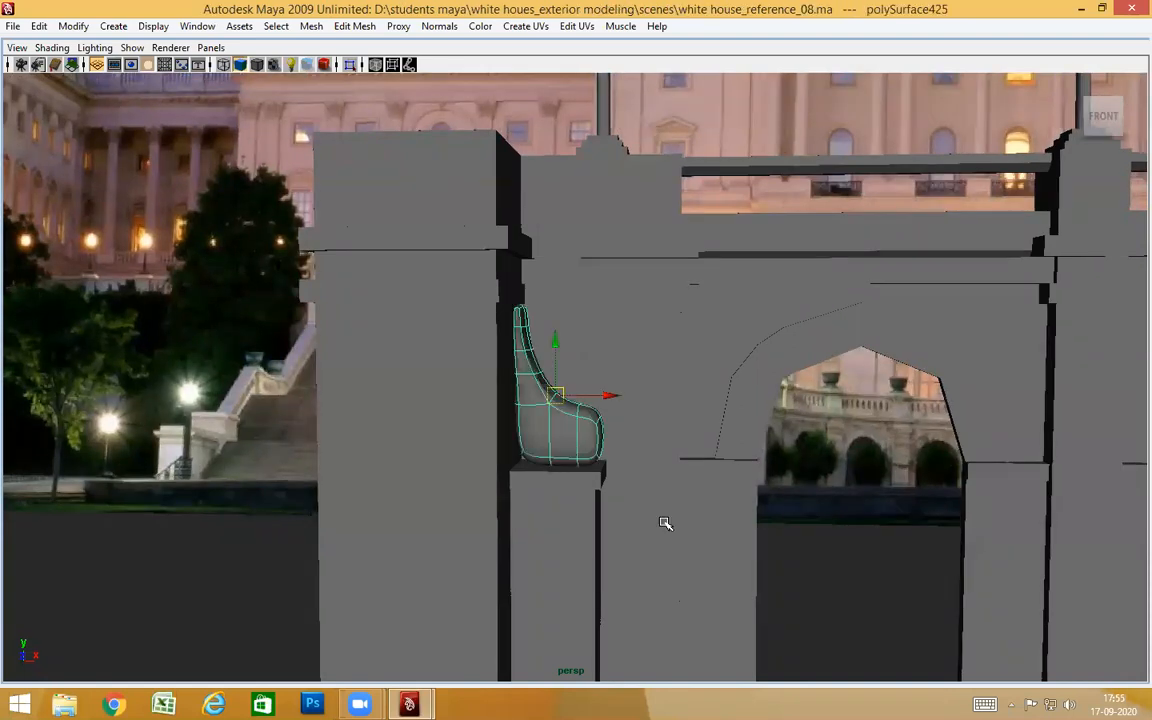
Examine the smoothed bracket from the side and return it to its unsmoothed display
scroll(624, 473, "up", 3)
right_click_drag(548, 442, 722, 524)
left_click(535, 418)
left_click_drag(722, 524, 577, 403, "alt")
left_click(537, 458)
left_click_drag(620, 340, 195, 285, "alt")
left_click(581, 337)
key("F8")
left_click_drag(607, 458, 148, 295, "alt")
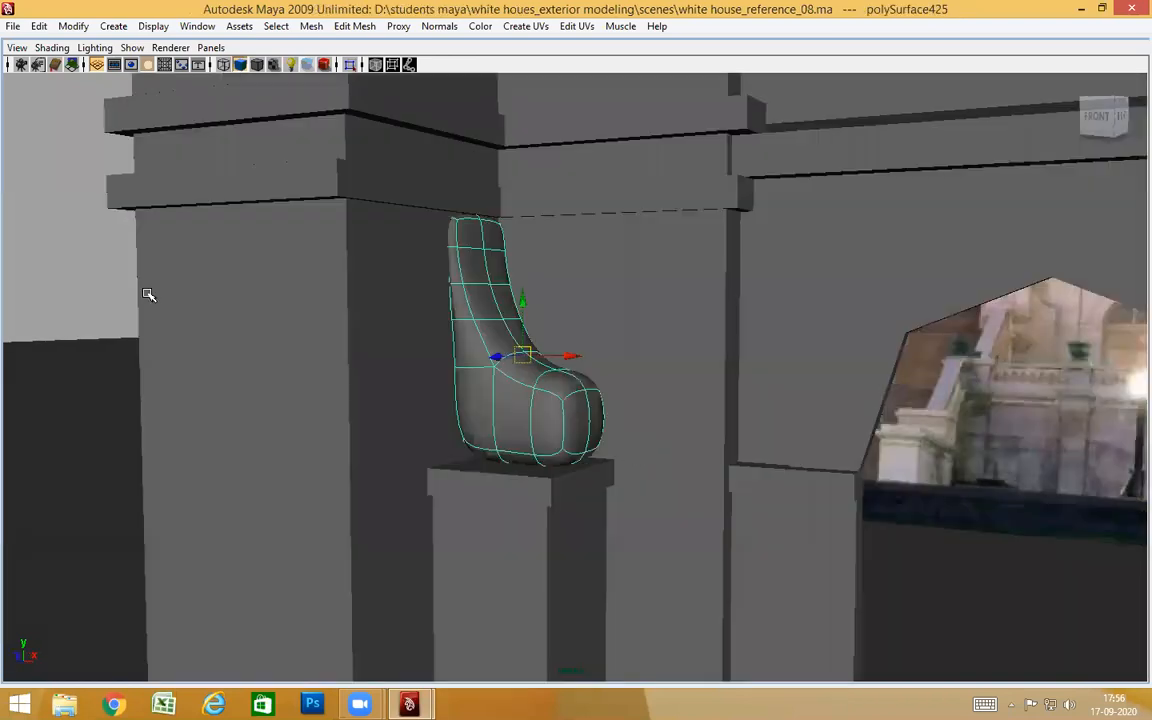
key("1")
Examine the unsmoothed bracket and the row of arches against the background photo
left_click_drag(337, 339, 134, 245, "alt")
left_click_drag(557, 409, 714, 457, "alt")
left_click_drag(519, 418, 590, 405, "alt")
middle_click_drag(1124, 465, 586, 465, "alt")
middle_click_drag(1105, 335, 886, 303, "alt")
left_click_drag(983, 335, 987, 331, "alt")
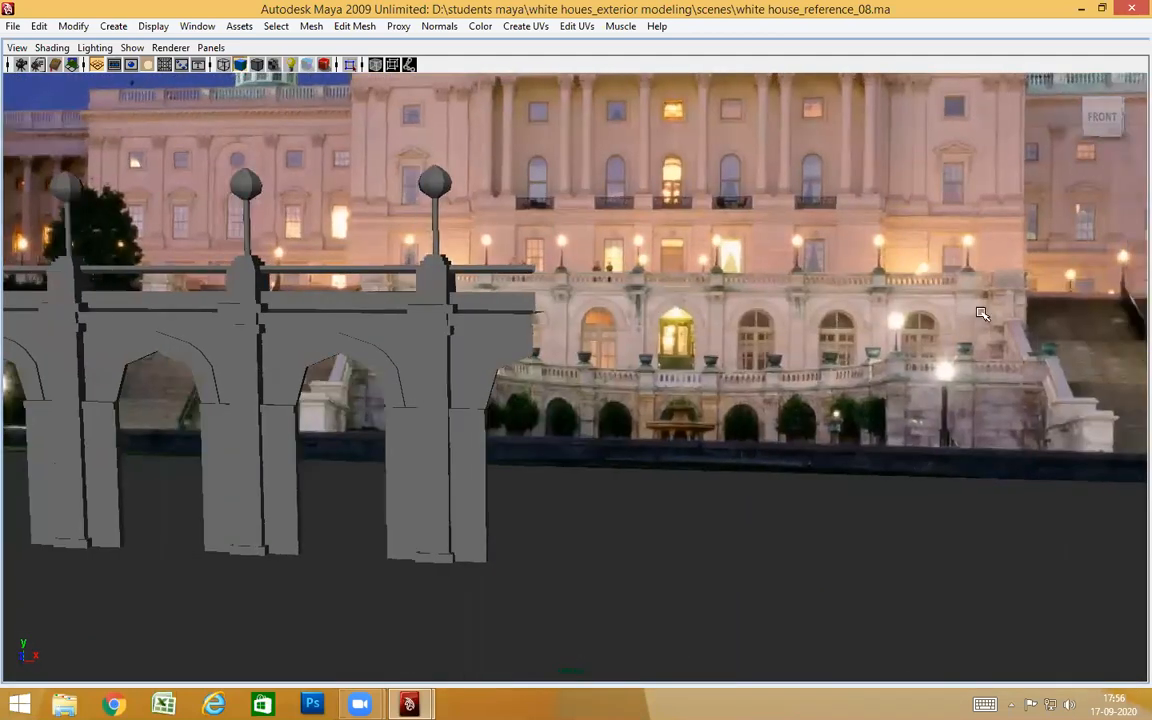
left_click_drag(388, 479, 1031, 494, "alt")
scroll(595, 289, "up", 3)
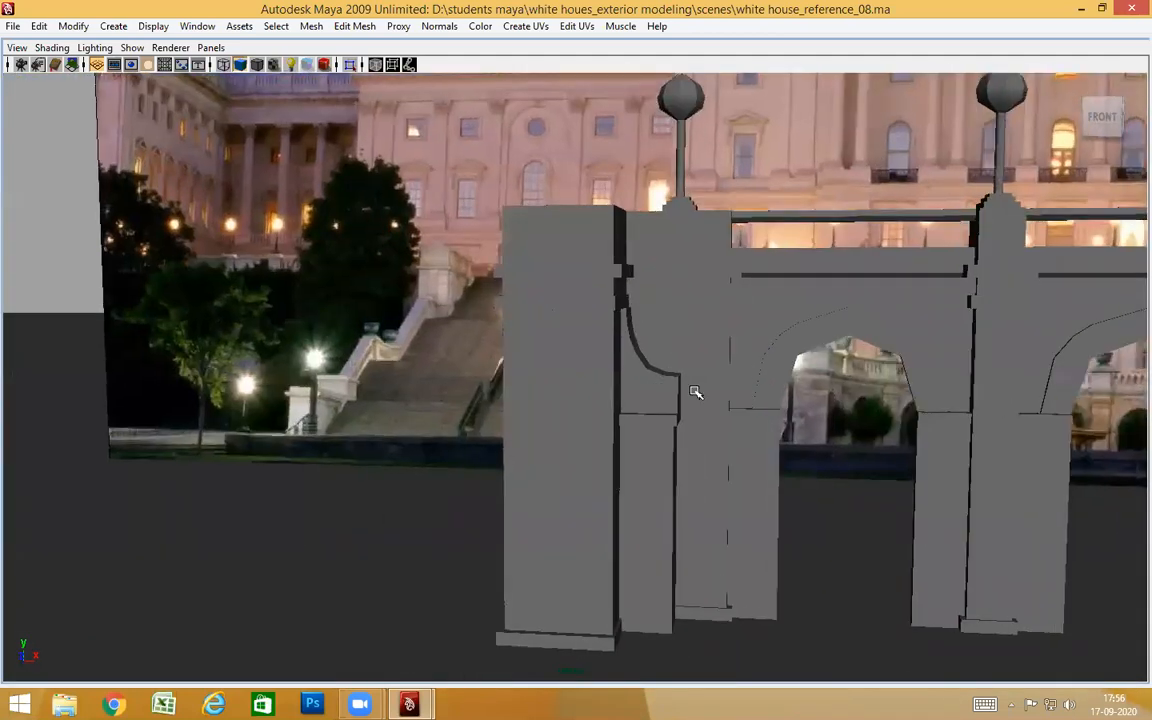
left_click_drag(662, 443, 846, 314, "alt")
left_click_drag(758, 381, 741, 344, "alt")
middle_click_drag(866, 328, 640, 336, "alt")
left_click_drag(640, 336, 527, 383, "alt")
middle_click_drag(527, 383, 708, 365, "alt")
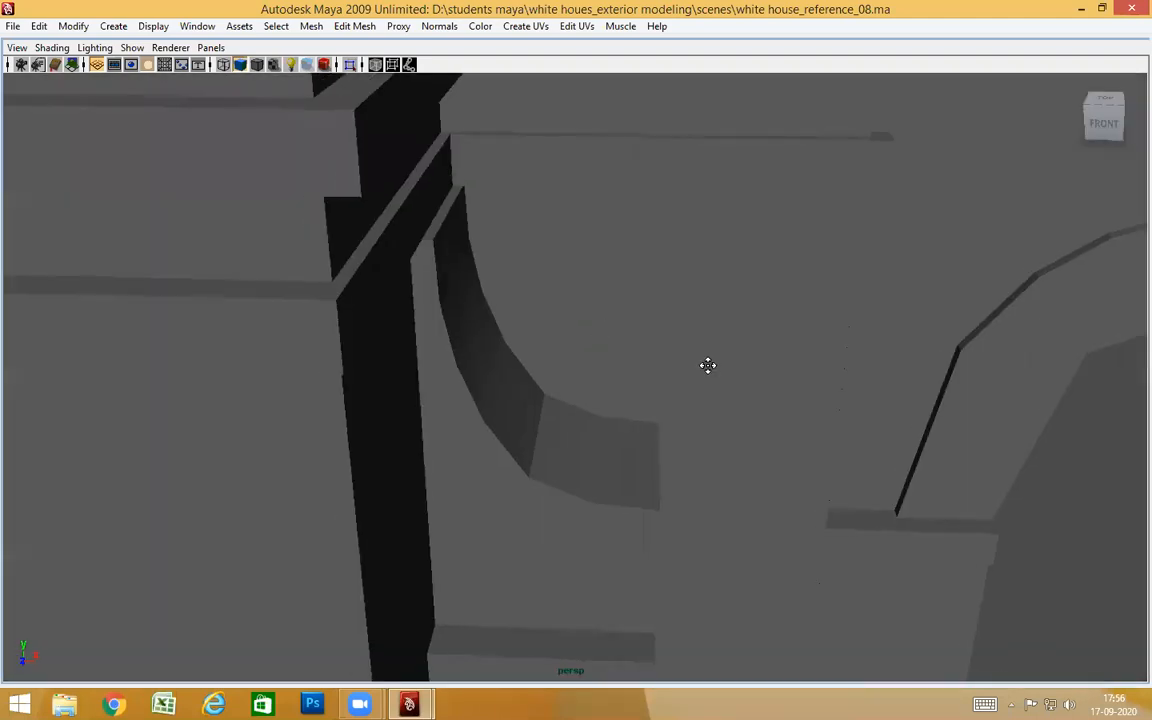
Select the bracket's upper edges and check its fit against the pillar from above and from the side
left_click_drag(708, 365, 608, 330, "alt")
right_click(587, 271)
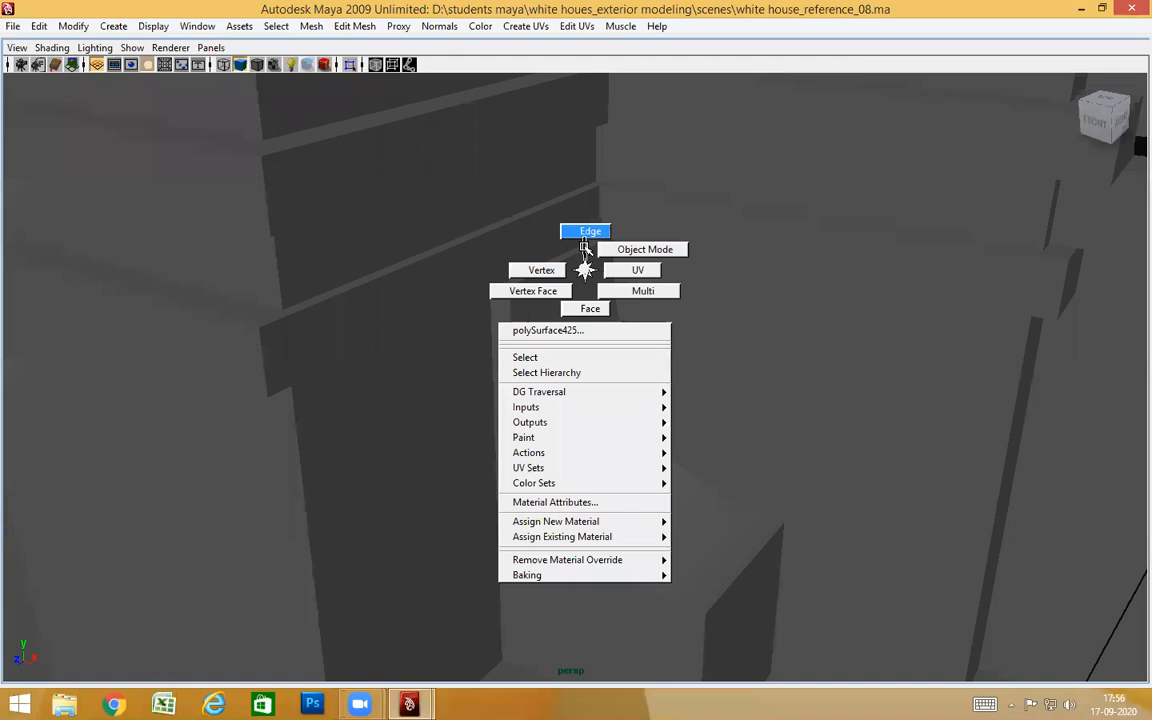
left_click(586, 246)
left_click(541, 309)
left_click(591, 268, "shift")
left_click_drag(602, 298, 245, 371, "alt")
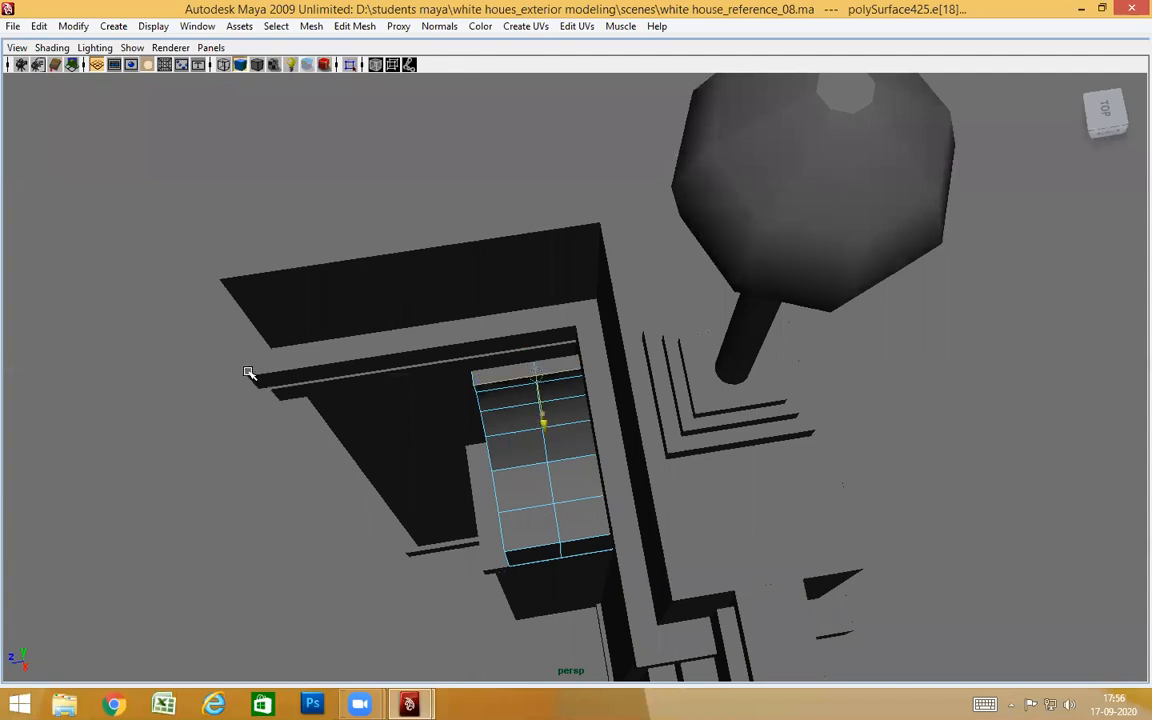
left_click_drag(463, 501, 543, 381, "alt")
right_click_drag(541, 375, 594, 352)
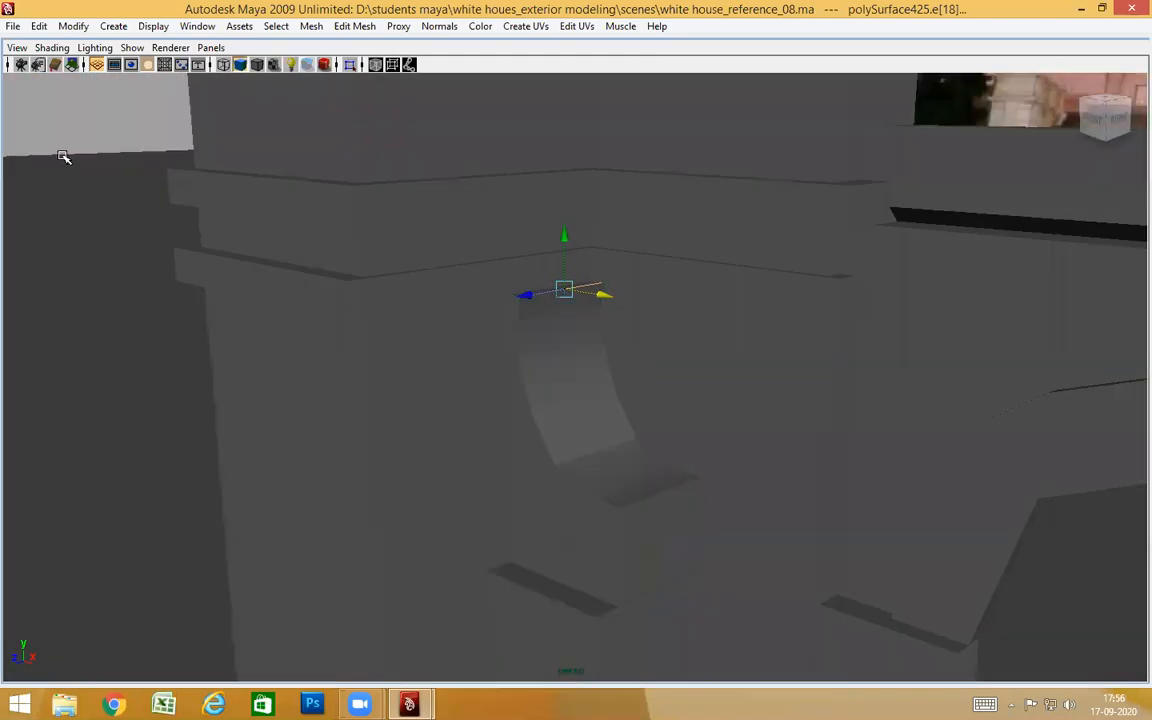
left_click_drag(446, 338, 527, 345, "alt")
left_click(527, 345)
Compare the end pillar, bracket and arcade with the terrace in the reference photo
right_click_drag(527, 345, 671, 417, "alt")
middle_click_drag(671, 417, 13, 401, "alt")
middle_click_drag(1120, 380, 684, 377, "alt")
right_click_drag(474, 368, 542, 365, "alt")
middle_click_drag(542, 365, 476, 363, "alt")
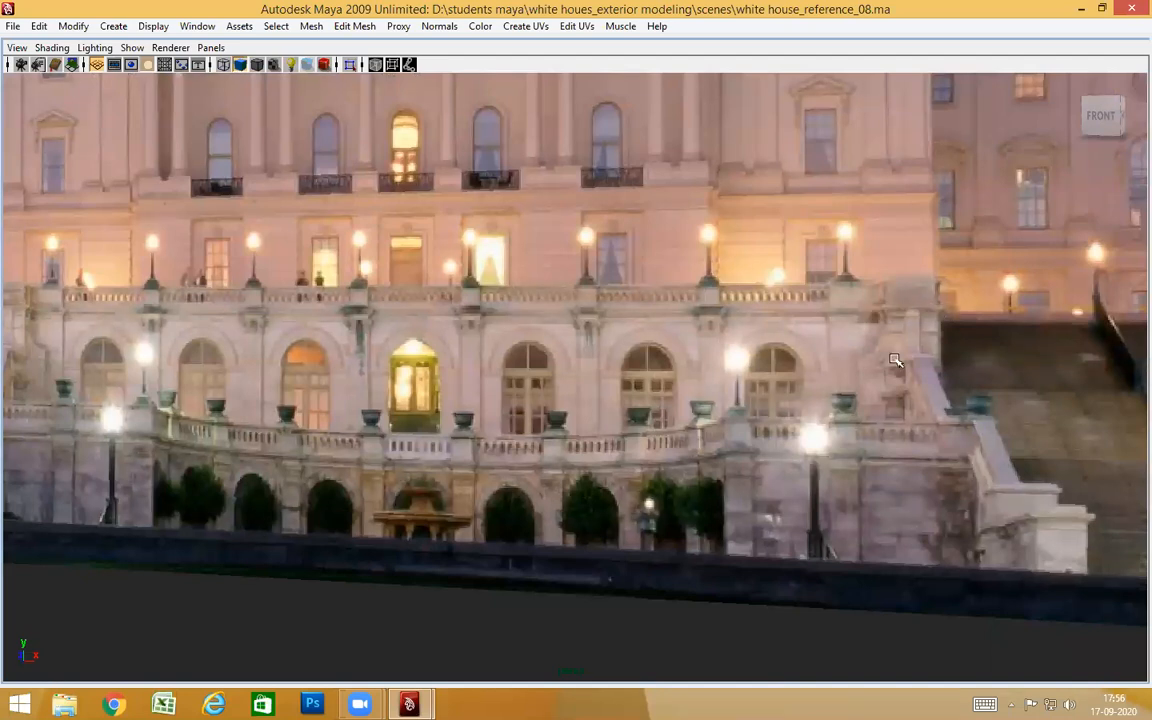
right_click_drag(892, 374, 689, 406, "alt")
middle_click_drag(689, 406, 1040, 400, "alt")
middle_click_drag(375, 391, 856, 411, "alt")
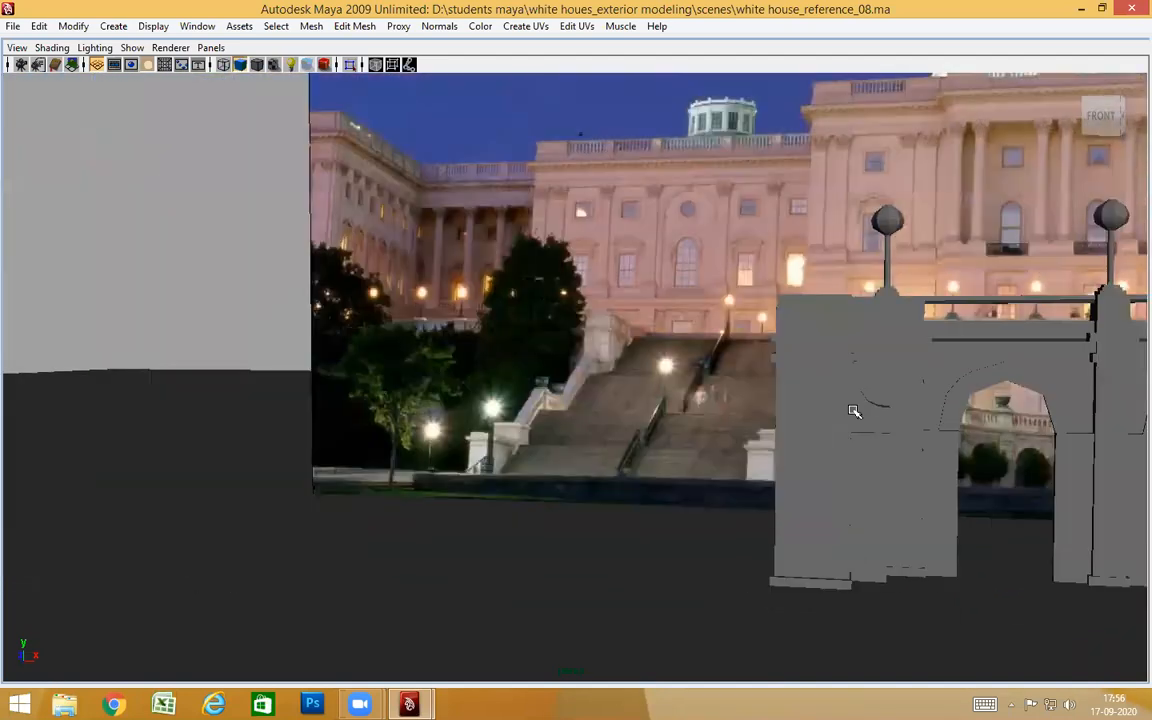
right_click_drag(856, 411, 990, 415, "alt")
middle_click_drag(562, 402, 430, 400, "alt")
right_click_drag(643, 393, 700, 390, "alt")
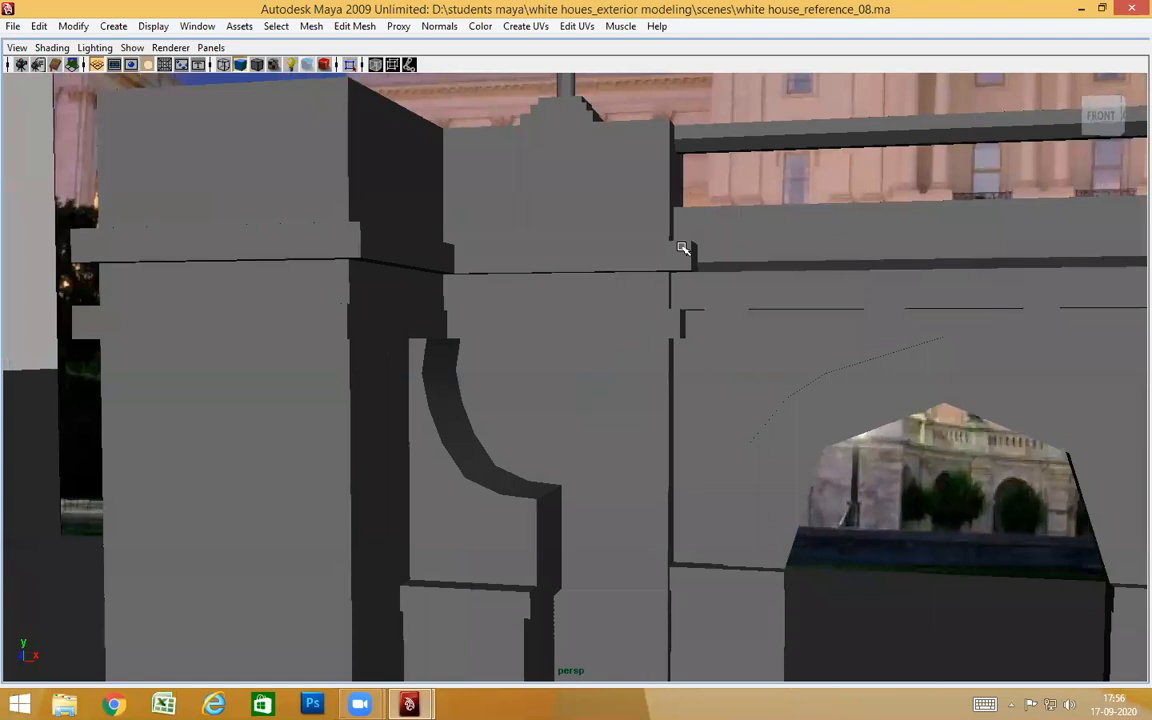
right_click_drag(640, 480, 450, 470, "alt")
middle_click_drag(590, 446, 82, 451, "alt")
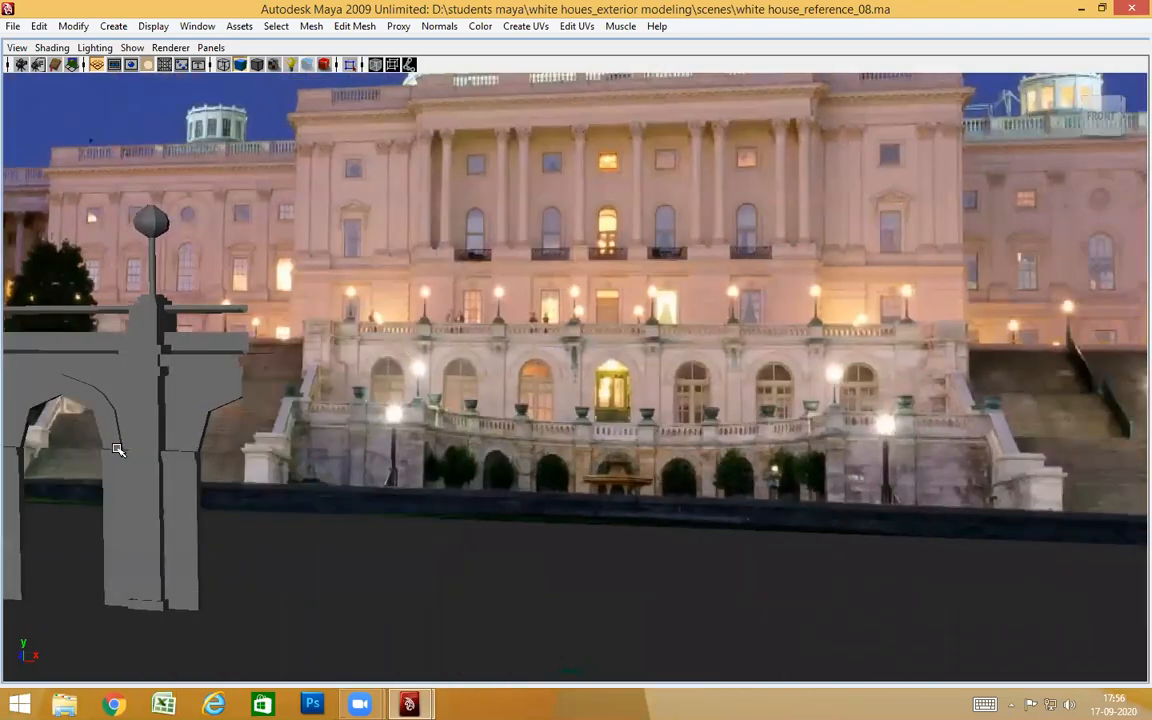
right_click_drag(466, 479, 468, 477, "alt")
middle_click_drag(209, 453, 677, 460, "alt")
middle_click_drag(223, 421, 515, 436, "alt")
middle_click_drag(735, 435, 5, 424, "alt")
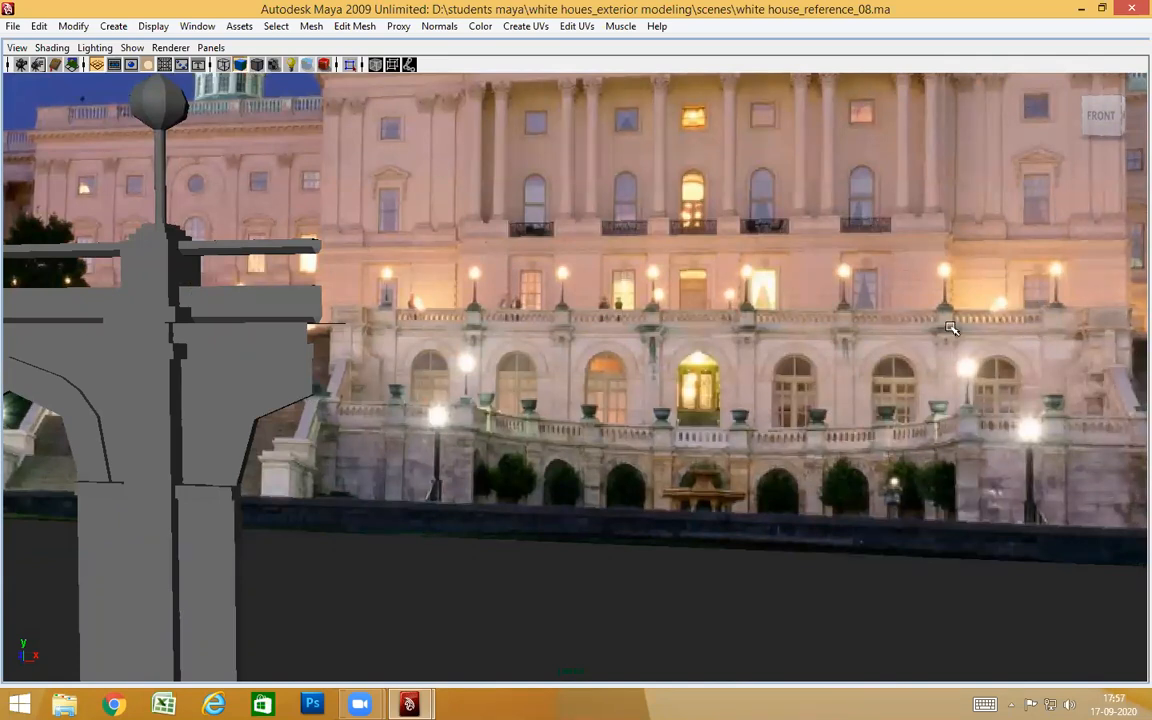
middle_click_drag(185, 442, 1116, 454, "alt")
Select the molding strips on the middle and end pillars in turn to check them from above
left_click_drag(645, 427, 638, 373, "alt")
left_click(638, 373)
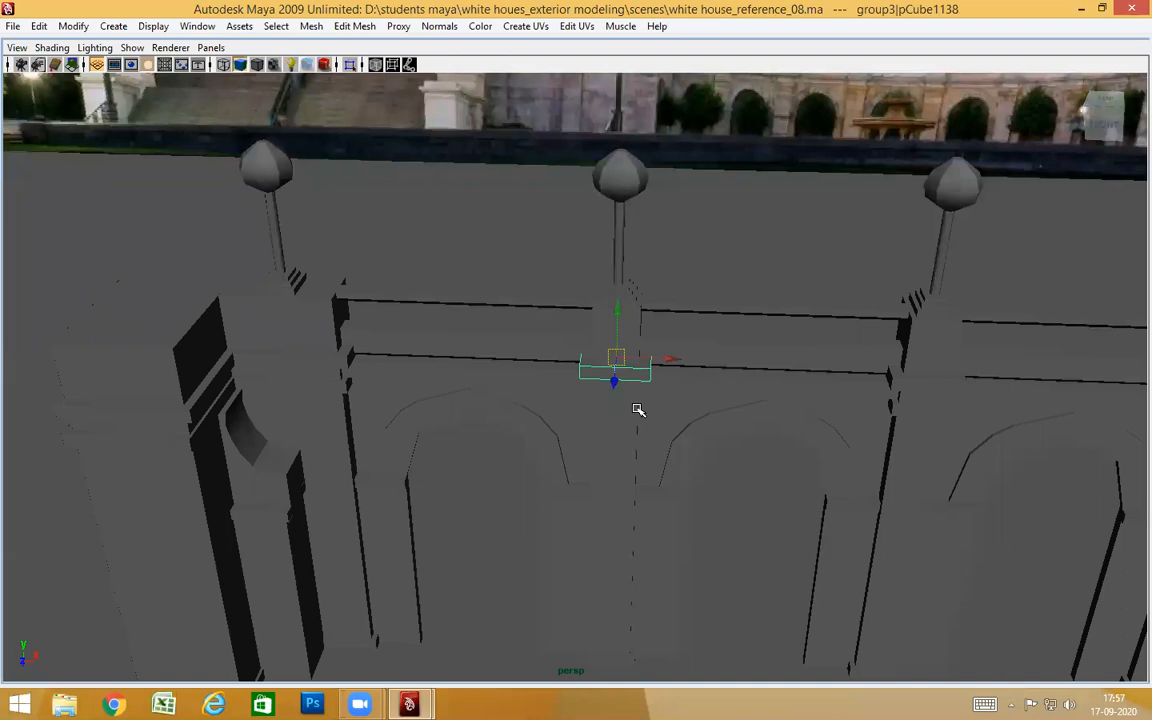
left_click(323, 358)
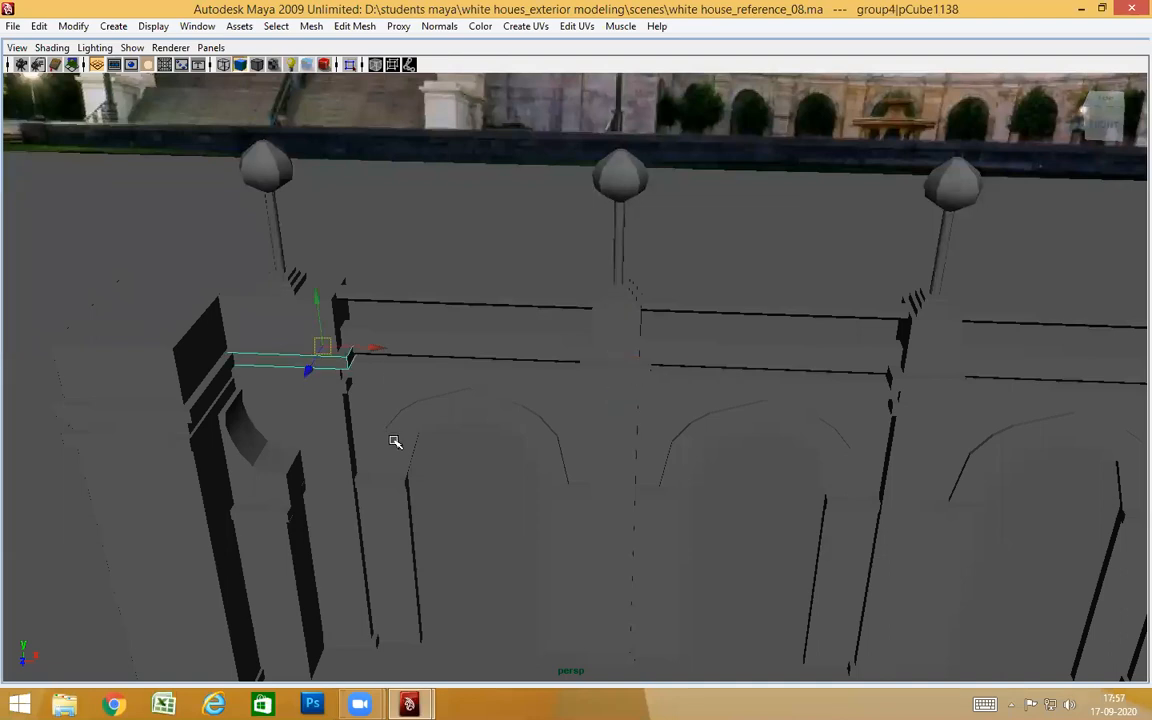
left_click_drag(399, 442, 235, 316, "alt")
left_click(222, 354)
left_click_drag(458, 456, 447, 495, "alt")
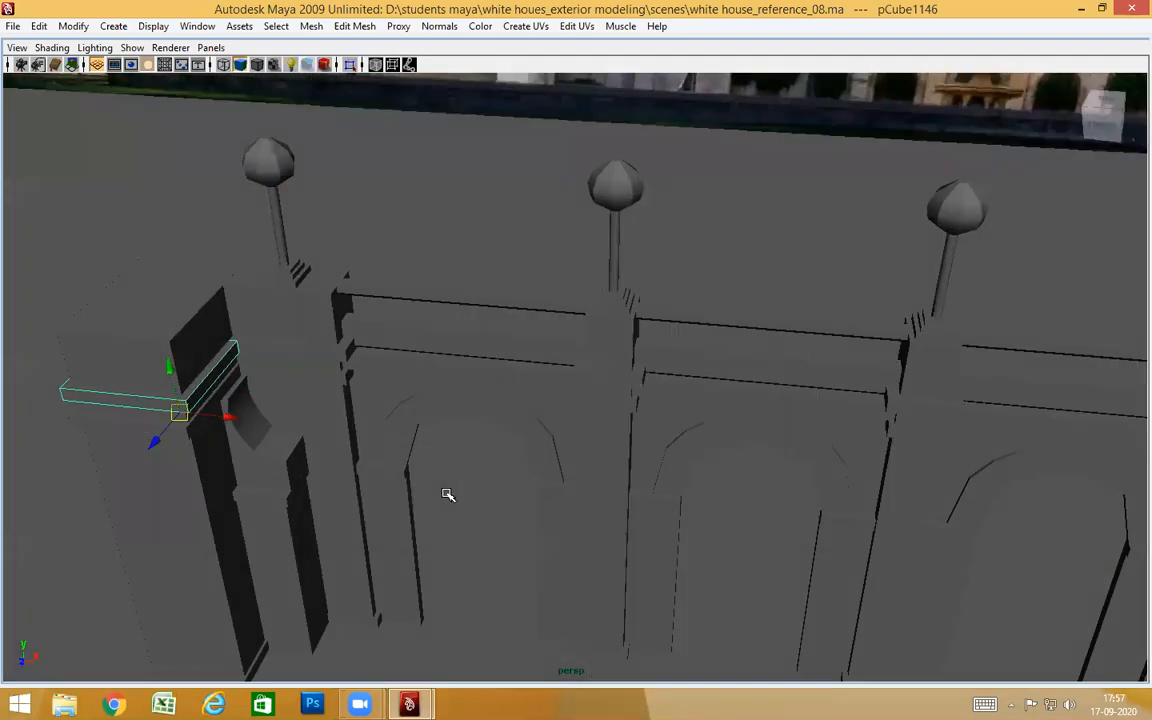
left_click(223, 243)
left_click_drag(290, 380, 269, 344, "alt")
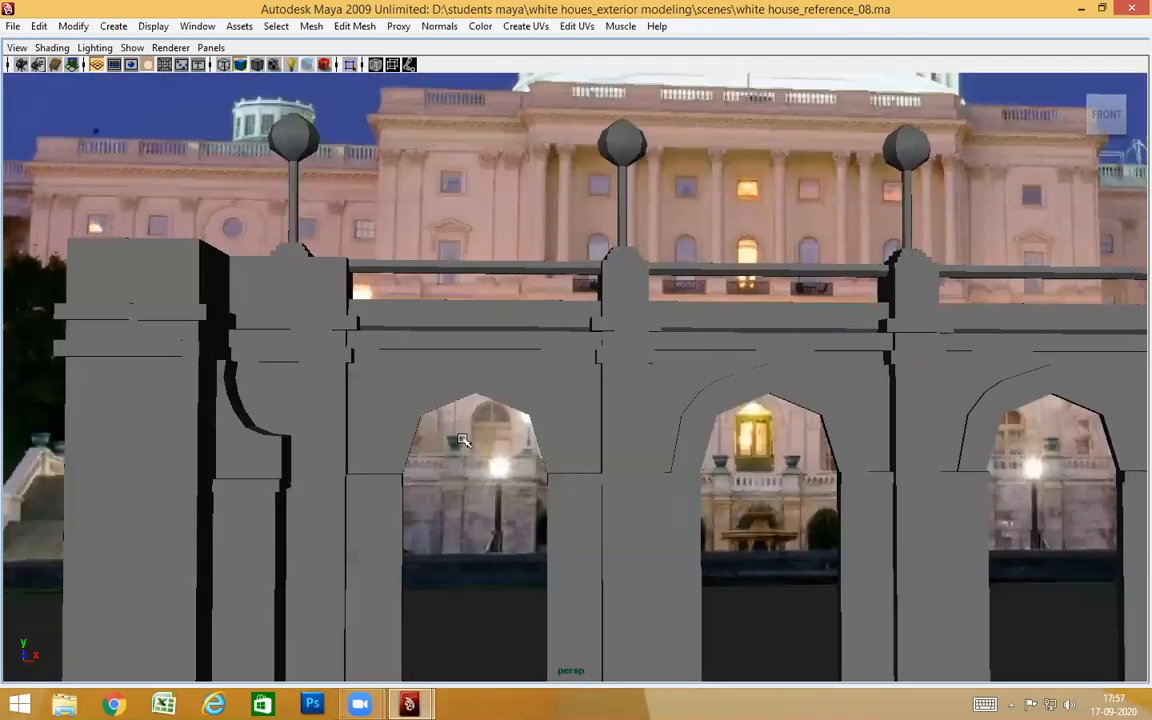
Examine the bracket beside the first arch and check it against the stairs and terrace in the reference photo
scroll(463, 441, "up", 3)
middle_click_drag(463, 441, 605, 406, "alt")
left_click_drag(605, 406, 318, 320, "alt")
left_click_drag(552, 400, 831, 412, "alt")
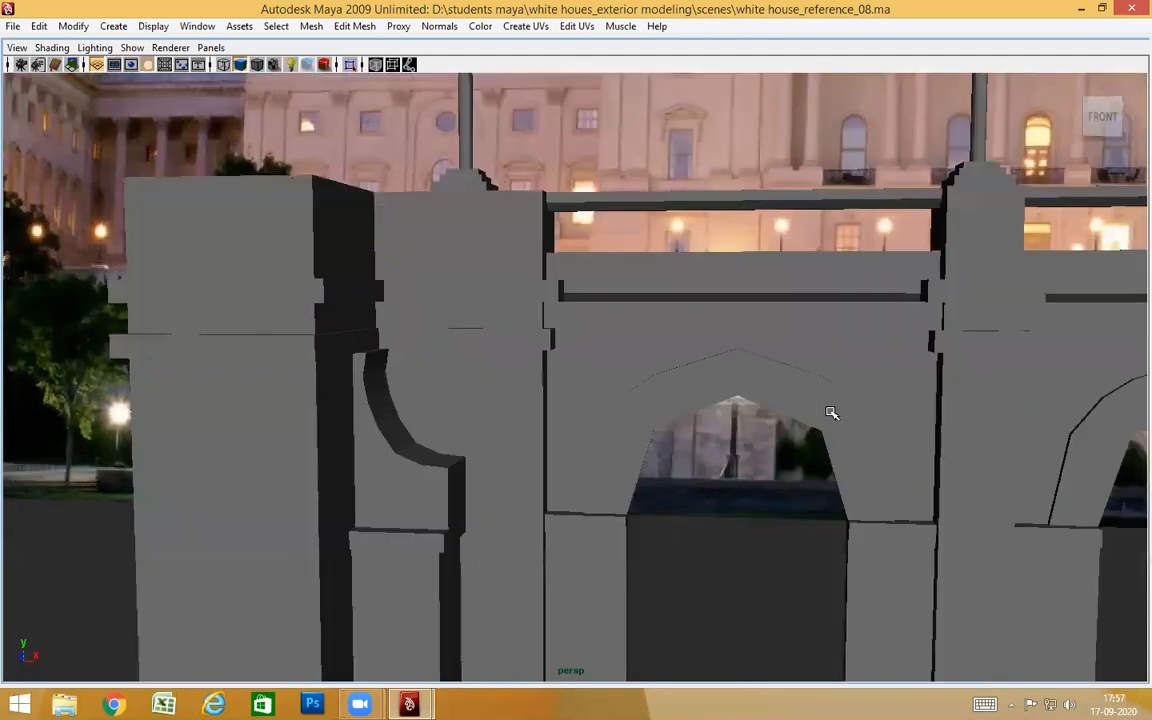
left_click_drag(679, 439, 656, 483, "alt")
scroll(764, 441, "down", 2)
scroll(483, 422, "up", 5)
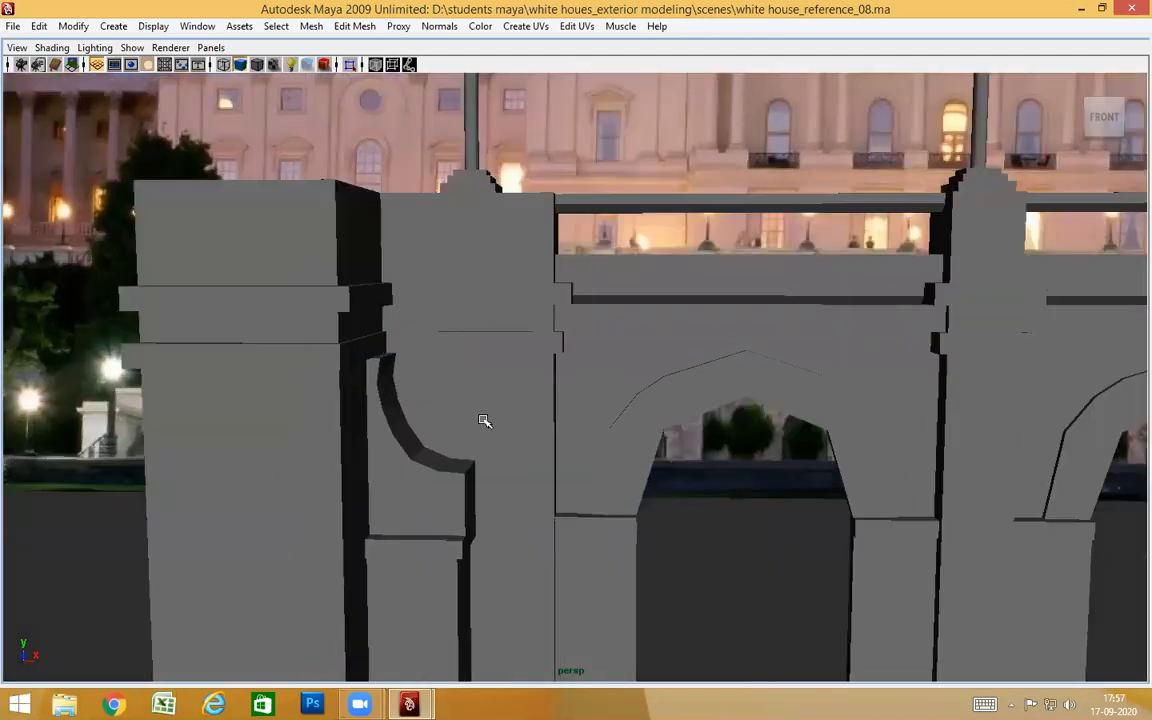
middle_click_drag(415, 550, 486, 424, "alt")
scroll(444, 383, "down", 5)
left_click_drag(671, 430, 612, 425, "alt")
middle_click_drag(879, 388, 700, 378, "alt")
middle_click_drag(1060, 345, 4, 334, "alt")
scroll(1129, 317, "up", 5)
middle_click_drag(1125, 317, 794, 312, "alt")
middle_click_drag(774, 355, 1132, 402, "alt")
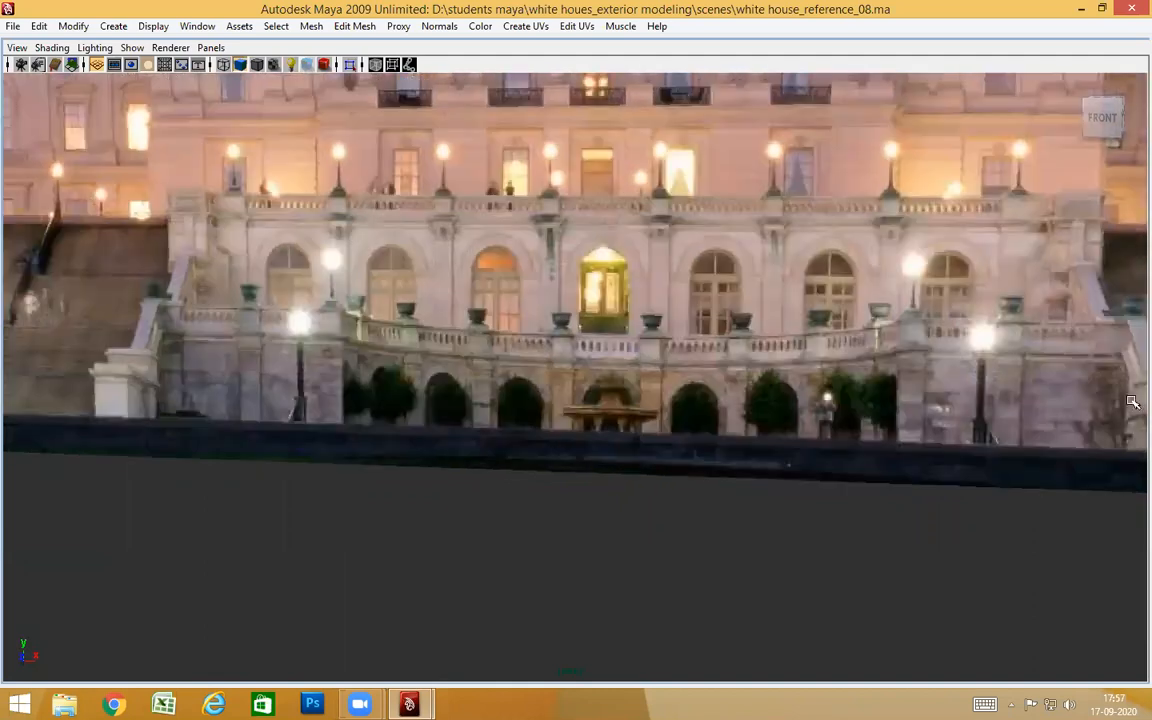
middle_click_drag(487, 456, 1080, 396, "alt")
middle_click_drag(419, 425, 715, 396, "alt")
Move the two faces at the bracket's lower end along X to line up with the pedestal column's edge
mouse_move(492, 292)
left_mouse_down("alt")
mouse_move(487, 343)
mouse_move(483, 298)
left_mouse_up("alt")
right_click_drag(483, 298, 483, 335)
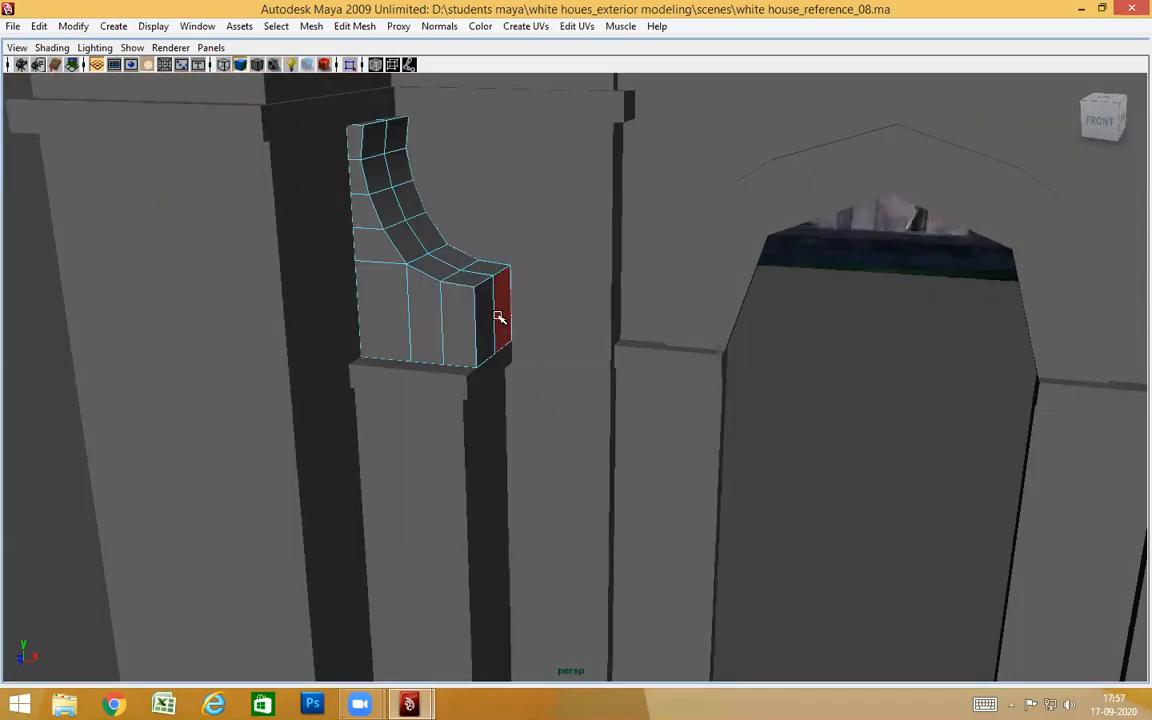
left_click(502, 317)
left_click(481, 322)
left_click_drag(495, 420, 525, 450, "alt")
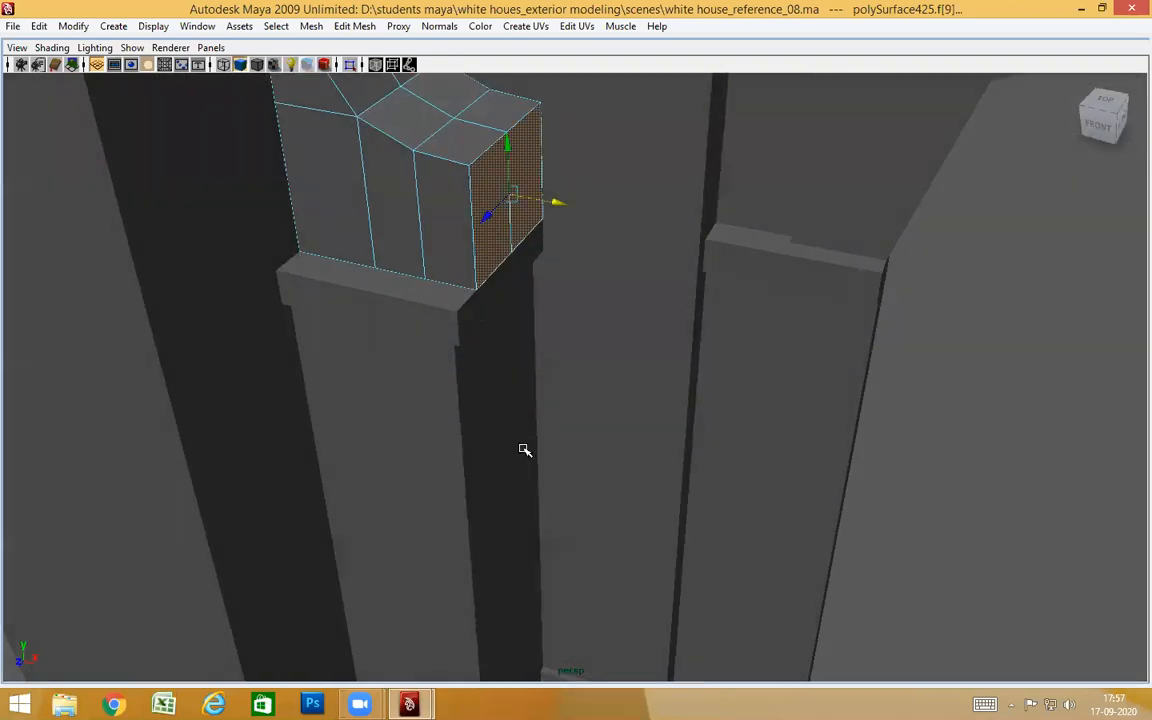
key("4")
left_click_drag(477, 357, 455, 335, "alt")
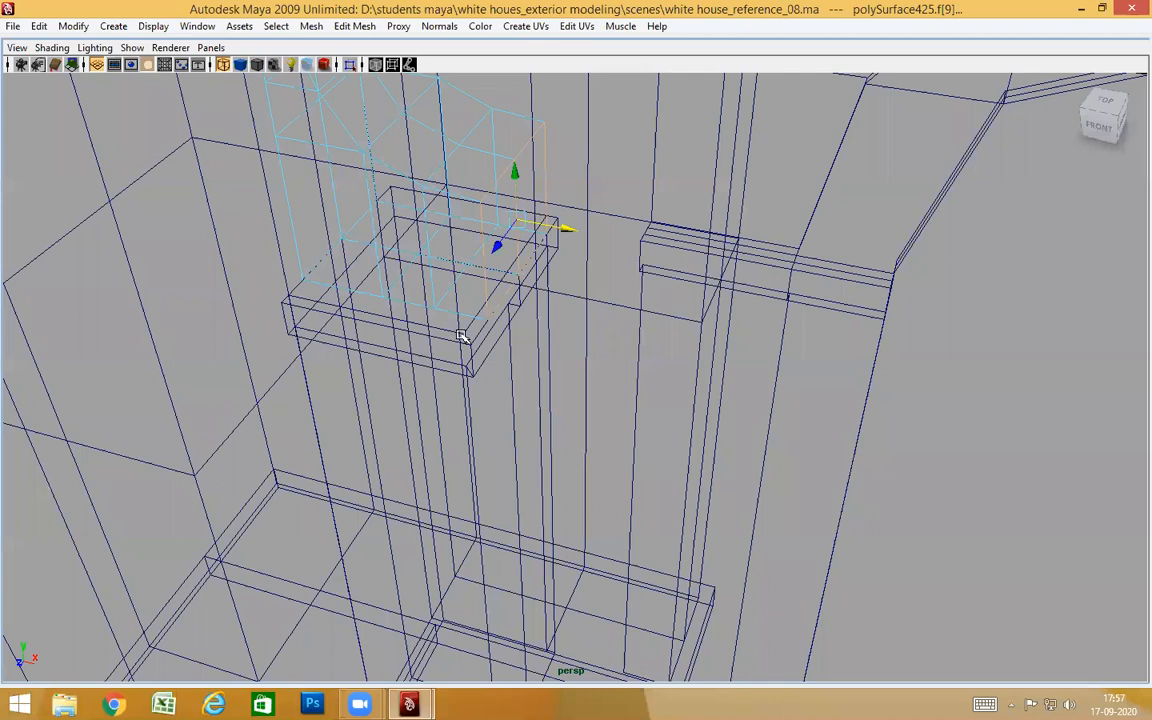
middle_click_drag(463, 368, 458, 397)
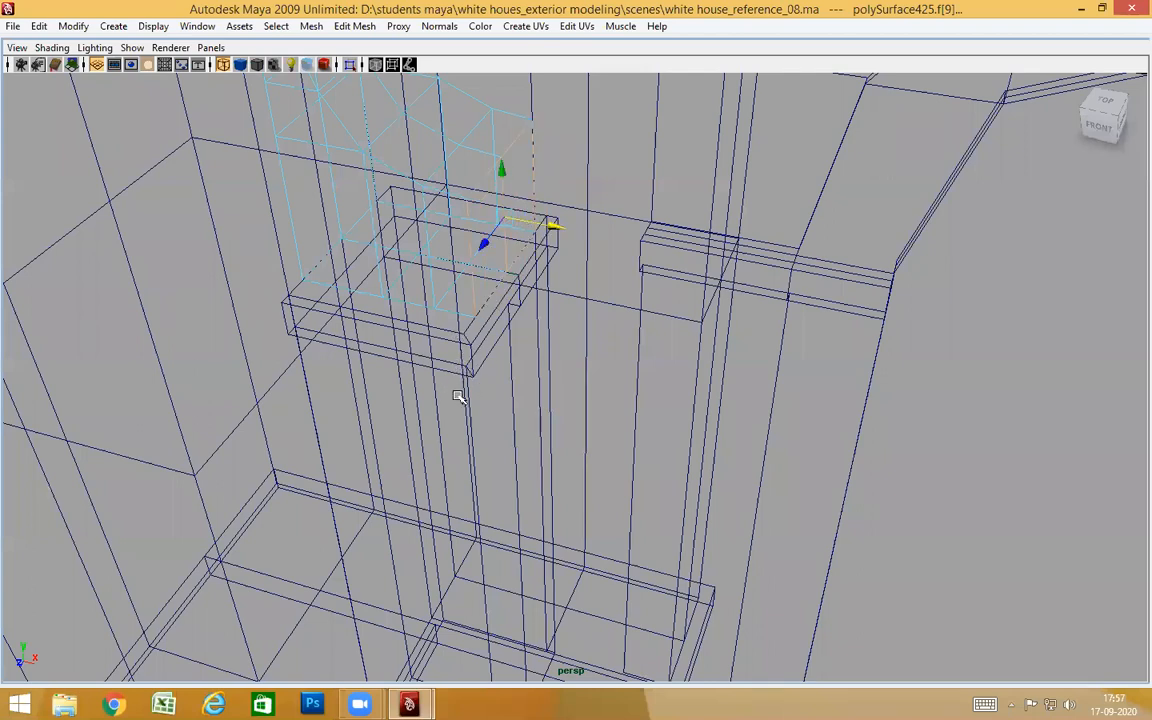
key("5")
mouse_move(465, 258)
left_mouse_down("alt")
mouse_move(519, 244)
mouse_move(442, 326)
mouse_move(422, 371)
mouse_move(568, 386)
mouse_move(520, 447)
mouse_move(453, 406)
mouse_move(453, 383)
mouse_move(447, 429)
left_mouse_up("alt")
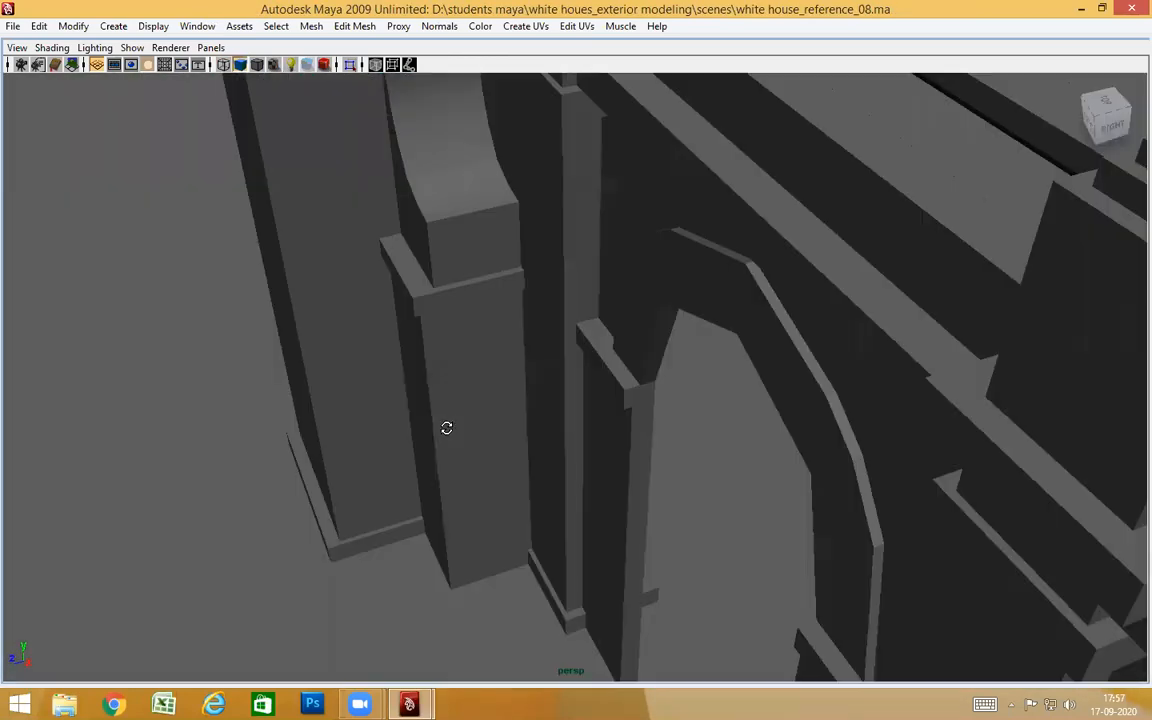
Move the vertices along the bracket's outer side along Z to line up with the pedestal column's front corner
right_click_drag(447, 429, 612, 420, "alt")
left_click_drag(611, 420, 674, 405, "alt")
middle_click_drag(661, 216, 663, 354, "alt")
left_click_drag(663, 354, 574, 373, "alt")
left_click(545, 345)
key("f")
right_click_drag(538, 340, 563, 395)
left_click_drag(563, 395, 558, 434, "alt")
left_click_drag(558, 343, 538, 231, "alt")
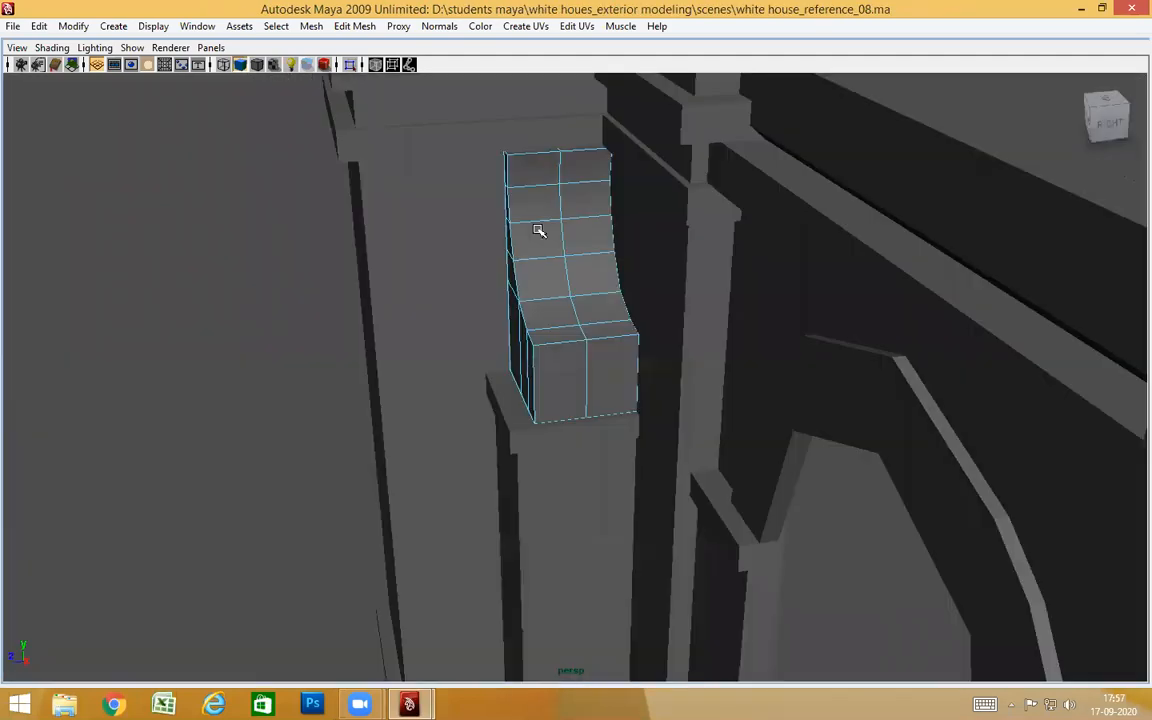
right_click_drag(536, 211, 490, 213)
left_click_drag(548, 293, 535, 318, "alt")
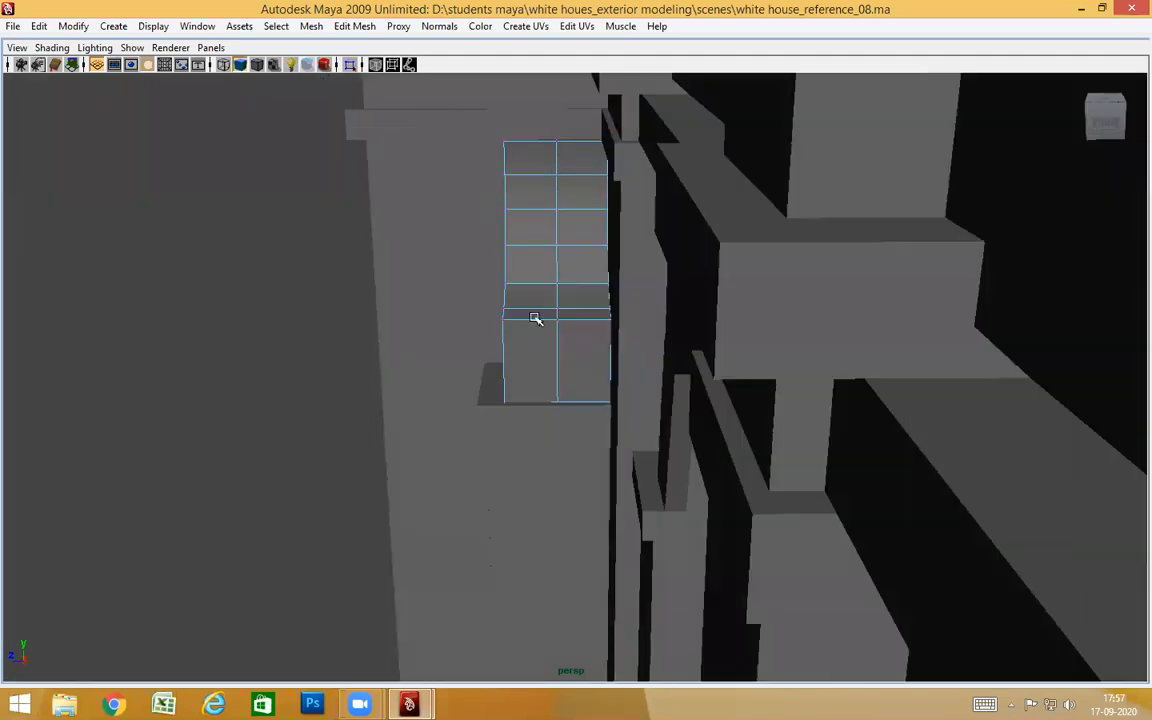
left_click_drag(540, 494, 540, 480)
left_click_drag(462, 268, 553, 400, "alt")
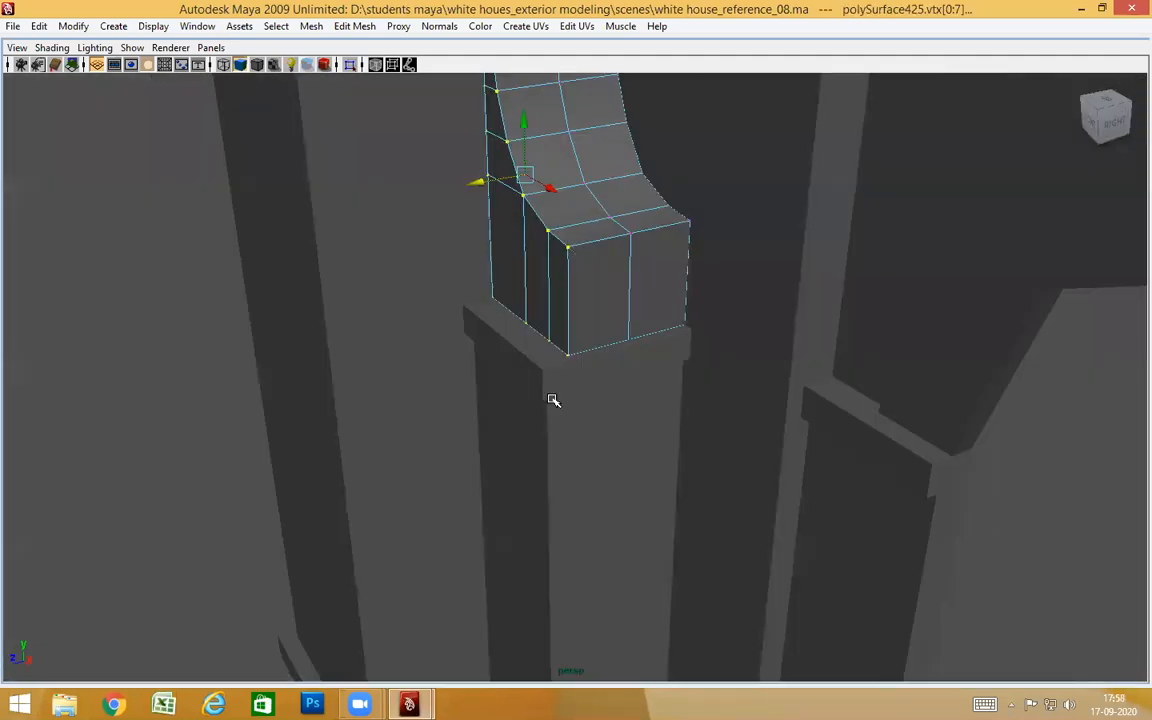
key("4")
left_click_drag(592, 442, 580, 428, "alt")
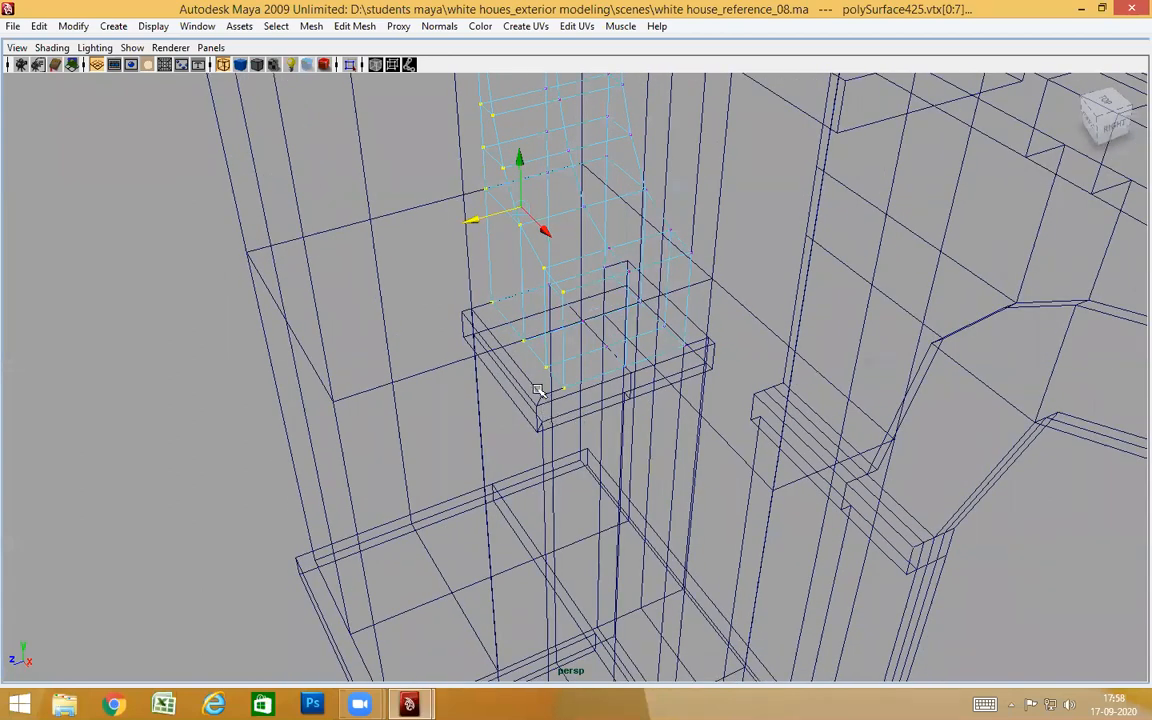
middle_click_drag(542, 420, 544, 421)
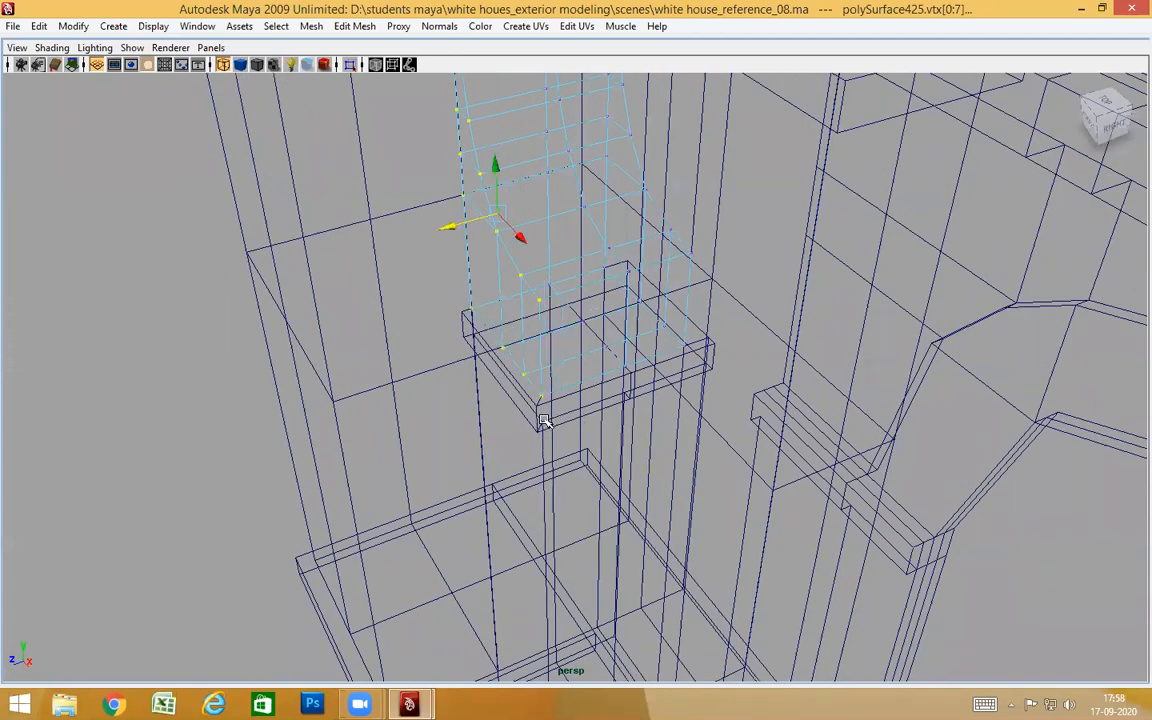
key("5")
mouse_move(584, 417)
left_mouse_down("alt")
mouse_move(669, 172)
mouse_move(591, 368)
mouse_move(270, 189)
mouse_move(571, 378)
mouse_move(645, 391)
mouse_move(651, 381)
mouse_move(515, 417)
mouse_move(694, 411)
mouse_move(662, 449)
left_mouse_up("alt")
left_click(270, 189)
Examine the aligned bracket and the whole arcade from several angles against the reference photo
right_click_drag(662, 449, 3, 329, "alt")
left_click_drag(670, 580, 840, 432, "alt")
left_click_drag(793, 378, 728, 442, "alt")
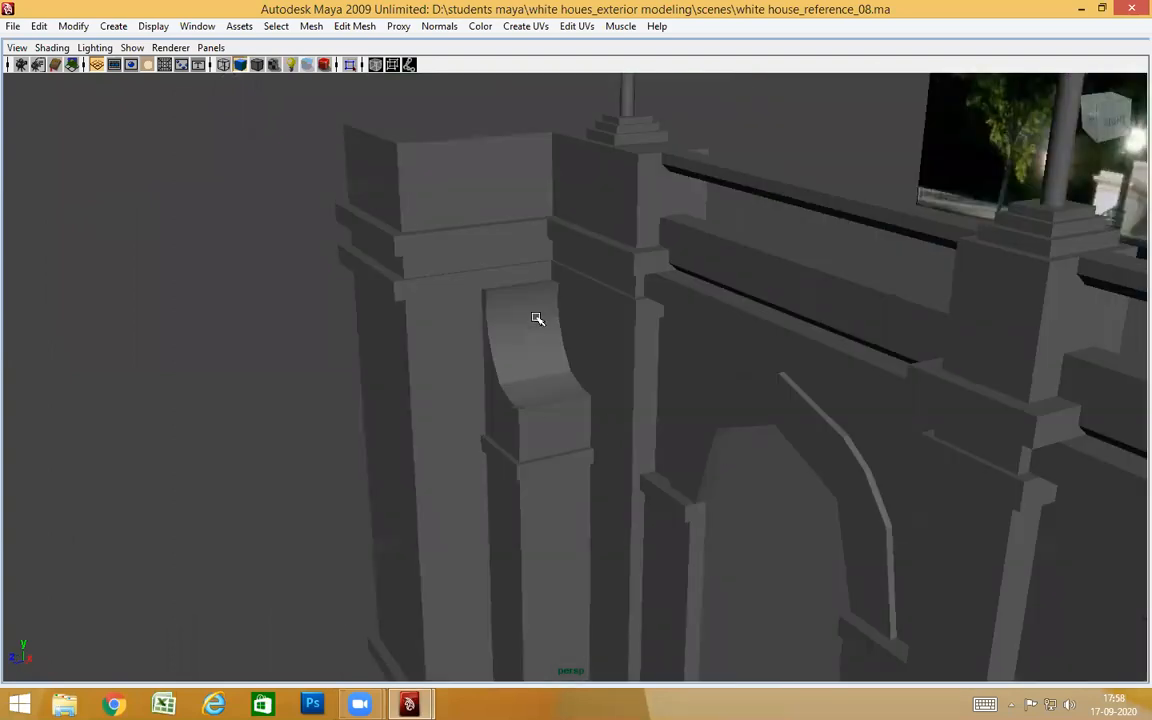
left_click_drag(650, 499, 860, 480, "alt")
right_click_drag(860, 480, 751, 478, "alt")
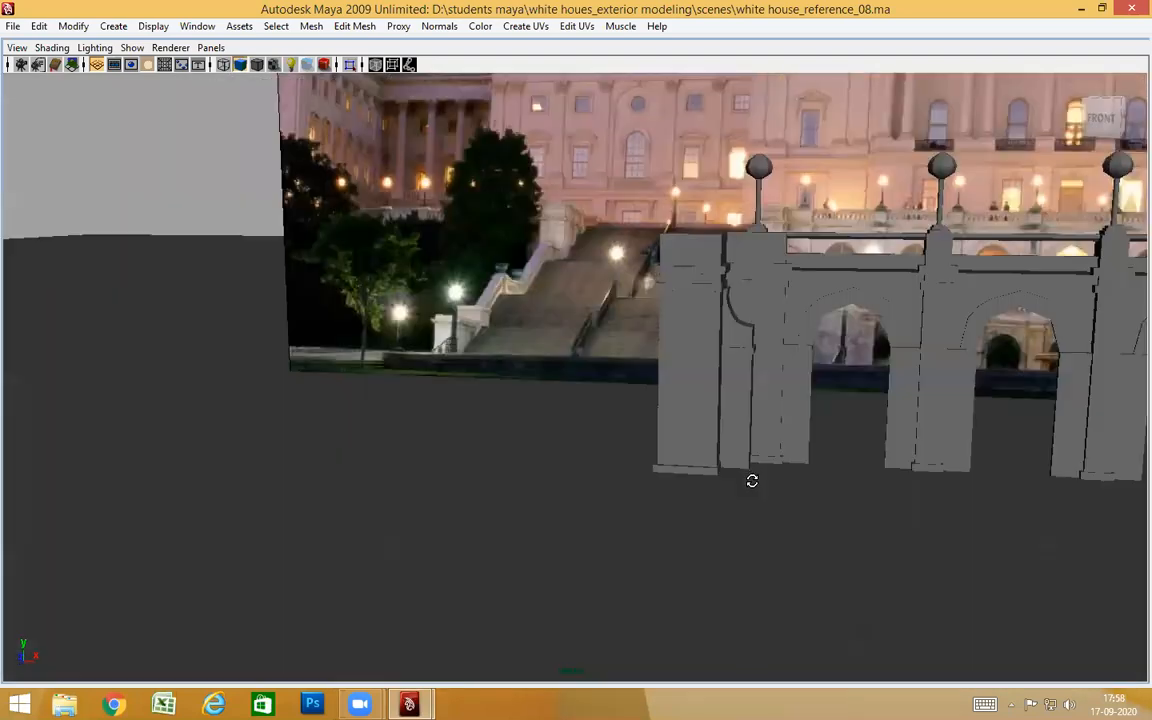
left_click_drag(774, 478, 663, 473, "alt")
middle_click_drag(663, 473, 393, 475, "alt")
left_click_drag(684, 496, 690, 500, "alt")
middle_click_drag(889, 414, 444, 421, "alt")
left_click_drag(496, 434, 500, 437, "alt")
middle_click_drag(530, 437, 661, 511, "alt")
left_click_drag(612, 509, 614, 530, "alt")
middle_click_drag(614, 530, 694, 479, "alt")
left_click_drag(683, 474, 680, 493, "alt")
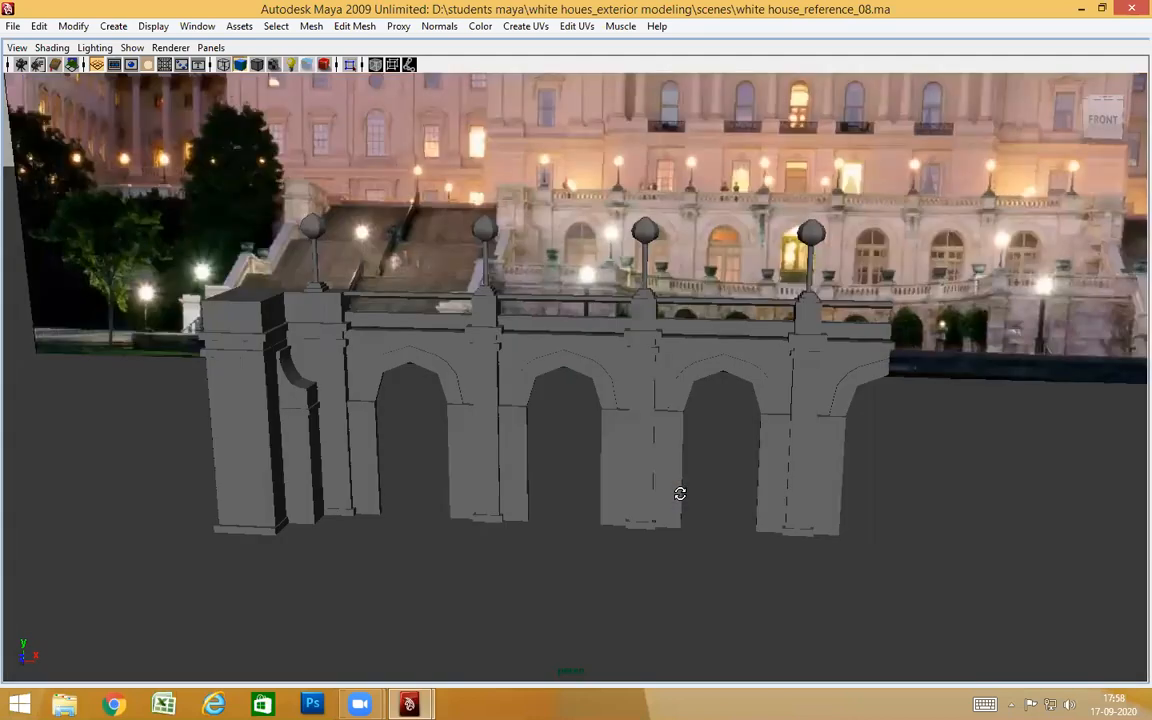
right_click_drag(819, 474, 905, 471, "alt")
middle_click_drag(580, 462, 450, 466, "alt")
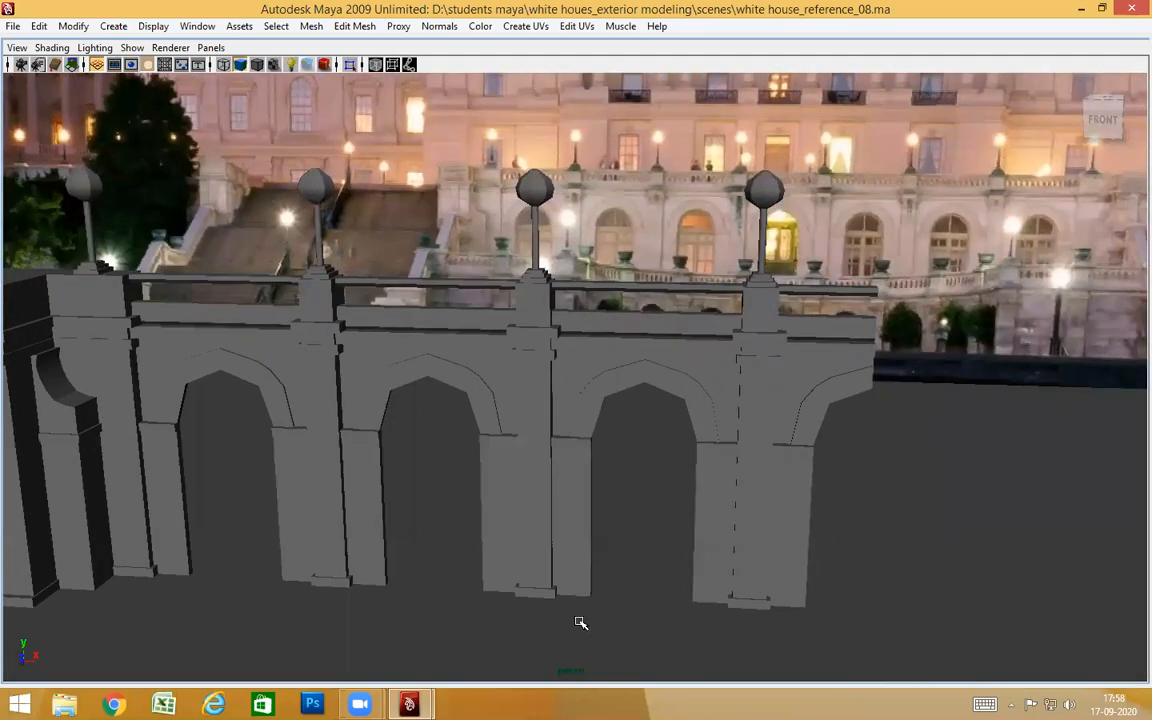
right_click_drag(815, 380, 618, 407, "alt")
left_click_drag(700, 150, 598, 216, "alt")
left_click_drag(438, 399, 350, 362, "alt")
right_click_drag(345, 360, 447, 429, "alt")
middle_click_drag(447, 429, 474, 416, "alt")
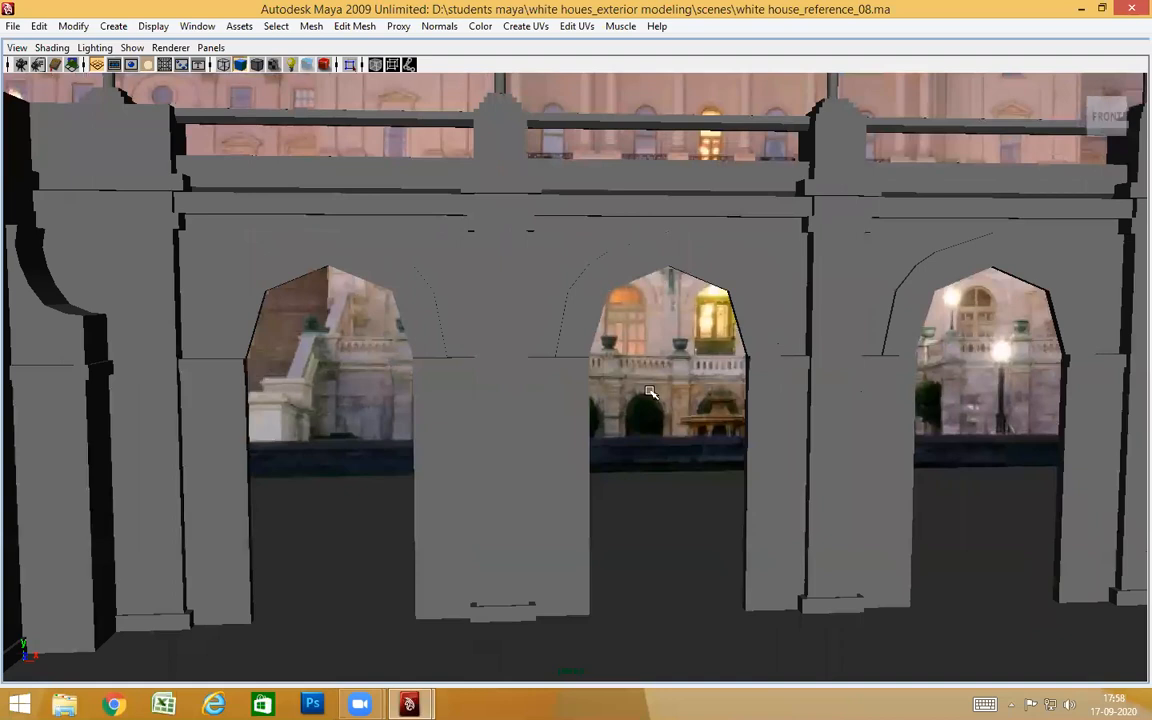
Move the side face of the corner column's base slab along X so the slab extends beyond the bracket's pedestal column
left_click(282, 354)
left_click(276, 458)
left_click_drag(436, 440, 429, 443, "alt")
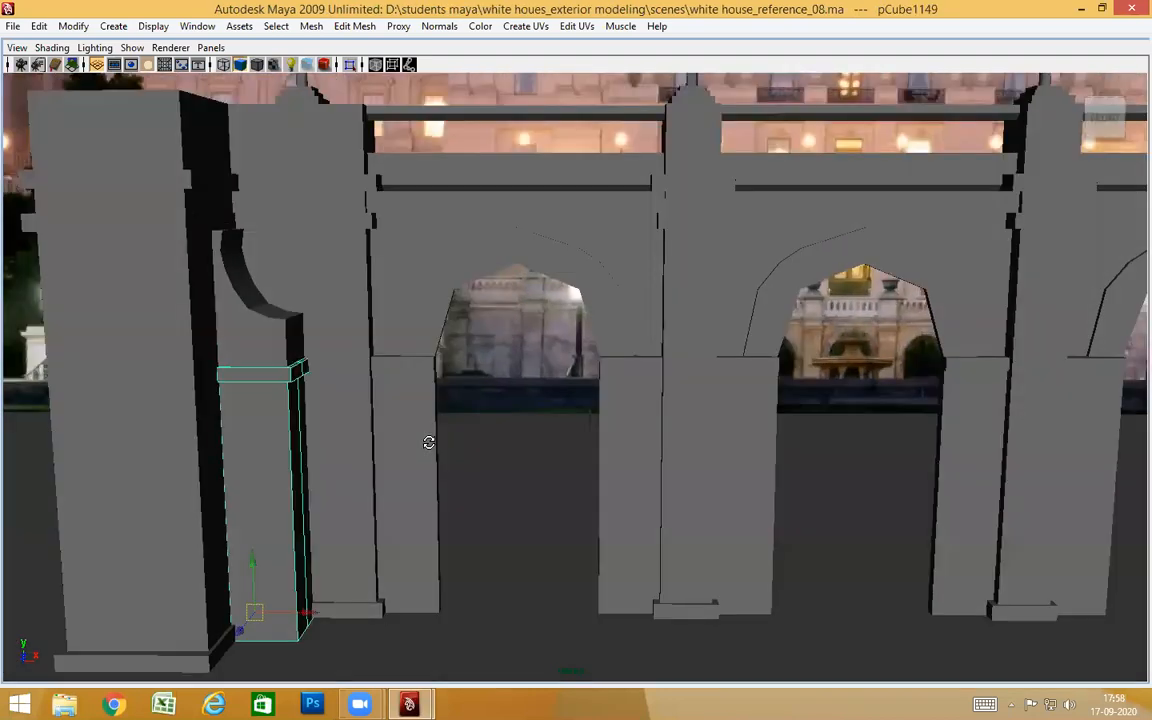
left_click_drag(291, 477, 309, 499, "alt")
right_click_drag(348, 441, 347, 483, "alt")
left_click_drag(347, 483, 453, 455, "alt")
middle_click_drag(453, 455, 637, 323, "alt")
right_click_drag(638, 323, 625, 368, "alt")
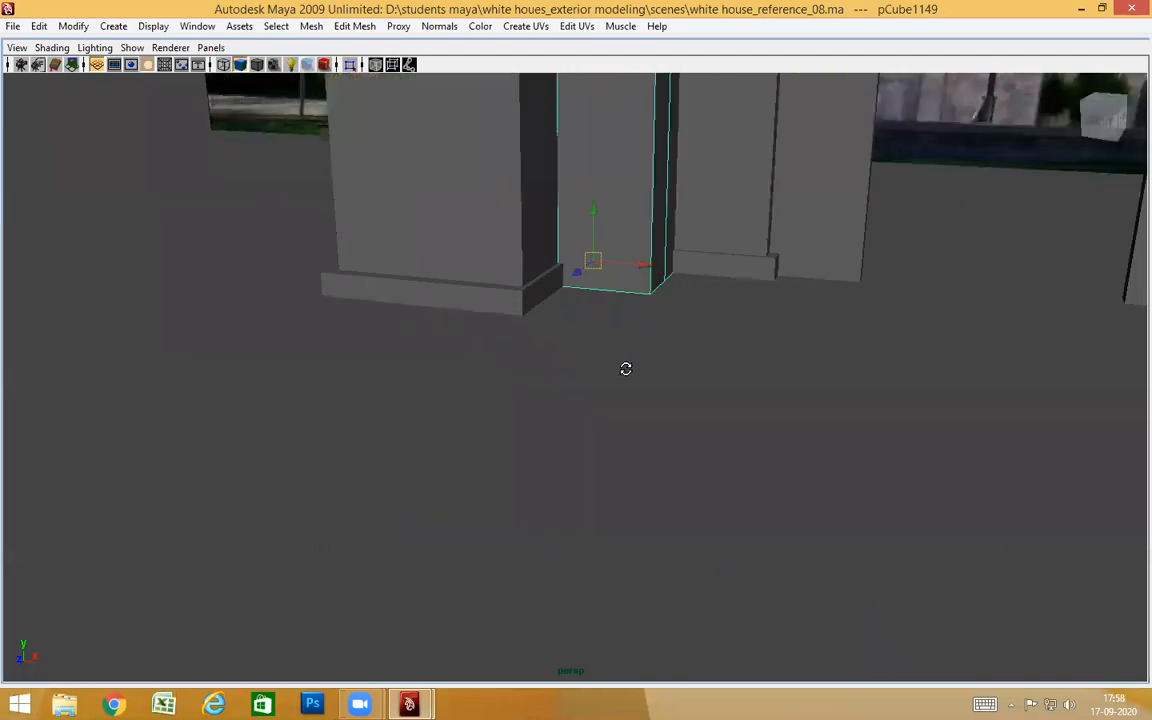
left_click_drag(625, 368, 614, 372, "alt")
left_click(524, 379)
mouse_move(586, 427)
left_mouse_down("alt")
mouse_move(581, 437)
mouse_move(522, 424)
mouse_move(499, 440)
mouse_move(527, 445)
mouse_move(468, 437)
left_mouse_up("alt")
key("4")
right_click_drag(397, 328, 399, 385)
left_click(433, 397)
left_click(497, 397)
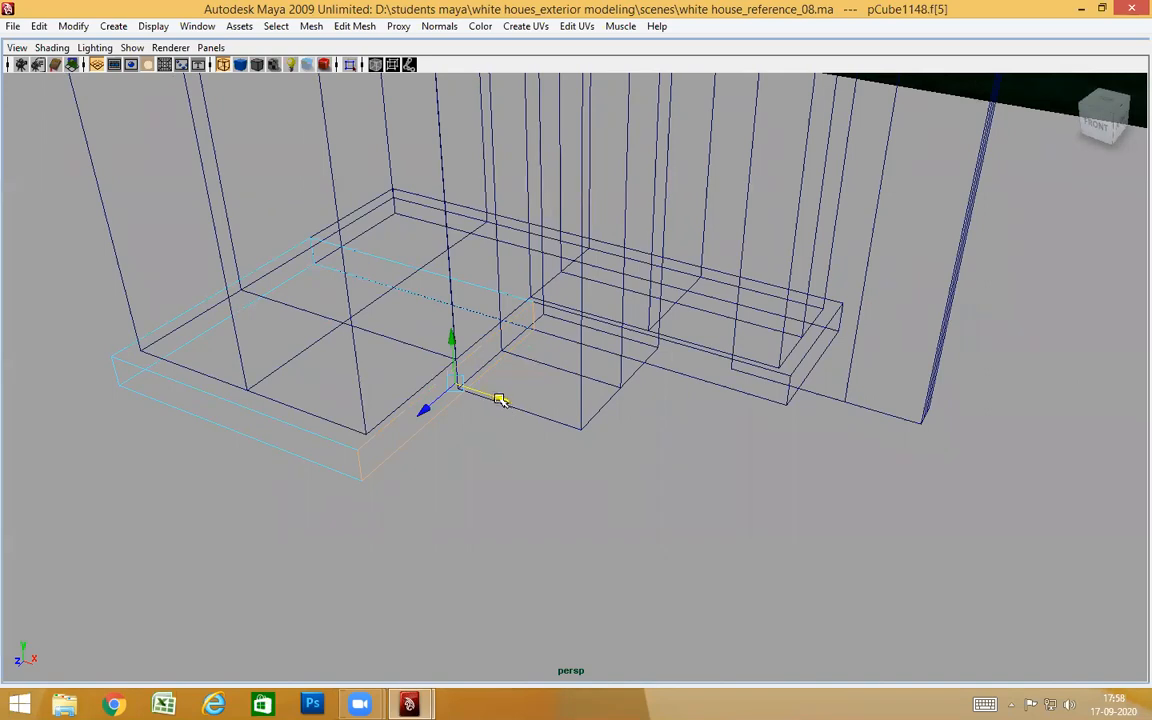
left_click_drag(579, 445, 604, 449, "alt")
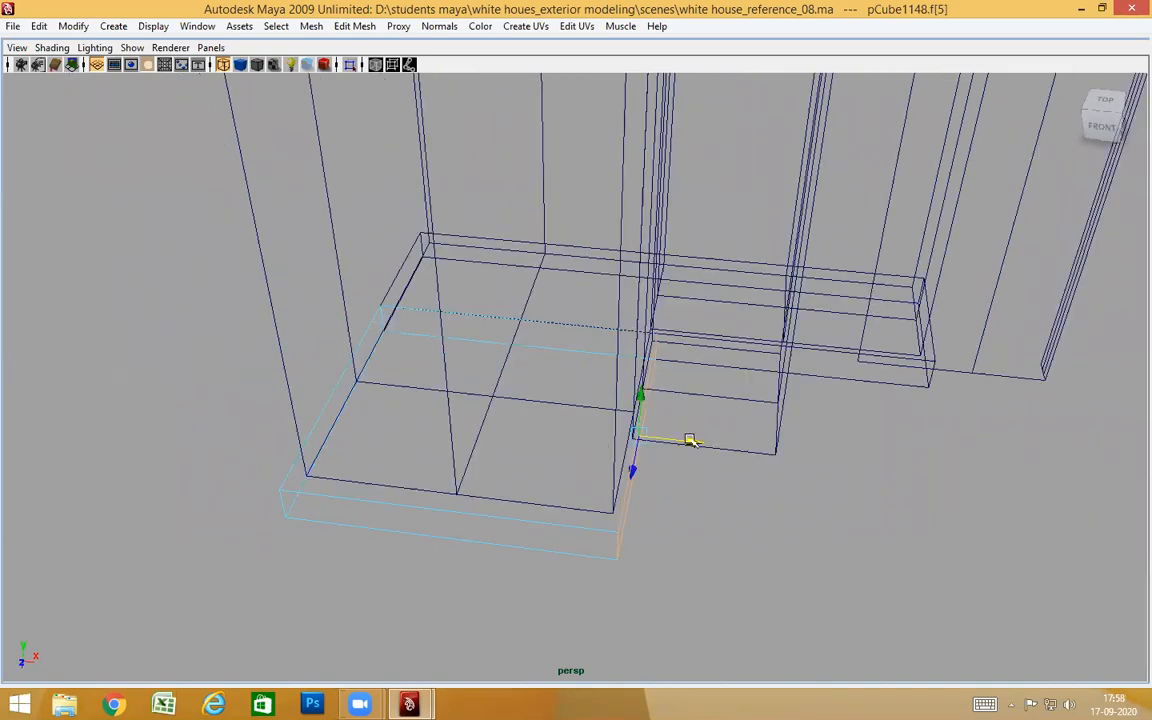
left_click_drag(765, 410, 580, 522, "alt")
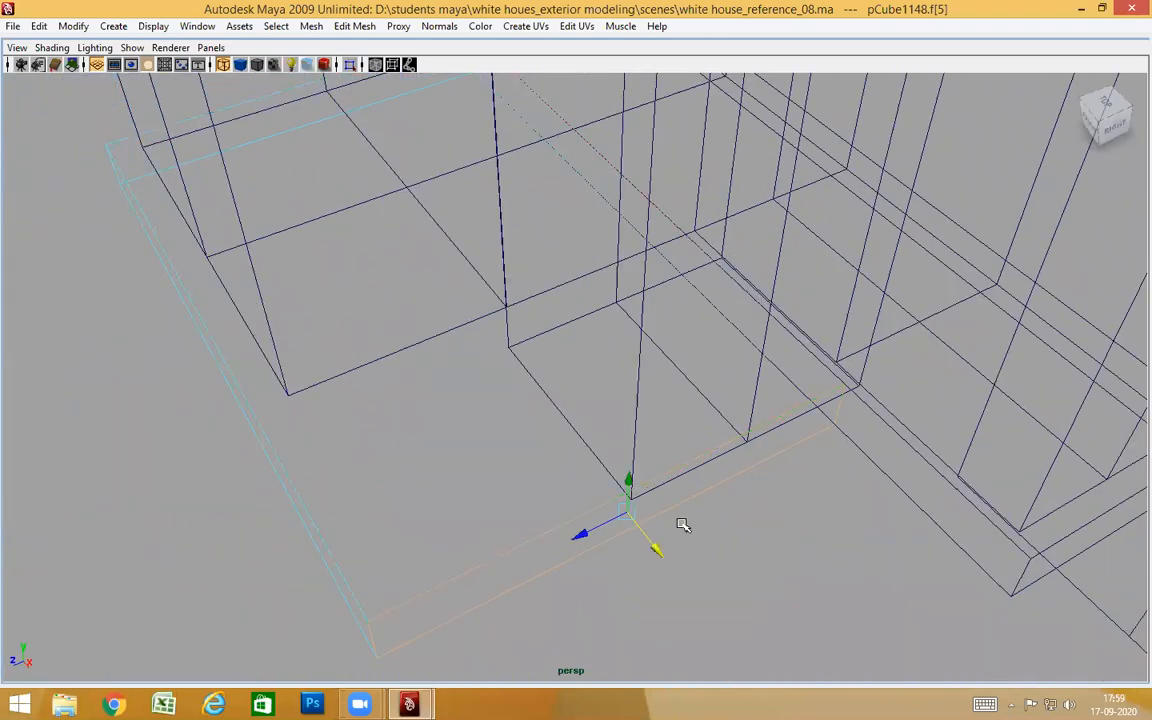
Split the base slab's front edge ring and move the new edge loop along X to line up beside the corner column
key("5")
mouse_move(763, 535)
left_mouse_down("alt")
mouse_move(854, 530)
mouse_move(792, 507)
mouse_move(755, 543)
left_mouse_up("alt")
left_click_drag(626, 547, 496, 404, "alt")
key("F10")
left_click(489, 386)
left_click_drag(548, 500, 515, 458, "alt")
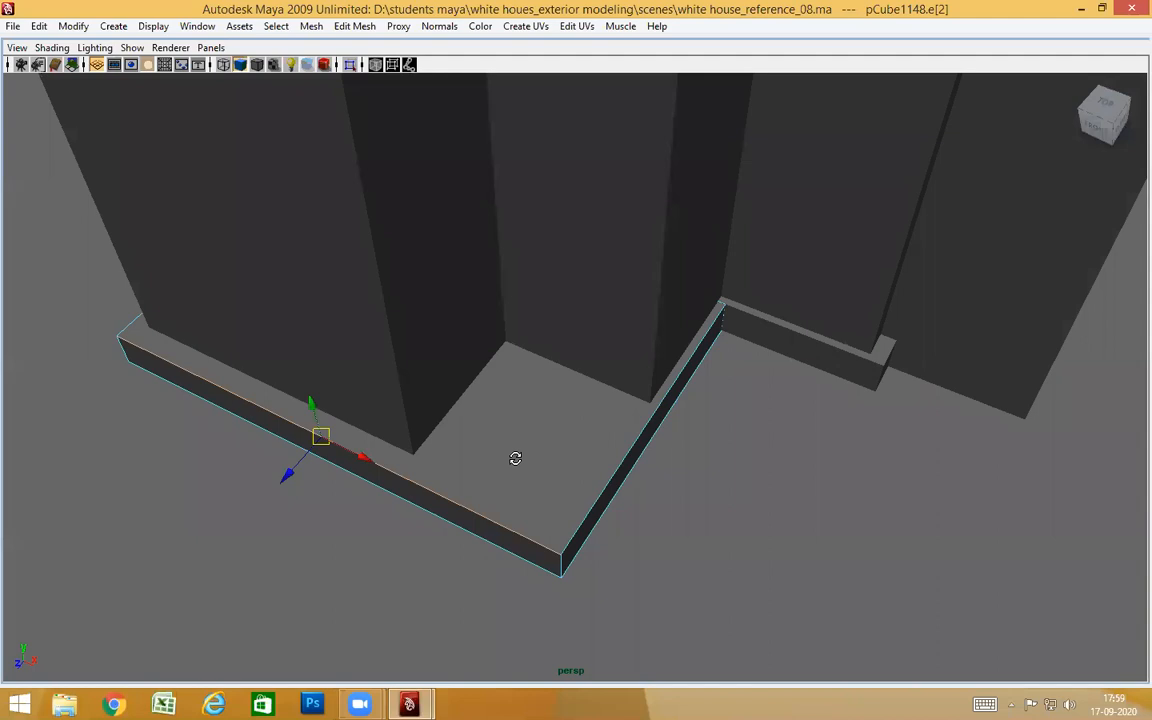
left_click_drag(530, 511, 568, 427, "alt")
right_click_drag(566, 425, 570, 490, "ctrl")
left_click(569, 490)
key("g")
left_click_drag(673, 480, 702, 411, "alt")
left_click_drag(663, 361, 638, 363)
Split the slab in the other direction and move the new loop along Z just in front of the bracket's pedestal column
left_click_drag(620, 465, 620, 427, "alt")
left_click(622, 433)
left_click(596, 470)
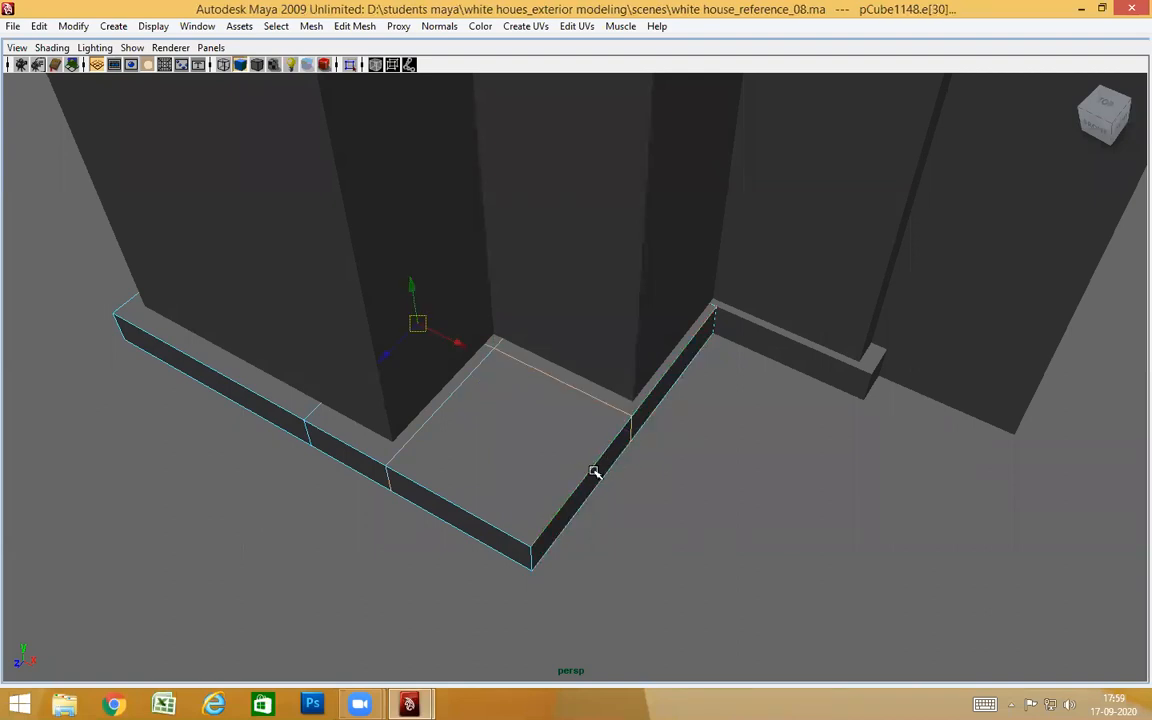
left_click_drag(640, 481, 603, 453, "alt")
left_click_drag(476, 232, 482, 232)
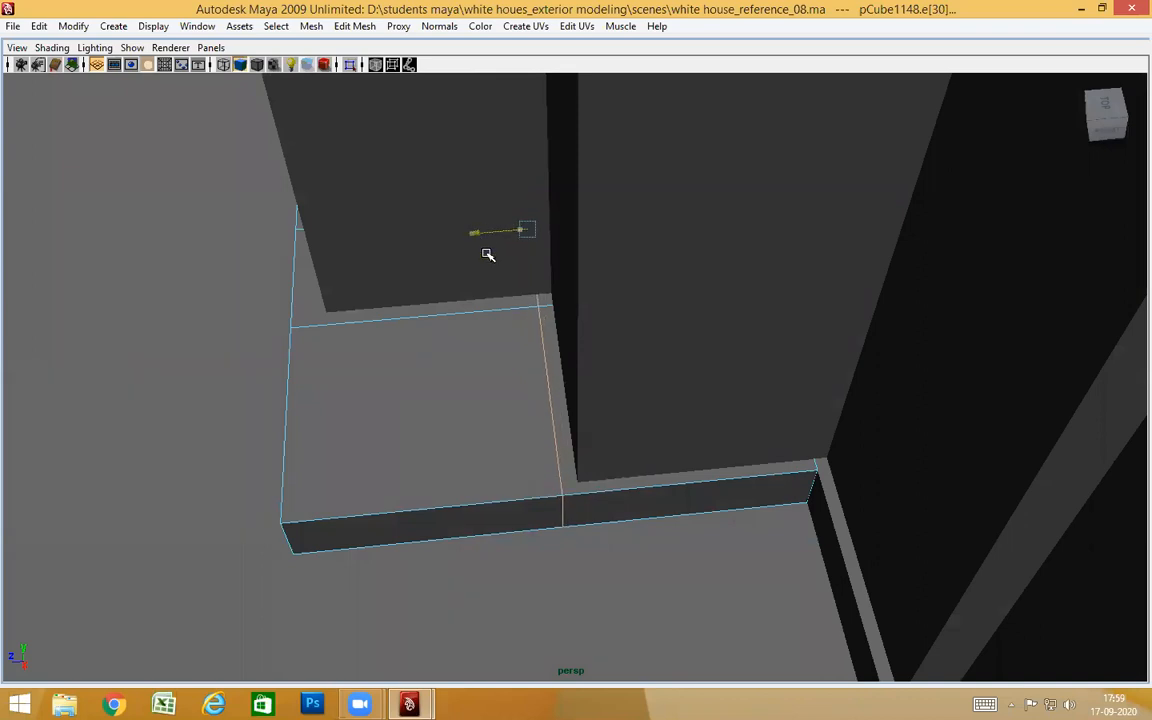
Delete the slab's surplus corner faces in front of the bracket's pedestal column
left_click_drag(589, 411, 704, 340, "alt")
right_click_drag(704, 330, 708, 372)
left_click_drag(771, 543, 666, 440)
key("Delete")
Extrude the two open top edges of the slab where the corner was cut out
mouse_move(635, 357)
middle_mouse_down("alt")
mouse_move(642, 337)
mouse_move(645, 375)
middle_mouse_up("alt")
scroll(645, 373, "up", 1)
left_click_drag(645, 371, 602, 372, "alt")
right_click_drag(488, 304, 488, 234)
scroll(493, 290, "up", 1)
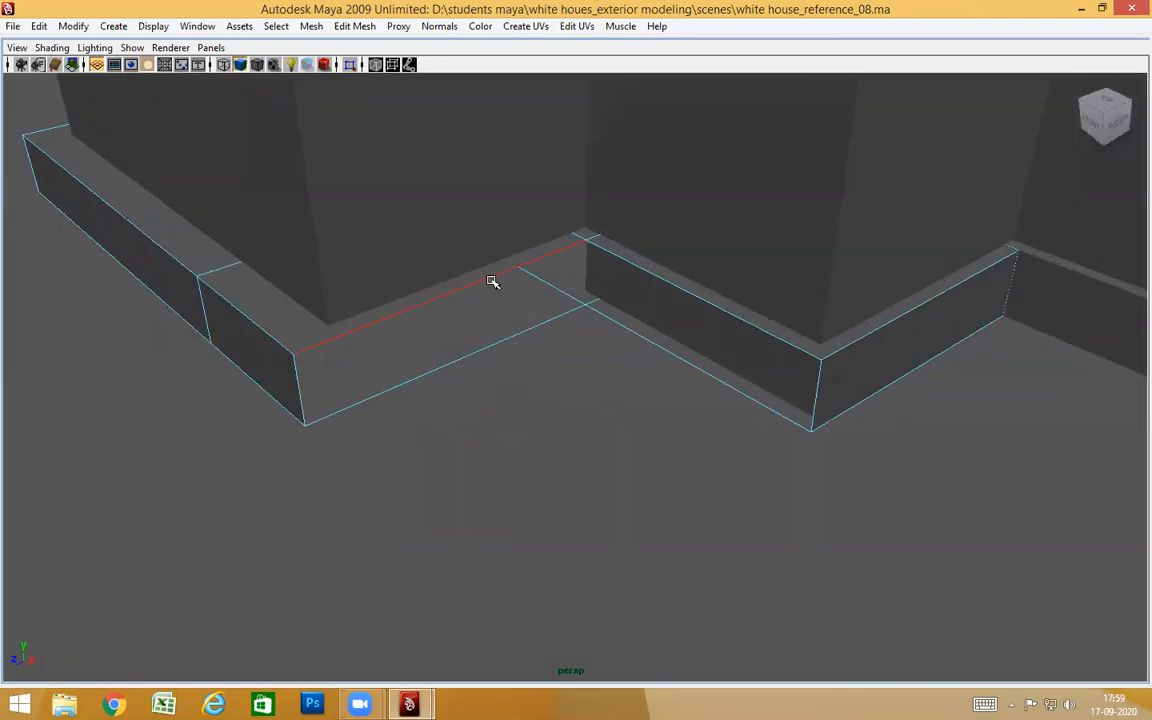
left_click(492, 282)
mouse_move(637, 268)
right_mouse_down("shift")
mouse_move(645, 305)
mouse_move(637, 267)
right_mouse_up("shift")
right_click_drag(637, 335, 637, 335, "shift")
left_click_drag(553, 304, 546, 342, "alt")
key("F8")
key("F8")
left_click(562, 338)
left_click(585, 338)
left_click(622, 345, "shift")
right_click_drag(633, 346, 634, 386, "shift")
key("w")
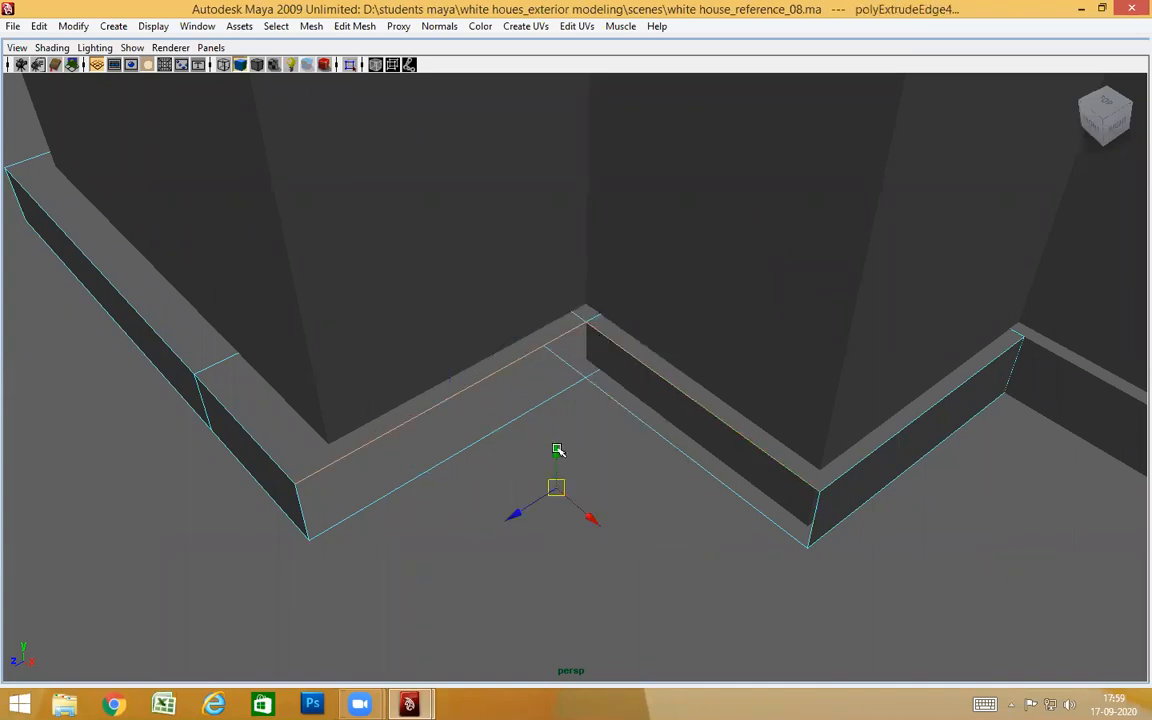
Move the extruded edges down along Y onto the slab's bottom border to close the two open sides
scroll(641, 494, "down", 5)
left_click_drag(666, 463, 598, 237, "alt")
left_click_drag(671, 378, 545, 418, "alt")
middle_click_drag(545, 418, 628, 391, "alt")
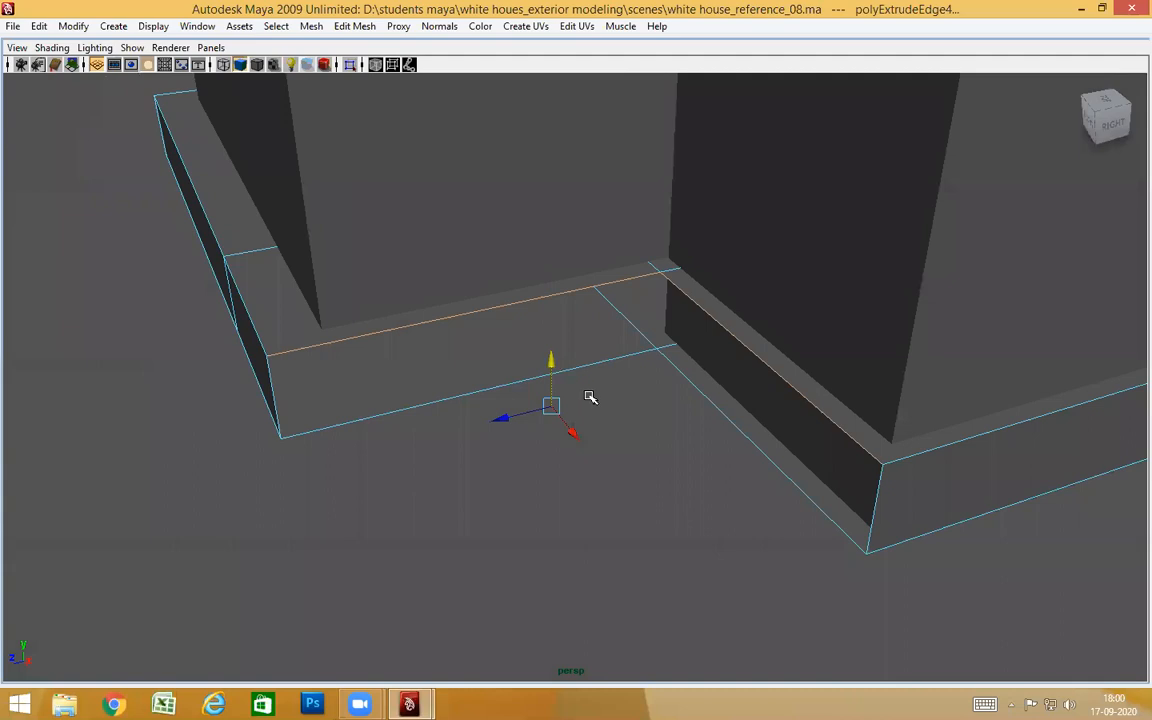
mouse_move(552, 360)
left_mouse_down()
mouse_move(553, 314)
mouse_move(550, 384)
left_mouse_up()
left_click_drag(649, 482, 666, 472, "alt")
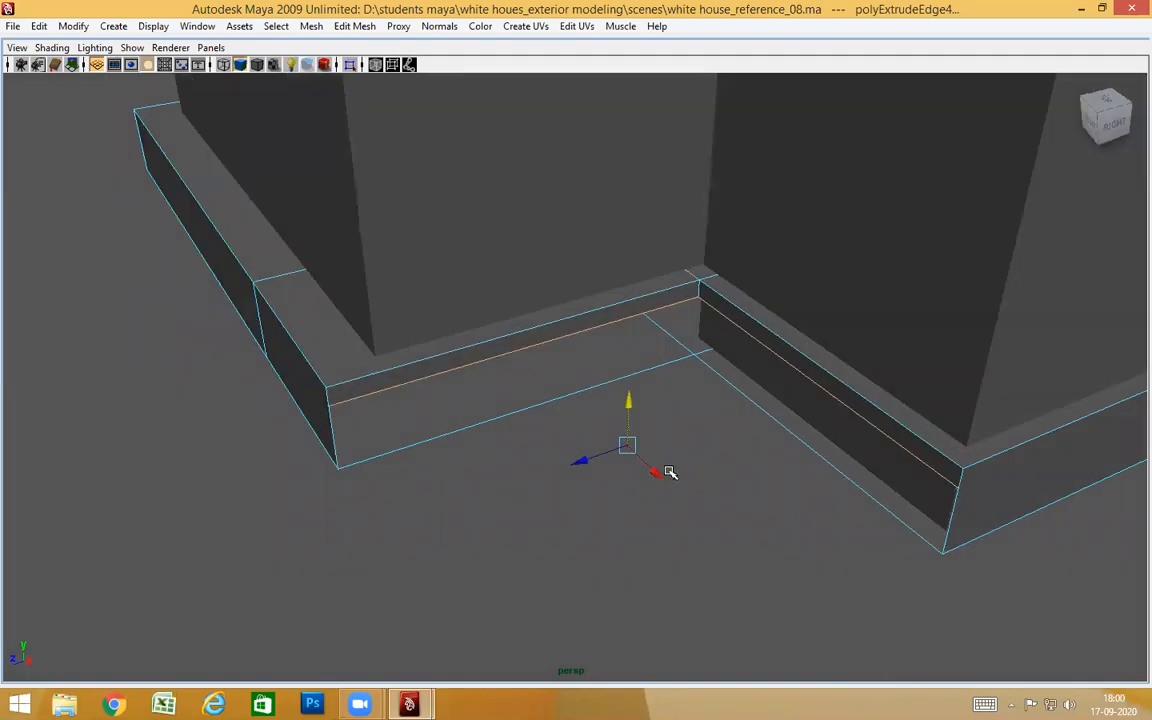
middle_click_drag(697, 352, 697, 361)
left_click_drag(715, 533, 669, 390, "alt")
Merge the overlapping vertices of the stepped base slab and return it to object mode
right_click_drag(599, 269, 532, 267)
left_click_drag(568, 416, 272, 273, "alt")
mouse_move(472, 350)
right_mouse_down("shift")
mouse_move(470, 249)
mouse_move(504, 236)
mouse_move(514, 350)
mouse_move(480, 353)
right_mouse_up("shift")
right_click_drag(478, 353, 532, 329)
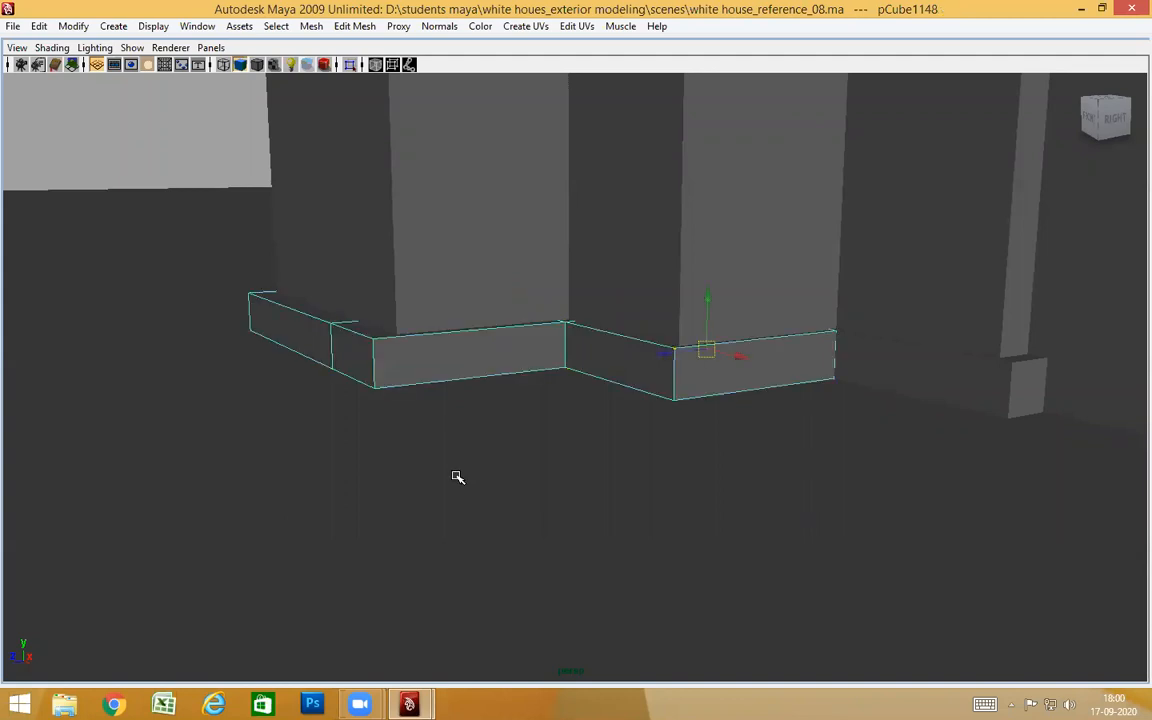
key("3")
left_click(199, 143)
left_click_drag(560, 384, 556, 372, "alt")
key("4")
left_click_drag(678, 349, 682, 322, "alt")
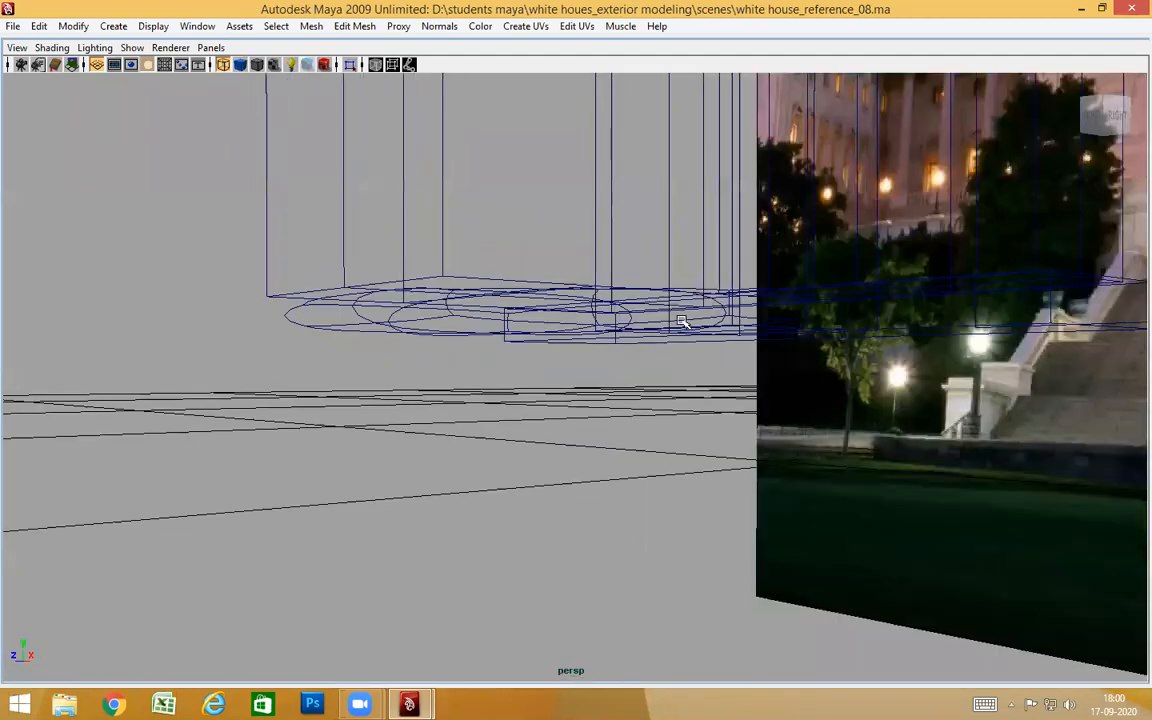
left_click_drag(634, 397, 622, 424, "alt")
left_click(498, 378)
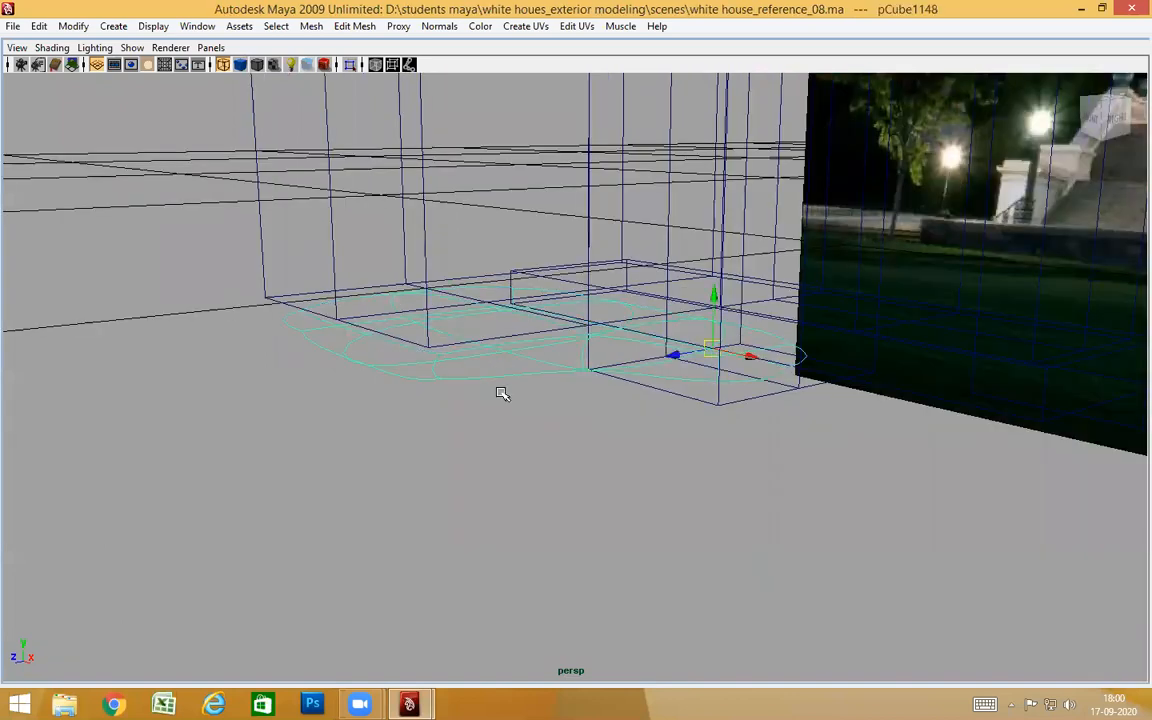
key("1")
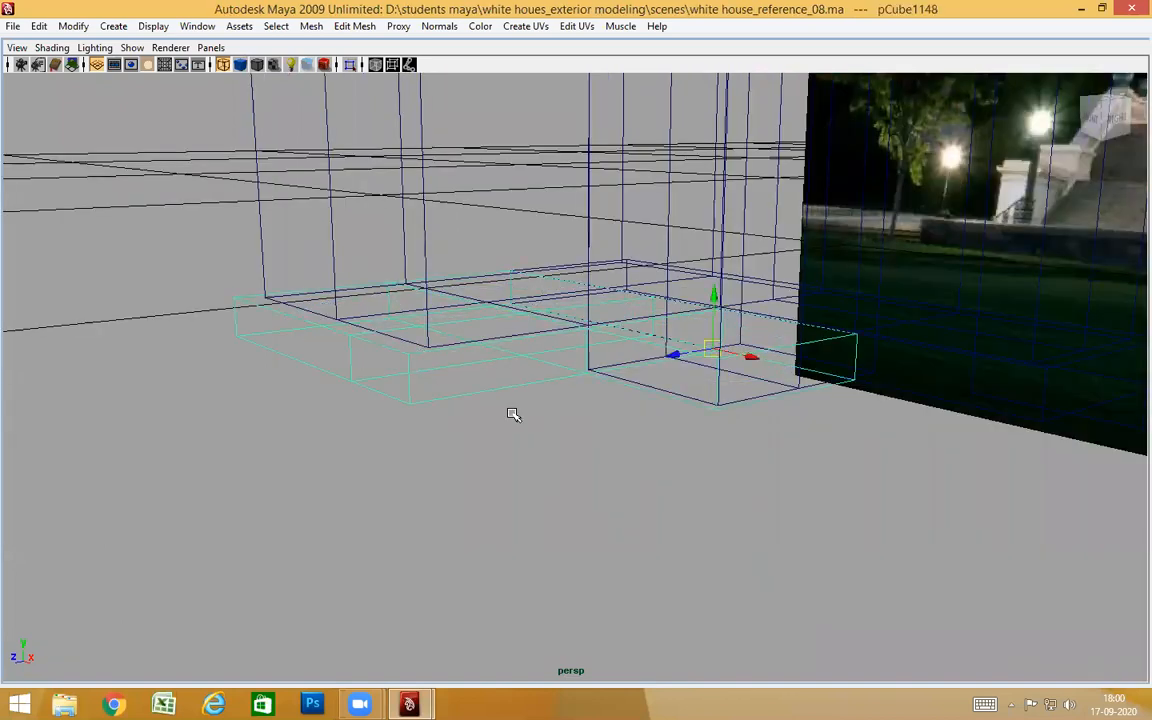
key("5")
Examine the stepped base slab around the corner column and the bracket's pedestal from several angles
left_click_drag(599, 414, 551, 492, "alt")
left_click_drag(570, 440, 548, 362, "alt")
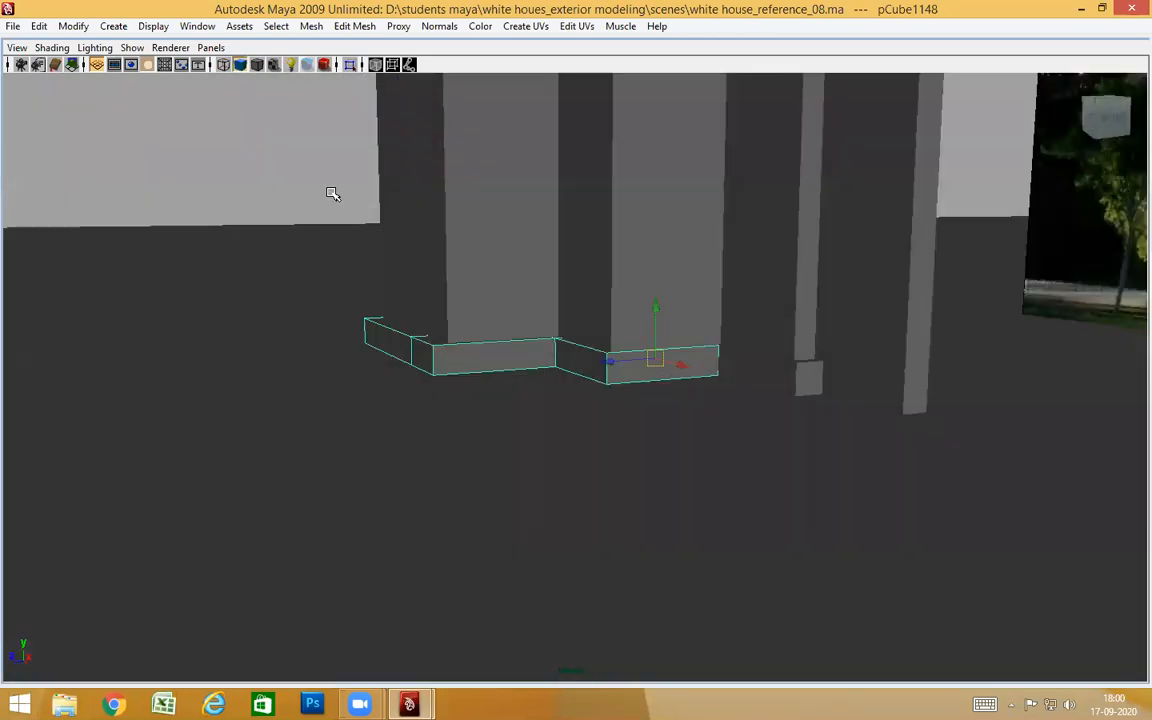
left_click(332, 193)
left_click_drag(653, 476, 208, 141, "alt")
left_click(684, 479)
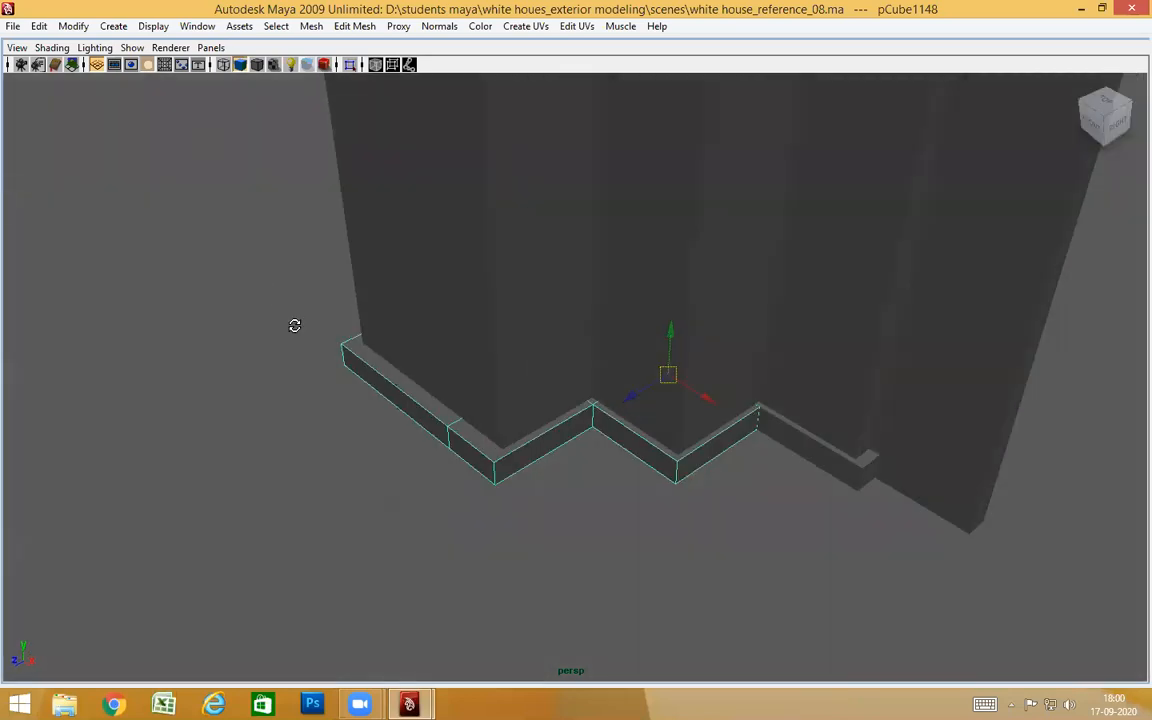
left_click_drag(296, 324, 288, 293, "alt")
left_click(291, 224)
left_click_drag(557, 498, 606, 524, "alt")
left_click_drag(768, 469, 679, 485, "alt")
Examine the arcade and its open last arch against the stairs and terrace in the reference photo
left_click_drag(557, 491, 441, 299, "alt")
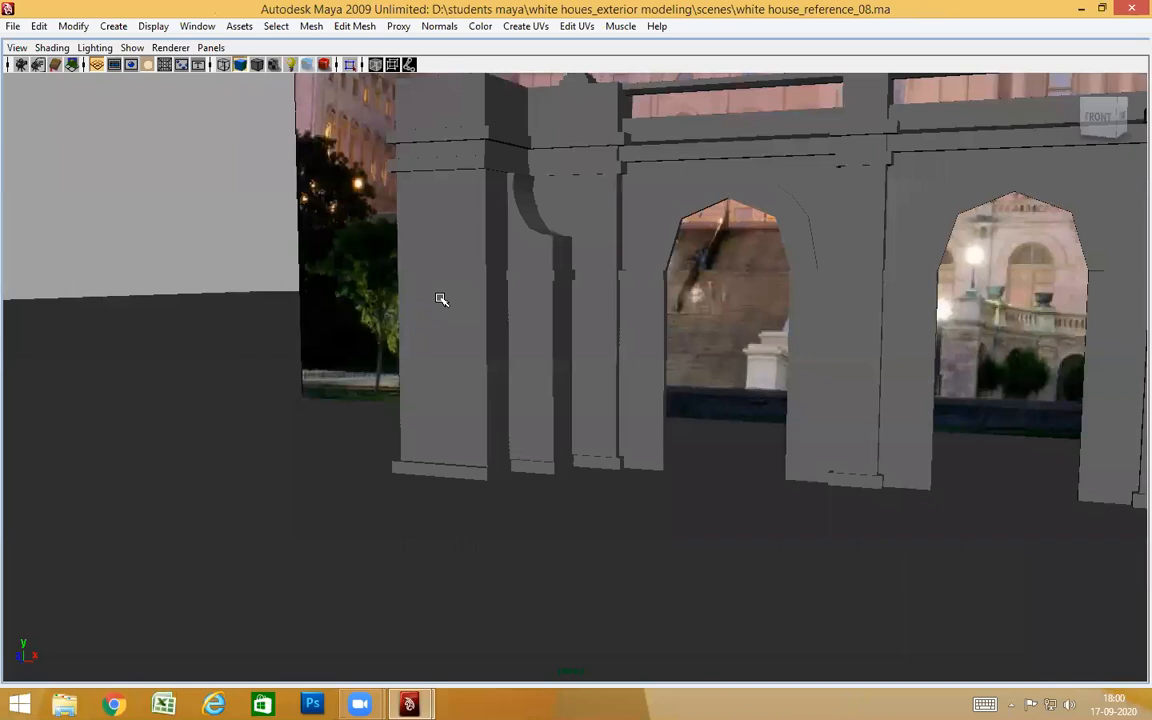
left_click_drag(755, 372, 706, 288, "alt")
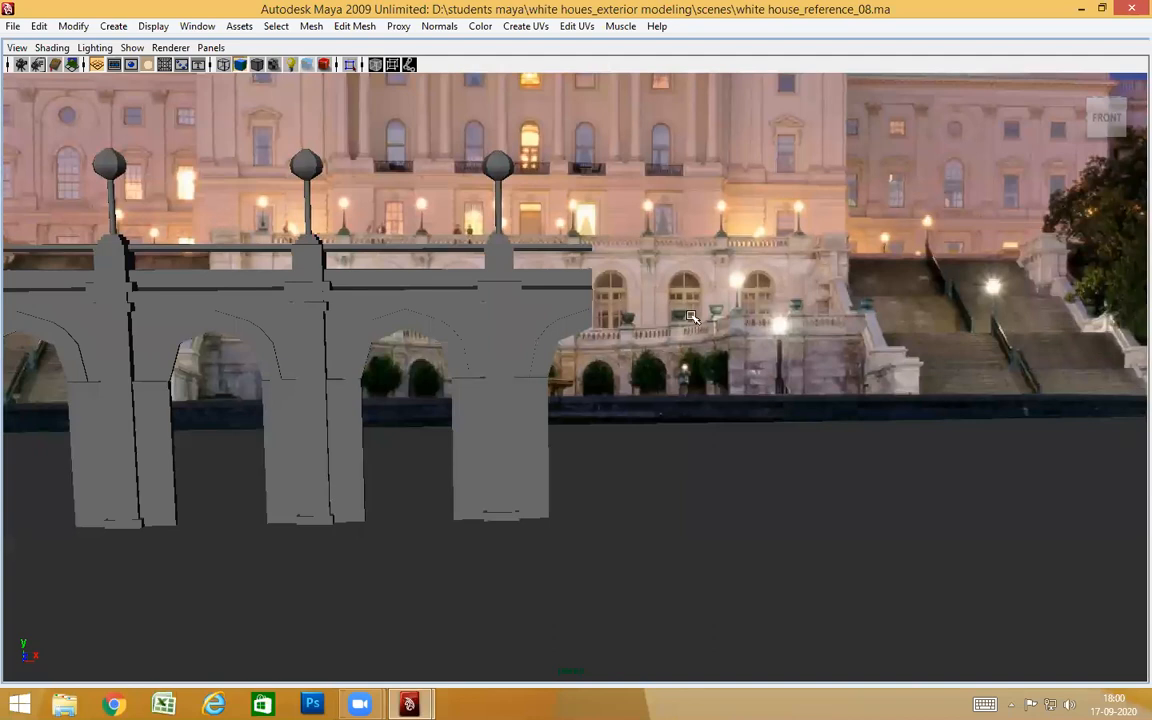
scroll(648, 294, "up", 2)
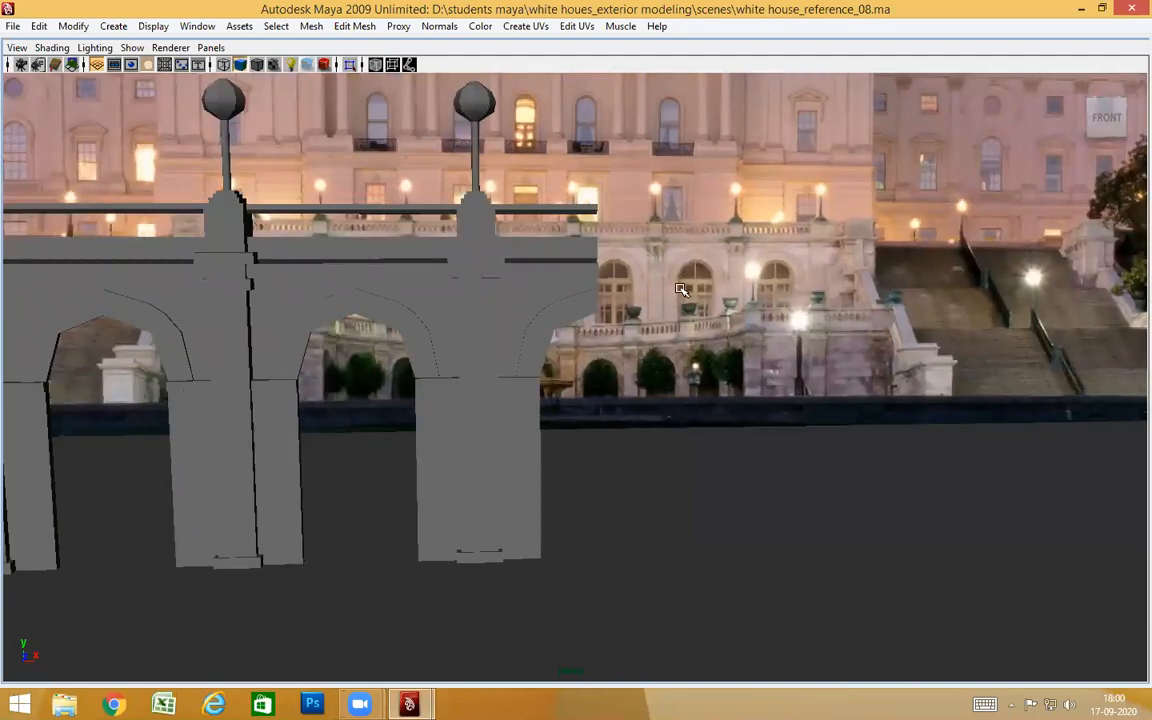
left_click_drag(483, 416, 428, 389, "alt")
scroll(428, 389, "down", 2)
middle_click_drag(422, 383, 553, 378, "alt")
scroll(553, 378, "up", 2)
left_click_drag(553, 378, 461, 387, "alt")
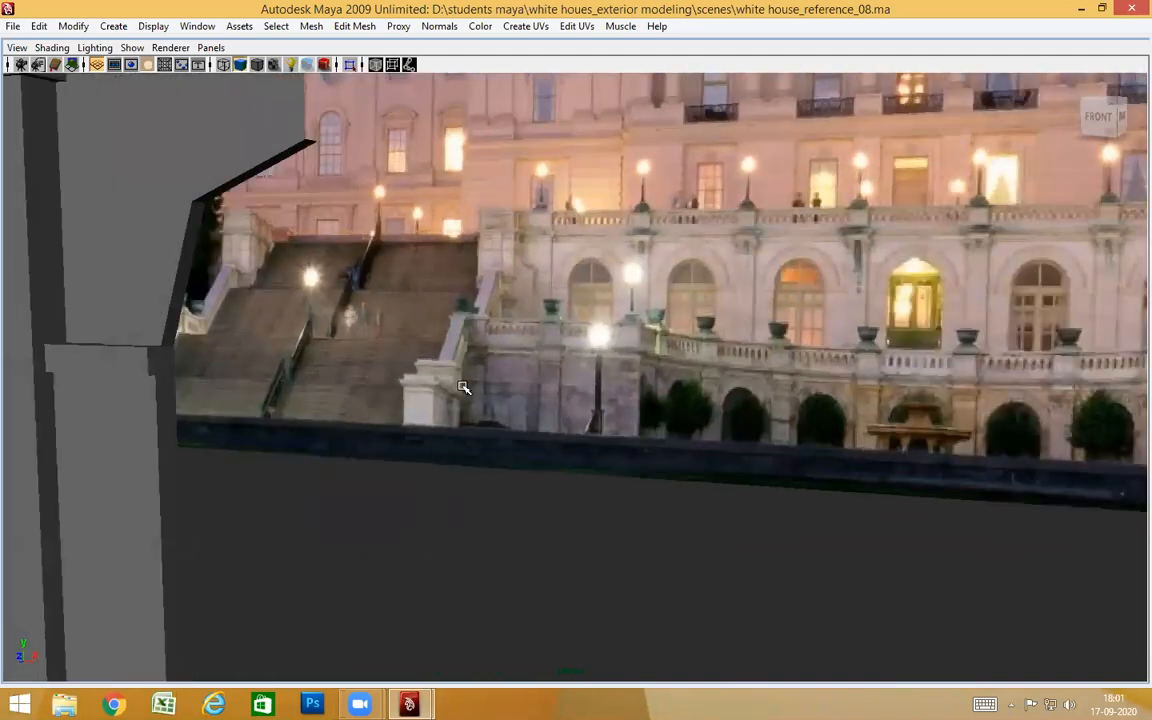
Delete the middle edge loop running along the inner side of the arcade's open last arch
left_click_drag(463, 388, 386, 357, "alt")
left_click(384, 339)
left_click_drag(426, 430, 588, 334, "alt")
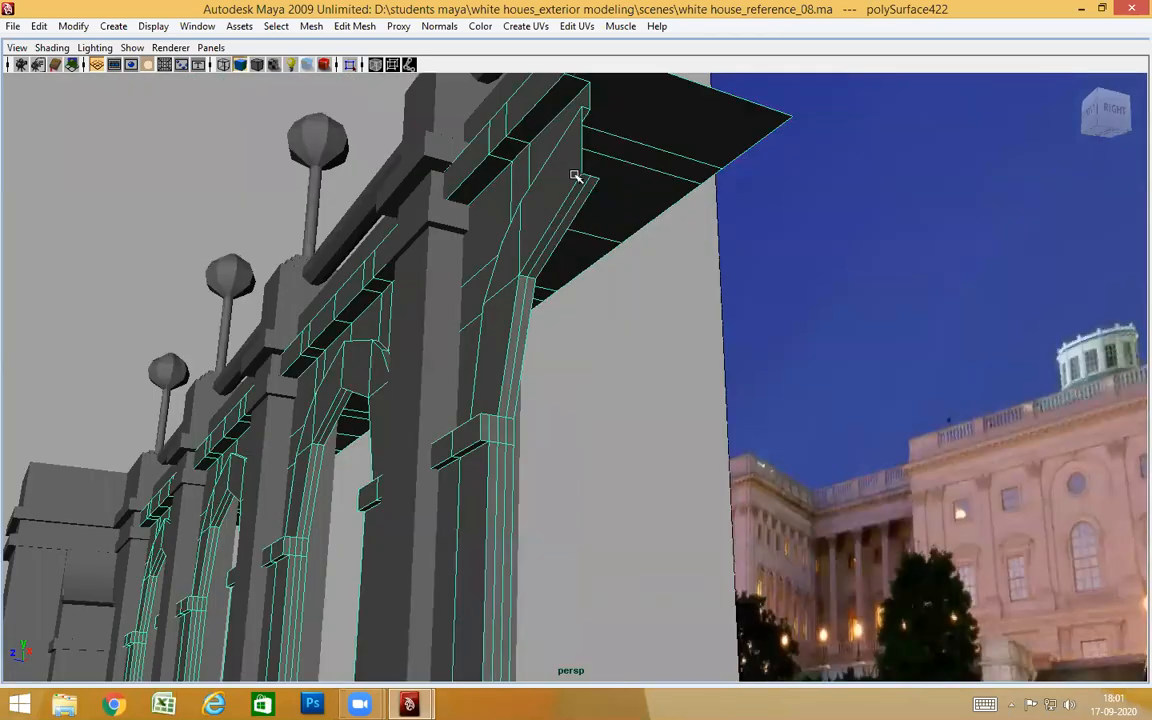
left_click_drag(604, 134, 706, 259, "alt")
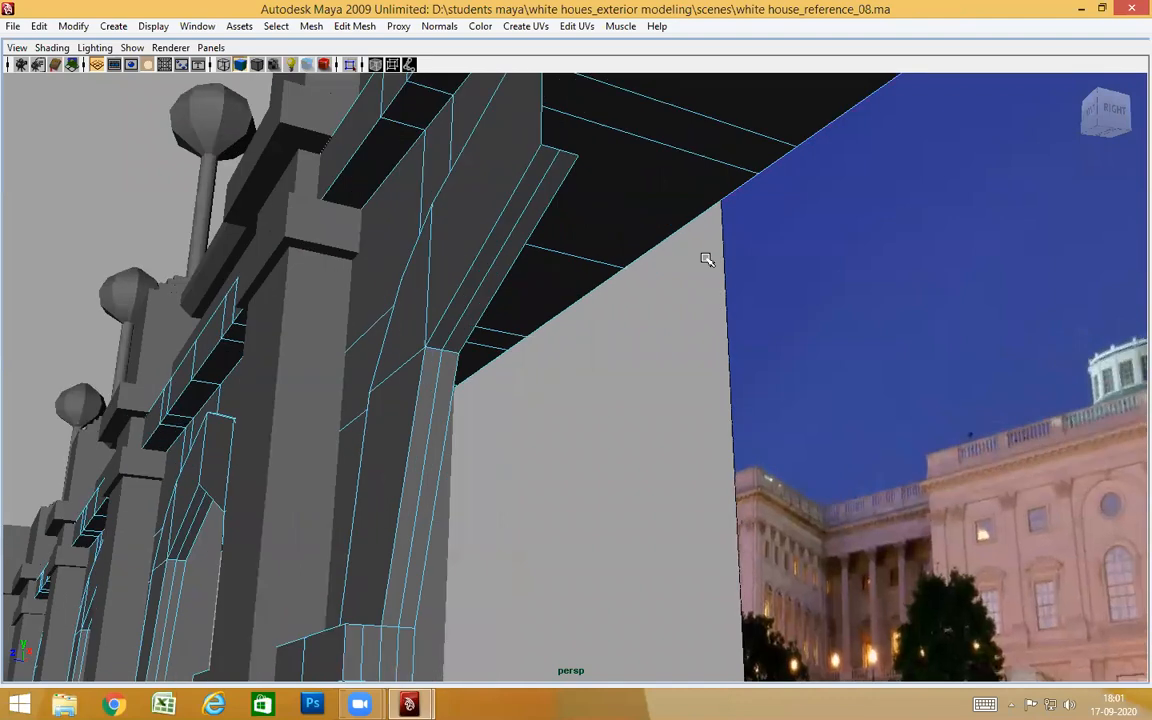
left_click(570, 152)
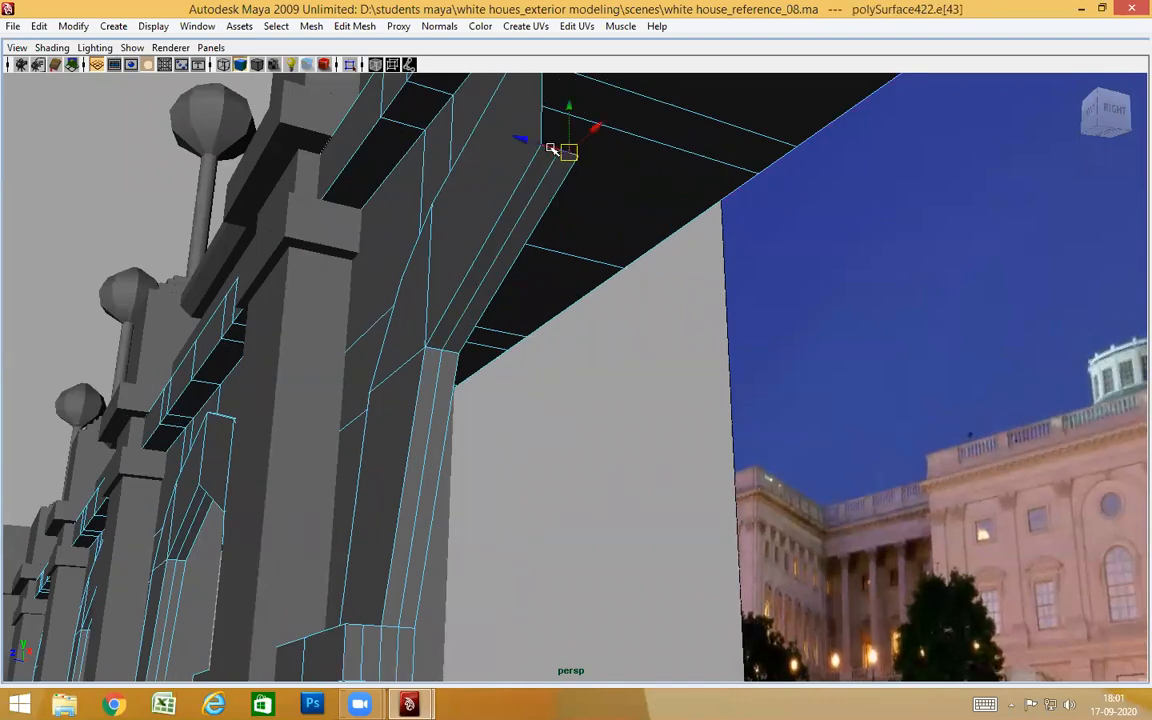
left_click_drag(597, 257, 581, 334, "alt")
right_click(581, 336, "ctrl")
right_click_drag(581, 336, 488, 393, "ctrl")
left_click_drag(666, 452, 654, 524, "alt")
left_click(677, 410)
left_click_drag(677, 410, 640, 309, "alt")
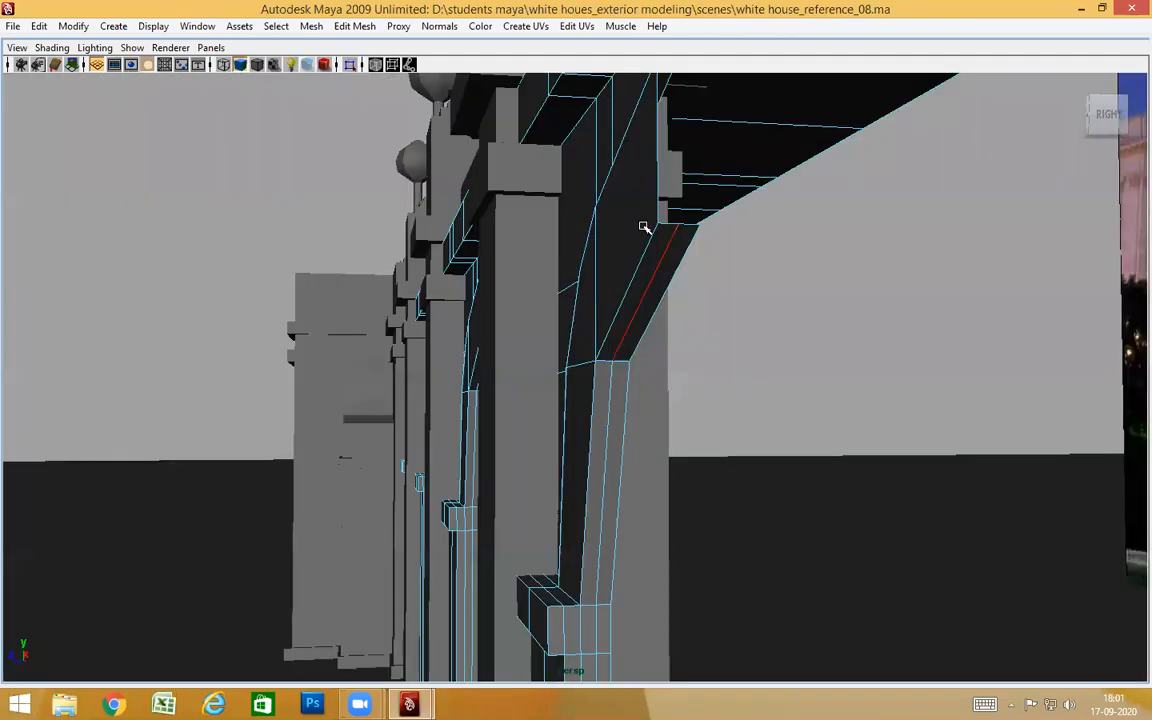
left_click(657, 273)
right_click_drag(586, 390, 663, 395, "shift")
left_click_drag(670, 483, 663, 336, "alt")
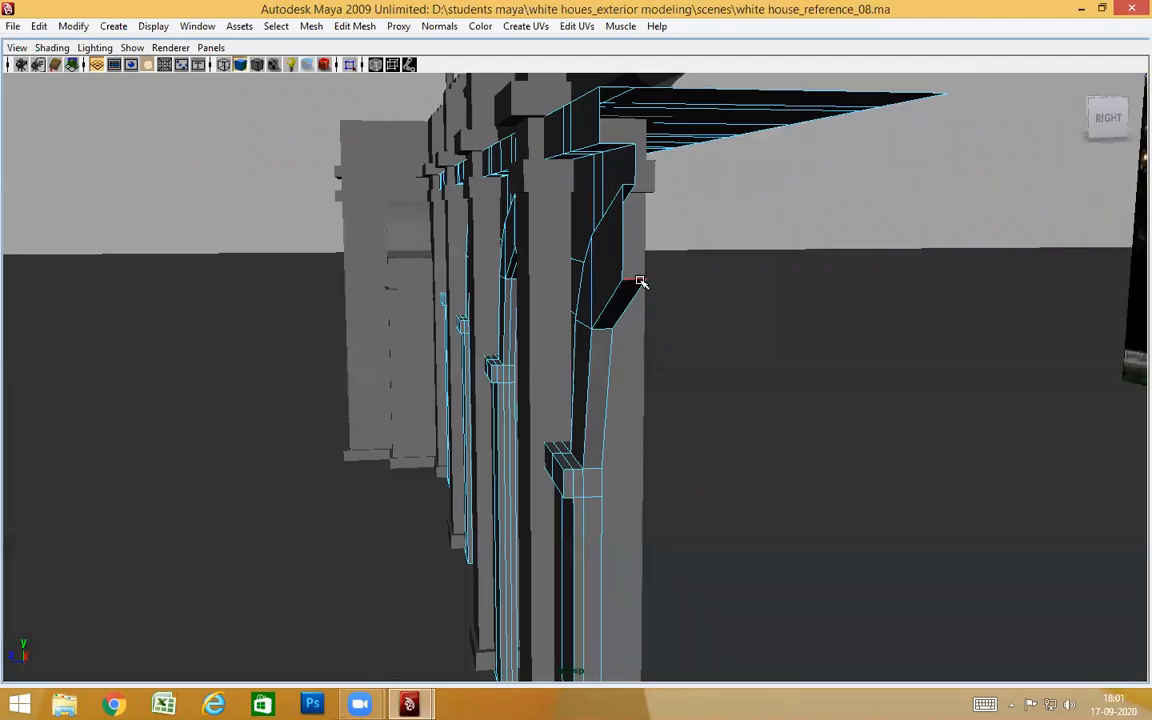
Select the strip of faces along the last arch's inner side and duplicate it with Duplicate Face
key("w")
right_click_drag(630, 368, 488, 410, "shift")
left_click_drag(617, 535, 667, 485, "alt")
right_click_drag(656, 381, 656, 437, "shift")
left_click_drag(684, 553, 694, 320, "alt")
left_click_drag(630, 303, 582, 240, "alt")
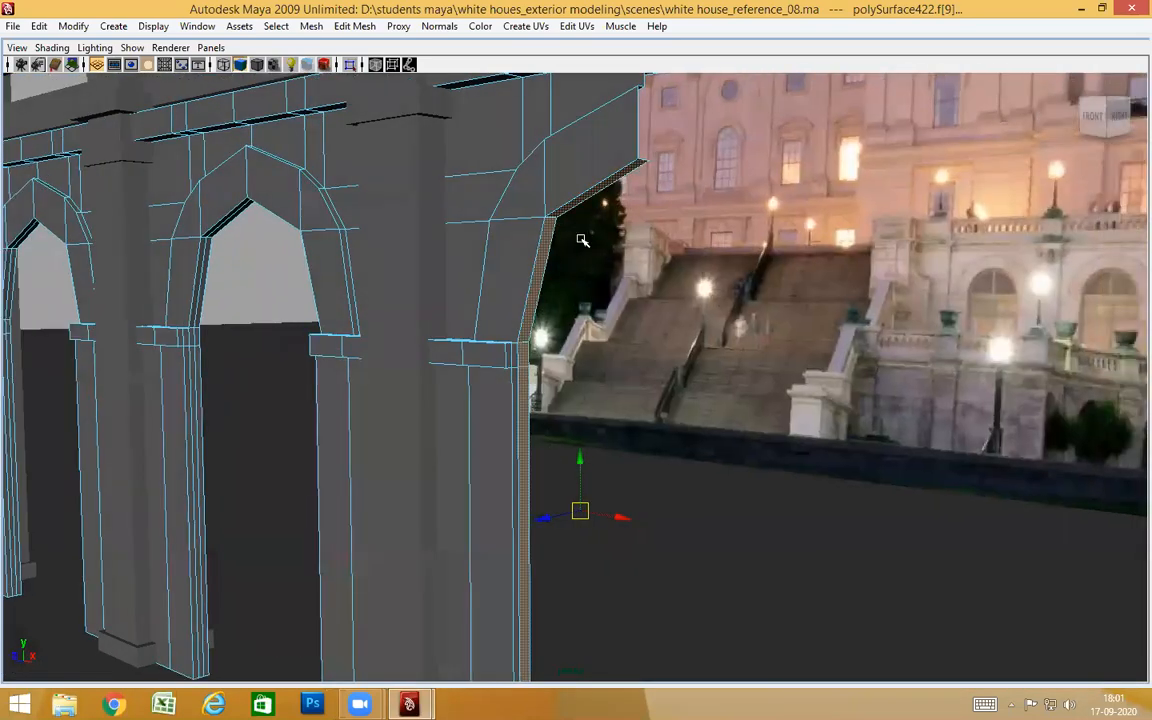
right_click(570, 228, "shift")
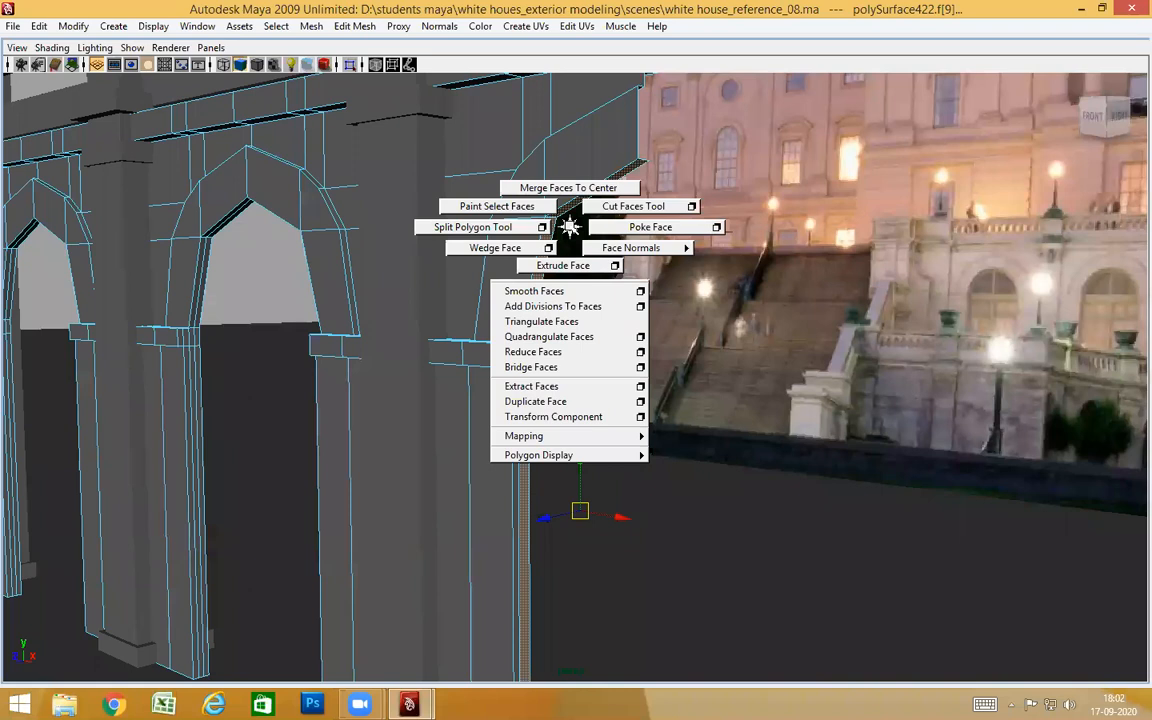
left_click(578, 402)
scroll(686, 423, "up", 3)
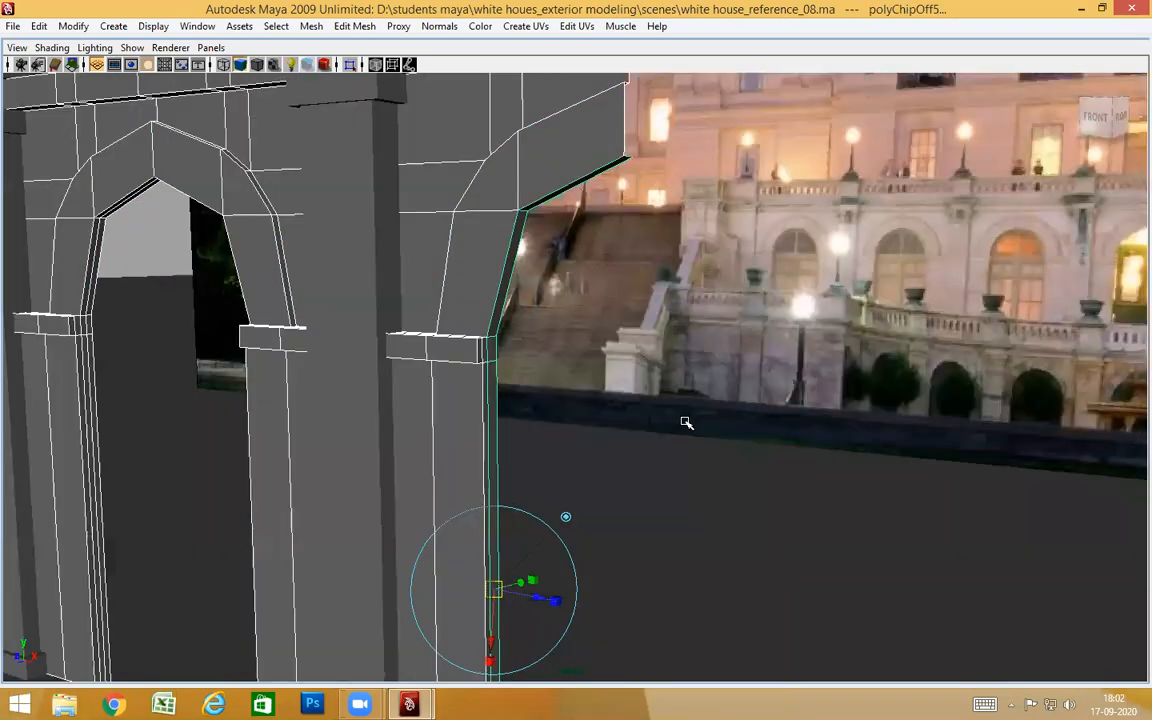
Select the duplicated strip on the last arch's inner side and center its pivot
left_click_drag(751, 365, 677, 447, "alt")
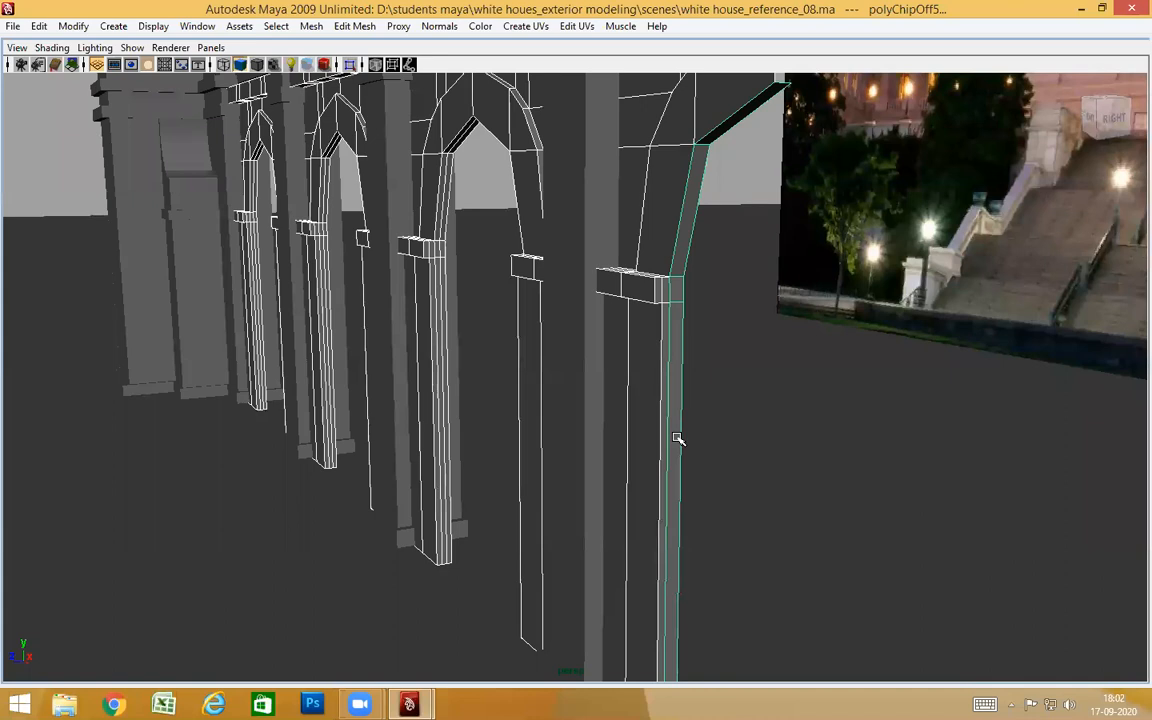
left_click_drag(685, 438, 717, 163, "alt")
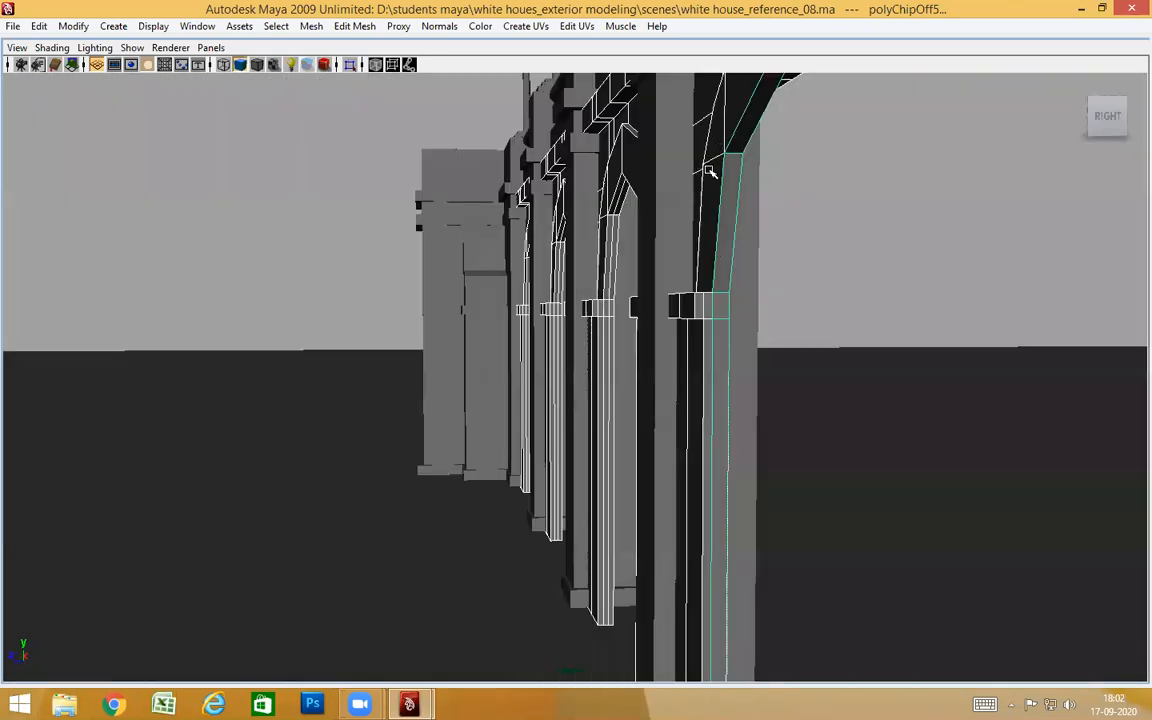
left_click_drag(716, 252, 719, 173, "alt")
left_click_drag(803, 301, 652, 173, "alt")
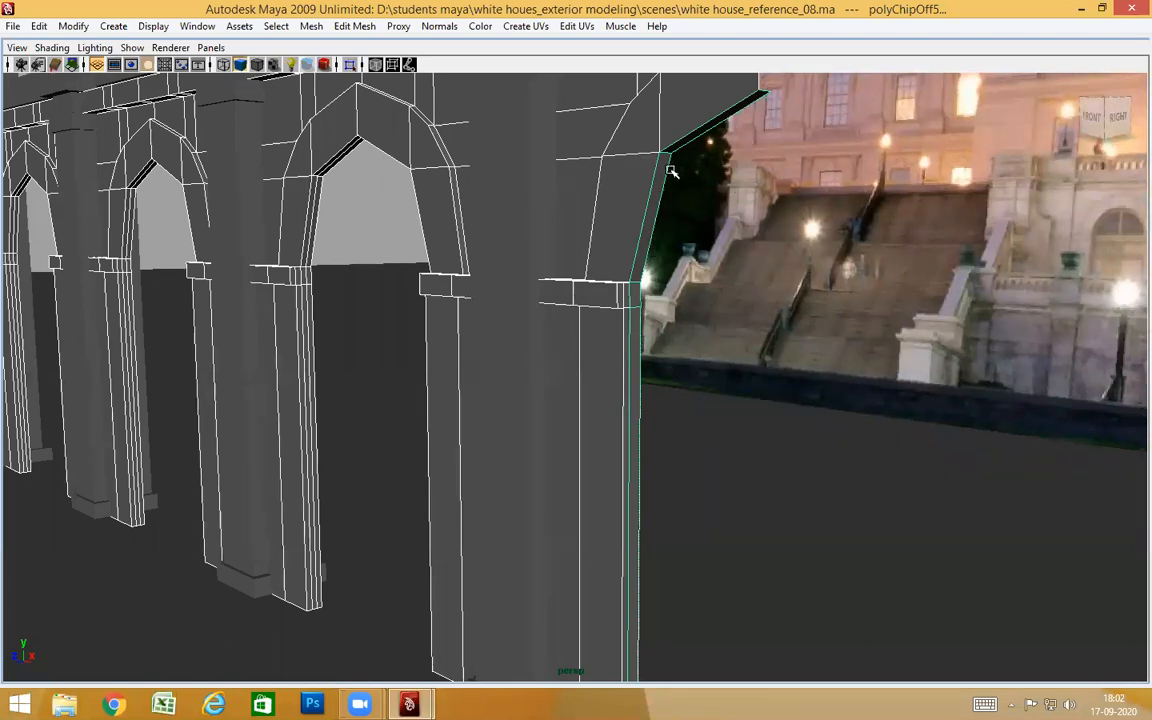
left_click_drag(701, 301, 592, 342, "alt")
left_click_drag(502, 328, 745, 365, "alt")
key("space")
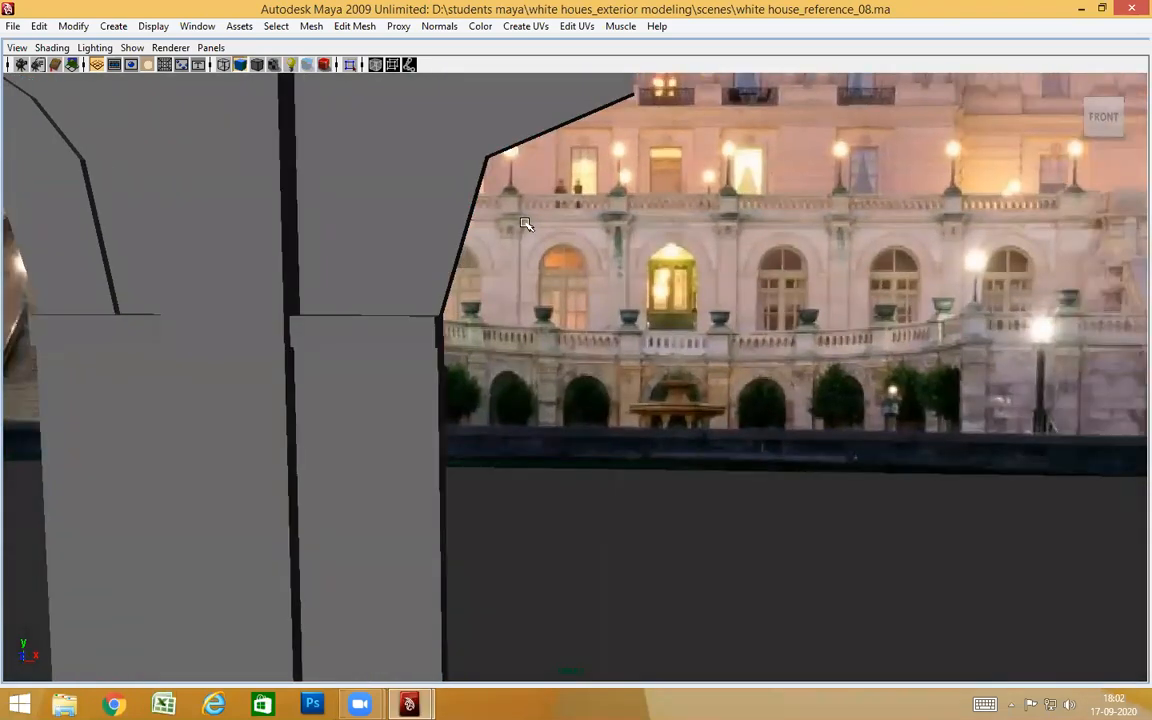
left_click(368, 190)
left_click_drag(527, 334, 180, 45, "alt")
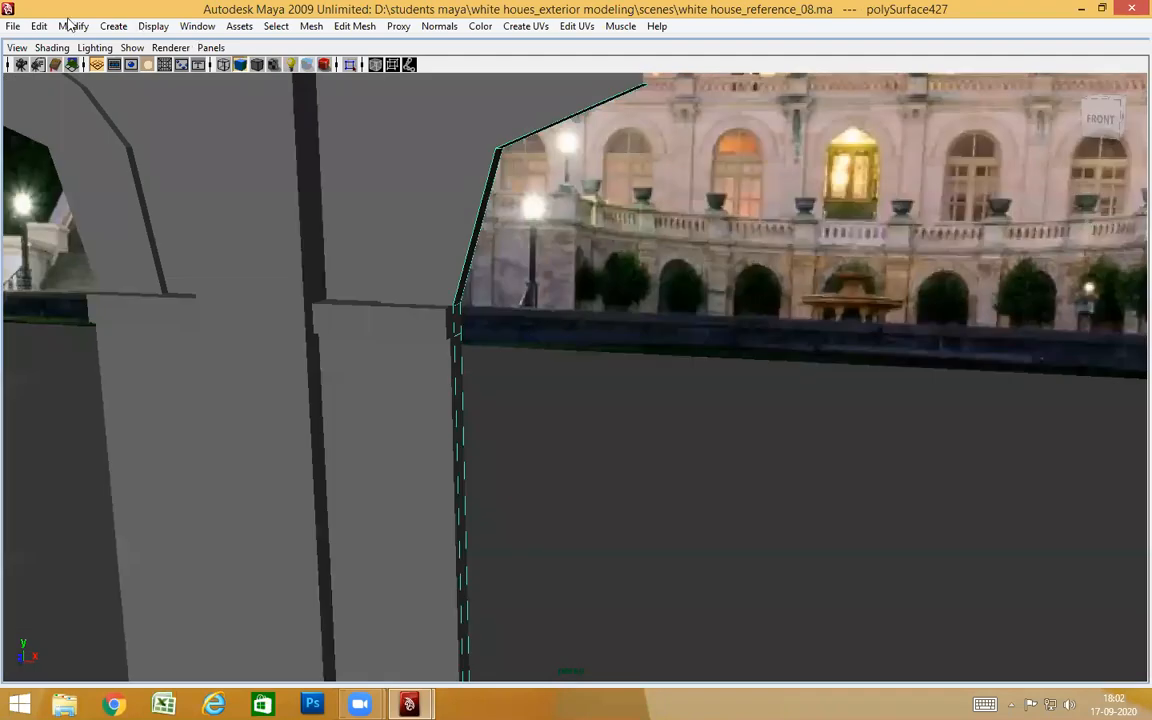
left_click(72, 26)
left_click(116, 193)
left_click_drag(400, 300, 539, 213, "alt")
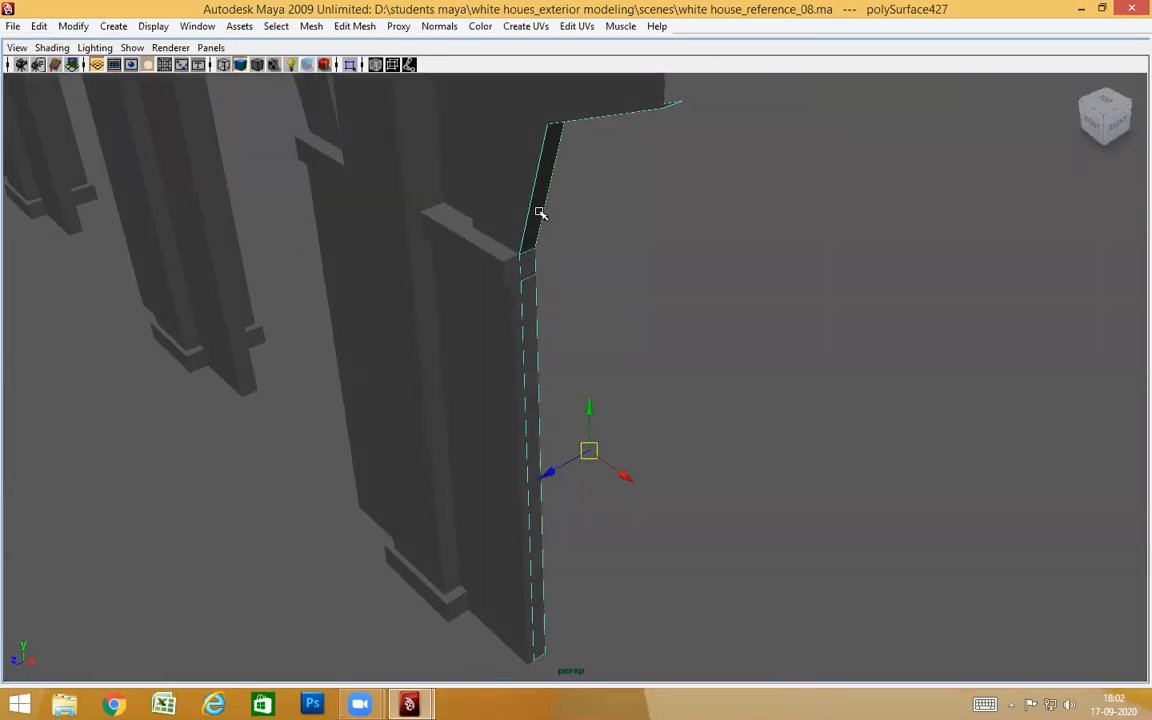
left_click_drag(635, 330, 514, 234, "alt")
Select the chain of edges along the duplicated strip's side and prepare it for moving
right_click(516, 235)
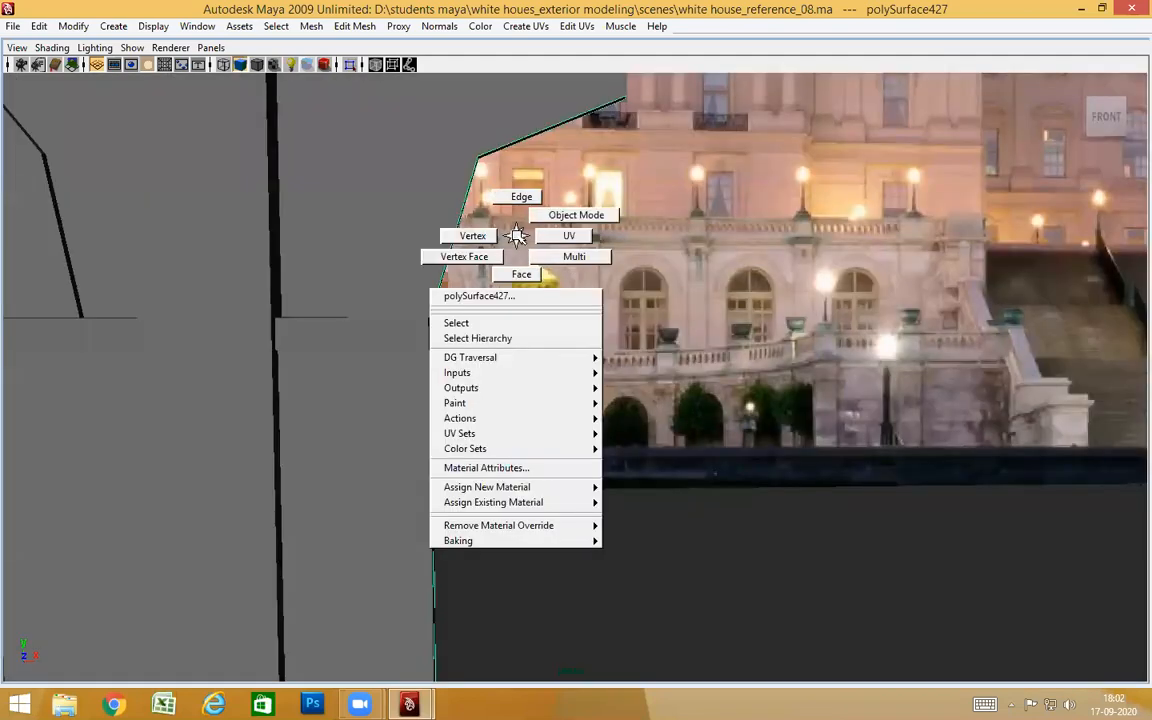
right_click_drag(516, 235, 516, 199)
left_click_drag(514, 200, 487, 209, "alt")
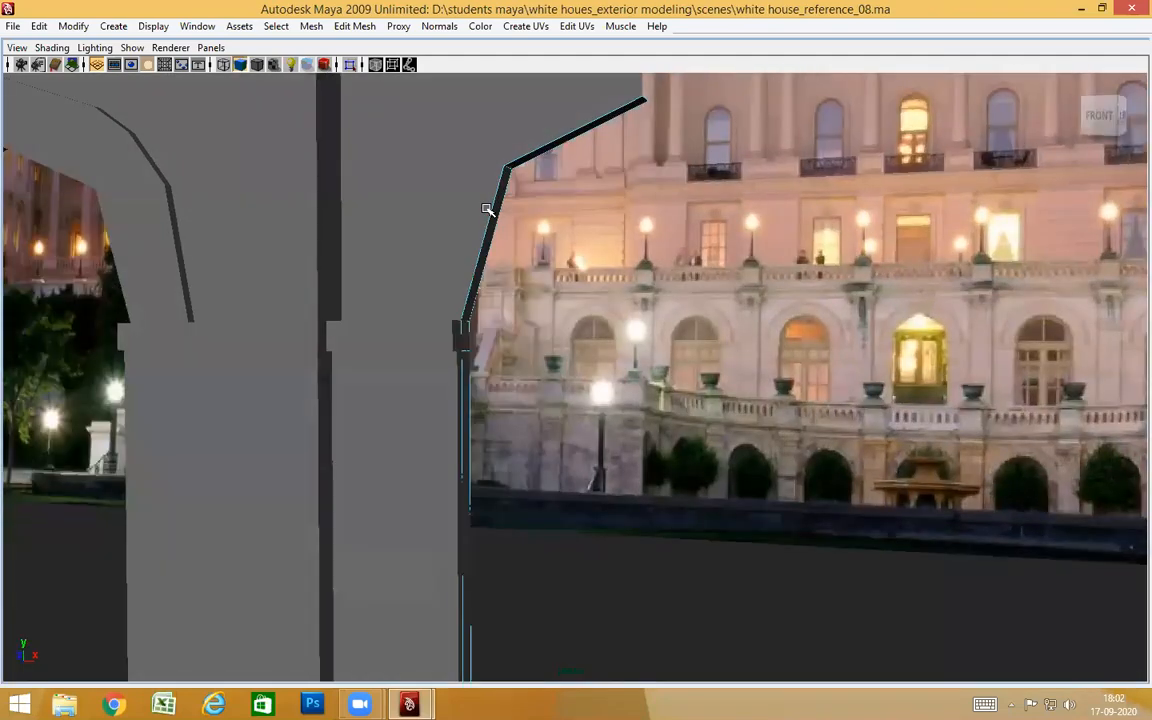
left_click(490, 214)
right_click_drag(530, 244, 611, 279, "shift")
left_click_drag(611, 279, 444, 255, "alt")
key("e")
key("w")
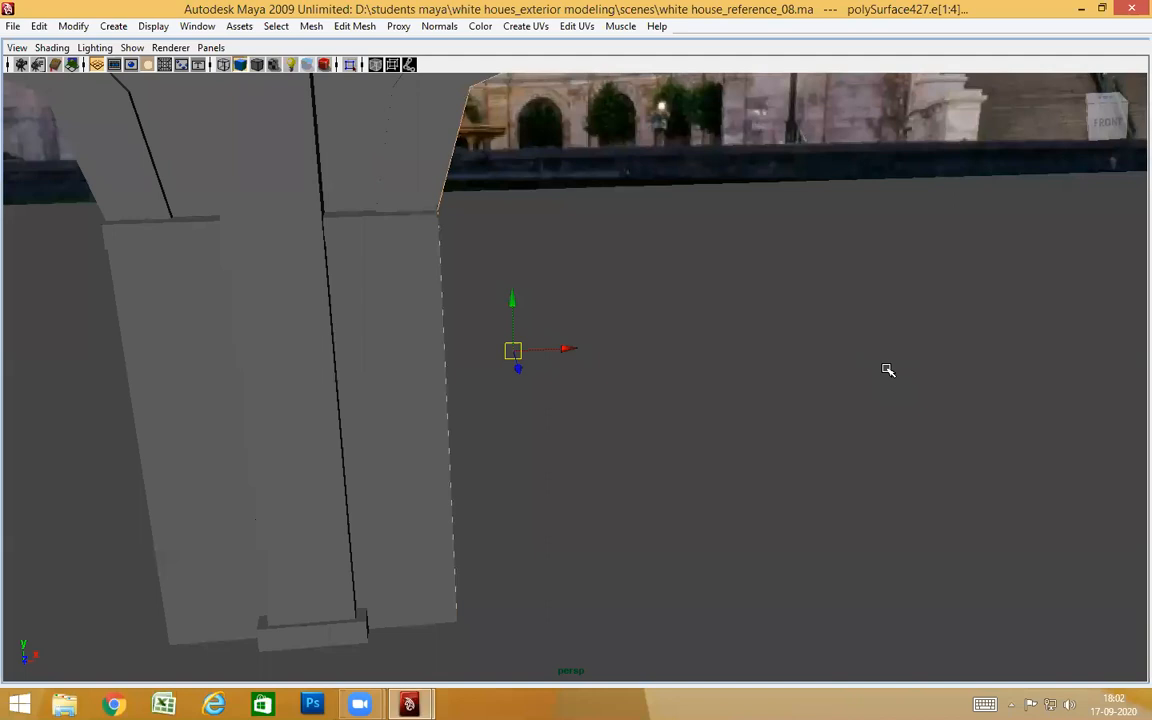
mouse_move(709, 370)
left_mouse_down("alt")
mouse_move(676, 360)
mouse_move(710, 364)
left_mouse_up("alt")
scroll(710, 364, "up", 2)
scroll(658, 383, "up", 1)
scroll(564, 237, "up", 3)
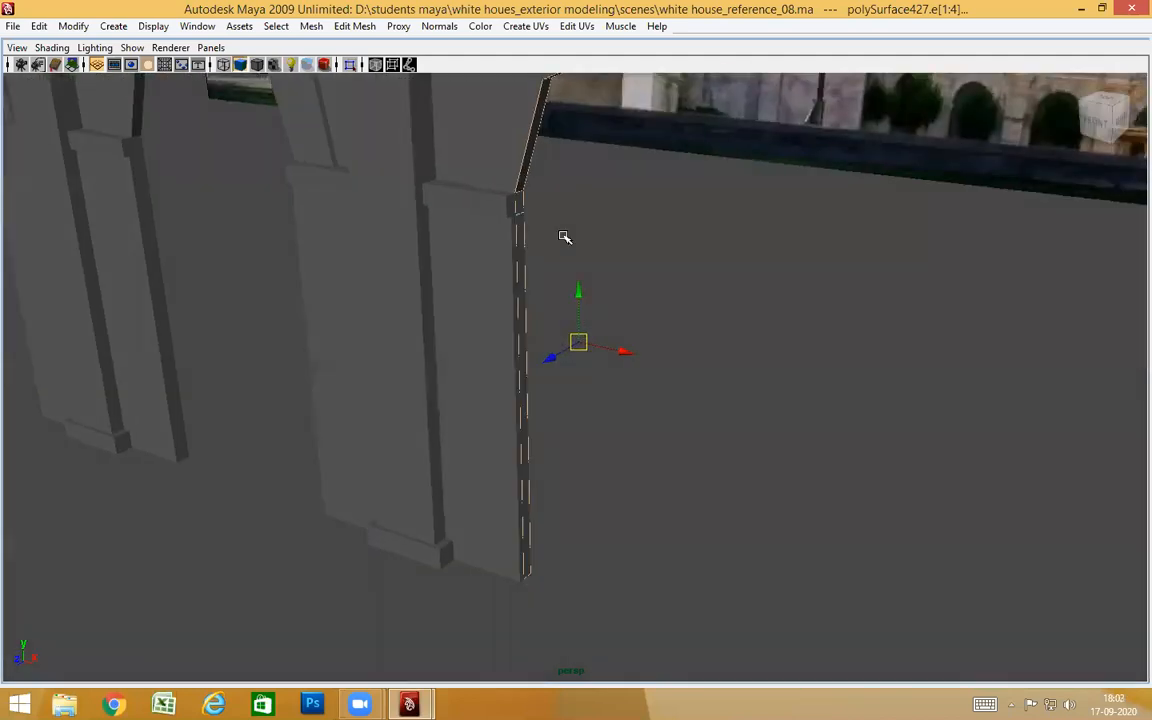
Extrude the single side edge of the strip's slanted segment with default settings and pull it sideways into the arch opening
left_click_drag(522, 180, 712, 278, "alt")
left_click(543, 237)
left_click(581, 152)
right_click(711, 281, "shift")
right_click_drag(714, 290, 760, 322, "shift")
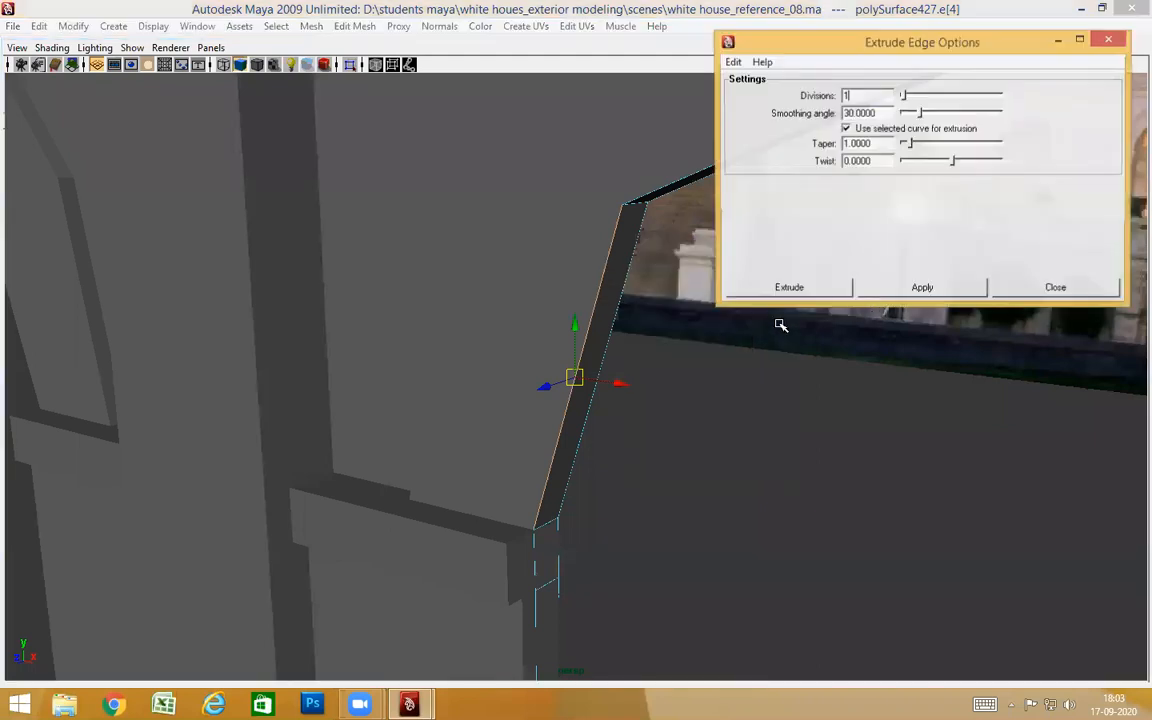
left_click(735, 63)
left_click(750, 100)
left_click(798, 287)
left_click_drag(743, 434, 714, 413, "alt")
key("w")
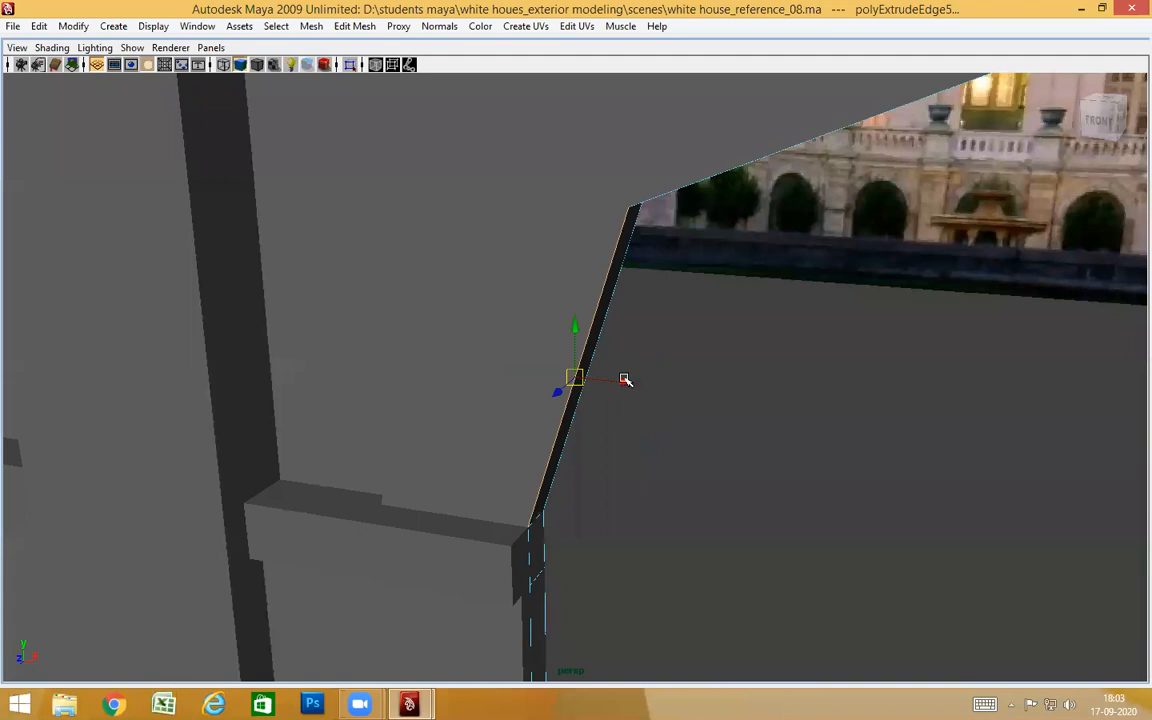
left_click_drag(624, 381, 625, 407)
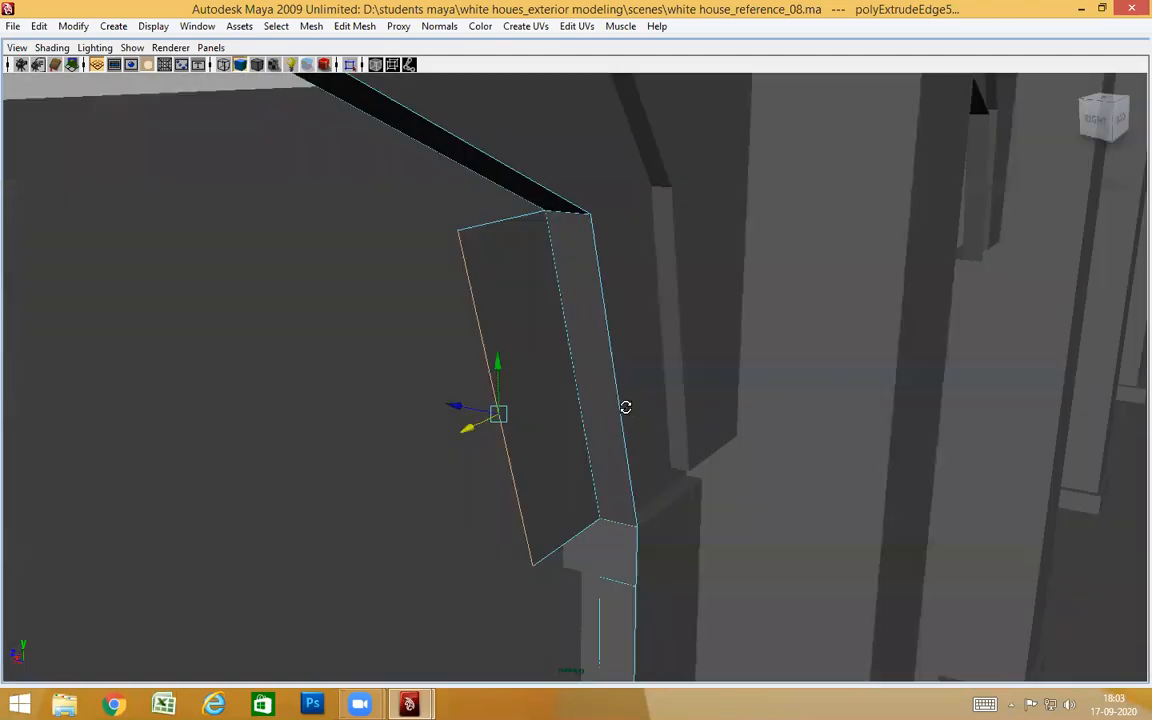
Check the extruded flap on the strip's slanted segment and undo the edge extrusion
left_click_drag(585, 264, 584, 217, "alt")
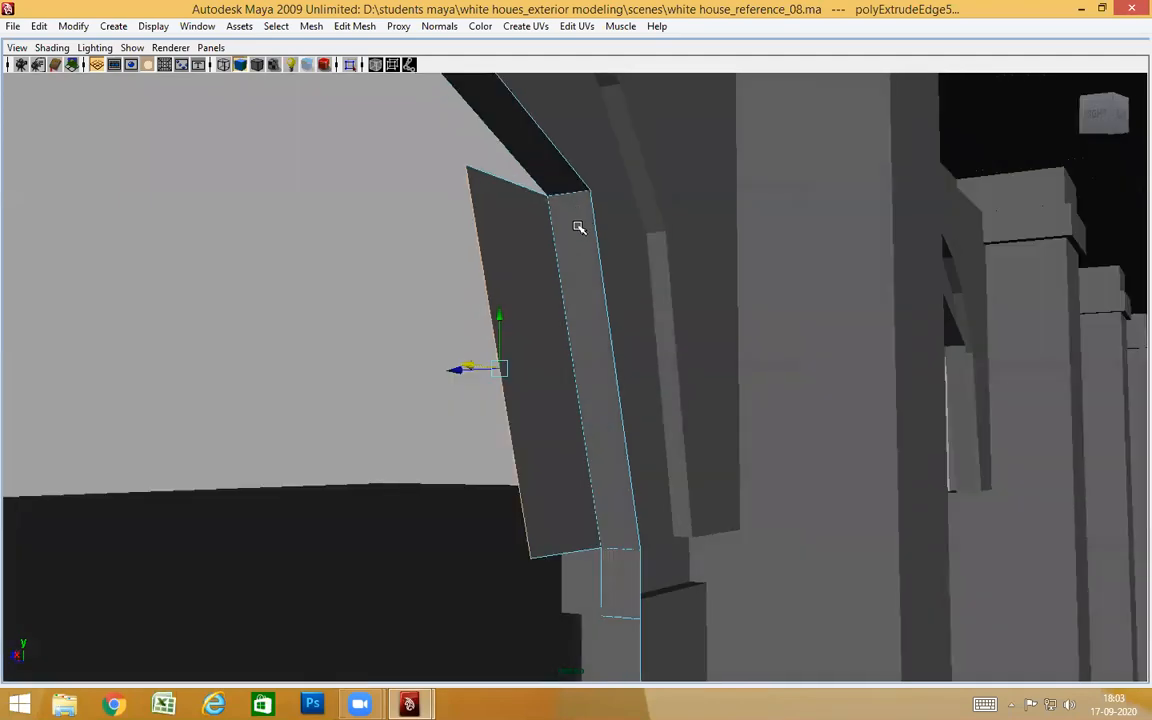
left_click_drag(584, 277, 574, 246, "alt")
left_click_drag(543, 347, 594, 309, "alt")
left_click_drag(621, 259, 603, 353, "alt")
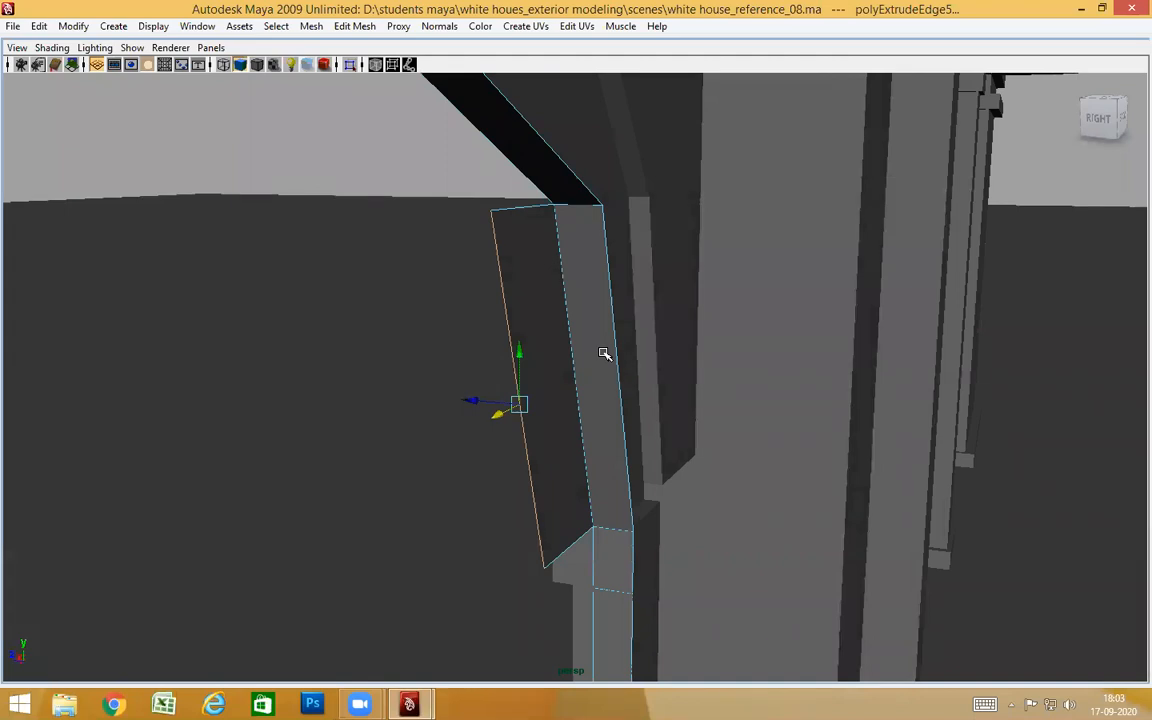
left_click_drag(657, 353, 484, 258, "alt")
left_click_drag(503, 307, 651, 313, "alt")
left_click_drag(667, 372, 587, 370, "alt")
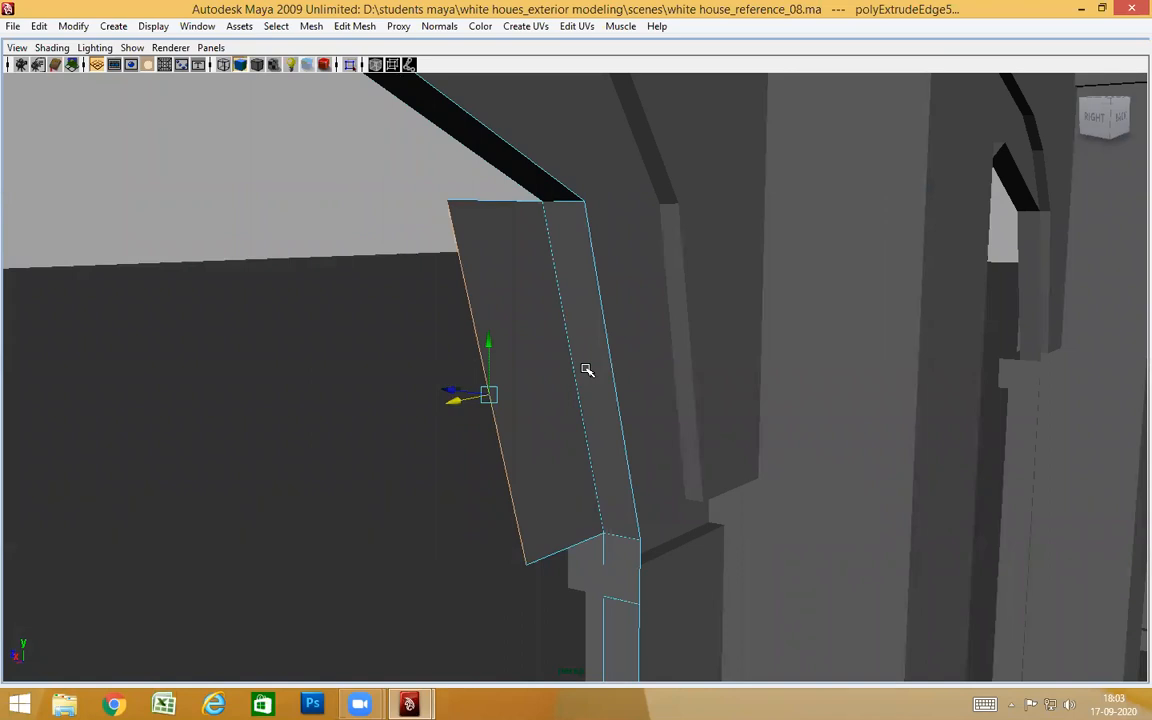
left_click_drag(574, 362, 742, 378, "alt")
key("ctrl+z")
key("ctrl+z")
left_click_drag(651, 411, 614, 415, "alt")
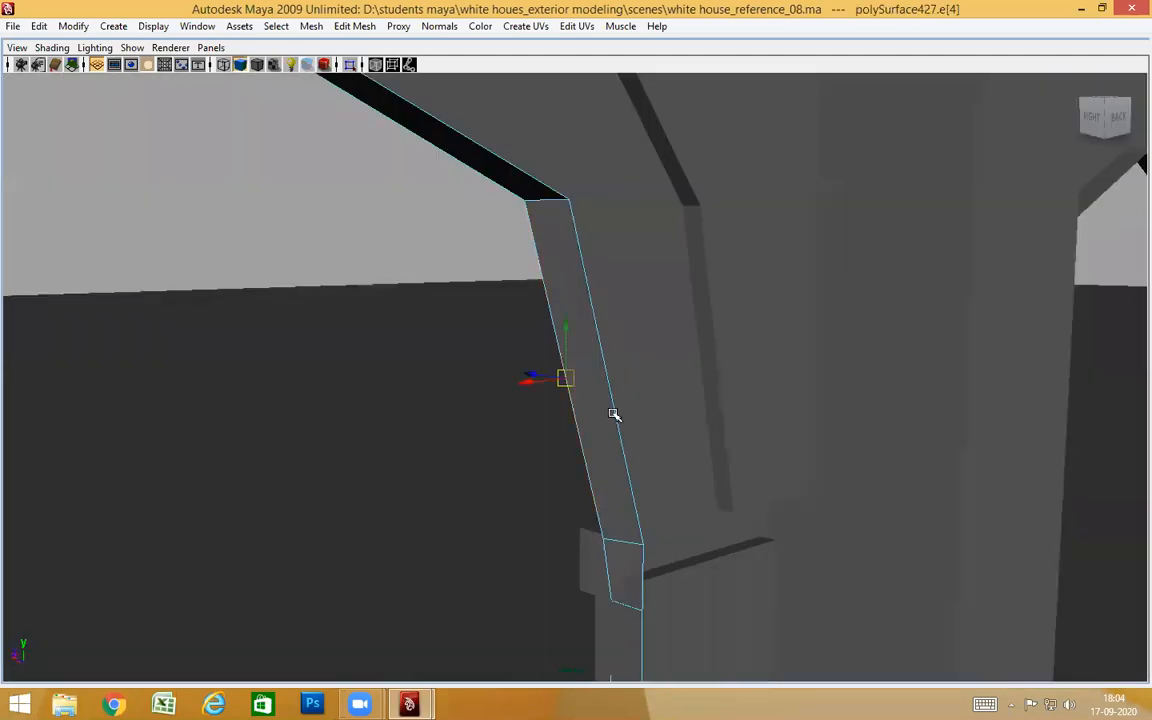
Leave component editing and select the duplicated strip as an object instead of the arcade
left_click_drag(748, 455, 643, 170, "alt")
right_click_drag(643, 170, 640, 203)
left_click(643, 175)
left_click_drag(620, 316, 797, 66, "alt")
key("F8")
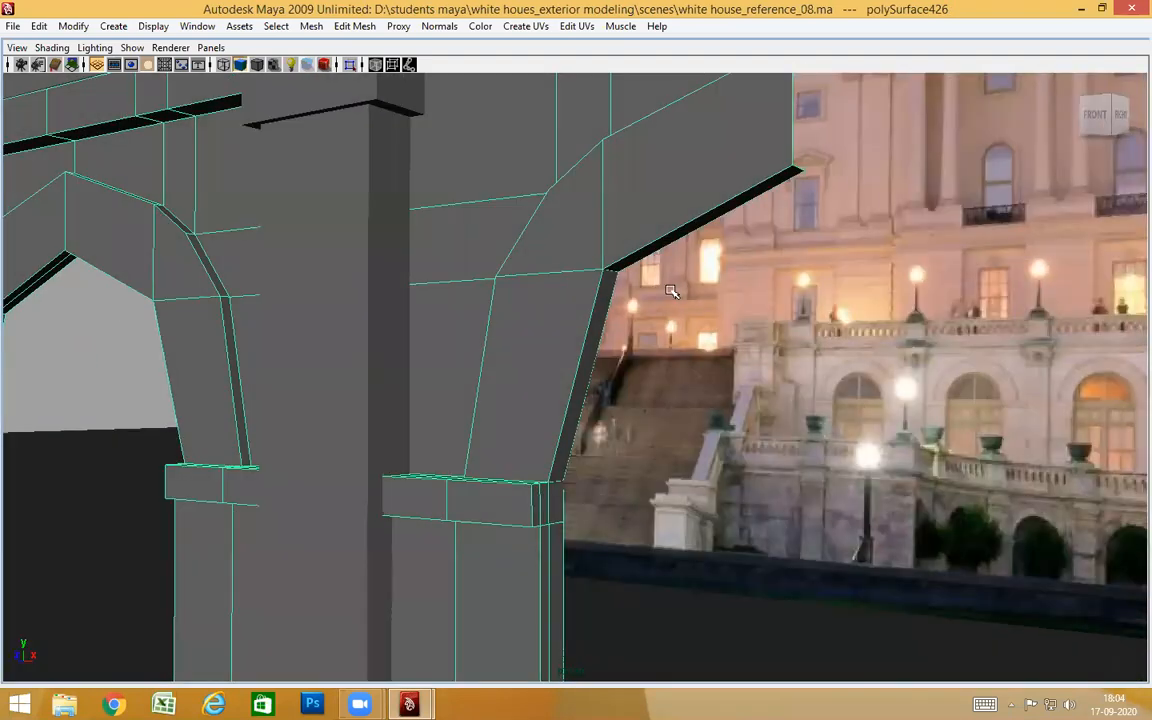
left_click(598, 270)
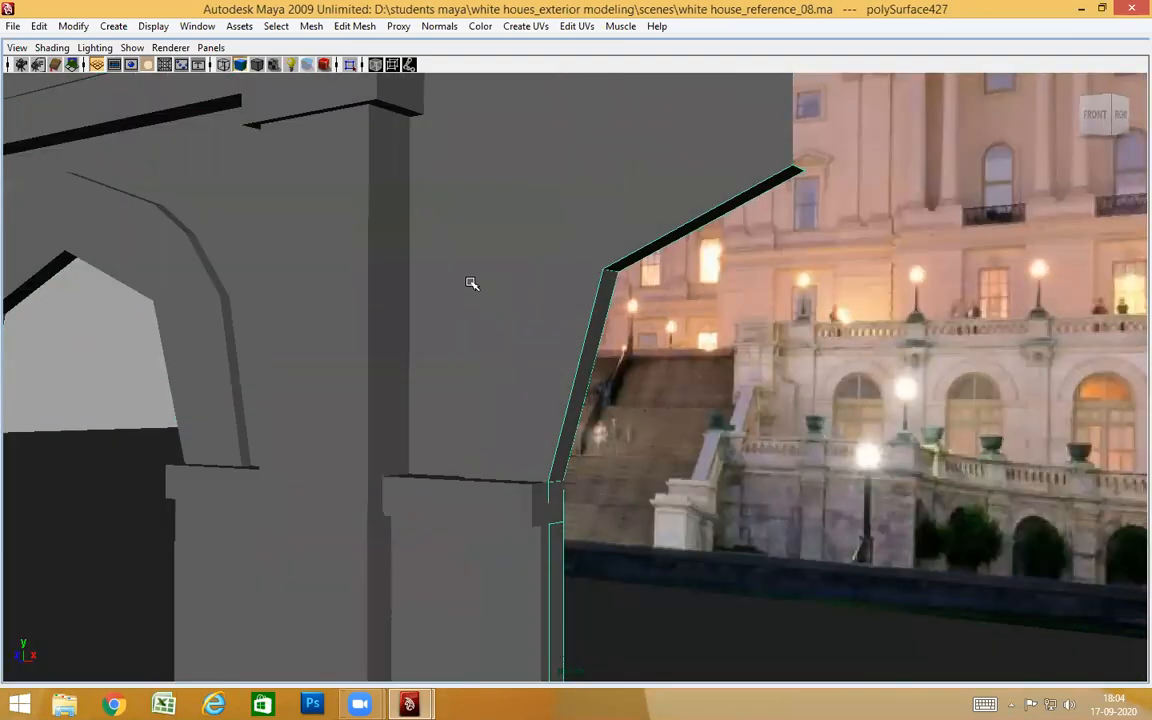
Select all four faces of the duplicated strip, from the arch slope down the pillar's inner side
left_click_drag(695, 301, 723, 300, "alt")
right_click_drag(777, 284, 771, 319)
left_click_drag(771, 319, 712, 200, "alt")
left_click(690, 207)
left_click(565, 460, "shift")
left_click(560, 503, "shift")
left_click_drag(605, 543, 561, 409, "alt")
left_click(571, 412, "shift")
left_click_drag(684, 494, 650, 413, "alt")
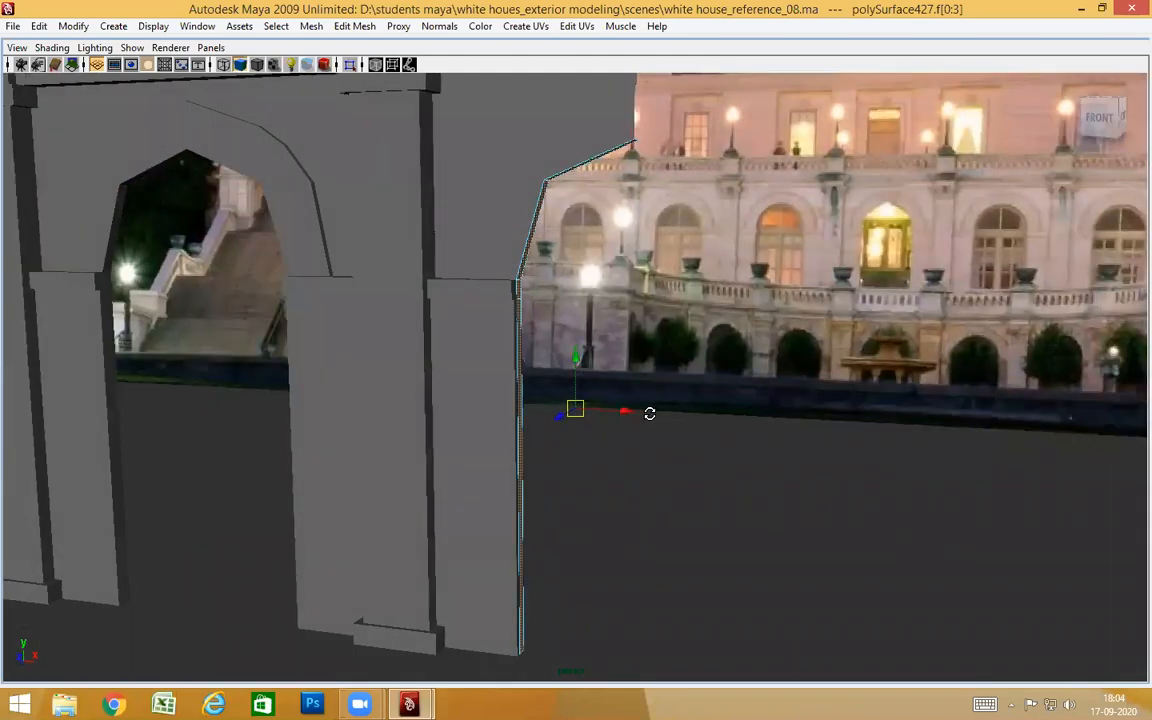
Extrude the strip's selected faces with default settings and pull them outward into the arch opening to give it thickness
right_click_drag(650, 316, 694, 353, "shift")
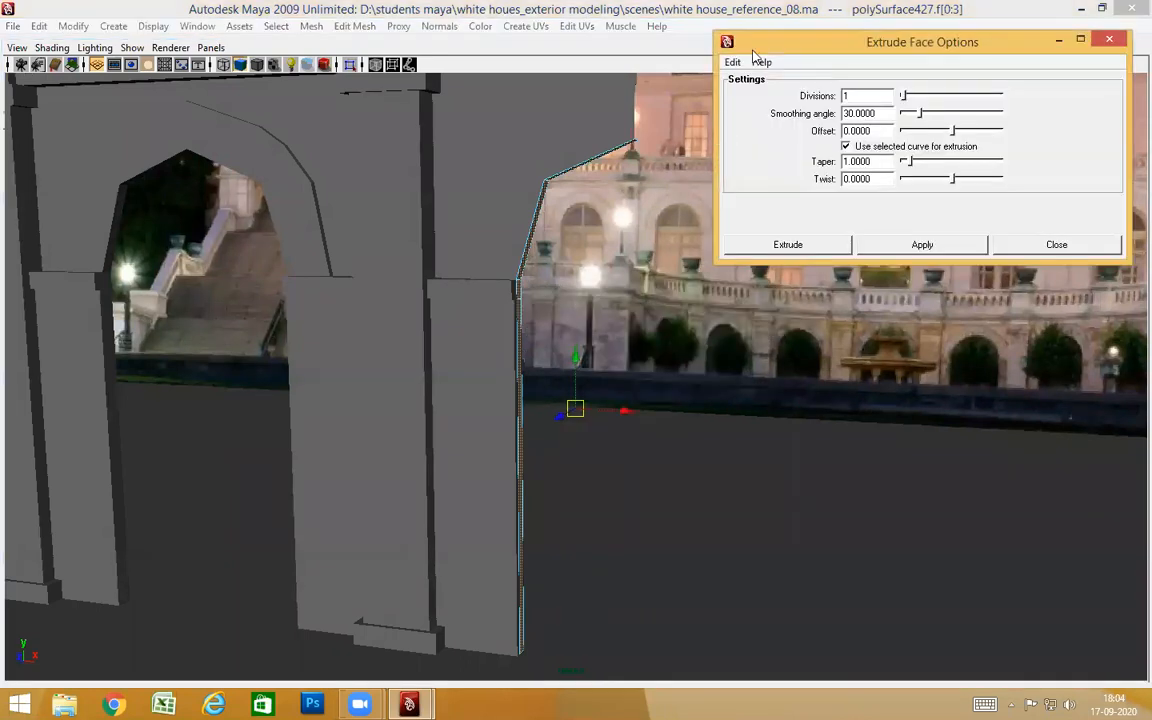
left_click(734, 63)
left_click(768, 98)
left_click(783, 247)
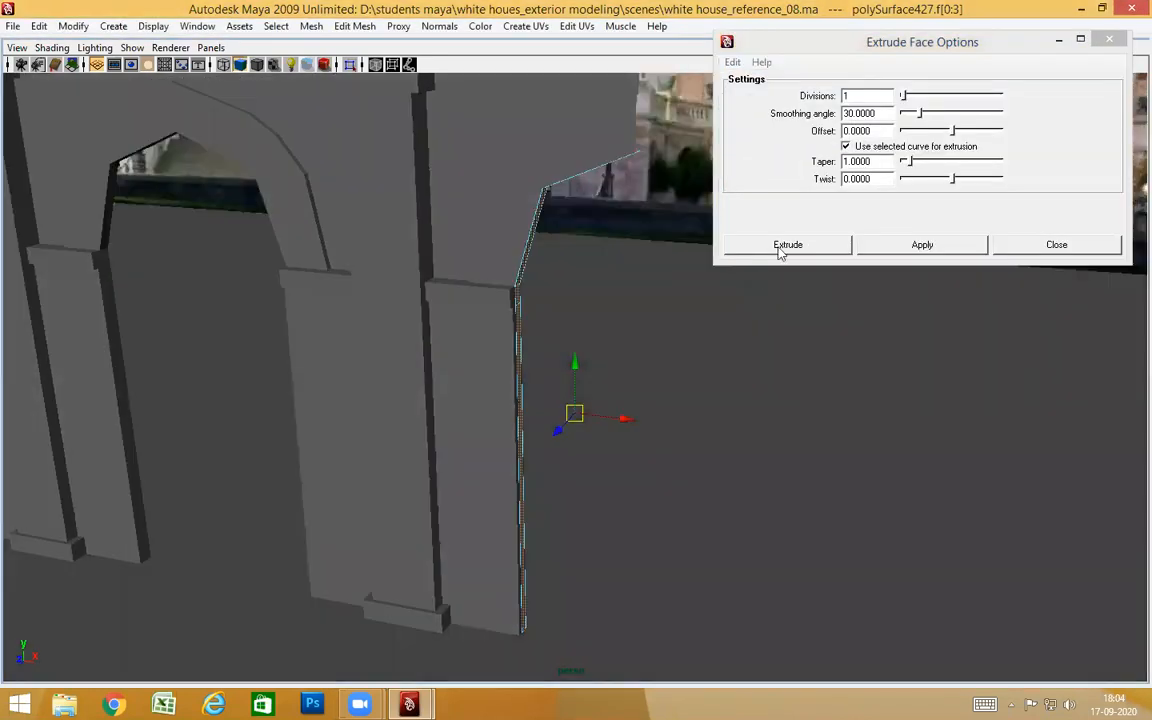
left_click_drag(648, 438, 617, 488, "alt")
left_click_drag(702, 327, 713, 338, "alt")
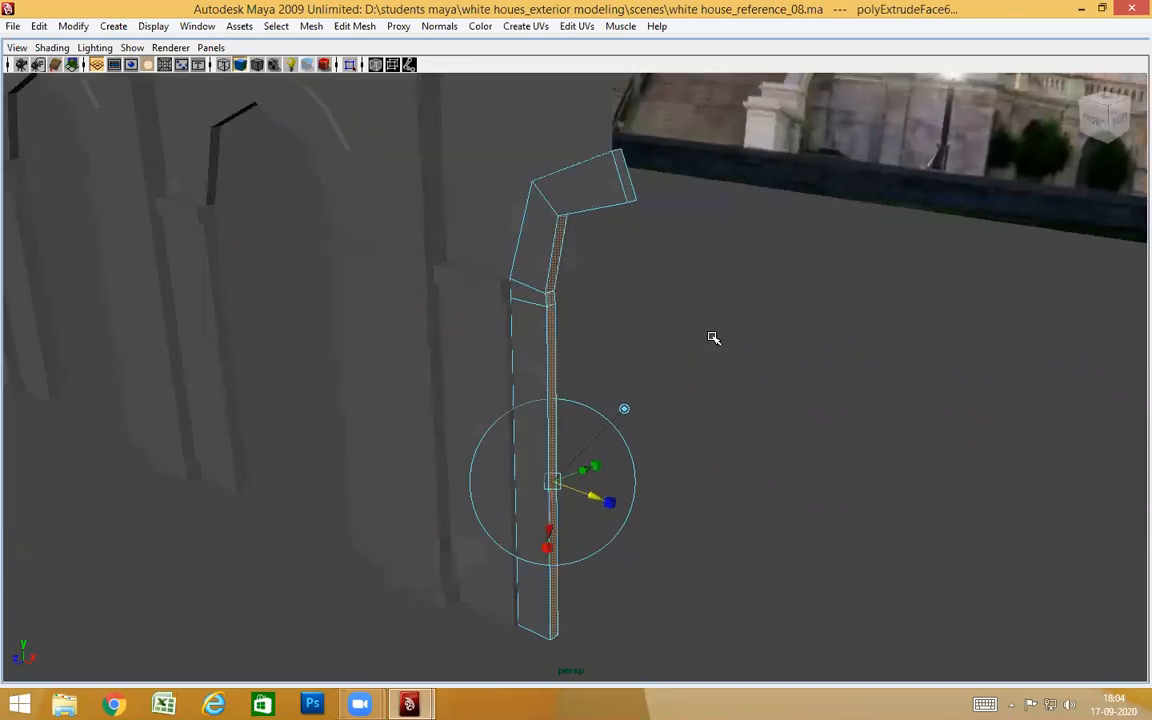
Examine the thickened strip's side, end and inner faces from several angles against the arcade
scroll(700, 338, "up", 2)
middle_click_drag(560, 288, 586, 386, "alt")
left_click_drag(586, 386, 580, 243, "alt")
scroll(640, 372, "up", 2)
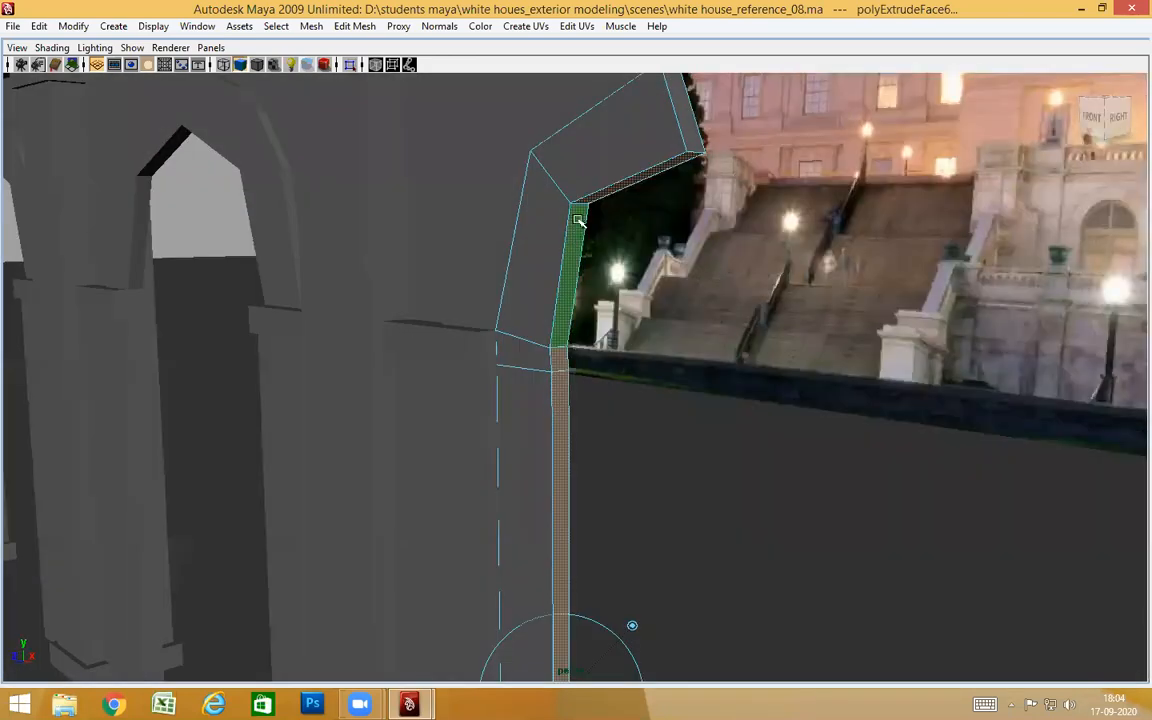
left_click_drag(639, 291, 590, 210, "alt")
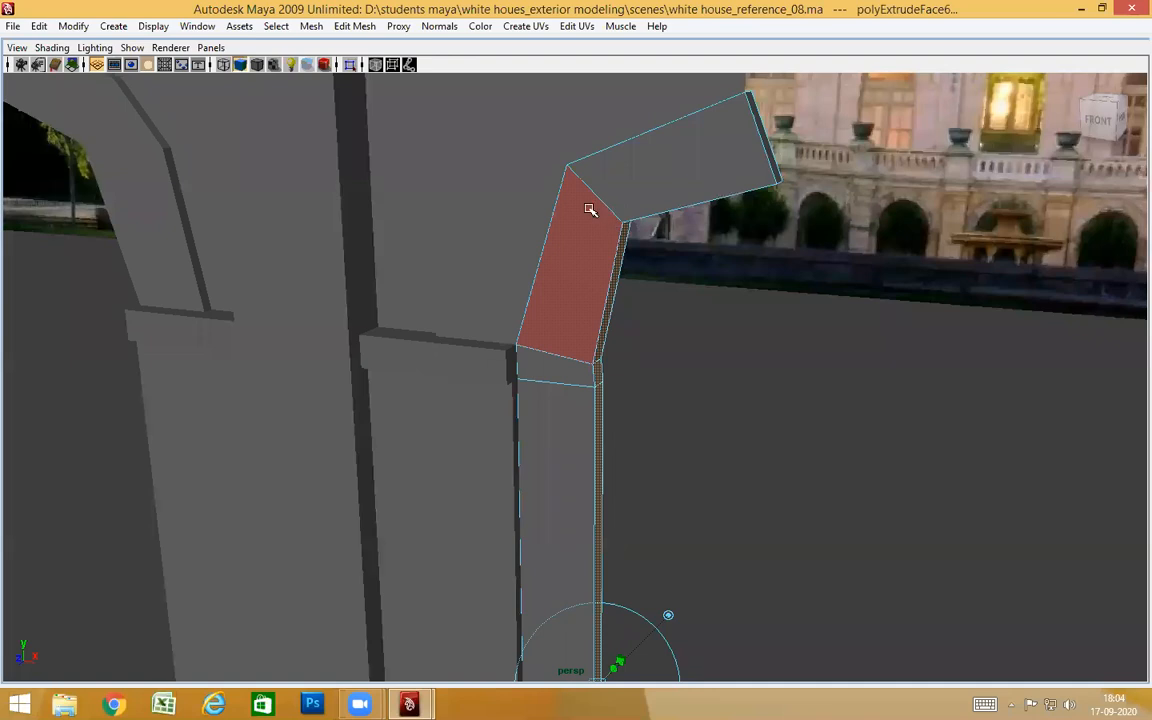
left_click_drag(705, 298, 649, 174, "alt")
left_click_drag(692, 306, 806, 314, "alt")
left_click(610, 286)
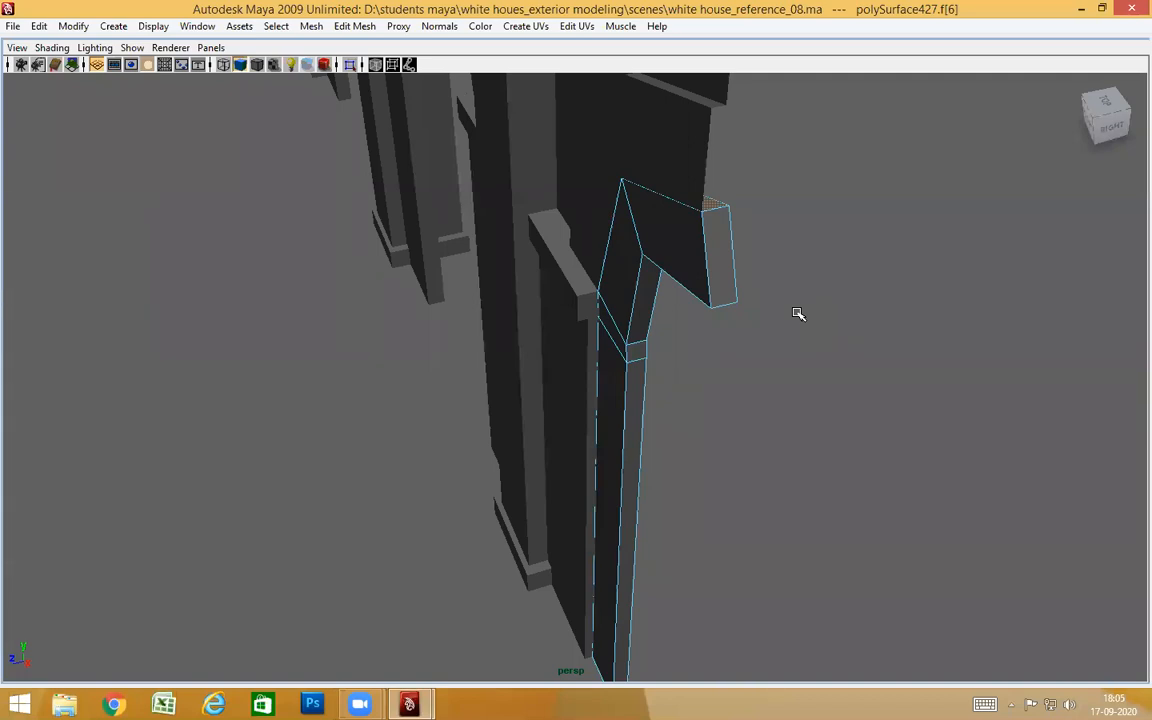
left_click_drag(721, 316, 820, 199, "alt")
left_click(807, 357)
left_click_drag(862, 315, 890, 388, "alt")
left_click(647, 315)
mouse_move(614, 406)
left_mouse_down("alt")
mouse_move(674, 443)
mouse_move(684, 355)
mouse_move(815, 342)
mouse_move(620, 345)
mouse_move(627, 397)
mouse_move(689, 339)
mouse_move(628, 386)
left_mouse_up("alt")
left_click_drag(747, 196, 768, 222, "alt")
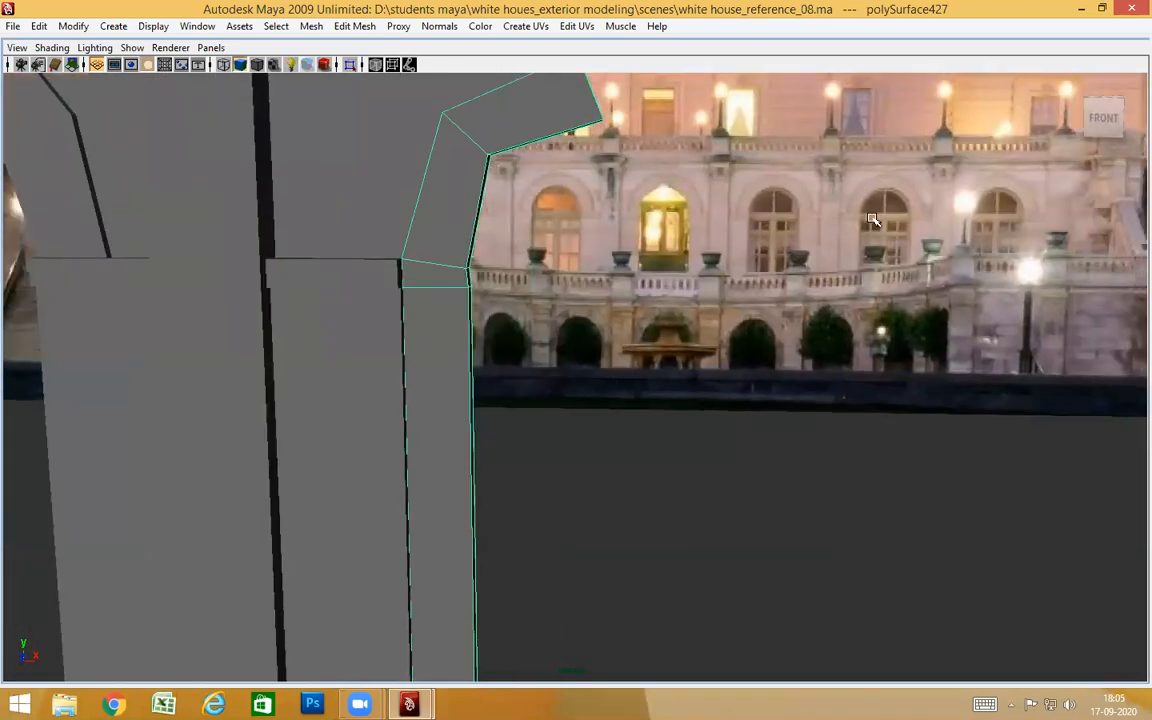
Level the strip's outer vertices below the slanted segment with the top corner of the pillar's capital
left_click_drag(613, 322, 529, 221, "alt")
right_click_drag(528, 220, 479, 221)
left_click_drag(568, 252, 624, 263, "alt")
left_click_drag(547, 283, 546, 283)
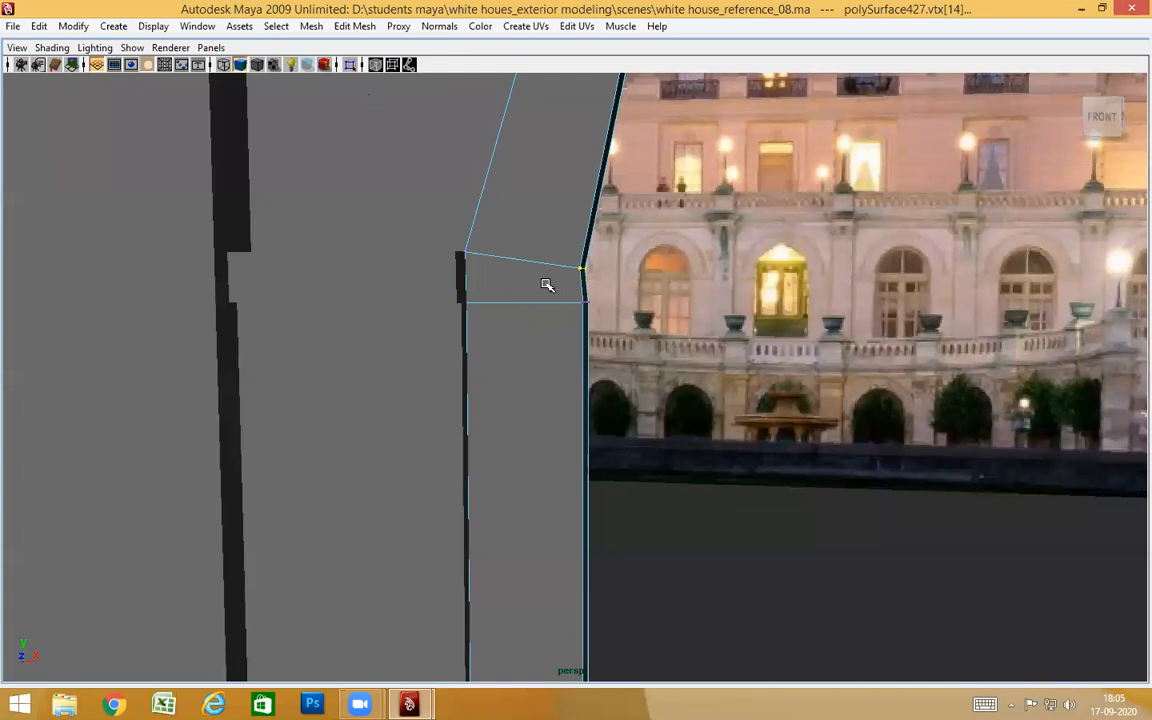
left_click(618, 255)
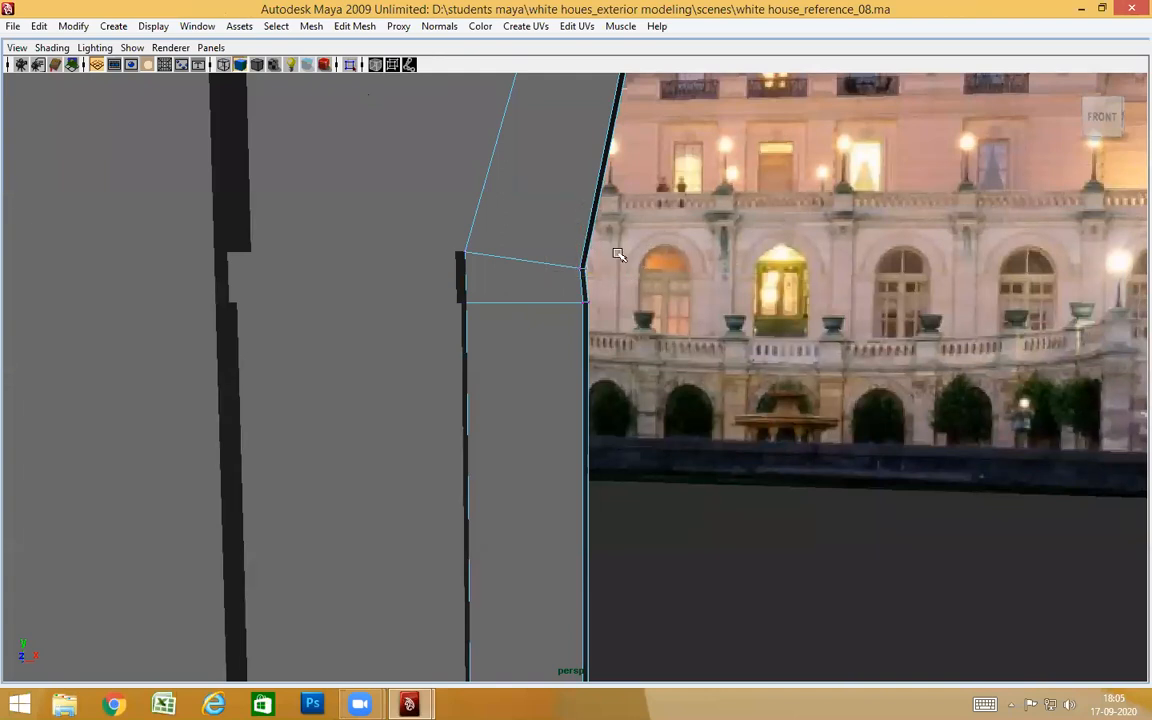
left_click_drag(592, 276, 591, 274)
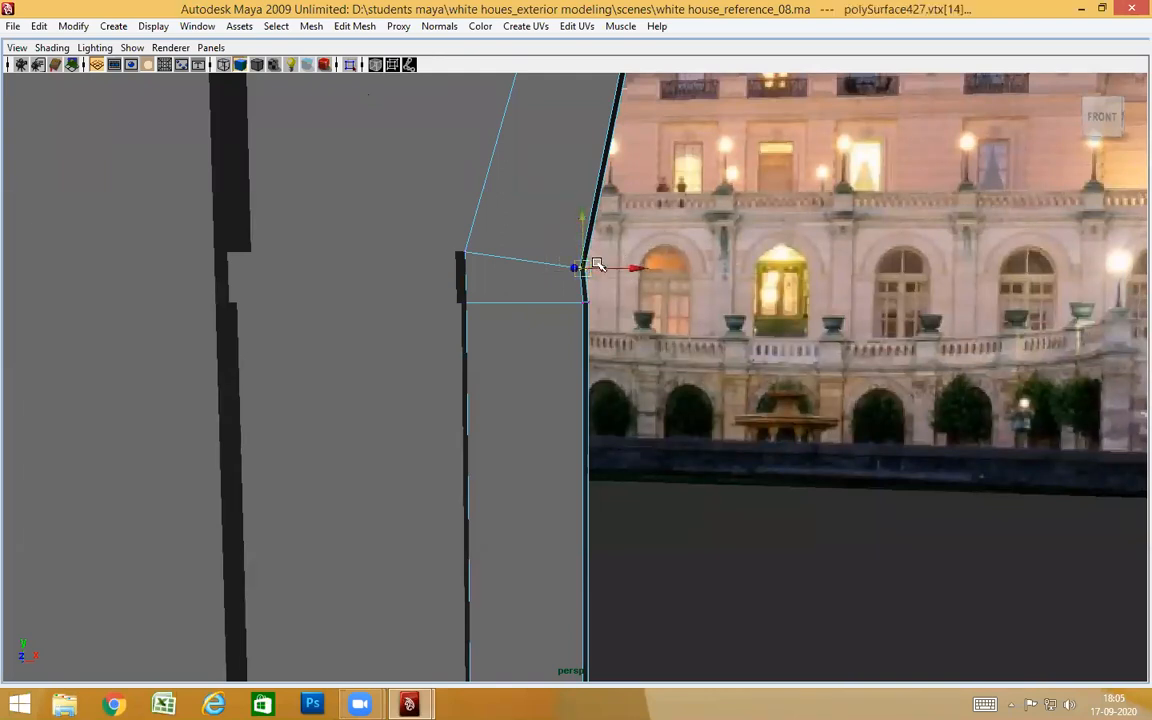
middle_click(465, 248)
Align the strip's lower outer capital vertices horizontally with the capital's bottom corner
left_click_drag(537, 347, 535, 345)
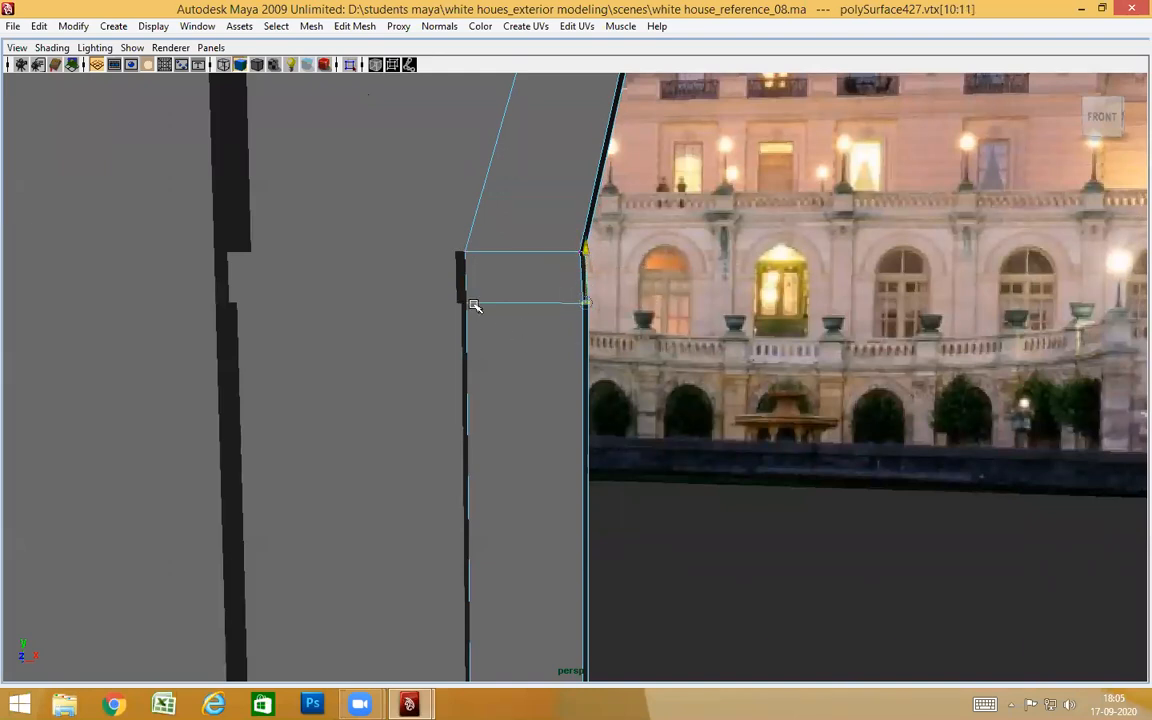
scroll(582, 360, "up", 3)
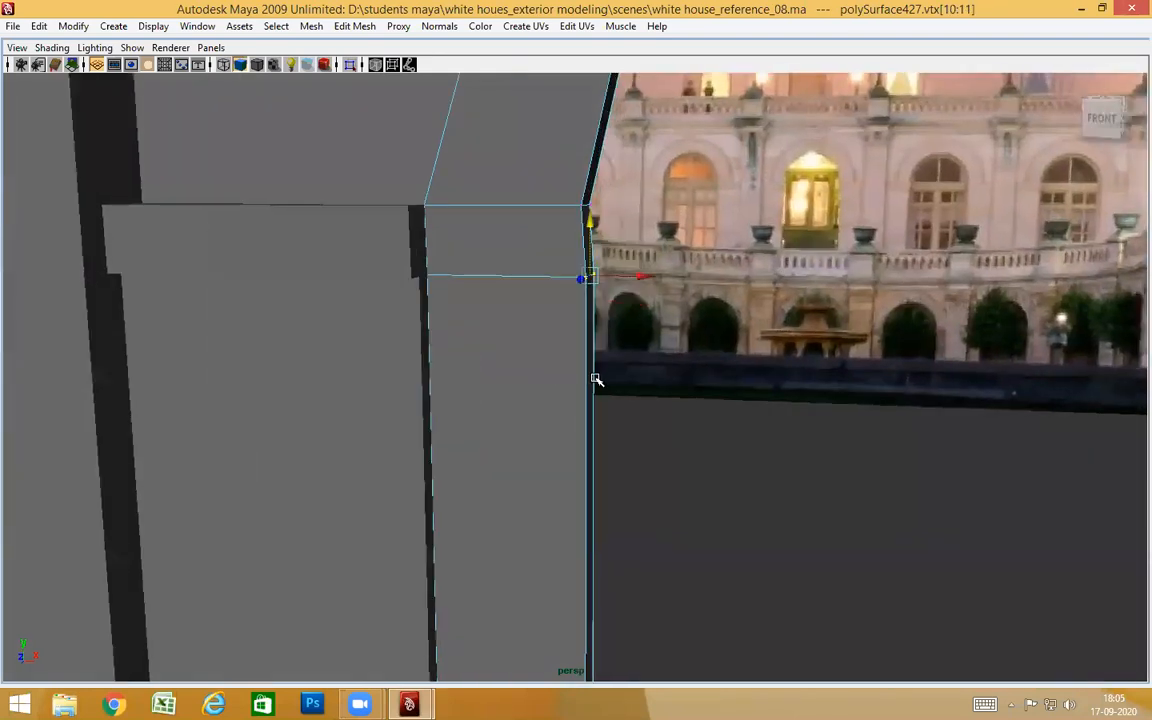
scroll(596, 380, "up", 4)
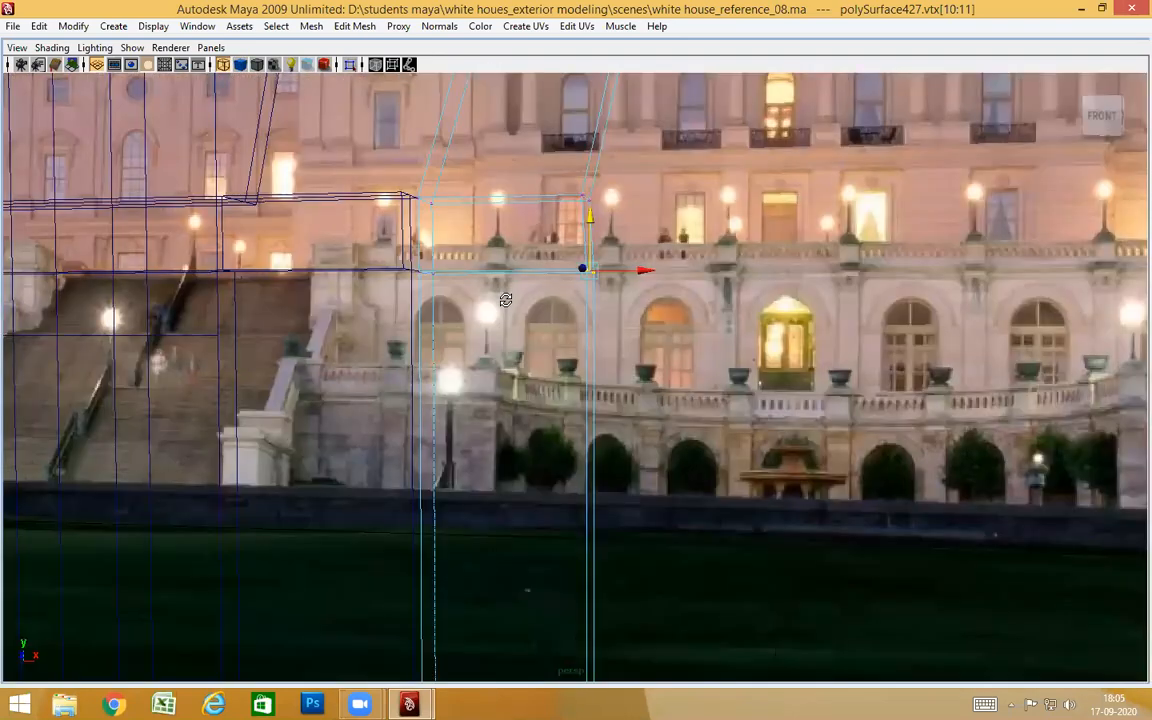
left_click_drag(505, 300, 567, 258, "alt")
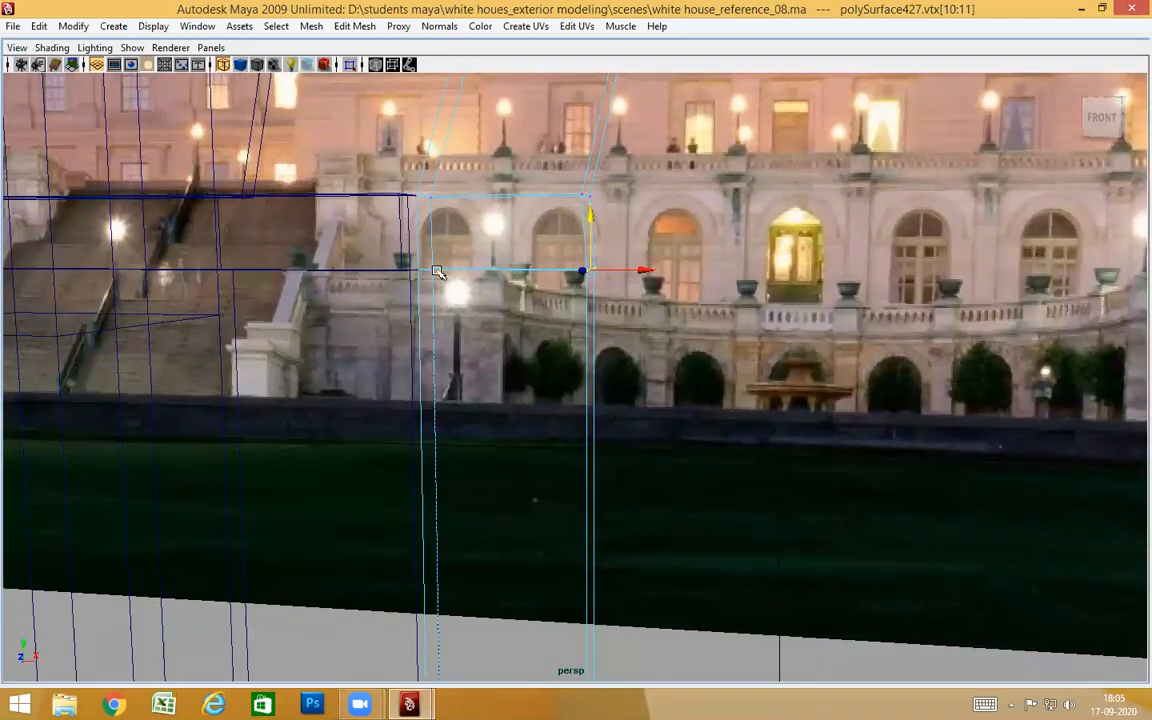
left_click_drag(558, 314, 648, 313, "alt")
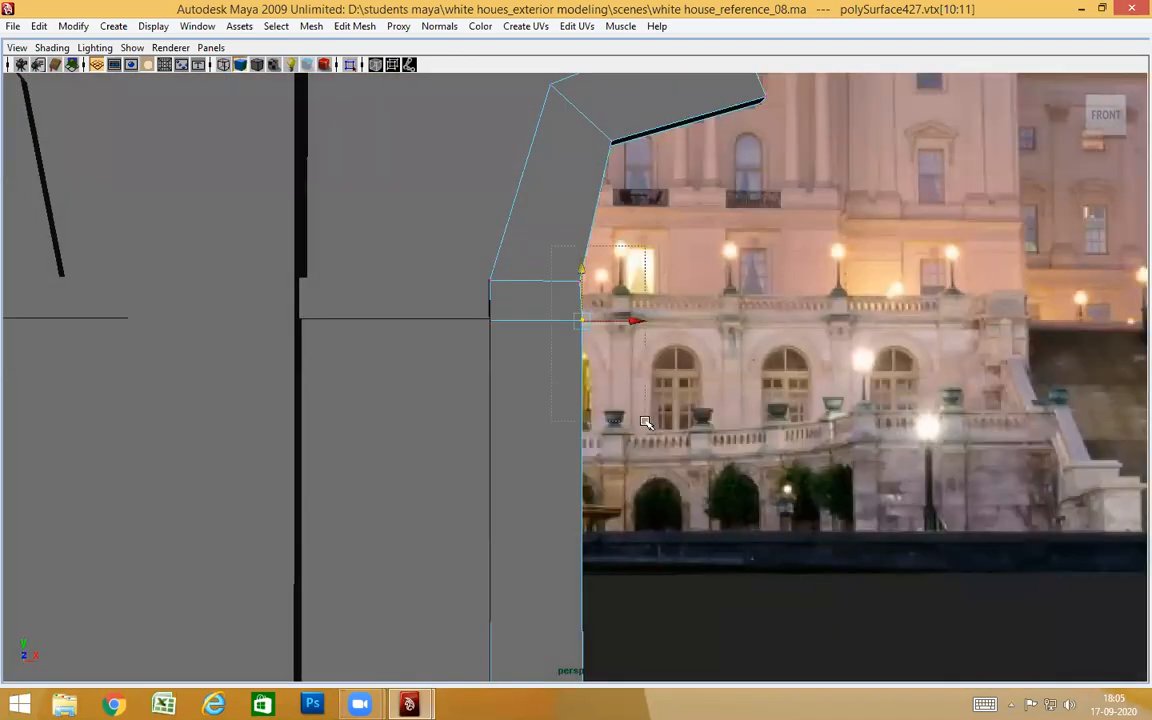
Straighten the strip's four outer capital vertices along X and line them up with the pillar's inner vertical edge
scroll(650, 330, "down", 5)
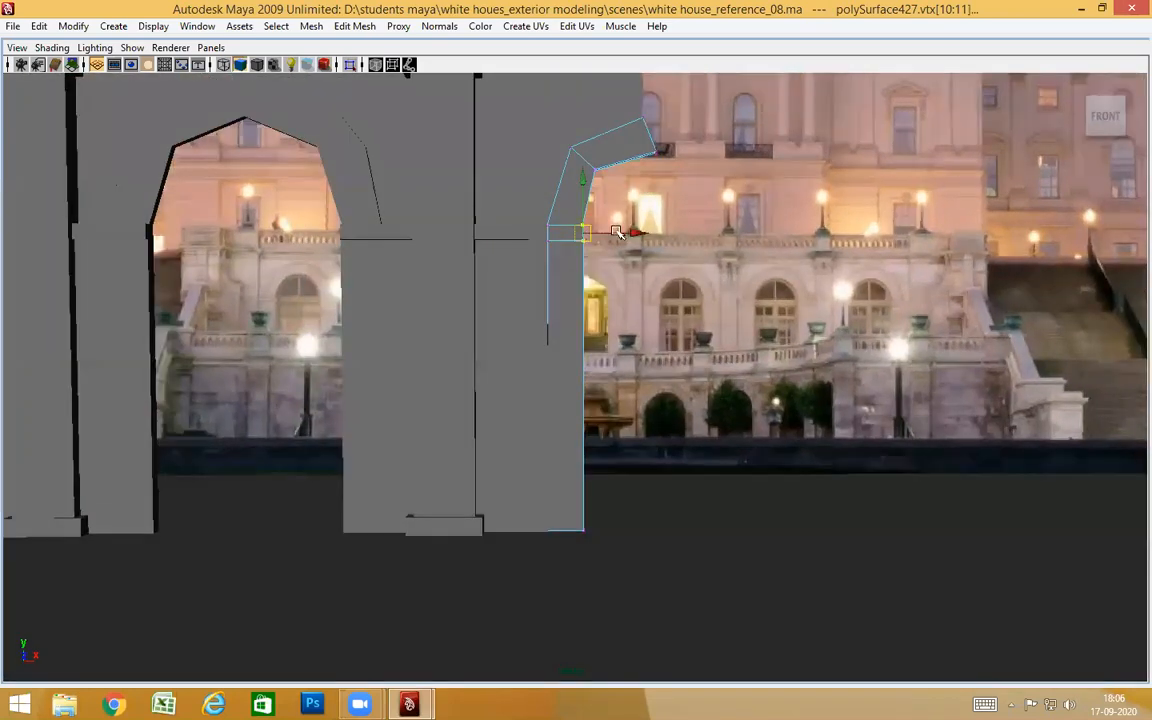
scroll(705, 252, "up", 3)
middle_click_drag(660, 255, 636, 321, "alt")
scroll(639, 320, "up", 1)
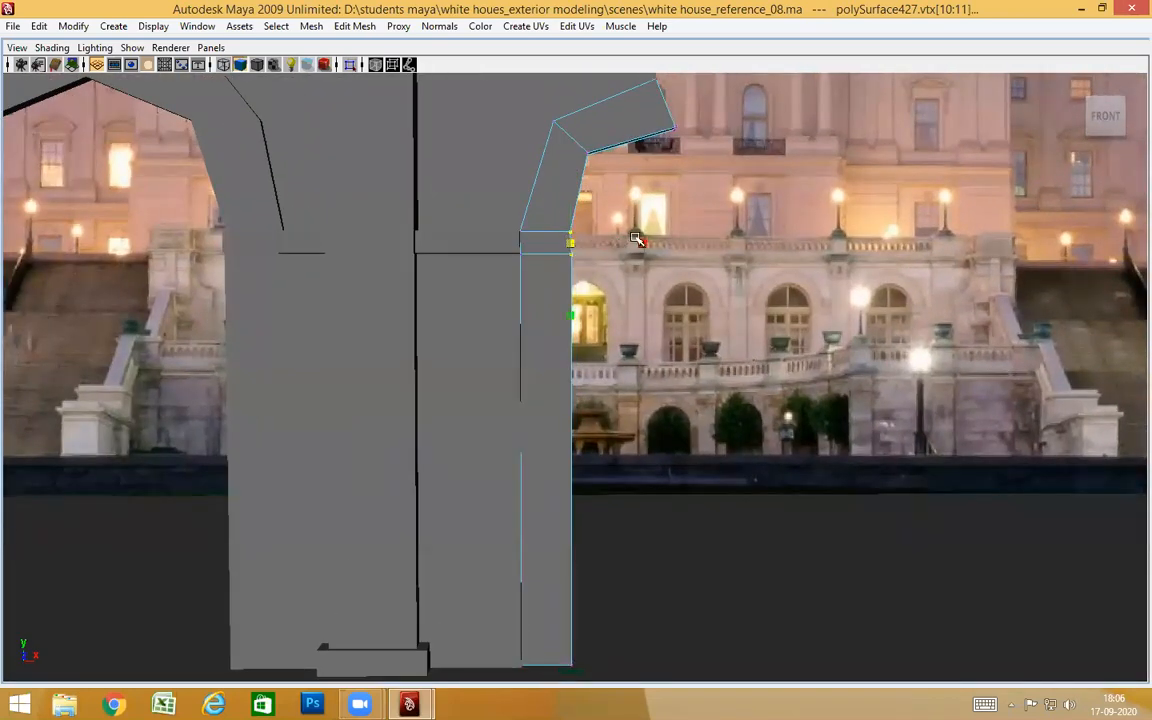
left_click(645, 244)
left_click(644, 245)
key("w")
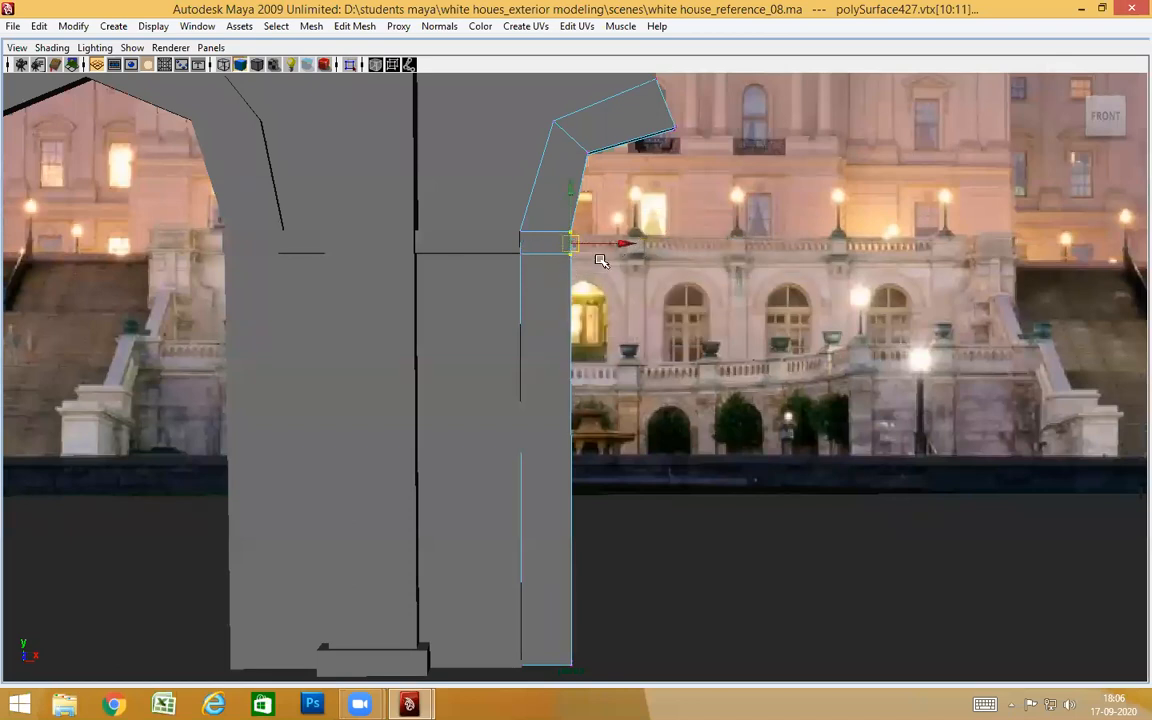
left_click_drag(617, 283, 624, 558, "alt")
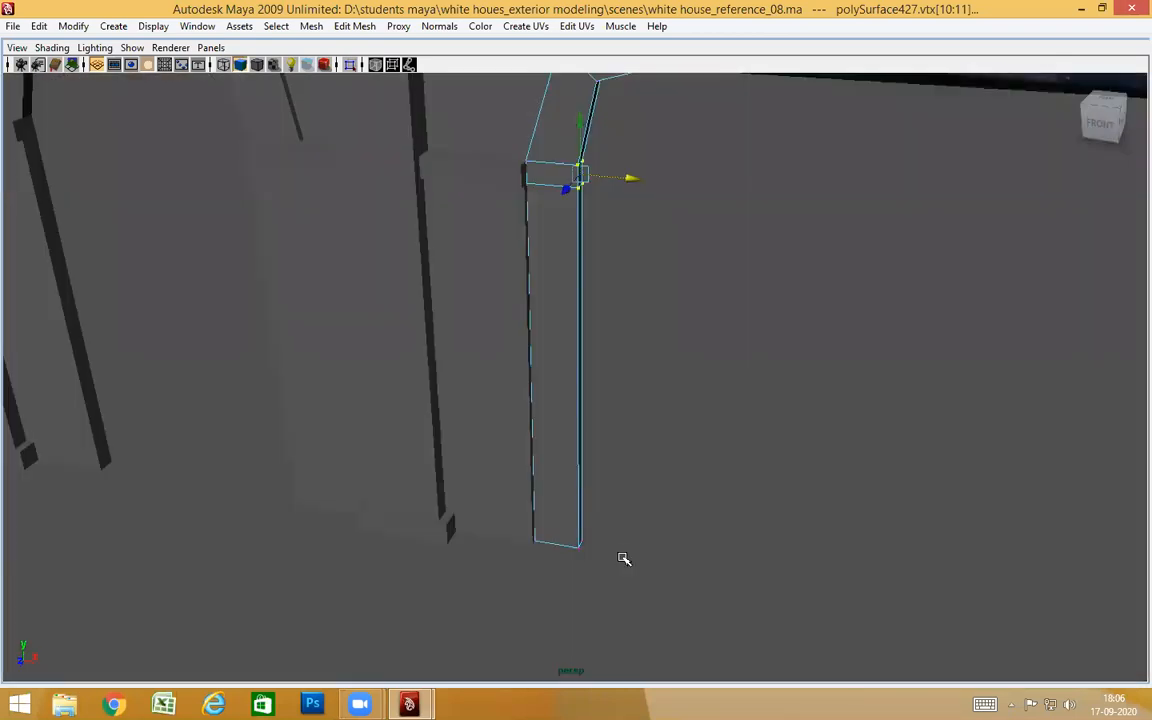
key("[")
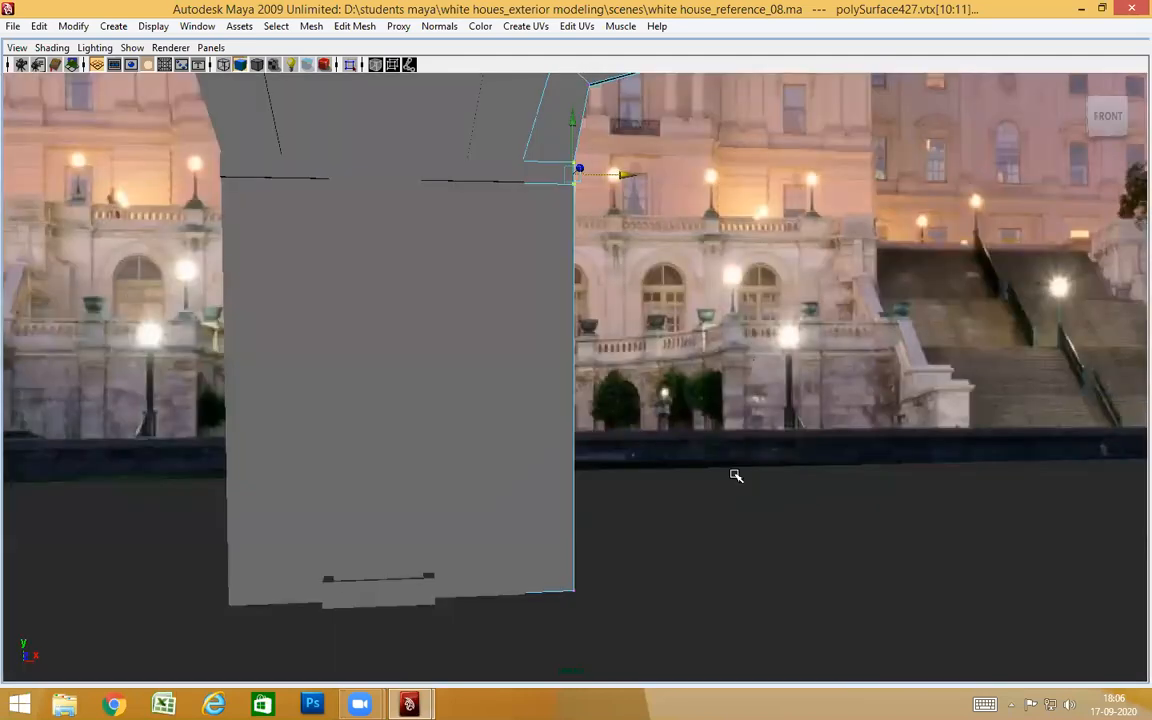
left_click_drag(615, 225, 526, 384, "alt")
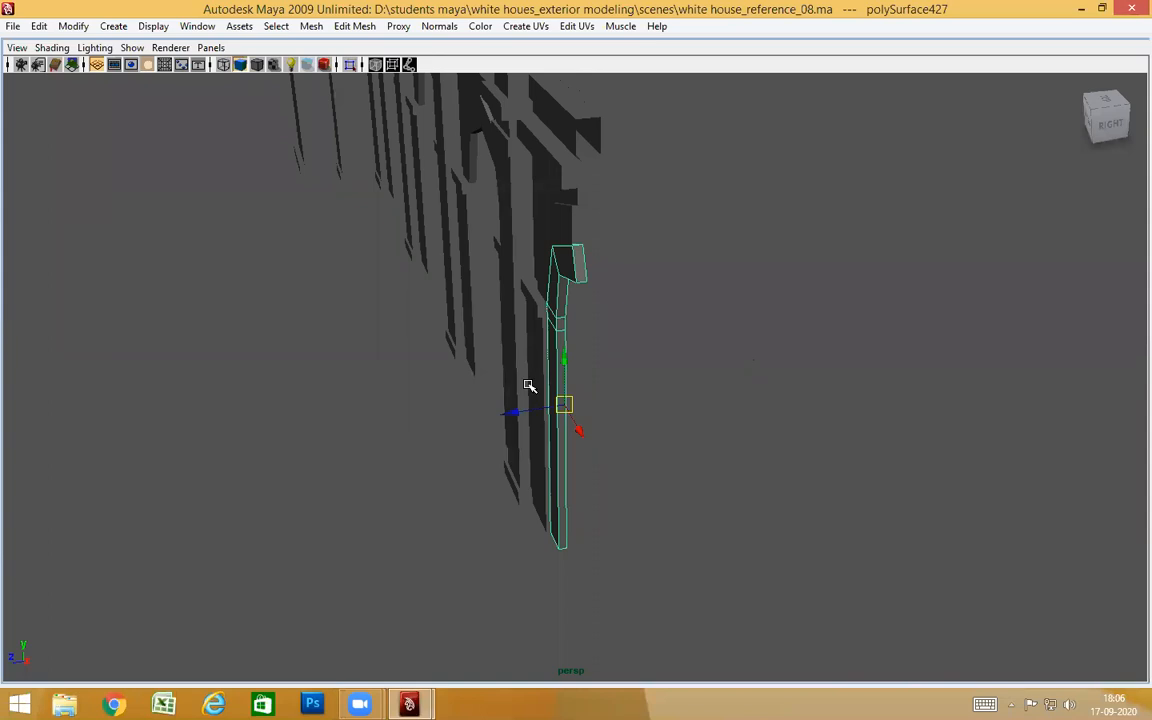
Examine the strip's side, underside and front against the pillar and arch from several angles
left_click_drag(529, 386, 571, 340, "alt")
key("1")
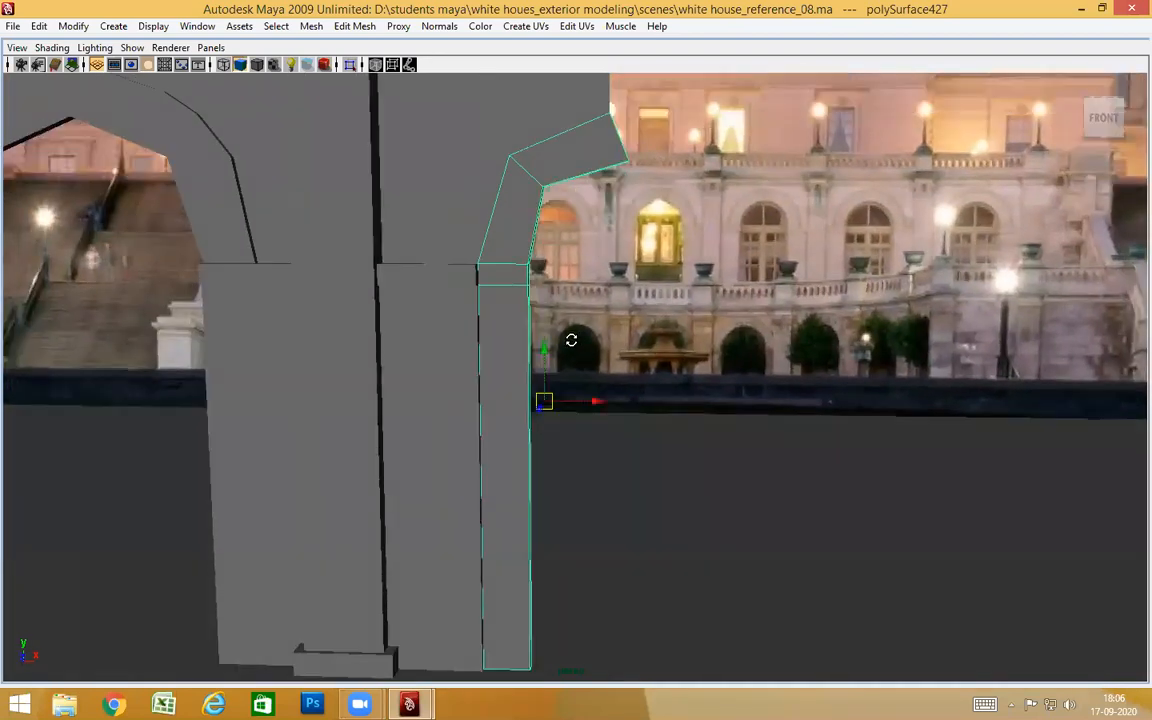
left_click_drag(665, 341, 710, 404, "alt")
left_click_drag(710, 404, 682, 447, "alt")
middle_click_drag(682, 447, 663, 541, "alt")
left_click_drag(663, 541, 459, 336, "alt")
scroll(628, 421, "down", 4)
scroll(618, 420, "up", 1)
scroll(575, 400, "up", 3)
scroll(573, 415, "down", 2)
Select the strip's inner side faces on the capital and the pillar below it
right_click(456, 312)
right_click_drag(459, 351, 460, 353)
left_click_drag(488, 372, 532, 362, "alt")
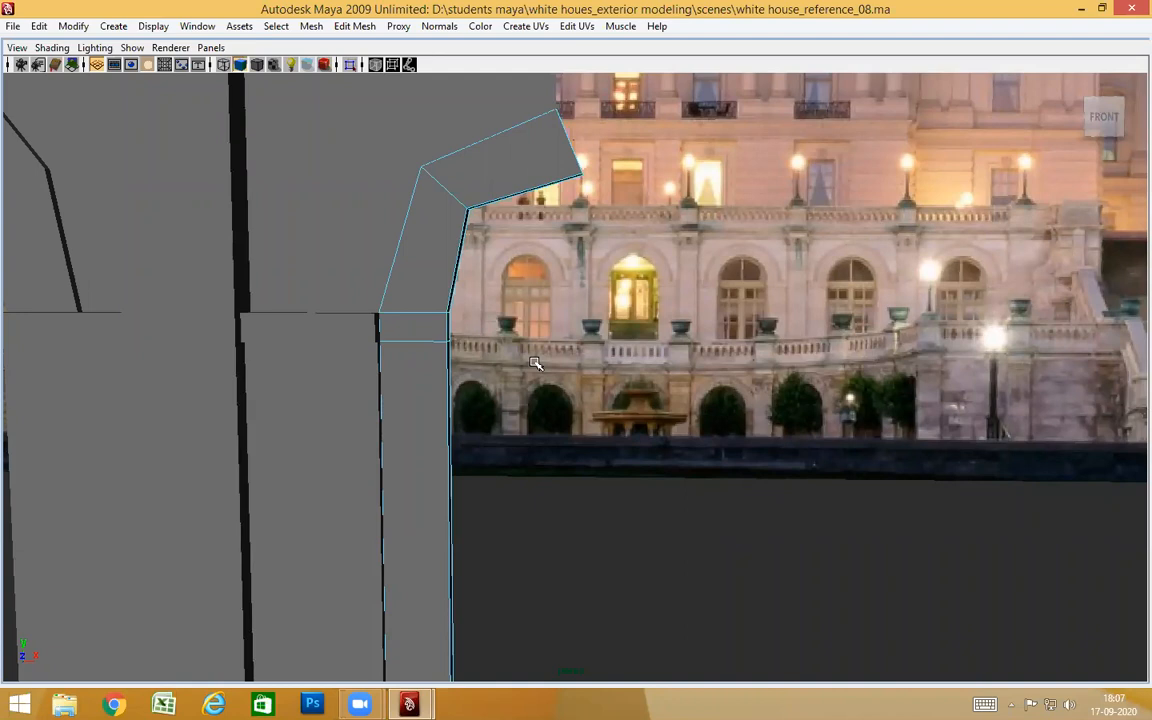
mouse_move(533, 369)
left_mouse_down("alt")
mouse_move(522, 360)
mouse_move(527, 368)
left_mouse_up("alt")
left_click_drag(548, 319, 522, 370, "alt")
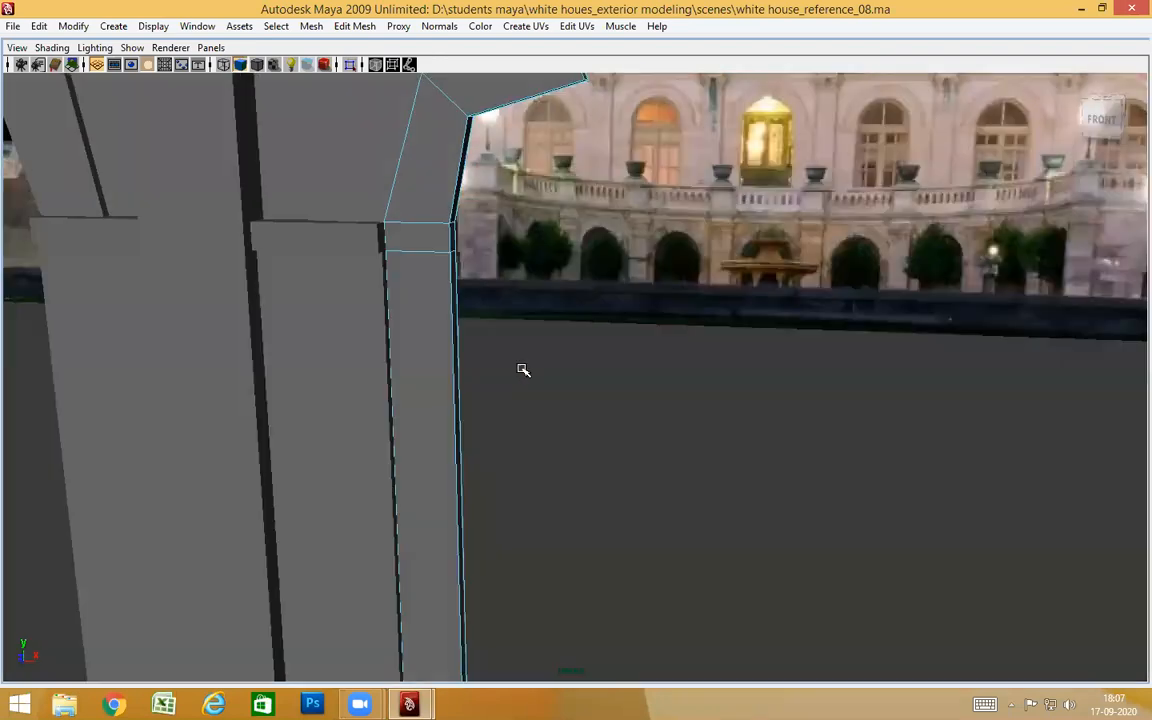
left_click(450, 233)
left_click(461, 320)
left_click_drag(465, 334, 487, 392, "alt")
right_click_drag(487, 392, 580, 398, "alt")
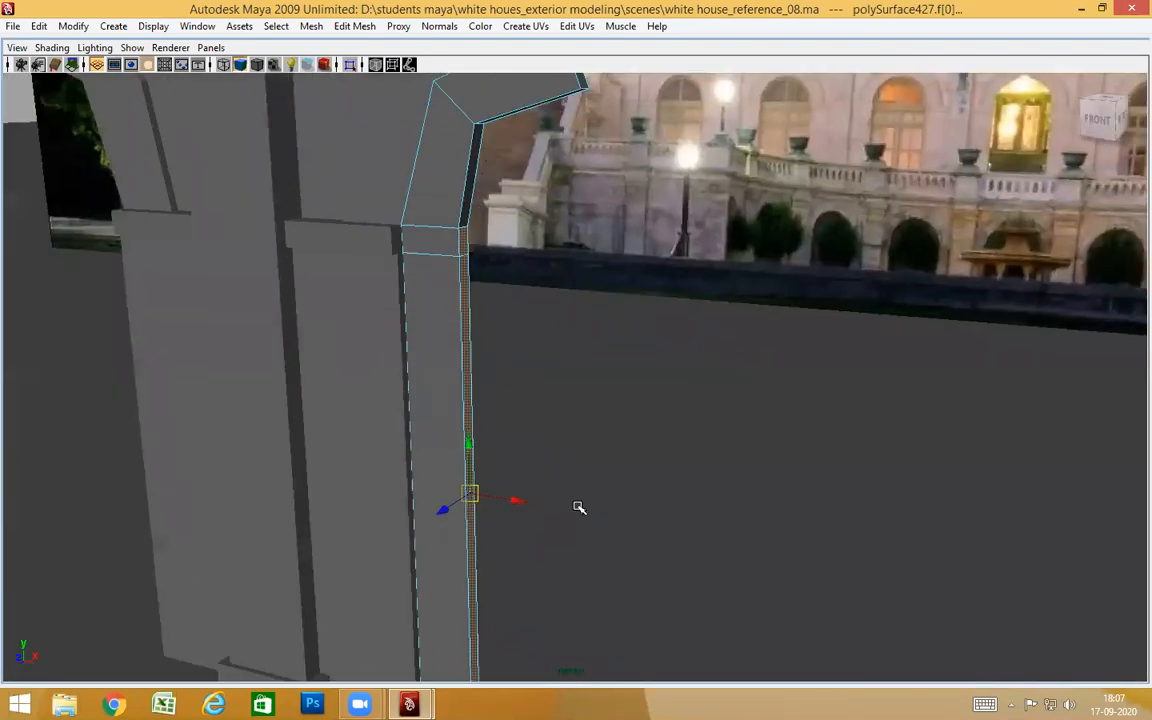
middle_click_drag(579, 507, 570, 640, "alt")
right_click_drag(450, 436, 532, 442, "alt")
left_click_drag(532, 442, 554, 370, "alt")
Extrude the selected pillar and capital side faces along X in the front view, out to the arch's vertical centre line
left_click_drag(402, 259, 607, 338, "alt")
key("space")
left_click_drag(607, 338, 625, 374)
right_click_drag(519, 381, 726, 377, "alt")
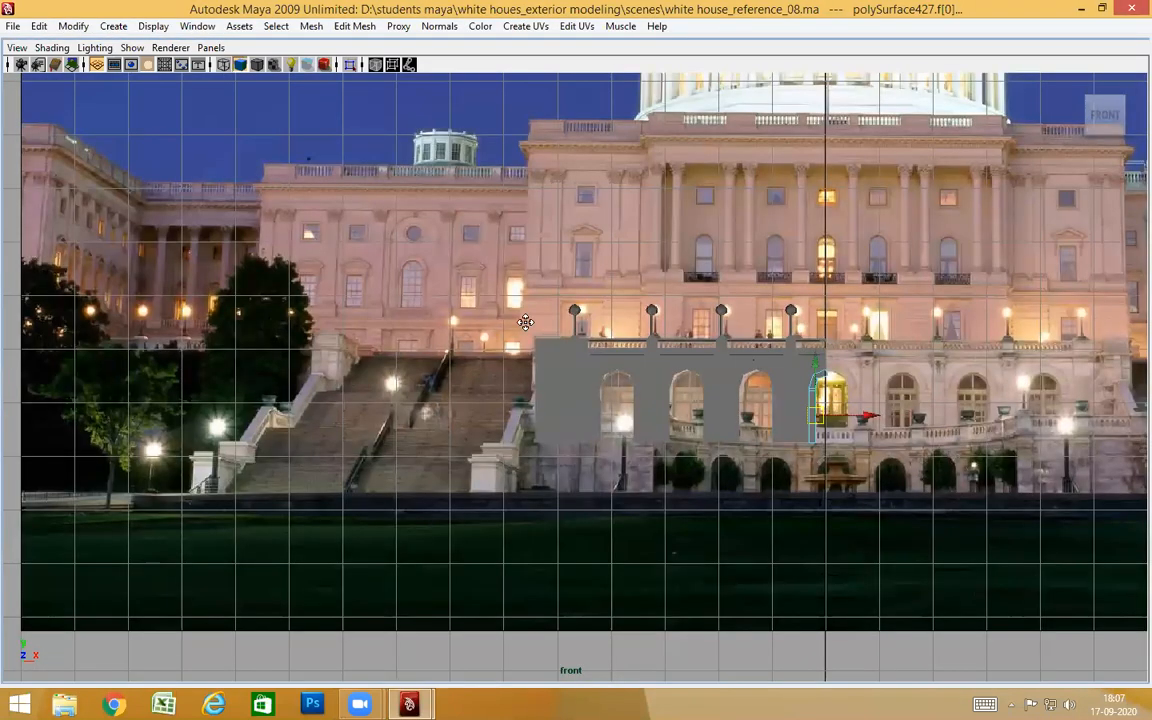
middle_click_drag(525, 322, 518, 321, "alt")
right_click_drag(518, 321, 765, 388, "alt")
middle_click_drag(442, 334, 618, 435, "alt")
right_click_drag(618, 435, 656, 393, "alt")
middle_click_drag(656, 393, 665, 455, "alt")
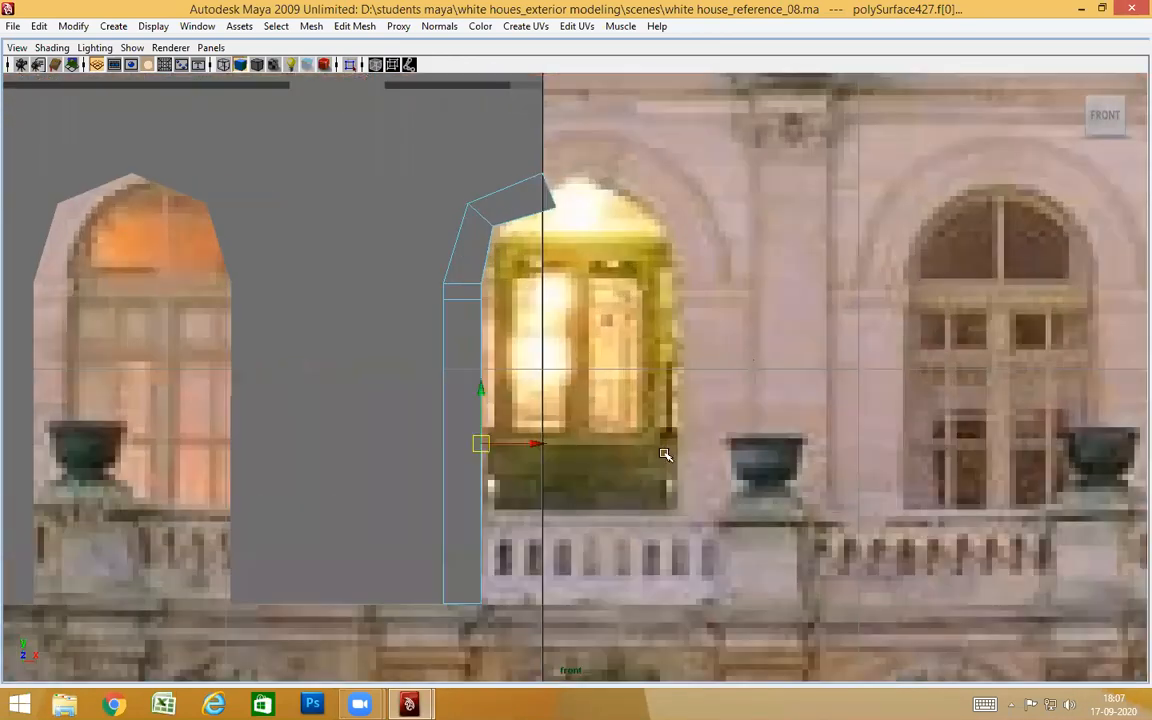
right_click_drag(600, 405, 625, 396, "alt")
middle_click_drag(625, 396, 630, 364, "alt")
right_click_drag(445, 258, 447, 300, "shift")
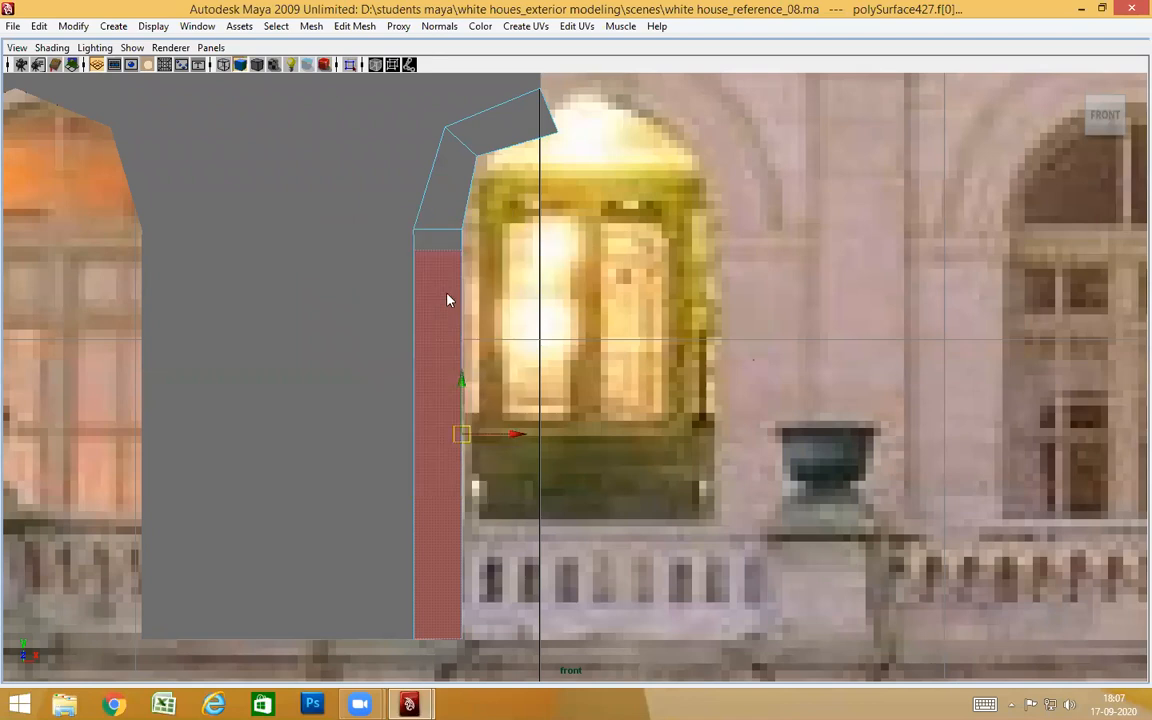
key("w")
left_click_drag(519, 433, 557, 437)
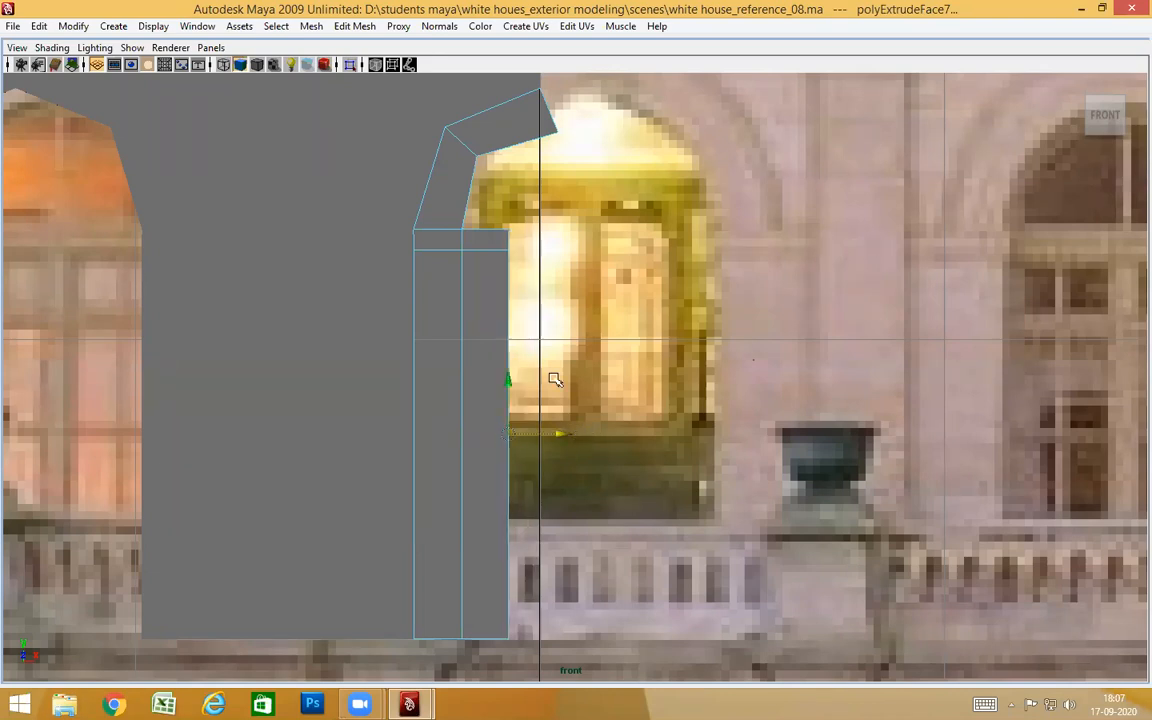
middle_click_drag(550, 336, 542, 342)
left_click(607, 262)
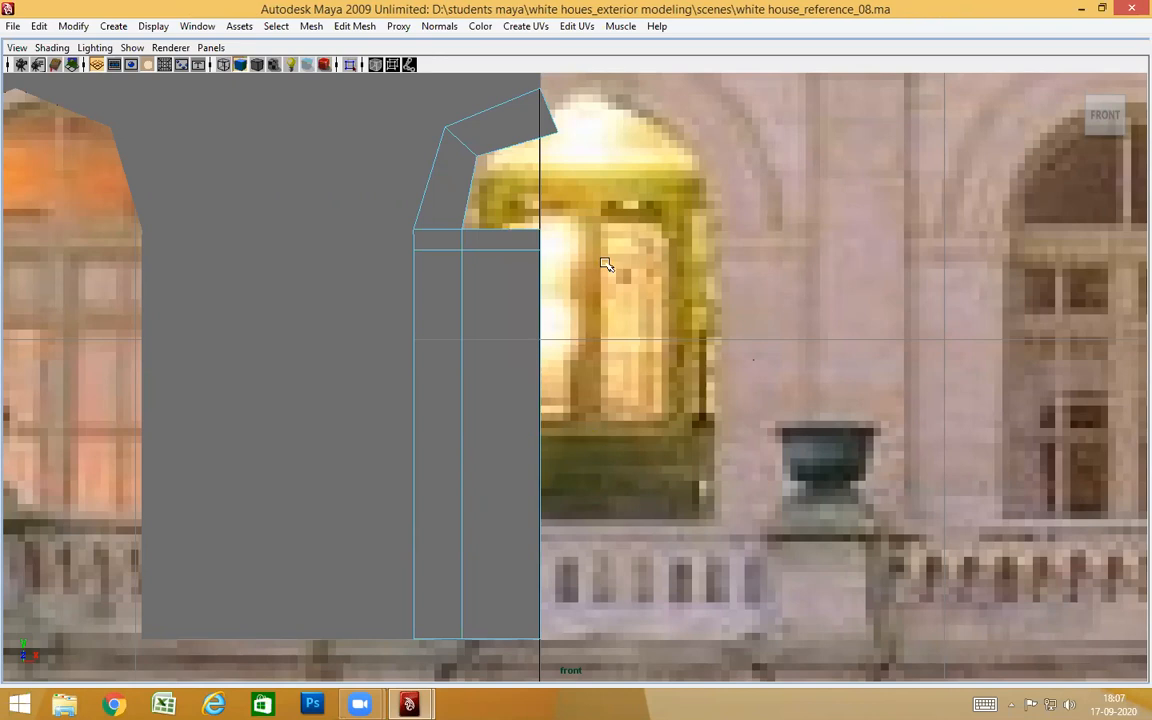
Select the two inner side faces of the strip's slanted arch segments above the capital
key("space")
key("space")
scroll(530, 368, "down", 3)
left_click_drag(530, 368, 581, 298, "alt")
left_click_drag(608, 388, 548, 409, "alt")
scroll(514, 386, "up", 4)
left_click_drag(494, 321, 476, 303, "alt")
left_click(477, 304)
left_click_drag(487, 375, 545, 401, "alt")
scroll(545, 401, "up", 2)
left_click_drag(620, 340, 595, 340, "alt")
scroll(623, 411, "up", 2)
middle_click_drag(596, 340, 607, 357, "alt")
left_click_drag(607, 357, 618, 353, "alt")
left_click(566, 202, "shift")
left_click_drag(593, 303, 599, 357, "alt")
Extrude the two slanted arch faces and pull them along X into the opening
right_click_drag(599, 357, 610, 316, "alt")
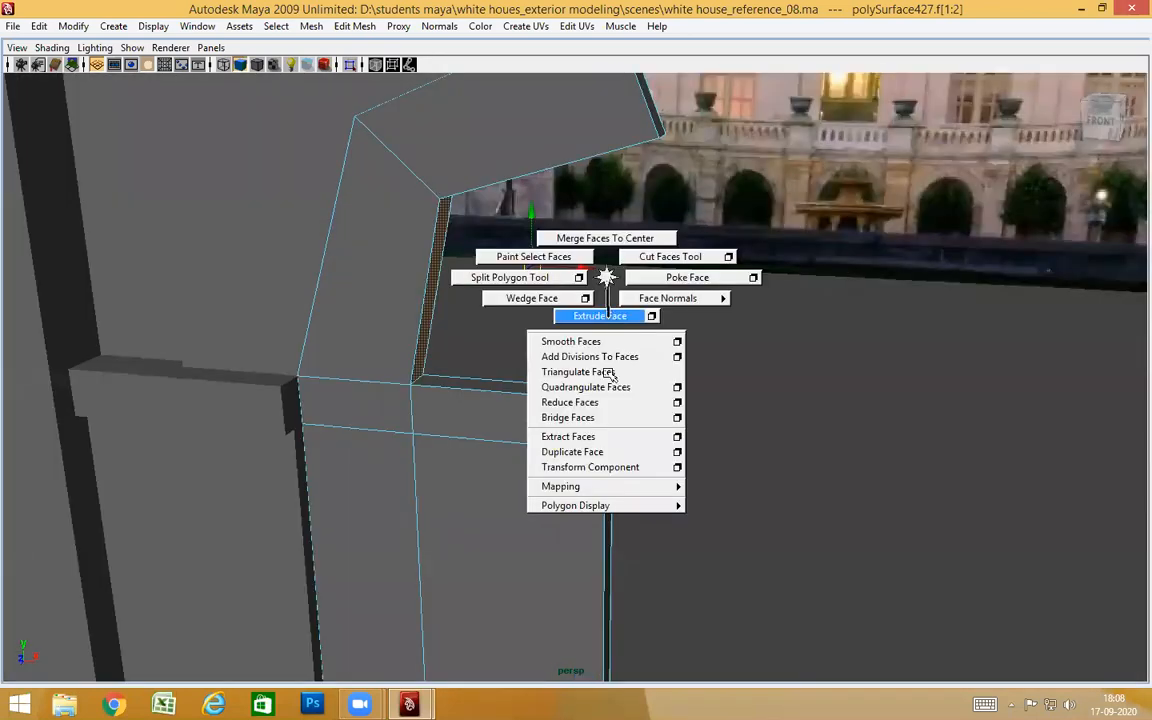
right_click_drag(610, 374, 610, 374, "shift")
key("w")
left_click_drag(591, 268, 741, 319)
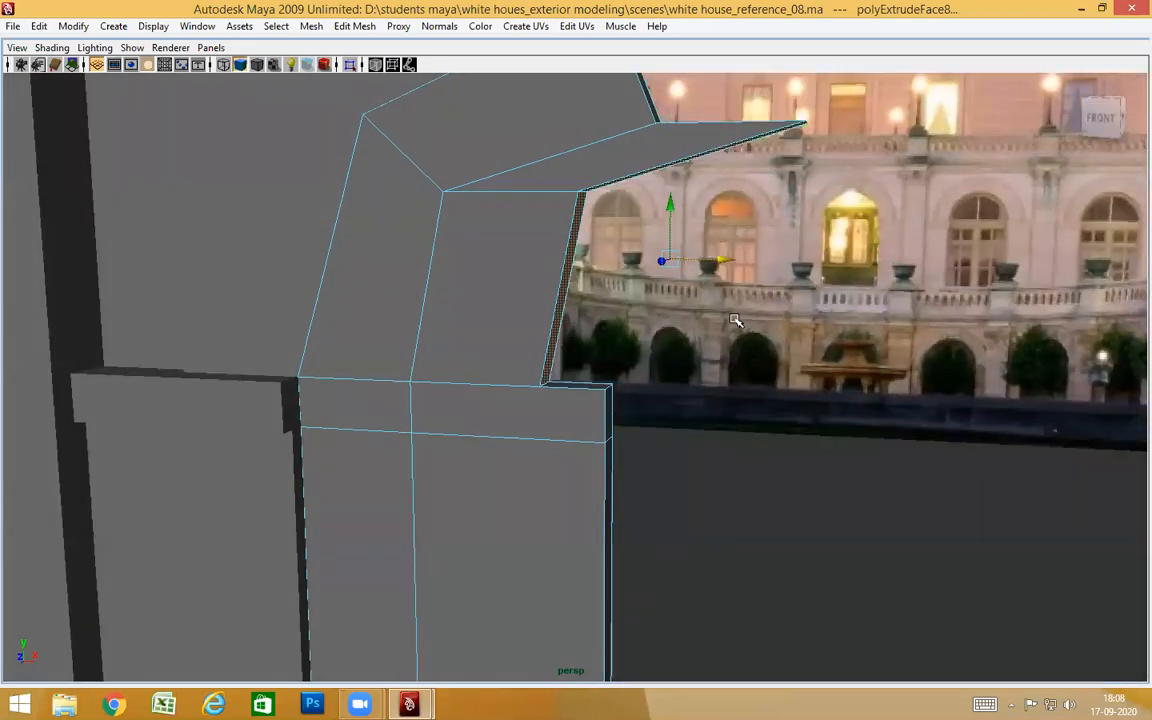
Raise the lower segment's extruded inner face to open a gap above the capital
left_click_drag(611, 392, 558, 390, "alt")
left_click(553, 323)
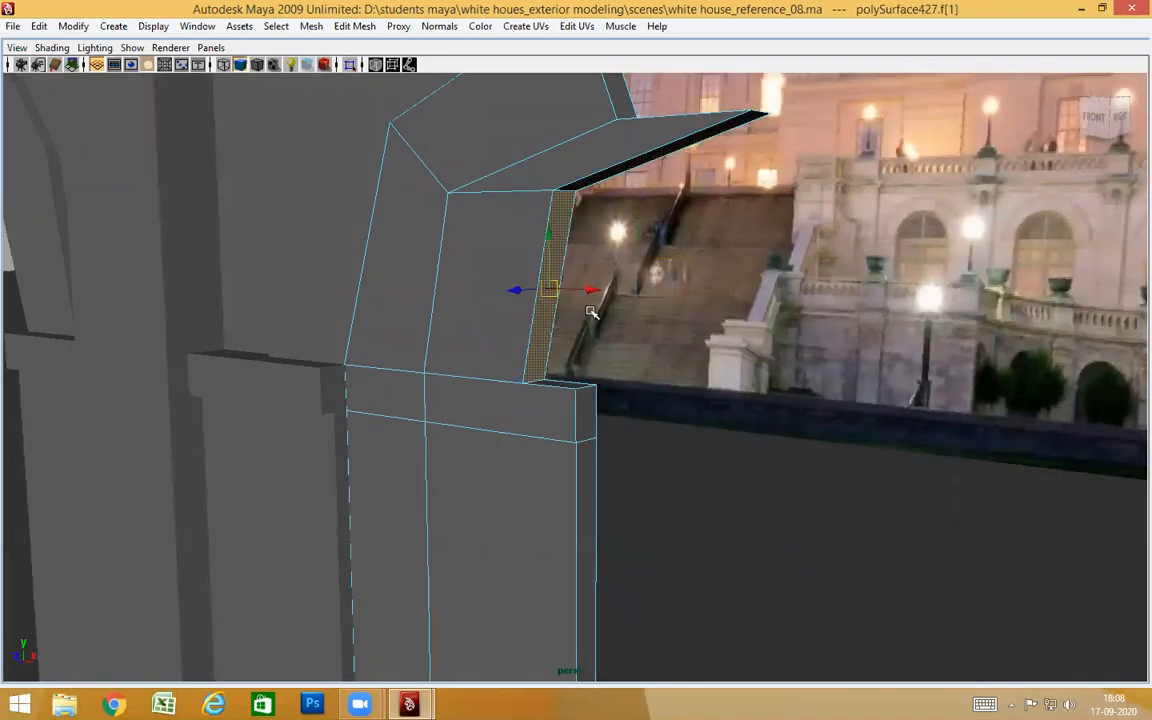
left_click_drag(551, 248, 554, 191)
left_click_drag(562, 390, 553, 347, "alt")
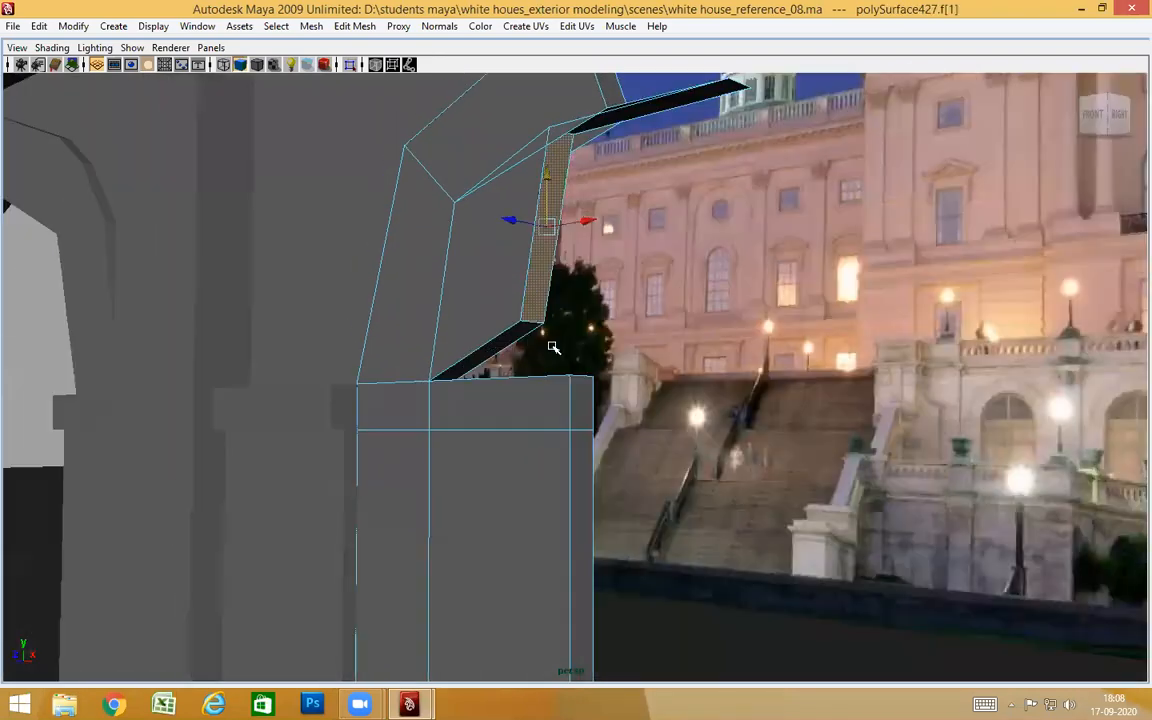
Delete the extruded segment's underside face and the capital extension's top face inside the gap
left_click(504, 332)
left_click(505, 340)
left_click_drag(557, 413, 560, 412, "alt")
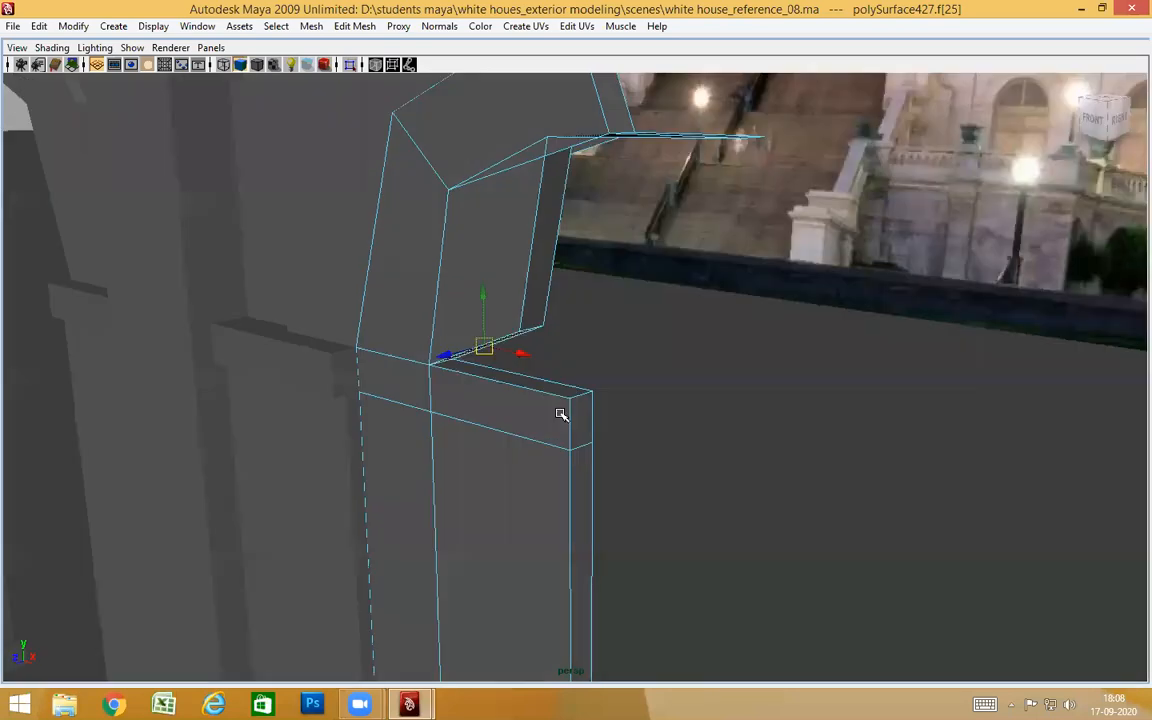
left_click(560, 393)
left_click(604, 489)
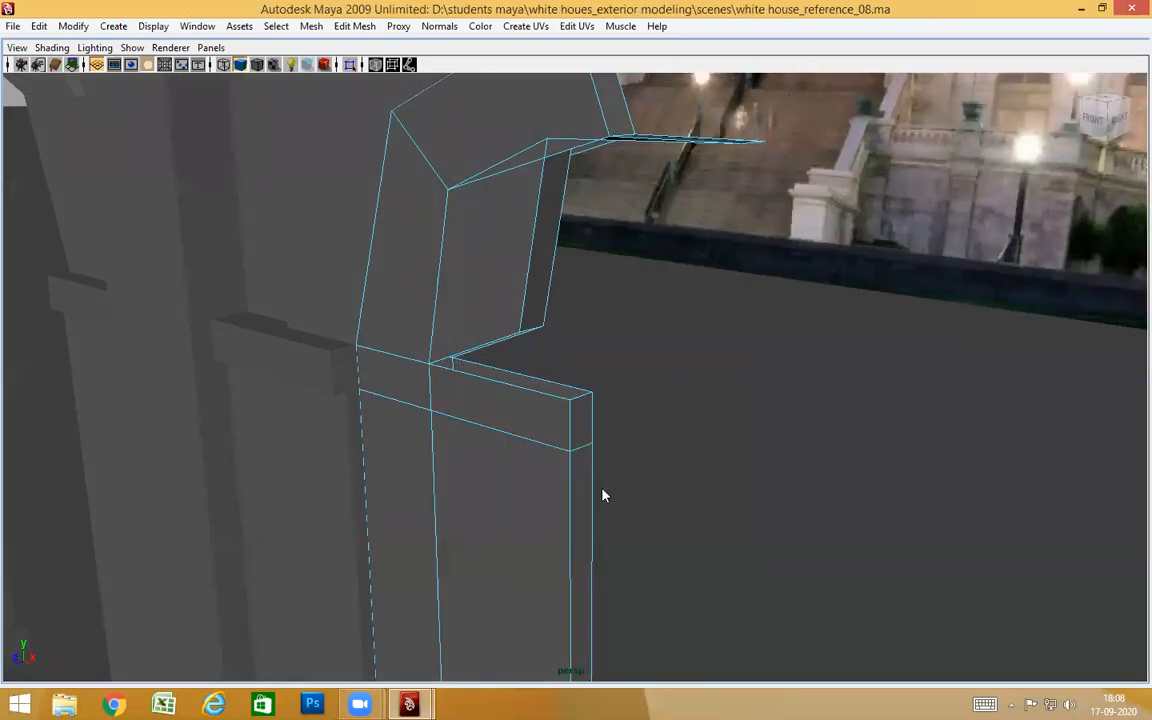
Select the upper edge of the lower segment's extruded inner face and move it down toward the capital
left_click_drag(614, 345, 748, 175, "alt")
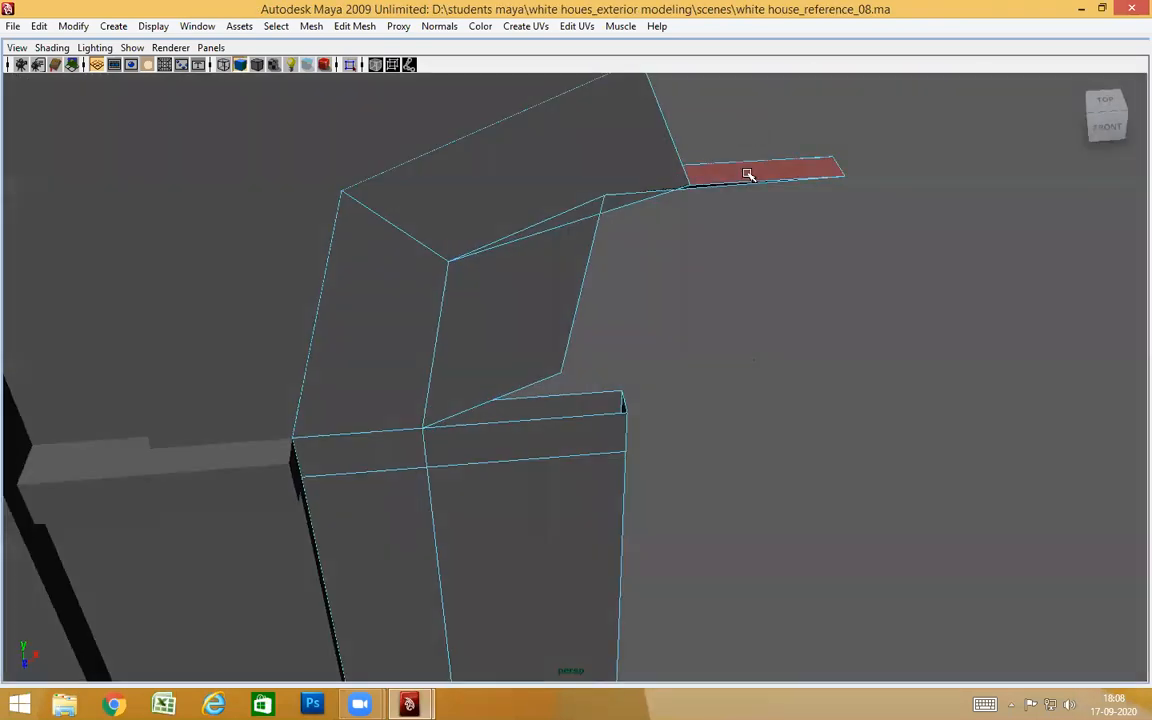
left_click_drag(752, 263, 553, 147, "alt")
left_click(547, 330)
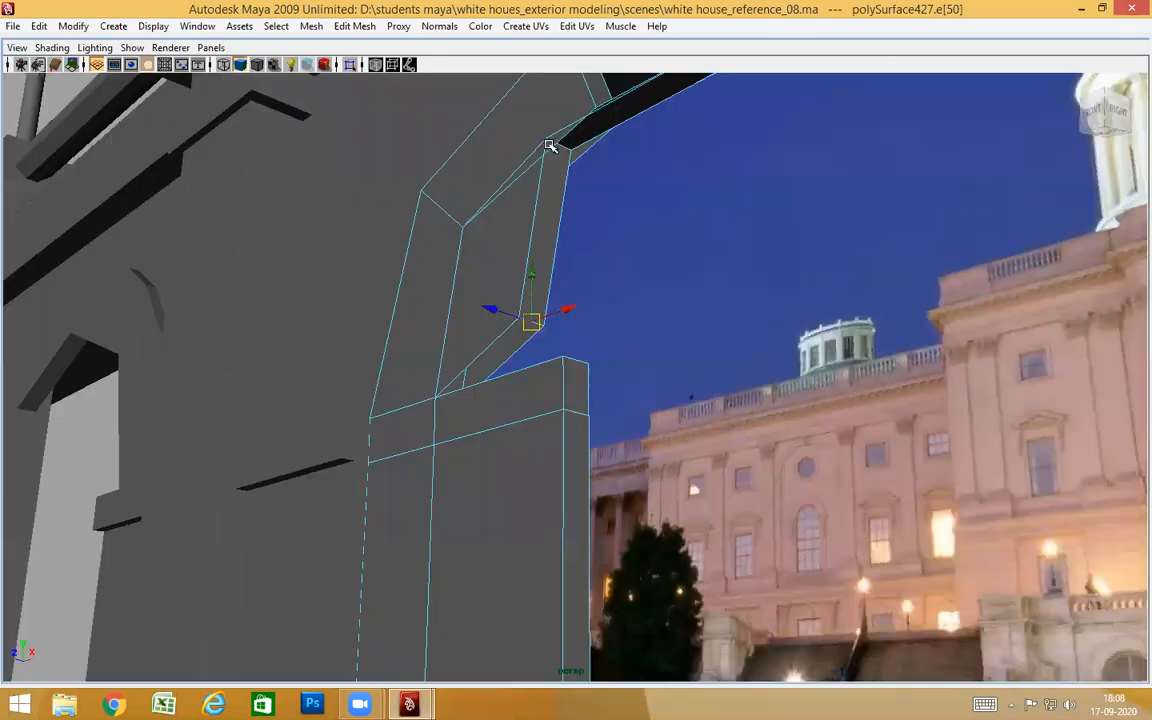
left_click(564, 148)
left_click_drag(562, 102, 617, 378)
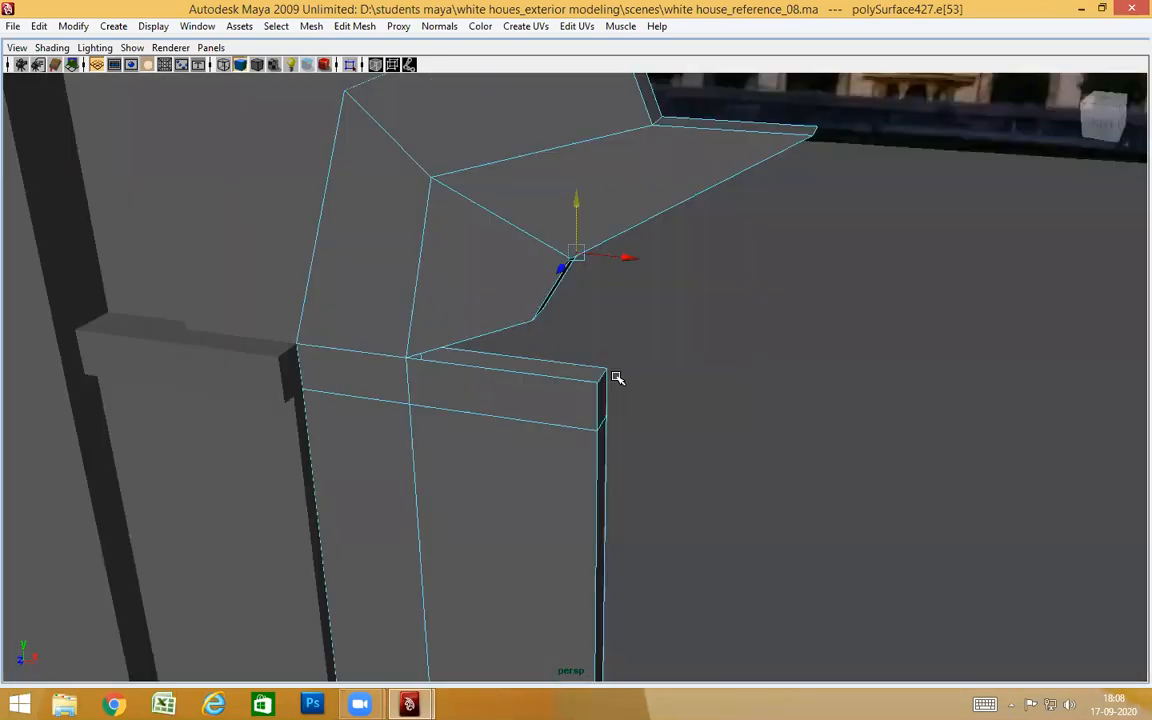
Snap the lower edge of the extruded arch face onto the capital extension's top outer corner
right_click_drag(524, 338, 652, 372, "alt")
left_click_drag(655, 376, 570, 308, "alt")
left_click(507, 262)
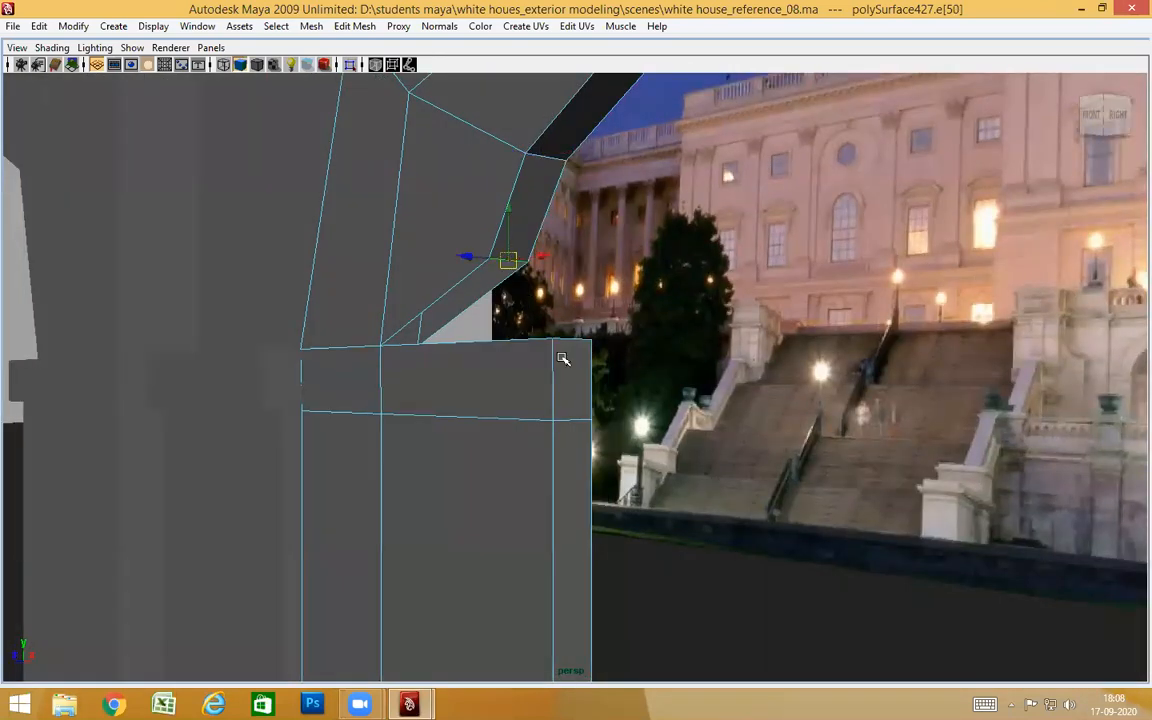
left_click_drag(563, 357, 663, 378, "alt")
left_click(583, 263)
mouse_move(626, 354)
middle_mouse_down()
mouse_move(625, 343)
mouse_move(626, 356)
middle_mouse_up()
left_click_drag(758, 388, 721, 376, "alt")
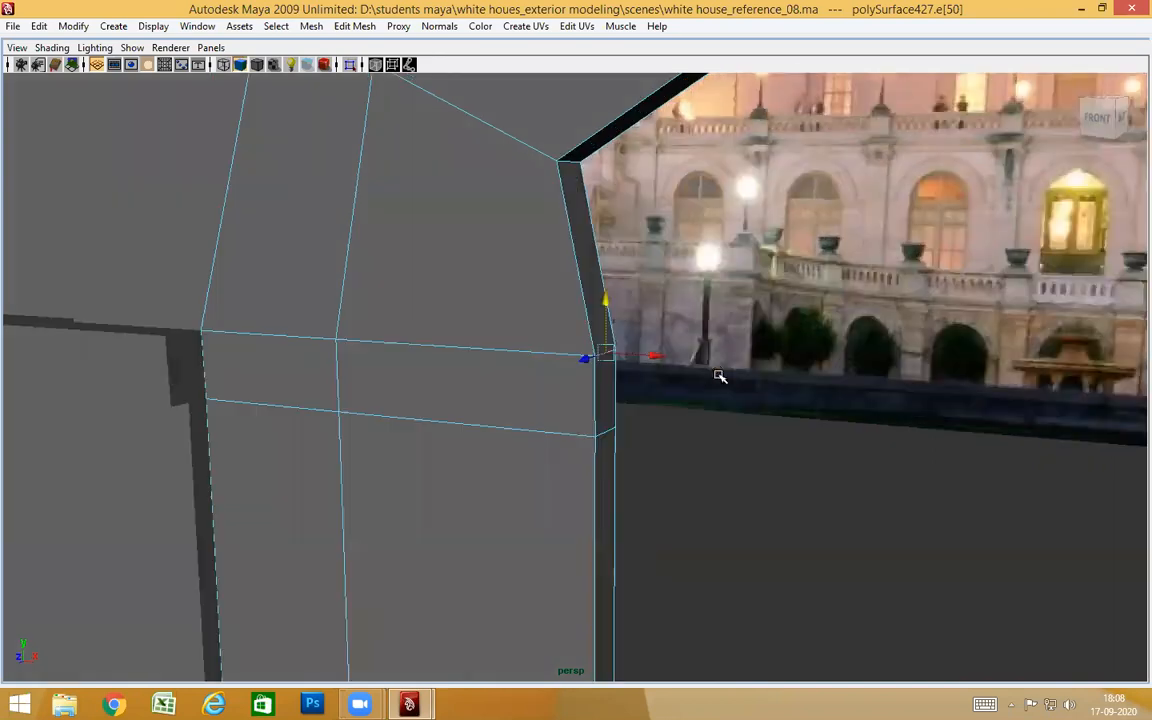
Snap the extruded arch bend's outer vertices to the vertical centre line in the front view and lower them toward the capital
right_click_drag(721, 376, 570, 357, "alt")
left_click_drag(669, 366, 697, 357, "alt")
middle_click_drag(571, 355, 568, 383, "alt")
left_click_drag(568, 383, 538, 352, "alt")
right_click_drag(531, 288, 486, 283)
left_click_drag(486, 283, 661, 421, "alt")
key("space")
right_click_drag(710, 427, 1070, 402, "alt")
right_click_drag(497, 294, 693, 300, "alt")
middle_click_drag(562, 123, 566, 245, "alt")
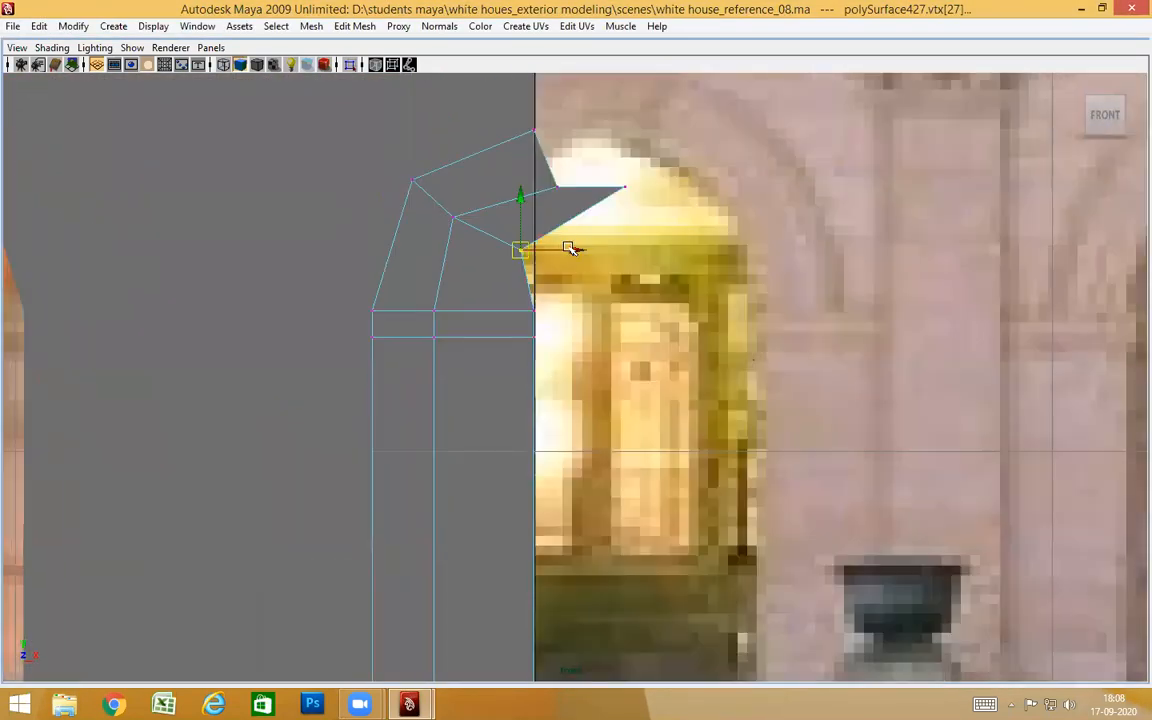
left_click(572, 246)
middle_click_drag(540, 321, 540, 320)
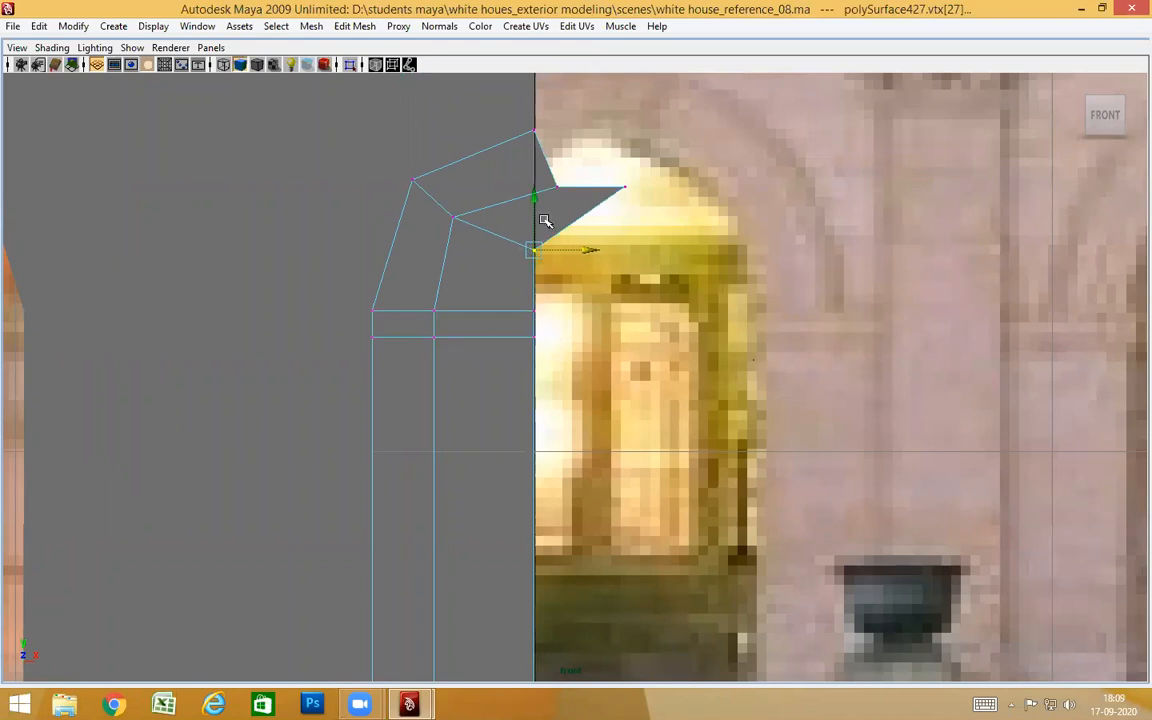
left_click_drag(533, 199, 532, 237)
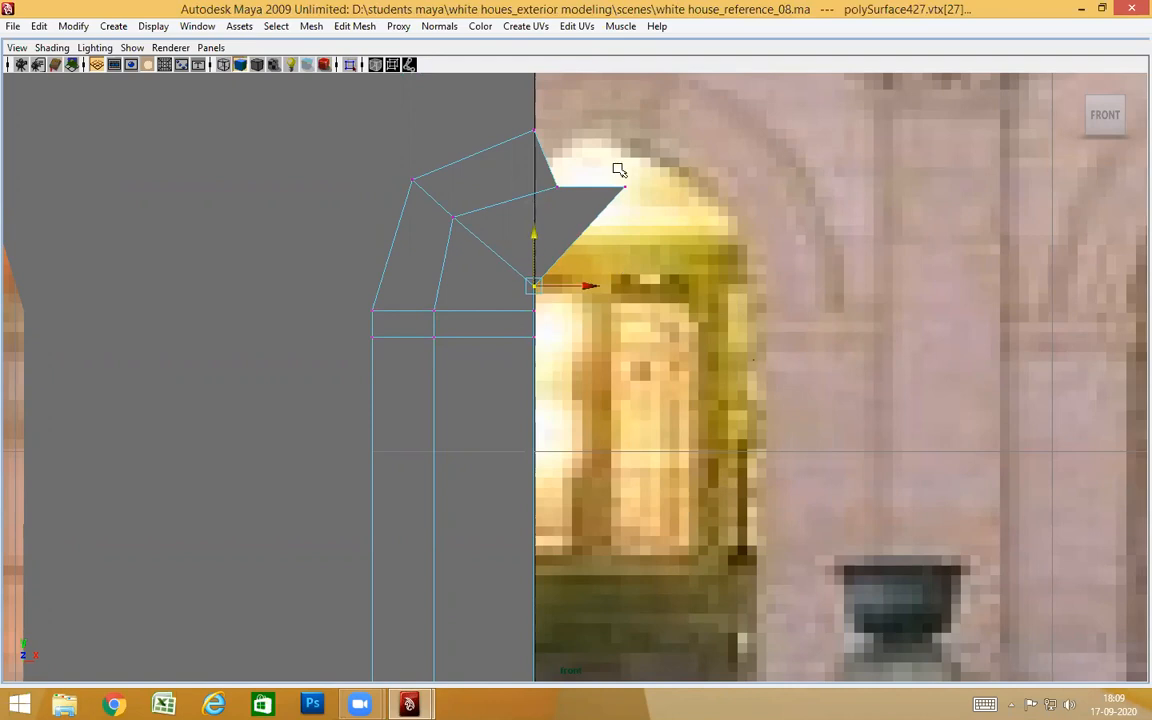
Lower the outermost vertices of the extruded arch tip and snap them sideways to the vertical centre line
left_click_drag(608, 245, 622, 170)
left_click_drag(680, 222, 676, 332)
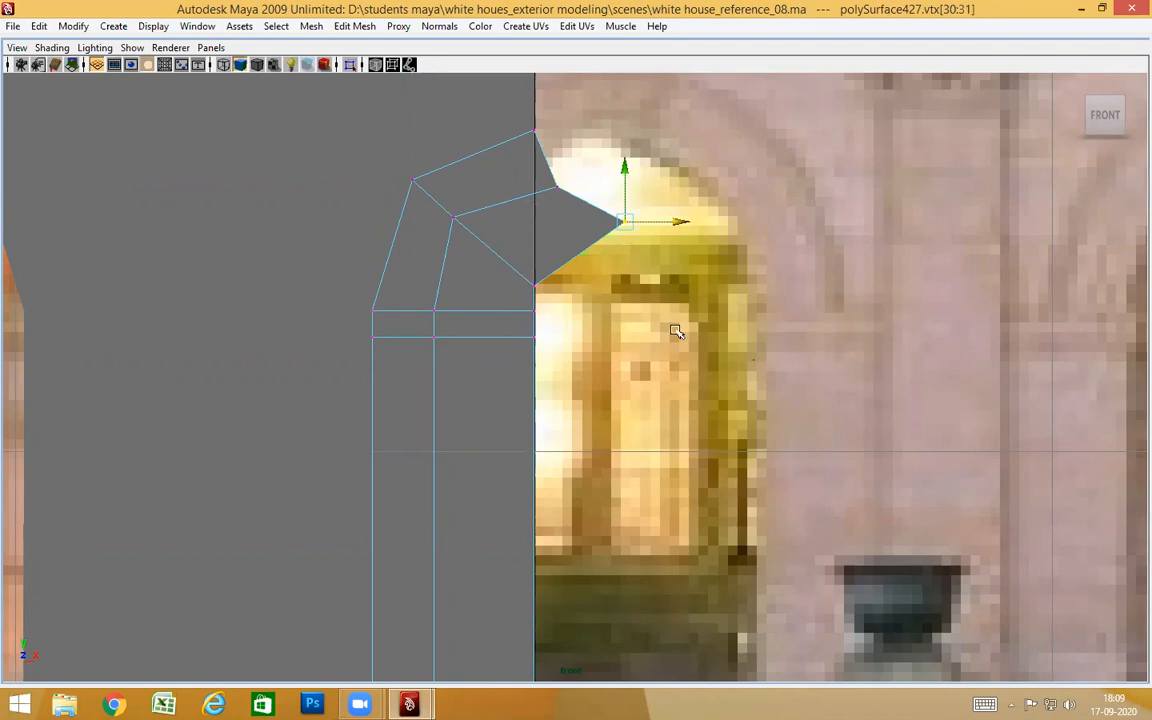
middle_click_drag(538, 283, 535, 283)
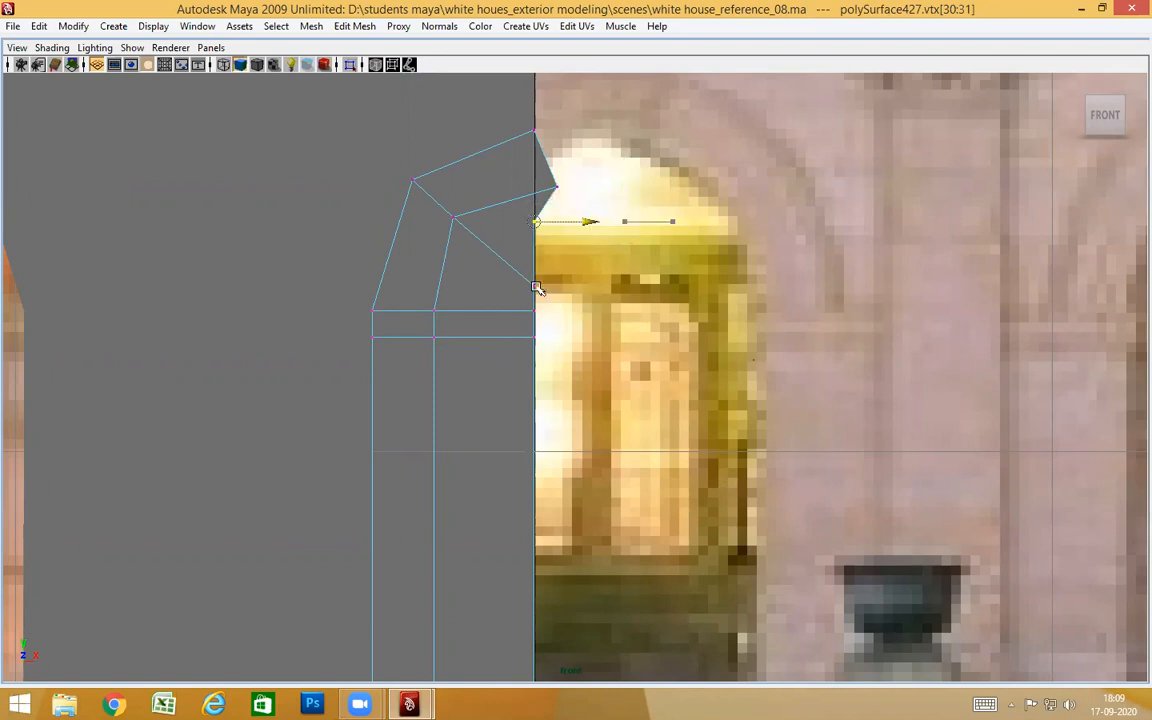
Flatten the arch strip's upper end vertices horizontally into one vertical line and snap them to the centre line
left_click_drag(590, 150, 527, 205)
key("r")
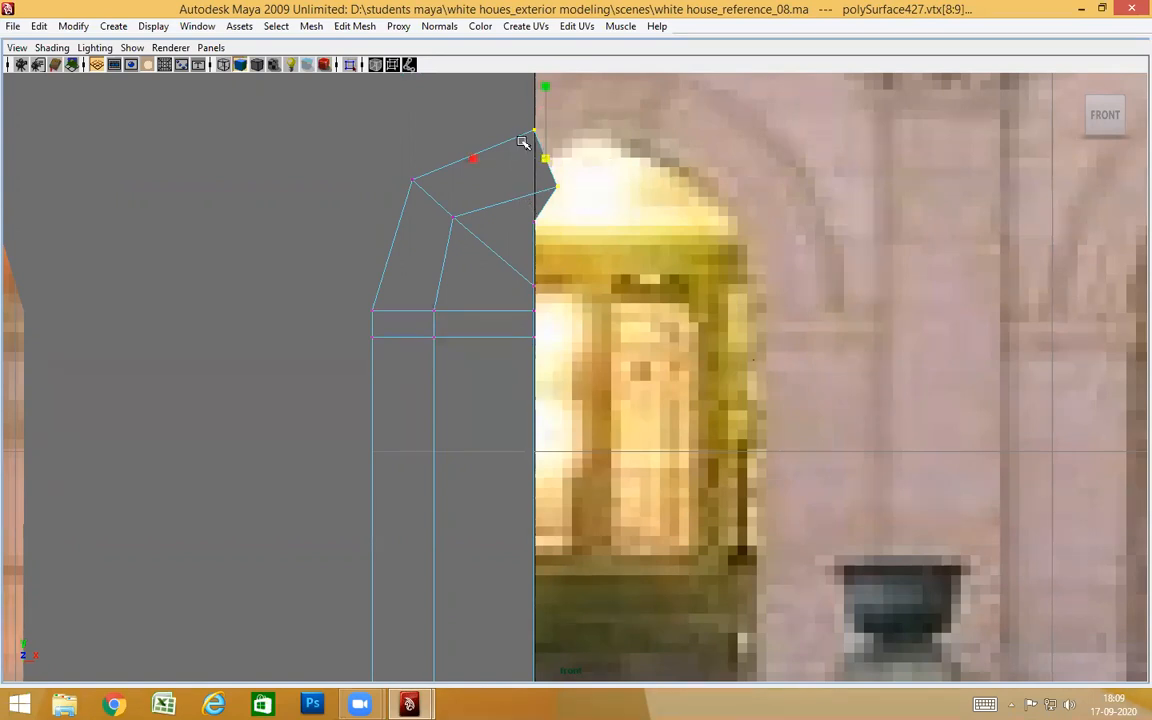
left_click_drag(474, 160, 597, 163)
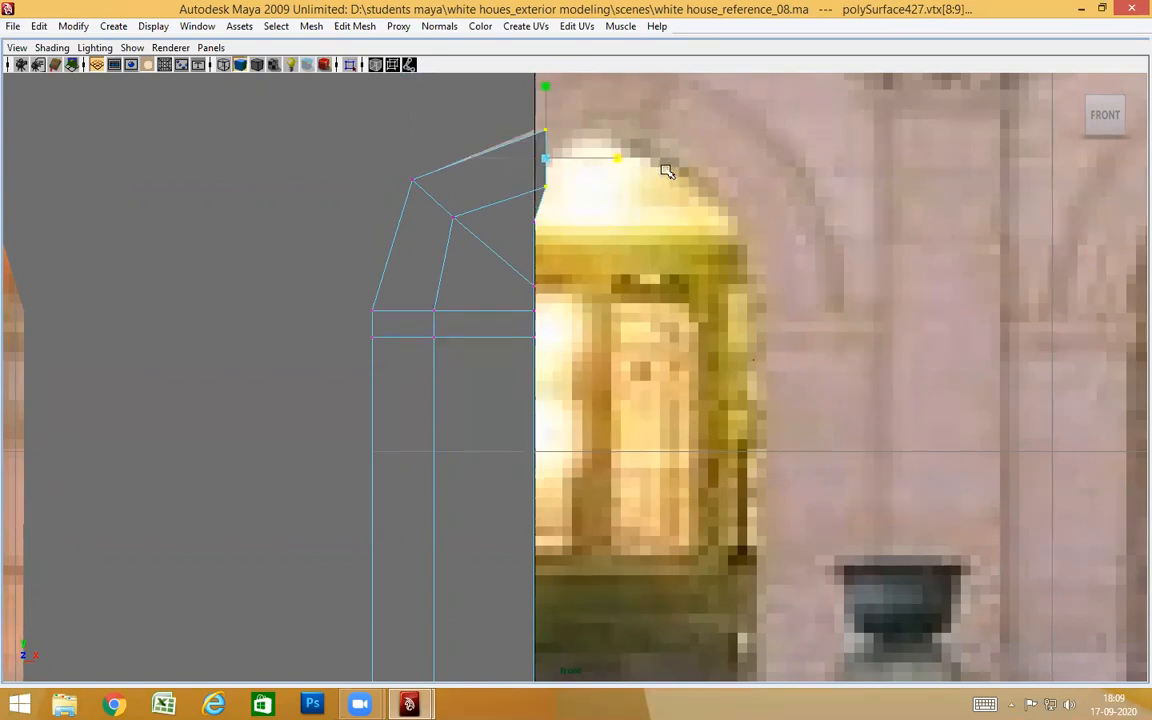
key("w")
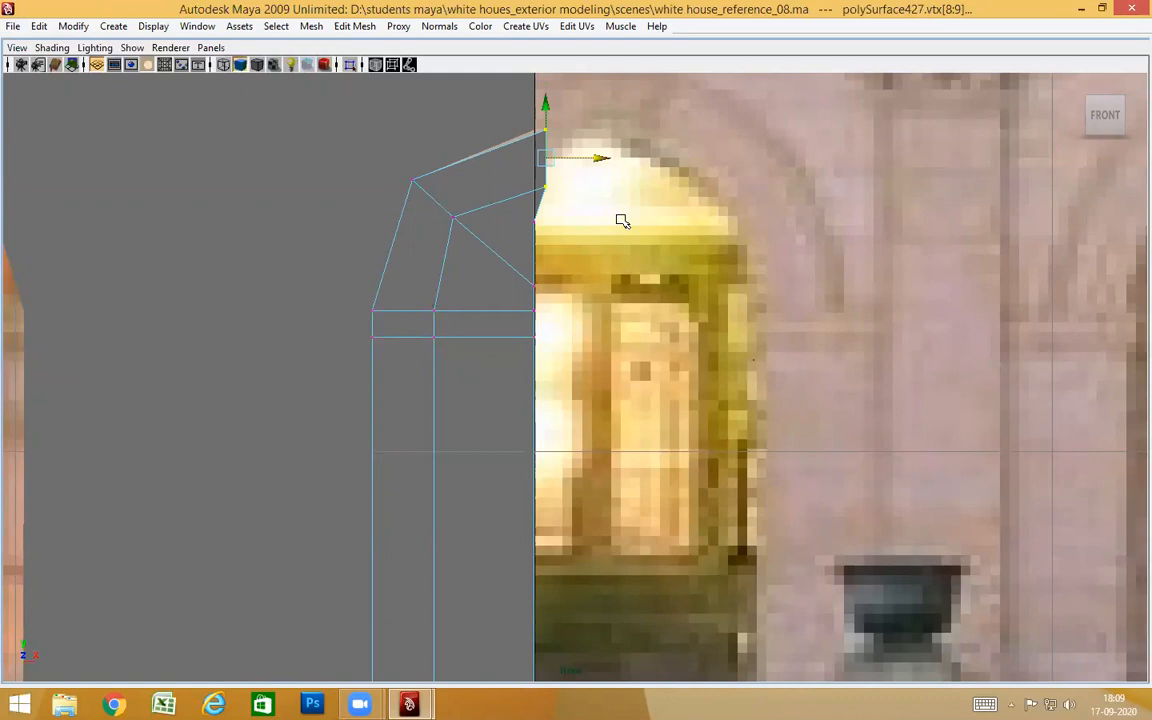
middle_click_drag(531, 124, 532, 134)
Examine the arch strip's aligned end faces and the pillar below from several angles in the perspective view
right_click_drag(473, 188, 625, 232, "alt")
middle_click_drag(577, 190, 587, 244, "alt")
key("space")
key("space")
left_click_drag(584, 296, 507, 270, "alt")
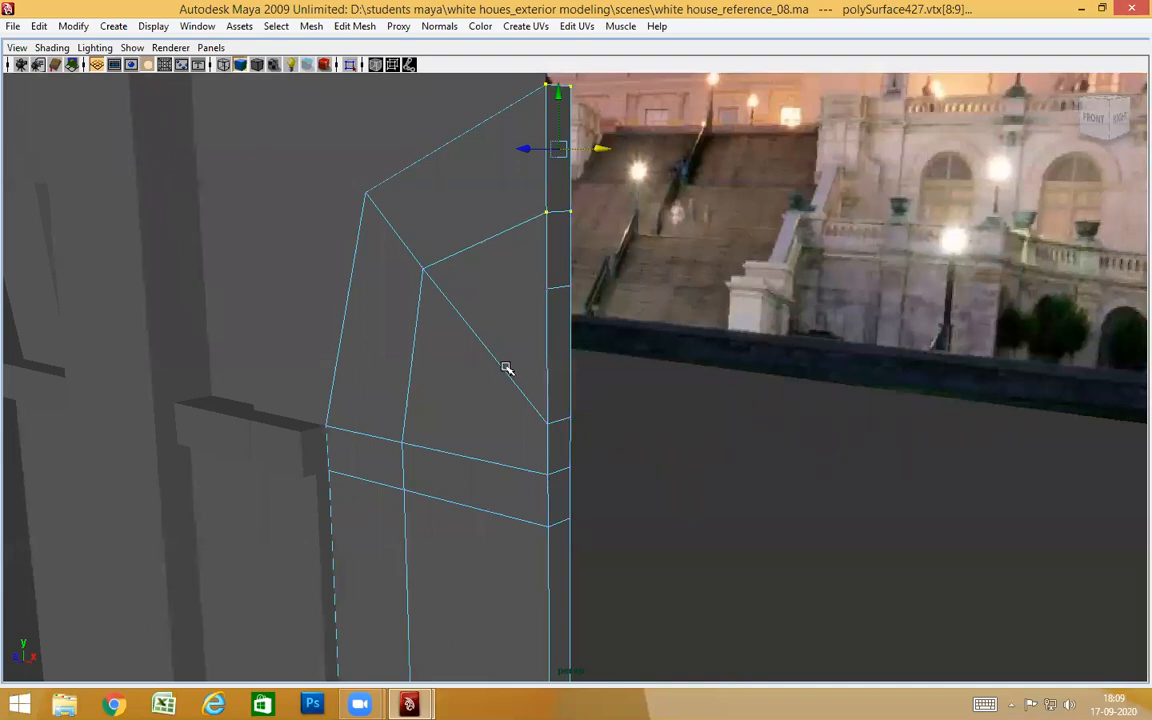
left_click_drag(506, 368, 529, 367, "alt")
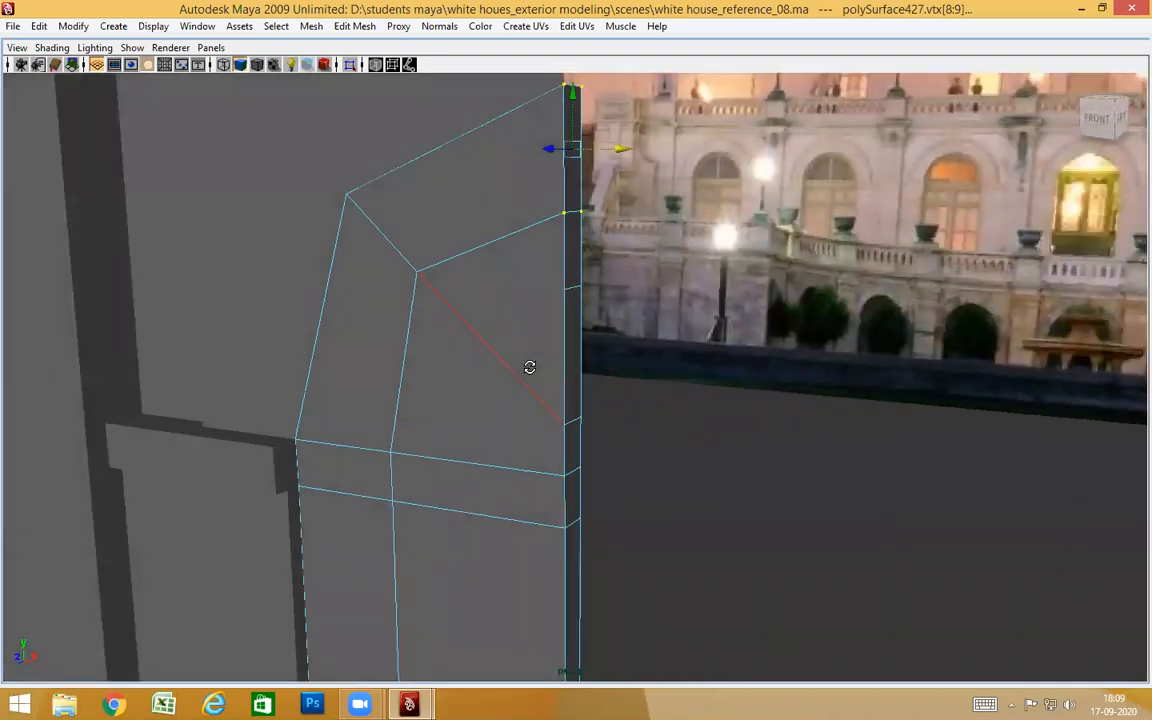
left_click_drag(530, 377, 640, 357, "alt")
right_click_drag(573, 355, 534, 386, "alt")
left_click_drag(545, 392, 588, 425, "alt")
middle_click_drag(588, 425, 538, 255, "alt")
right_click_drag(640, 305, 594, 344, "alt")
left_click_drag(520, 326, 494, 337, "alt")
middle_click_drag(496, 388, 494, 332, "alt")
left_click_drag(476, 332, 487, 322, "alt")
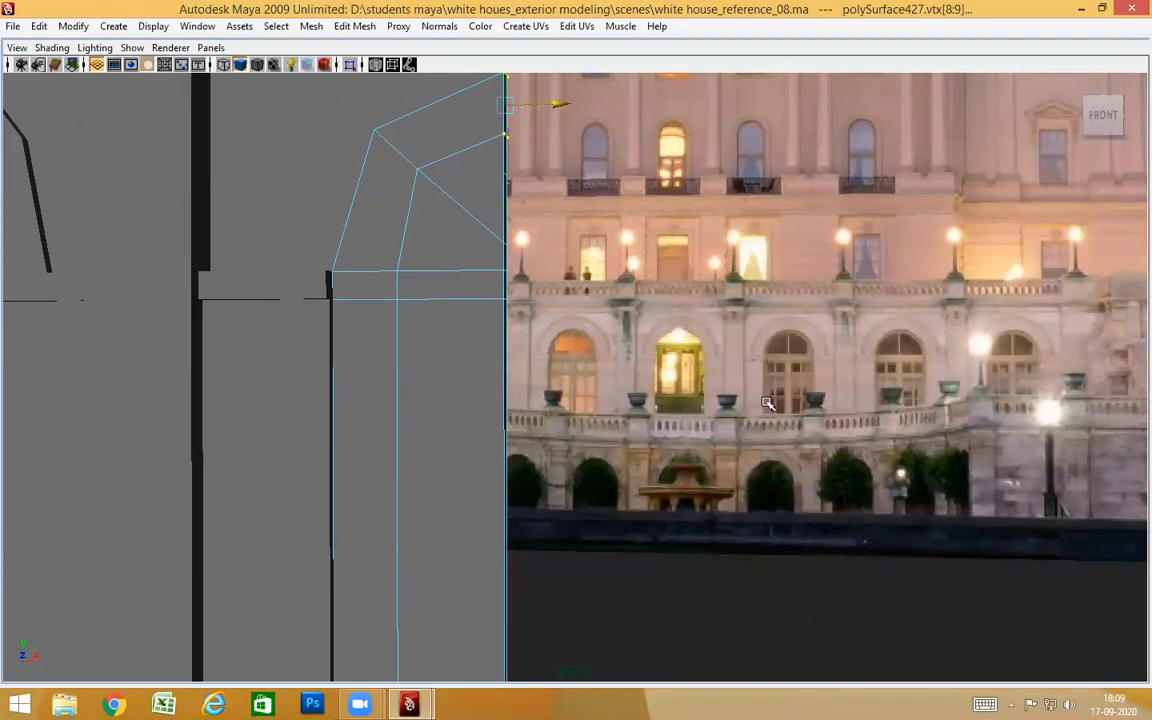
middle_click_drag(549, 348, 663, 366, "alt")
left_click_drag(663, 366, 615, 404, "alt")
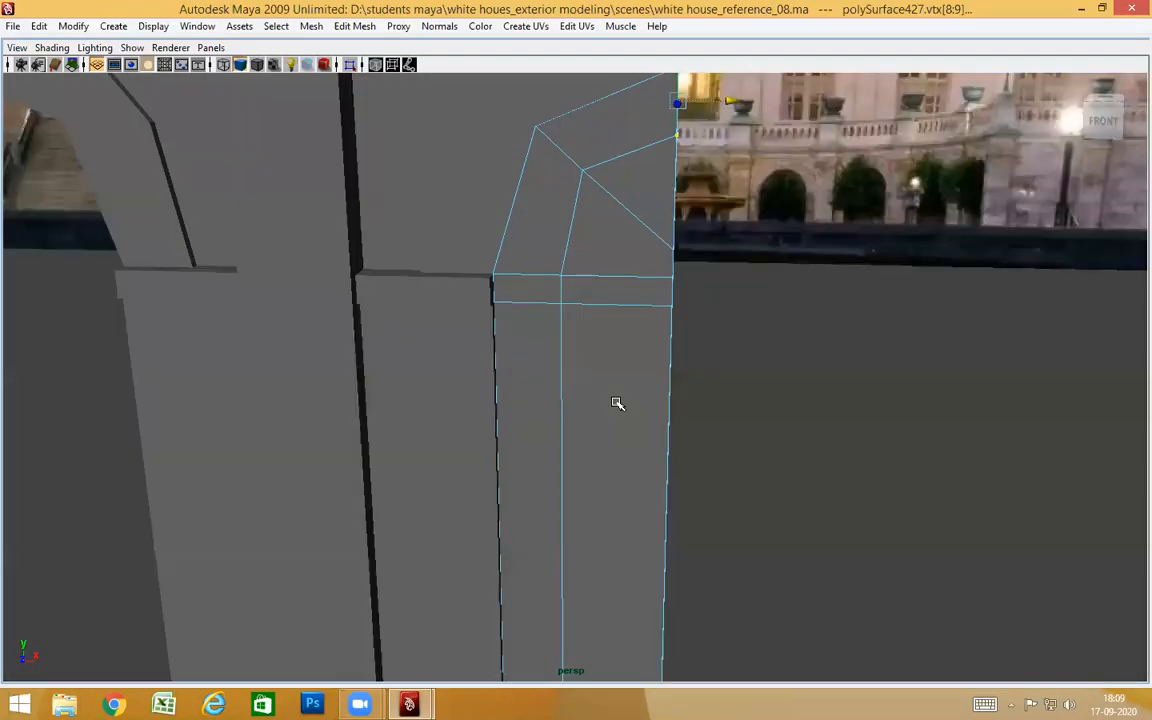
Try to raise the inner edges of the arch segment above the capital, and undo the move
right_click_drag(566, 248, 569, 205)
left_click(567, 255)
right_click_drag(559, 318, 722, 390, "ctrl")
left_click_drag(733, 401, 630, 220, "alt")
left_click_drag(621, 157, 609, 110)
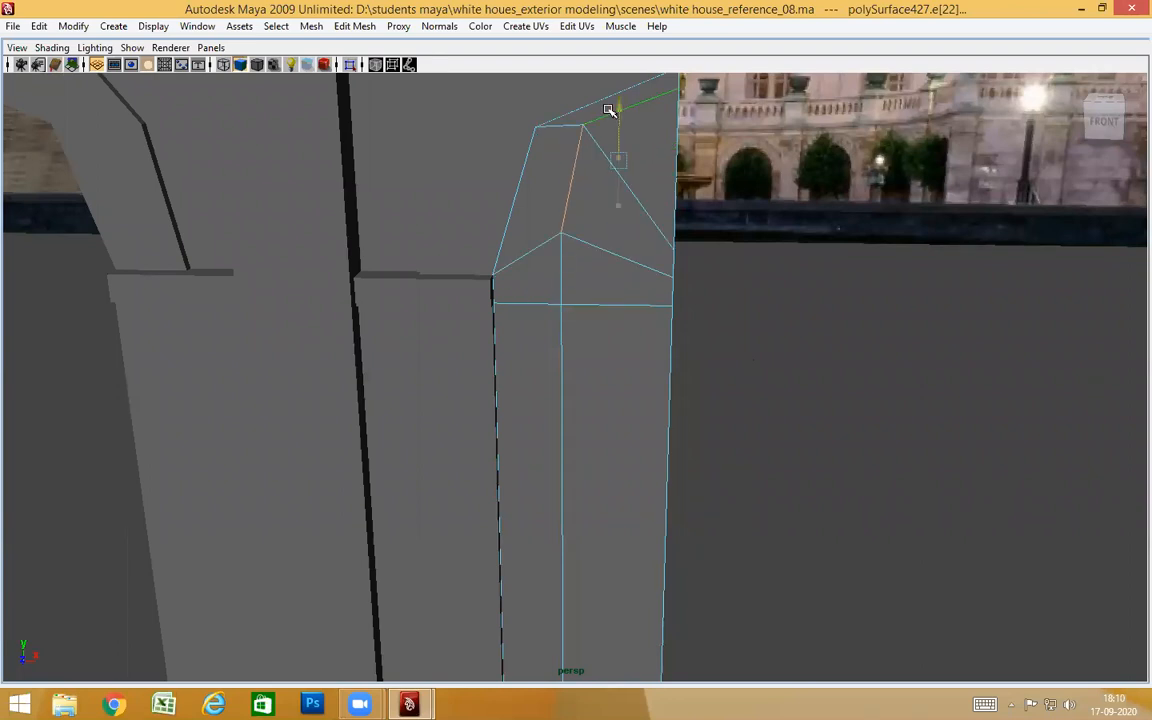
key("ctrl+z")
Merge the overlapping vertices at the capital band's end on the centre line
left_click_drag(660, 363, 705, 268, "alt")
right_click(638, 246)
left_click_drag(588, 325, 706, 243)
right_click_drag(681, 324, 727, 222, "shift")
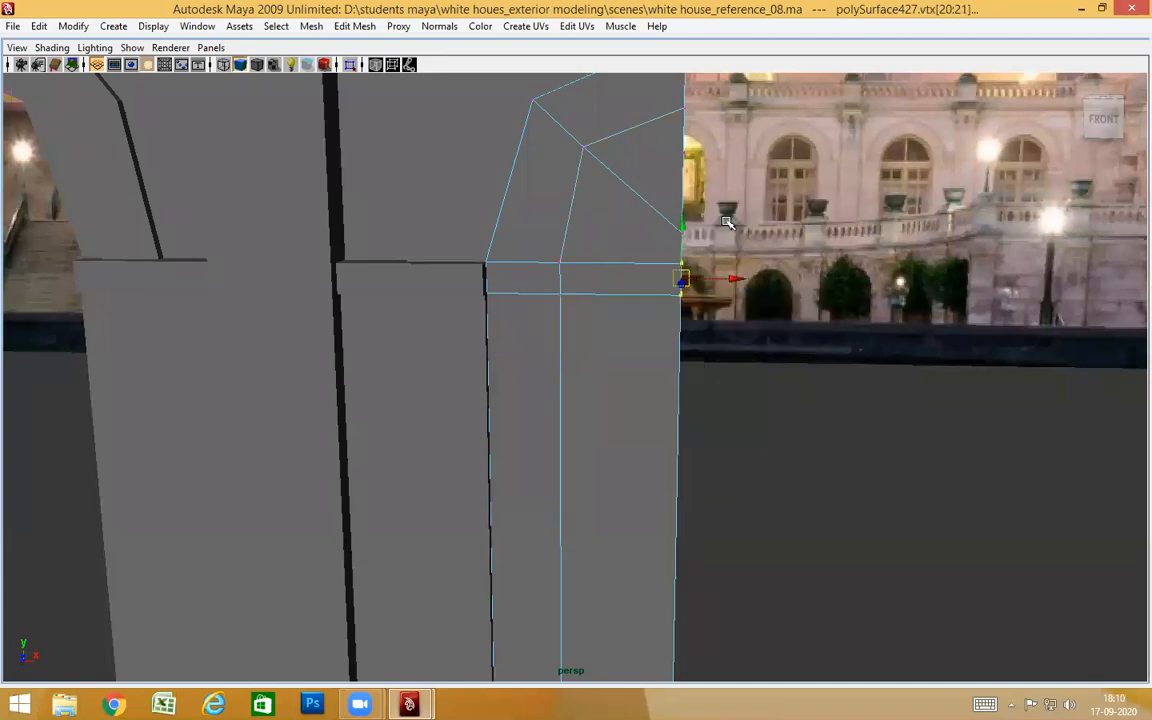
Select the inner edge loop through the arch and pillar, removing the arch edges above the capital from the selection
right_click_drag(572, 221, 601, 193)
left_click(569, 208)
right_click_drag(587, 258, 620, 278, "ctrl")
right_click_drag(688, 338, 688, 338, "shift")
left_click_drag(688, 338, 686, 543, "alt")
middle_click_drag(687, 543, 677, 680, "alt")
scroll(674, 473, "up", 3)
left_click_drag(674, 473, 653, 462, "alt")
scroll(653, 462, "down", 2)
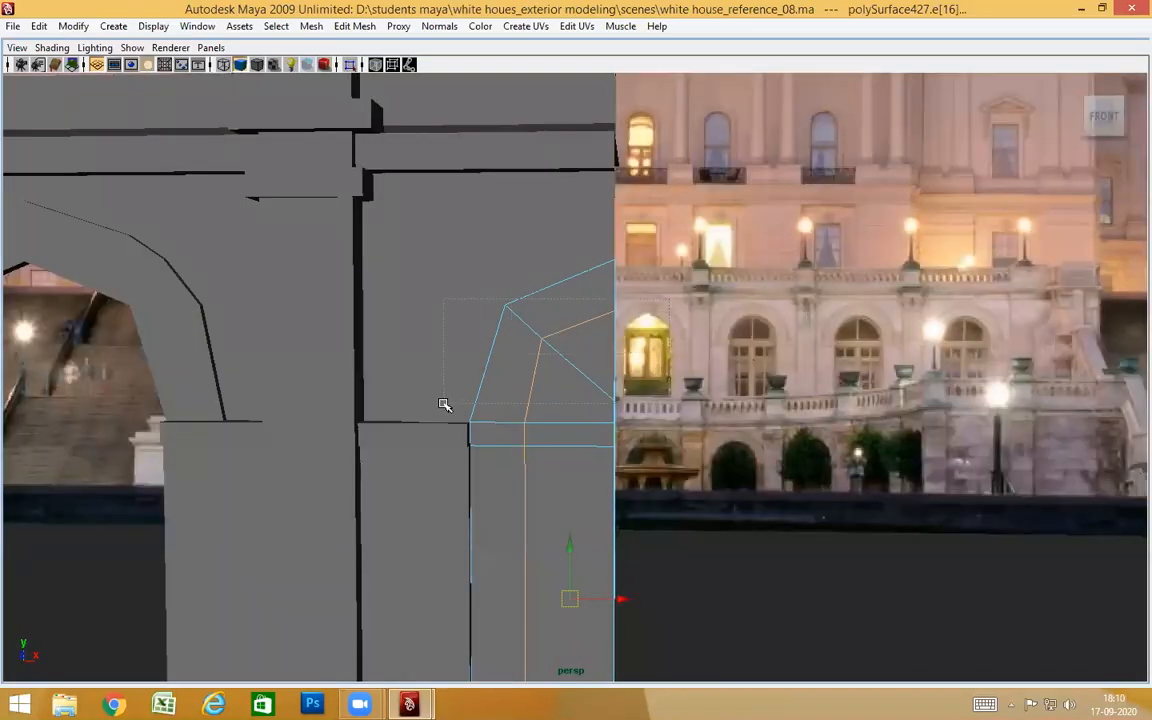
left_click_drag(555, 468, 603, 402, "alt")
Shift the pillar's inner vertical edges toward the centre line in the wireframe front view, aligning them under the arch bend
key("space")
scroll(606, 392, "up", 1)
middle_click_drag(623, 283, 625, 254, "alt")
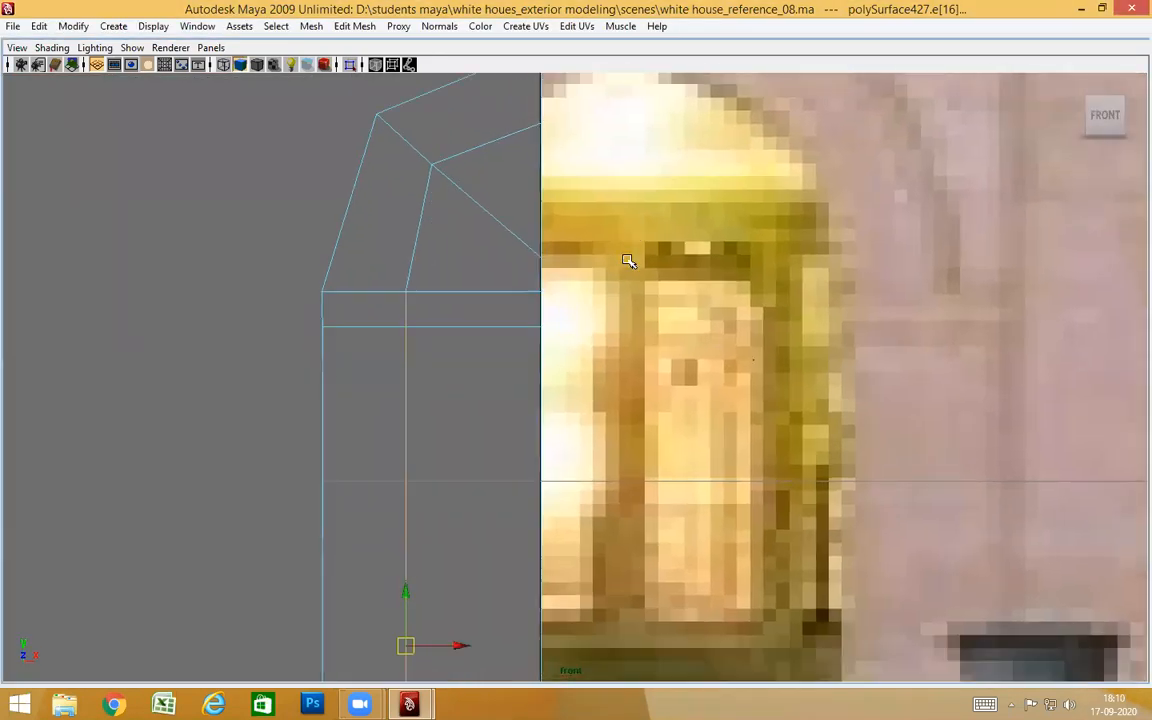
key("4")
middle_click_drag(538, 384, 599, 167, "alt")
scroll(600, 341, "down", 5)
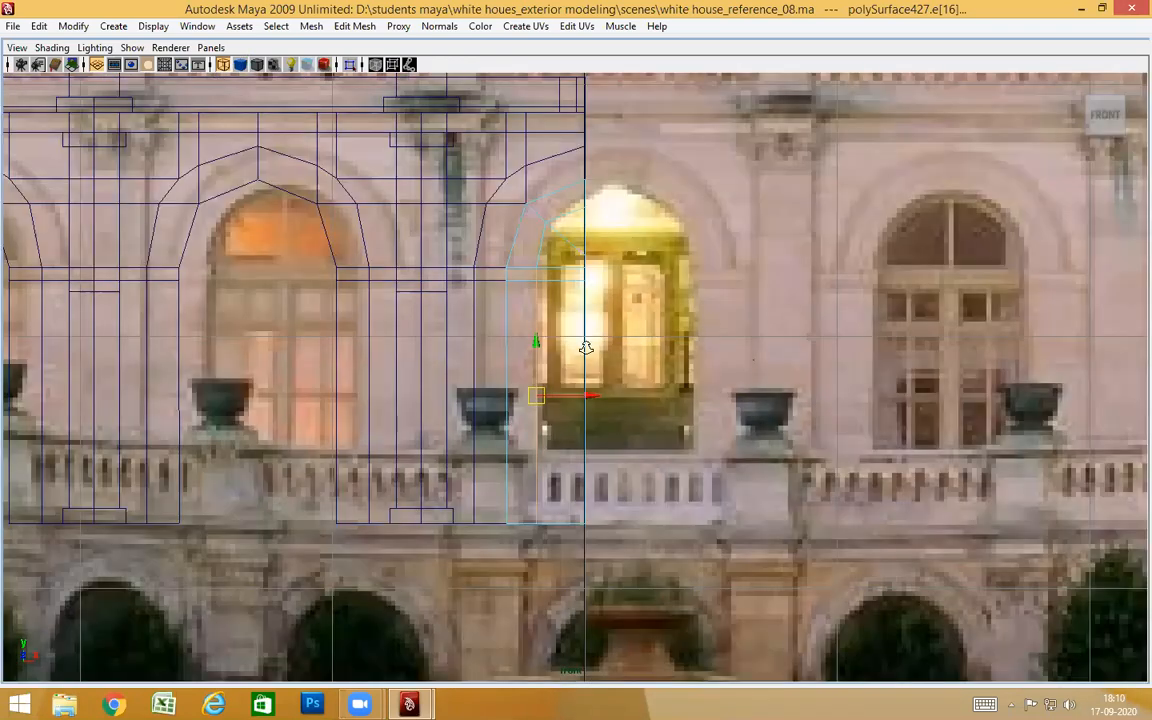
scroll(588, 340, "up", 2)
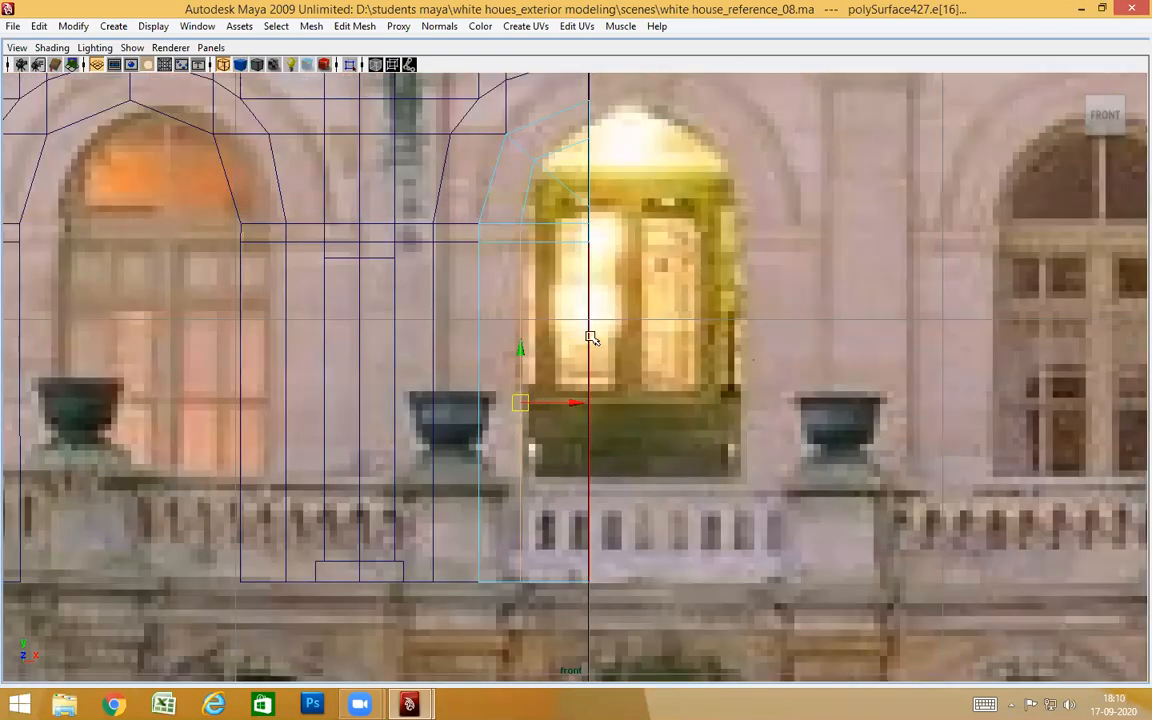
left_click_drag(574, 406, 581, 407)
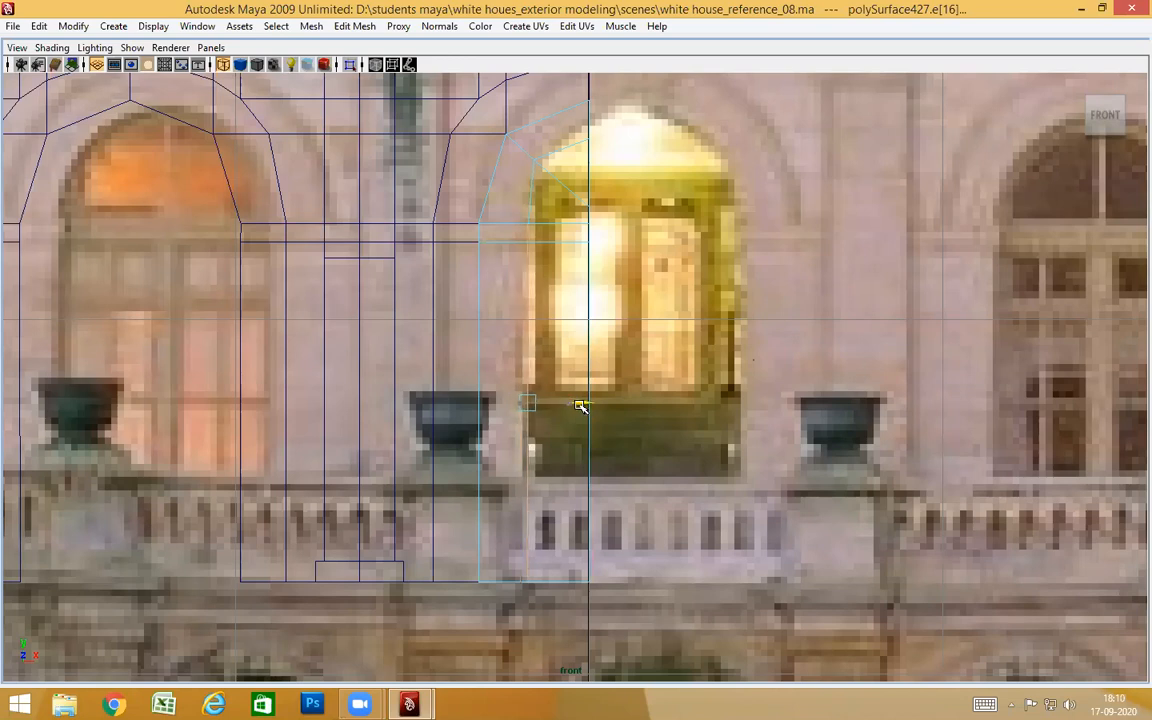
left_click_drag(585, 406, 587, 407)
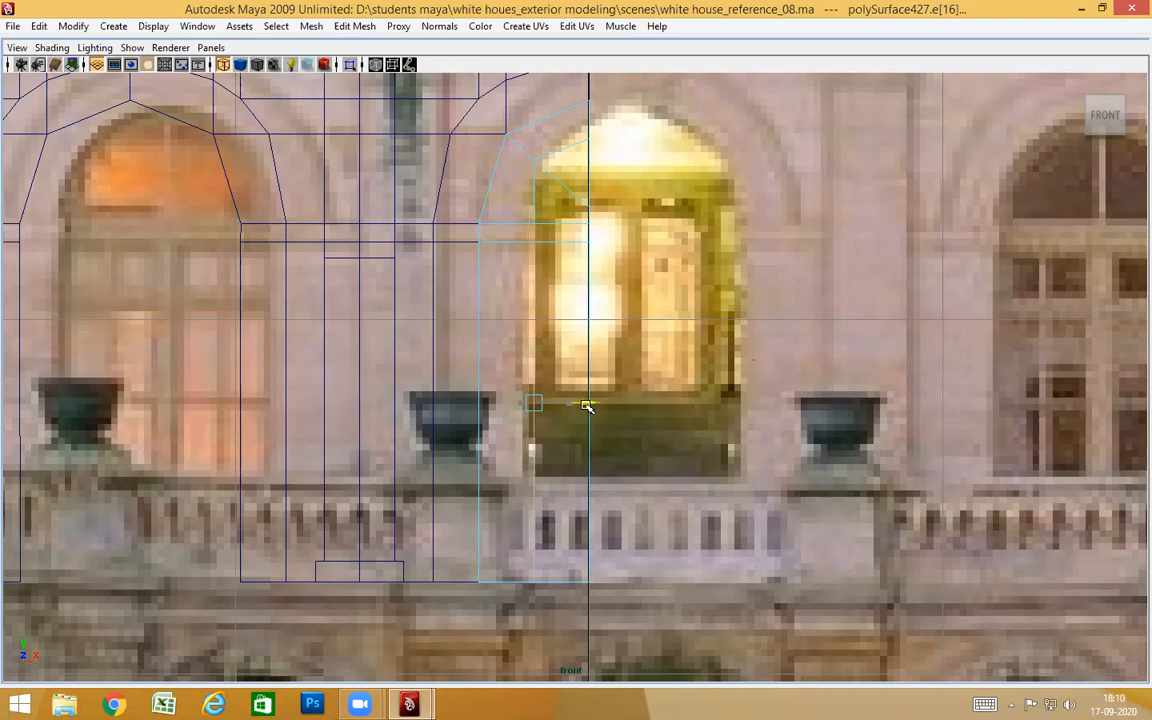
left_click_drag(587, 406, 591, 332)
Examine the straightened pillar edges and the arch bend from several angles in the perspective view
key("space")
left_click_drag(591, 345, 600, 412, "alt")
scroll(922, 368, "up", 4)
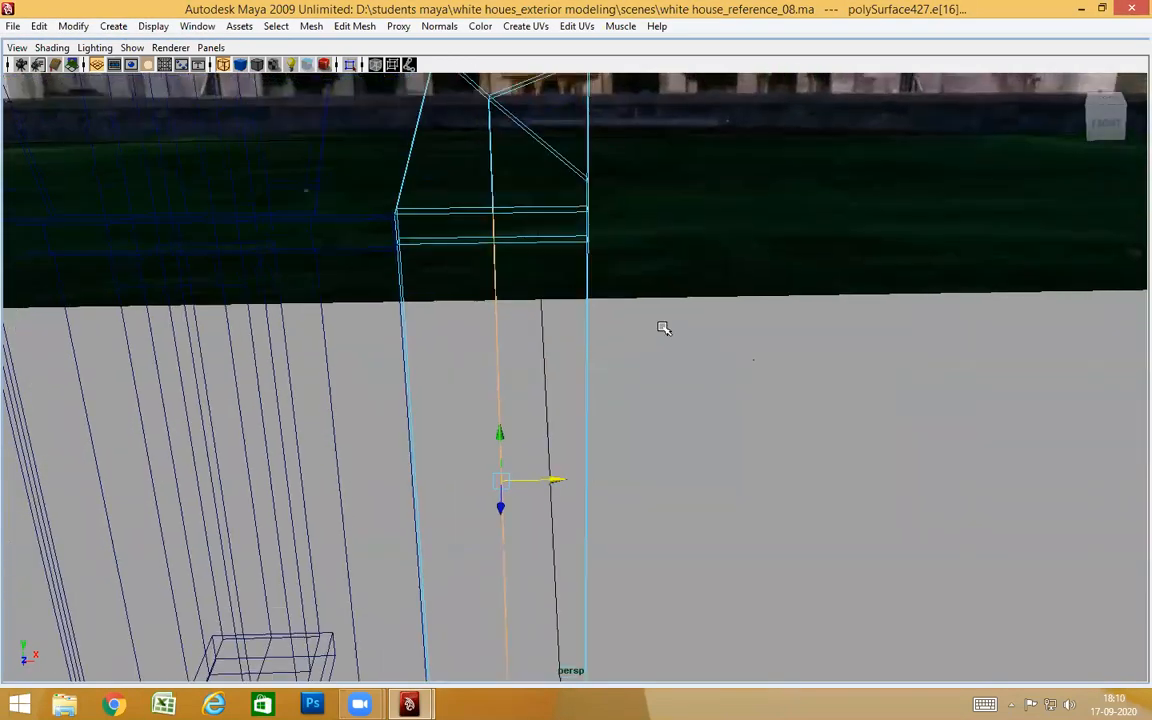
left_click_drag(664, 328, 548, 418, "alt")
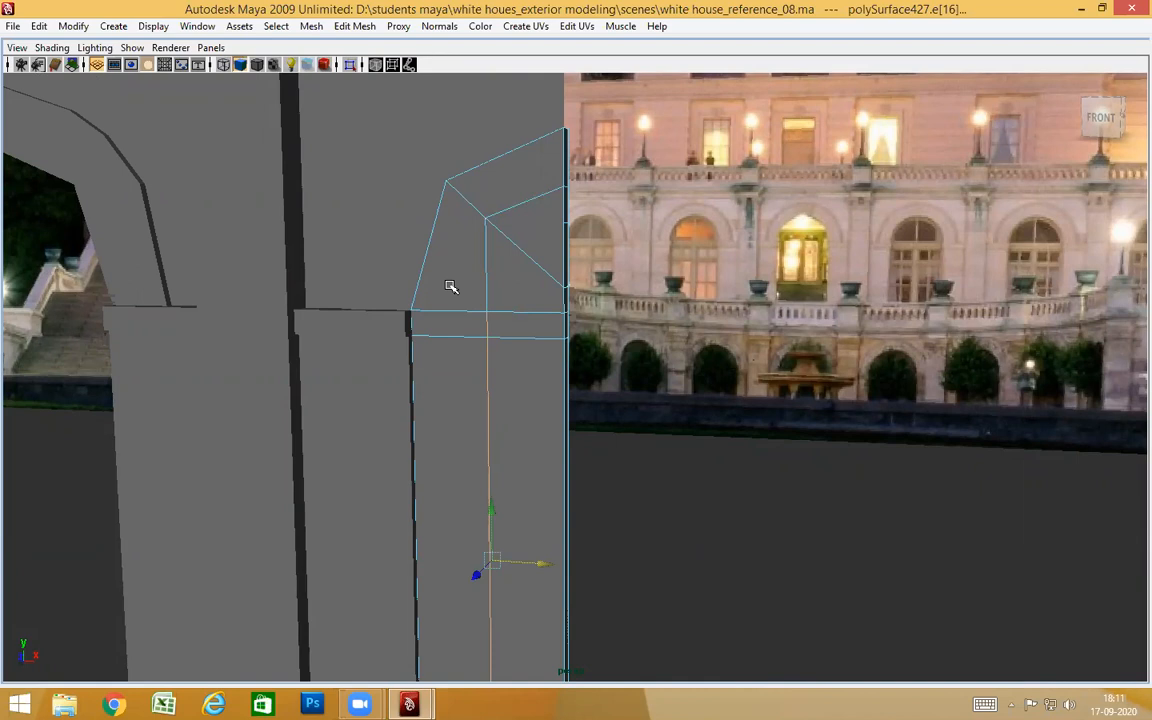
left_click_drag(659, 316, 468, 325, "alt")
left_click_drag(588, 331, 455, 392, "alt")
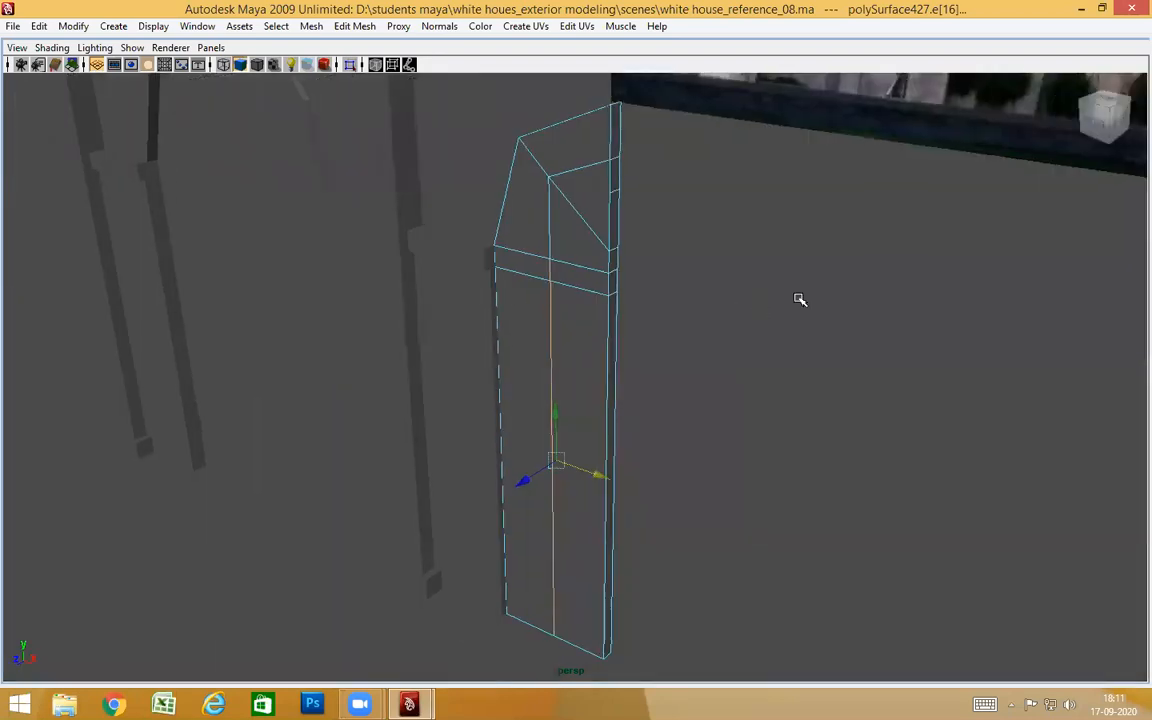
scroll(800, 298, "up", 4)
middle_click_drag(690, 350, 692, 468, "alt")
middle_click_drag(580, 234, 582, 318, "alt")
Delete the diagonal edges running from the inner arch bend down to the centre line
left_click(581, 310)
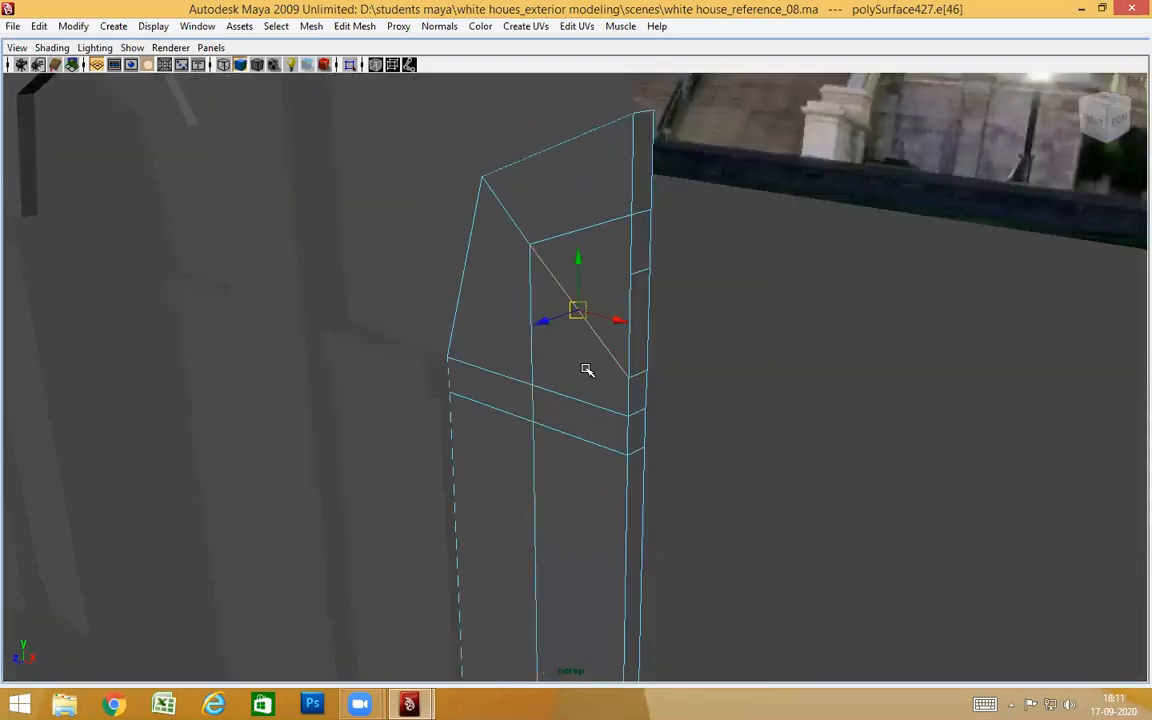
right_click_drag(612, 386, 700, 404, "shift")
left_click_drag(766, 450, 857, 430, "alt")
key("ctrl+z")
left_click_drag(648, 373, 716, 331, "alt")
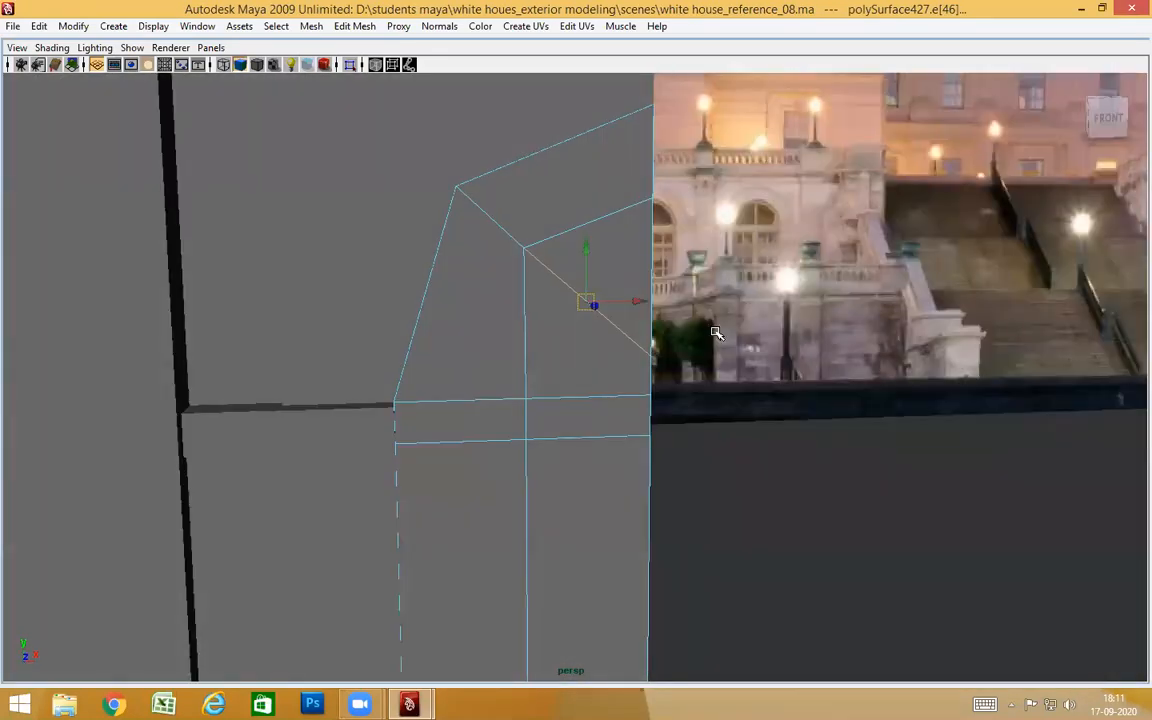
right_click(716, 331, "shift")
right_click_drag(716, 331, 632, 352, "shift")
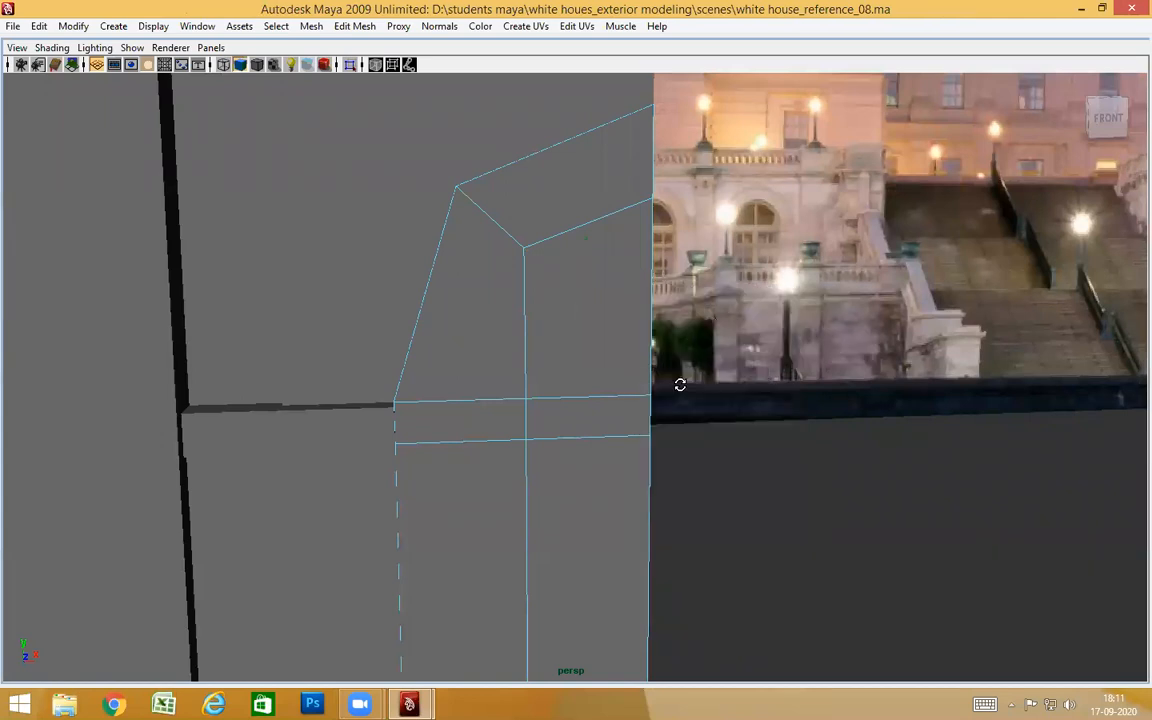
Delete the leftover cross edge on the side face along the centre line, between the arch and the capital band
left_click_drag(632, 352, 614, 260, "alt")
left_click(640, 258)
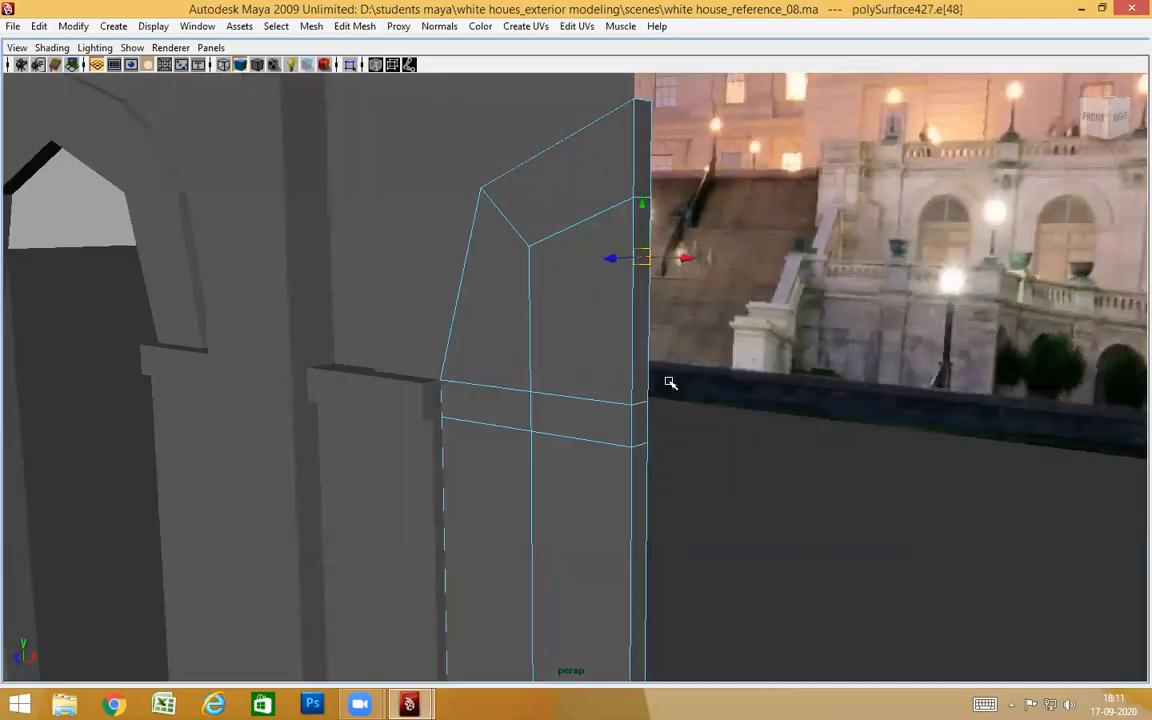
left_click(670, 383)
left_click_drag(630, 391, 609, 216, "alt")
left_click(524, 254)
left_click_drag(684, 388, 541, 401, "alt")
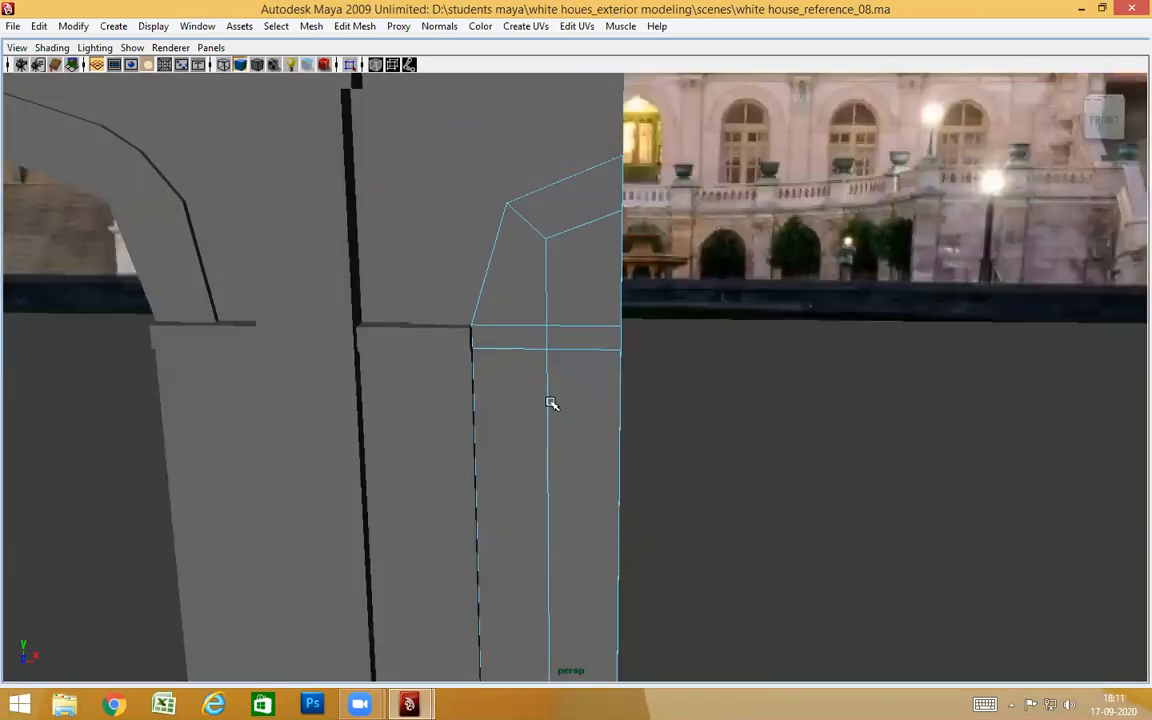
Select the inner vertical edges from the pillar base to the arch bend and check their alignment in the front view
left_click(548, 405)
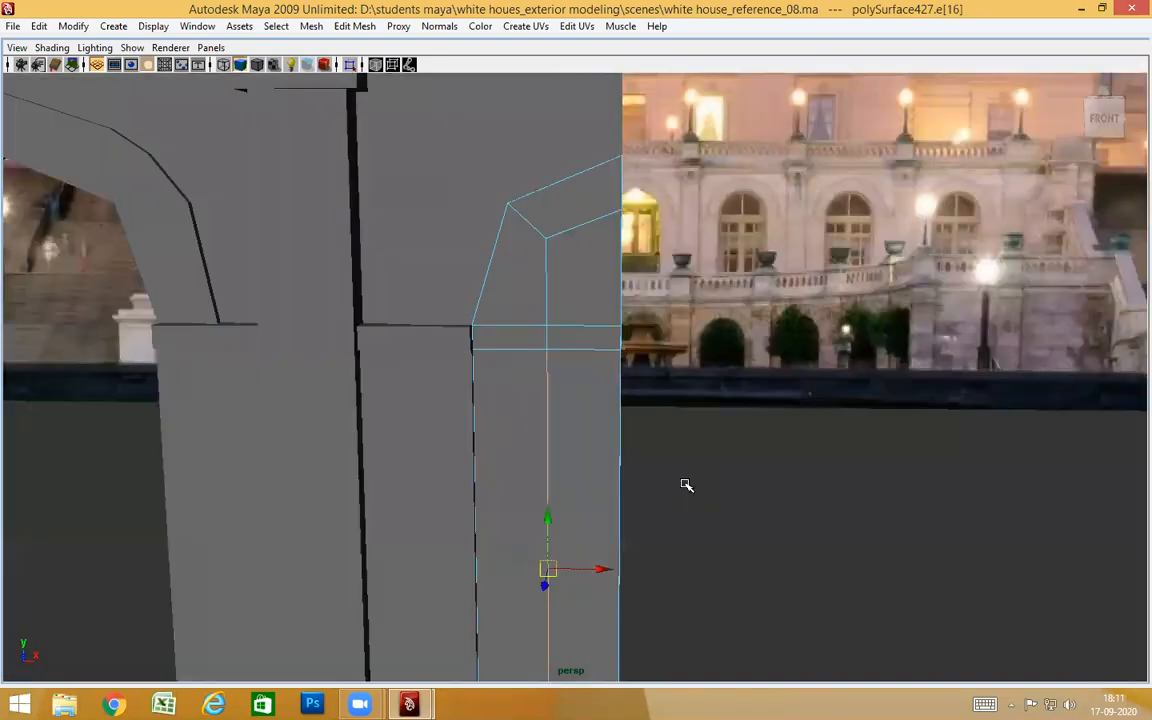
middle_click_drag(686, 485, 625, 398, "alt")
right_click_drag(625, 398, 784, 437, "shift")
left_click_drag(735, 471, 717, 426, "alt")
scroll(774, 426, "down", 2)
key("space")
left_click_drag(713, 353, 719, 386)
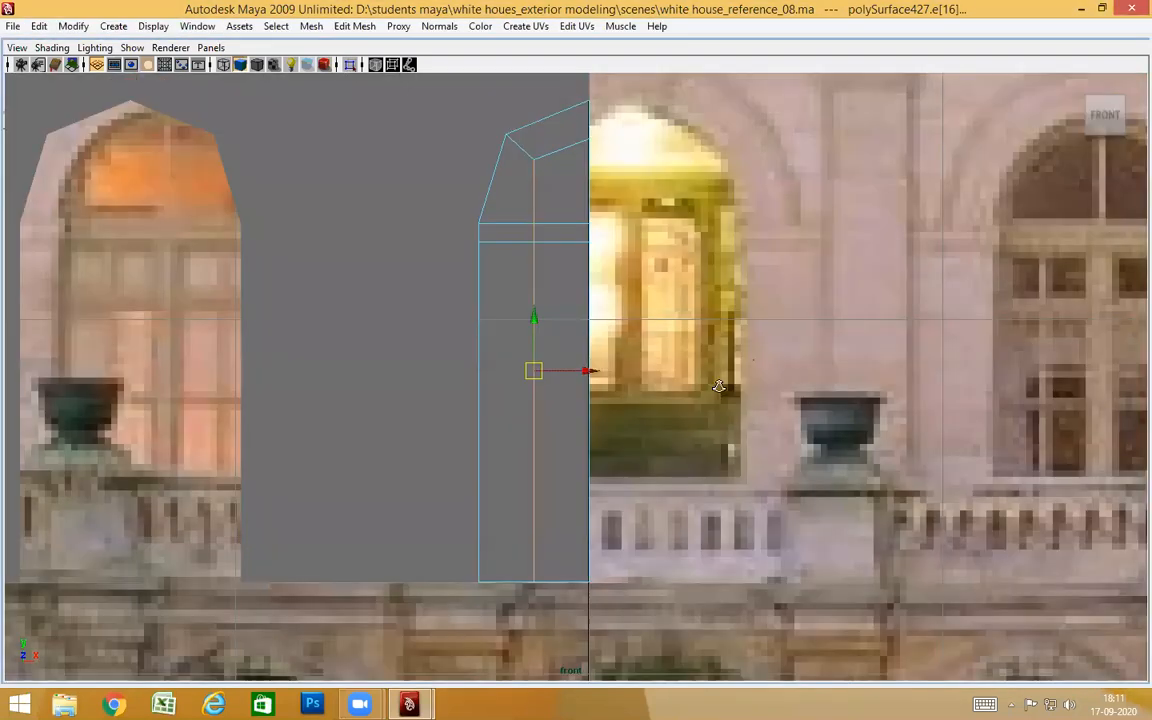
key("space")
Move the inner arch bend's corner vertices toward the centre line and slightly down
left_click_drag(566, 305, 612, 314)
middle_click_drag(612, 314, 616, 440, "alt")
scroll(712, 278, "up", 3)
right_click_drag(622, 190, 586, 190)
left_click(562, 198)
left_click_drag(607, 195, 620, 195)
left_click_drag(578, 144, 580, 160)
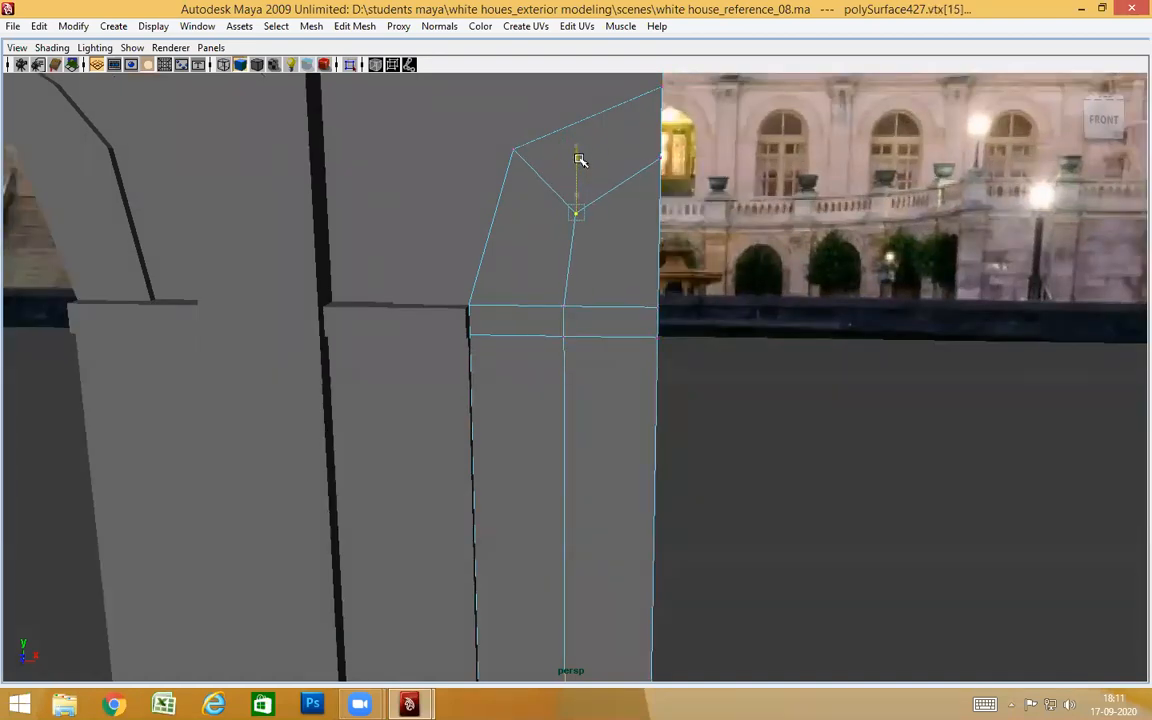
left_click_drag(622, 212, 627, 213)
Select the pillar's inner vertical edge loop, removing the edges above the capital from the selection
left_click_drag(667, 260, 733, 309, "alt")
right_click_drag(733, 309, 625, 316, "alt")
left_click_drag(576, 311, 643, 401, "alt")
left_click(645, 339)
middle_click_drag(643, 401, 643, 267, "alt")
mouse_move(612, 402)
left_mouse_down("alt")
mouse_move(594, 414)
mouse_move(611, 417)
left_mouse_up("alt")
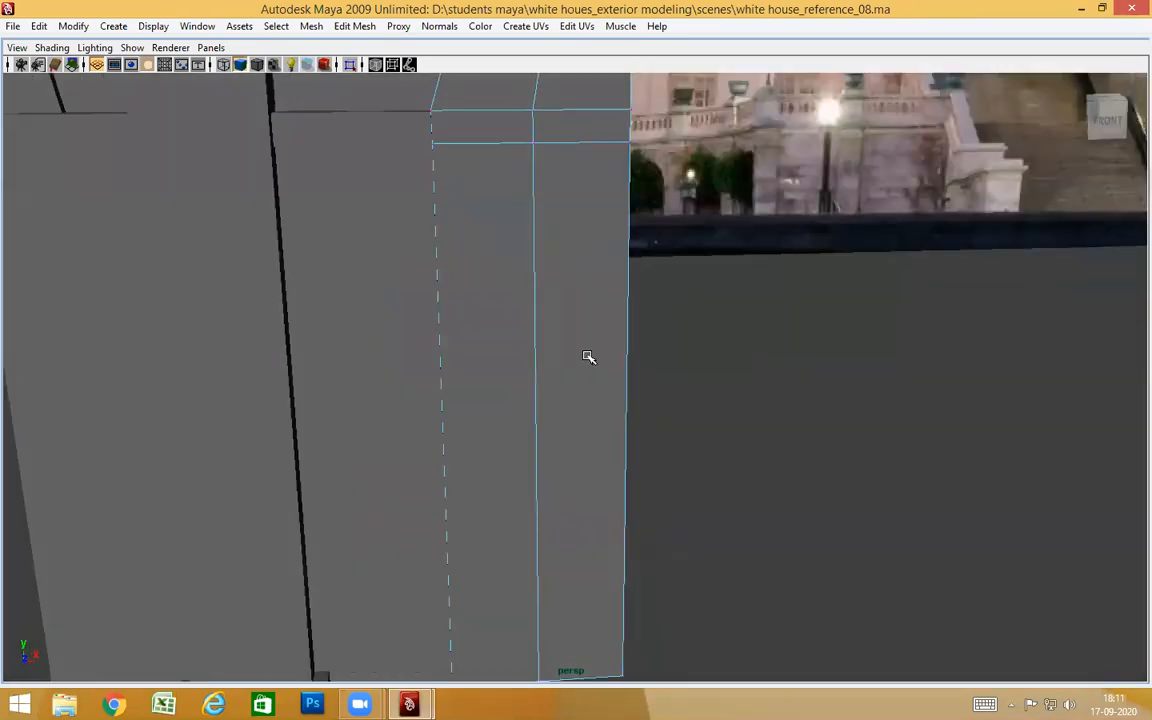
right_click_drag(588, 357, 579, 424, "alt")
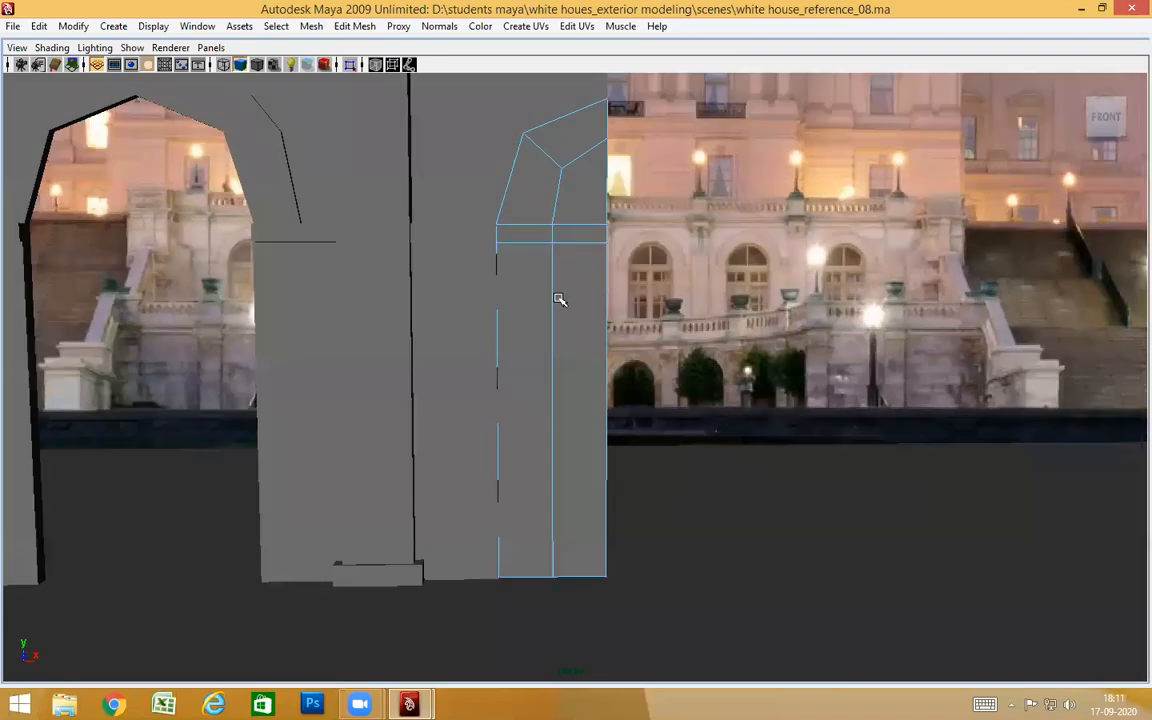
left_click(555, 308)
mouse_move(637, 343)
left_mouse_down("alt")
mouse_move(576, 339)
mouse_move(674, 347)
mouse_move(633, 357)
left_mouse_up("alt")
right_click_drag(583, 276, 797, 345, "ctrl")
left_click_drag(765, 361, 745, 345, "alt")
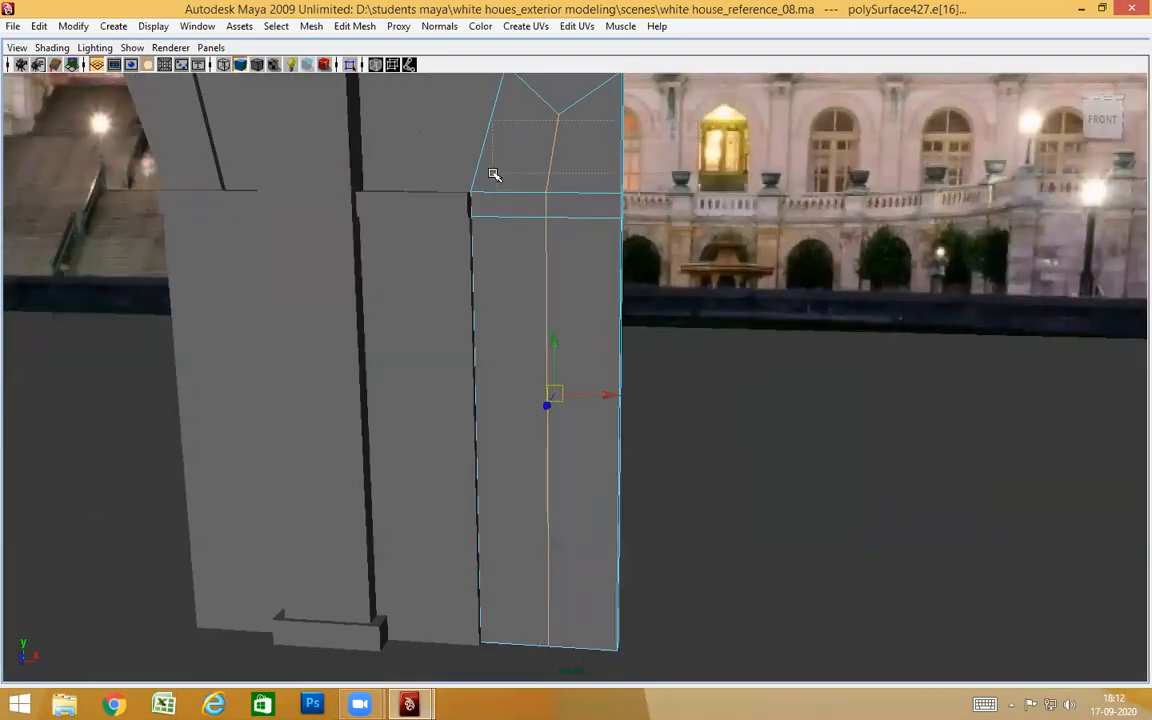
left_click_drag(494, 175, 494, 176, "ctrl")
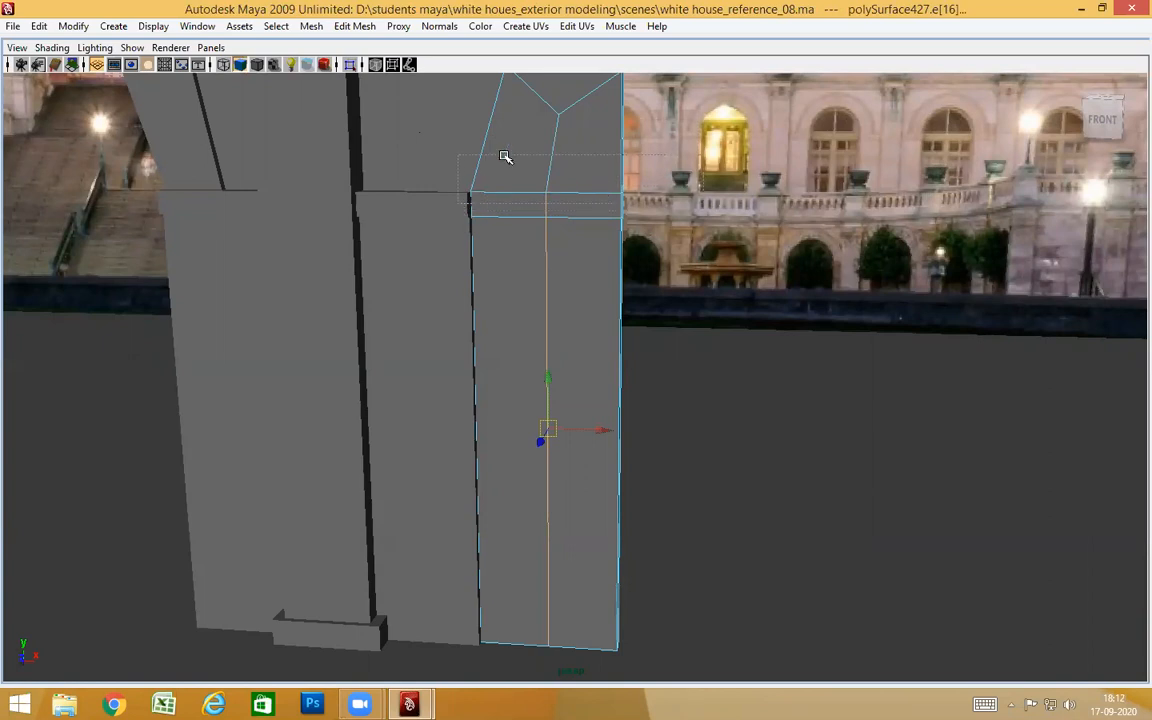
Extend the selection along the pillar's inner edge loop to the arch bend and bevel it with width 0.08 and 1 segment
left_click_drag(667, 283, 535, 270, "alt")
right_click_drag(533, 270, 748, 319, "ctrl")
left_click_drag(748, 319, 703, 325, "alt")
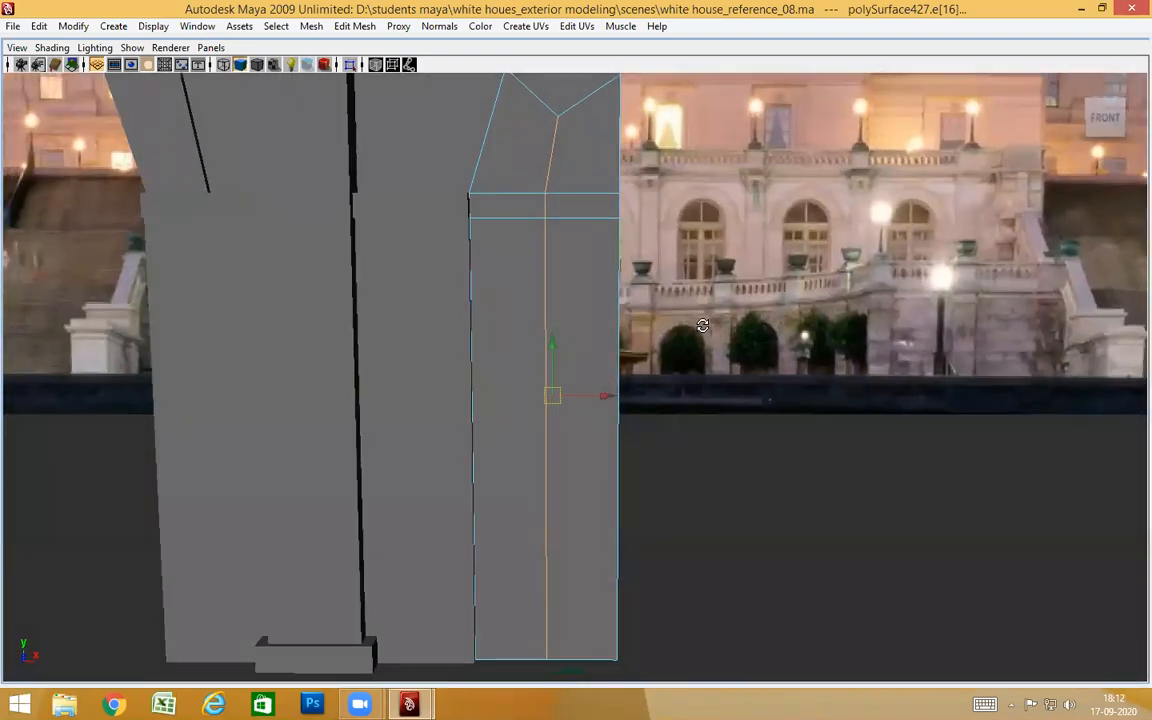
left_click_drag(590, 310, 577, 258, "alt")
right_click(575, 255, "shift")
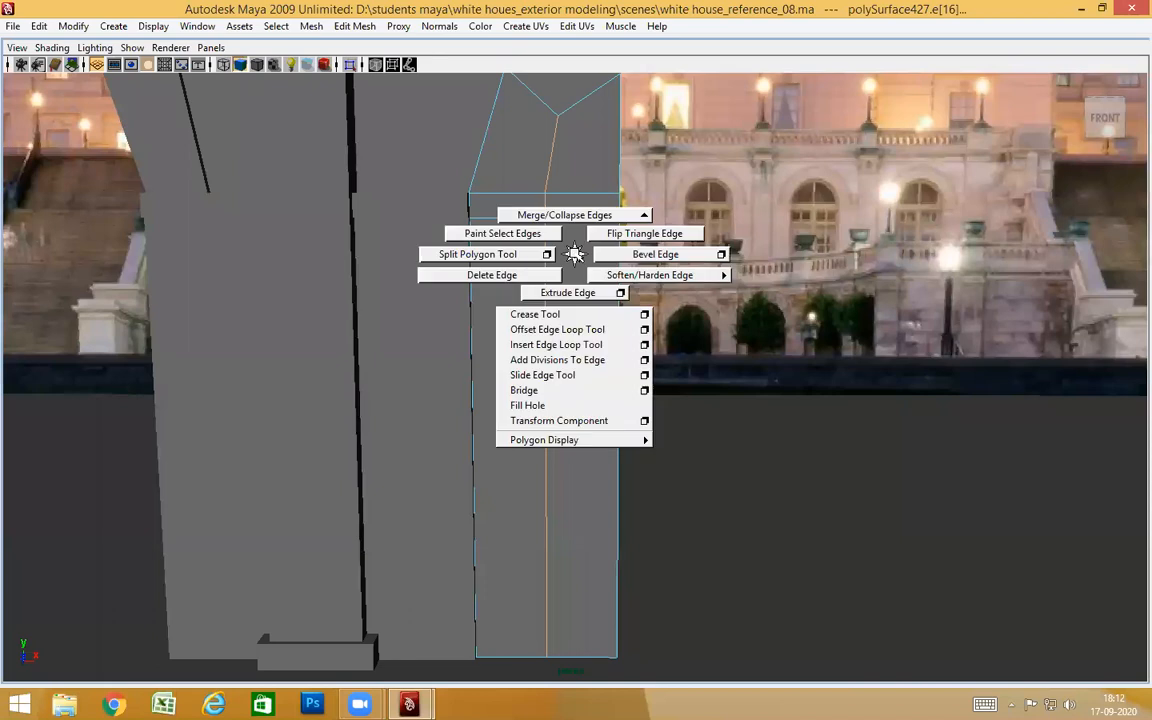
left_click(722, 254)
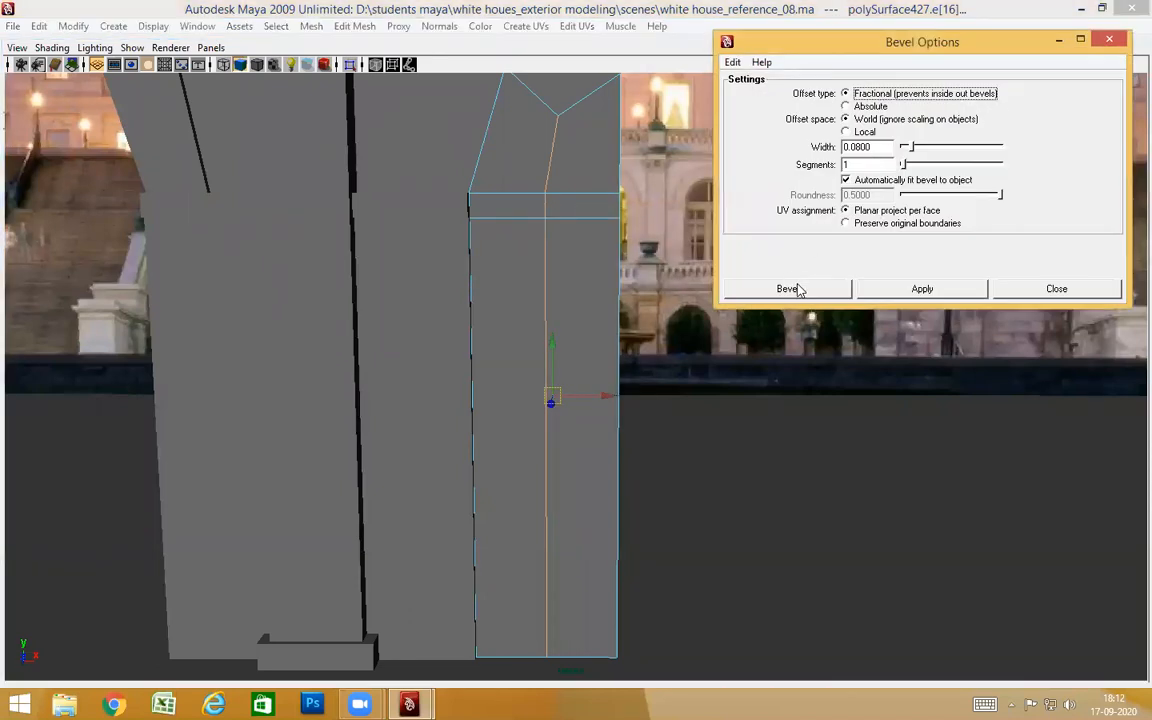
left_click(922, 289)
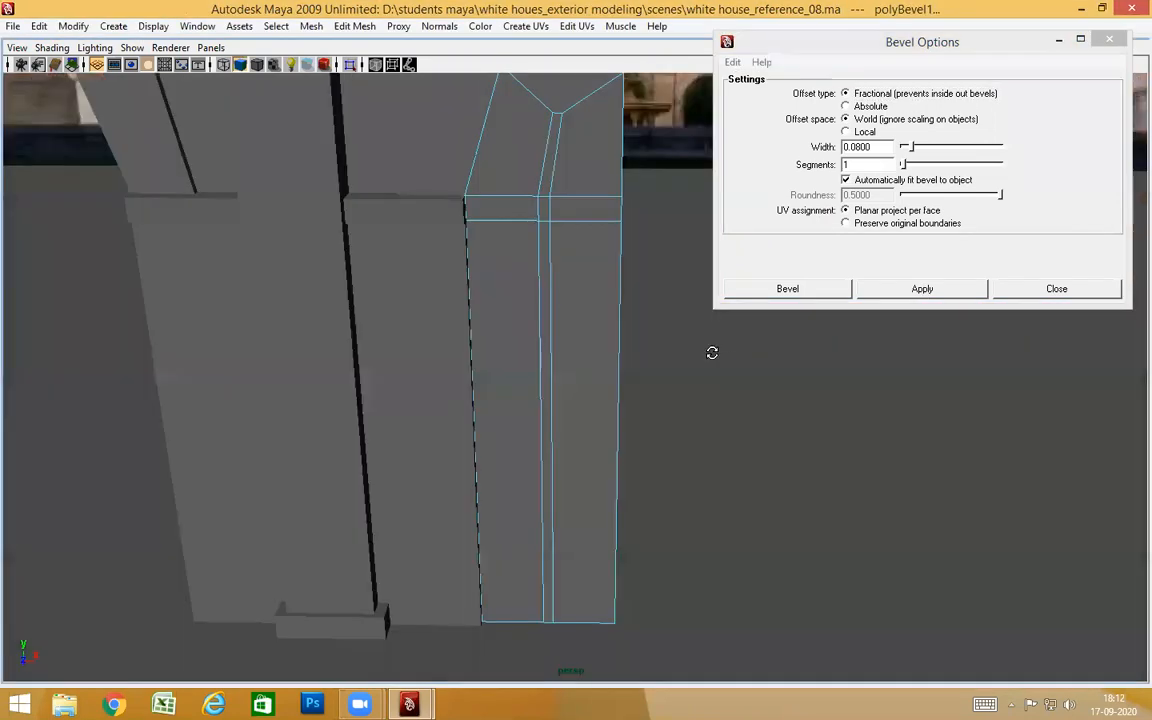
left_click(1080, 293)
Lower the short side edge beside the arch bend until it is level with the bevelled inner corner
left_click_drag(836, 342, 567, 318, "alt")
left_click_drag(537, 462, 662, 367, "alt")
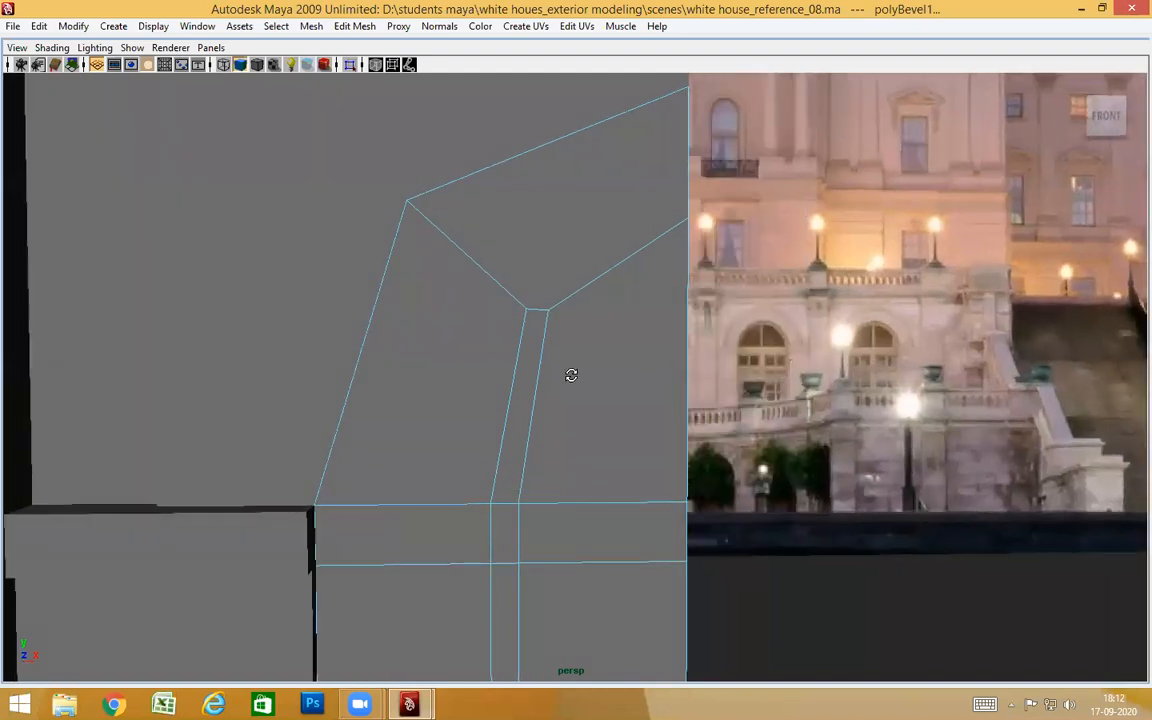
left_click_drag(571, 375, 572, 376, "alt")
left_click_drag(643, 348, 645, 213, "alt")
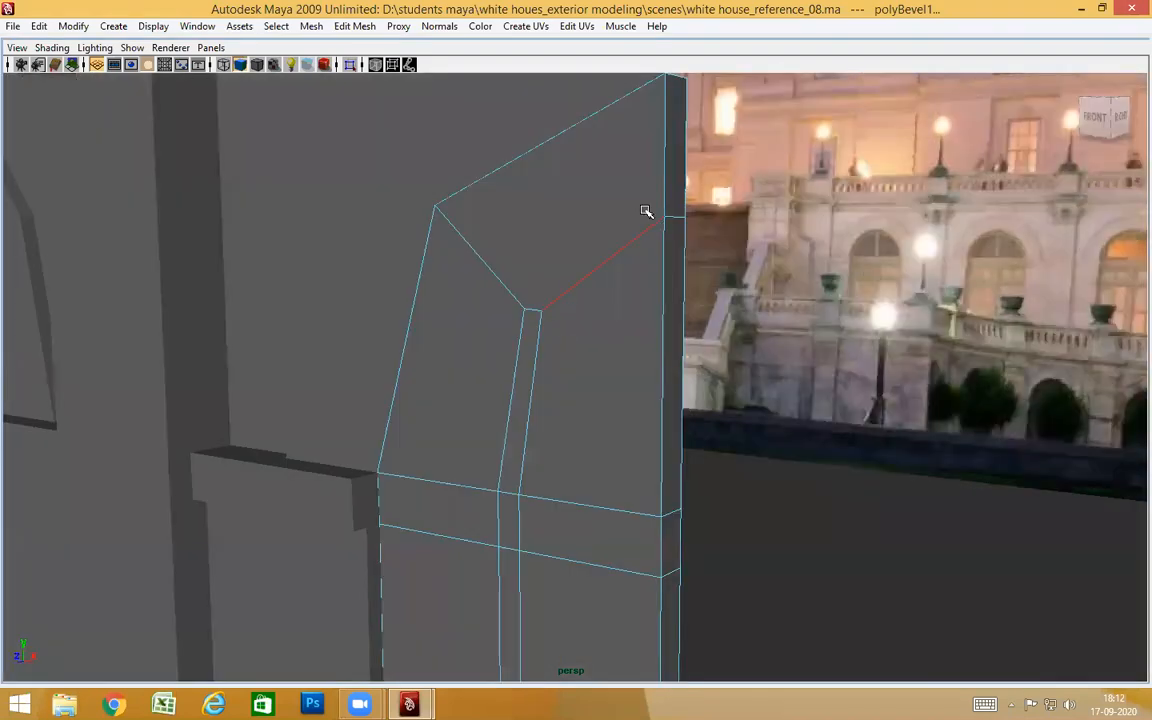
left_click(688, 203)
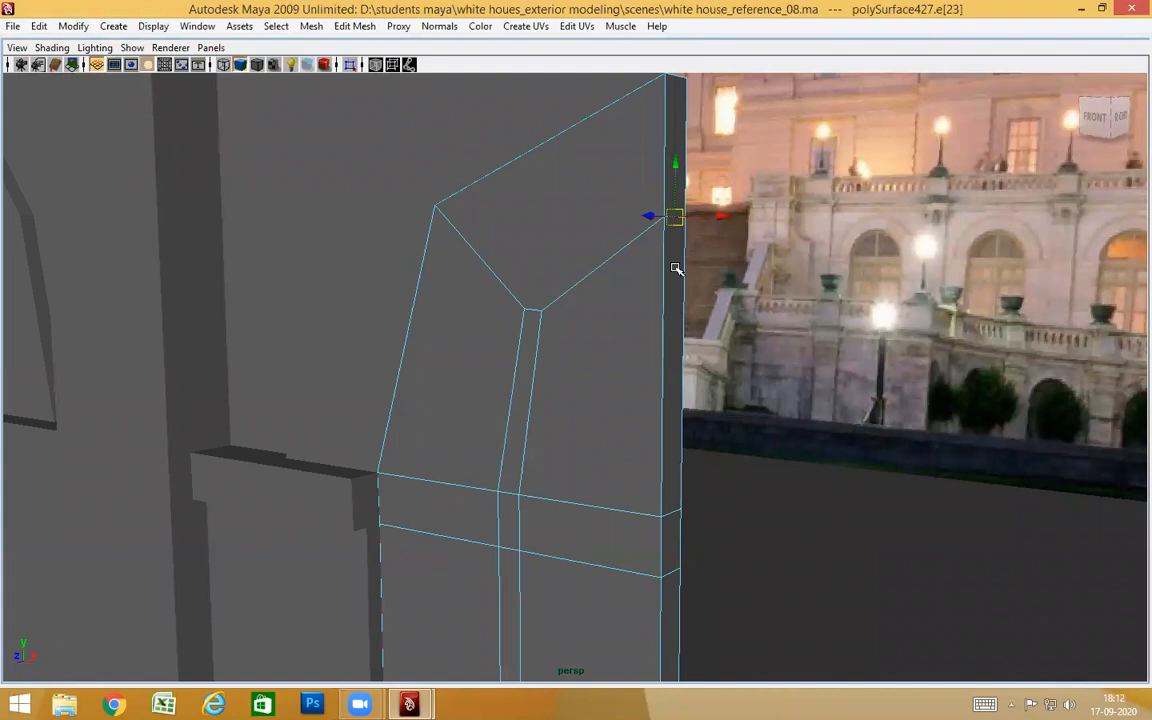
middle_click_drag(537, 306, 545, 319)
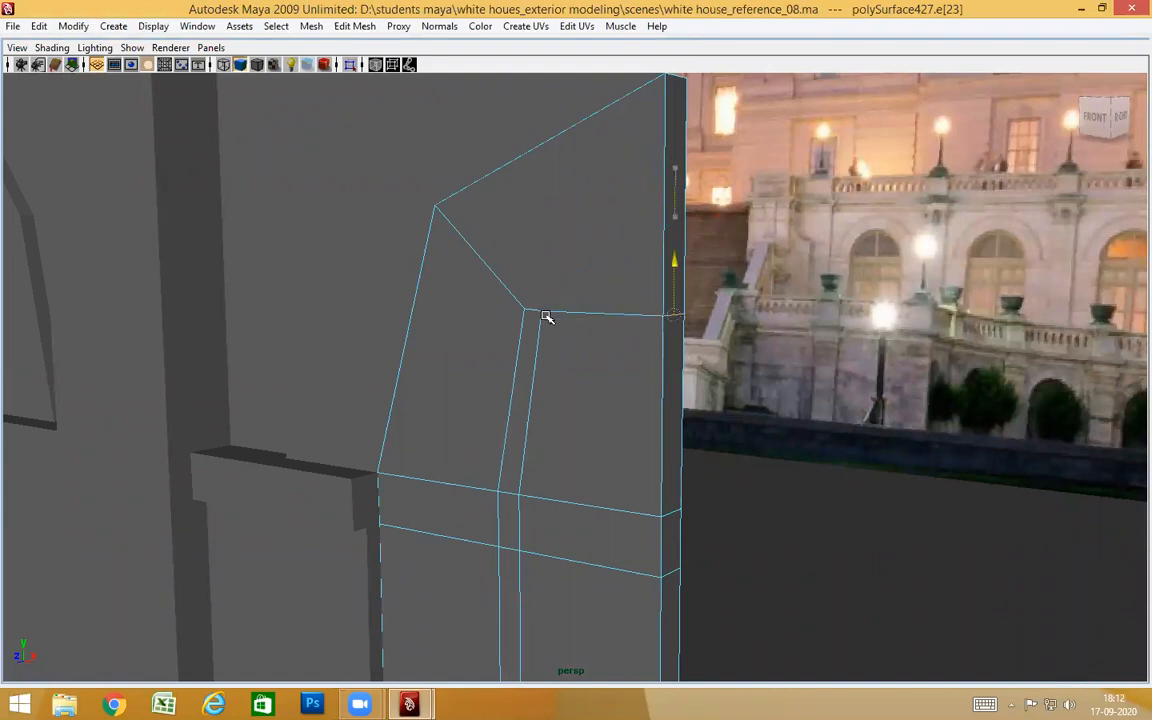
left_click_drag(545, 319, 756, 395, "alt")
middle_click_drag(543, 350, 541, 428, "alt")
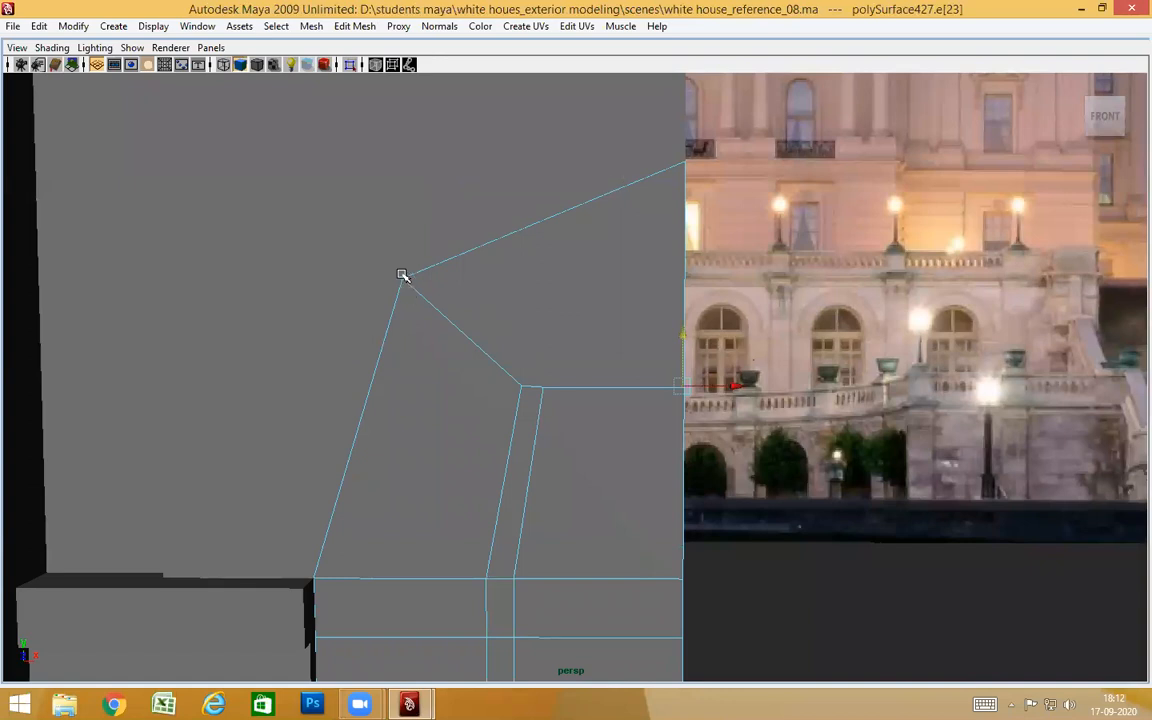
Return the arch piece to object mode and isolate it in the view
left_click_drag(507, 389, 584, 213, "alt")
left_click(588, 256)
right_click_drag(598, 265, 738, 312, "ctrl")
left_click_drag(692, 322, 582, 262, "alt")
right_click_drag(584, 262, 608, 235)
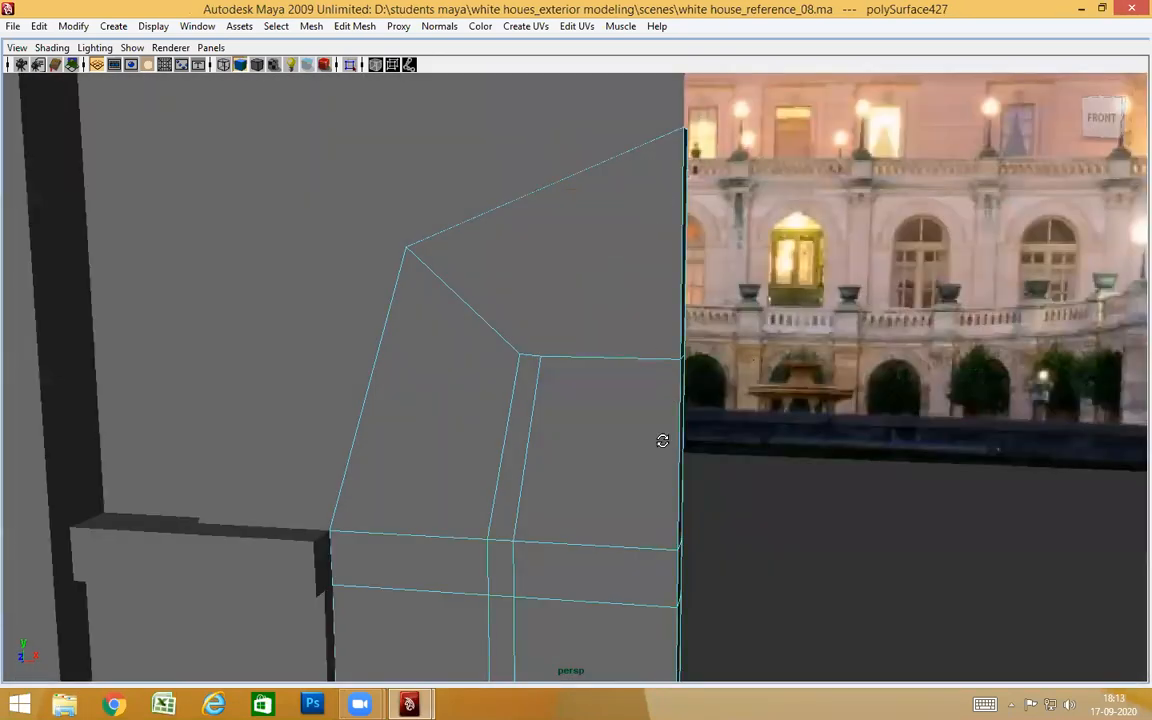
left_click_drag(661, 442, 401, 96, "alt")
left_click(349, 64)
left_click_drag(681, 404, 686, 357, "alt")
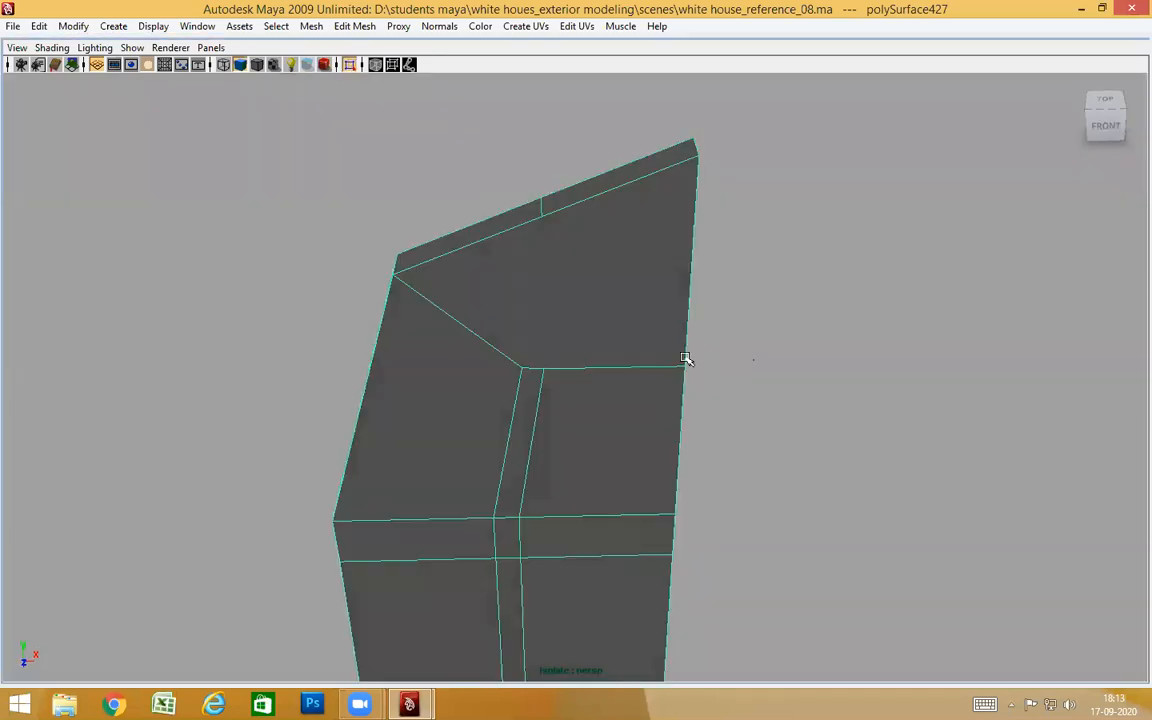
right_click_drag(615, 261, 517, 288, "shift")
left_click_drag(565, 340, 610, 373, "alt")
left_click(608, 367)
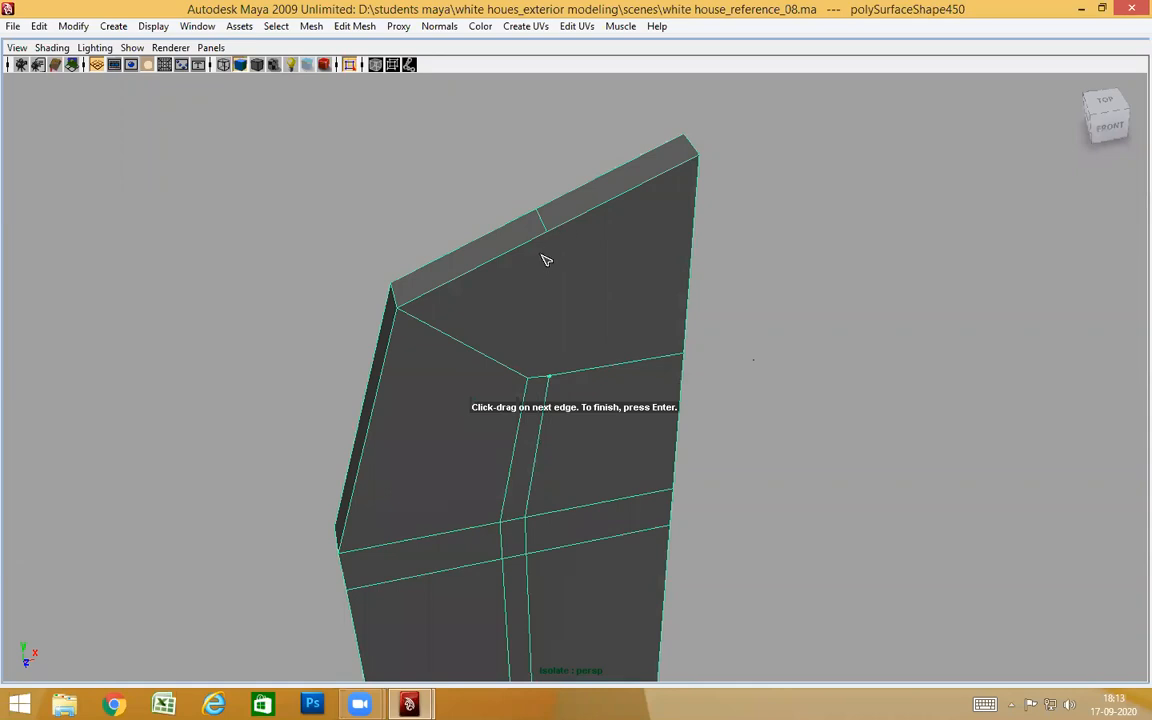
scroll(540, 296, "up", 3)
left_click_drag(536, 298, 536, 190, "alt")
left_click_drag(468, 258, 392, 286, "alt")
scroll(481, 314, "down", 4)
left_click_drag(481, 314, 562, 318, "alt")
key("q")
left_click_drag(645, 352, 666, 356, "alt")
left_click_drag(578, 407, 615, 400, "alt")
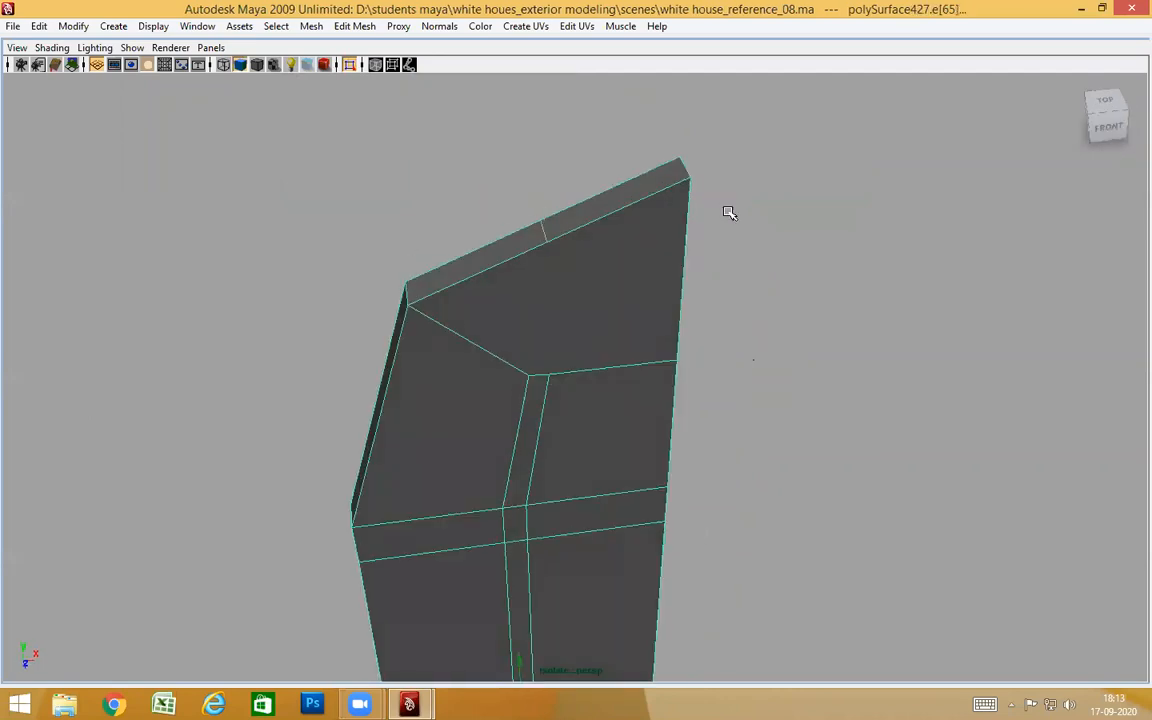
Split the back face from the middle vertex of the sloping top edge down to the bevelled bend corner
left_click_drag(728, 213, 655, 364)
left_click_drag(641, 445, 661, 275, "alt")
right_click_drag(657, 276, 600, 279, "shift")
left_click(636, 213)
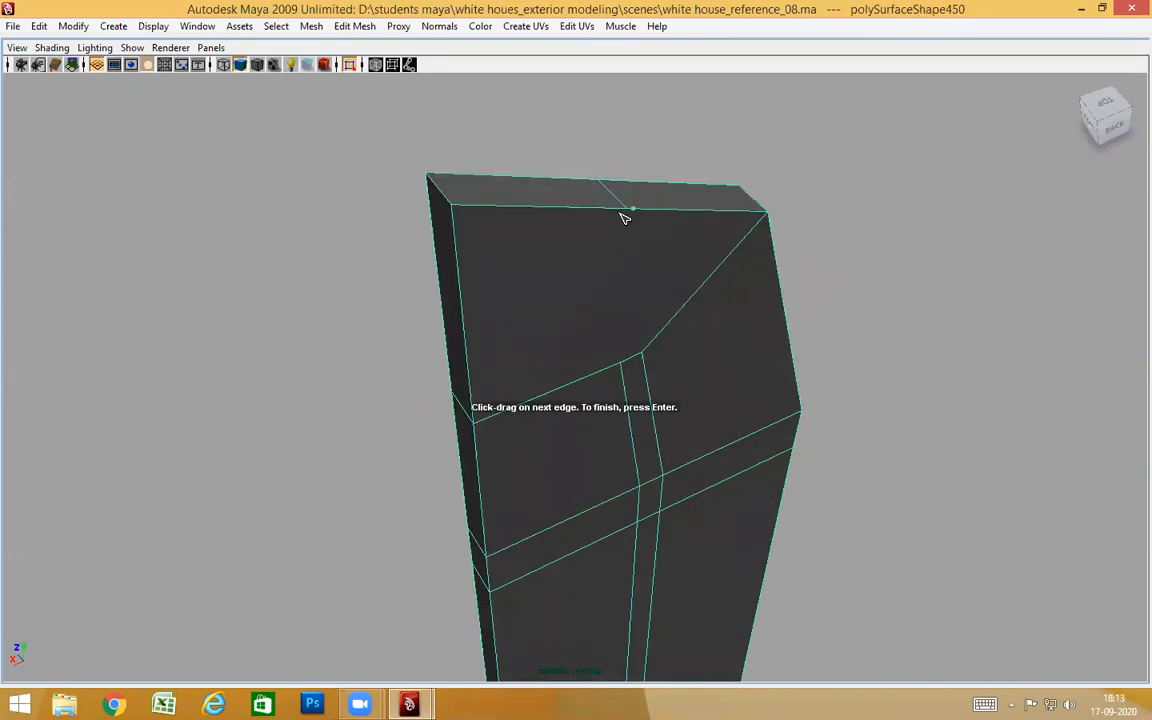
left_click_drag(641, 260, 672, 339, "alt")
left_click_drag(664, 287, 657, 245, "alt")
left_click_drag(631, 365, 610, 373)
left_click_drag(675, 389, 577, 317, "alt")
left_click_drag(561, 383, 581, 366)
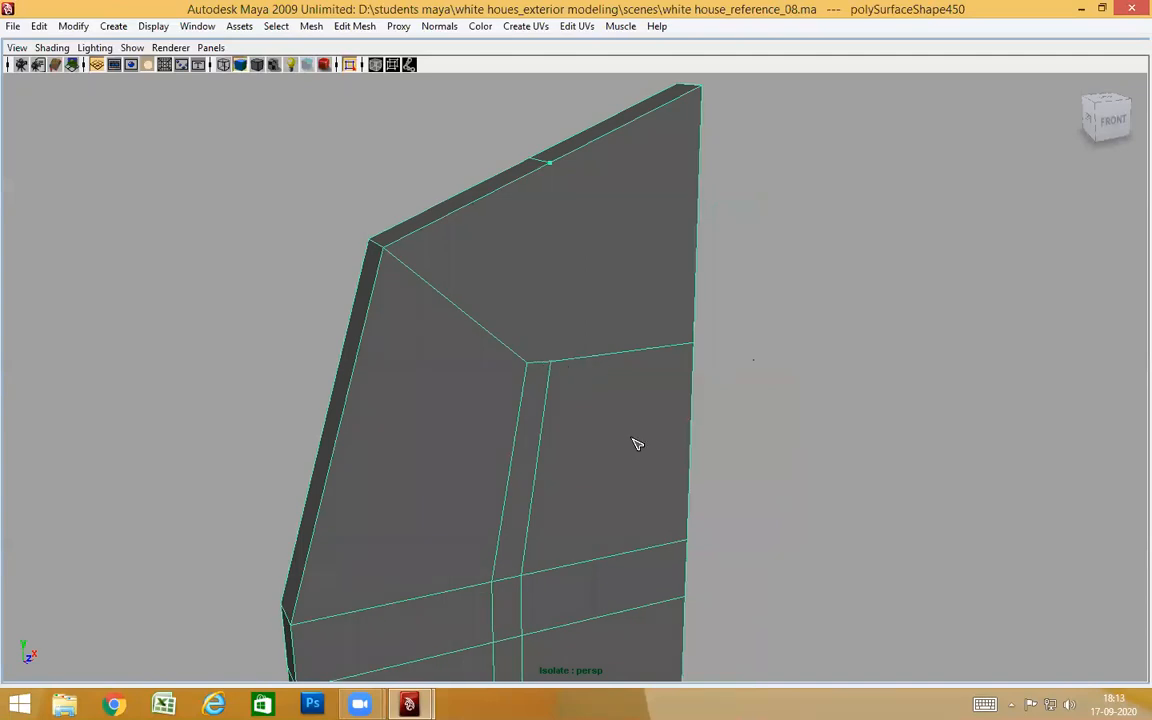
left_click_drag(637, 443, 640, 452, "alt")
key("w")
right_click_drag(576, 291, 627, 240)
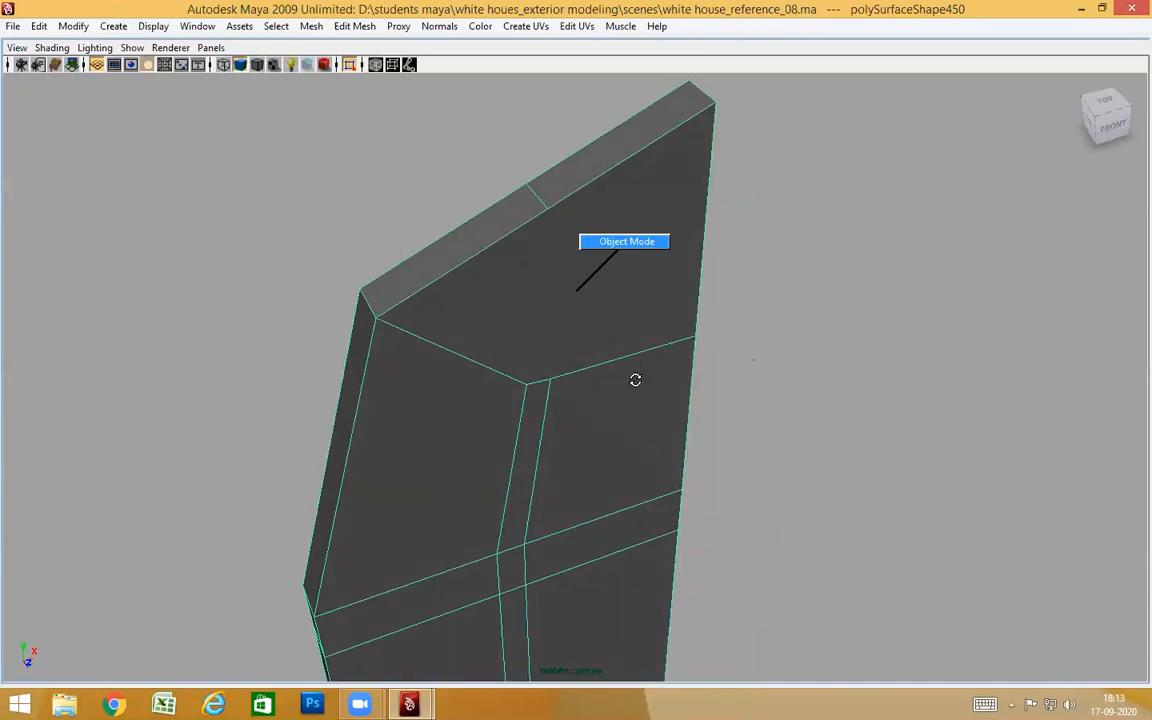
Inspect the back face's new split, preview the arch piece smoothed, and return to the unsmoothed display
left_click_drag(635, 378, 635, 425, "alt")
left_click_drag(553, 357, 627, 476, "alt")
left_click_drag(501, 458, 988, 357, "alt")
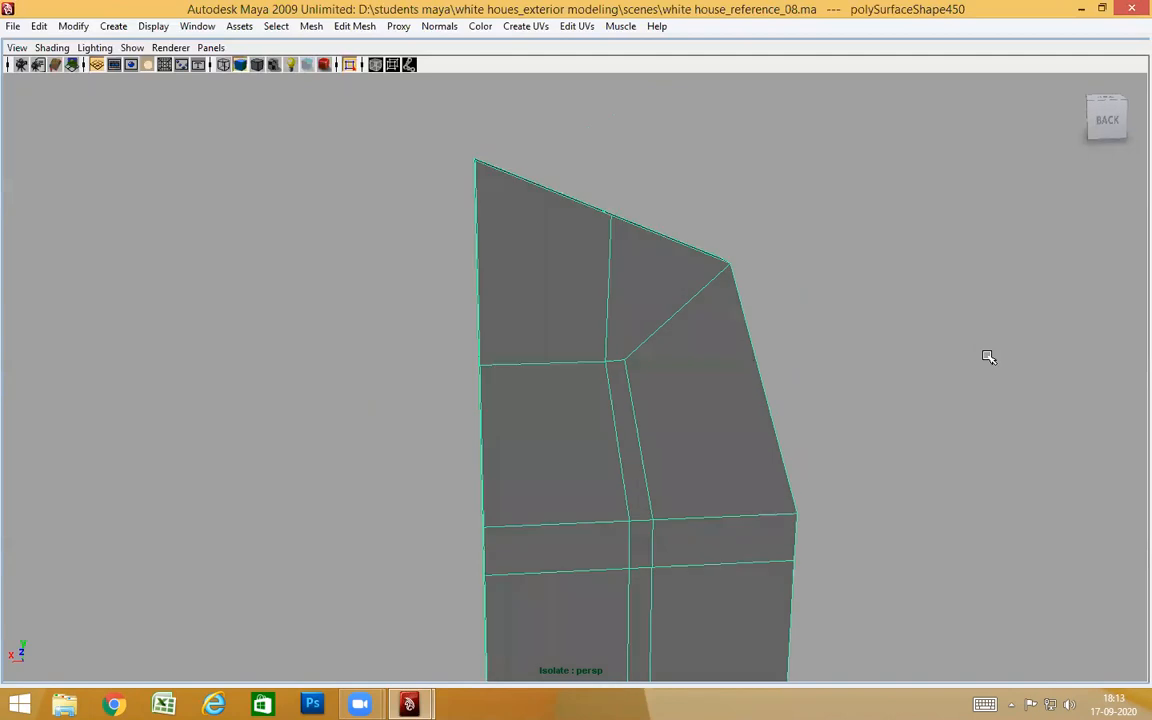
key("3")
left_click_drag(892, 363, 736, 375, "alt")
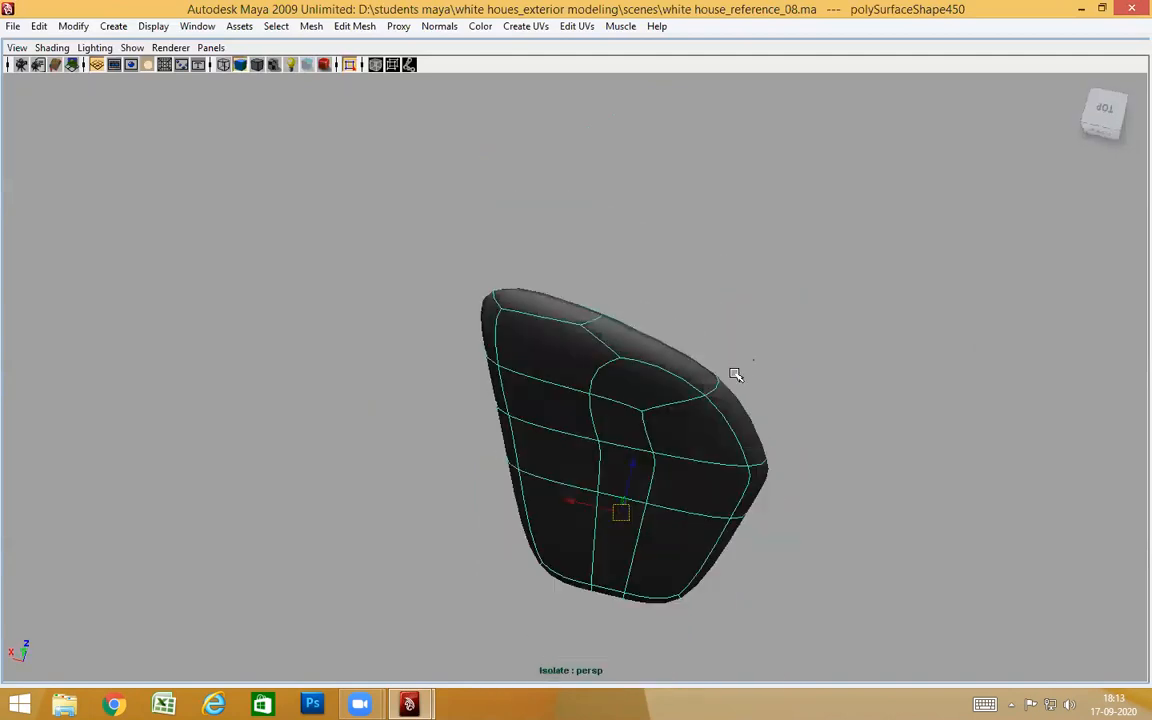
key("1")
left_click(640, 344)
left_click_drag(618, 321, 632, 308, "alt")
right_click_drag(632, 308, 572, 308)
left_click_drag(609, 331, 589, 275, "alt")
left_click(591, 257)
right_click_drag(583, 311, 579, 200, "shift")
left_click_drag(684, 221, 609, 283, "alt")
Return the arch piece to object mode with the Split Polygon Tool active and show the whole scene again
key("F8")
right_click_drag(609, 283, 583, 283, "shift")
left_click(1052, 55)
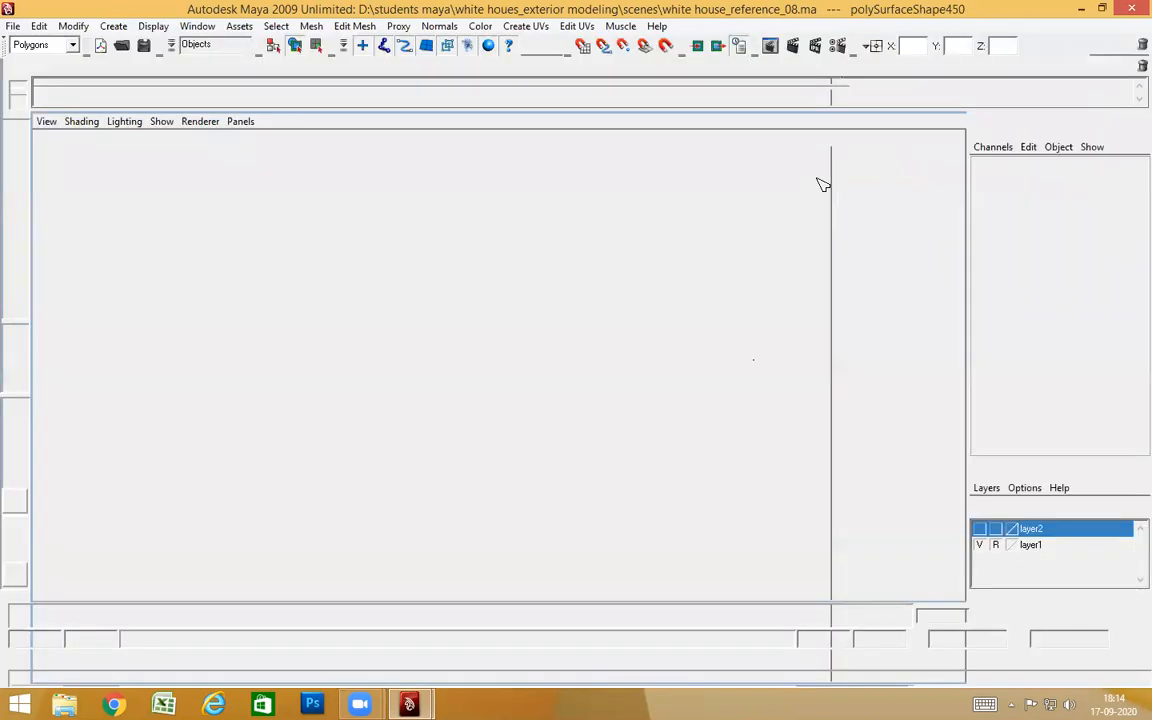
key("ctrl+space")
left_click_drag(603, 322, 570, 285, "alt")
left_click_drag(657, 290, 605, 330, "alt")
left_click(349, 65)
In wireframe display, split the front face from the sloping top edge's middle vertex to the bevelled bend corner
mouse_move(686, 403)
left_mouse_down("alt")
mouse_move(686, 416)
mouse_move(653, 416)
mouse_move(660, 428)
left_mouse_up("alt")
key("4")
left_click_drag(591, 406, 588, 329, "alt")
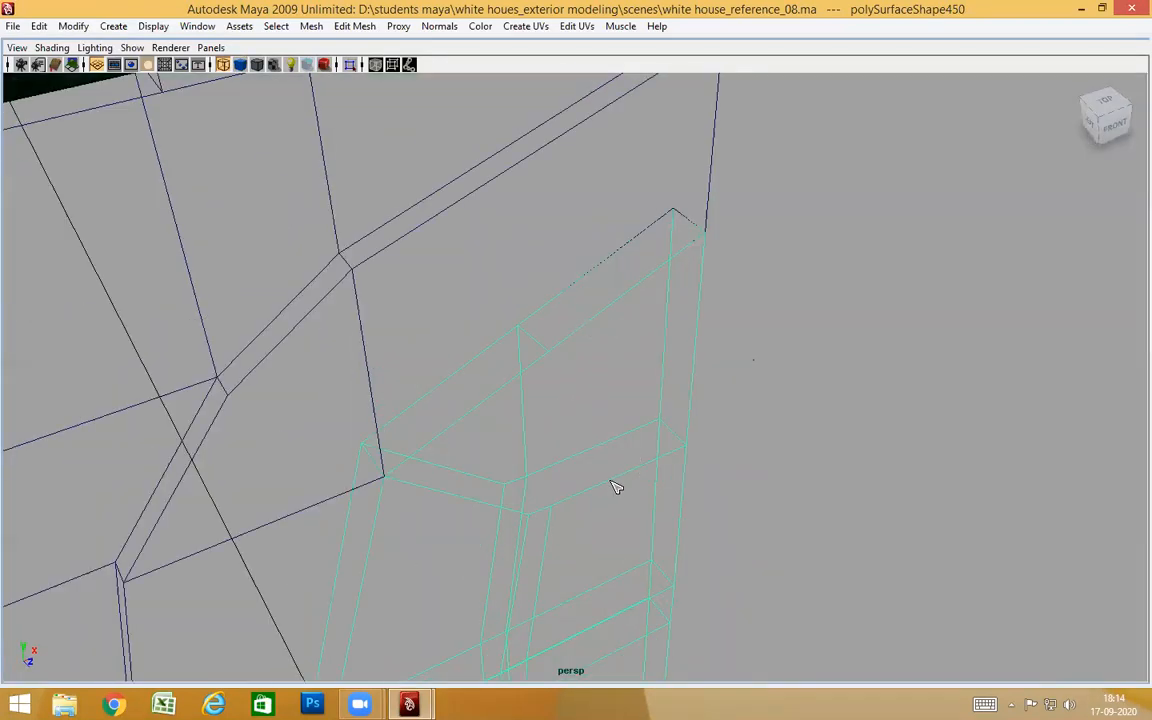
left_click_drag(617, 381, 641, 373, "alt")
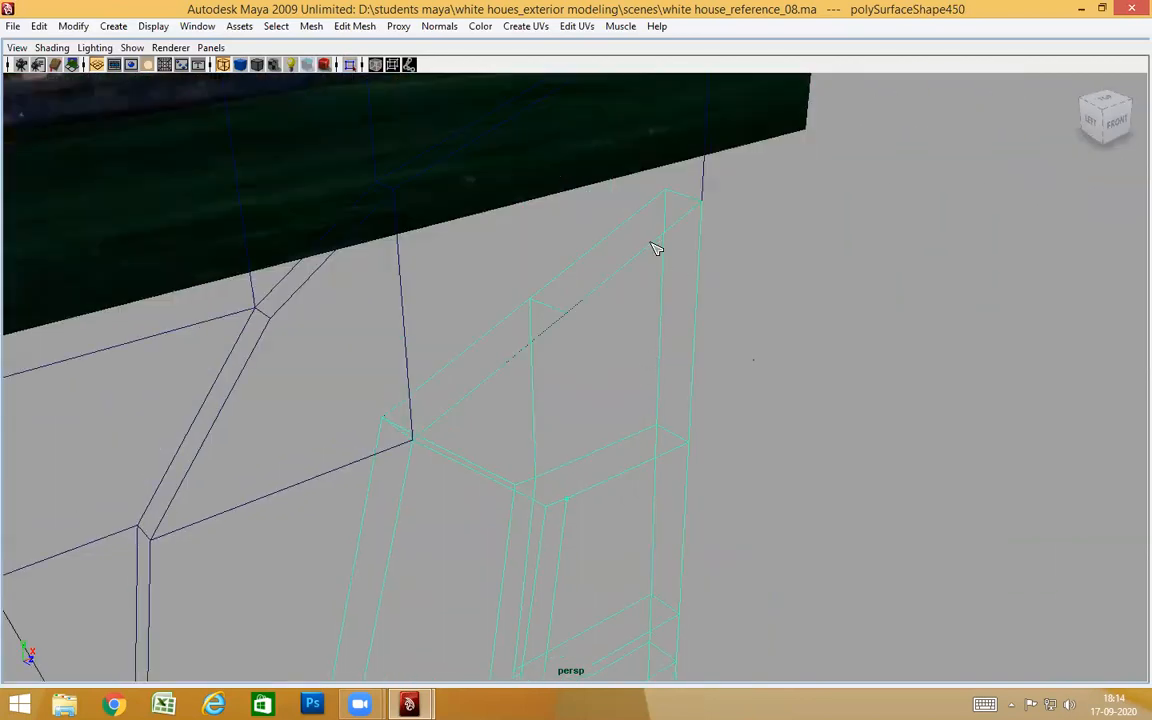
left_click_drag(648, 261, 553, 338)
key("Return")
key("g")
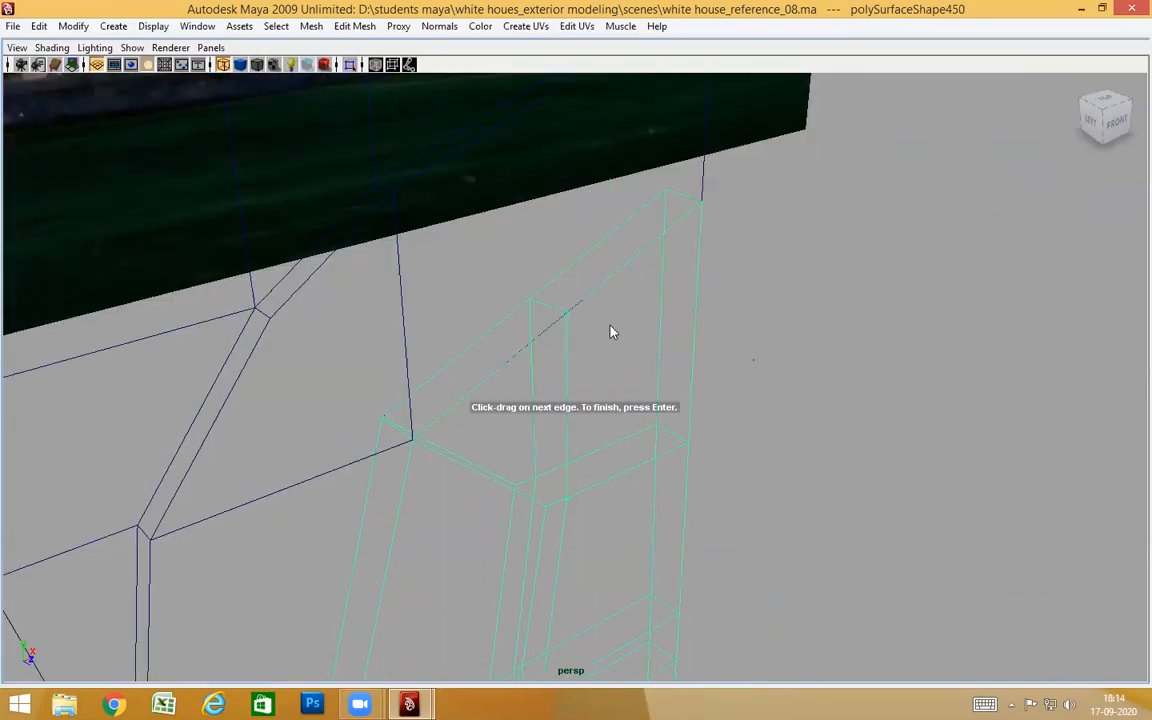
left_click_drag(625, 387, 545, 273, "alt")
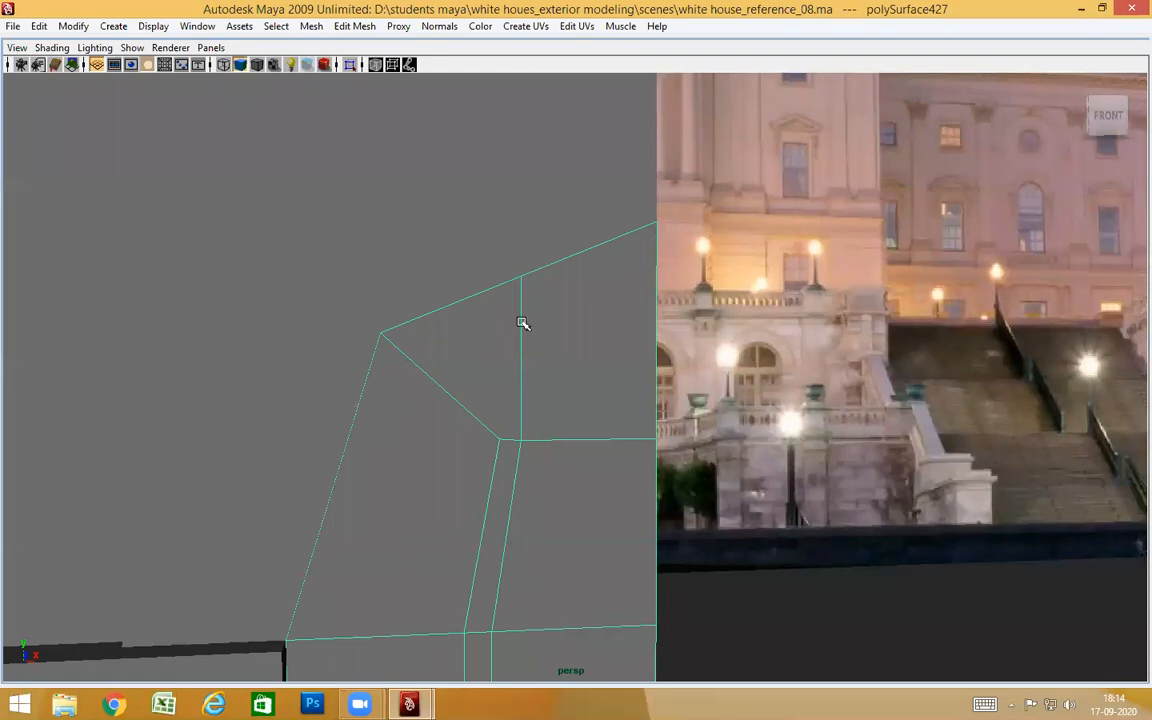
Split the pillar's vertical edge ring to add a horizontal edge loop halfway between the base and the capital band
left_click_drag(586, 437, 729, 345, "alt")
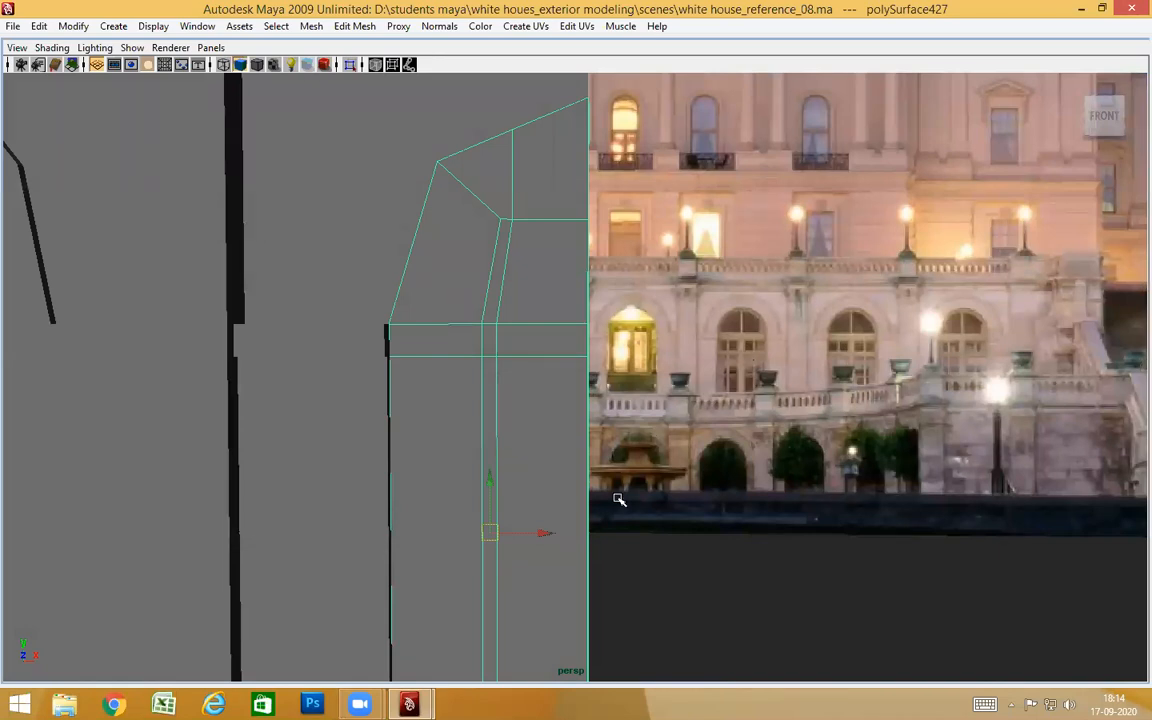
left_click_drag(619, 500, 689, 370, "alt")
scroll(651, 476, "down", 3)
middle_click_drag(651, 476, 700, 348, "alt")
left_click_drag(700, 348, 640, 390, "alt")
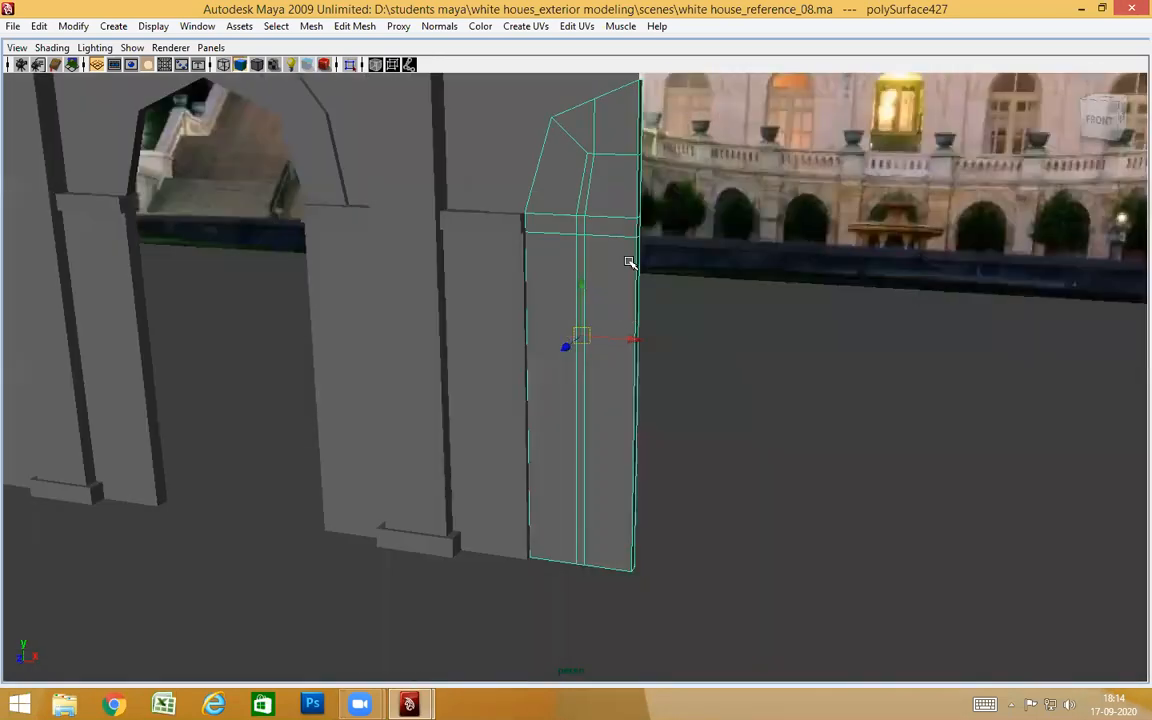
key("F10")
left_click(636, 280)
right_click_drag(598, 296, 558, 314, "ctrl")
scroll(720, 381, "up", 5)
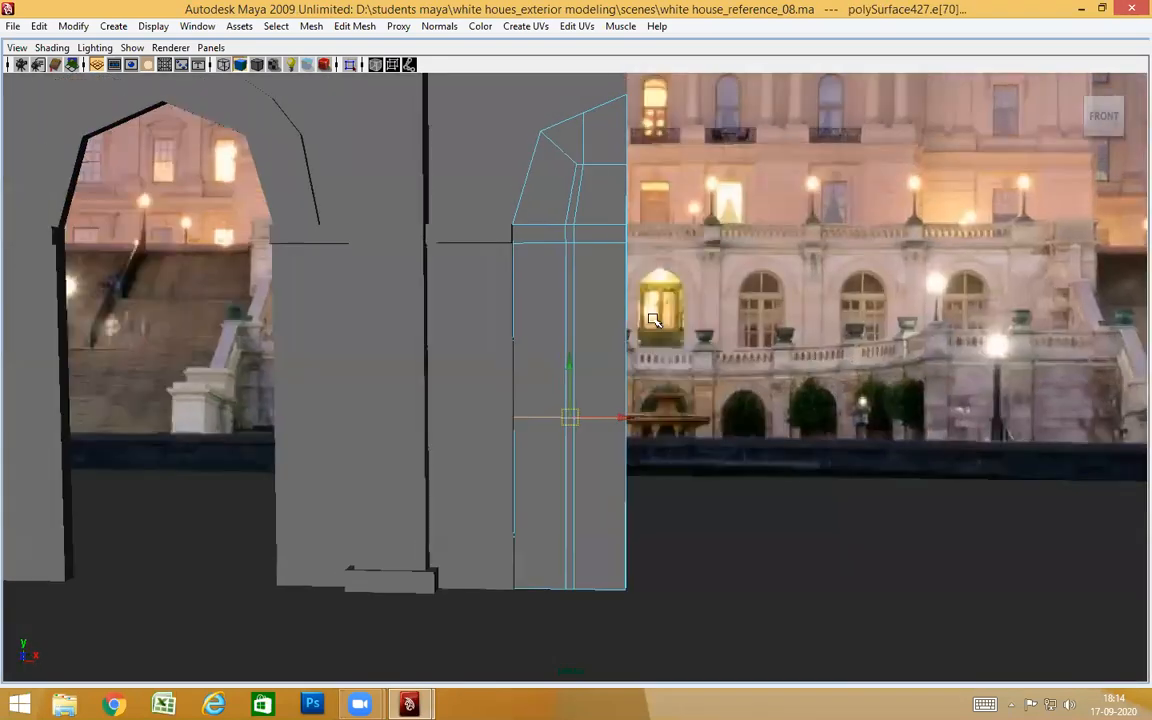
Add one more horizontal edge loop halfway up each of the pillar's upper and lower halves
left_click(625, 338)
left_click(625, 334)
left_click(626, 500)
Select one front edge on each of the pillar's three new horizontal loops, using wireframe display
left_click_drag(752, 477, 623, 462, "alt")
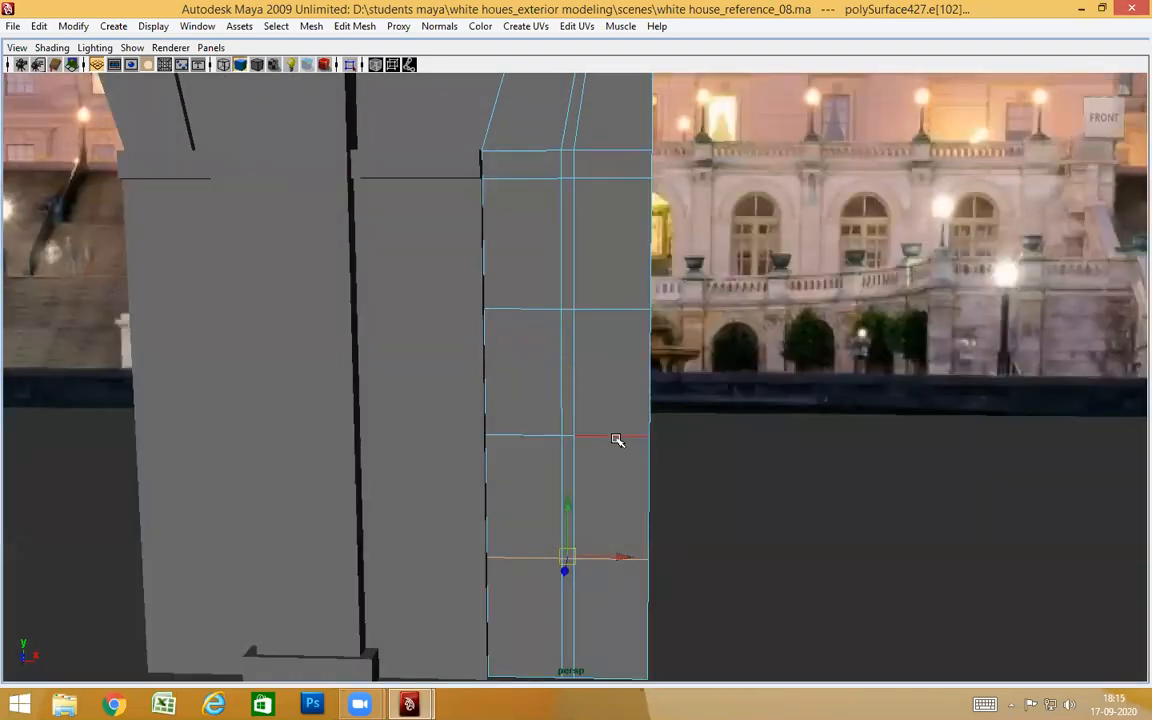
left_click(617, 438)
left_click(617, 309, "shift")
left_click(744, 328)
double_click(617, 311)
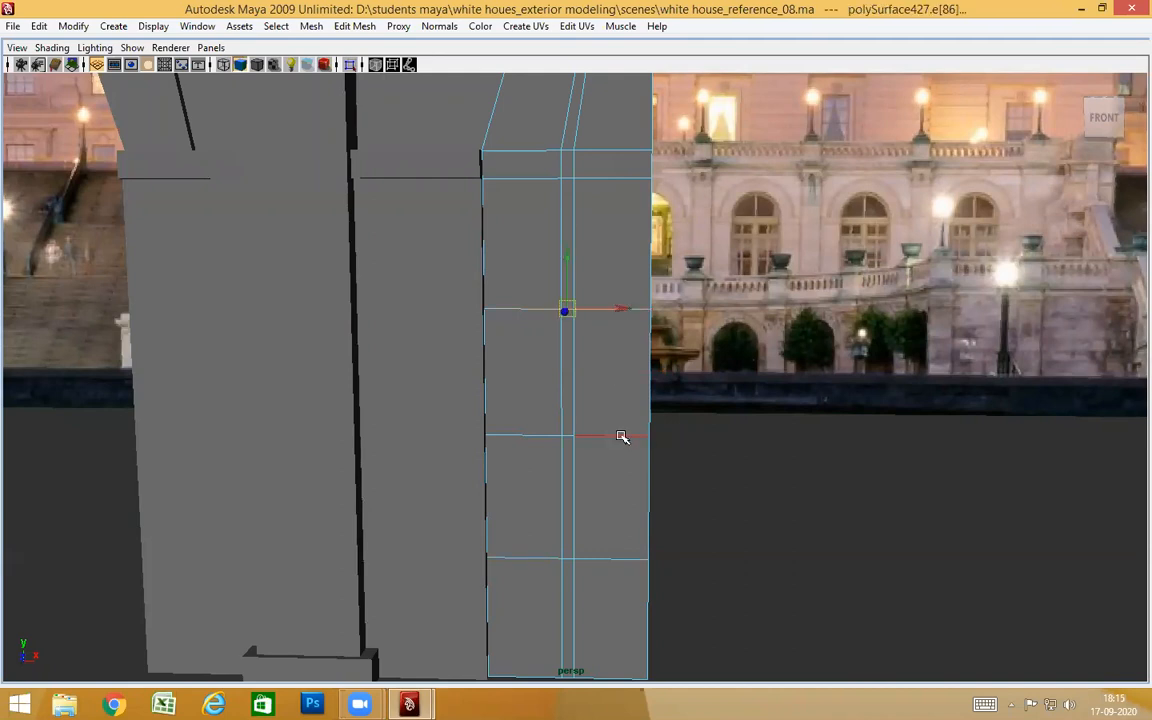
key("4")
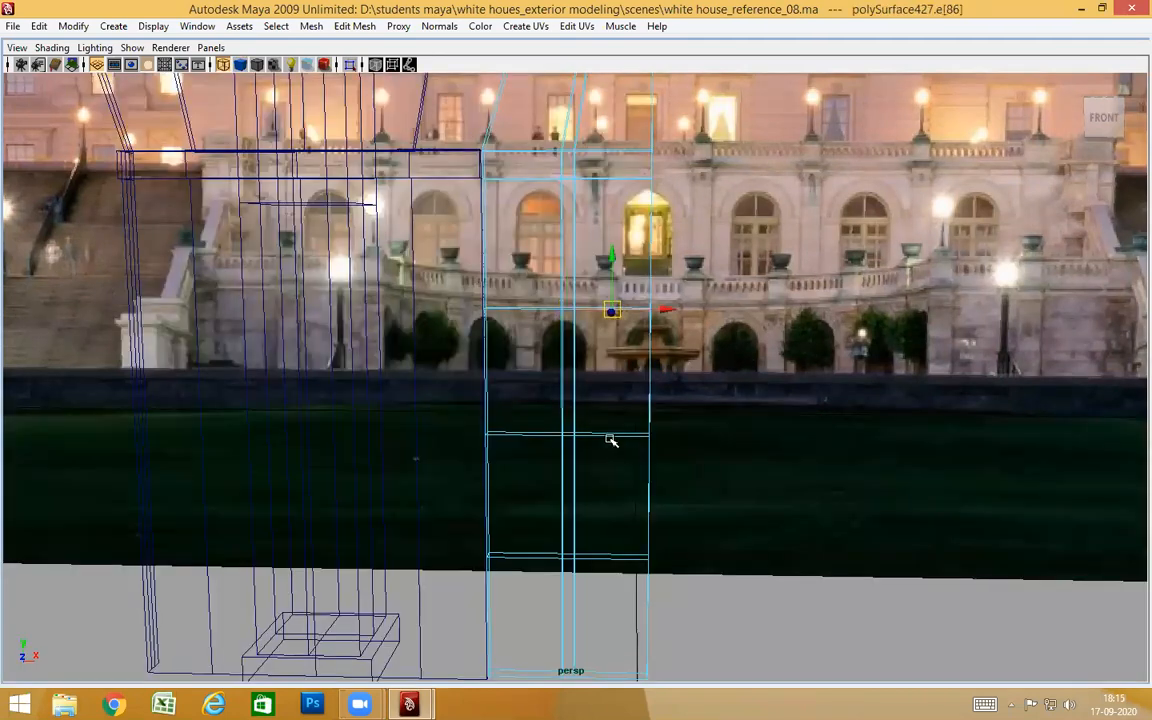
left_click(612, 438, "shift")
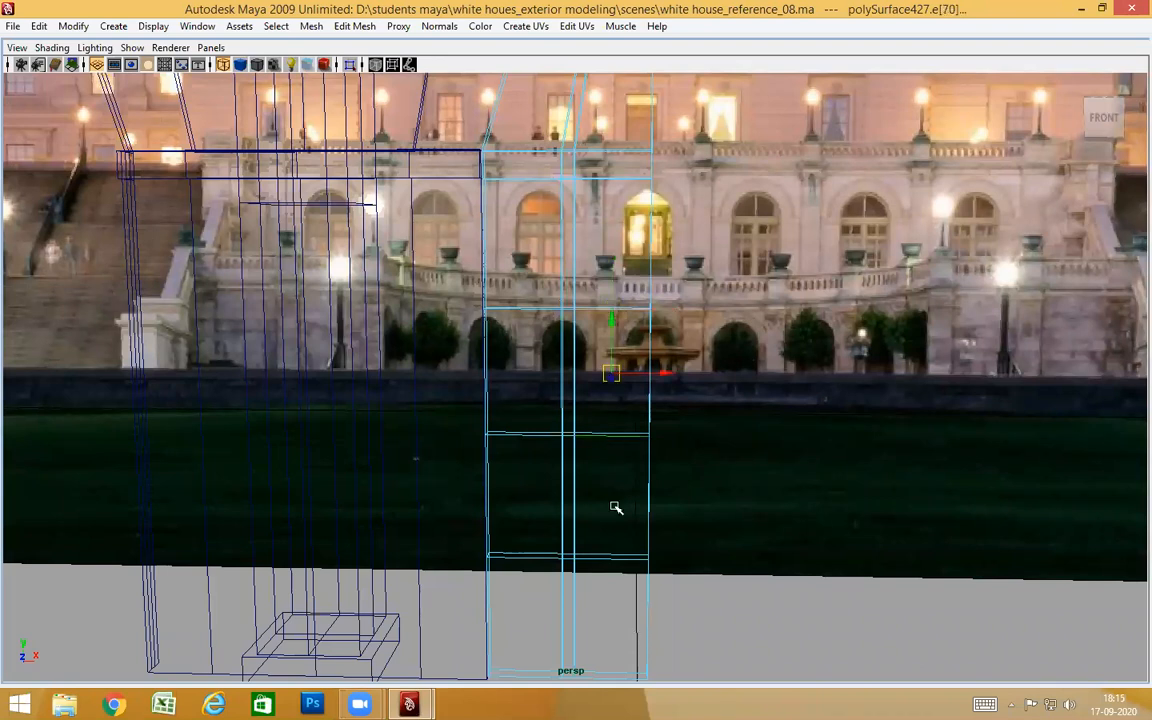
left_click(622, 560, "shift")
left_click(722, 505)
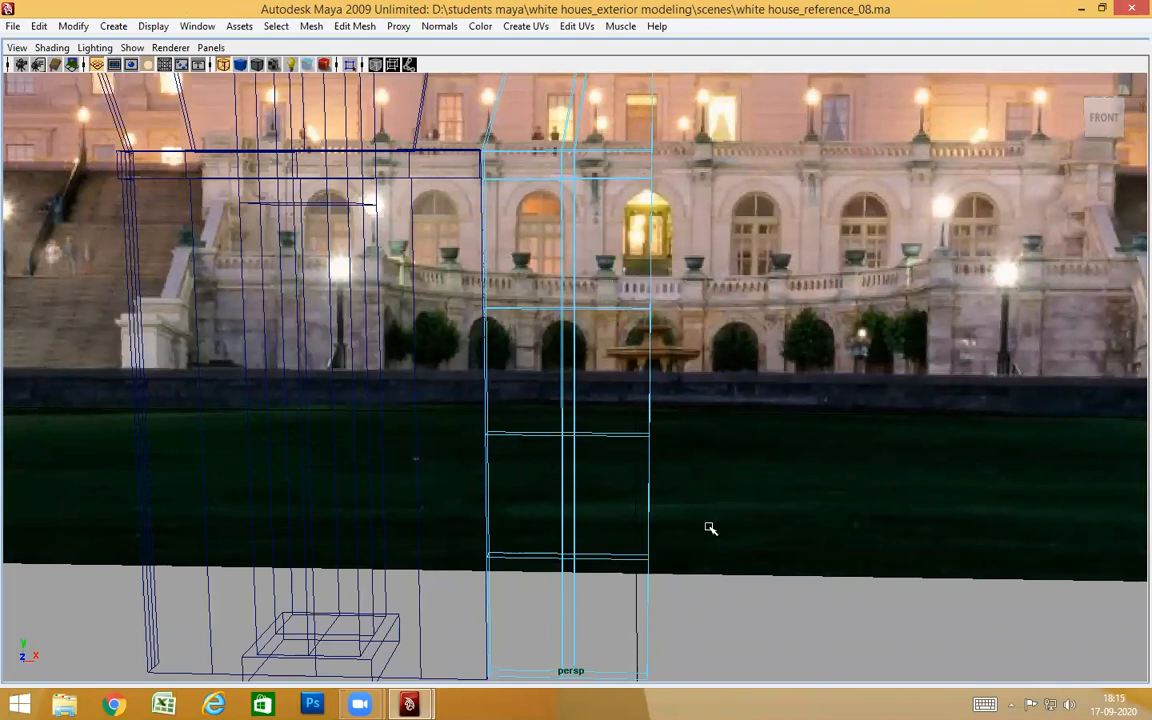
left_click_drag(659, 416, 661, 401, "alt")
key("ctrl+z")
Extend the selection to the three full horizontal edge loops, bevel them, and restore the shaded display
left_click_drag(684, 455, 700, 361, "alt")
right_click(700, 361, "ctrl")
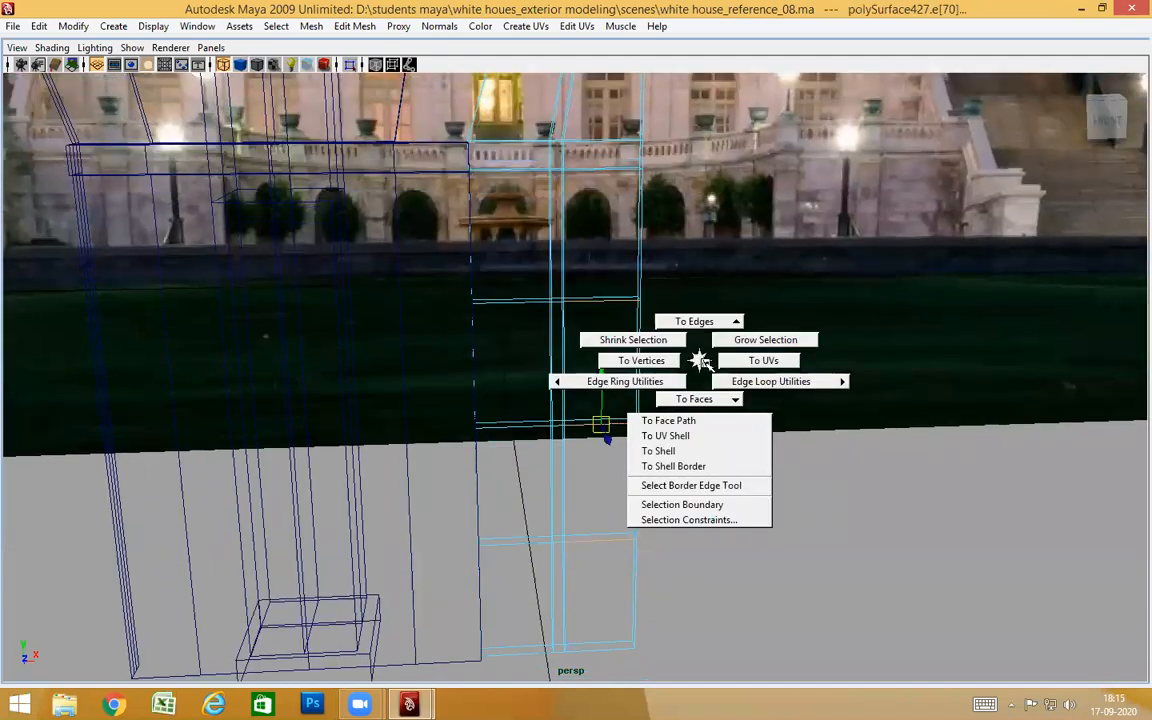
right_click_drag(714, 374, 826, 412, "ctrl")
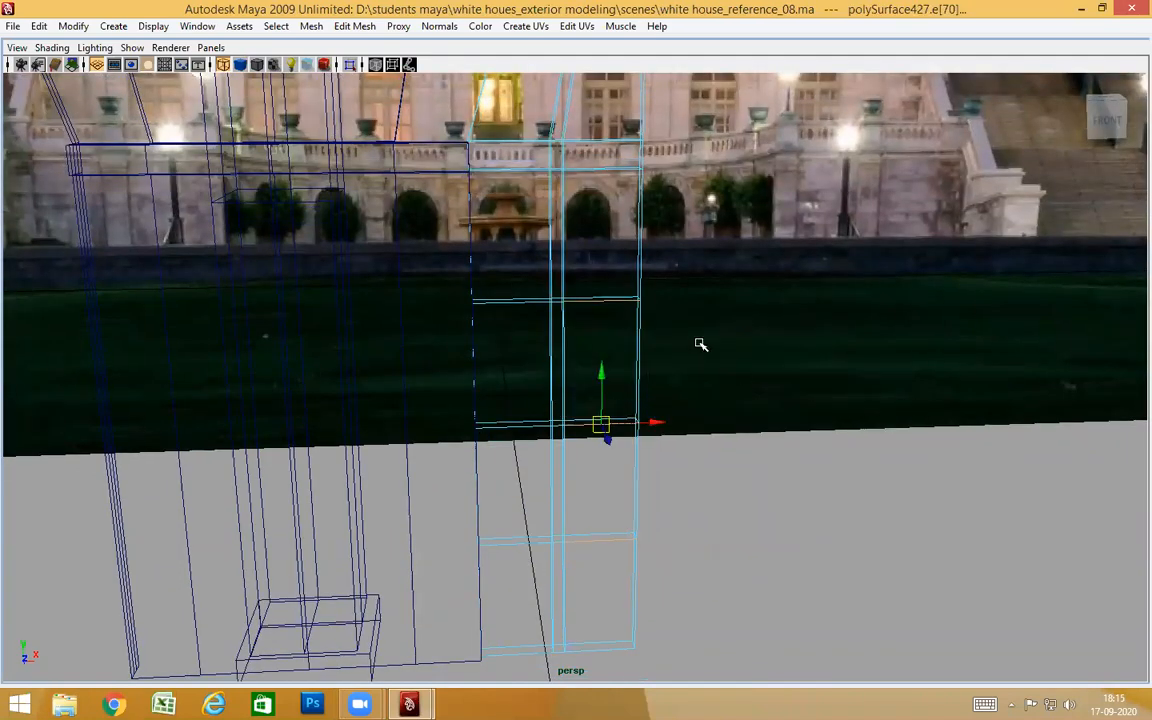
right_click_drag(700, 344, 660, 378, "shift")
left_click_drag(782, 396, 758, 398, "alt")
key("5")
key("f")
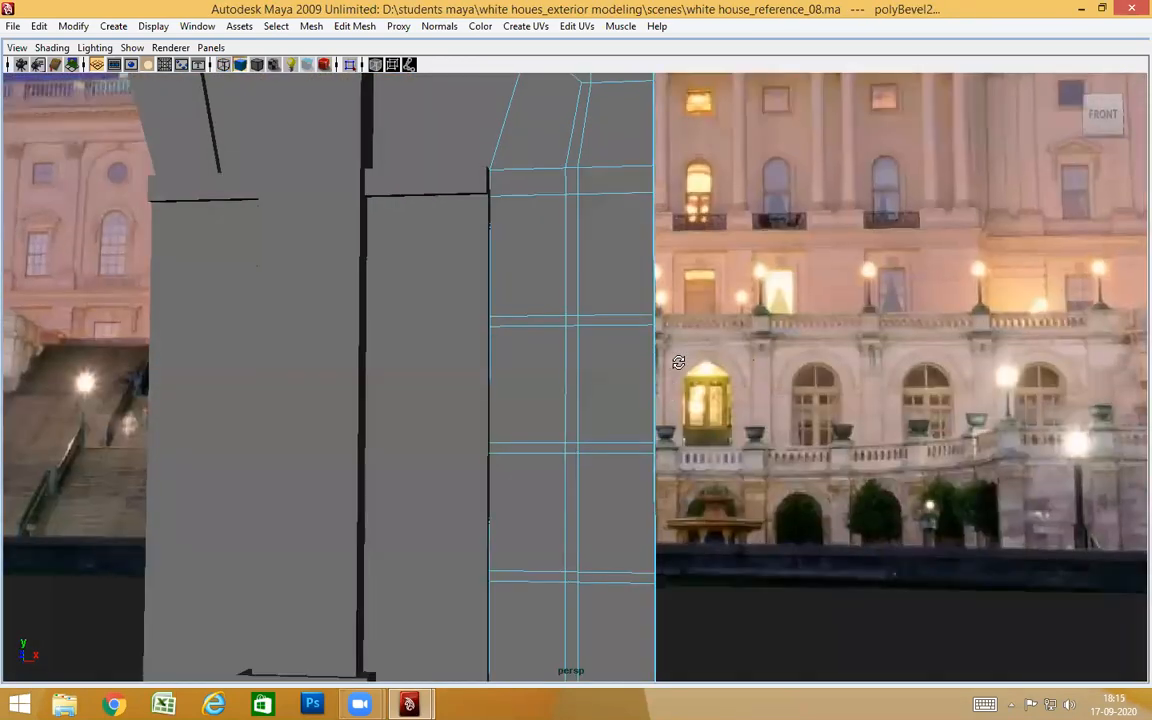
left_click_drag(739, 511, 737, 522, "alt")
middle_click_drag(707, 353, 661, 424, "alt")
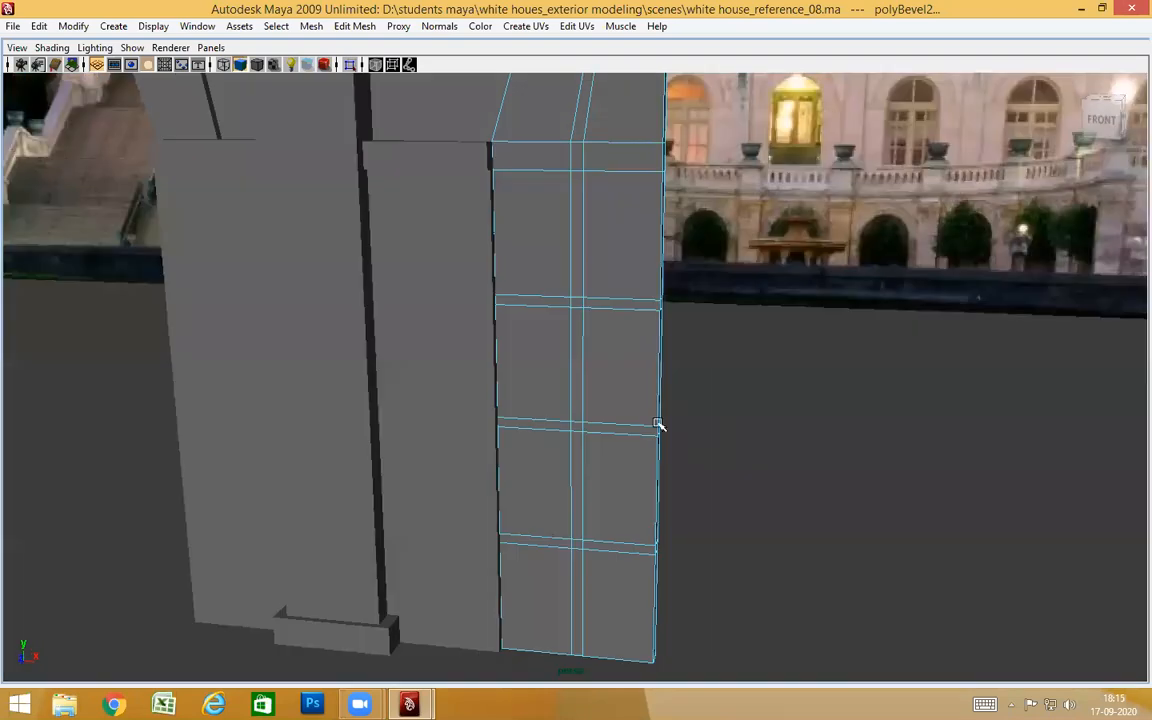
Split the pillar's horizontal edge ring to add a vertical edge loop midway between the bevelled inner loop and the outer edge
right_click_drag(661, 424, 684, 427, "alt")
left_click_drag(684, 427, 677, 416, "alt")
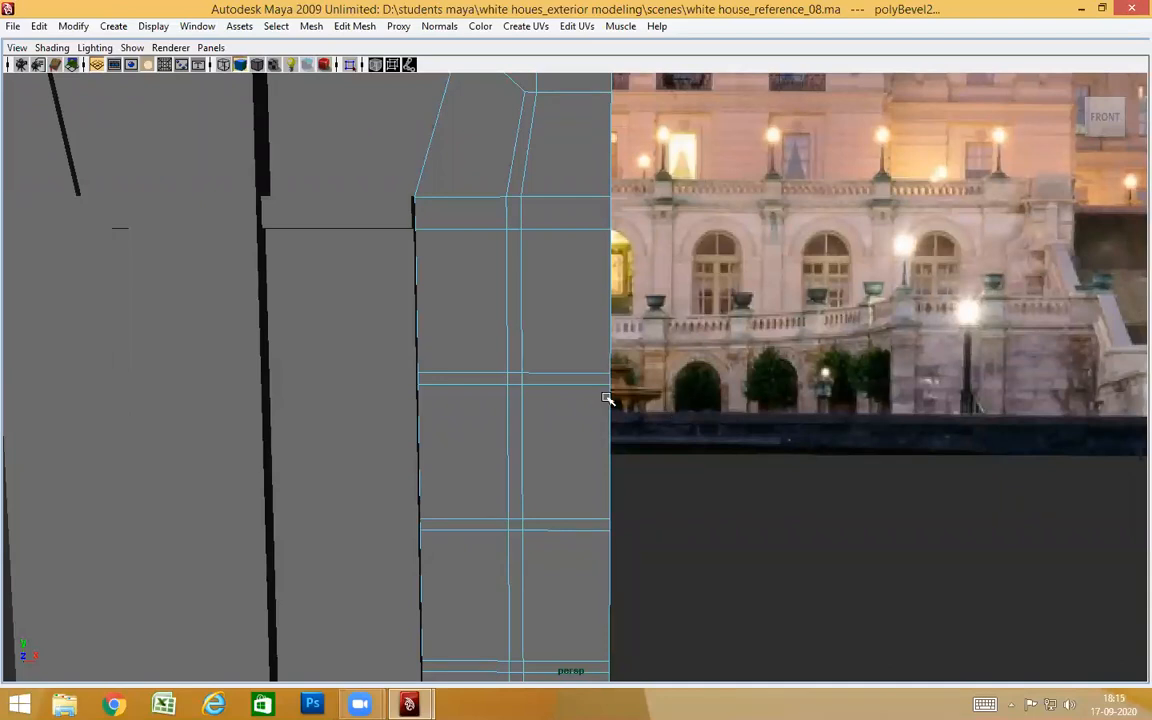
middle_click_drag(607, 391, 580, 381, "alt")
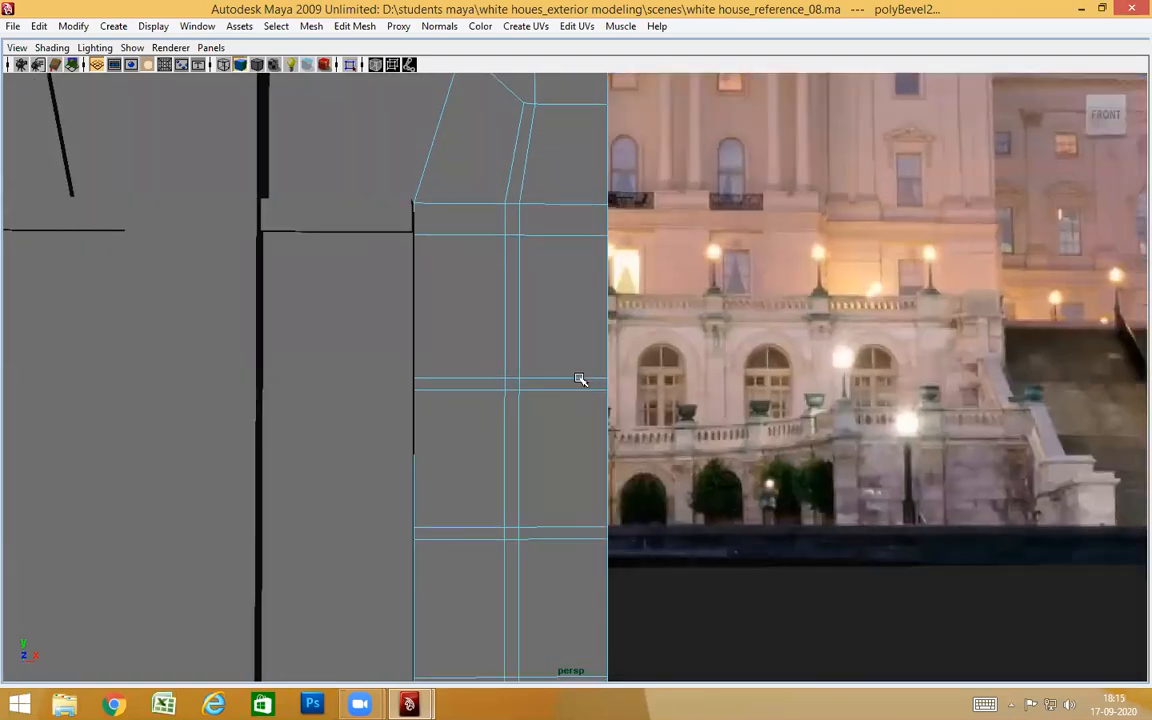
left_click(580, 381)
left_click_drag(580, 381, 599, 288, "alt")
right_click_drag(594, 288, 658, 352, "ctrl")
left_click_drag(658, 352, 565, 175, "alt")
left_click_drag(593, 293, 610, 349, "alt")
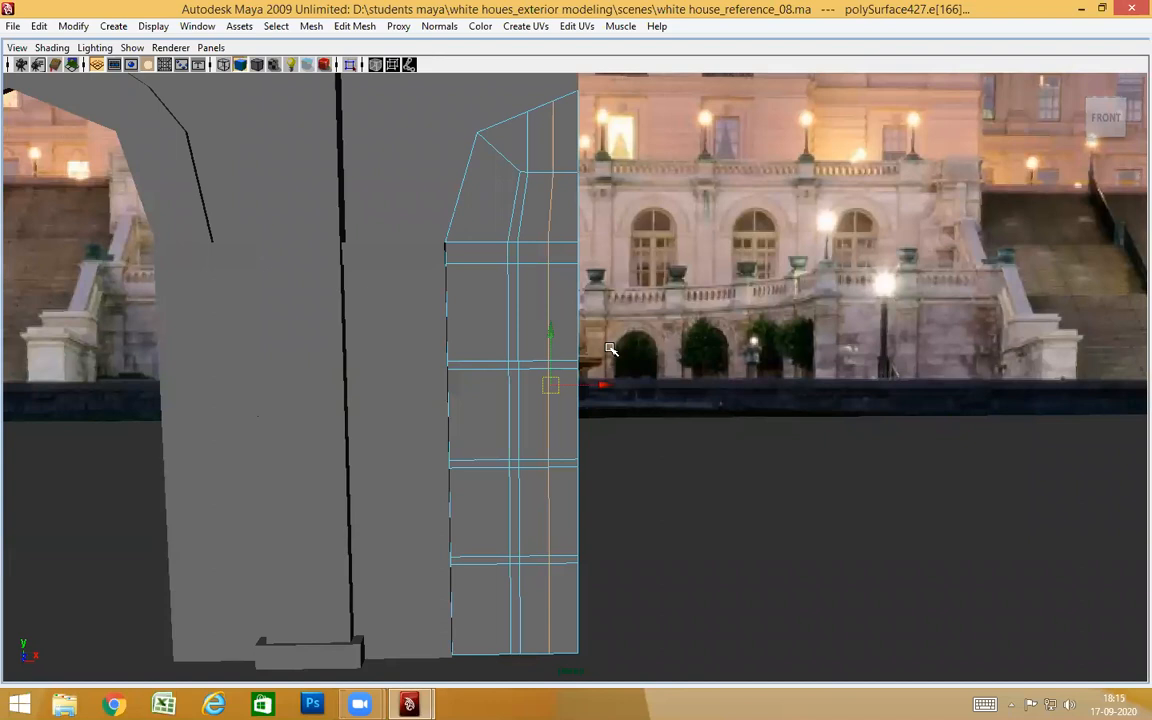
Straighten the new vertical edge loop by scaling it flat horizontally
key("r")
left_click(481, 387)
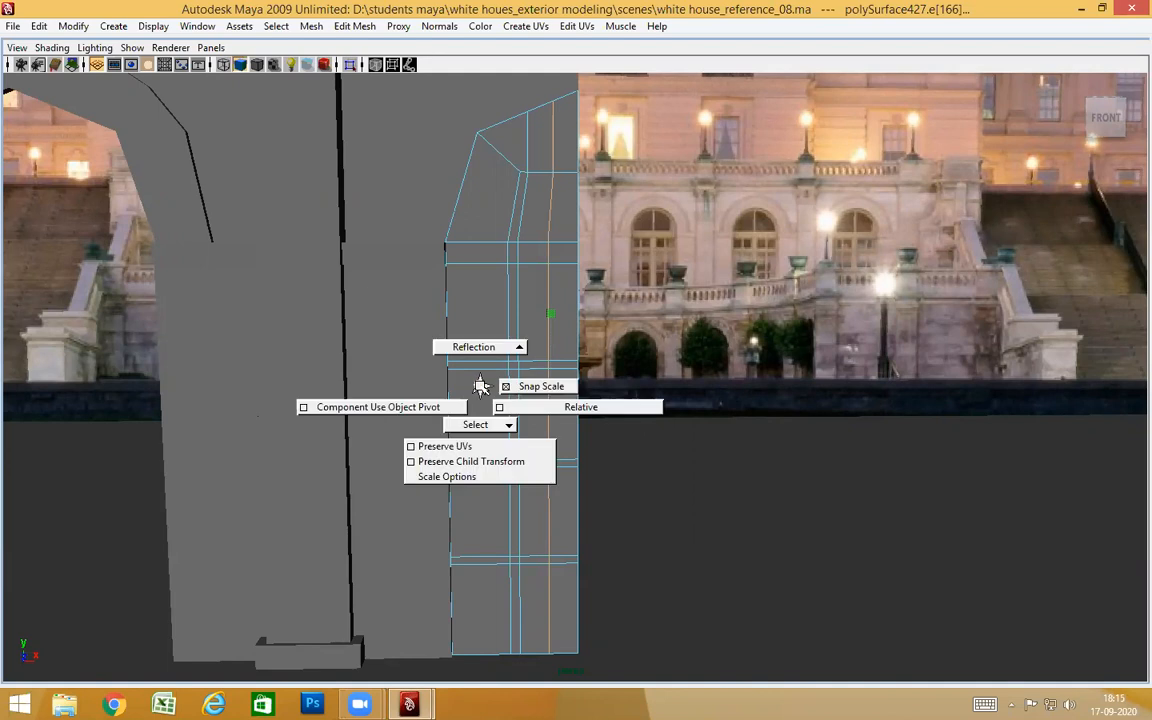
left_click(617, 386)
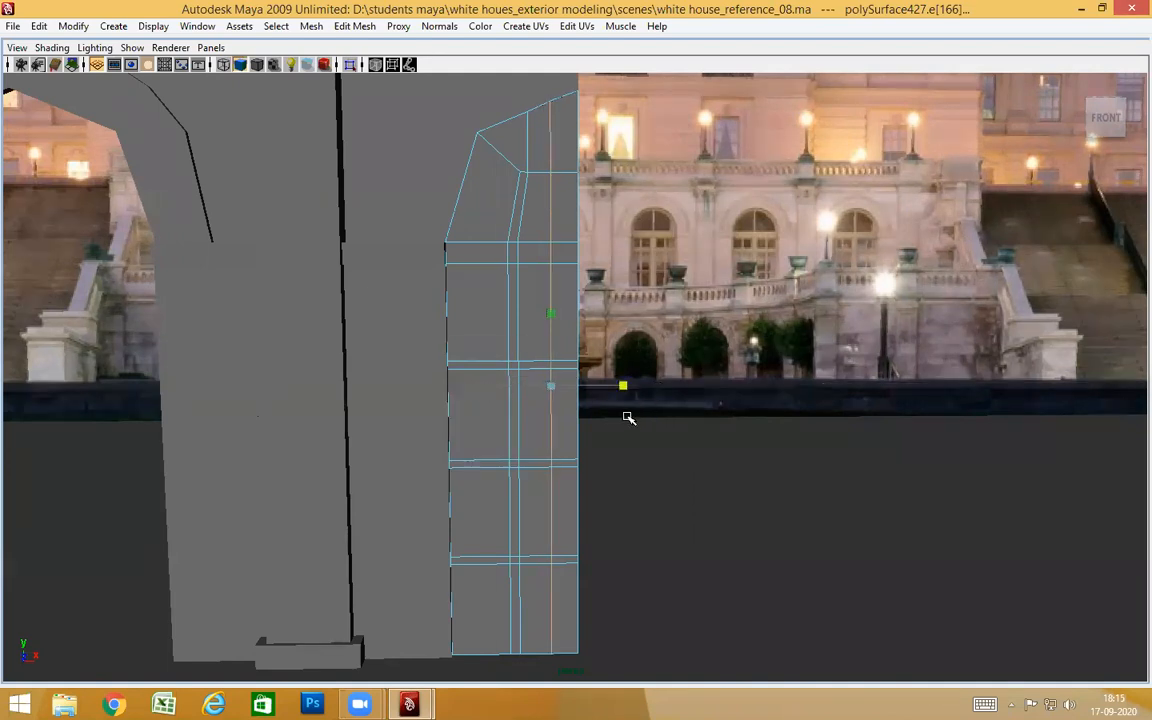
Try moving the entire vertical loop, including its arch section, toward the pillar's outer edge
middle_click_drag(623, 419, 619, 385)
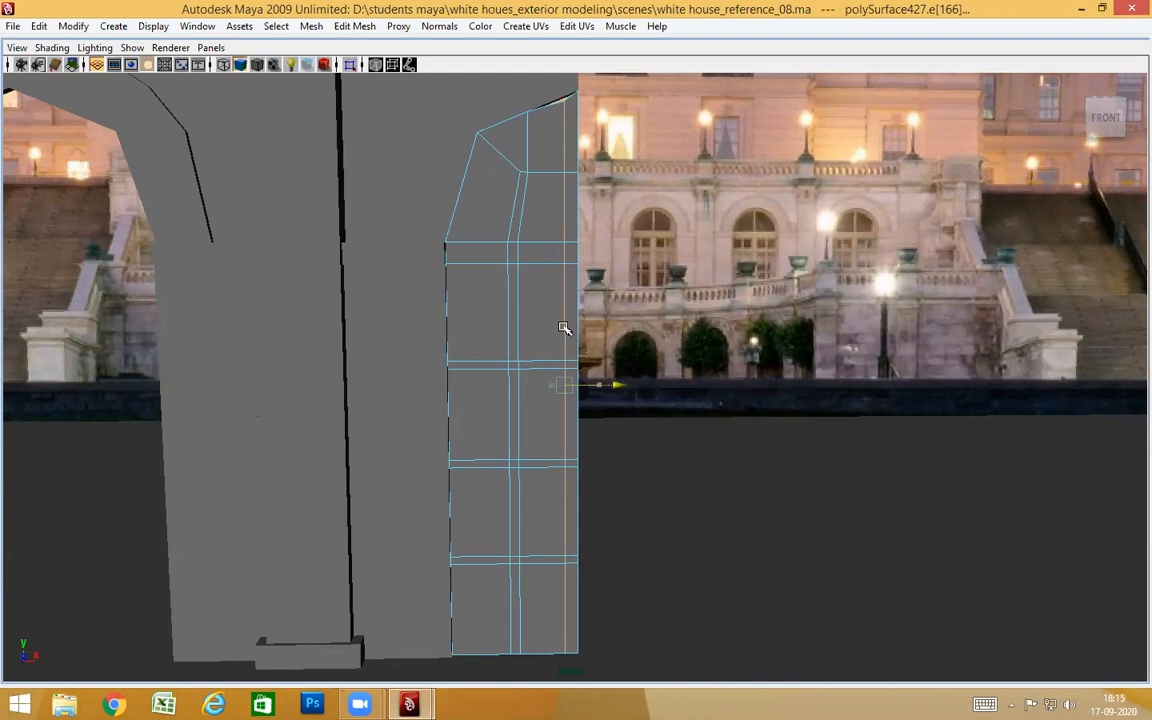
scroll(565, 328, "up", 3)
middle_click_drag(565, 328, 608, 418)
left_click_drag(617, 419, 594, 368, "alt")
right_click_drag(594, 368, 760, 362, "alt")
left_click_drag(760, 362, 617, 393, "alt")
right_click_drag(617, 393, 587, 327, "alt")
left_click_drag(587, 327, 571, 373, "alt")
key("ctrl+z")
key("ctrl+z")
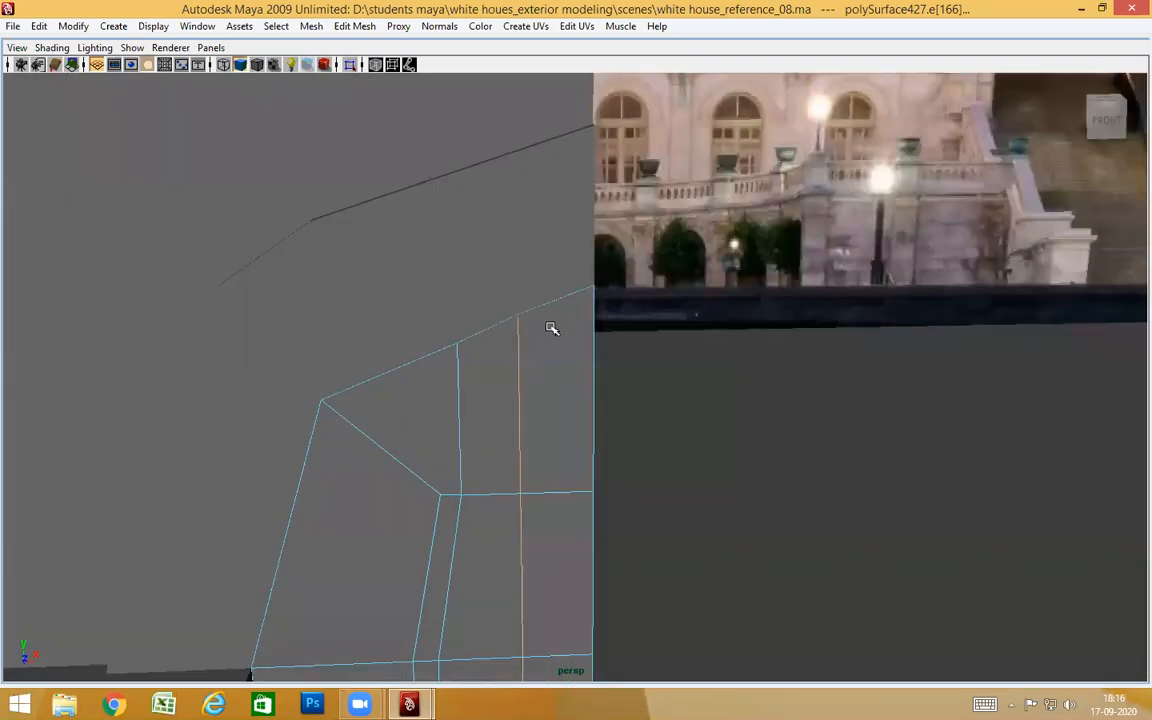
Move only the new loop's edges below the arch close to the pillar's outer edge, leaving its arch section in place
right_click_drag(551, 328, 555, 342, "alt")
left_click_drag(552, 365, 568, 205, "alt")
left_click_drag(470, 419, 593, 459, "alt")
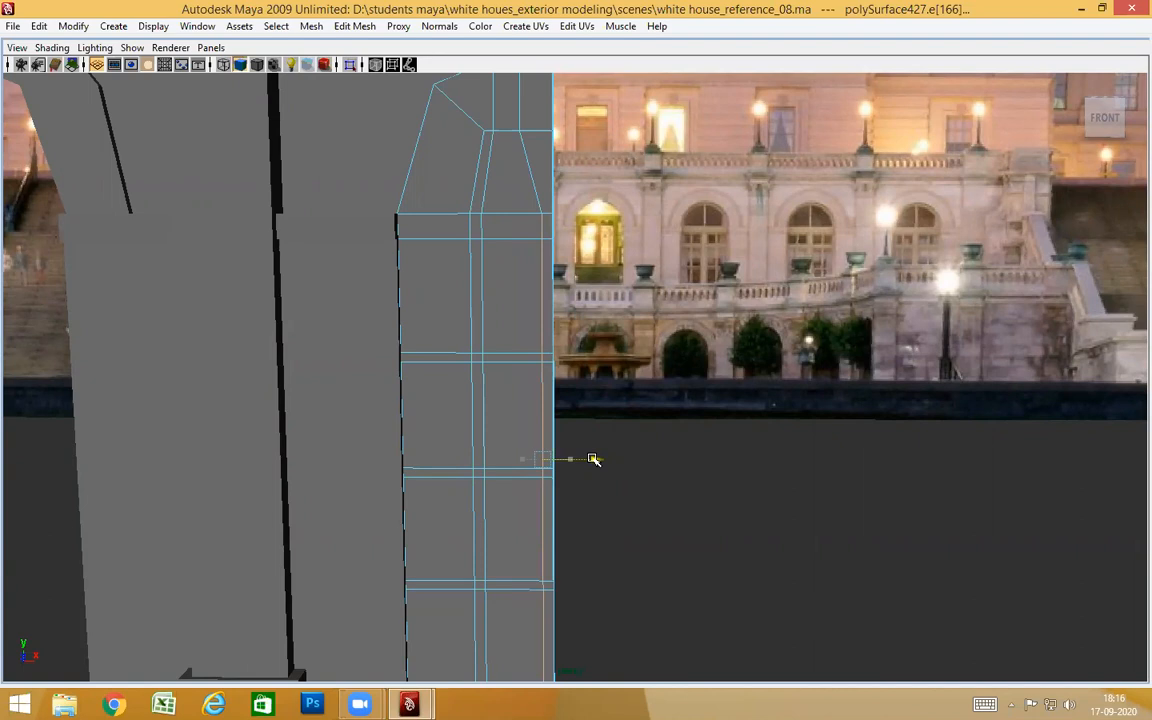
left_click_drag(625, 473, 634, 376, "alt")
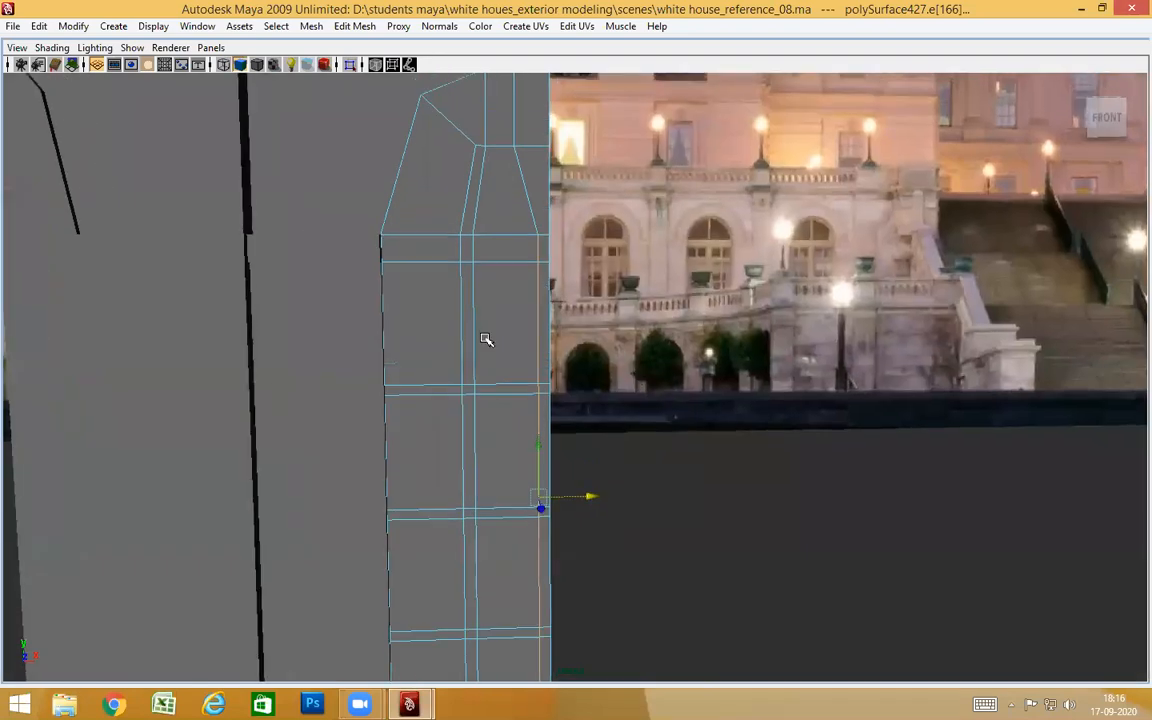
Examine how the new loop meets the arch's upper edge, switching the display to wireframe
left_click_drag(575, 370, 579, 249, "alt")
middle_click_drag(579, 249, 620, 375, "alt")
scroll(620, 375, "up", 1)
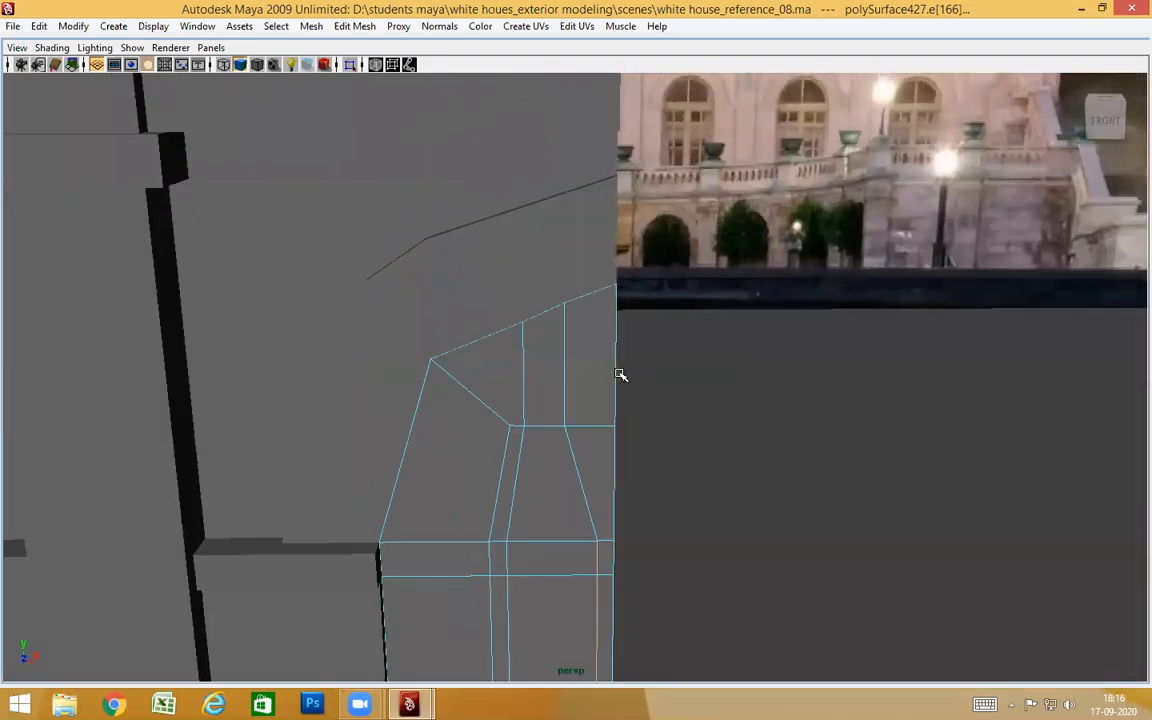
scroll(443, 291, "up", 3)
left_click_drag(443, 291, 447, 285, "alt")
scroll(528, 303, "up", 2)
middle_click_drag(530, 301, 541, 364, "alt")
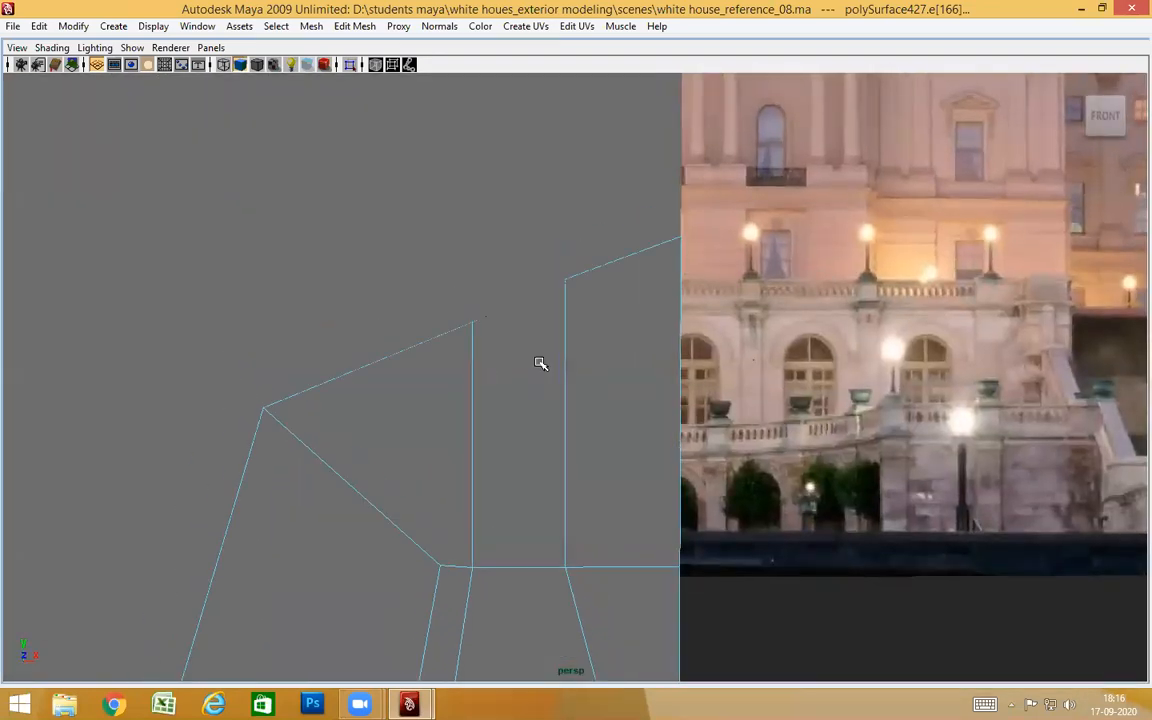
key("4")
key("space")
left_click_drag(553, 354, 560, 392)
scroll(740, 312, "up", 3)
scroll(660, 306, "down", 4)
left_click_drag(660, 306, 627, 257, "alt")
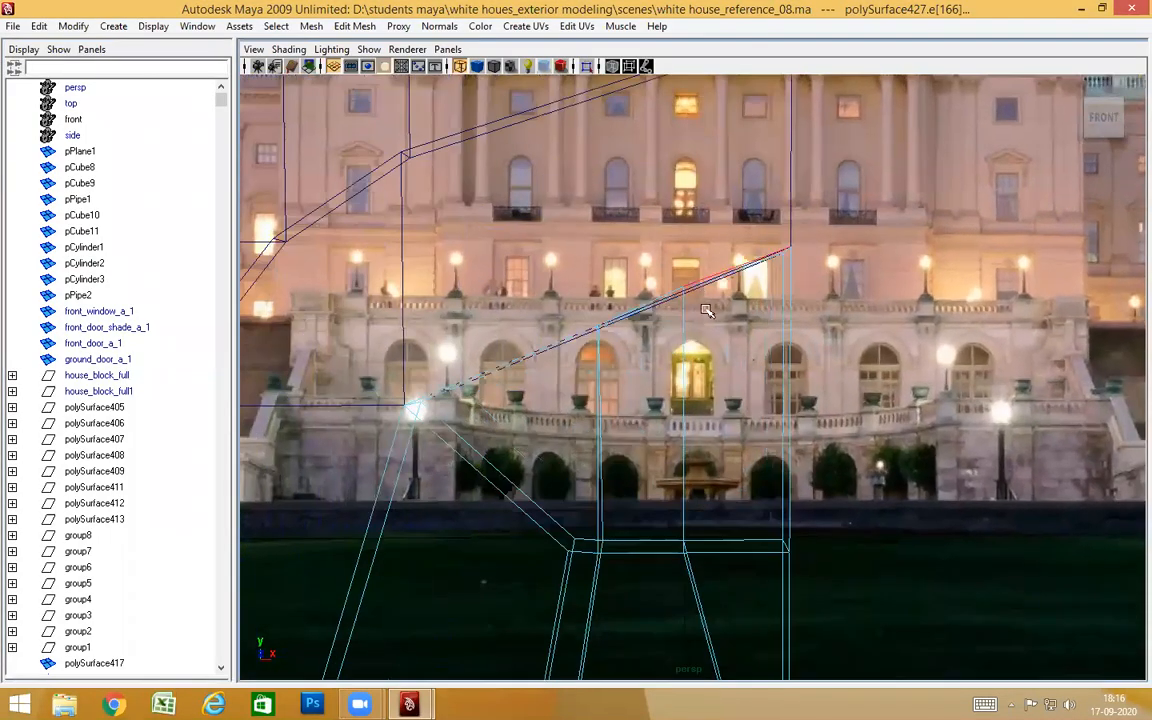
In the front view, align the new loop's top vertex pair vertically with the arch's upper outline
key("space")
left_click_drag(690, 336, 692, 367)
right_click_drag(692, 363, 823, 231, "alt")
middle_click_drag(823, 231, 769, 431, "alt")
right_click_drag(769, 431, 1126, 452, "alt")
middle_click_drag(616, 338, 780, 395, "alt")
left_click_drag(686, 346, 686, 347)
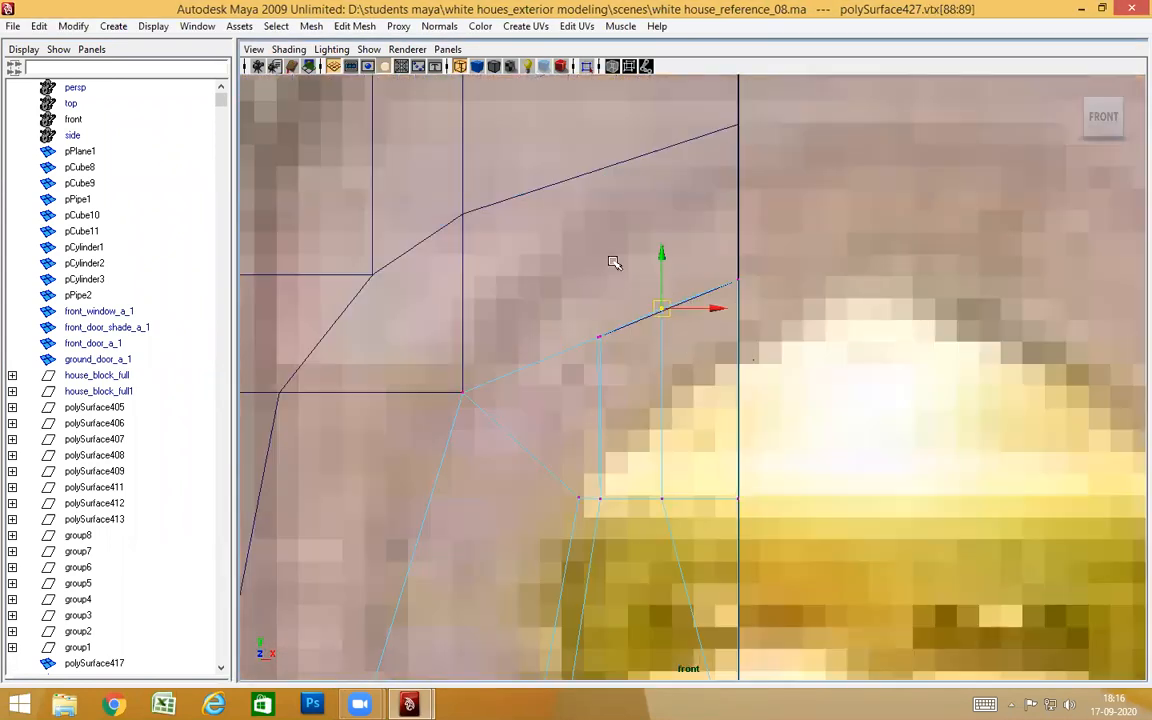
left_click_drag(664, 268, 662, 253)
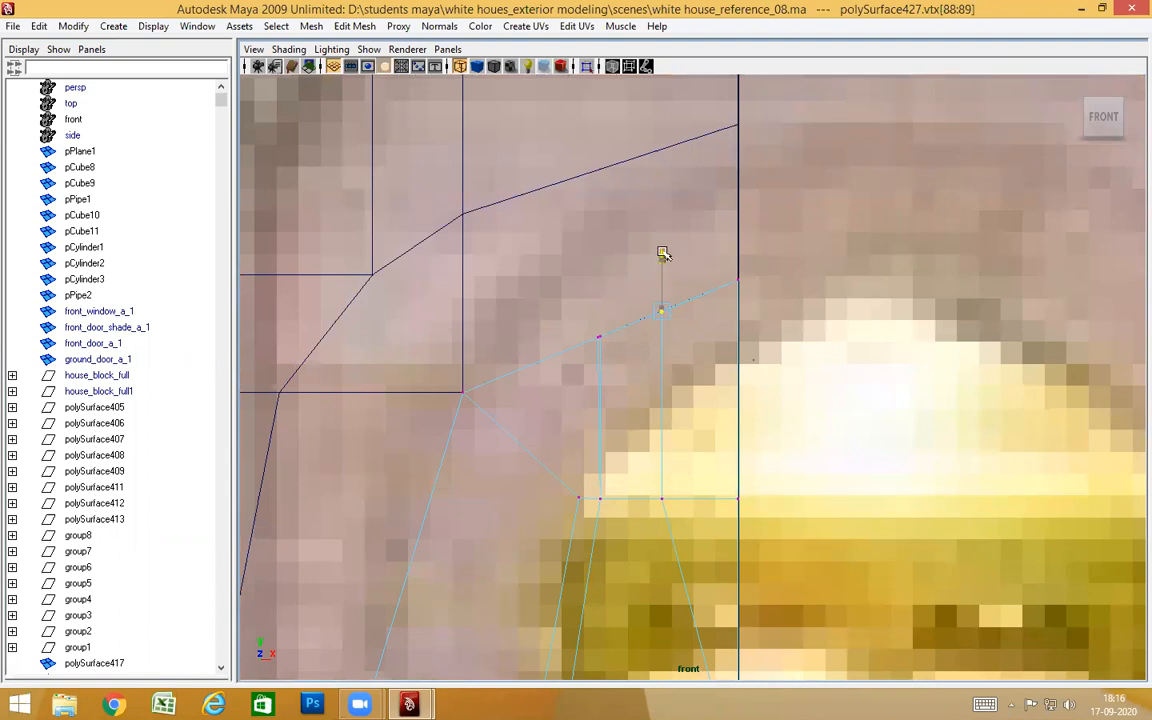
Move the bevelled inner loop's top vertex pair toward the arch's outer corner and down onto its upper outline
middle_click_drag(522, 406, 506, 352, "alt")
left_click_drag(620, 238, 575, 330)
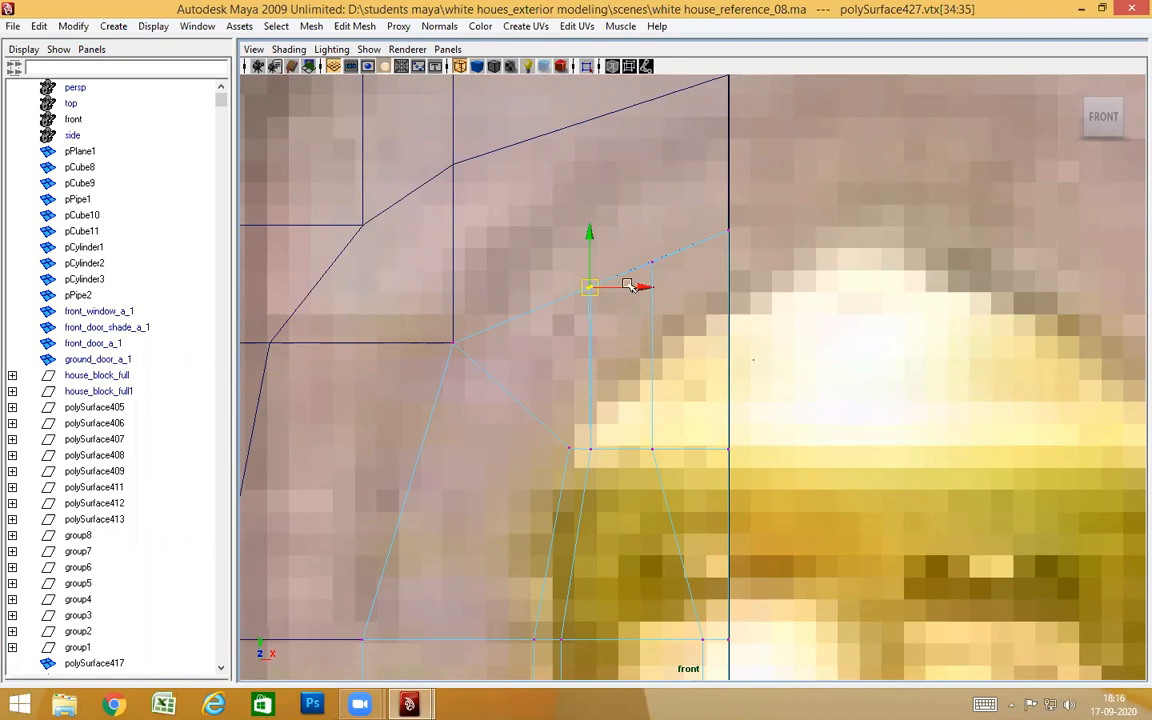
left_click_drag(625, 290, 618, 292)
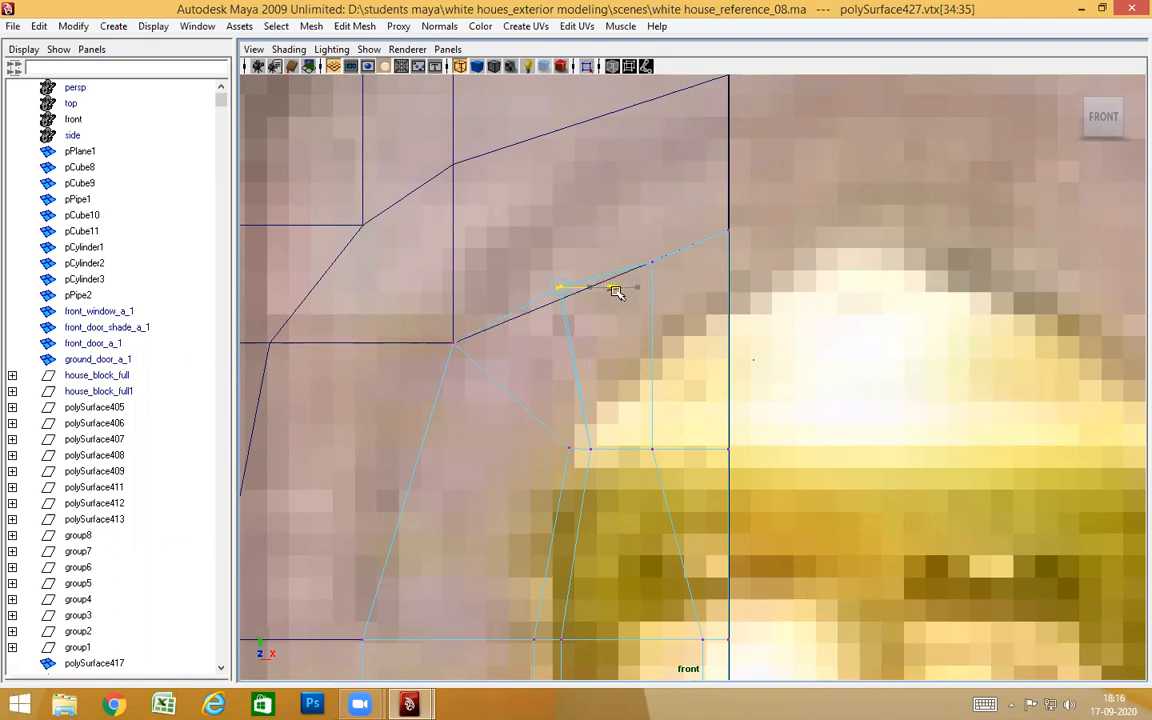
left_click_drag(553, 237, 557, 241)
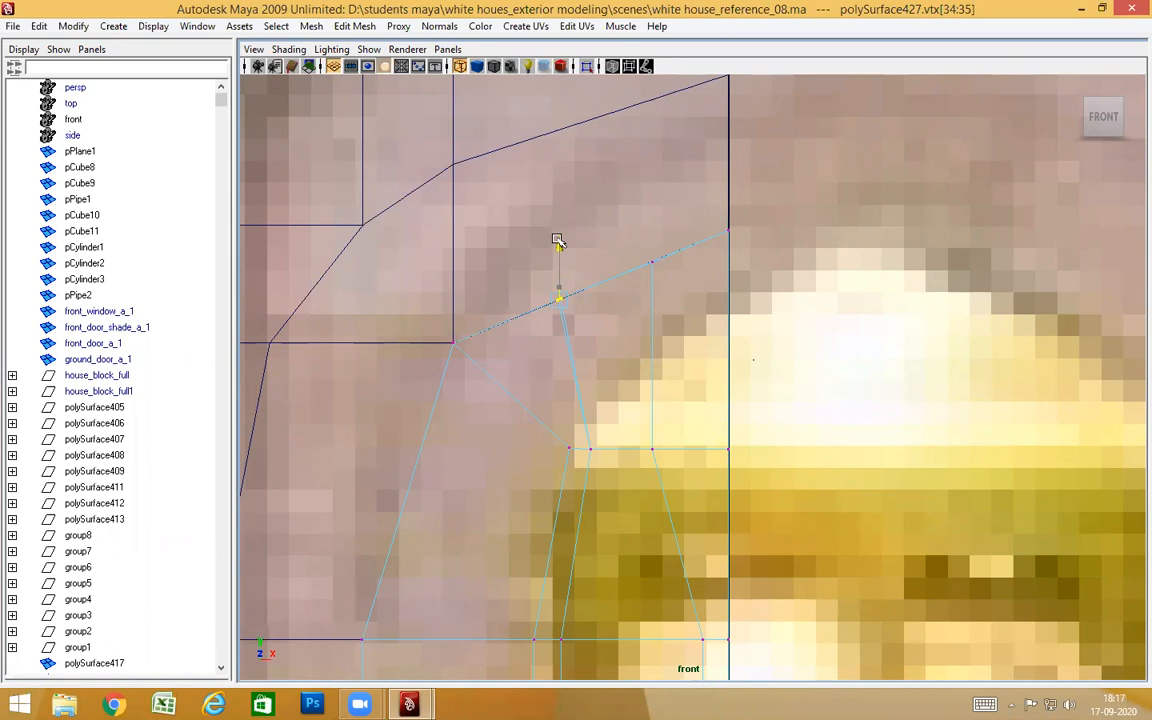
left_click_drag(558, 245, 557, 240)
Scale the inner loop's top vertex pair and the outer edge's top pair to align their front and back vertices
key("r")
left_click_drag(636, 302, 620, 300)
left_click_drag(557, 226, 557, 376)
left_click_drag(551, 425, 553, 420)
left_click_drag(664, 274, 700, 358)
left_click_drag(707, 275, 745, 198)
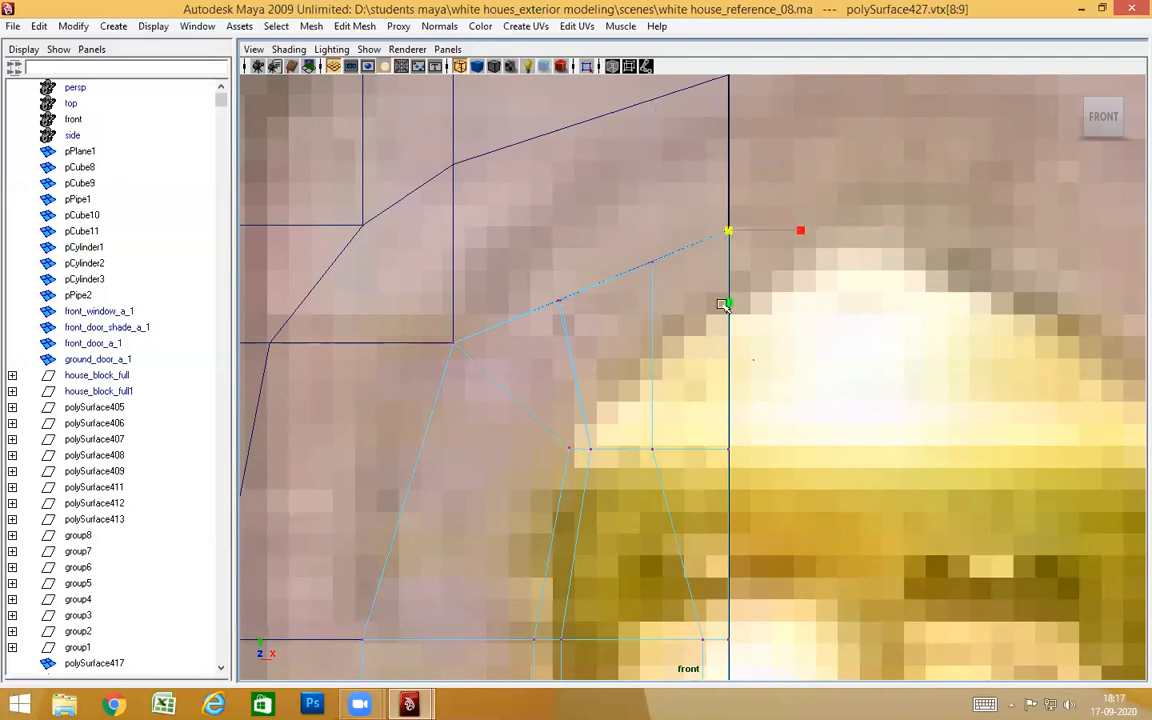
left_click_drag(726, 303, 611, 268)
Raise the top vertex pairs of both vertical loops slightly above the straight outline to round the arch's upper edge
key("w")
left_click_drag(651, 204, 650, 206)
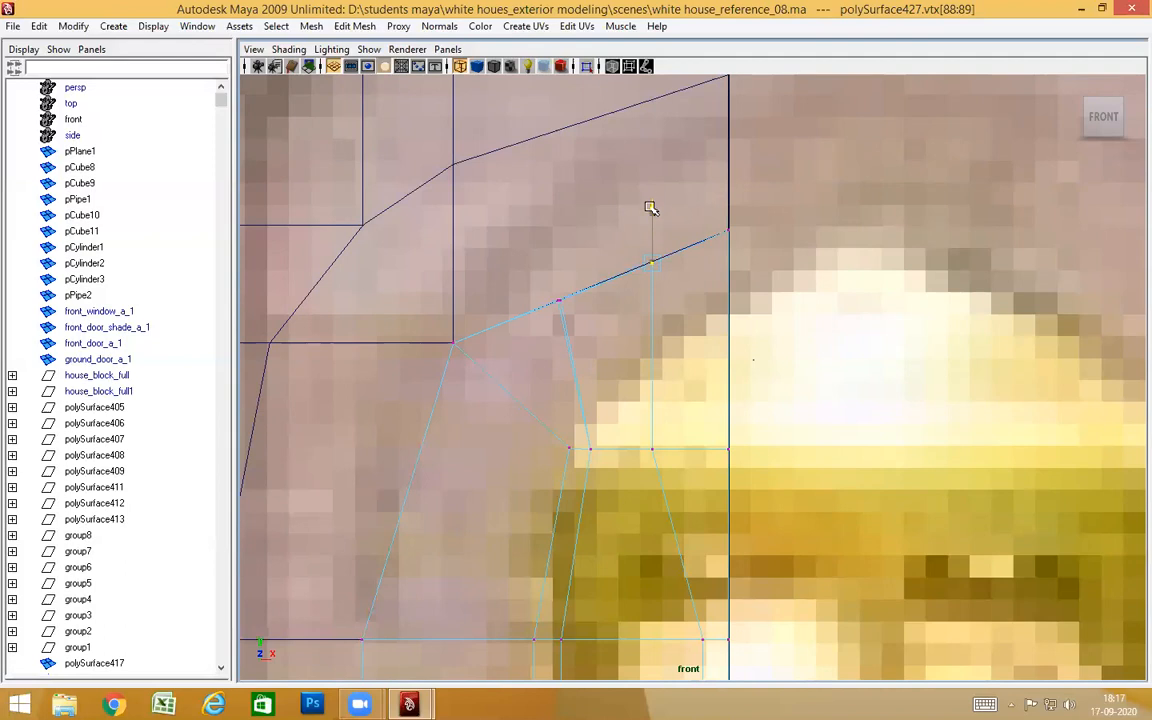
left_click_drag(590, 250, 528, 343)
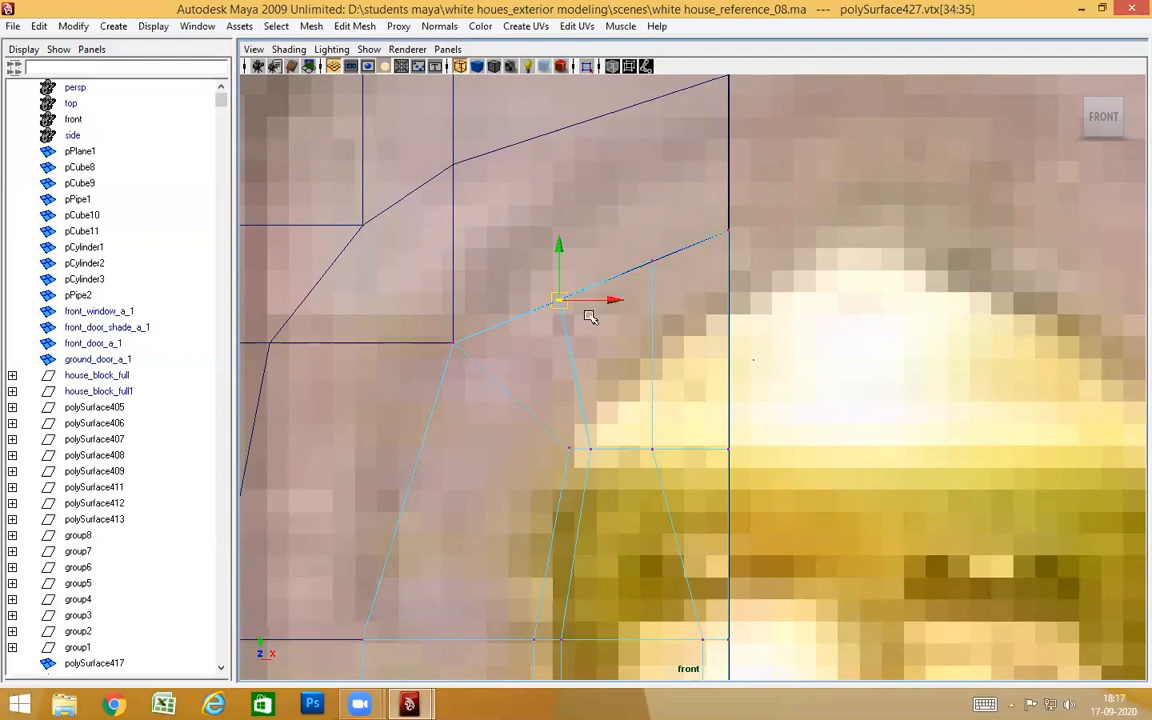
left_click_drag(570, 294, 566, 292)
left_click_drag(643, 280, 652, 203)
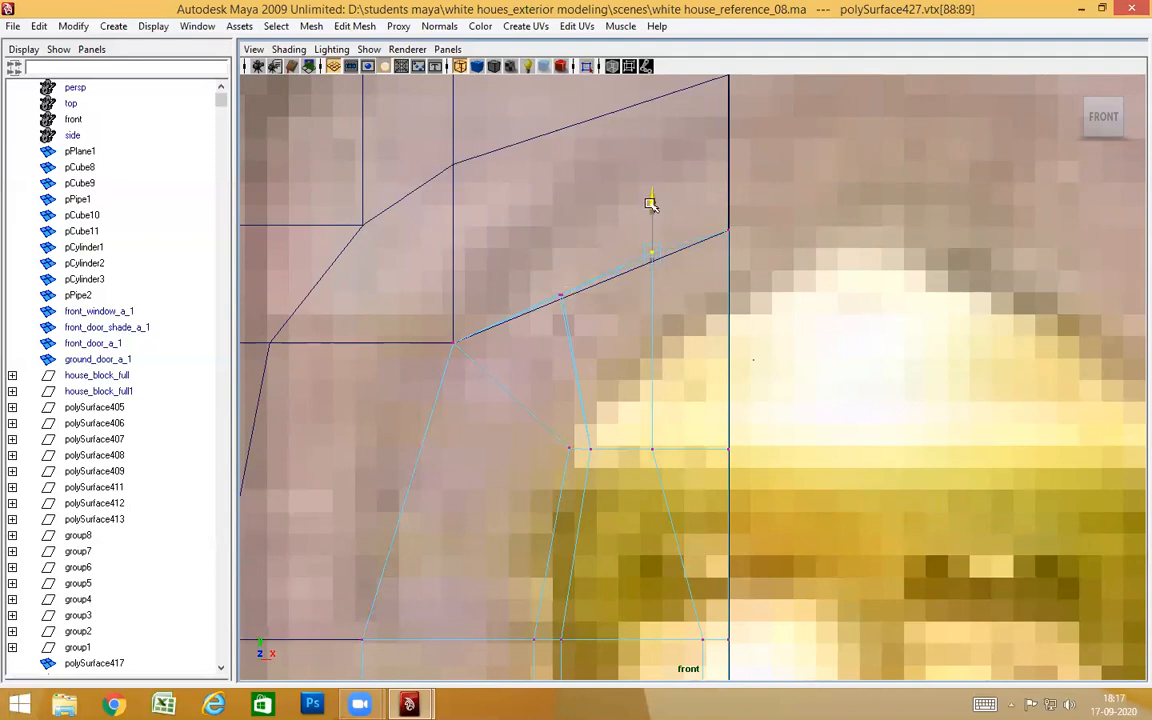
left_click_drag(650, 203, 650, 203)
left_click_drag(604, 243, 541, 329)
left_click_drag(561, 241, 560, 233)
Return to the enlarged perspective view with shaded display and examine the reshaped arch and pillar
middle_click_drag(643, 329, 654, 252, "alt")
scroll(657, 275, "down", 8)
key("space")
left_click_drag(659, 289, 659, 245)
left_click_drag(674, 318, 679, 315, "alt")
key("ctrl+space")
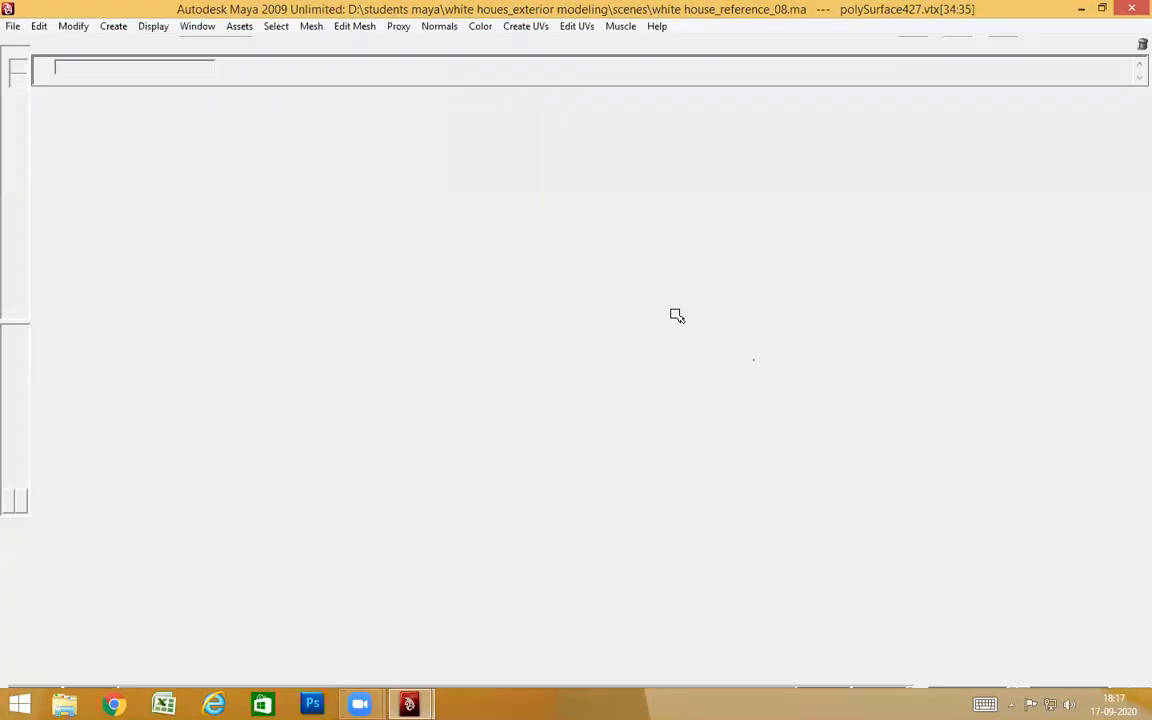
mouse_move(640, 352)
left_mouse_down("alt")
mouse_move(677, 331)
mouse_move(669, 372)
mouse_move(643, 376)
left_mouse_up("alt")
key("ctrl+space")
key("space")
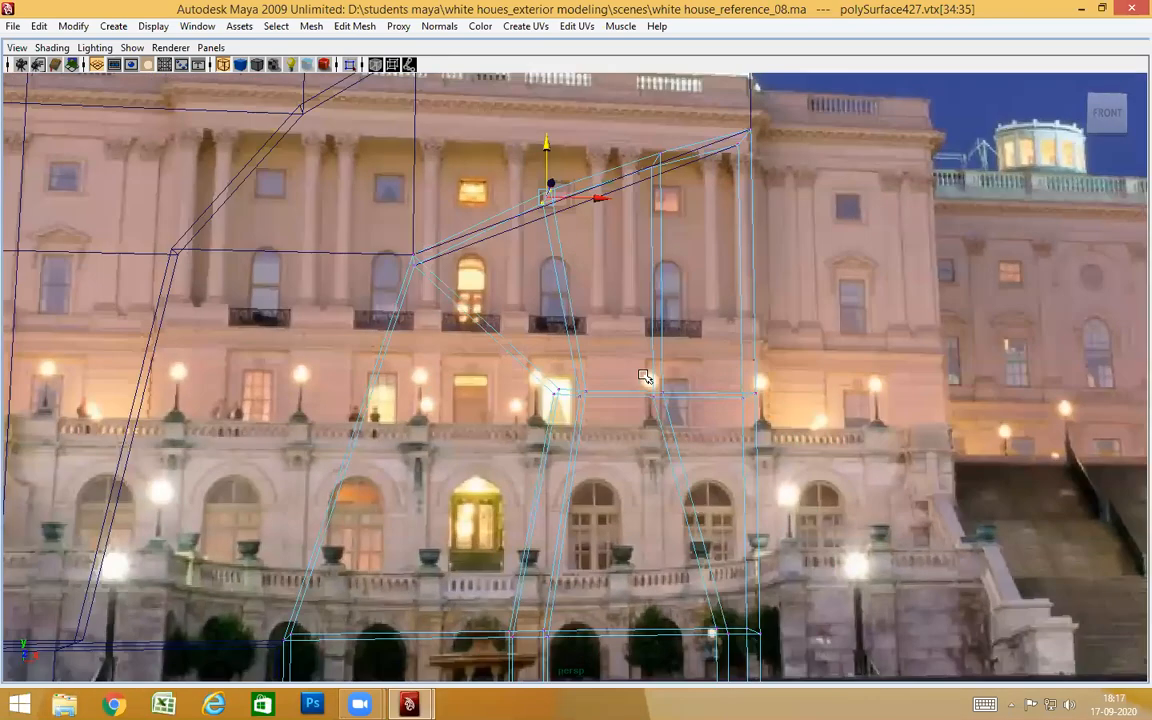
scroll(643, 376, "up", 3)
left_click_drag(731, 400, 841, 437, "alt")
right_click_drag(841, 437, 805, 380, "alt")
left_click_drag(805, 380, 728, 442, "alt")
right_click_drag(728, 442, 769, 345, "alt")
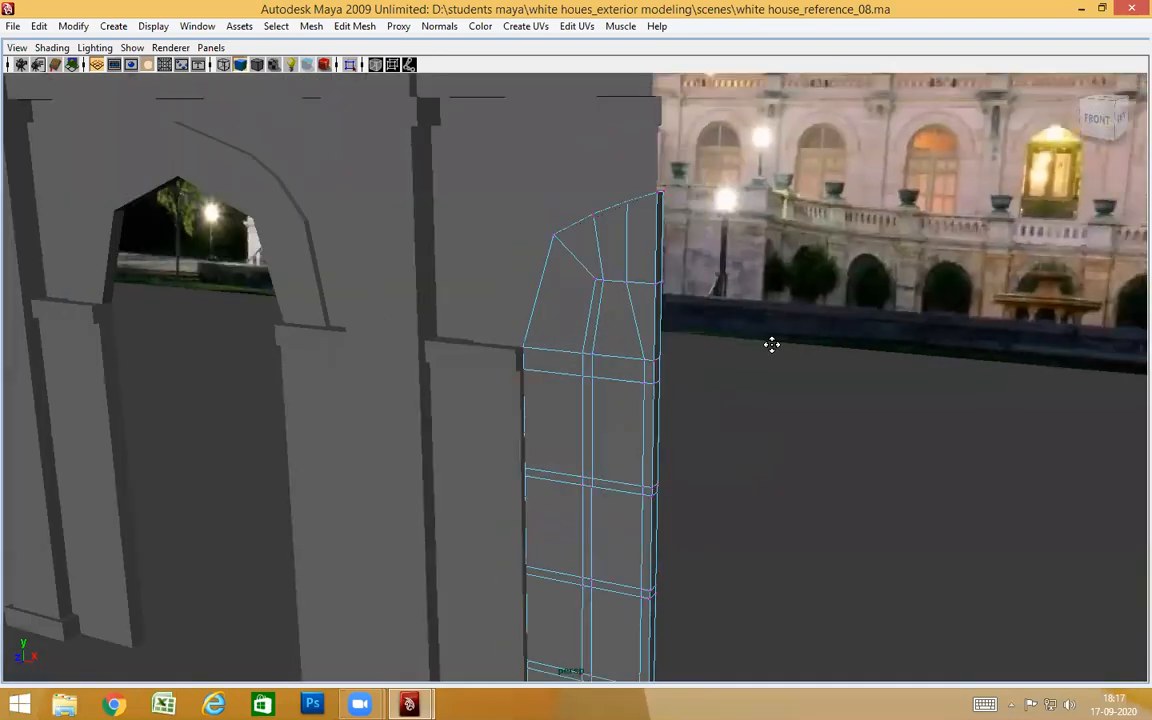
left_click_drag(769, 345, 787, 419, "alt")
middle_click_drag(787, 419, 785, 288, "alt")
left_click_drag(785, 385, 771, 360, "alt")
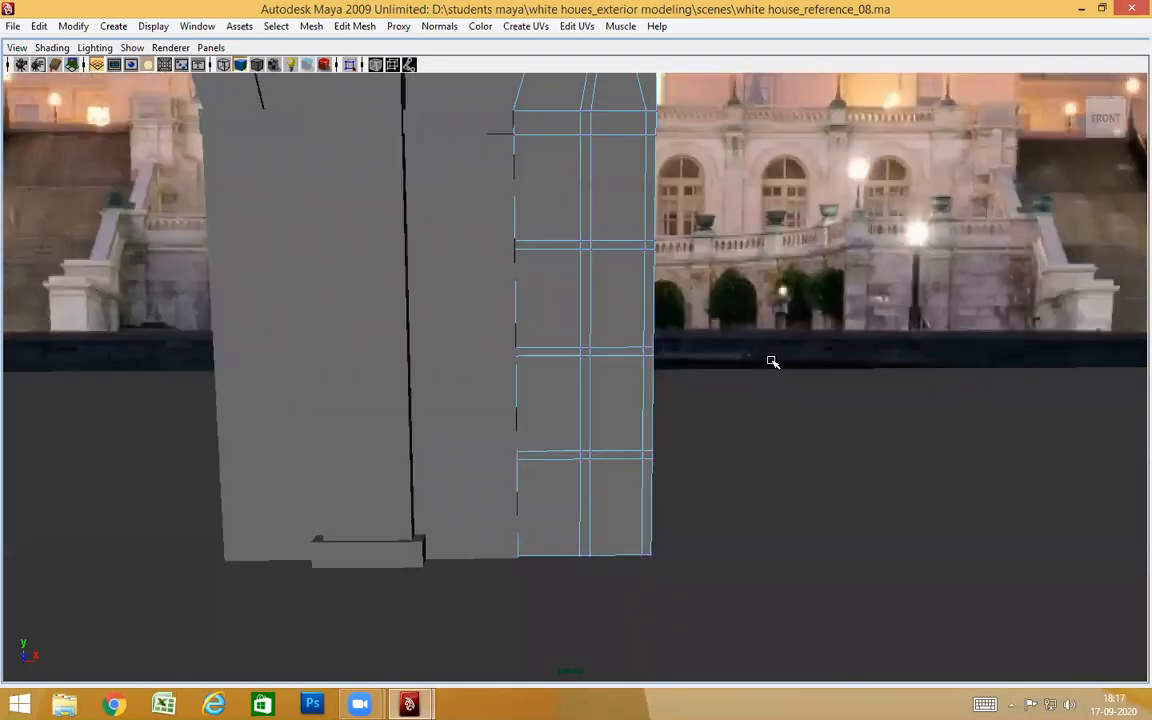
Select the eight large front faces between the pillar's joint strips in face mode
middle_click_drag(680, 325, 663, 391, "alt")
left_click_drag(790, 350, 622, 228, "alt")
right_click_drag(621, 234, 621, 280)
left_click(620, 249)
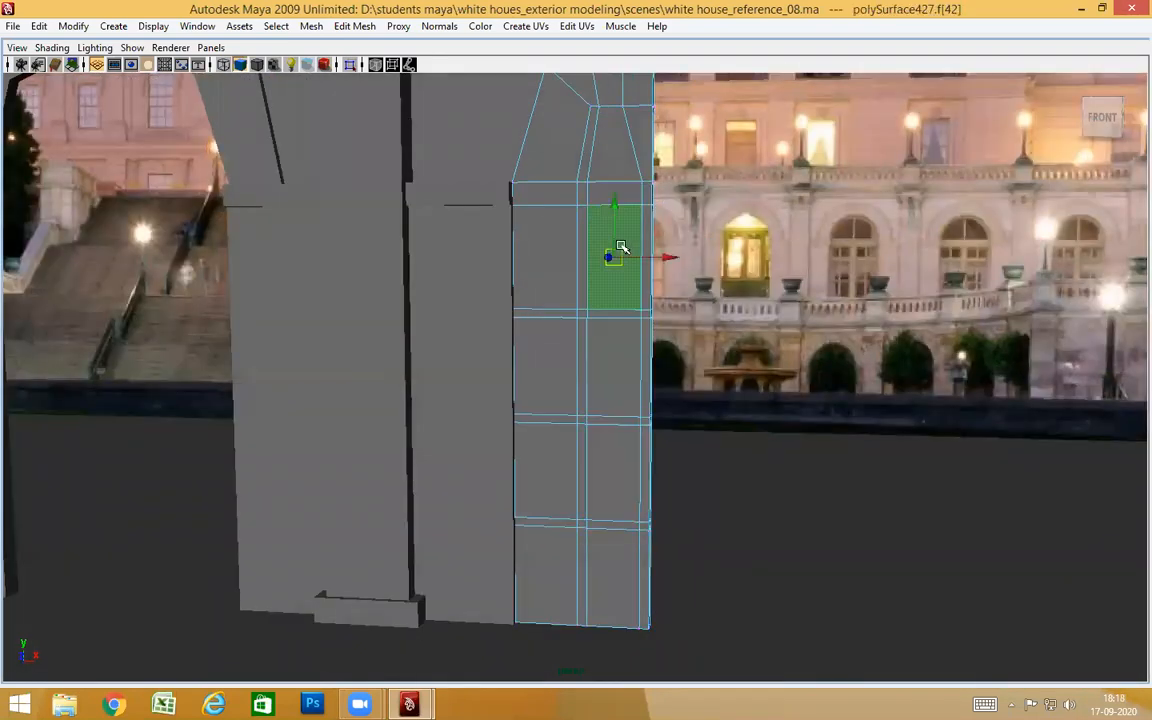
left_click(545, 258, "shift")
left_click(552, 352, "shift")
left_click(590, 354, "shift")
left_click(622, 476, "shift")
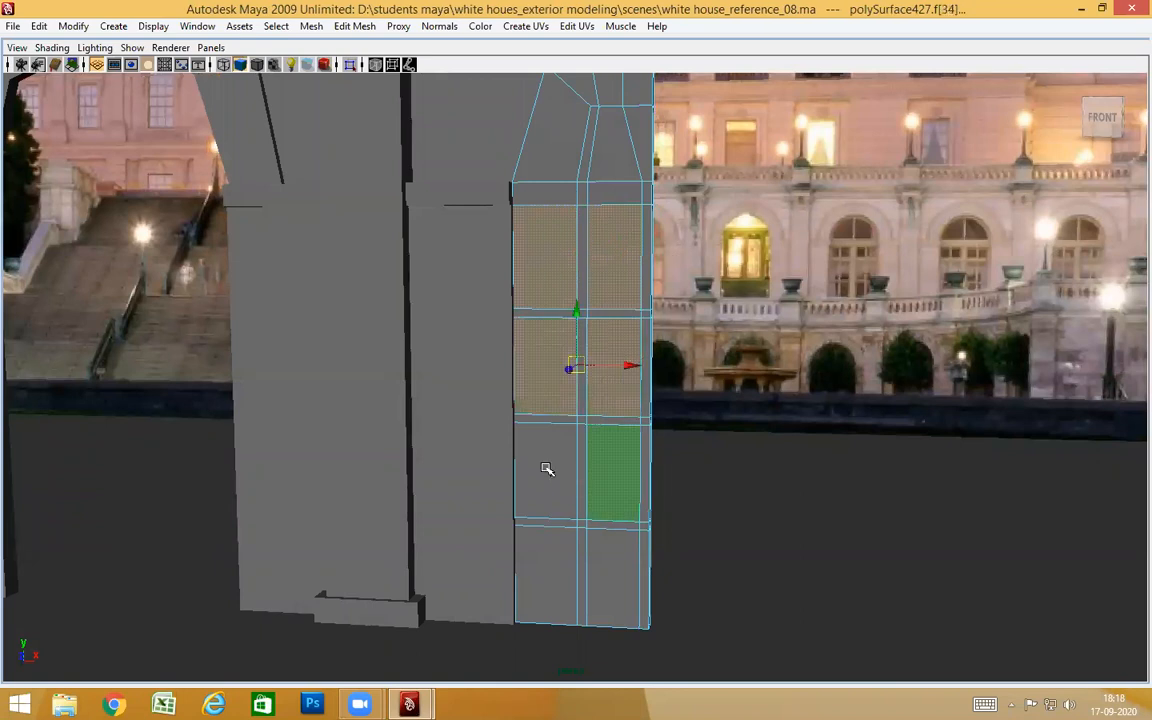
left_click(545, 465, "shift")
left_click(548, 575, "shift")
left_click(611, 570, "shift")
Split the vertical edge ring of the pillar's lowest section and lower the resulting horizontal loop close to the base
left_click_drag(674, 438, 663, 483, "alt")
middle_click_drag(663, 483, 709, 249, "alt")
scroll(766, 540, "up", 5)
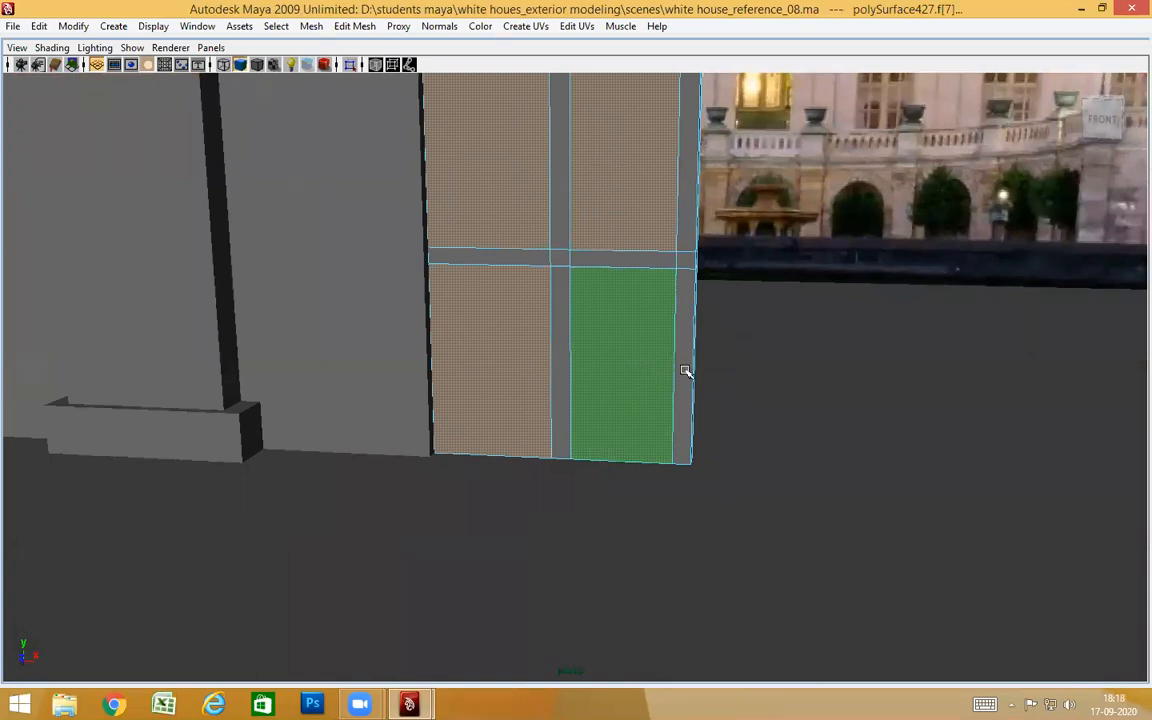
left_click(674, 376)
right_click_drag(648, 358, 760, 402, "ctrl")
left_click_drag(771, 444, 808, 418, "alt")
left_click_drag(515, 359, 543, 428)
left_click_drag(627, 489, 660, 455, "alt")
Select the eight large front block faces between the joint strips, from the pillar's base up to the capital band
right_click_drag(613, 376, 613, 404)
left_click(609, 381)
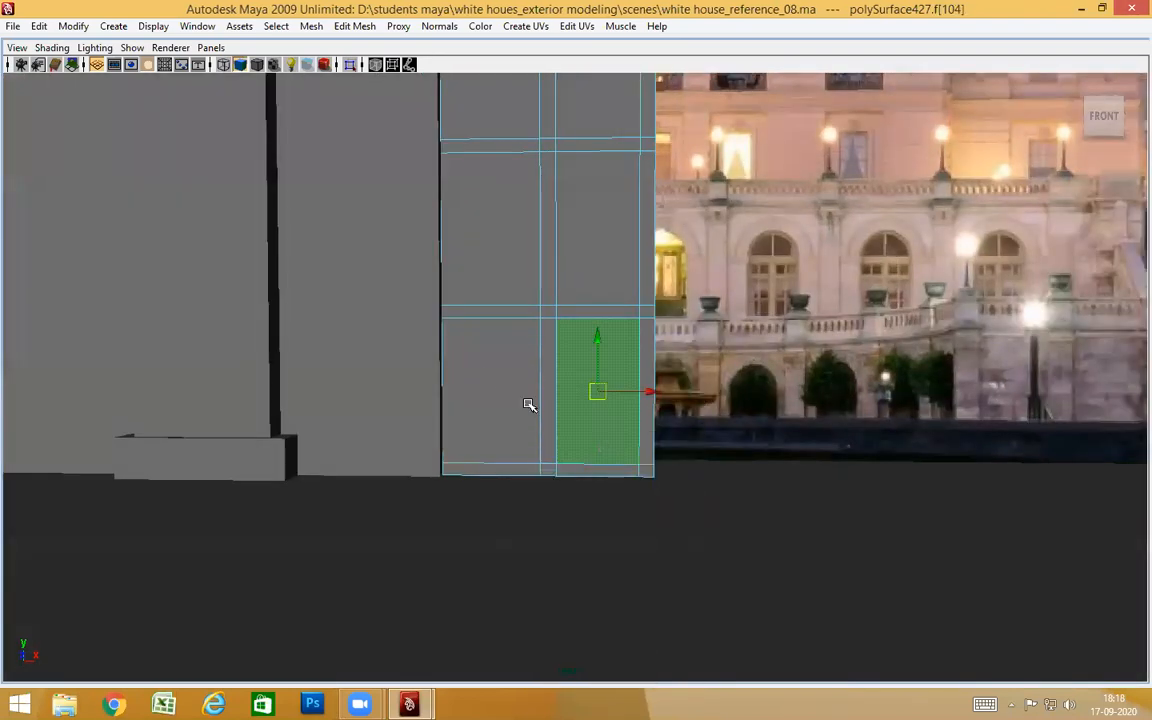
left_click(501, 355, "shift")
left_click(568, 244, "shift")
left_click(512, 247, "shift")
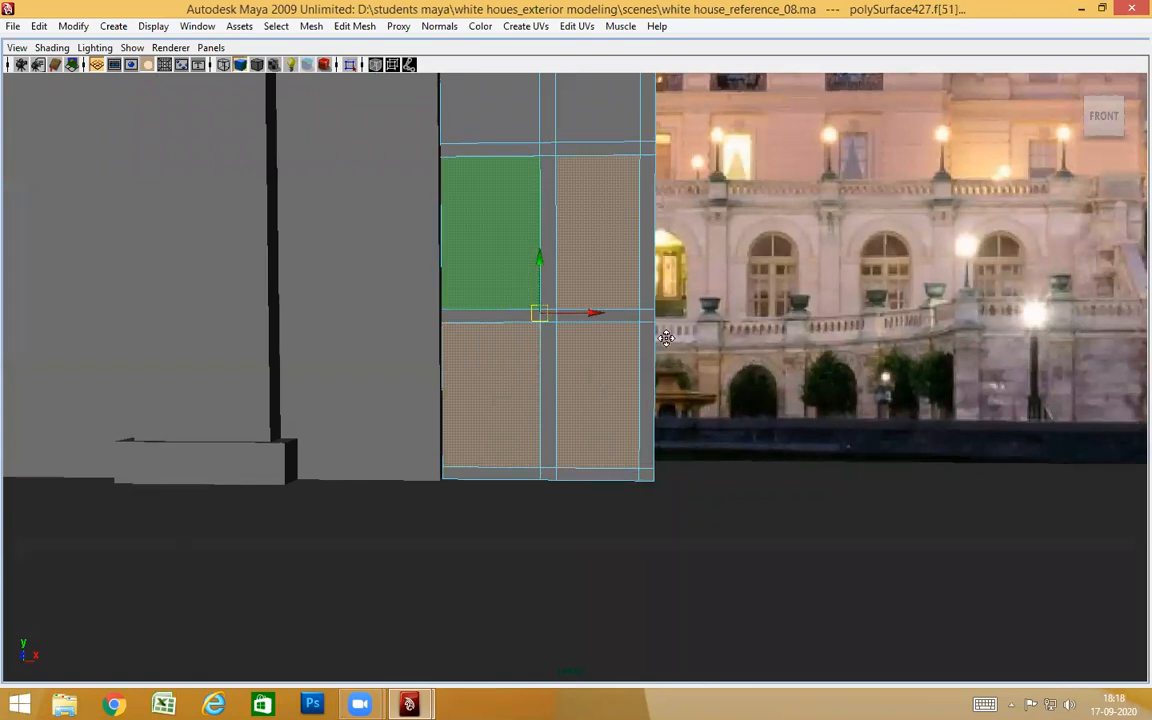
middle_click_drag(666, 338, 675, 595, "alt")
left_click(628, 344, "shift")
left_click(509, 334, "shift")
middle_click_drag(708, 220, 714, 553, "alt")
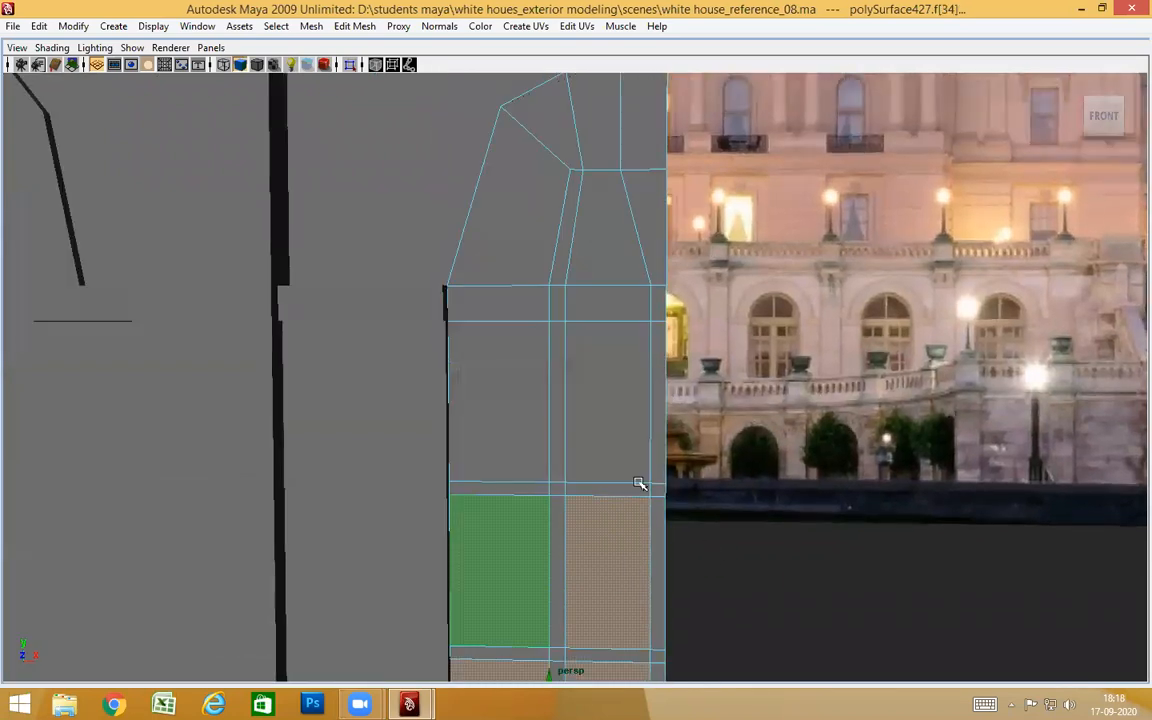
left_click(613, 468, "shift")
left_click(507, 453, "shift")
Add the eight matching block faces on the pillar's back side to the selection
left_click_drag(795, 479, 525, 479, "alt")
middle_click_drag(525, 479, 510, 396, "alt")
left_click(626, 391, "shift")
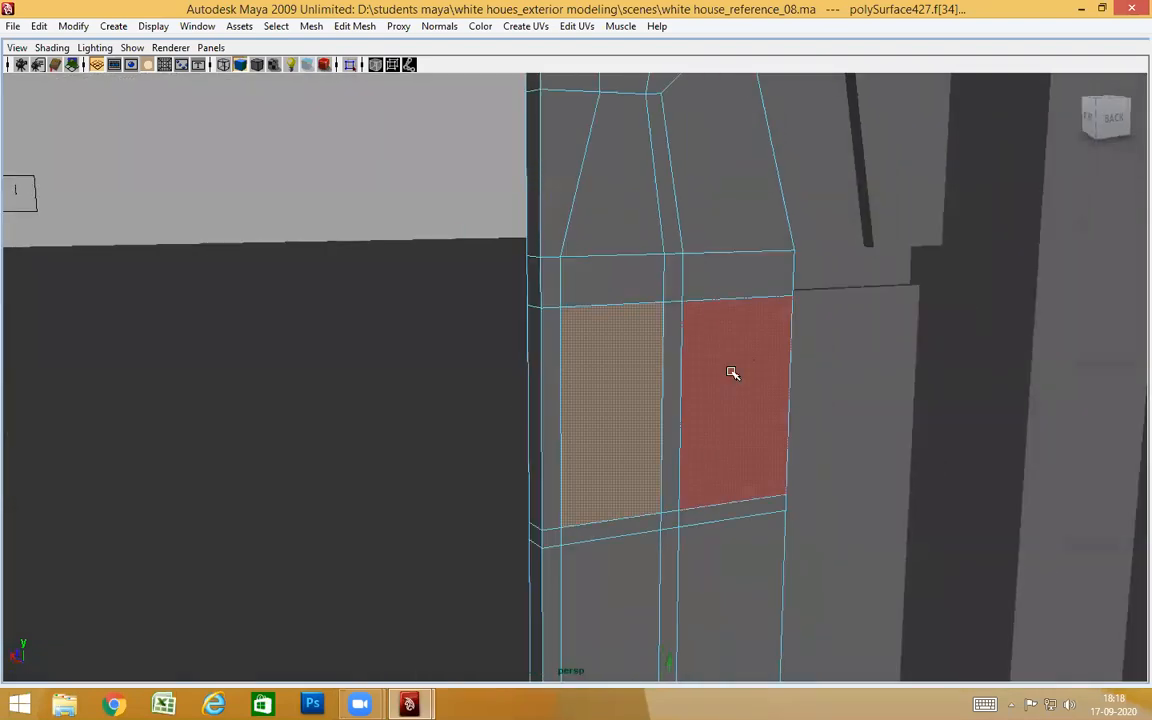
left_click(726, 380, "shift")
scroll(692, 452, "down", 3)
scroll(692, 476, "down", 3)
left_click(625, 340, "shift")
left_click(674, 329, "shift")
left_click(620, 406, "shift")
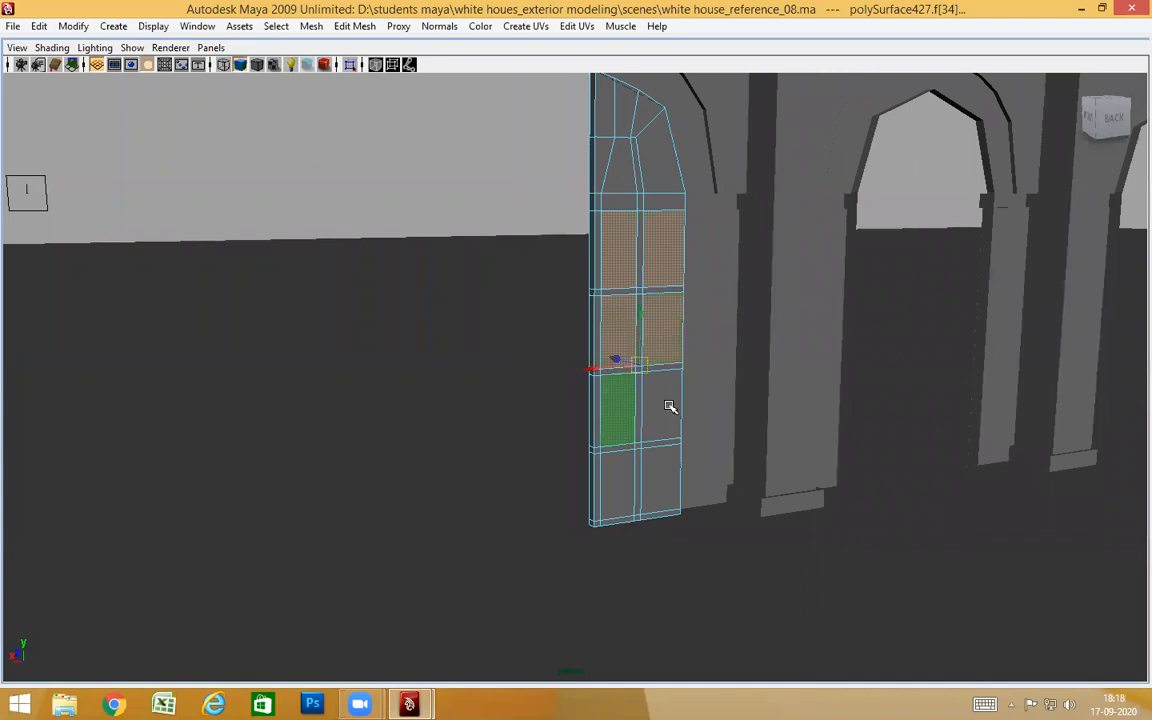
left_click(670, 407, "shift")
left_click(660, 480, "shift")
left_click(620, 481, "shift")
left_click_drag(514, 519, 585, 474, "alt")
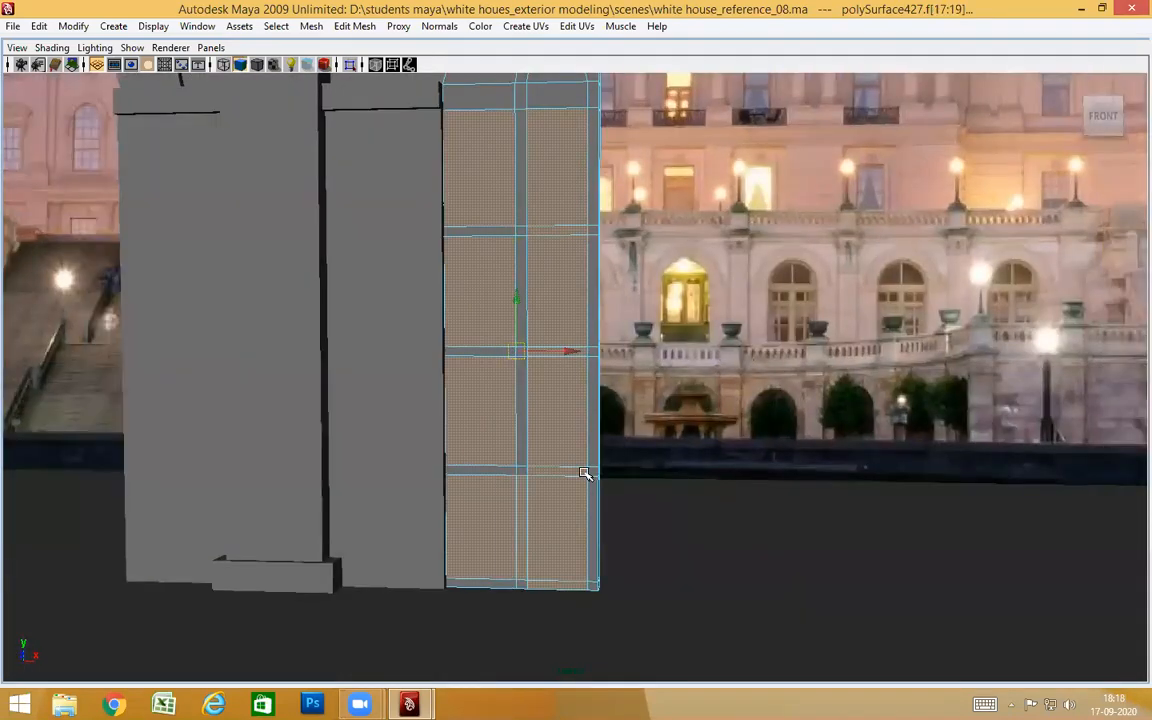
left_click_drag(654, 484, 609, 442, "alt")
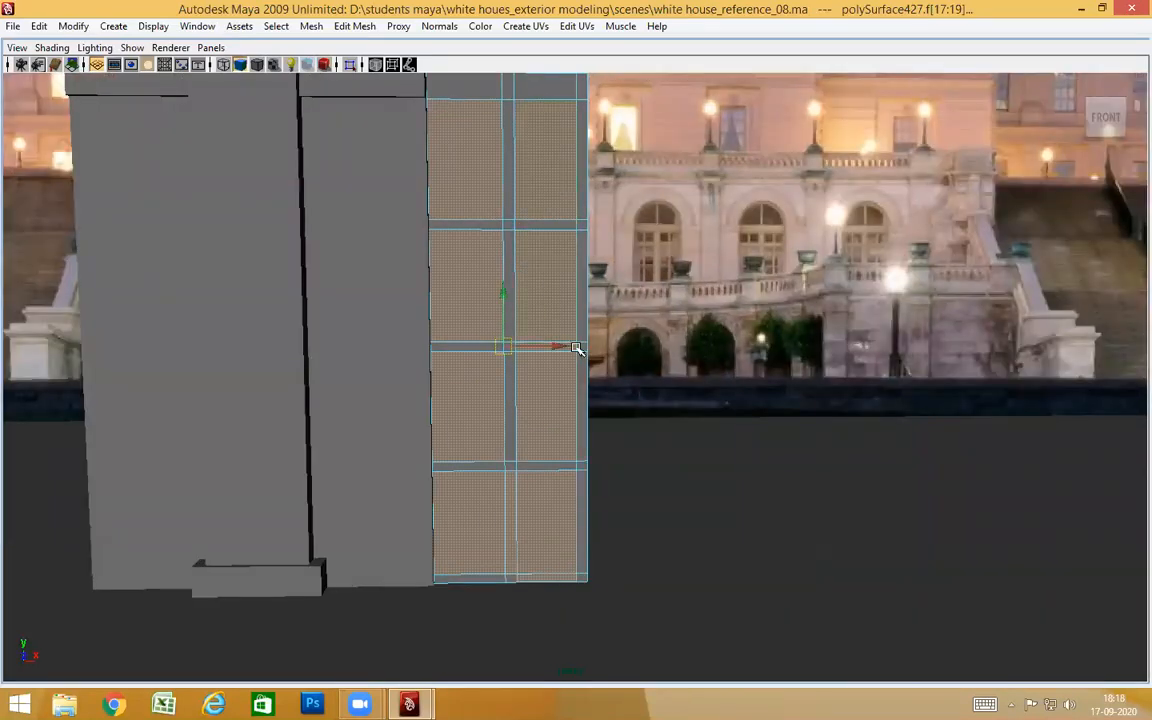
left_click_drag(595, 578, 499, 600, "shift")
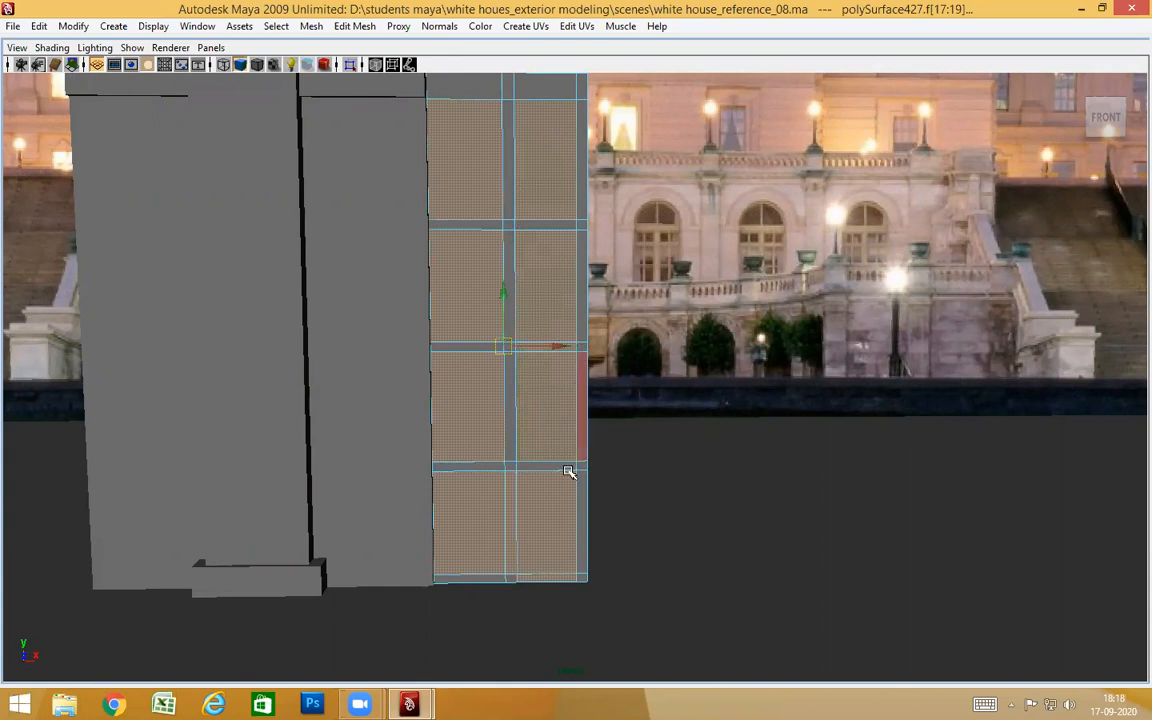
scroll(730, 477, "up", 1)
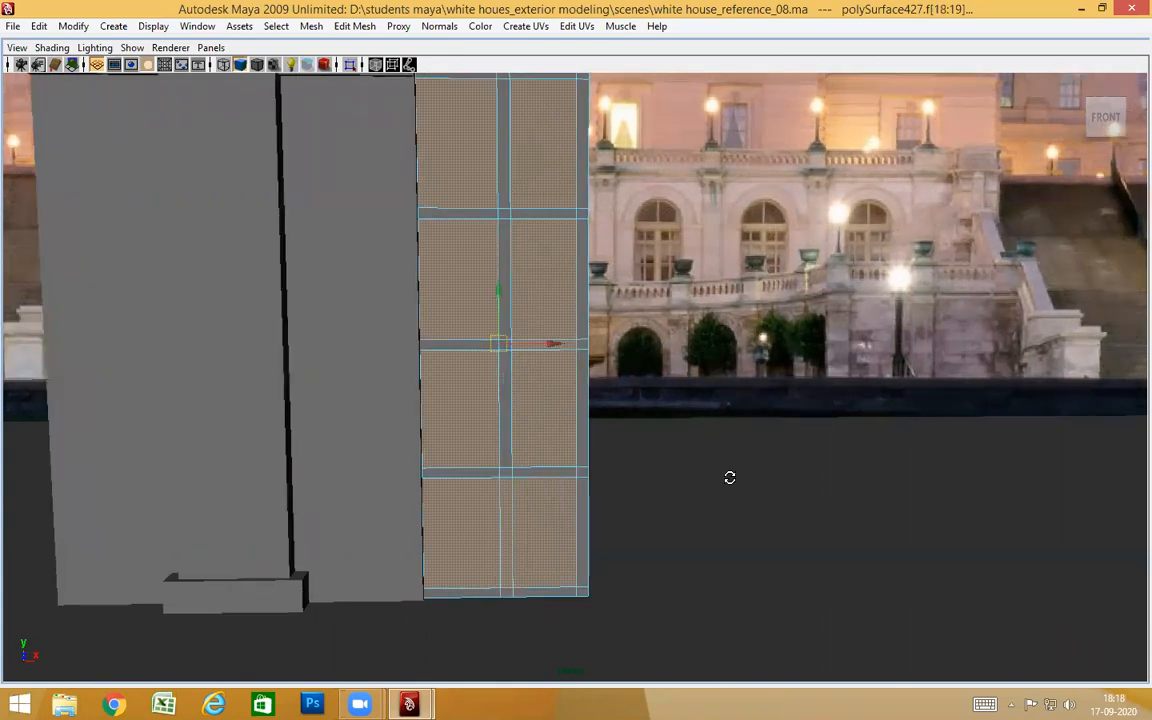
scroll(730, 477, "up", 2)
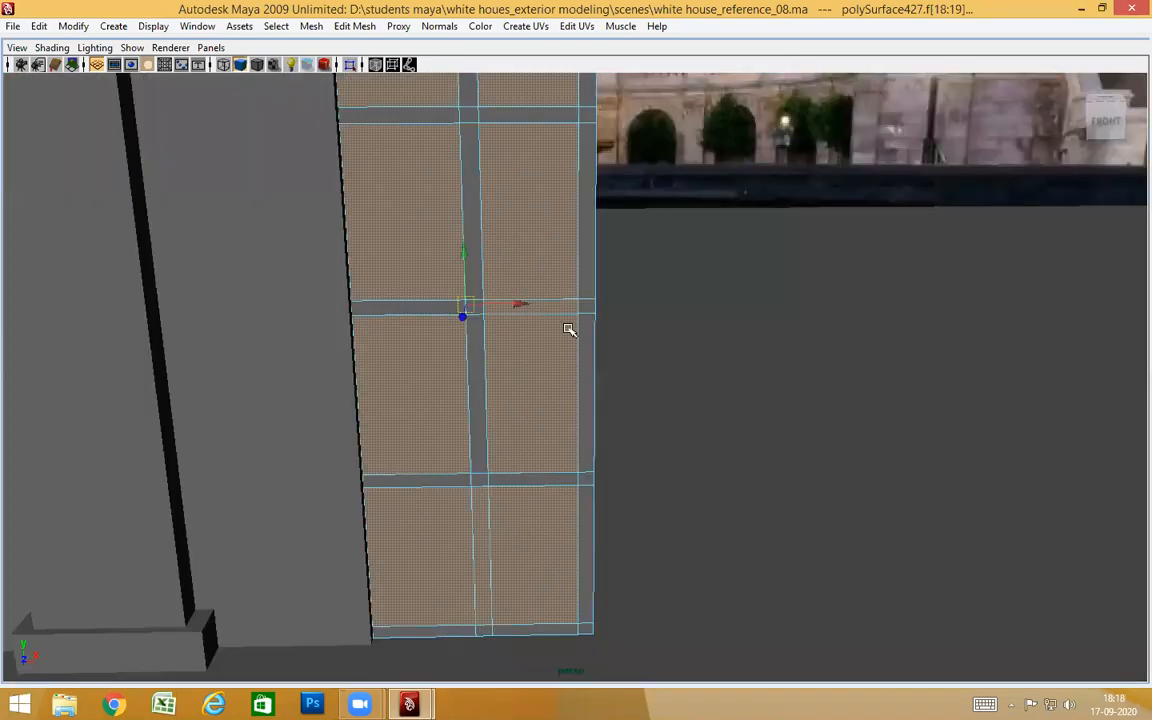
left_click_drag(676, 368, 560, 430, "alt")
key("space")
scroll(600, 430, "up", 1)
middle_click_drag(599, 432, 568, 265, "alt")
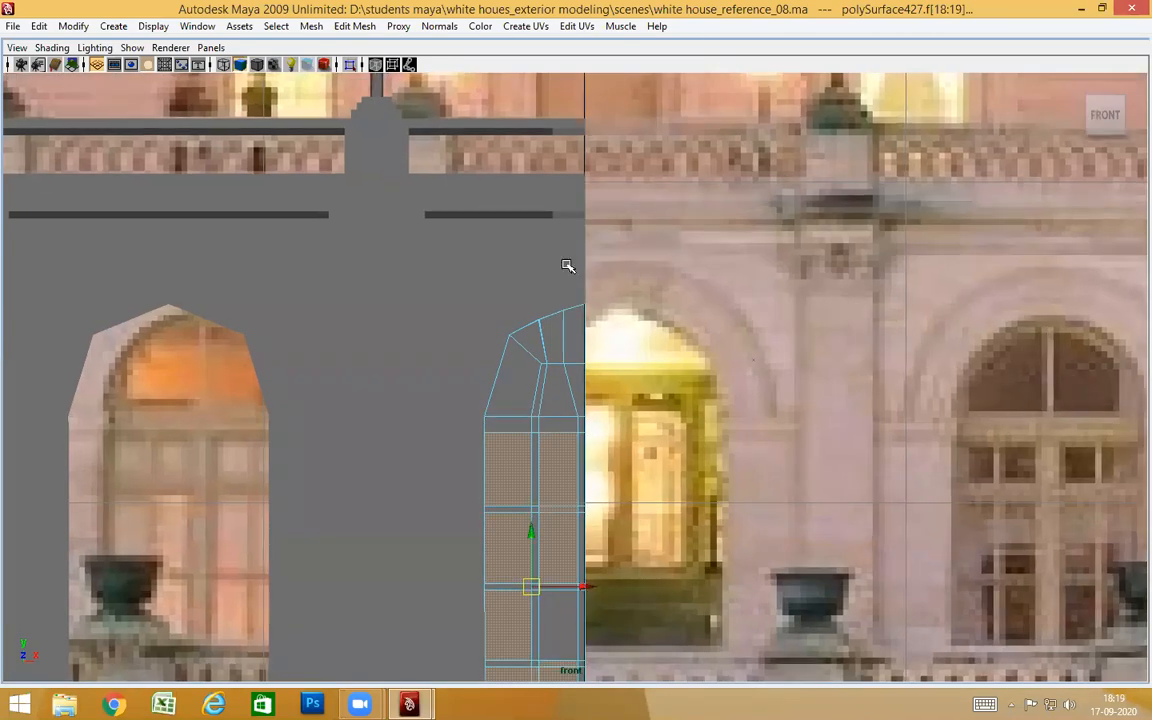
key("4")
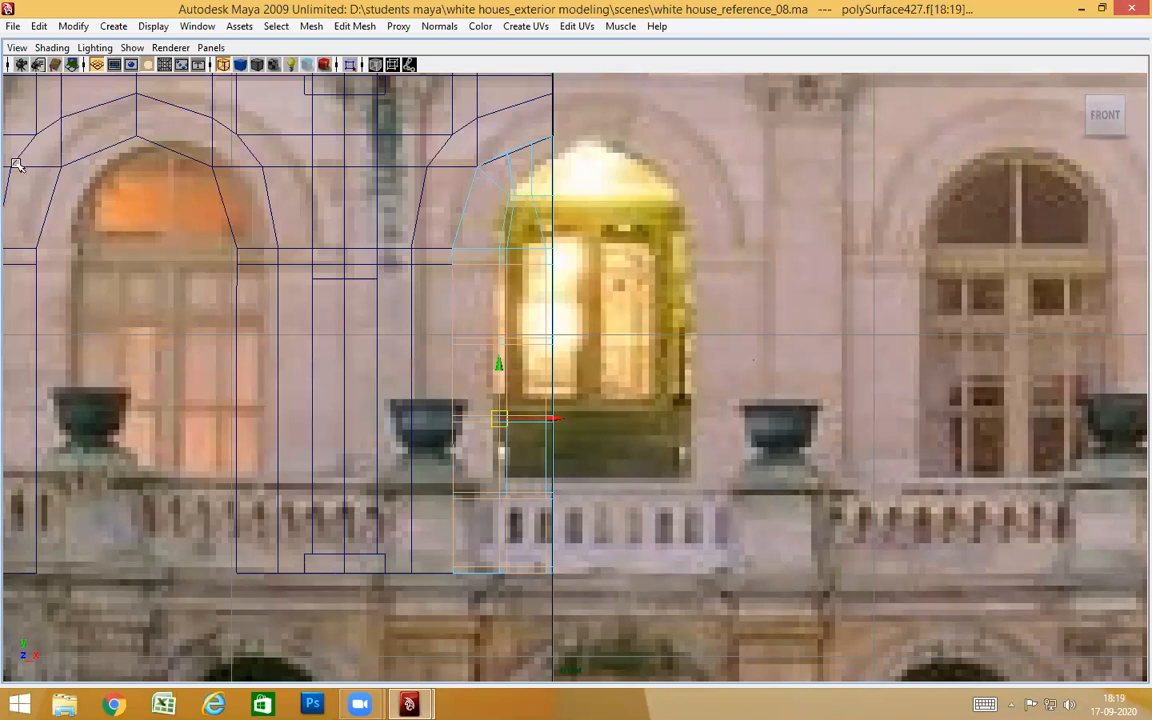
right_click_drag(492, 283, 890, 368, "alt")
middle_click_drag(500, 270, 605, 321, "alt")
right_click_drag(440, 276, 656, 325, "alt")
middle_click_drag(639, 318, 640, 346, "alt")
key("6")
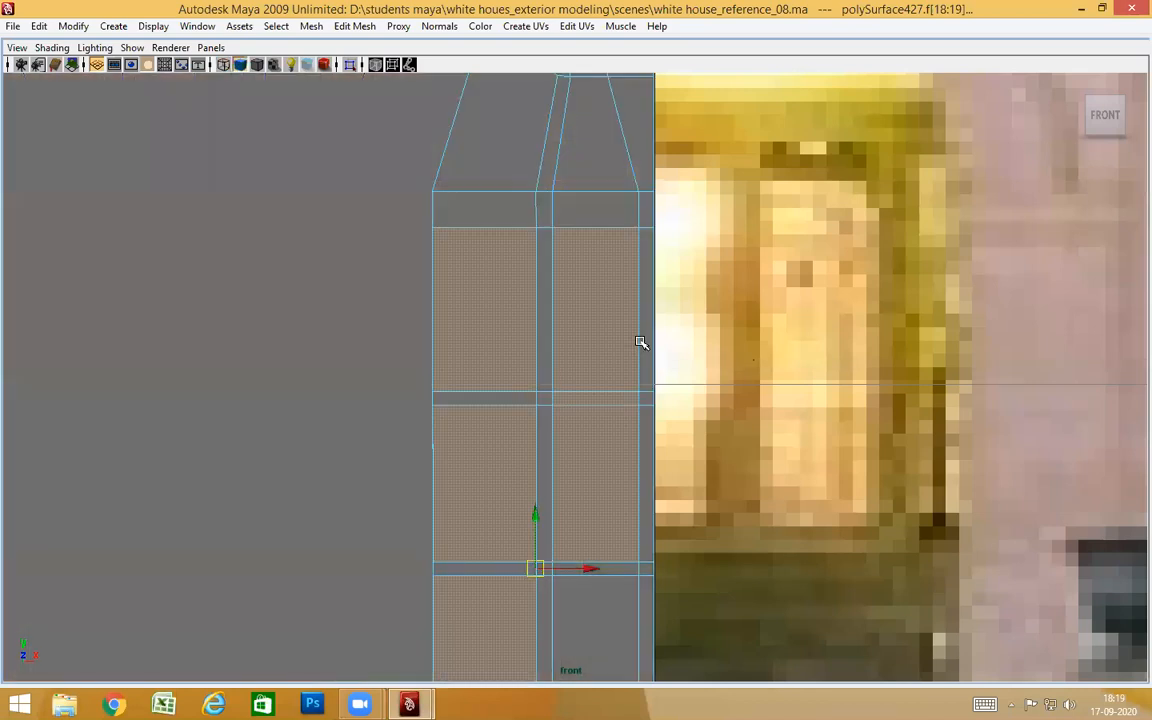
key("4")
left_click(741, 319)
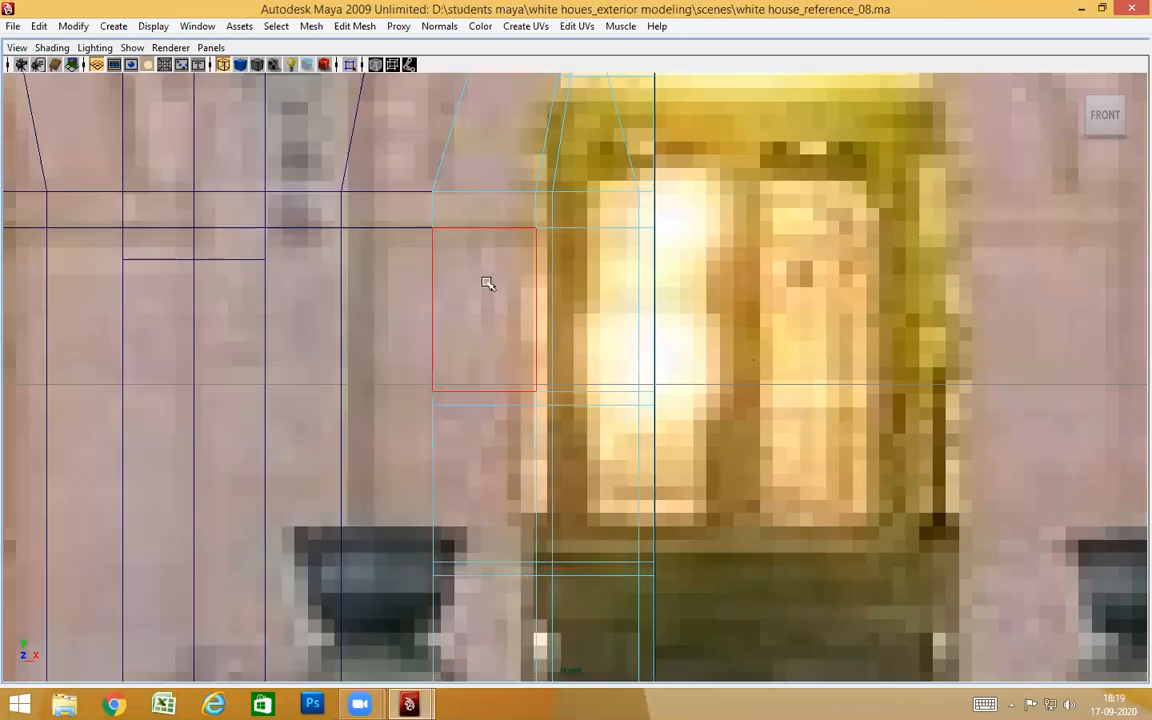
left_click(486, 282)
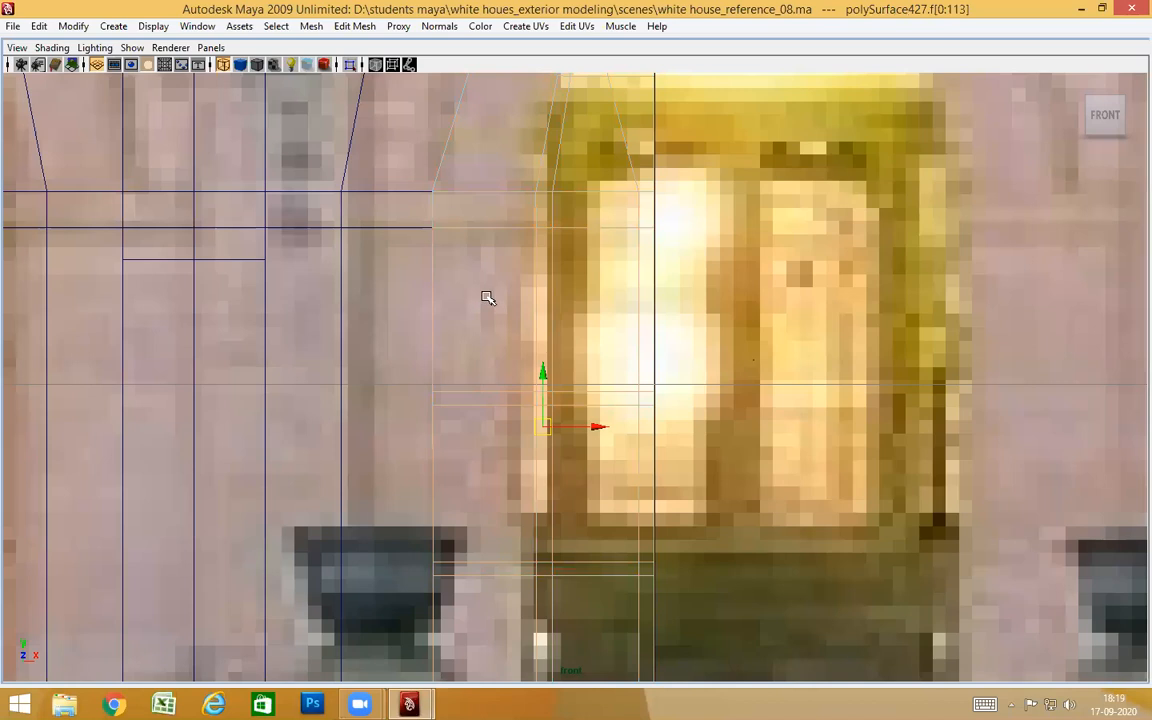
left_click(660, 294)
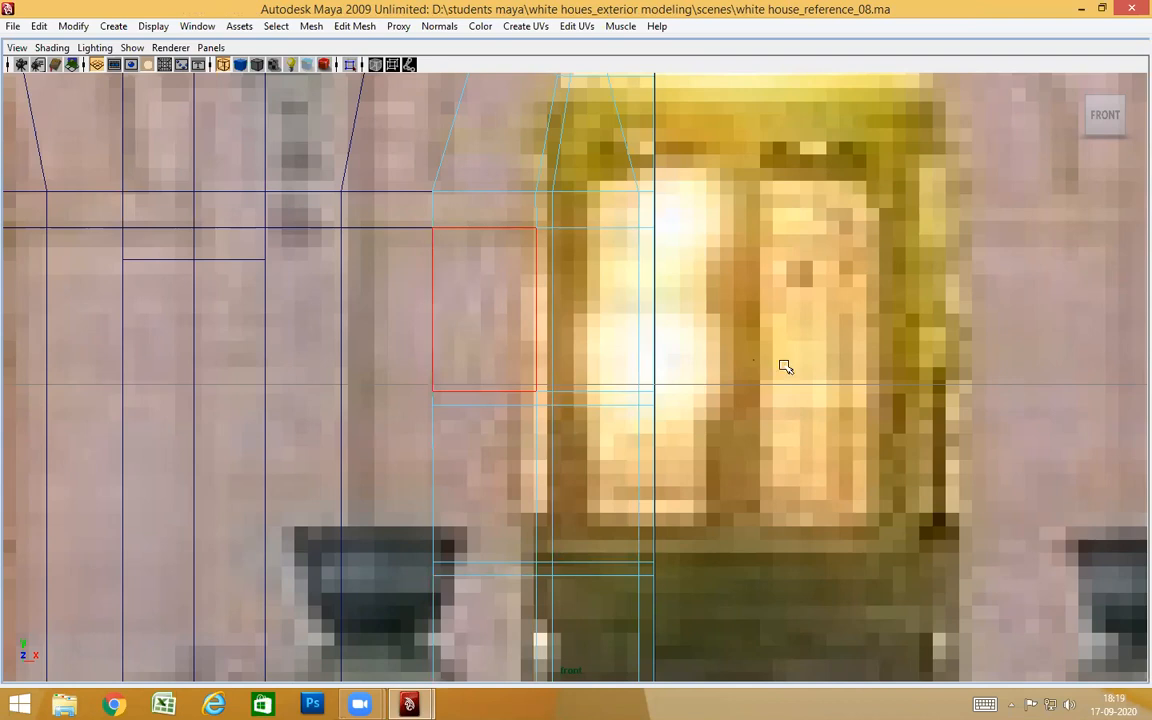
Select the pillar's block faces row by row on front and back in the wireframe front view
scroll(786, 367, "down", 10)
scroll(769, 373, "up", 10)
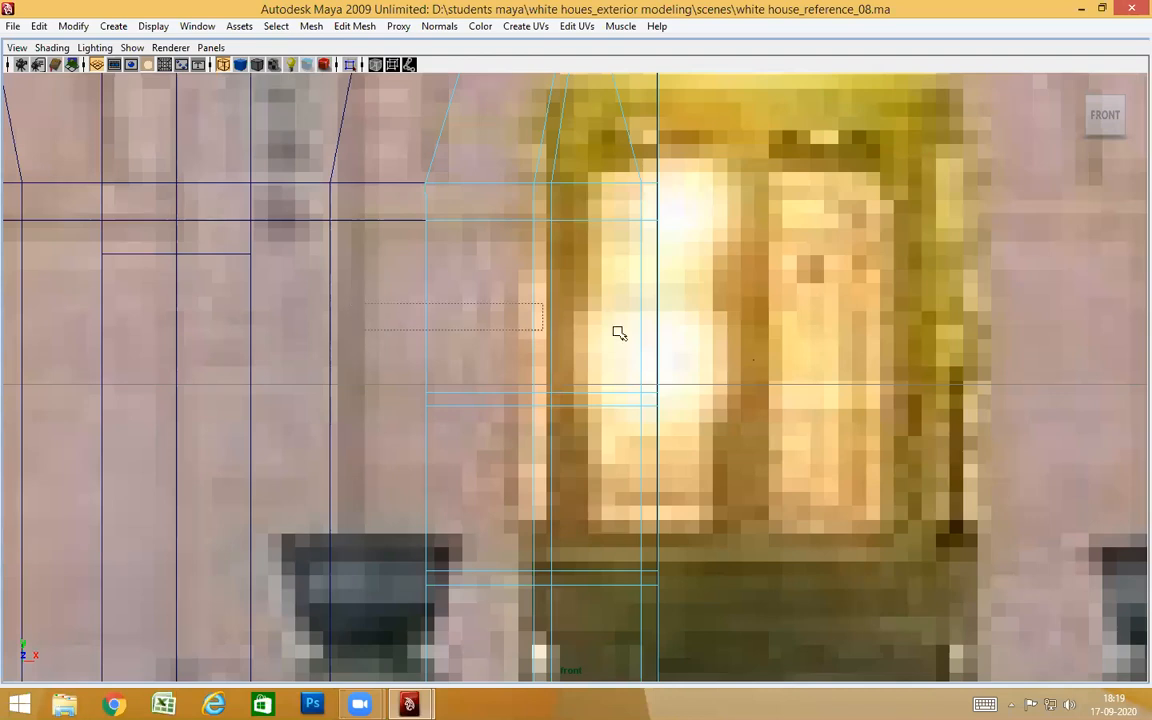
left_click_drag(612, 334, 540, 430)
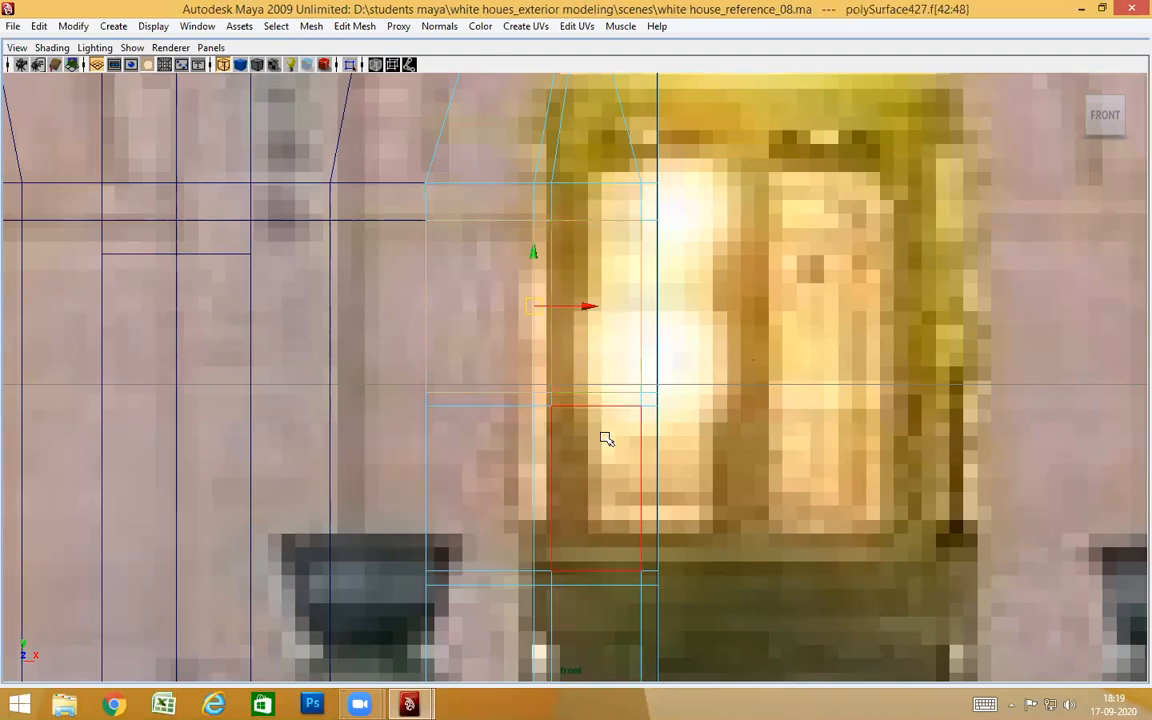
middle_click_drag(624, 439, 363, 262, "alt")
left_click_drag(433, 276, 583, 310, "shift")
left_click_drag(365, 442, 582, 497, "shift")
left_click_drag(420, 575, 660, 538, "shift")
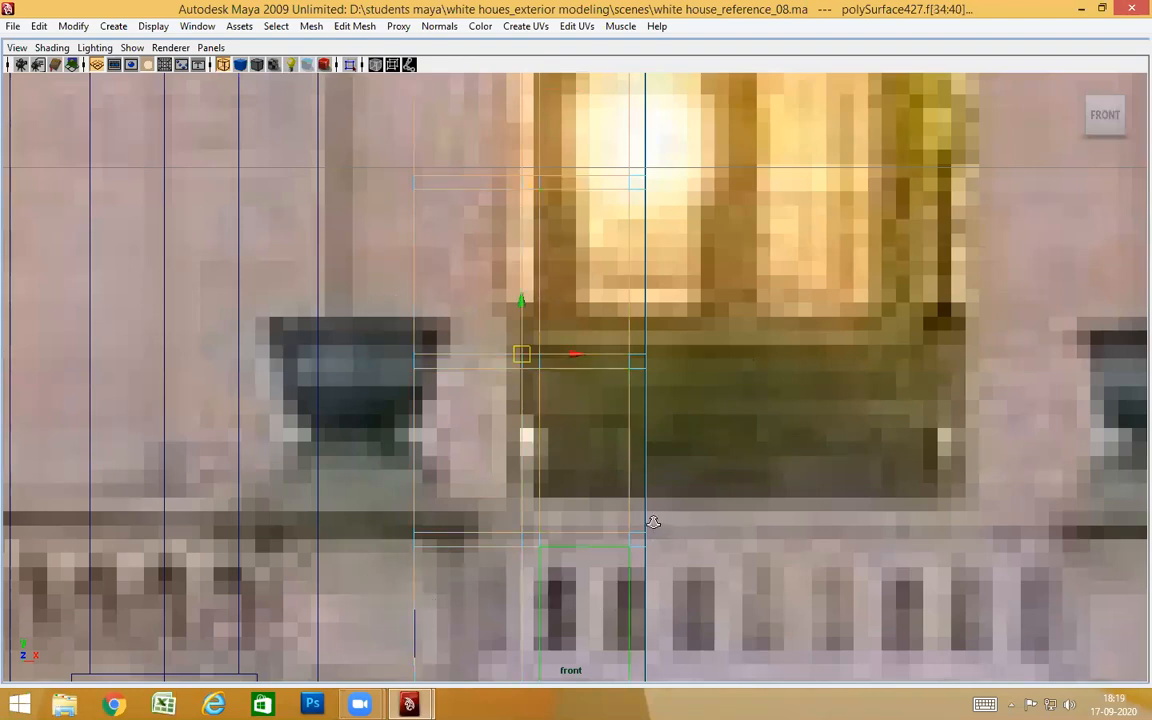
scroll(630, 480, "down", 5)
scroll(700, 440, "up", 2)
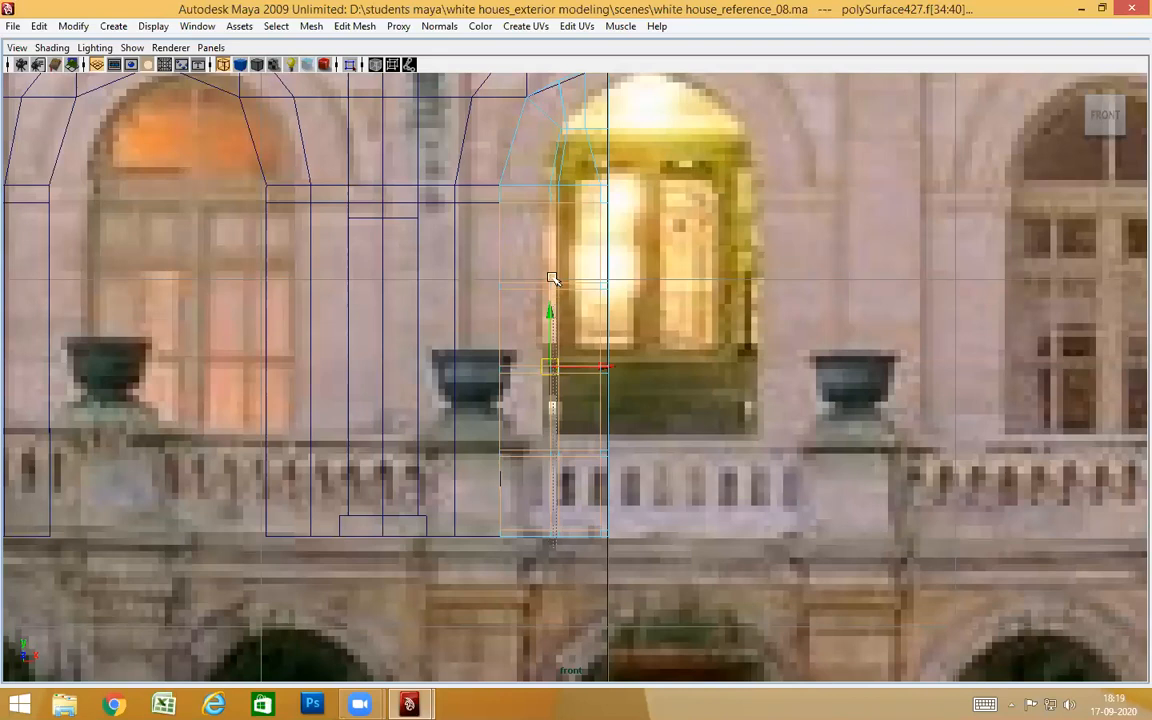
left_click(555, 178)
Examine the selected block faces from the pillar's back and front sides
key("space")
left_click_drag(650, 330, 650, 298)
mouse_move(674, 381)
left_mouse_down("alt")
mouse_move(586, 404)
mouse_move(110, 383)
left_mouse_up("alt")
key("5")
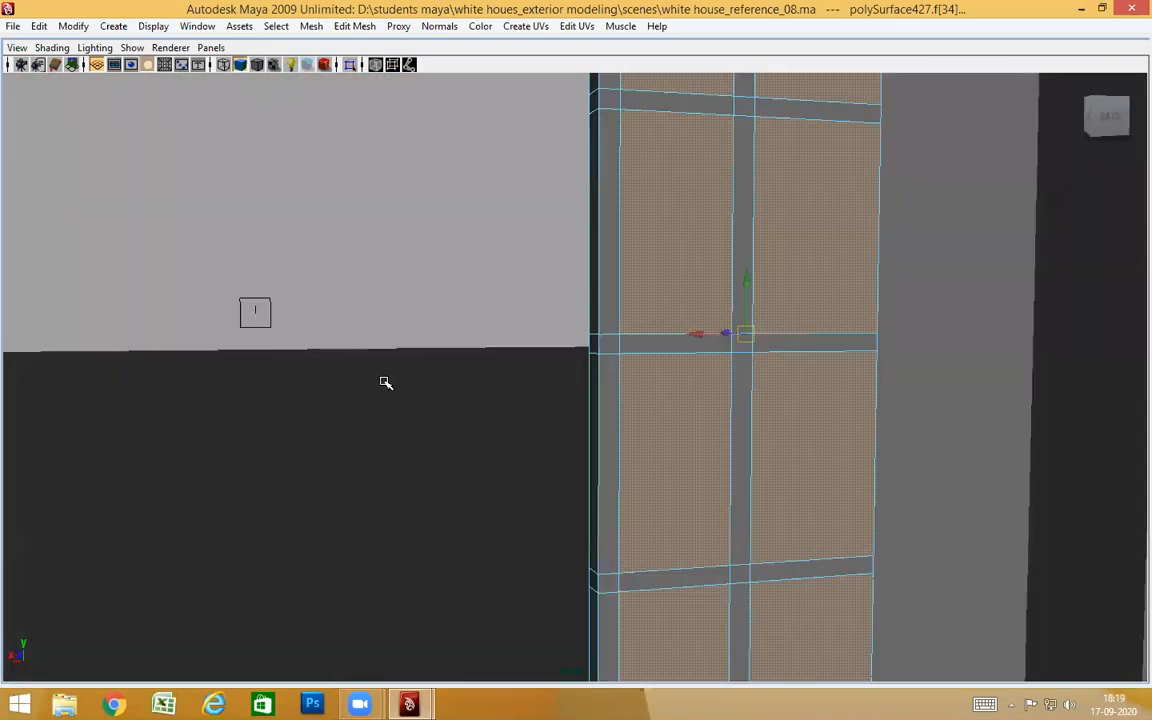
scroll(384, 384, "down", 4)
left_click_drag(383, 385, 704, 384, "alt")
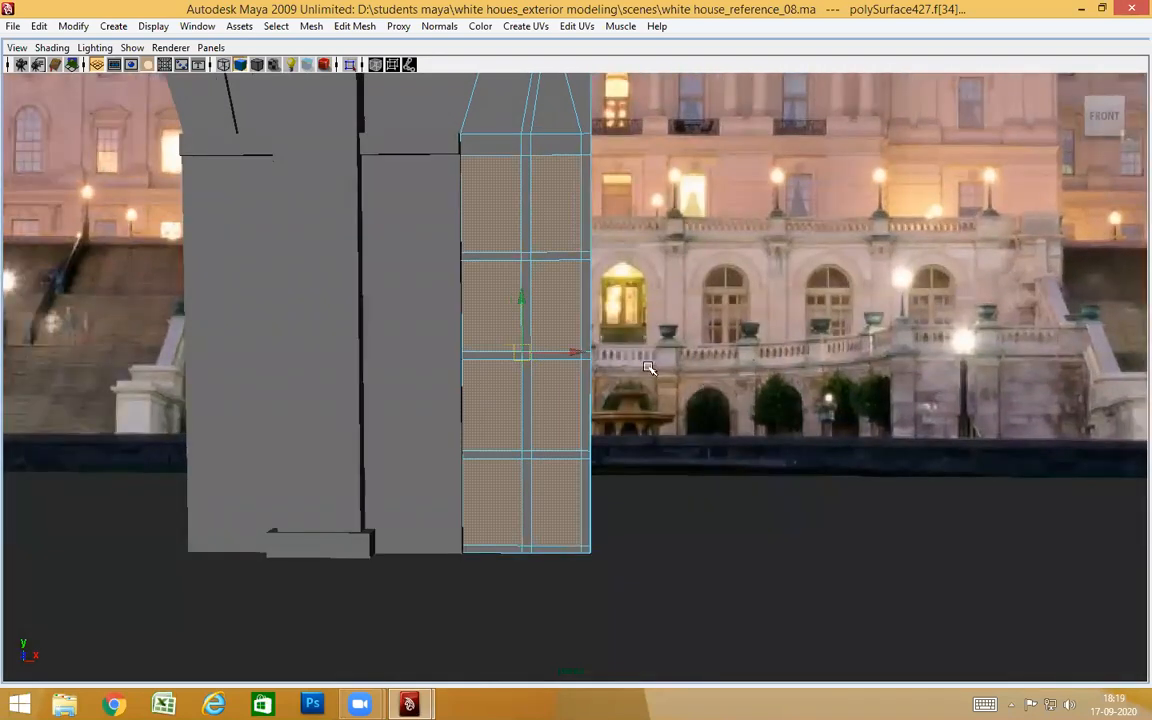
scroll(812, 388, "up", 1)
left_click_drag(500, 401, 516, 419, "alt")
scroll(526, 373, "down", 1)
left_click_drag(526, 373, 507, 263, "alt")
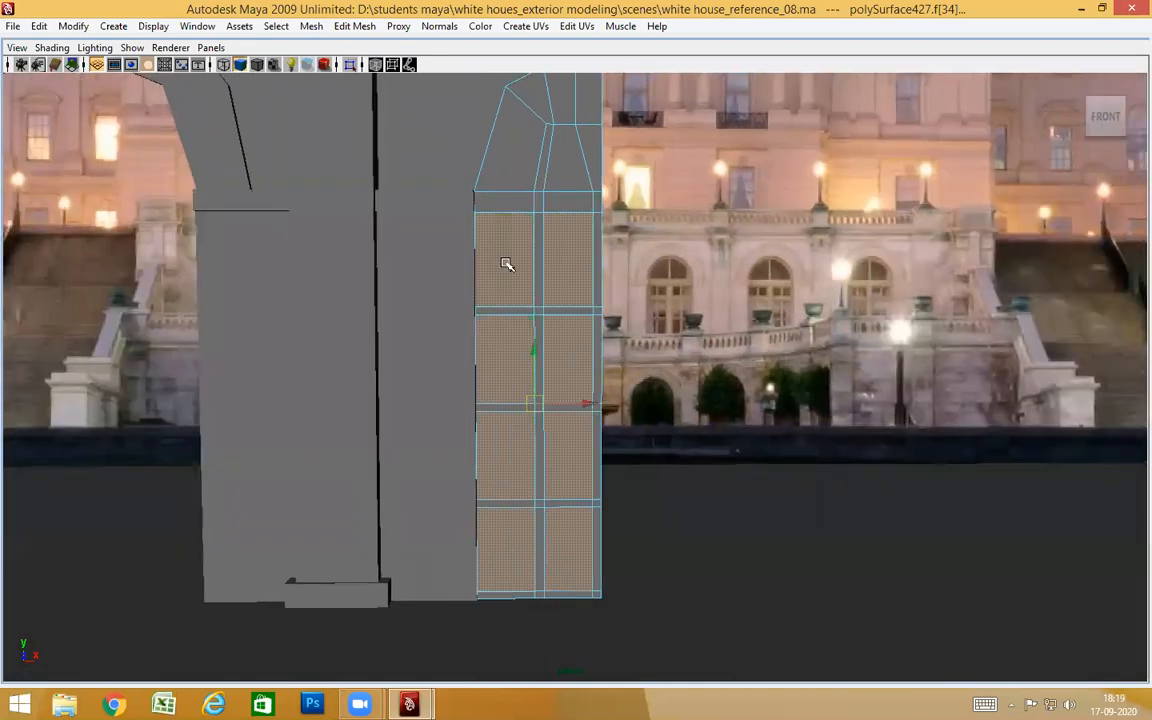
Split the horizontal edge ring across the pillar's left block column and move the new vertical loop close to the pillar's left edge
left_click(490, 212)
right_click_drag(523, 265, 597, 309, "ctrl")
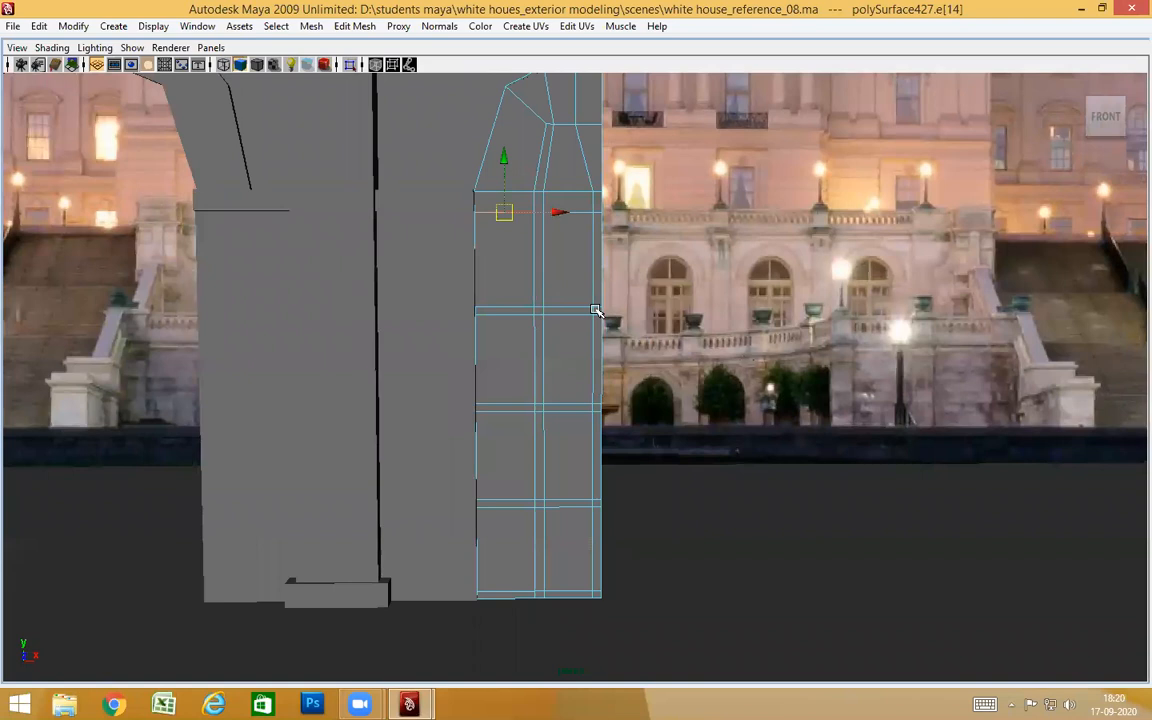
middle_click_drag(528, 291, 541, 315, "alt")
right_click_drag(541, 315, 589, 315, "alt")
right_click_drag(501, 290, 613, 286, "alt")
middle_click_drag(613, 286, 638, 272, "alt")
right_click_drag(770, 225, 697, 219, "alt")
left_click_drag(692, 212, 412, 82, "ctrl")
left_click_drag(605, 410, 576, 432)
right_click_drag(576, 432, 643, 417, "alt")
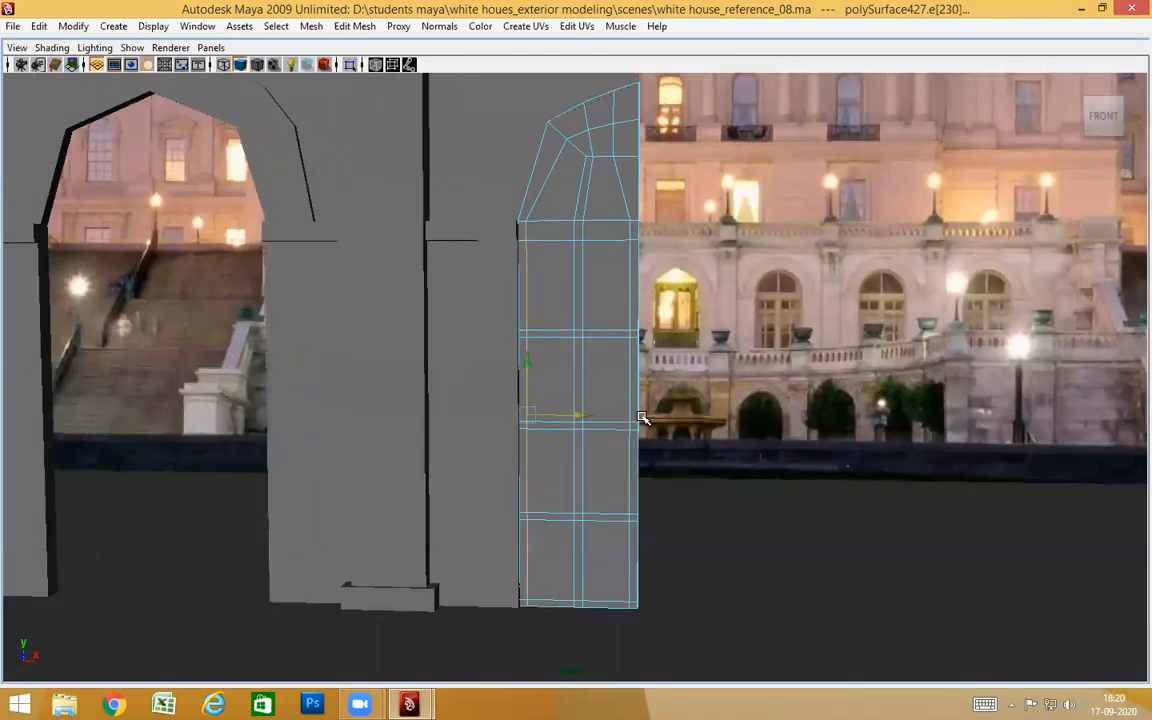
Select the eight front block faces between the joint strips, from below the capital band to the base, in face mode
left_click_drag(643, 417, 654, 399, "alt")
key("space")
left_click_drag(649, 374, 652, 407)
scroll(622, 250, "up", 2)
right_click_drag(525, 194, 525, 207)
left_click(529, 219)
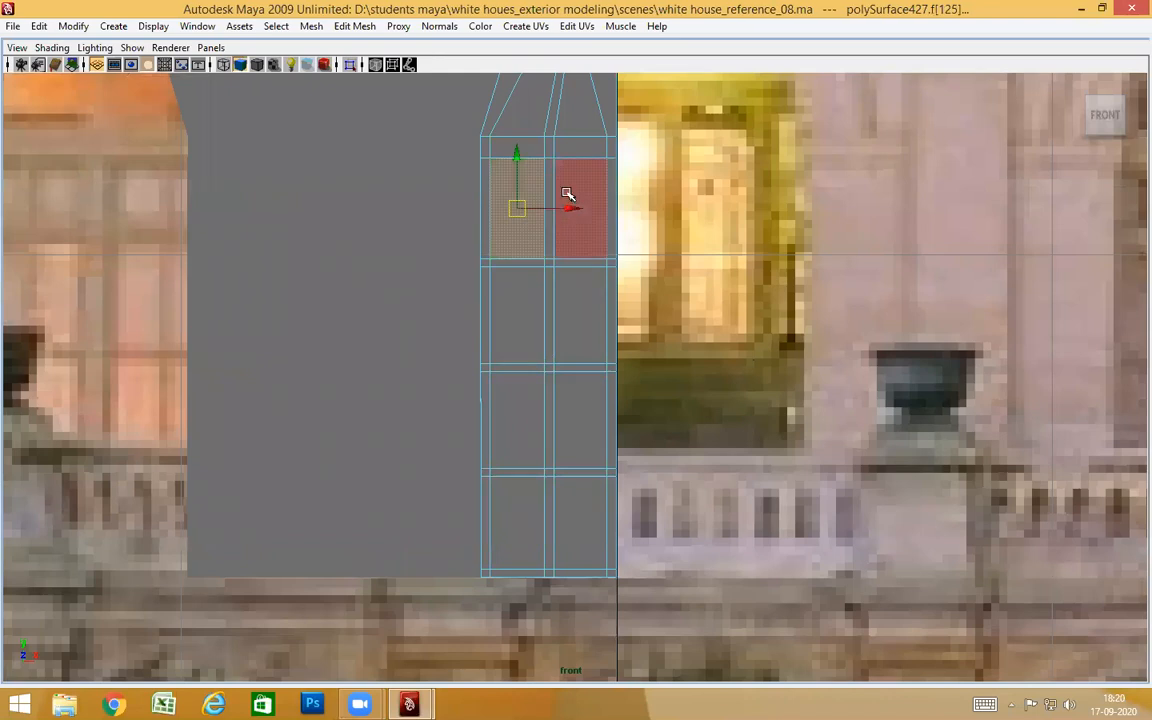
left_click(582, 220, "shift")
left_click(527, 315, "shift")
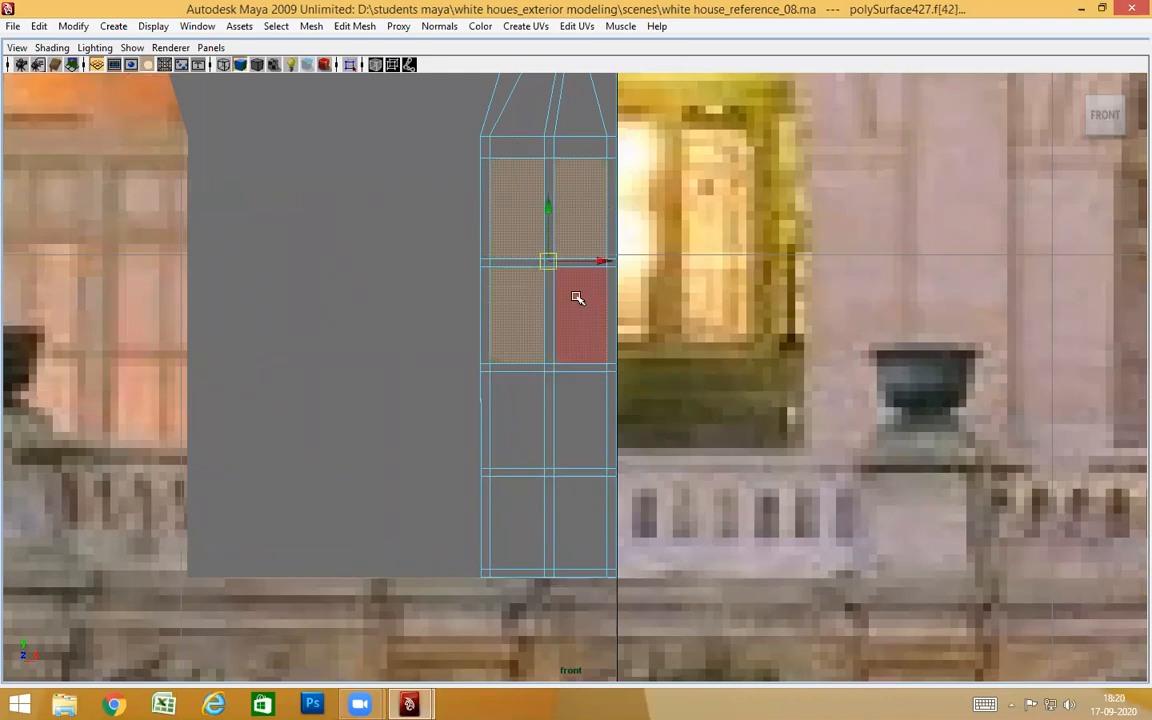
left_click(586, 330, "shift")
left_click(518, 406, "shift")
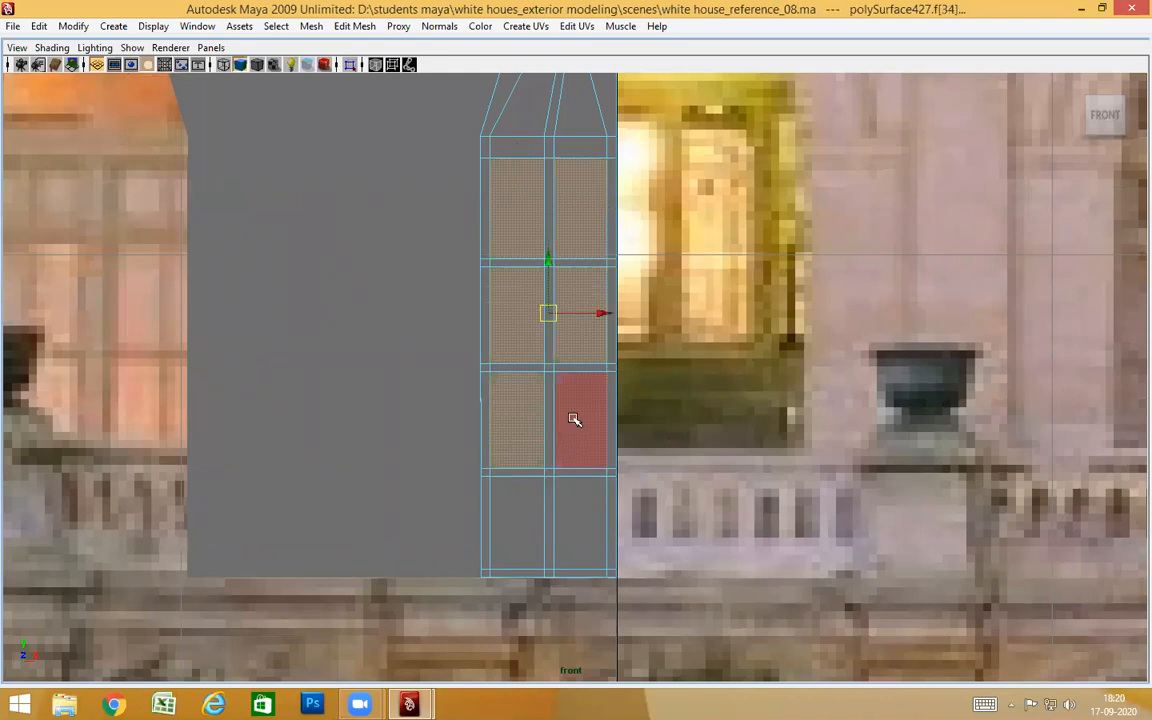
left_click(585, 427, "shift")
left_click(577, 509, "shift")
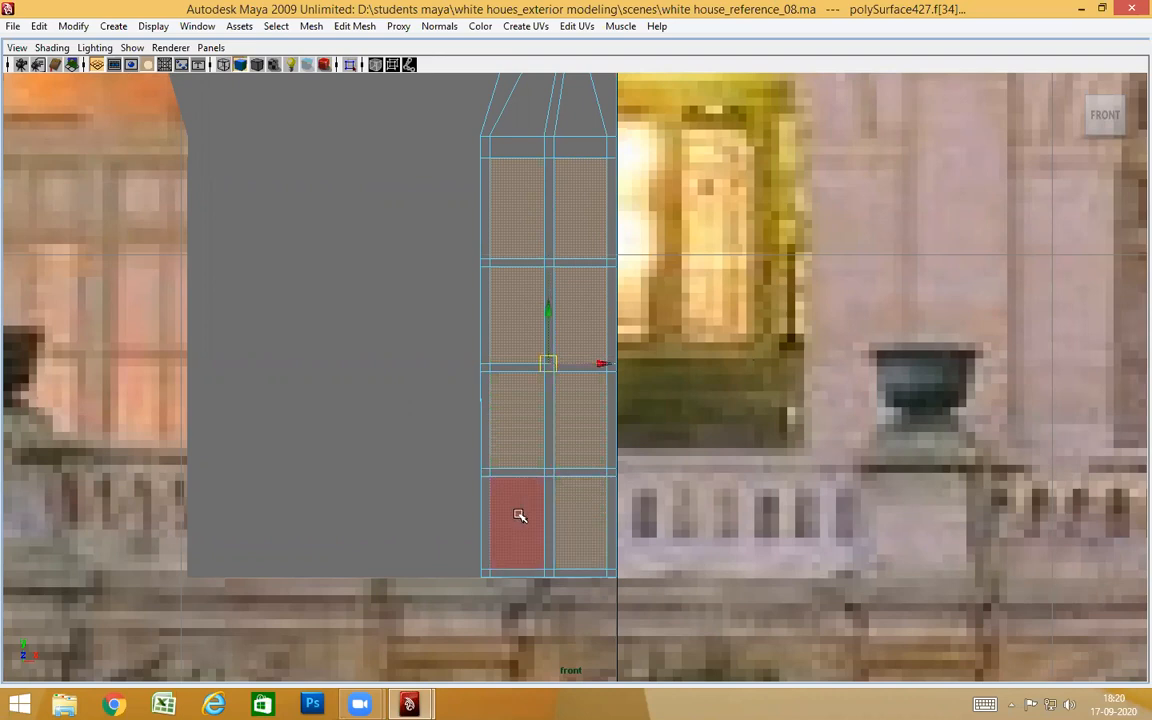
left_click(516, 509, "shift")
Extrude the eight selected block faces and push them slightly inward, then clear the selection
key("space")
left_click_drag(641, 431, 643, 408)
left_click_drag(720, 470, 683, 424, "alt")
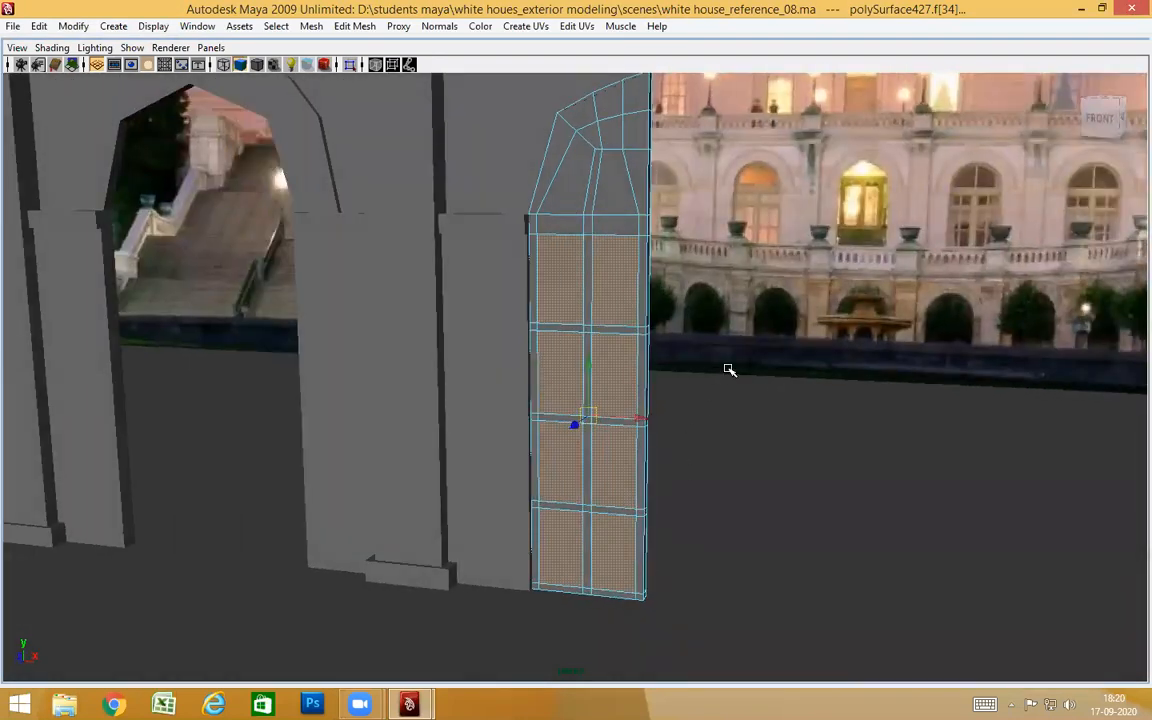
right_click_drag(729, 370, 771, 406, "shift")
left_click(733, 62)
left_click(770, 95)
left_click(790, 245)
mouse_move(760, 430)
left_mouse_down("alt")
mouse_move(707, 476)
mouse_move(624, 424)
mouse_move(663, 412)
mouse_move(885, 437)
mouse_move(715, 417)
mouse_move(758, 414)
mouse_move(725, 414)
mouse_move(758, 429)
mouse_move(748, 434)
mouse_move(774, 432)
mouse_move(705, 432)
mouse_move(734, 432)
mouse_move(795, 478)
mouse_move(764, 476)
mouse_move(808, 473)
mouse_move(781, 484)
left_mouse_up("alt")
key("4")
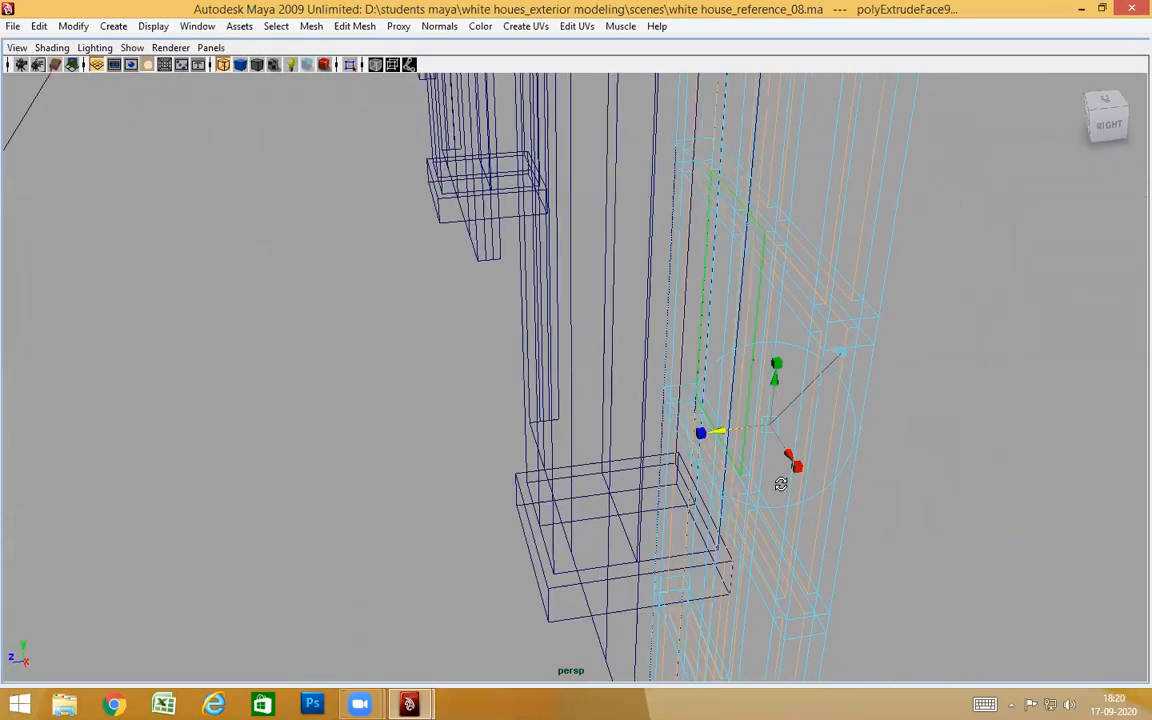
left_click_drag(720, 436, 726, 437)
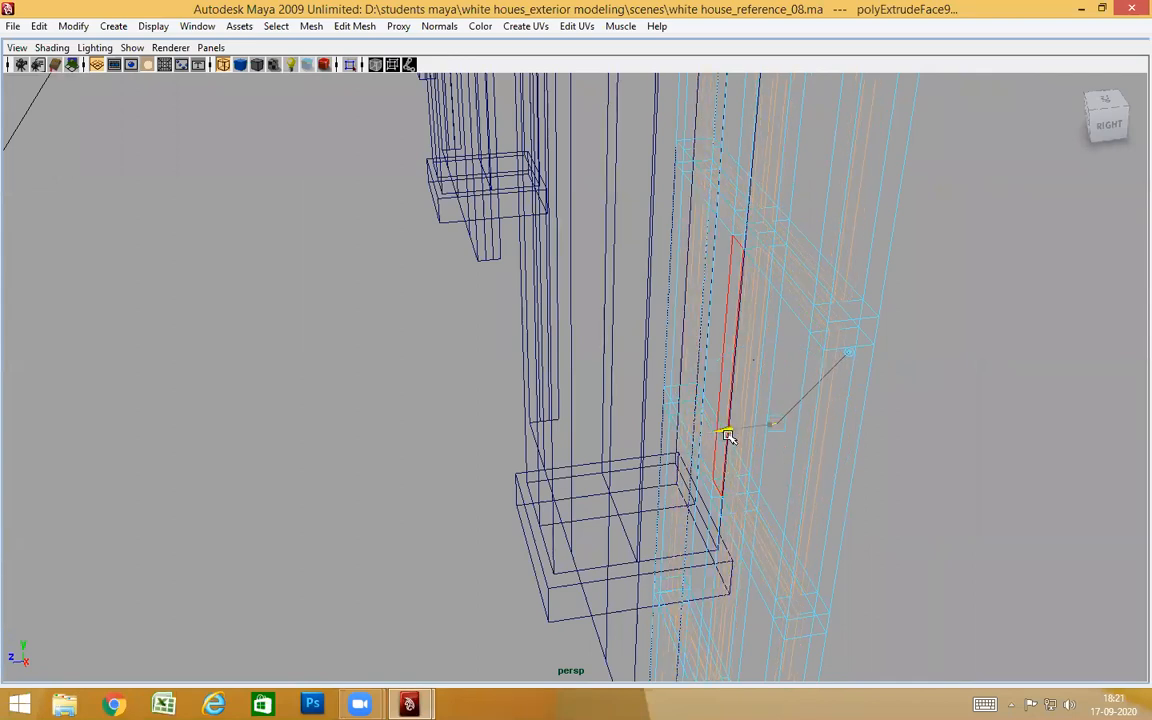
key("5")
mouse_move(728, 436)
left_mouse_down("alt")
mouse_move(843, 491)
mouse_move(913, 458)
mouse_move(797, 478)
mouse_move(772, 437)
mouse_move(377, 295)
left_mouse_up("alt")
scroll(760, 380, "down", 3)
left_click(327, 208)
Select the last arch's mesh as an object and examine the wireframe of its curved upper part
left_click_drag(600, 378, 691, 428, "alt")
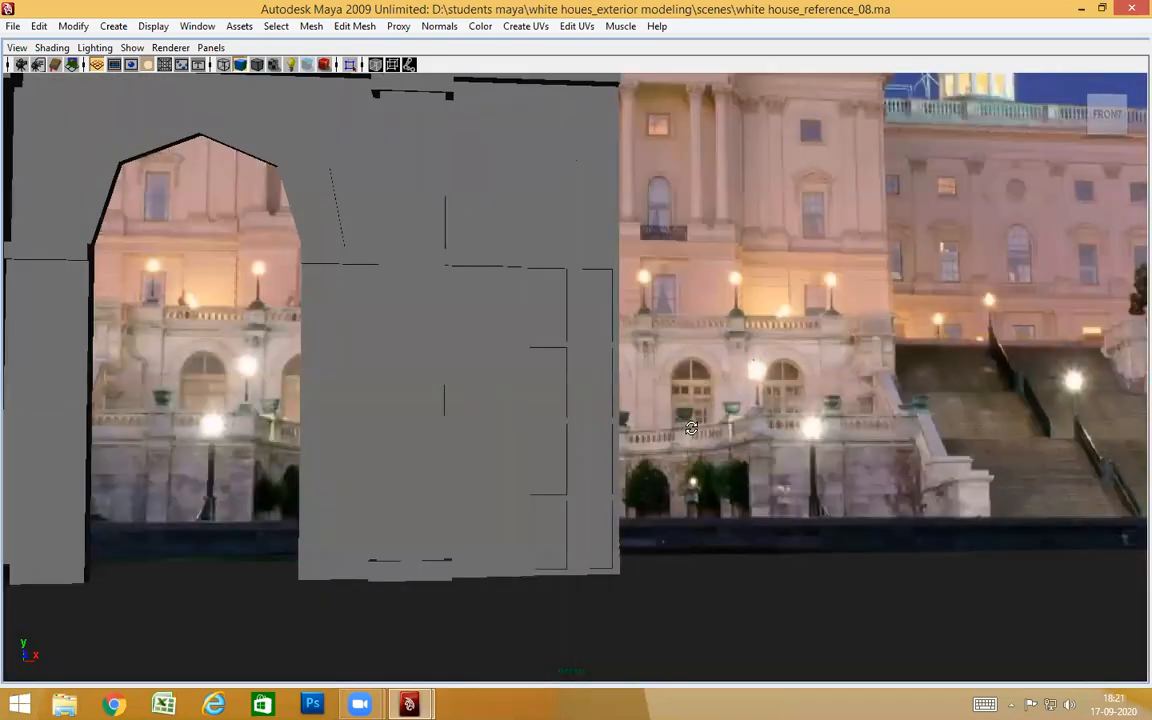
scroll(644, 412, "up", 3)
middle_click_drag(627, 301, 746, 463, "alt")
left_click_drag(746, 463, 716, 460, "alt")
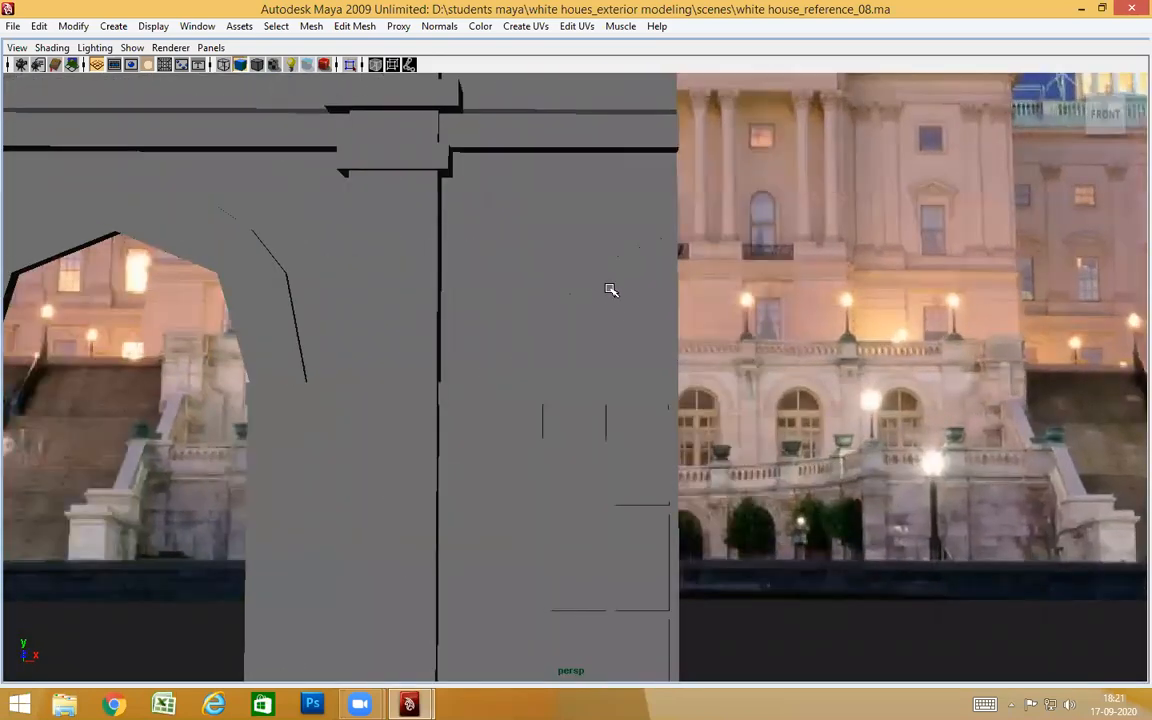
left_click(612, 291)
left_click_drag(656, 425, 668, 390, "alt")
middle_click_drag(668, 390, 592, 460, "alt")
left_click_drag(617, 367, 595, 310, "alt")
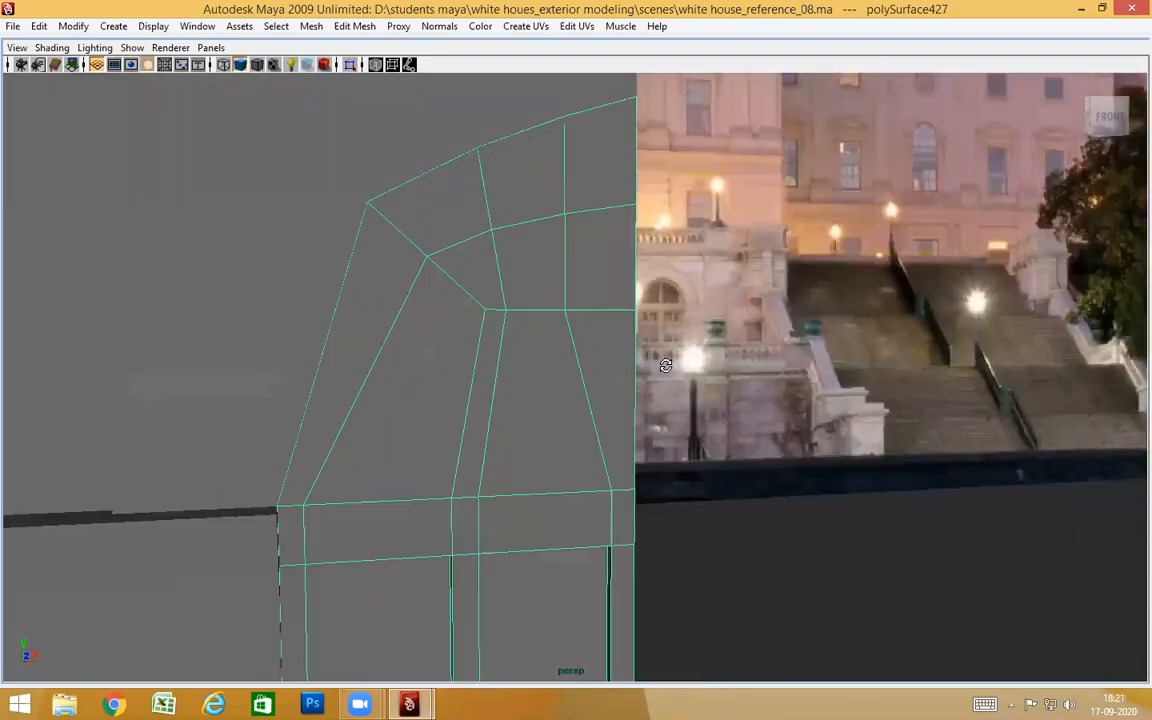
Align the overlapping front and back vertices in X on the arch's second upper spoke, at its outer and middle points
mouse_move(562, 236)
left_mouse_down("alt")
mouse_move(545, 265)
mouse_move(560, 213)
left_mouse_up("alt")
right_click_drag(560, 213, 587, 243)
left_click_drag(587, 243, 586, 275, "alt")
key("space")
middle_click_drag(692, 350, 733, 690, "alt")
scroll(586, 350, "up", 5)
left_click_drag(766, 246, 688, 317)
left_click_drag(521, 248, 412, 184)
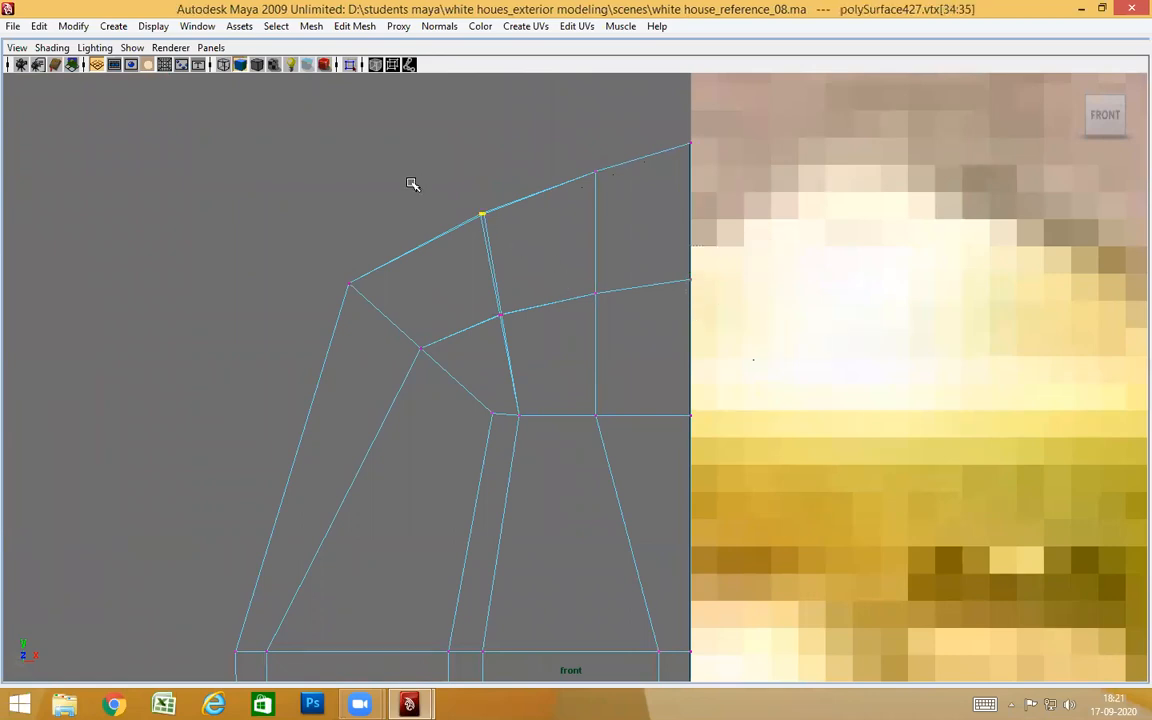
key("w")
left_click(551, 212)
left_click(508, 312)
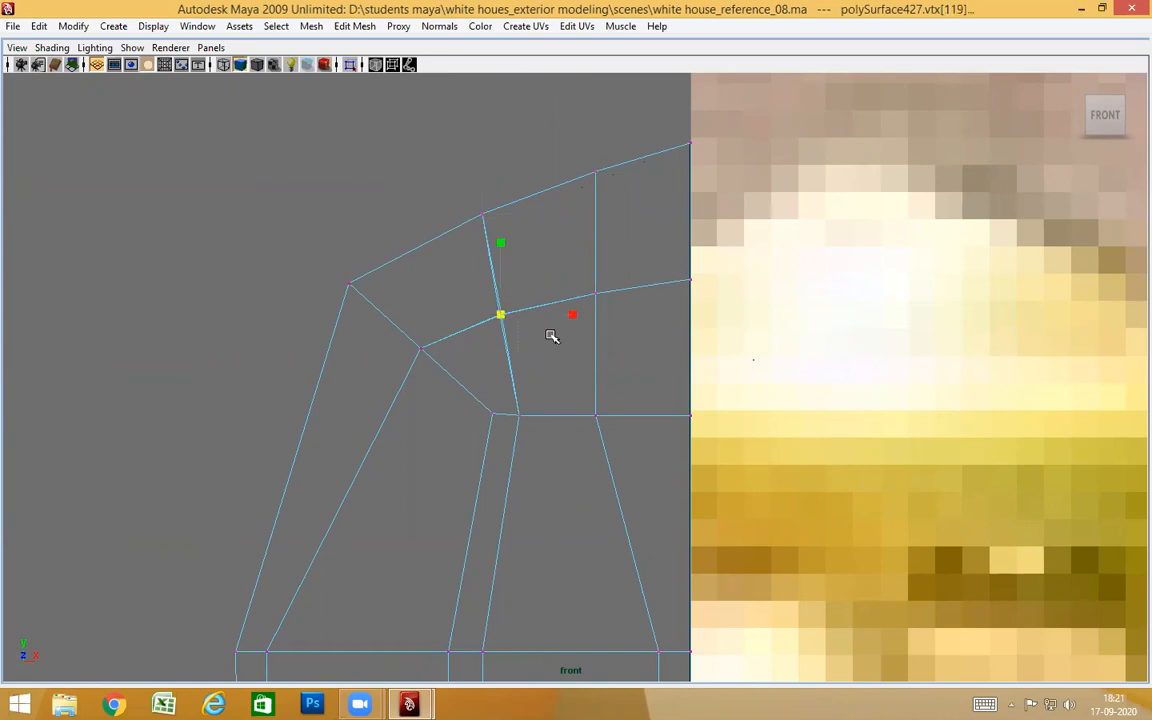
left_click_drag(577, 315, 469, 318)
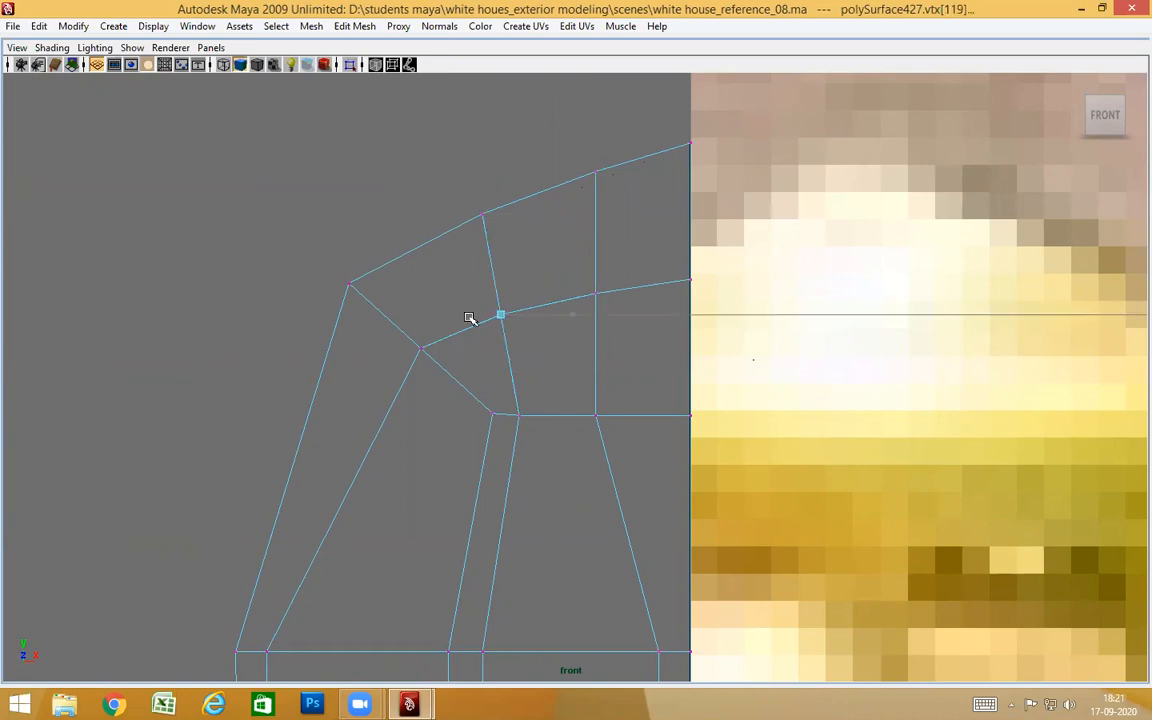
Align the overlapping front and back vertices in X at the outer and middle points of the arch's centre edge
middle_click_drag(674, 267, 541, 285, "alt")
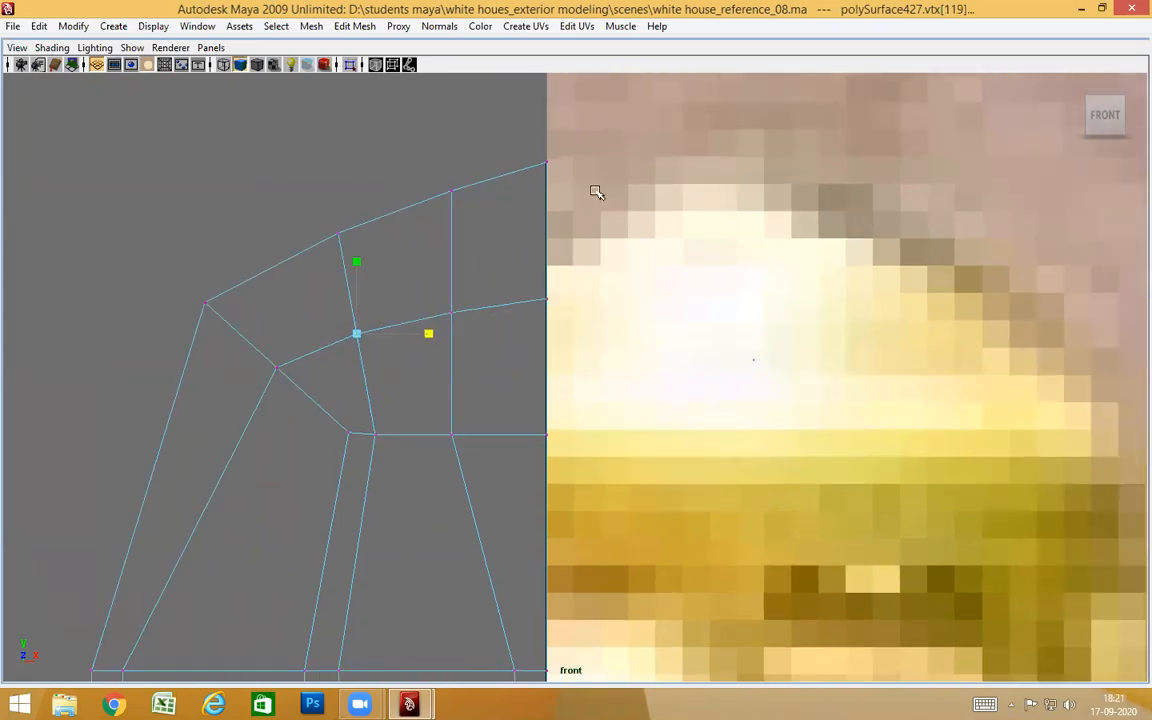
left_click_drag(597, 266, 465, 318)
left_click_drag(587, 256, 516, 334)
left_click(617, 298)
left_click_drag(624, 112, 525, 195)
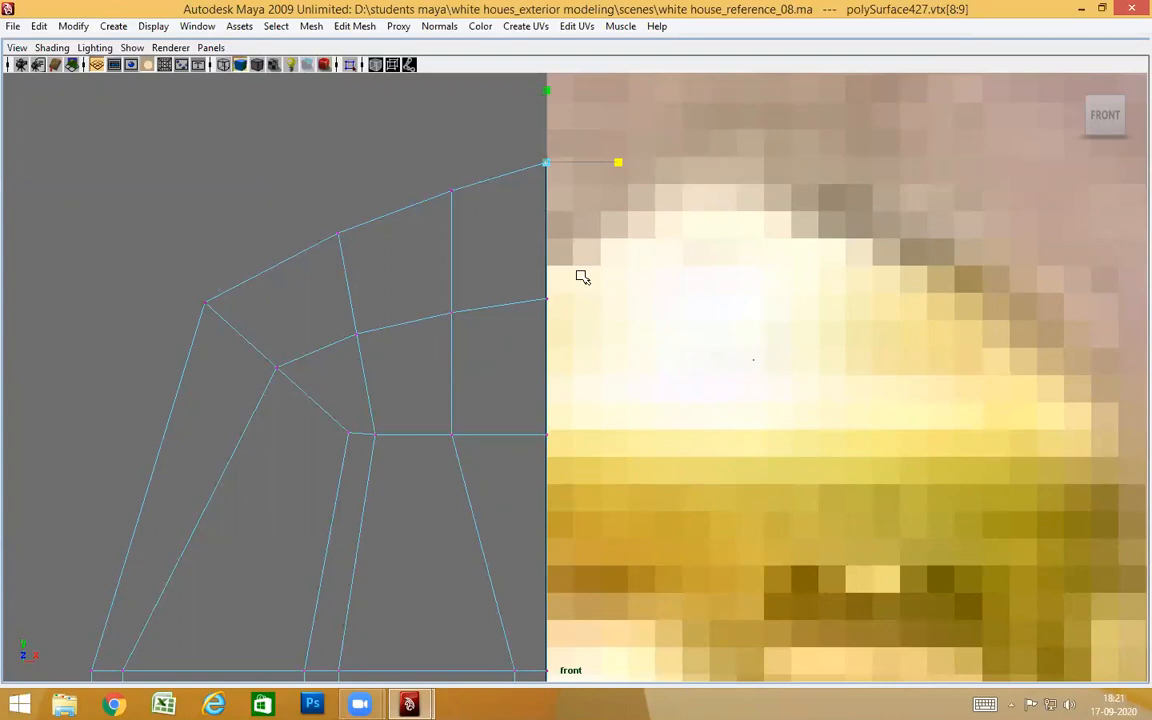
key("w")
middle_click_drag(595, 290, 595, 273, "alt")
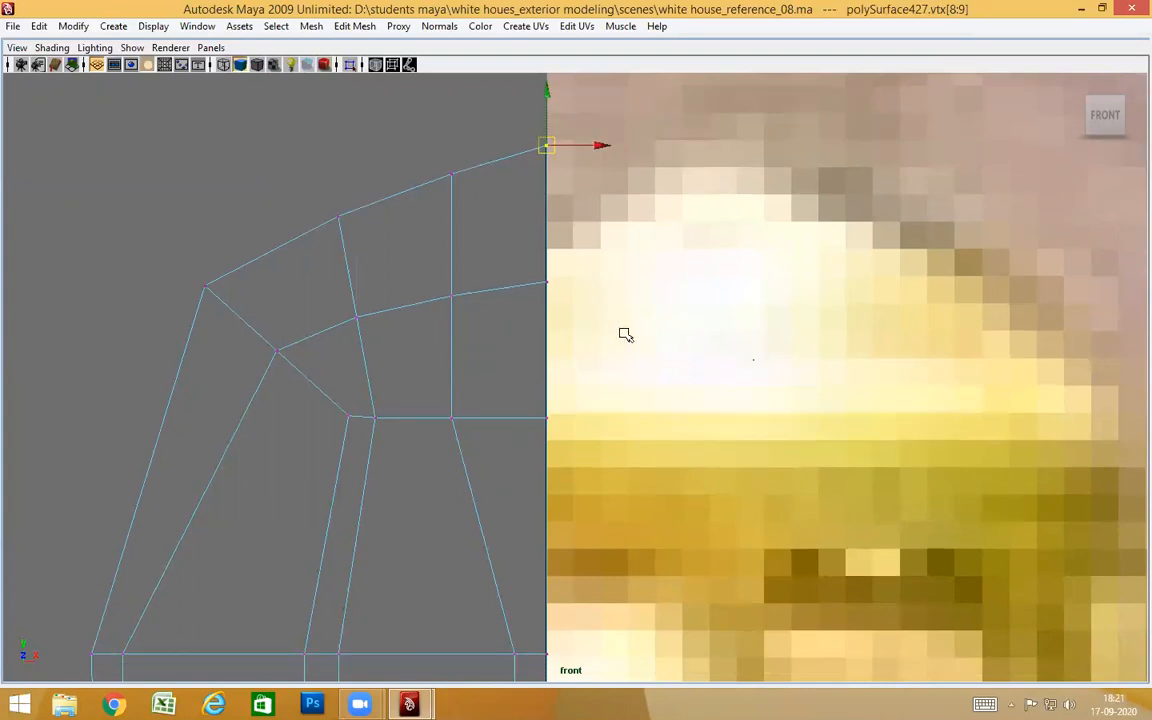
left_click(604, 147)
left_click_drag(525, 265, 580, 292)
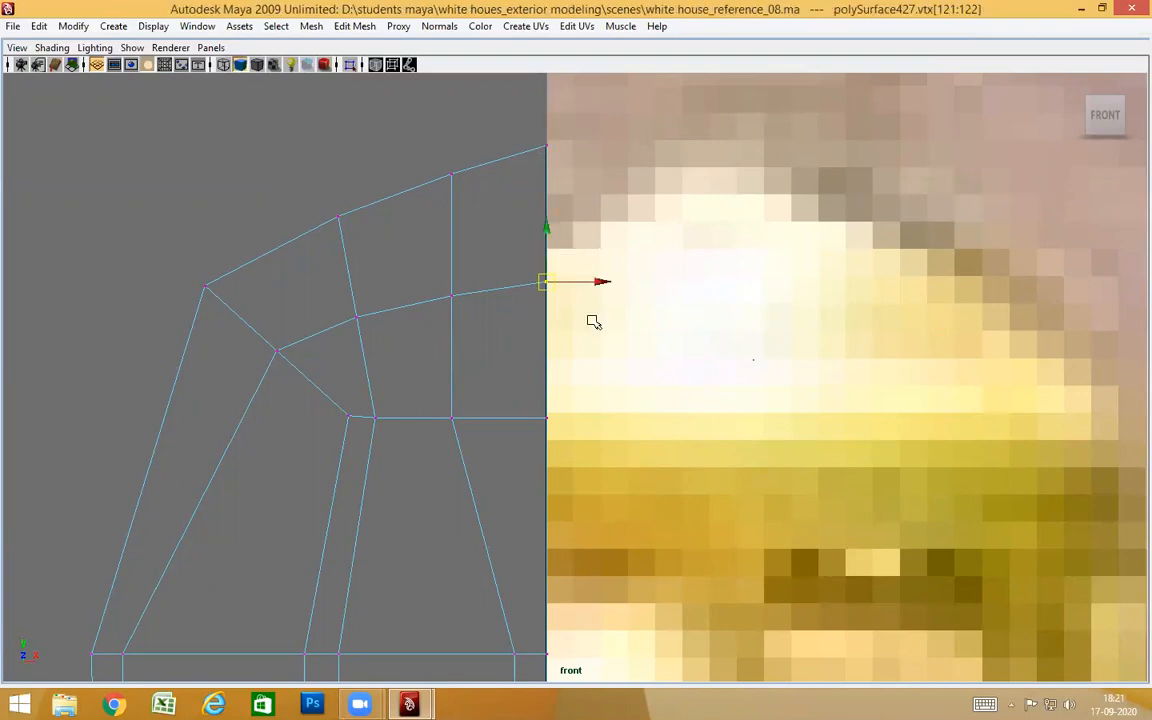
left_click(598, 280)
key("v")
left_click(520, 326)
Move the middle vertex pairs of the arch's four spokes outward, close to the outer curve, leaving a narrow border strip
middle_click_drag(520, 326, 601, 311, "alt")
left_click_drag(678, 223, 588, 316)
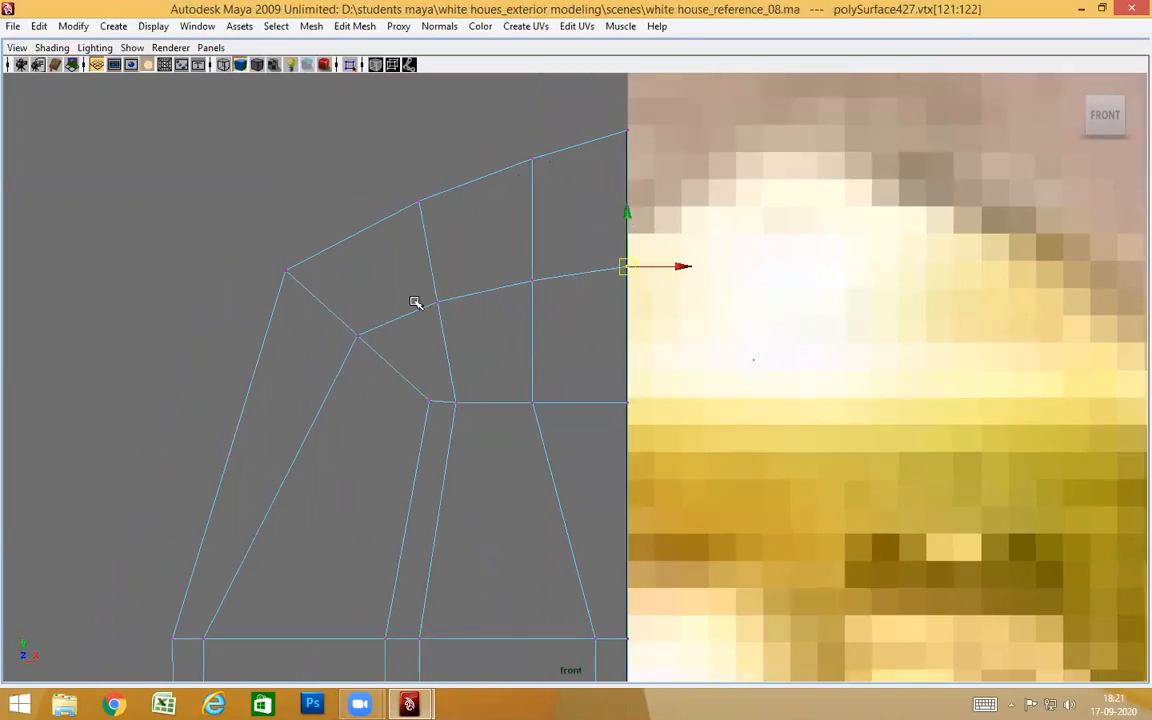
middle_click_drag(417, 303, 526, 305, "alt")
left_click_drag(470, 358, 453, 290)
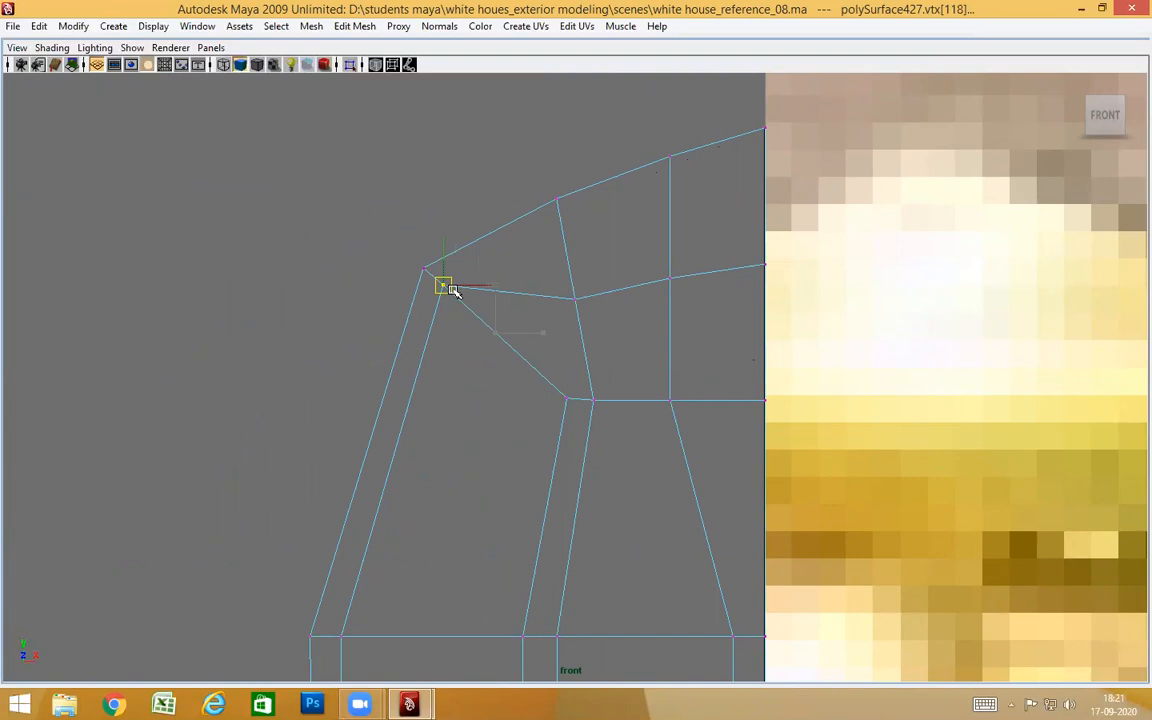
left_click(588, 299)
left_click_drag(578, 299, 565, 224)
left_click(668, 280)
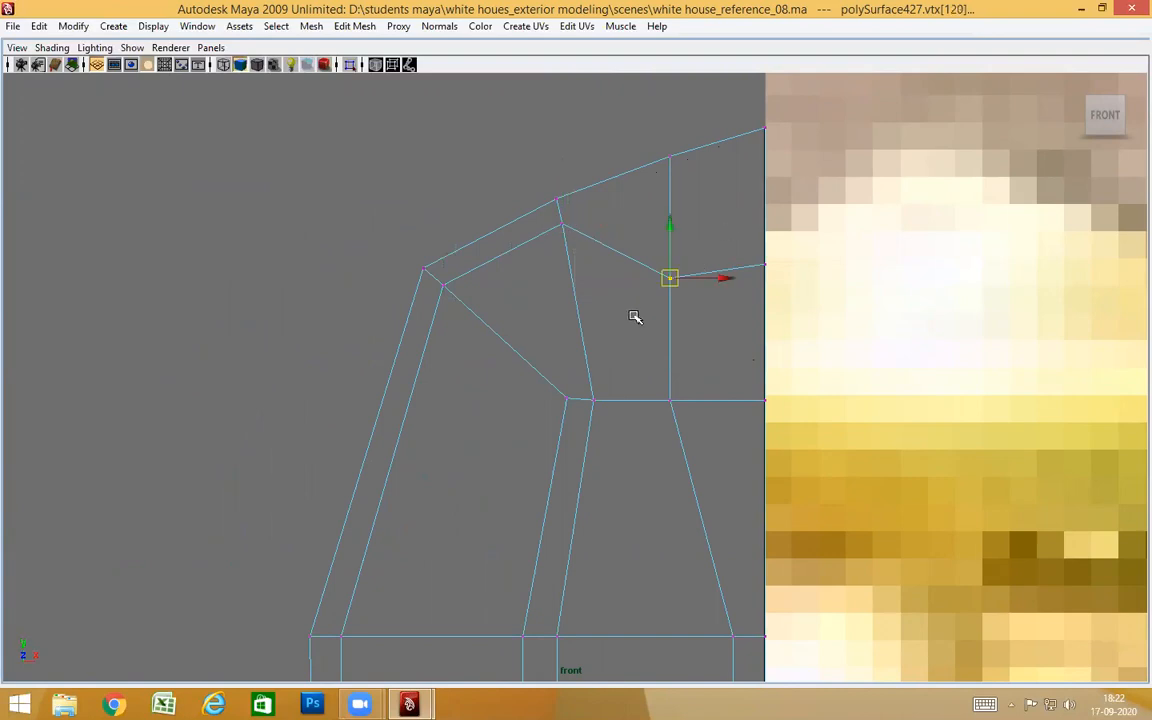
left_click_drag(668, 228, 666, 129)
left_click_drag(838, 216, 735, 289)
left_click_drag(764, 215, 752, 105)
Raise the outer and middle vertices of the spoke beside the centre edge slightly to round the arch's top
scroll(745, 316, "down", 5)
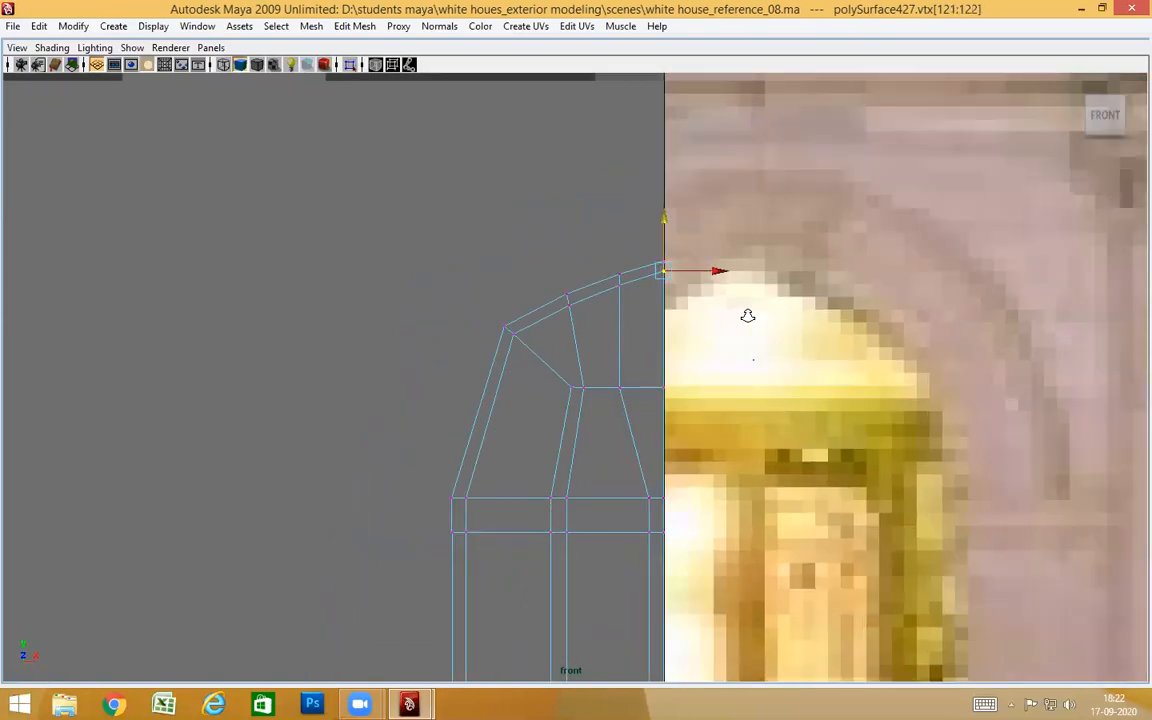
middle_click_drag(721, 314, 713, 284, "alt")
right_click_drag(588, 261, 697, 255, "alt")
middle_click_drag(568, 217, 568, 247, "alt")
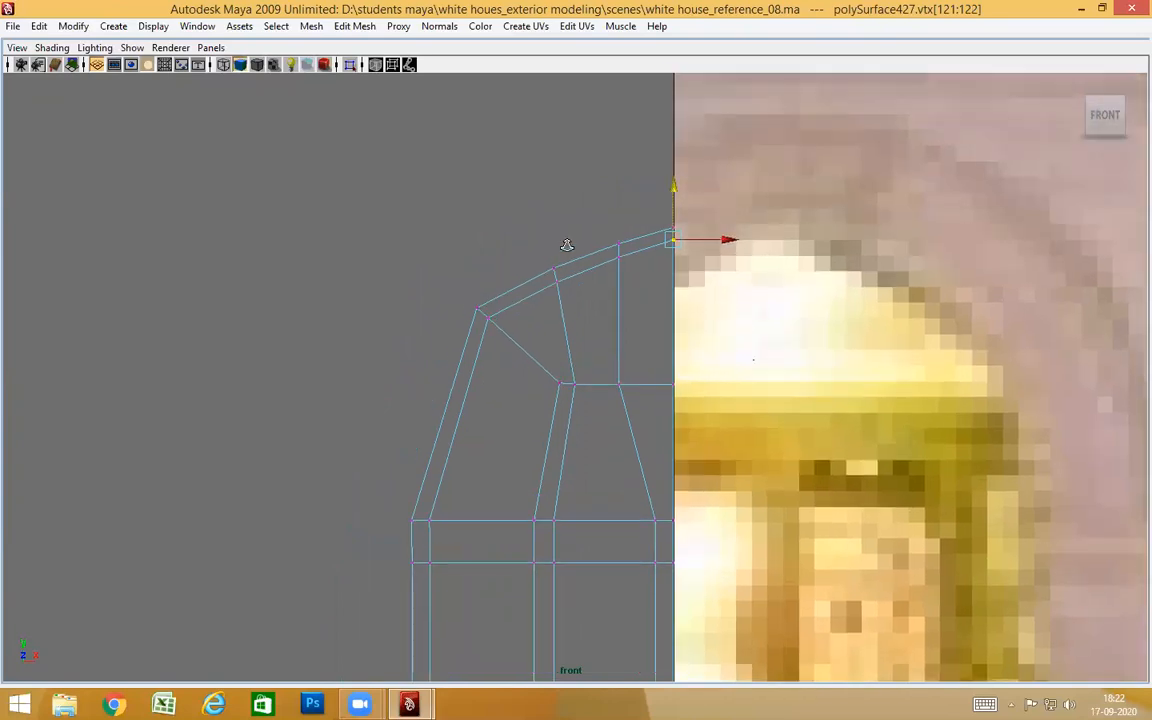
right_click_drag(568, 247, 677, 240, "alt")
middle_click_drag(504, 167, 504, 212, "alt")
right_click_drag(504, 212, 836, 249, "alt")
left_click_drag(661, 188, 674, 119)
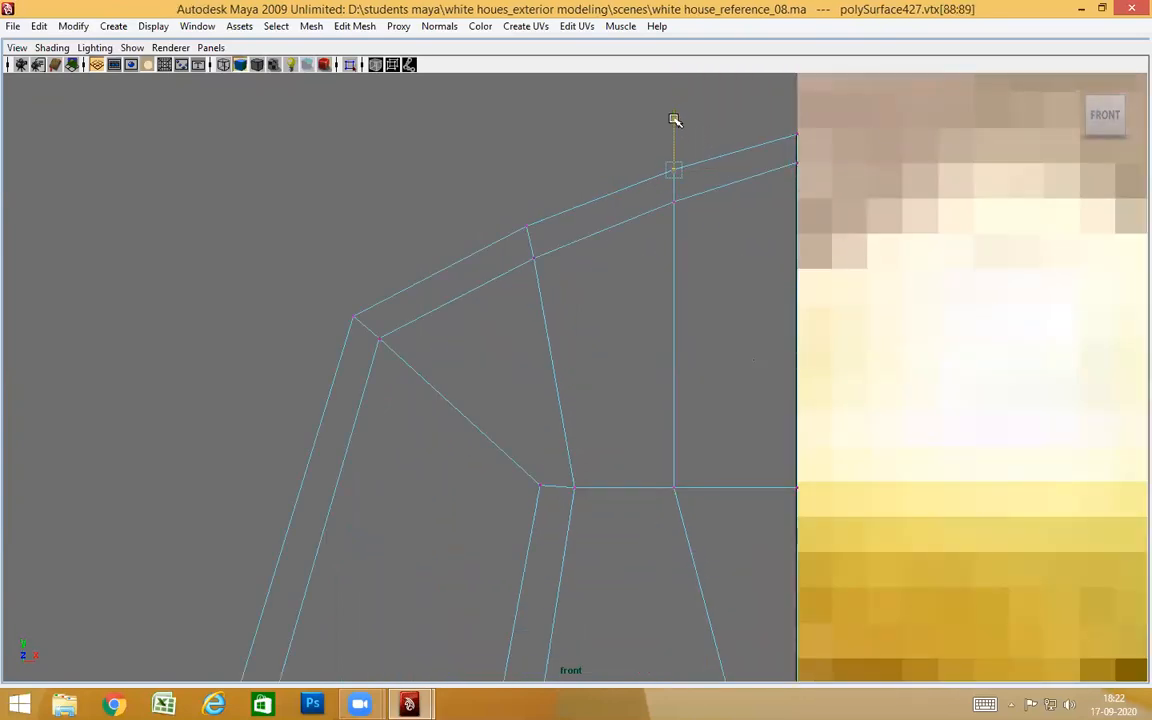
right_click_drag(913, 310, 857, 314, "alt")
left_click_drag(721, 260, 720, 259)
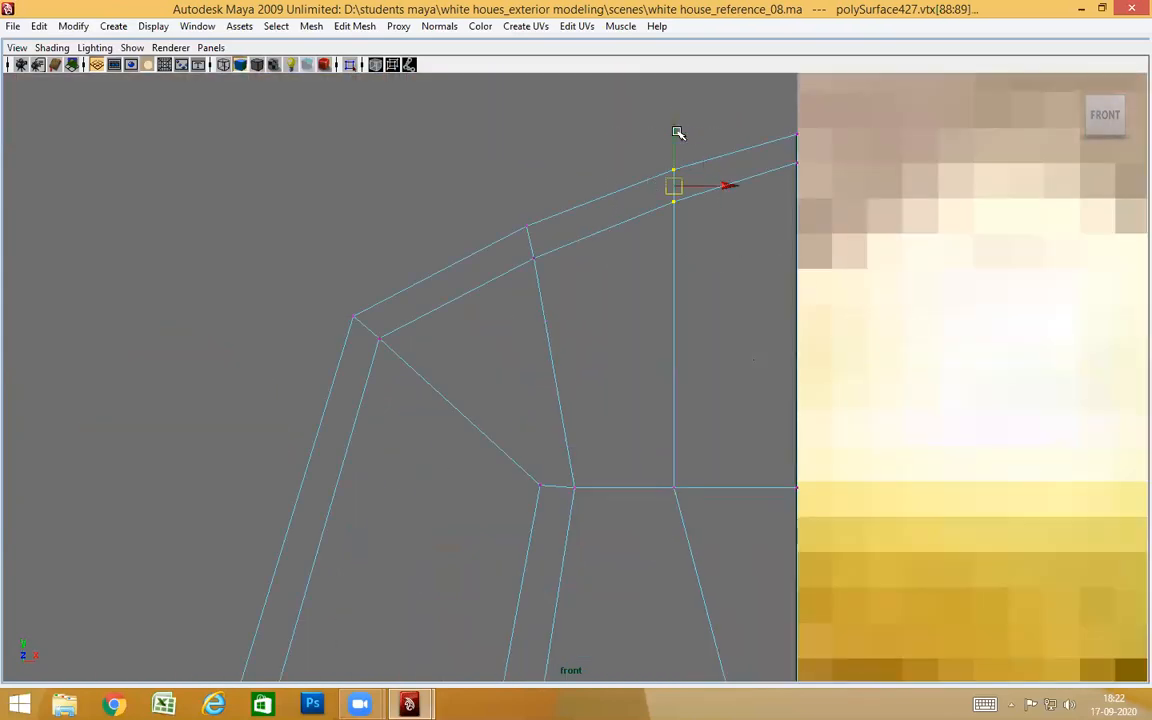
left_click_drag(675, 123, 675, 122)
scroll(722, 242, "down", 3)
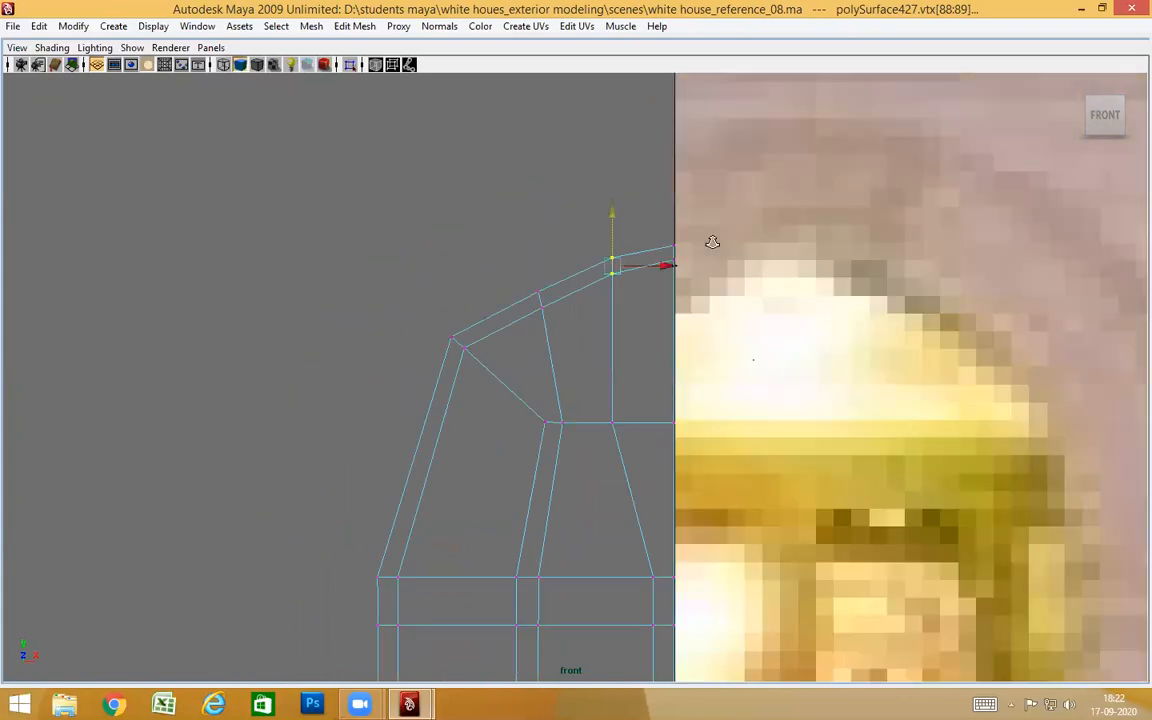
Shift the outer and middle vertices of the arch's second spoke slightly outward and up to smooth the curve
left_click(474, 361)
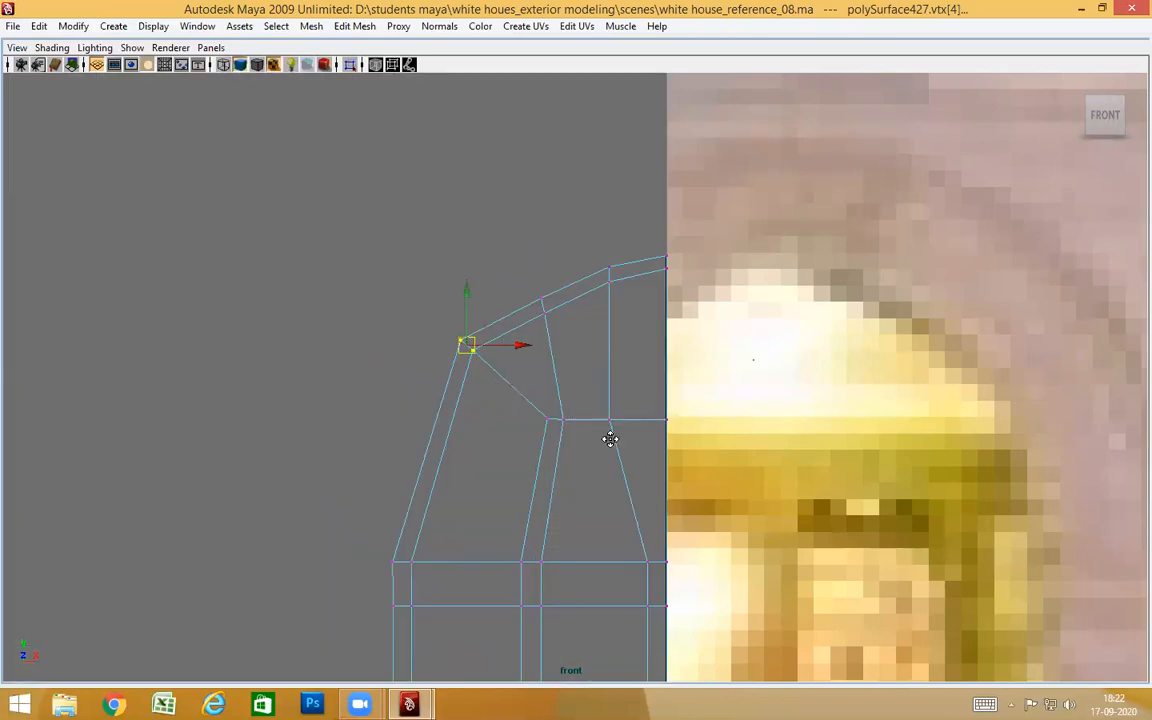
middle_click_drag(610, 440, 611, 371, "alt")
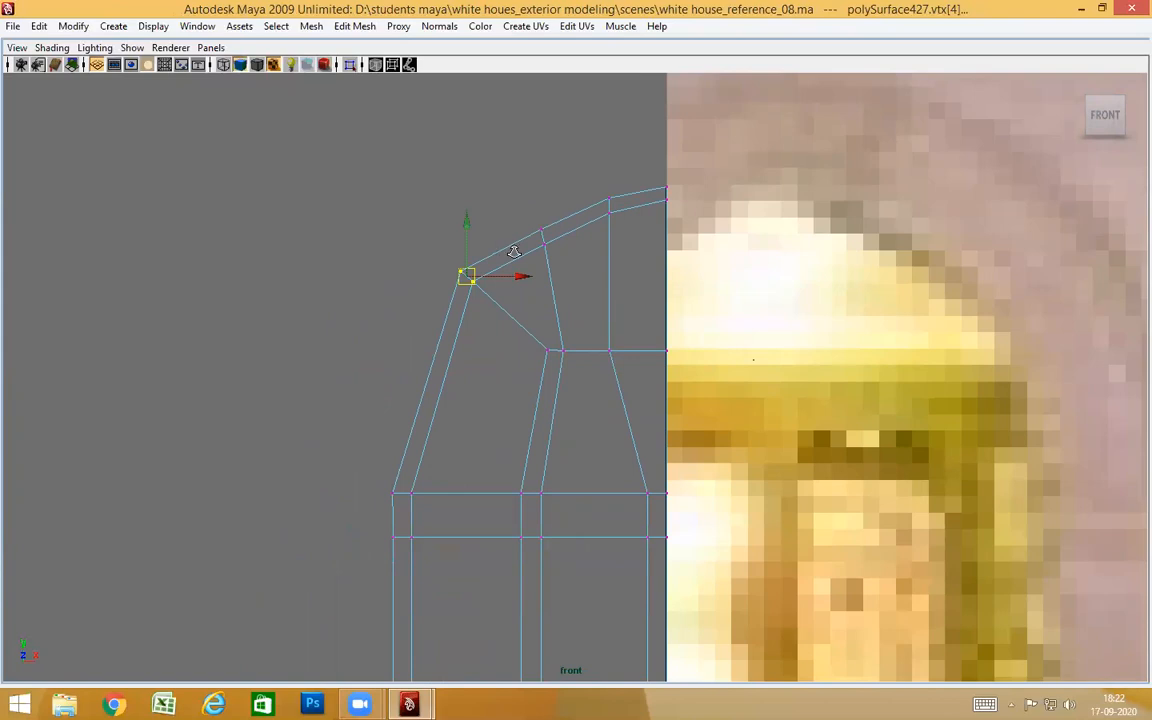
right_click_drag(513, 252, 635, 270, "alt")
middle_click_drag(635, 270, 604, 286, "alt")
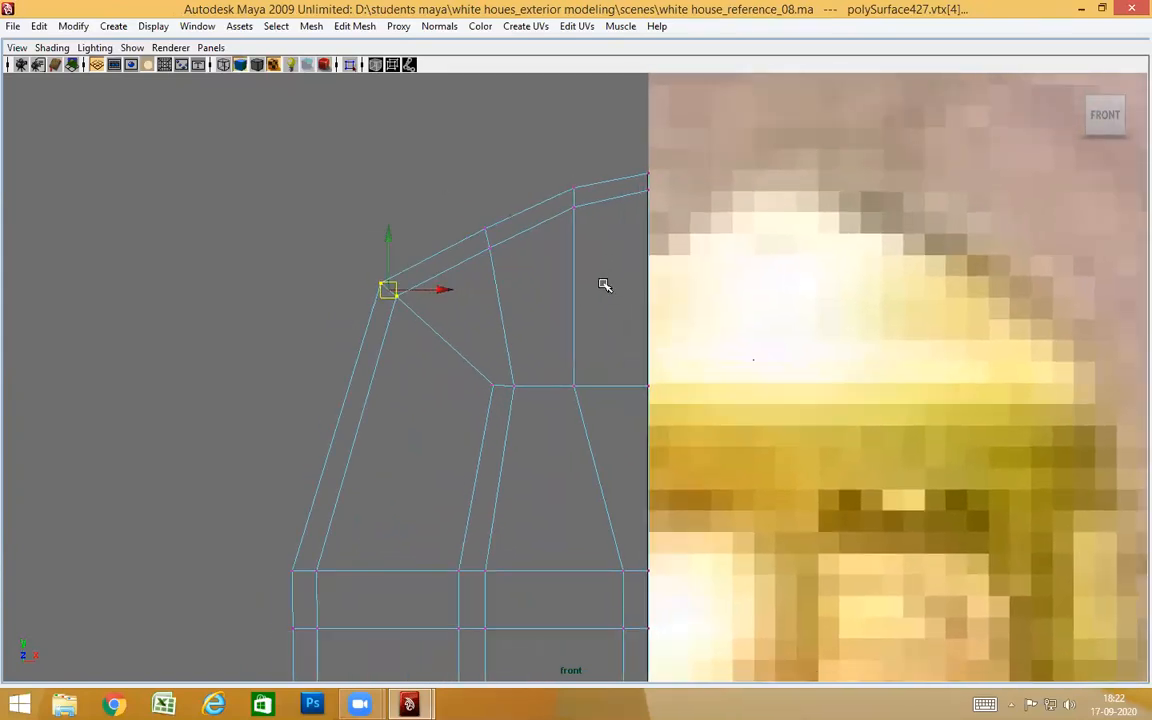
left_click_drag(496, 223, 527, 222)
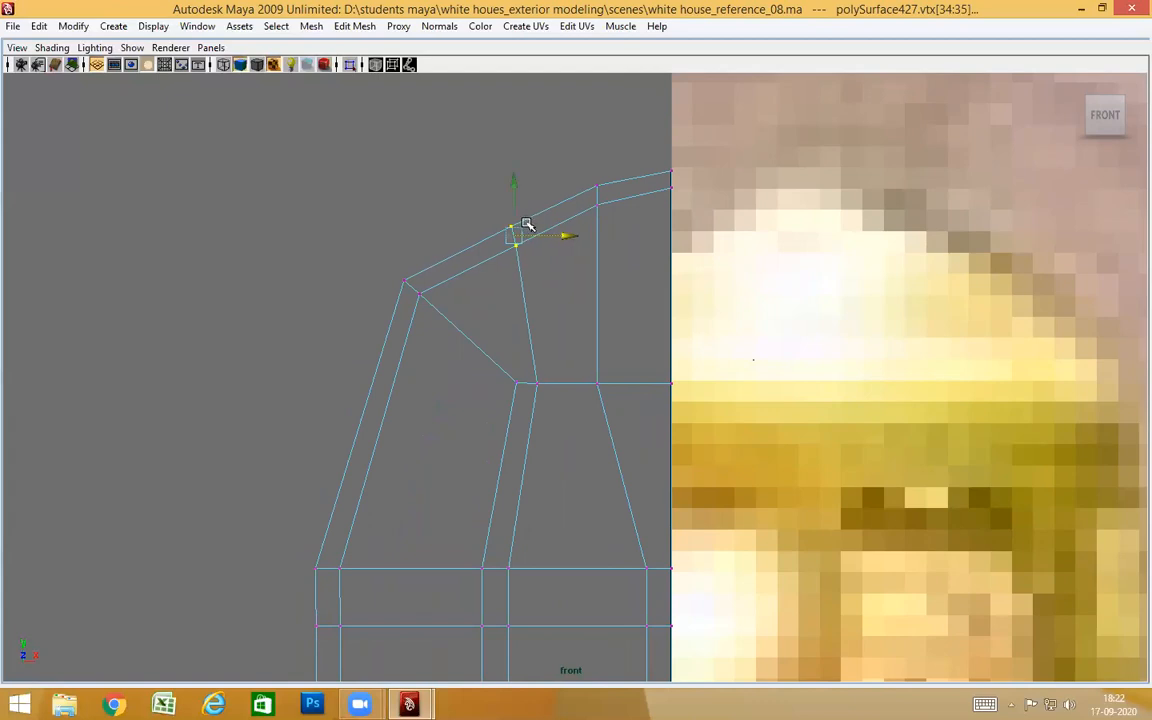
key("4")
left_click_drag(516, 184, 552, 228)
left_click(559, 235)
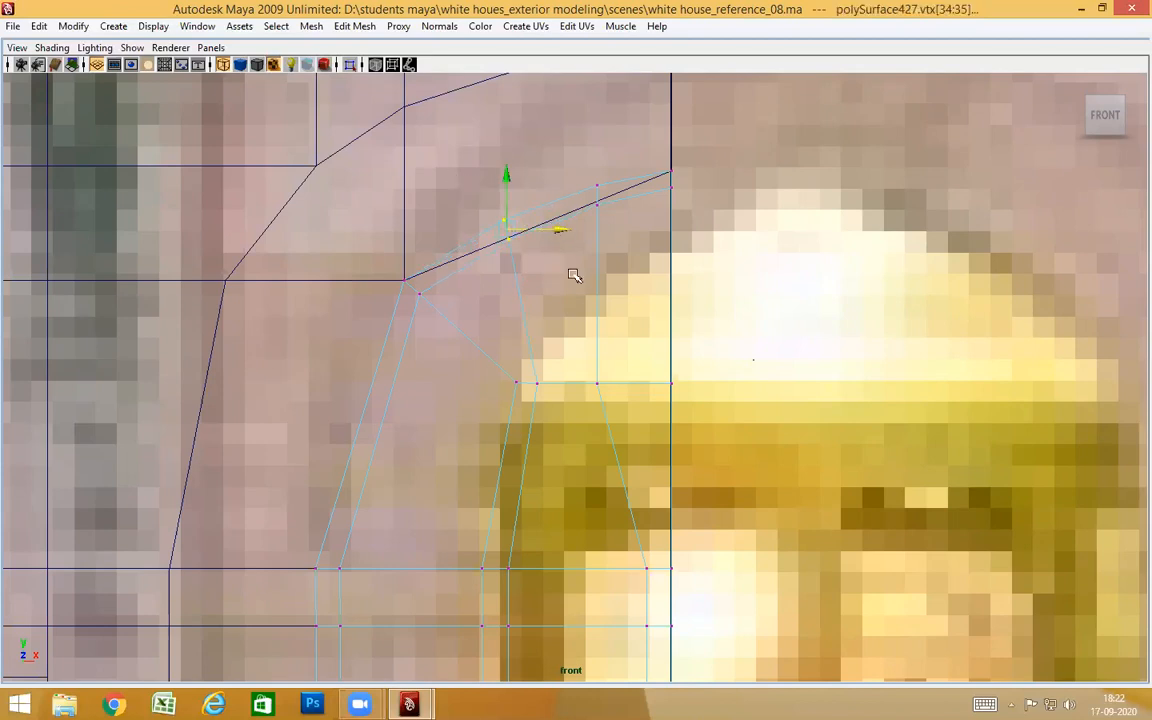
Examine the reshaped arch top against the reference photo and neighbouring arches in shaded and wireframe display, and from perspective
scroll(766, 342, "down", 8)
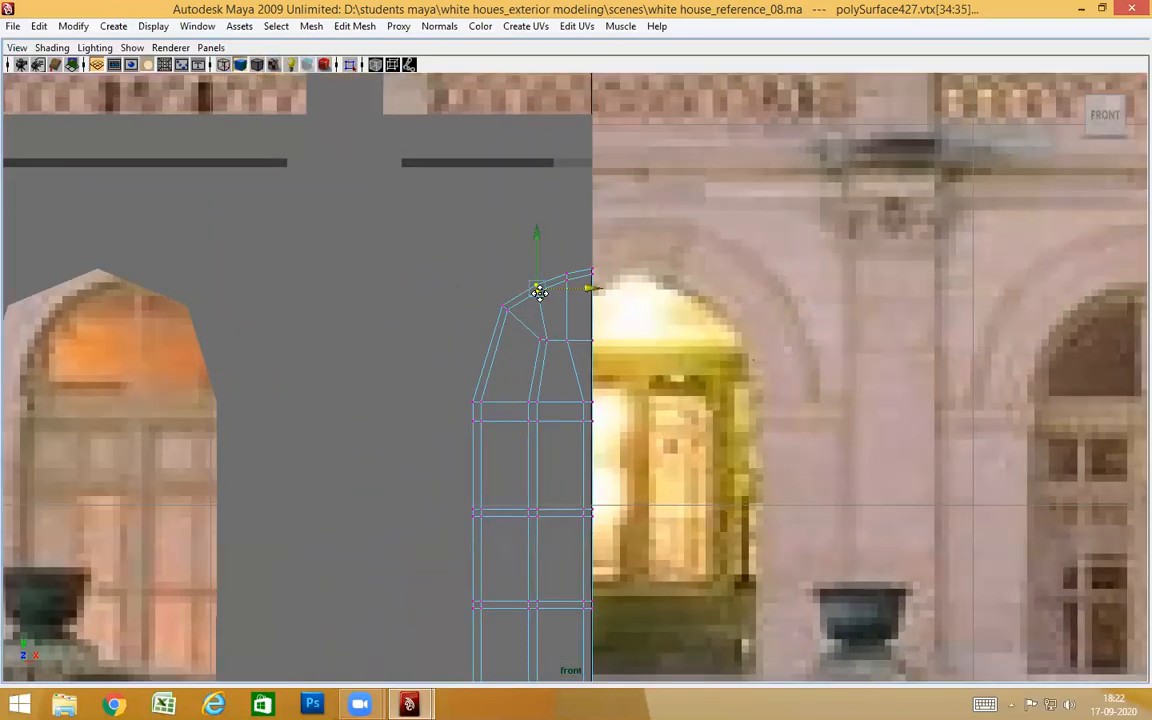
middle_click_drag(512, 336, 516, 296, "alt")
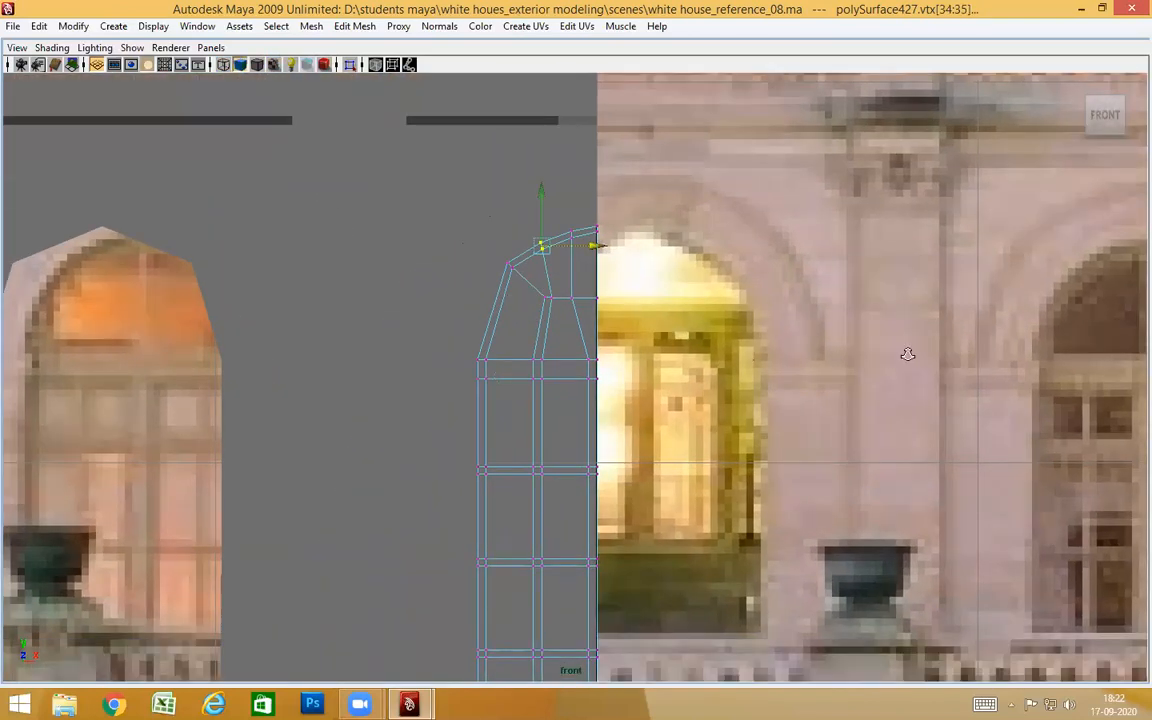
scroll(907, 354, "up", 8)
right_click_drag(496, 301, 497, 330)
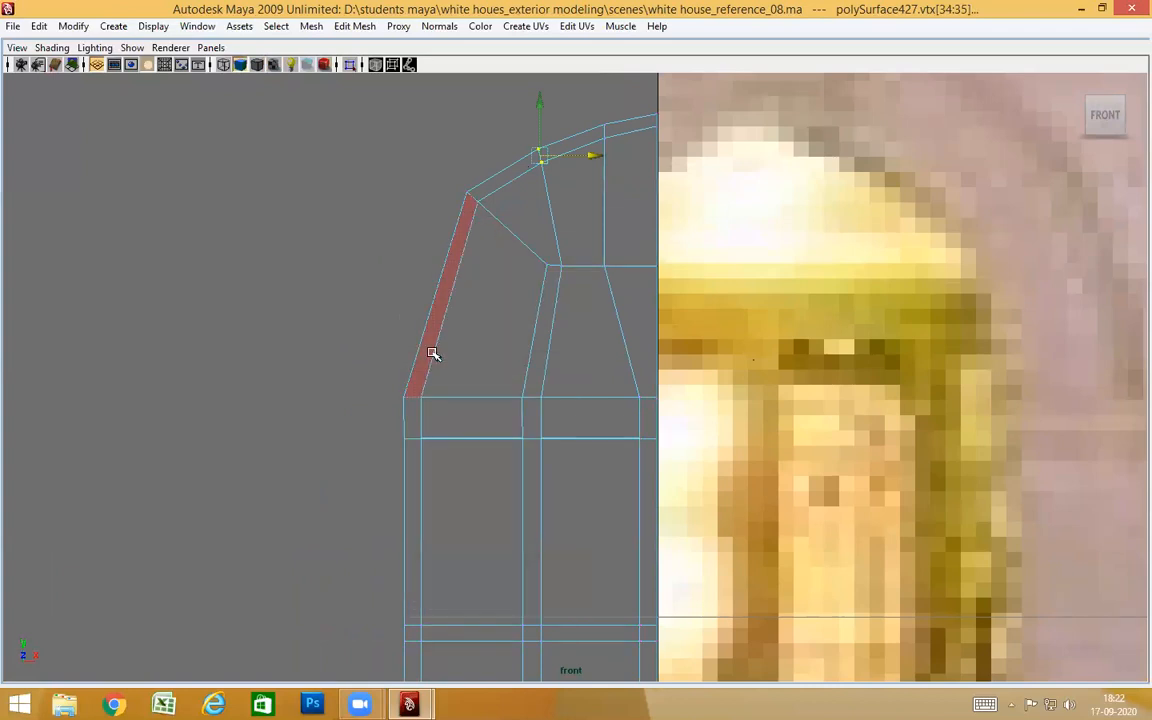
scroll(491, 401, "up", 3)
left_click_drag(508, 303, 442, 381, "alt")
left_click_drag(510, 437, 630, 419, "alt")
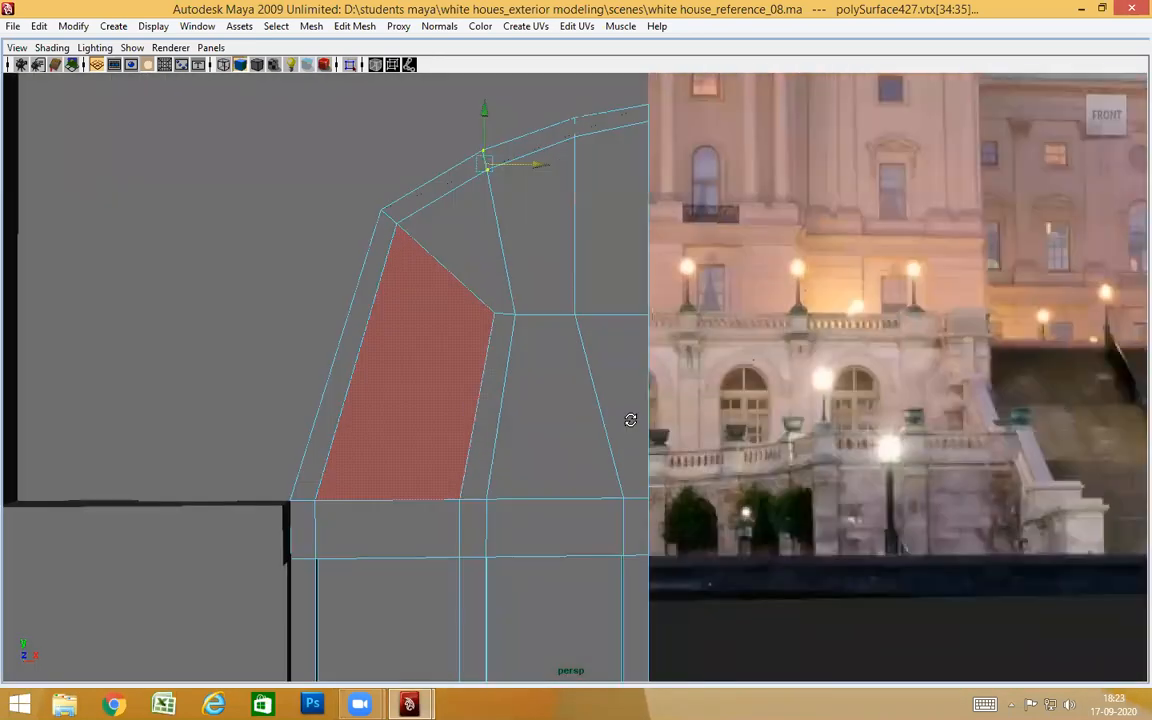
left_click_drag(561, 422, 845, 379, "alt")
key("space")
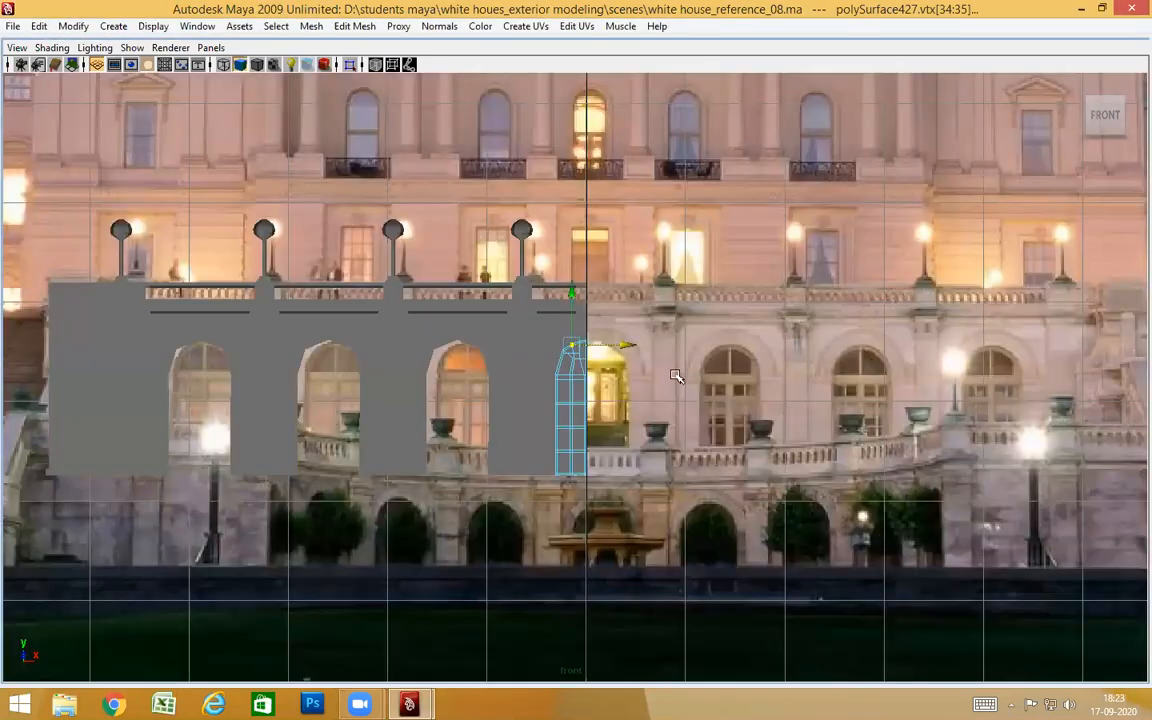
scroll(676, 376, "up", 5)
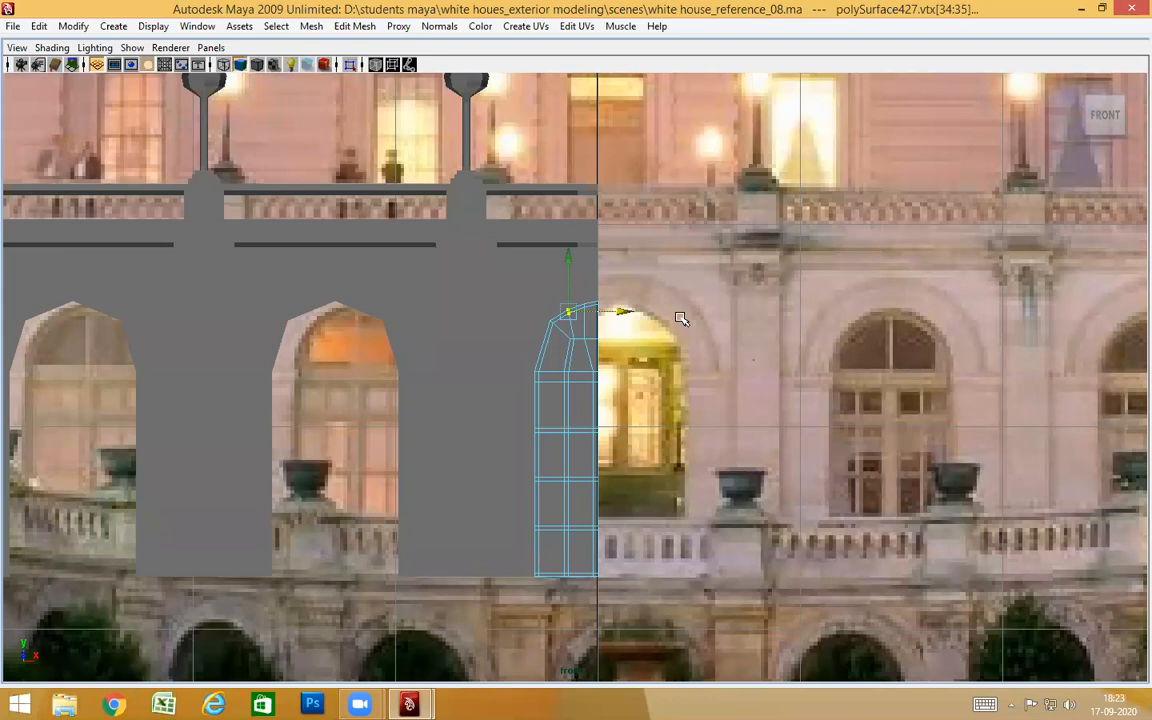
key("4")
scroll(790, 355, "up", 7)
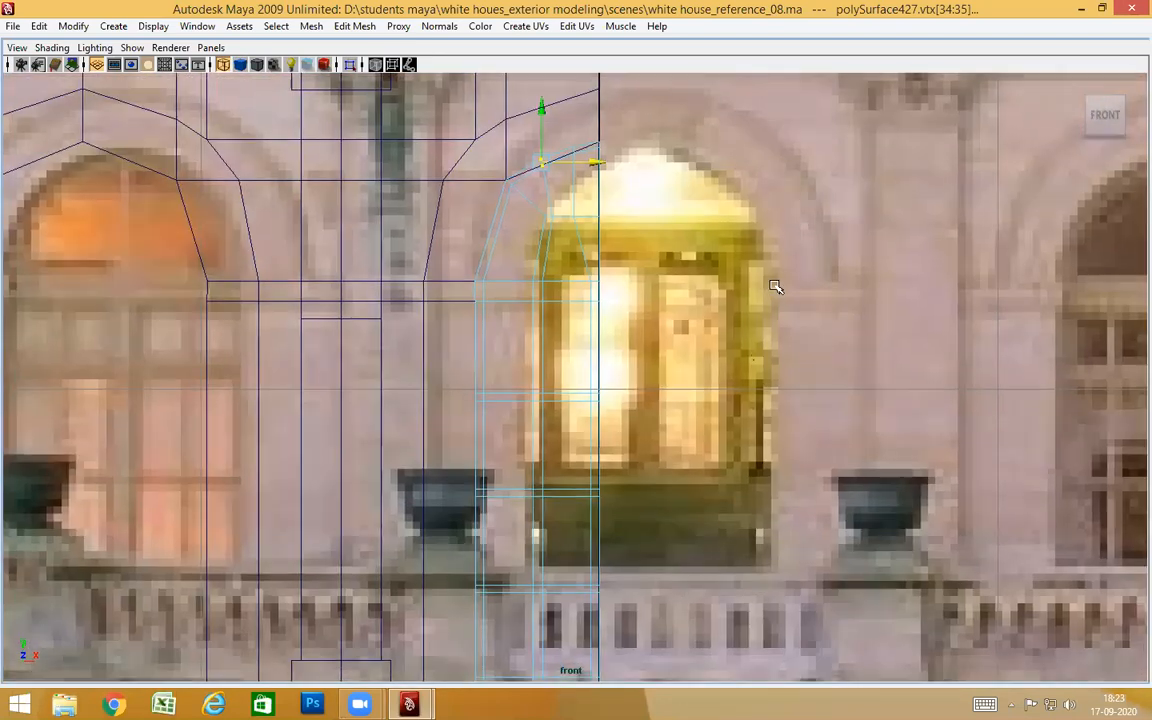
key("5")
scroll(802, 309, "down", 2)
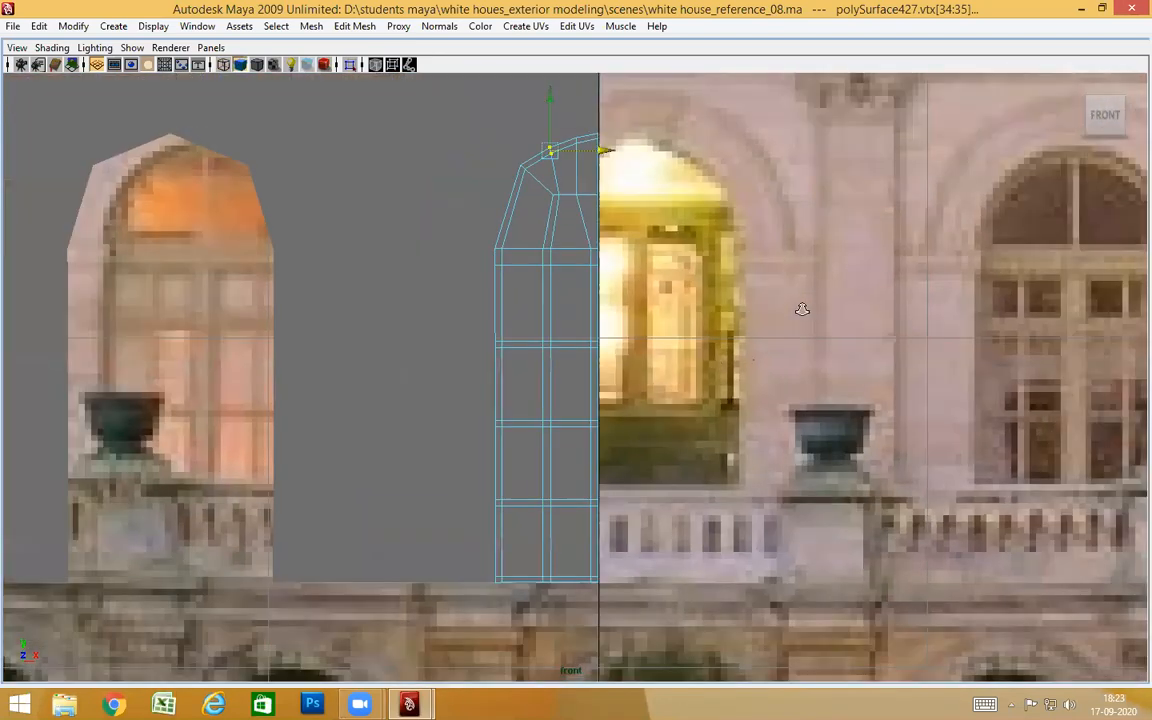
Select the arch's side faces along the centre line in face mode and delete them
left_click(607, 527)
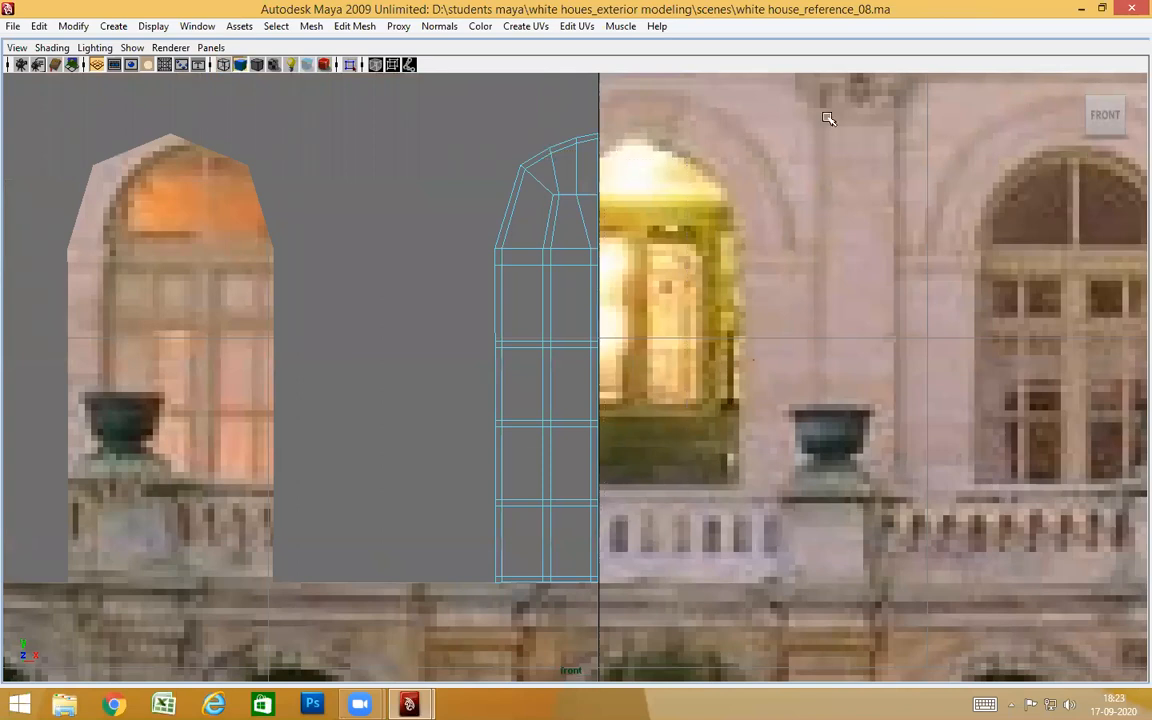
right_click_drag(590, 160, 657, 107)
left_click_drag(657, 107, 530, 575)
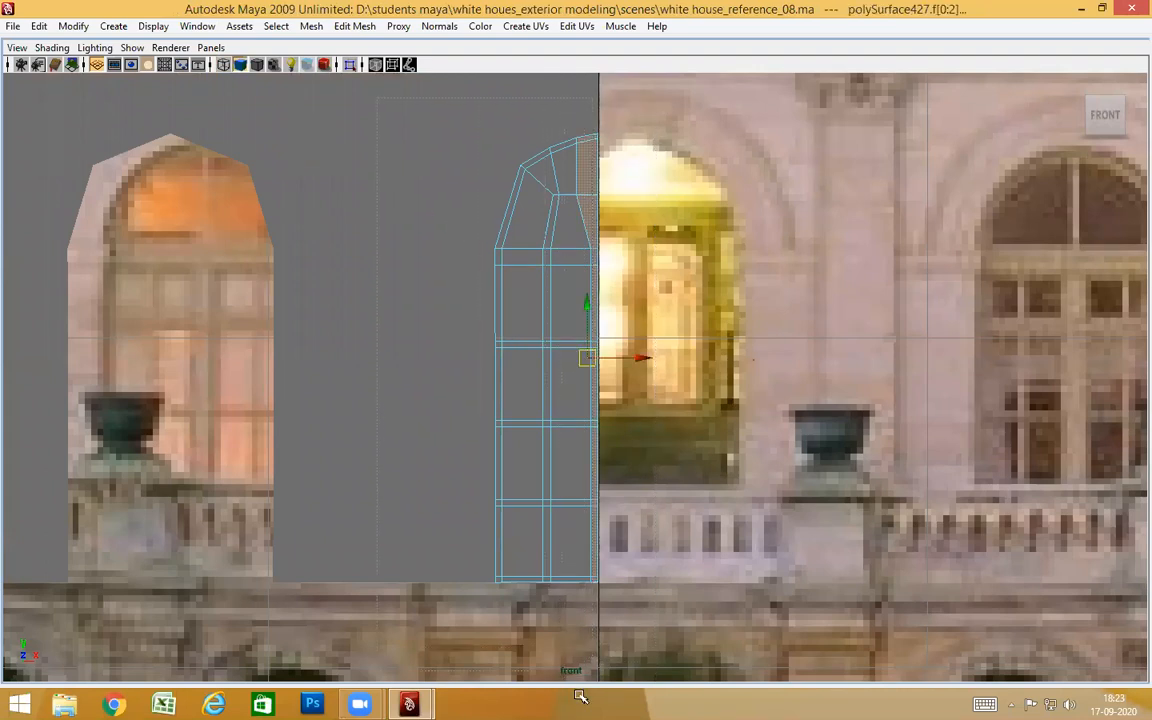
left_click_drag(580, 696, 582, 694, "ctrl")
key("space")
key("space")
left_click_drag(661, 406, 470, 330, "alt")
key("Delete")
middle_click_drag(522, 226, 529, 215, "alt")
Select all front faces of the arch's upper part inside the border strip, above the capital band, in face mode
left_click_drag(646, 418, 530, 240, "alt")
right_click_drag(525, 226, 523, 255)
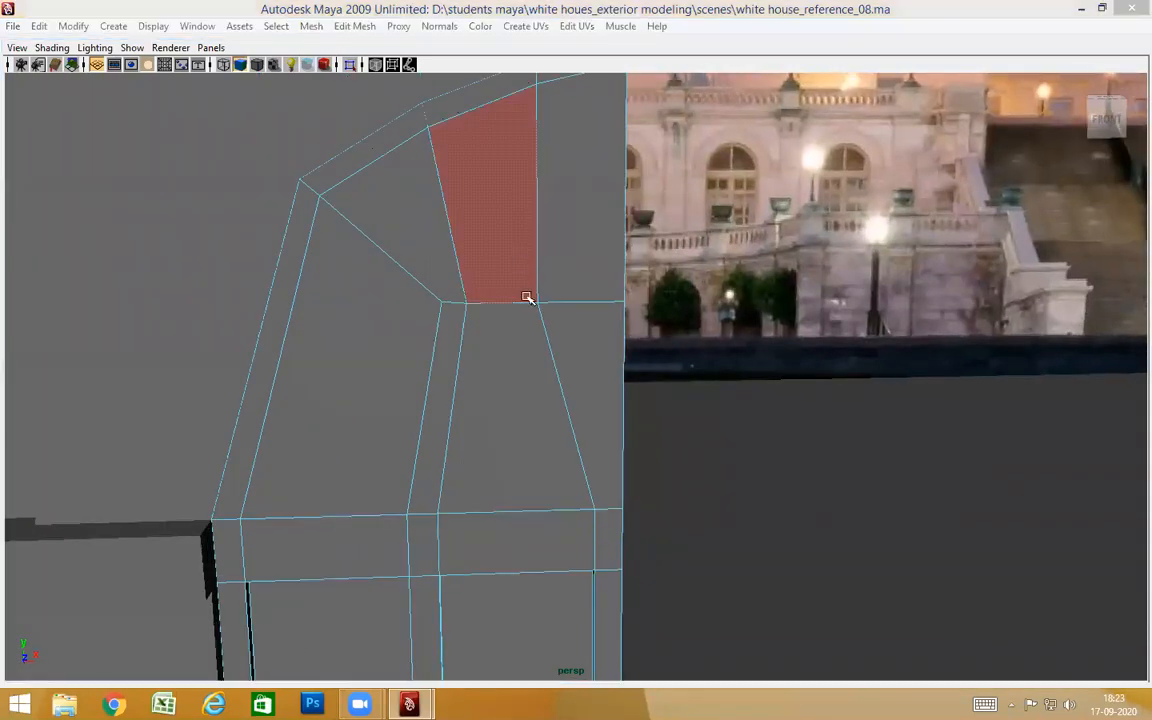
key("space")
left_click_drag(522, 288, 546, 298)
scroll(643, 270, "up", 2)
middle_click_drag(635, 141, 617, 286, "alt")
left_click_drag(624, 270, 515, 333)
scroll(627, 404, "up", 3)
key("space")
left_click_drag(629, 394, 629, 366)
left_click_drag(629, 390, 648, 420, "alt")
key("space")
scroll(1127, 449, "up", 2)
scroll(1127, 444, "up", 2)
middle_click_drag(722, 401, 727, 445, "alt")
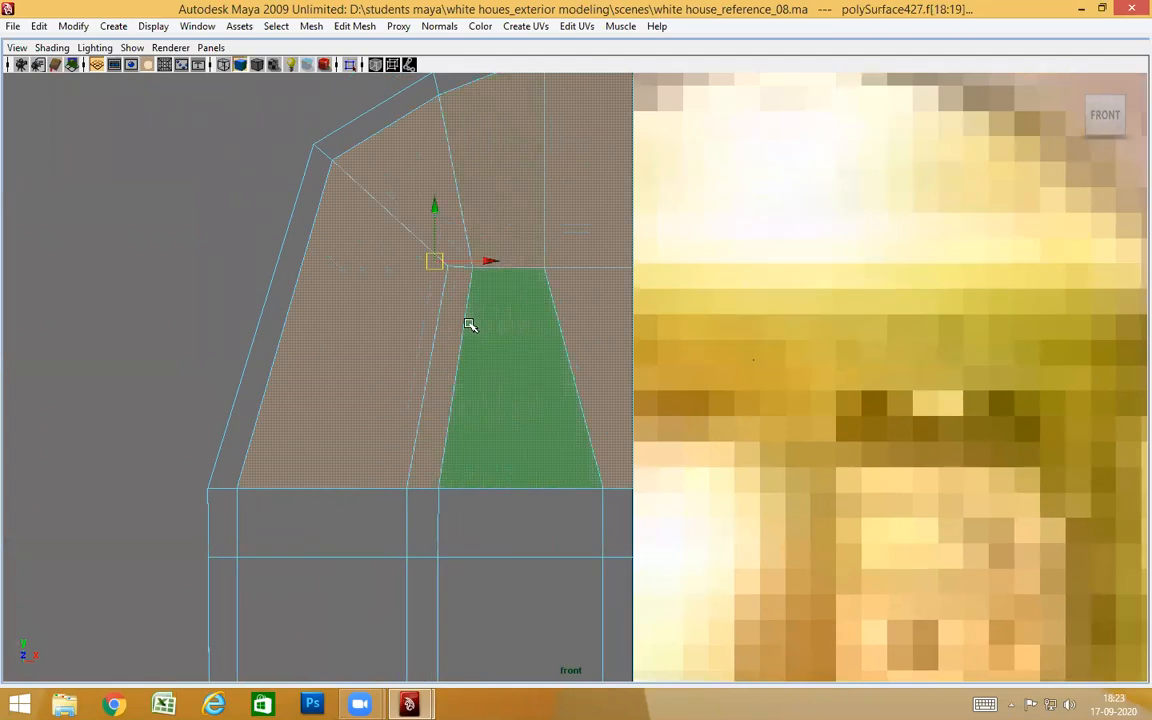
Extrude the selected upper front faces together and push them slightly inward to recess the arch's top
key("space")
left_click_drag(588, 323, 588, 296)
left_click_drag(536, 353, 508, 354, "alt")
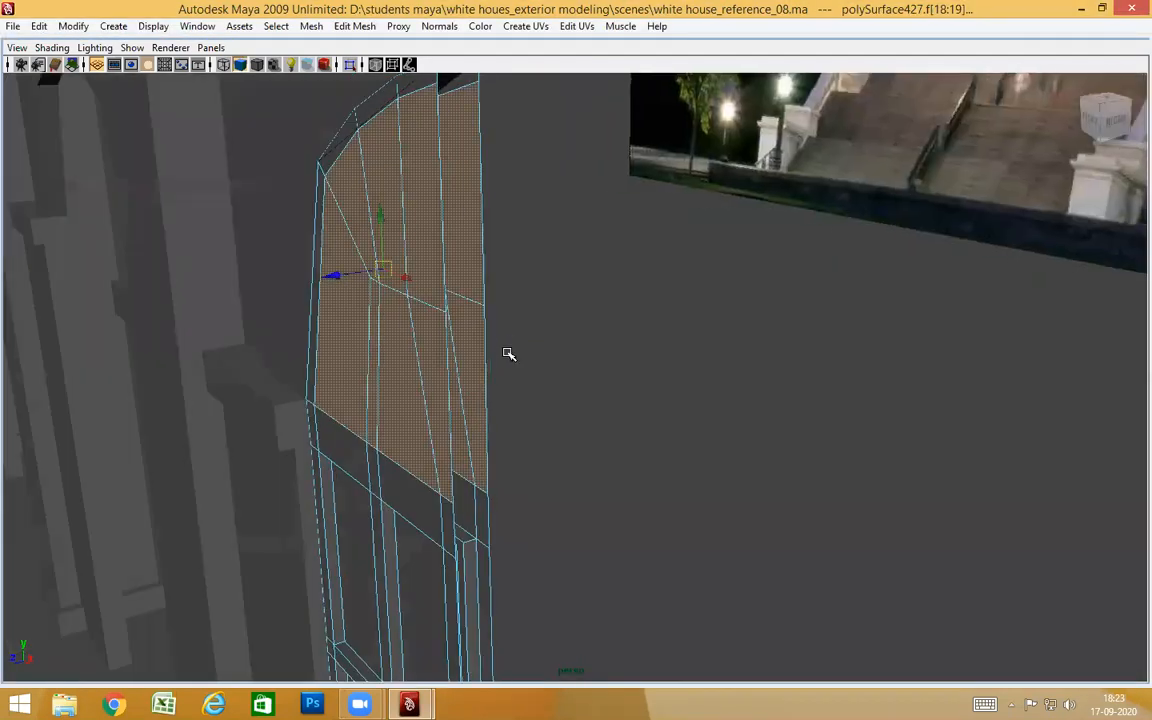
right_click_drag(531, 320, 540, 362, "shift")
right_click_drag(436, 346, 496, 378, "shift")
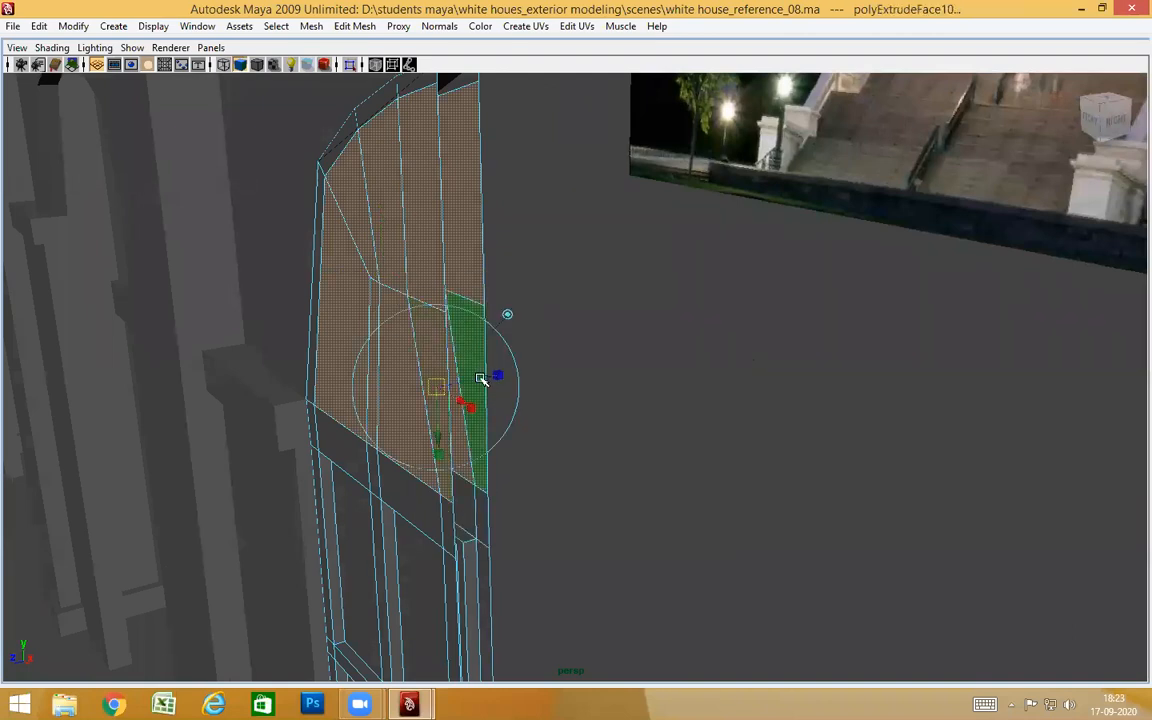
left_click_drag(560, 410, 514, 363, "alt")
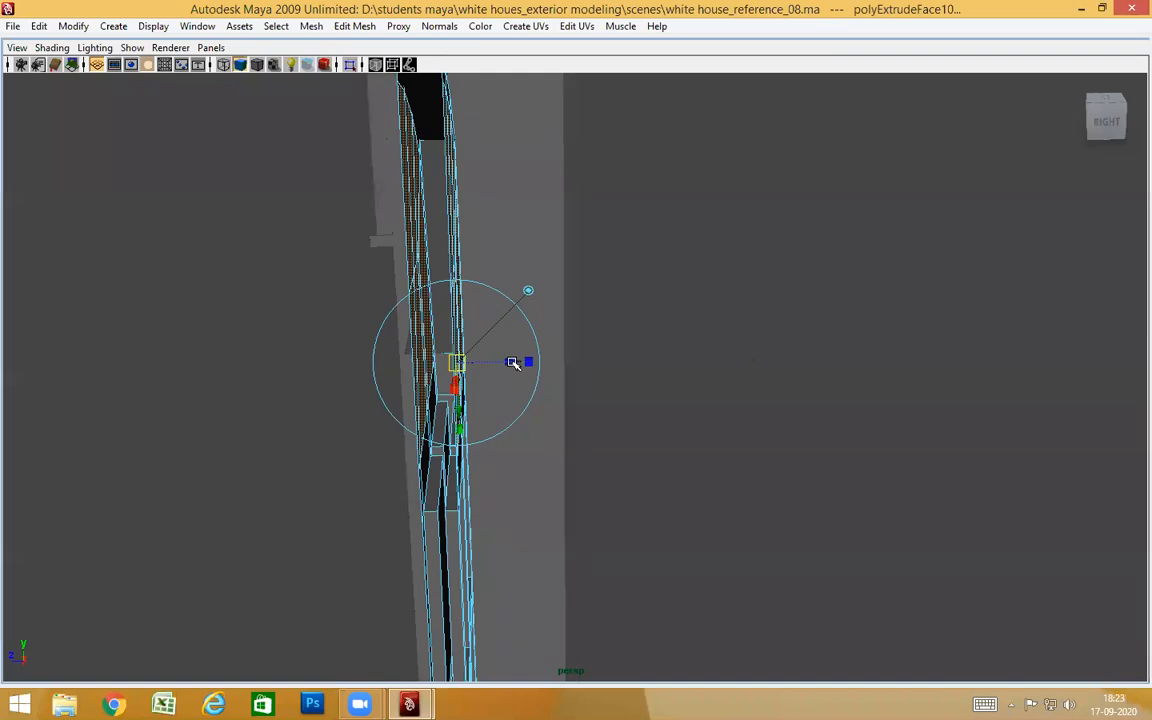
middle_click_drag(544, 371, 583, 270, "alt")
left_click_drag(583, 270, 583, 422, "alt")
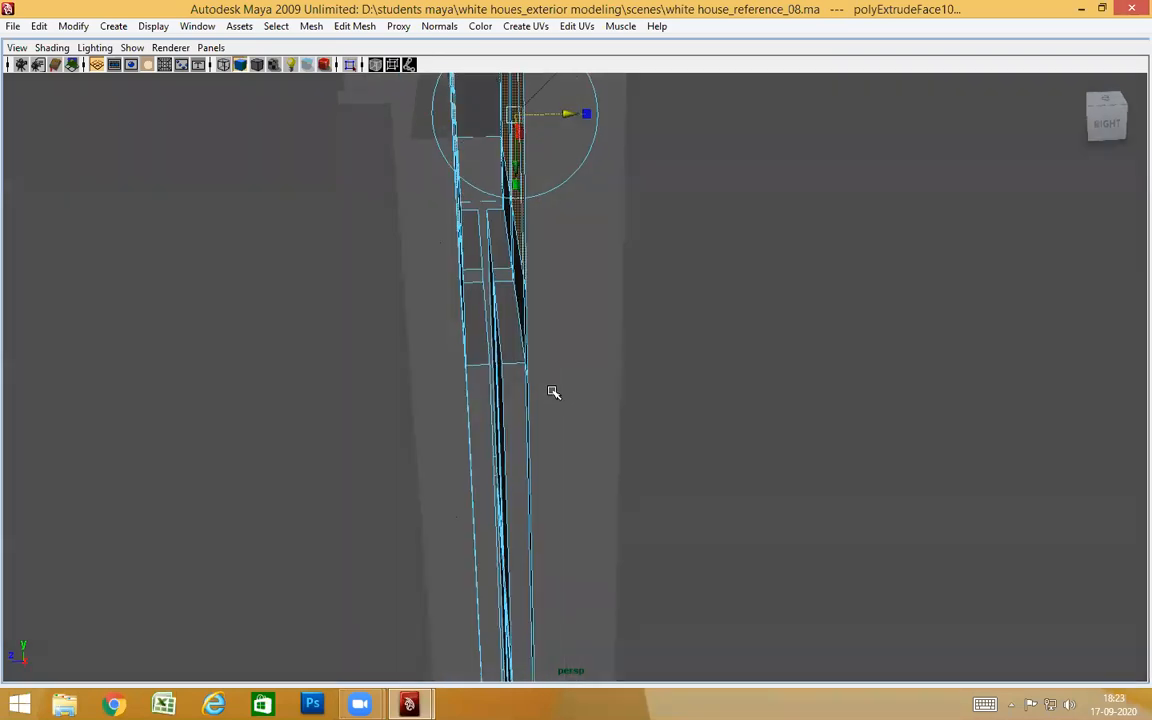
middle_click_drag(505, 366, 484, 367)
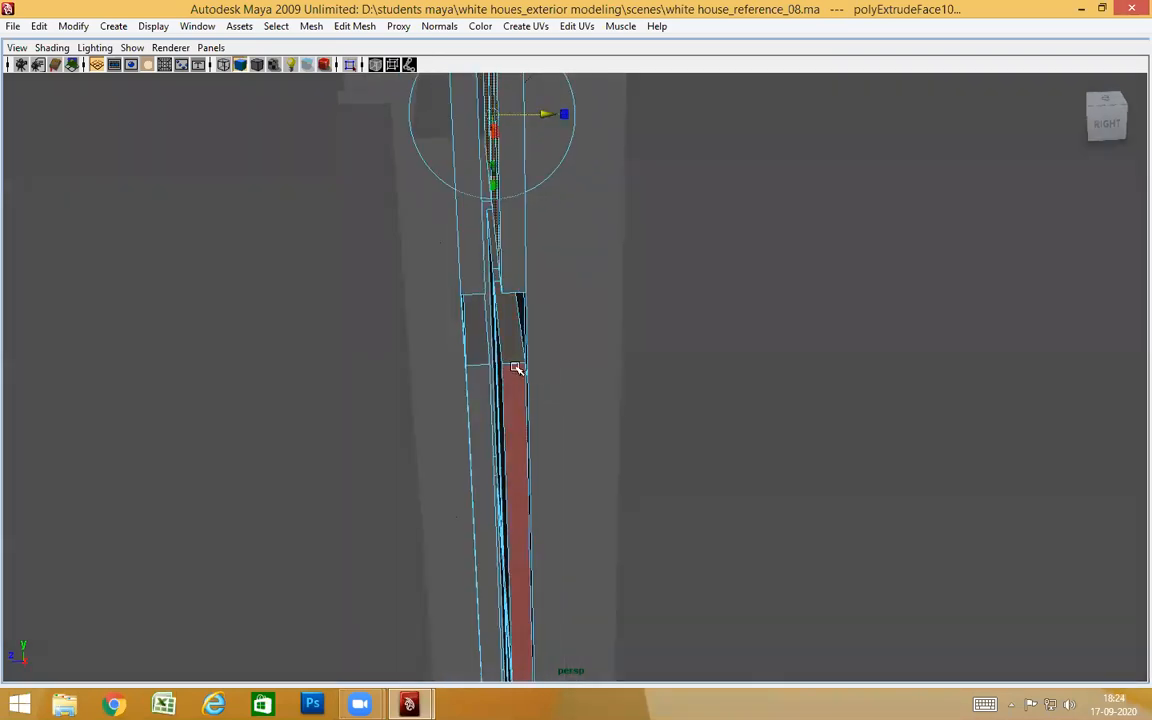
Return to object mode, select the arch's mesh and view its recessed top from the front
left_click_drag(694, 391, 775, 381, "alt")
right_click_drag(712, 373, 593, 403, "alt")
right_click_drag(535, 321, 602, 257)
left_click(532, 388)
left_click_drag(528, 388, 574, 388, "alt")
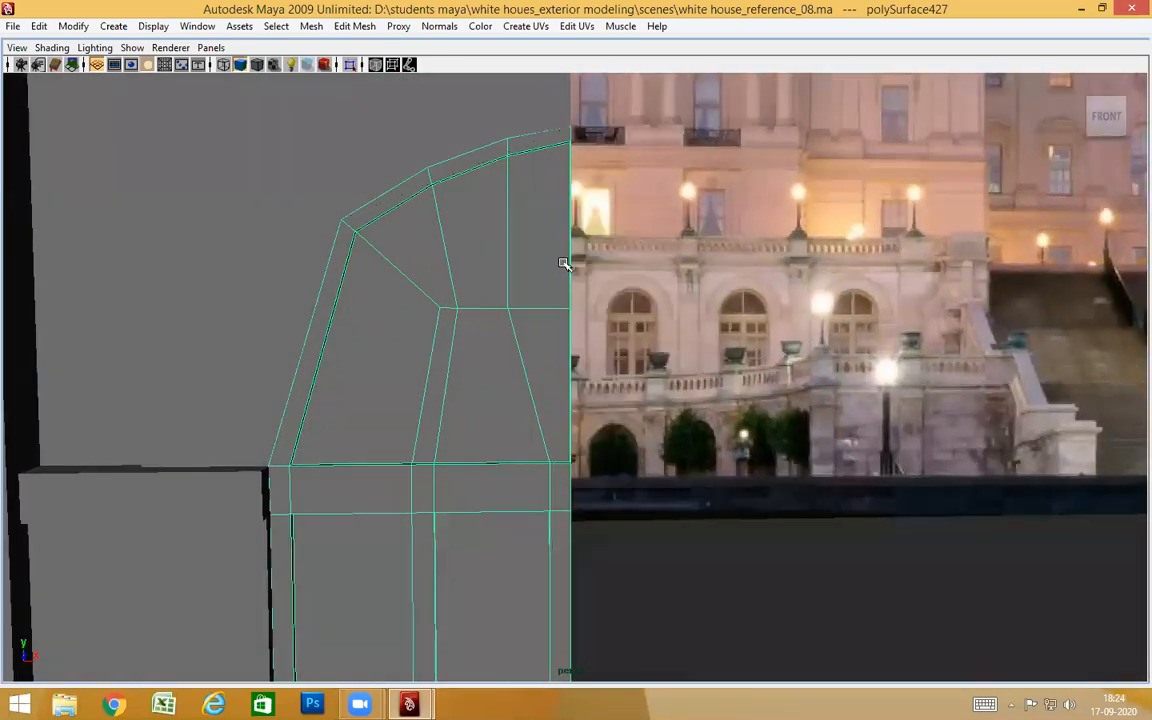
Inspect the arch's recessed top from the front and side, and undo the extrusion of its upper faces
left_click_drag(553, 275, 642, 221, "alt")
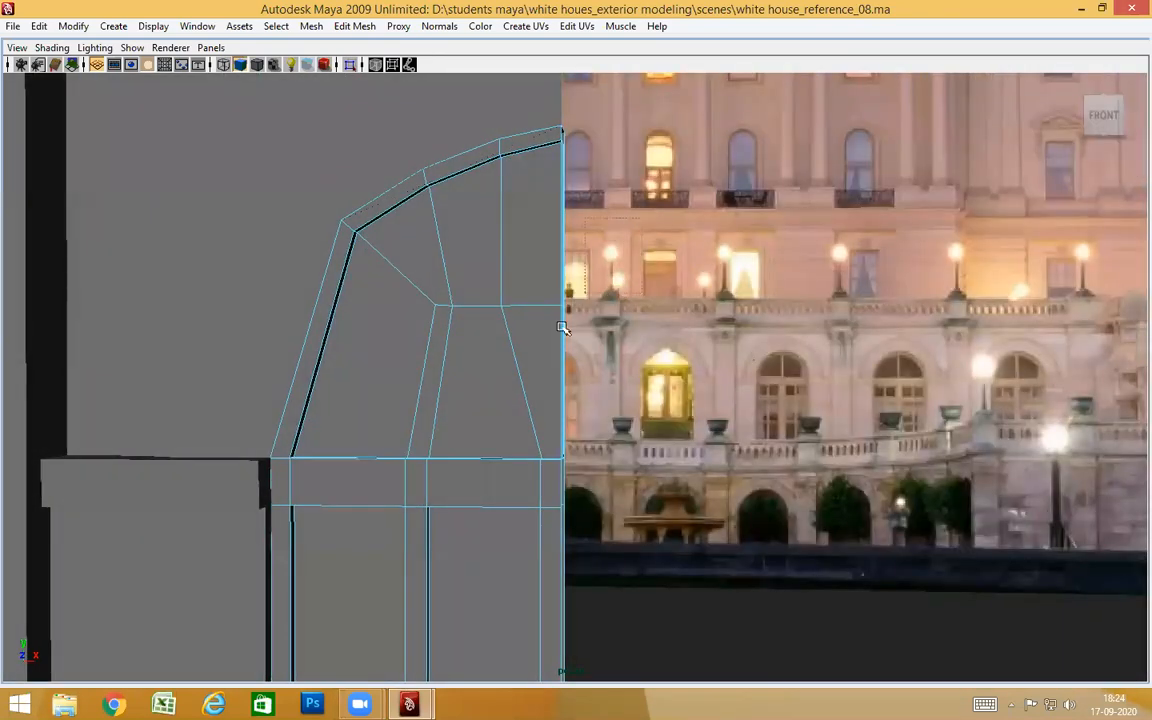
left_click(541, 357)
left_click(530, 240, "shift")
key("ctrl+z")
left_click_drag(640, 385, 551, 364, "alt")
left_click(551, 373)
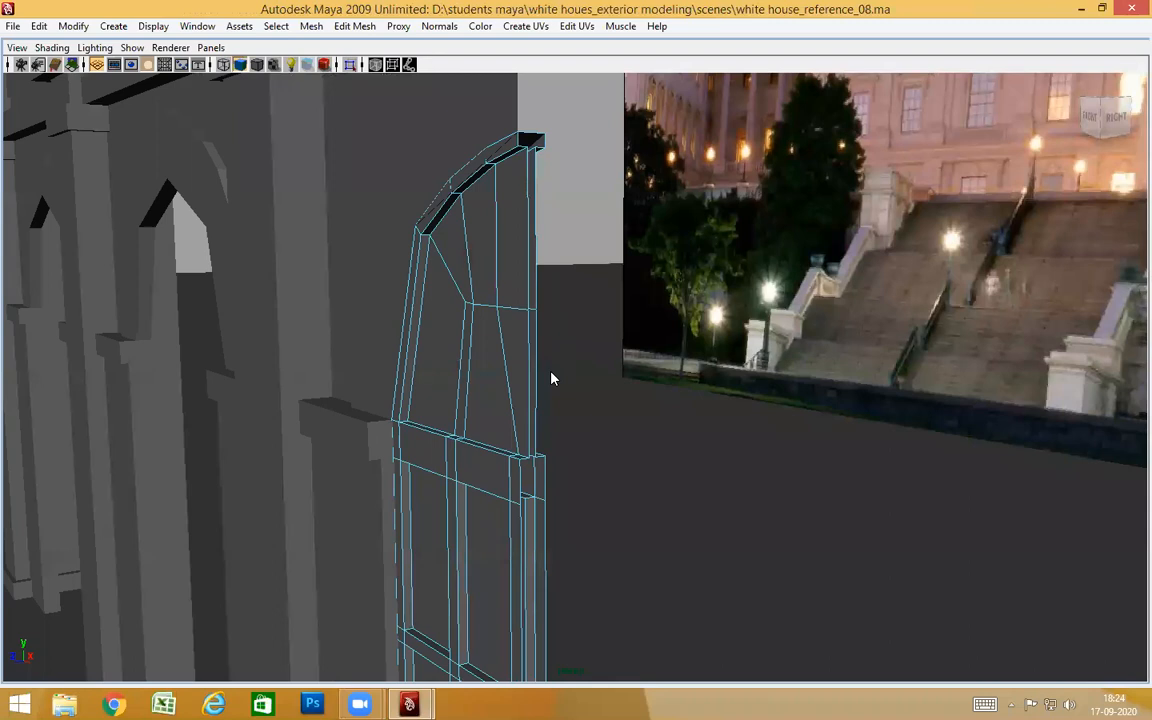
left_click_drag(615, 496, 646, 492, "alt")
left_click_drag(635, 436, 661, 487, "alt")
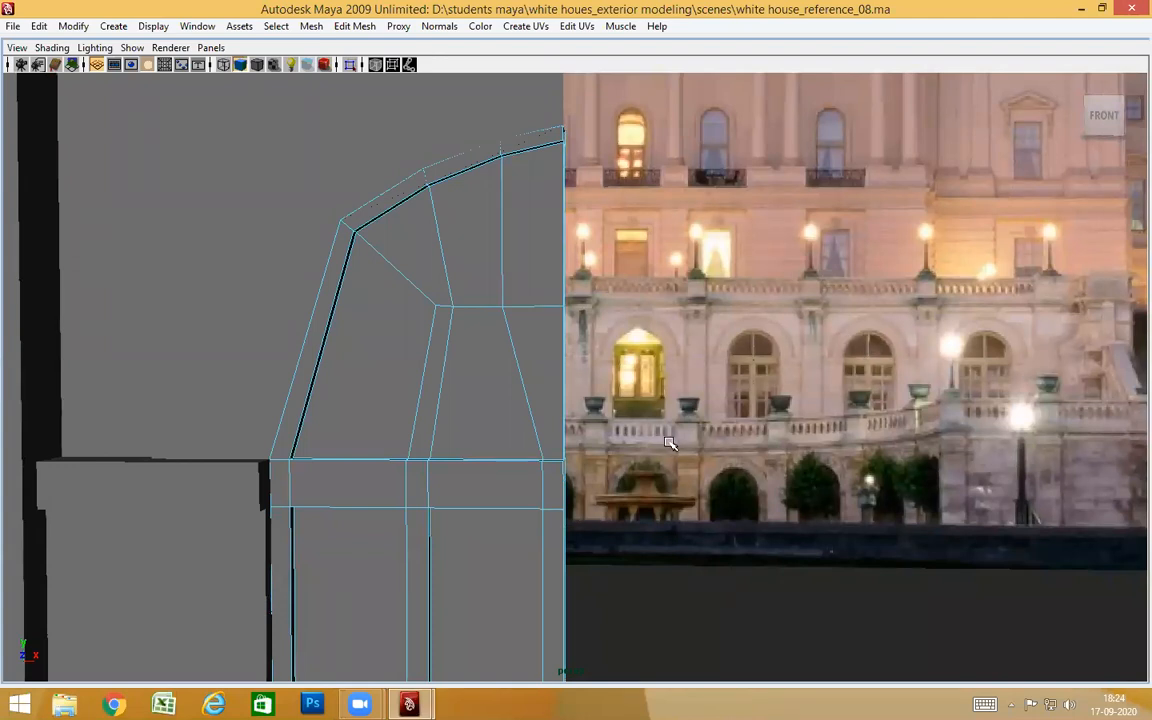
mouse_move(630, 399)
left_mouse_down("alt")
mouse_move(576, 414)
mouse_move(537, 393)
mouse_move(550, 417)
mouse_move(648, 396)
mouse_move(632, 410)
left_mouse_up("alt")
scroll(537, 393, "up", 3)
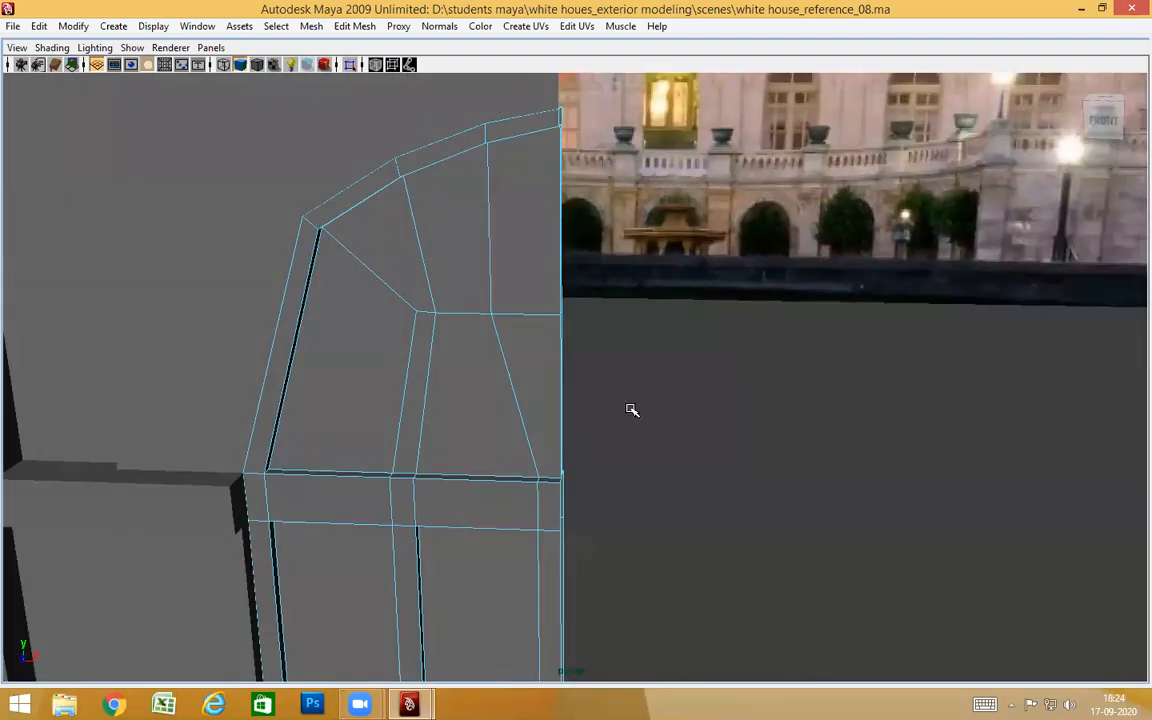
key("ctrl+e")
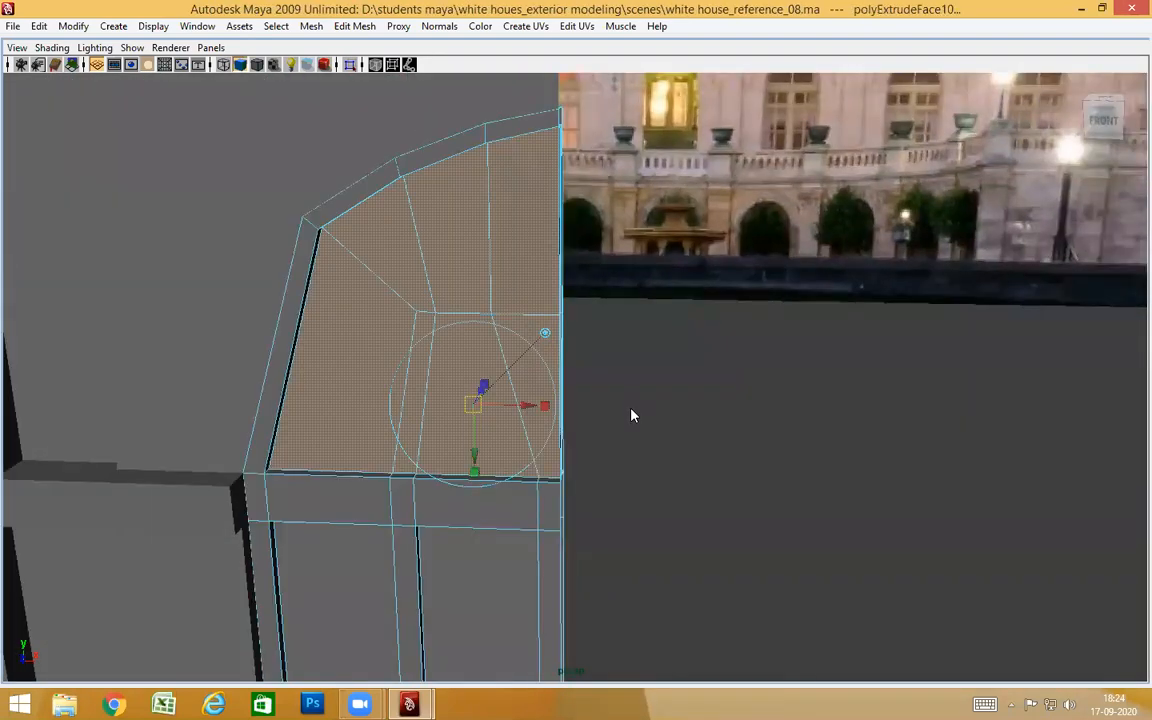
key("ctrl+z")
In the front view, select the two border vertices nearest the arch's centre line and move them sideways in line with the narrow centre strip
left_click_drag(632, 415, 586, 391, "alt")
key("space")
scroll(654, 400, "up", 1)
middle_click_drag(653, 452, 650, 570, "alt")
right_click_drag(545, 165, 510, 163)
left_click_drag(587, 167, 590, 172)
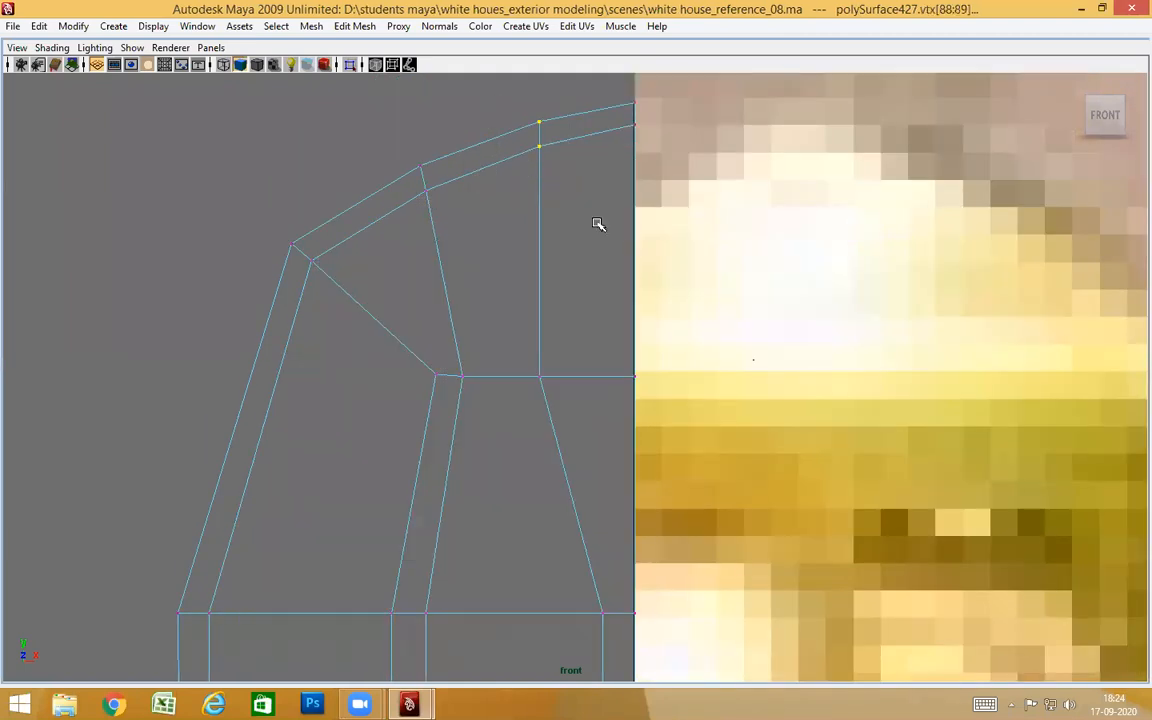
scroll(615, 250, "down", 3)
key("w")
middle_click_drag(638, 303, 638, 272, "alt")
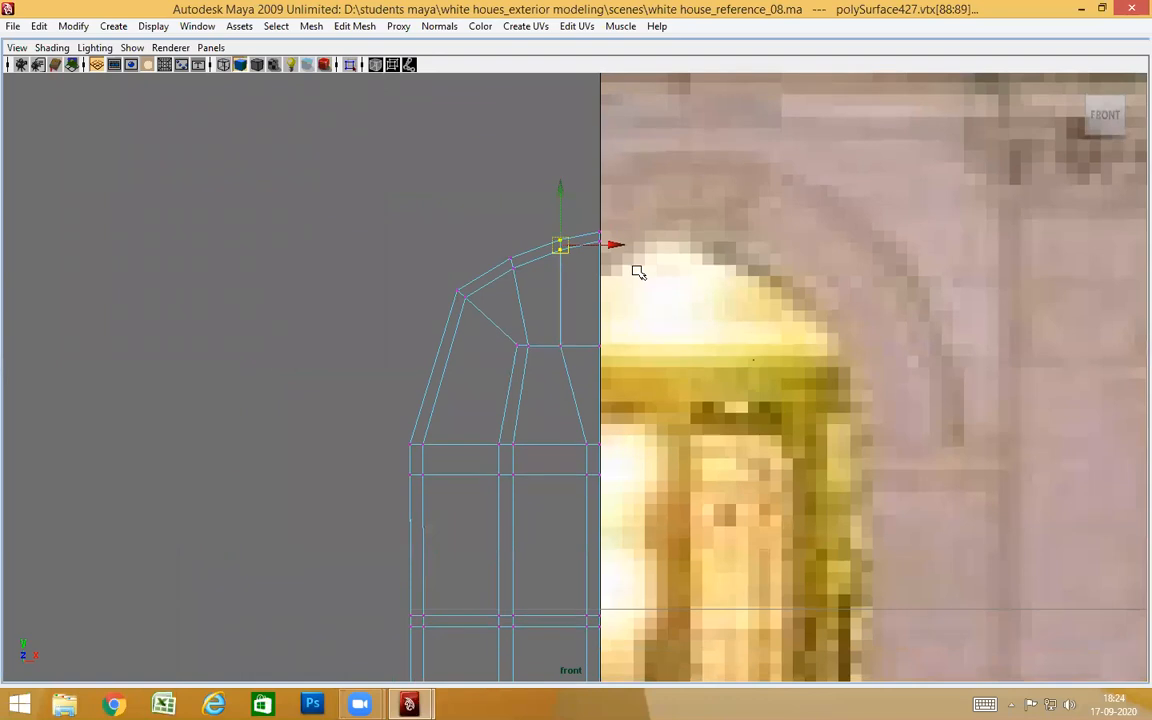
key("r")
left_click(575, 245)
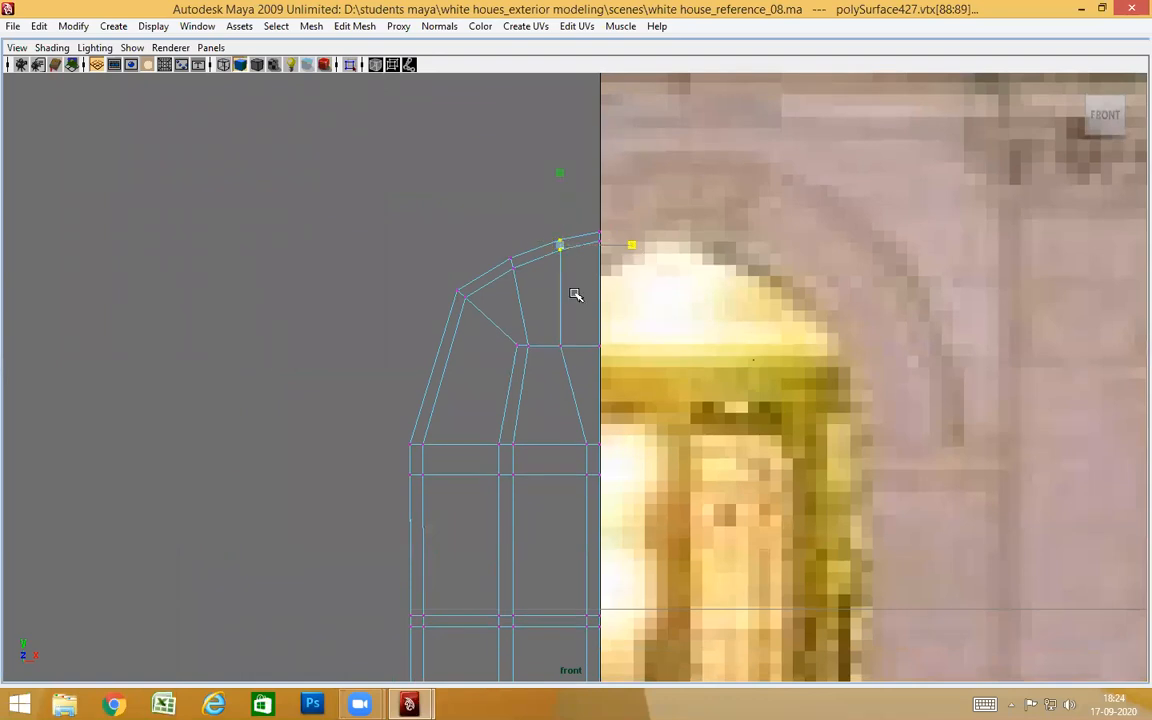
left_click_drag(626, 249, 620, 246)
left_click_drag(585, 443, 586, 444)
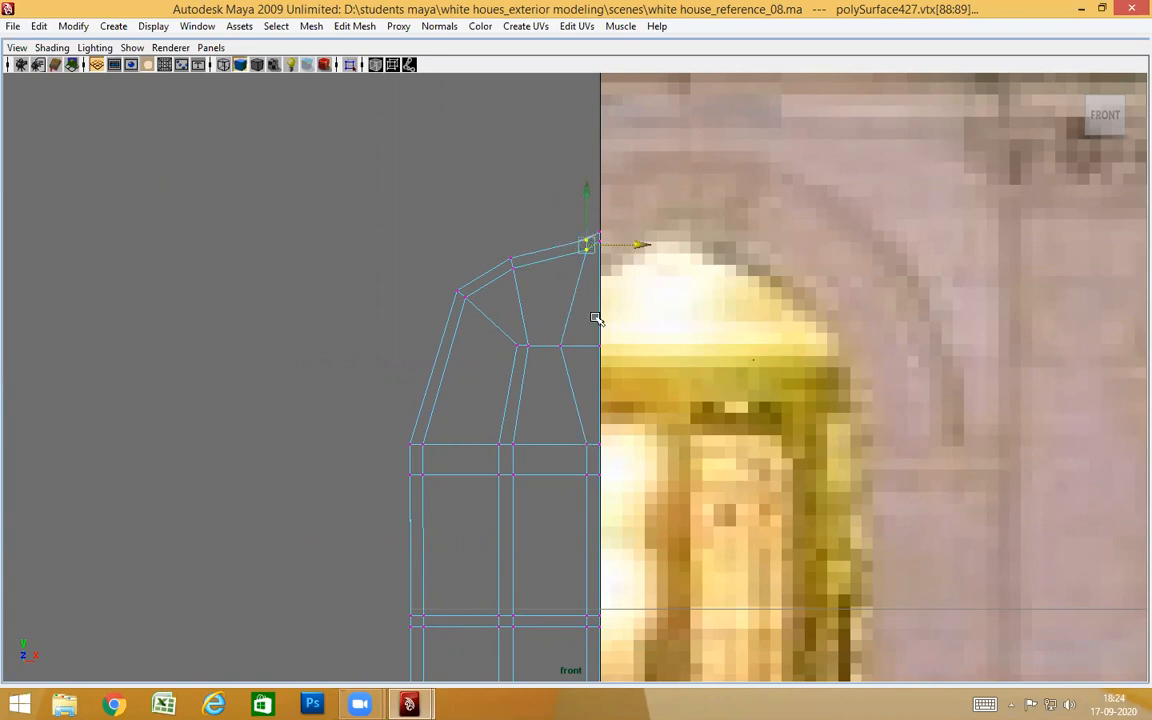
Align the inner vertex below those border vertices with the narrow centre strip, and leave vertex mode
left_click_drag(548, 382, 549, 382)
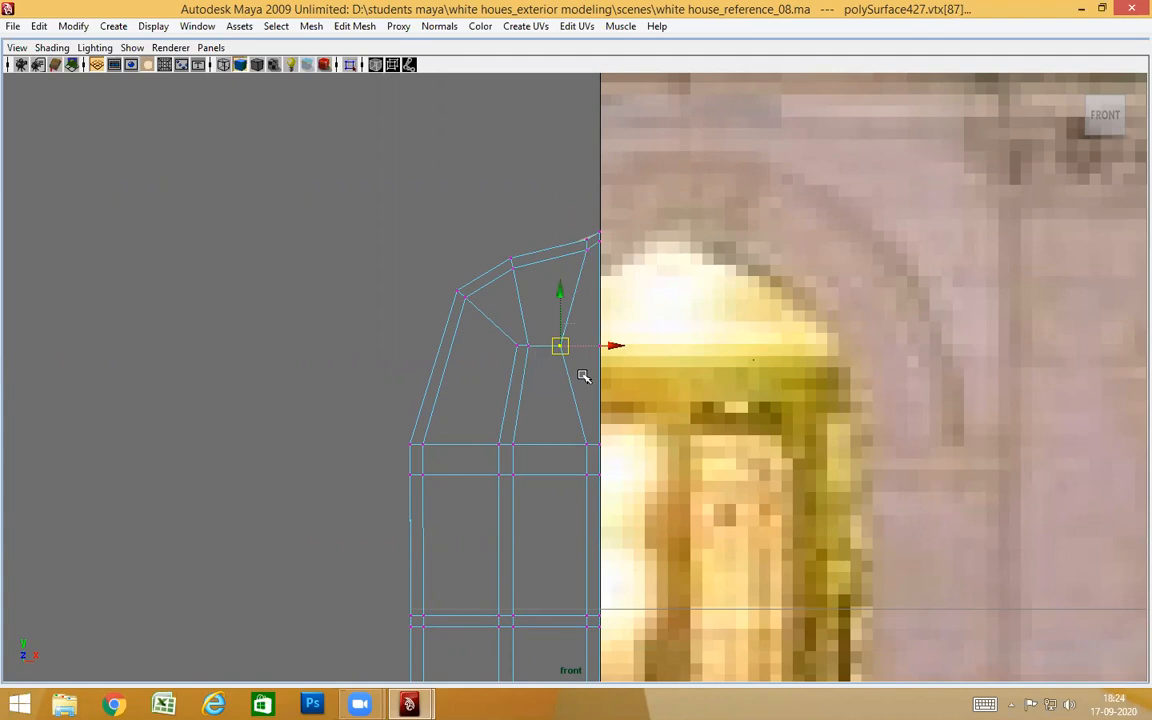
left_click(616, 346)
middle_click(584, 250)
key("F8")
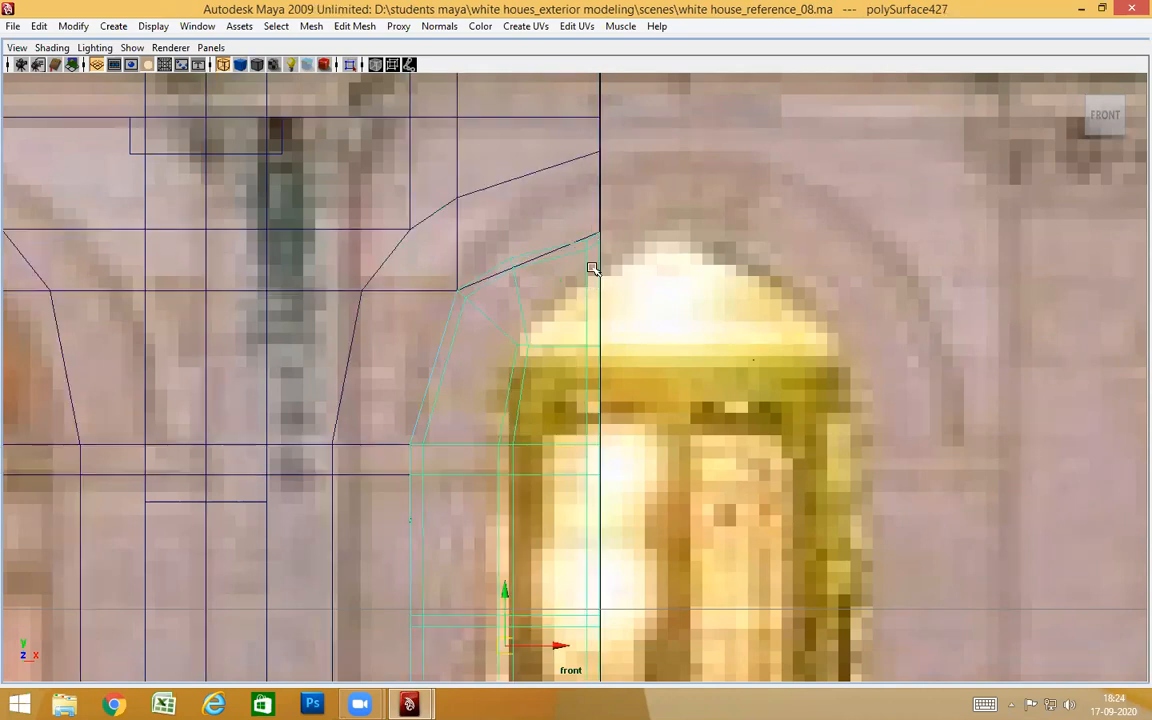
Raise the two border vertices beside the arch's centre line slightly to smooth the curve of the top
right_click_drag(600, 268, 980, 300)
middle_click_drag(427, 252, 427, 340, "alt")
right_click_drag(427, 340, 679, 262, "alt")
left_click_drag(616, 137, 560, 208)
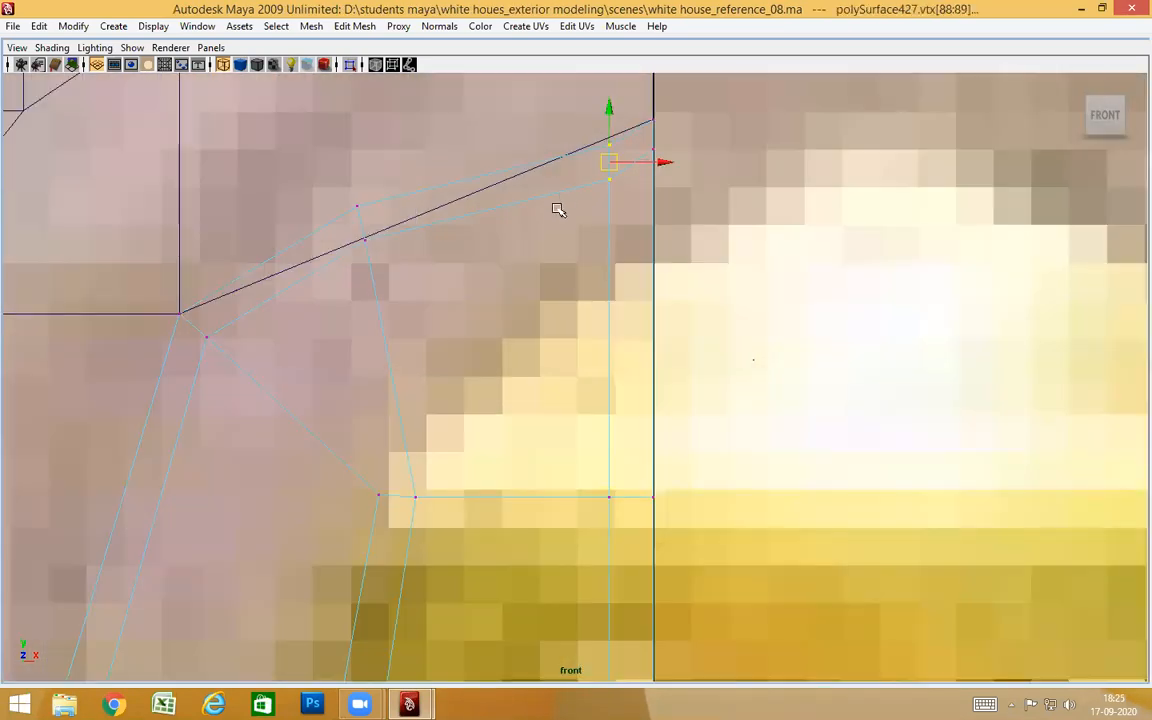
left_click_drag(610, 105, 606, 80)
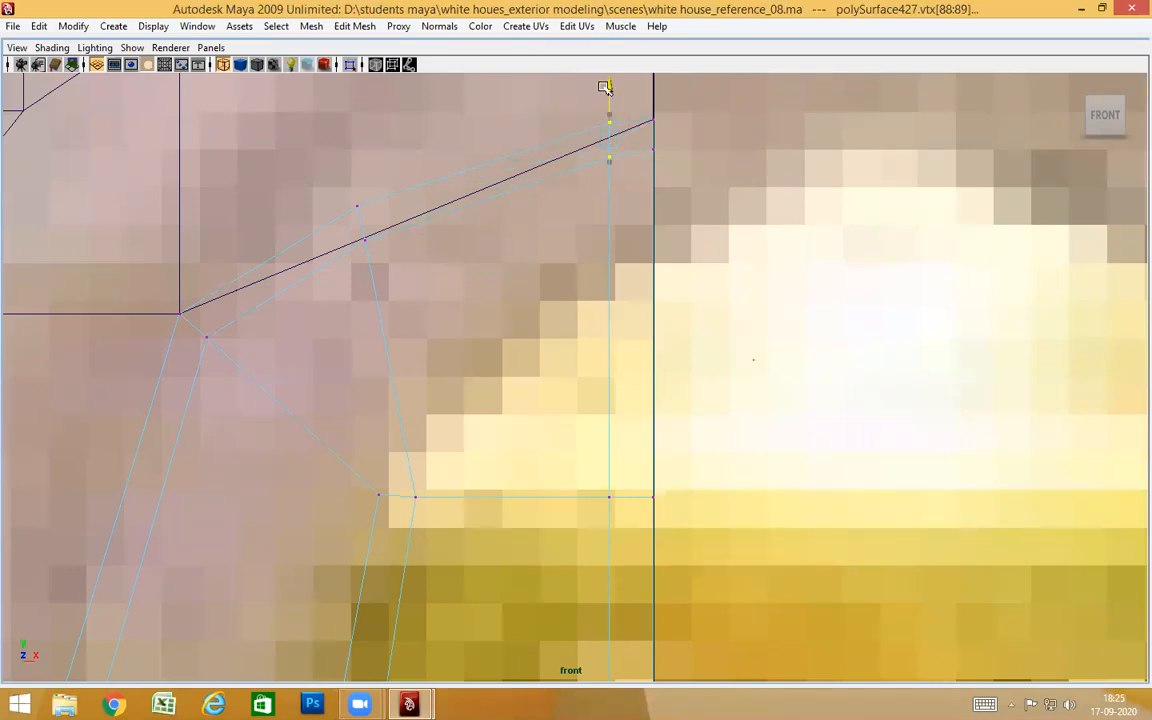
Select the next pair of border vertices along the arch's curve and shift them towards the centre line
middle_click_drag(684, 289, 684, 257, "alt")
right_click_drag(674, 260, 499, 274, "alt")
mouse_move(470, 282)
left_mouse_down()
mouse_move(425, 243)
mouse_move(479, 261)
left_mouse_up()
middle_click_drag(544, 281, 542, 214, "alt")
middle_click_drag(544, 321, 537, 263, "alt")
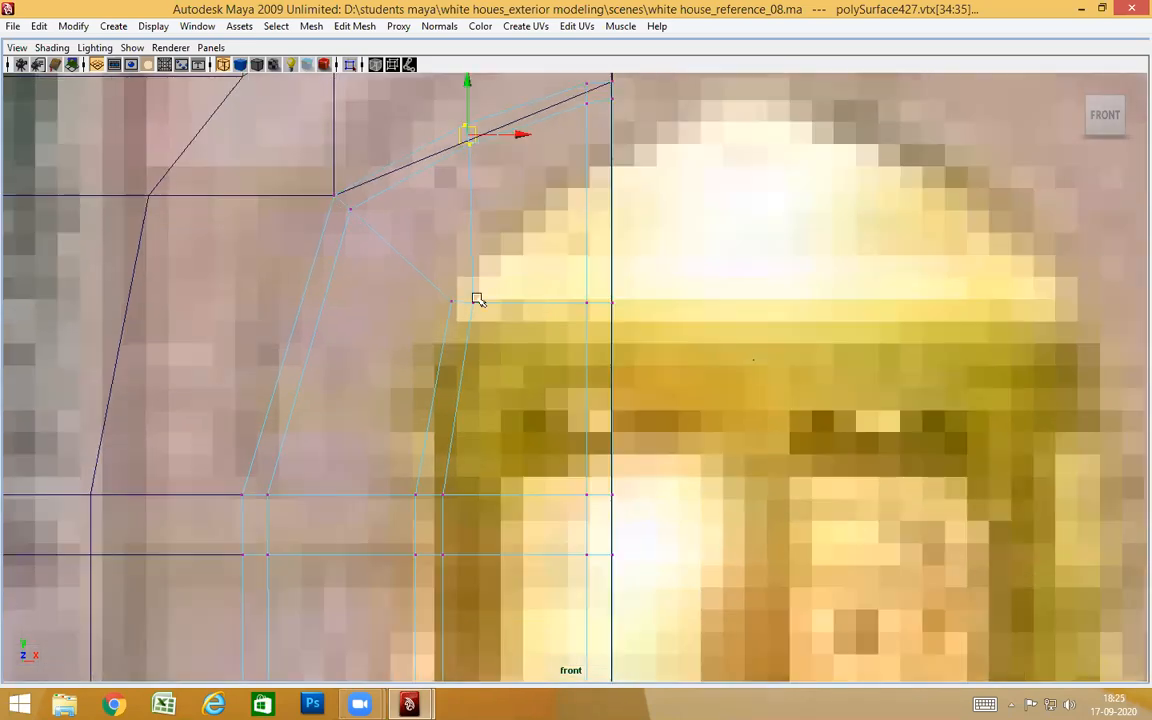
Select the row of inner vertices across the arch's upper part and scale it vertically until the row is flat
left_click_drag(380, 283, 797, 326)
key("r")
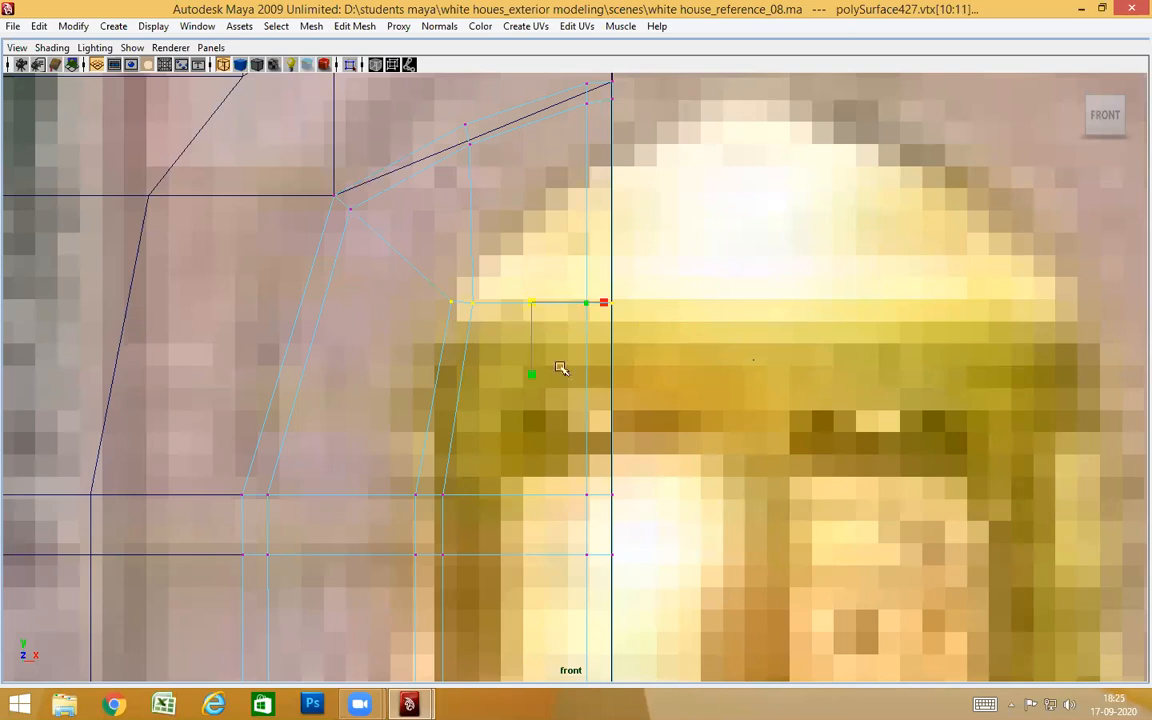
left_click_drag(543, 312, 543, 283)
key("w")
middle_click_drag(600, 322, 586, 260, "alt")
right_click_drag(586, 260, 583, 262, "alt")
left_click(667, 309)
middle_click_drag(638, 343, 638, 328, "alt")
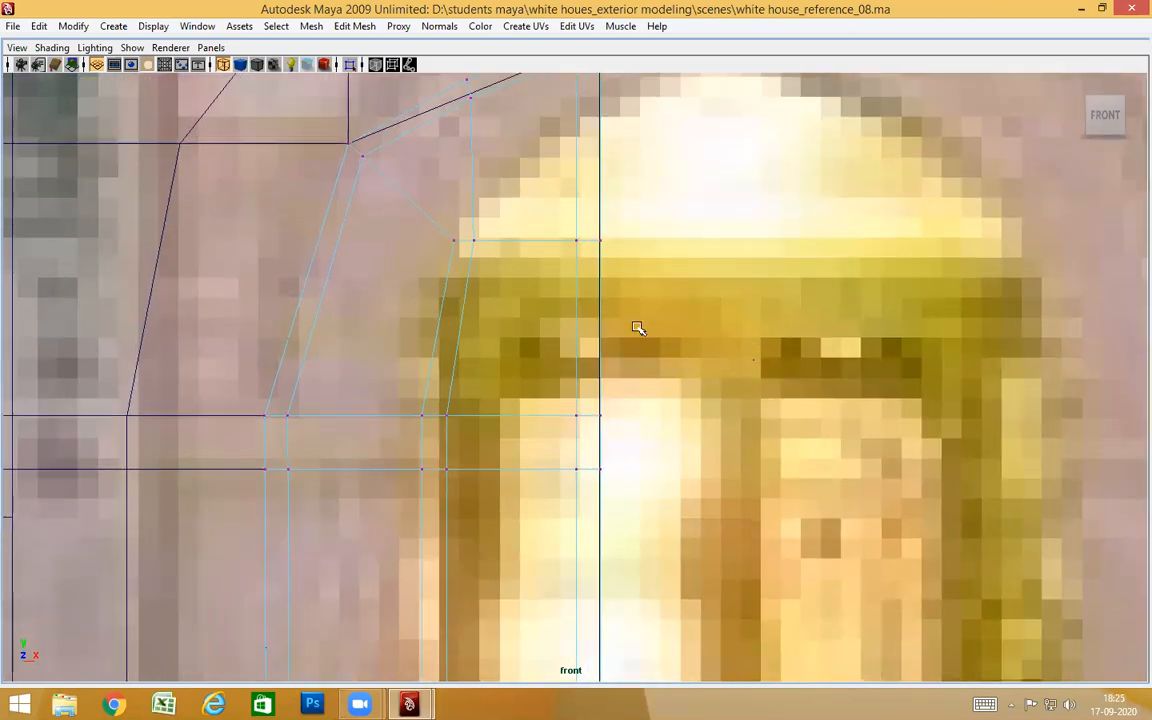
Move the inner vertex at the upper end of the middle strip towards the centre line to widen the strip, in textured shading
left_click_drag(499, 234, 458, 260)
mouse_move(522, 242)
left_mouse_down()
mouse_move(558, 241)
mouse_move(537, 242)
left_mouse_up()
middle_click_drag(611, 341, 567, 449, "alt")
middle_click_drag(573, 365, 590, 262, "alt")
key("6")
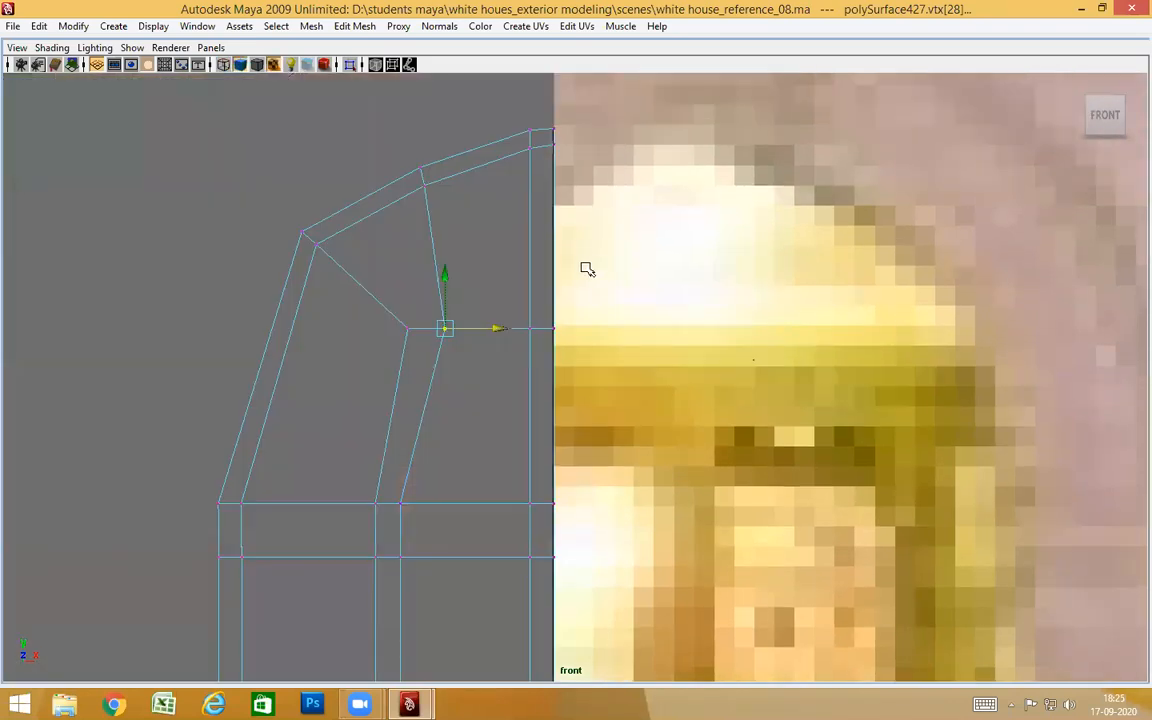
Select the faces of the arch's upper part inside the border strip in face mode, front and back
left_click_drag(540, 250, 595, 314, "alt")
key("space")
left_click_drag(532, 275, 527, 301)
right_click_drag(502, 202, 504, 238)
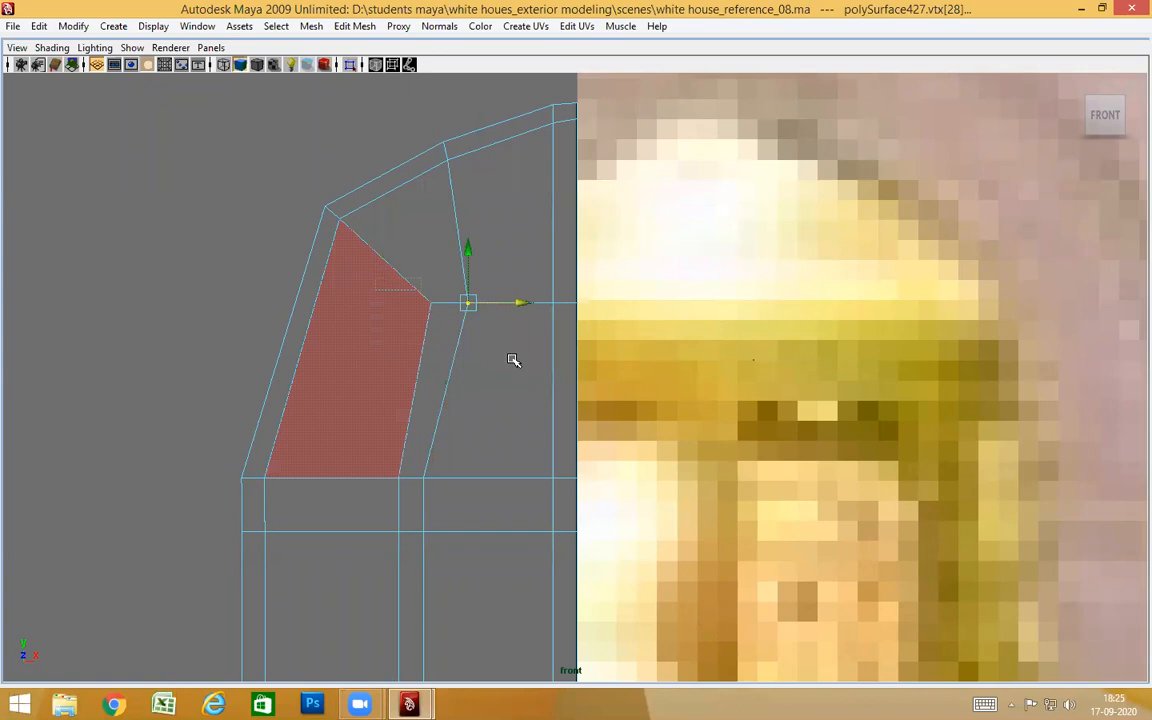
key("space")
left_click_drag(521, 369, 520, 342)
left_click_drag(508, 395, 600, 311, "alt")
Extrude the selected upper faces inward to recess them behind the border strip, and return to object mode
right_click_drag(600, 311, 604, 424, "shift")
left_click_drag(604, 424, 547, 415, "alt")
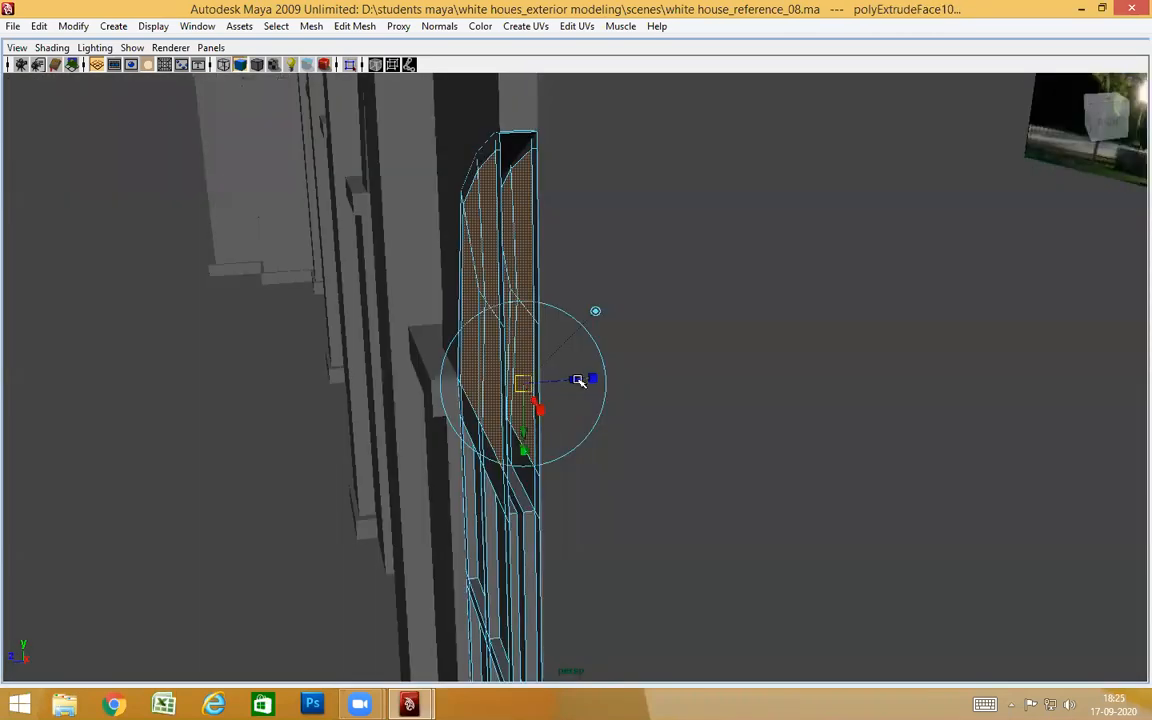
left_click_drag(547, 459, 378, 177, "alt")
right_click_drag(386, 189, 421, 157)
left_click_drag(518, 300, 669, 381, "alt")
left_click(818, 391)
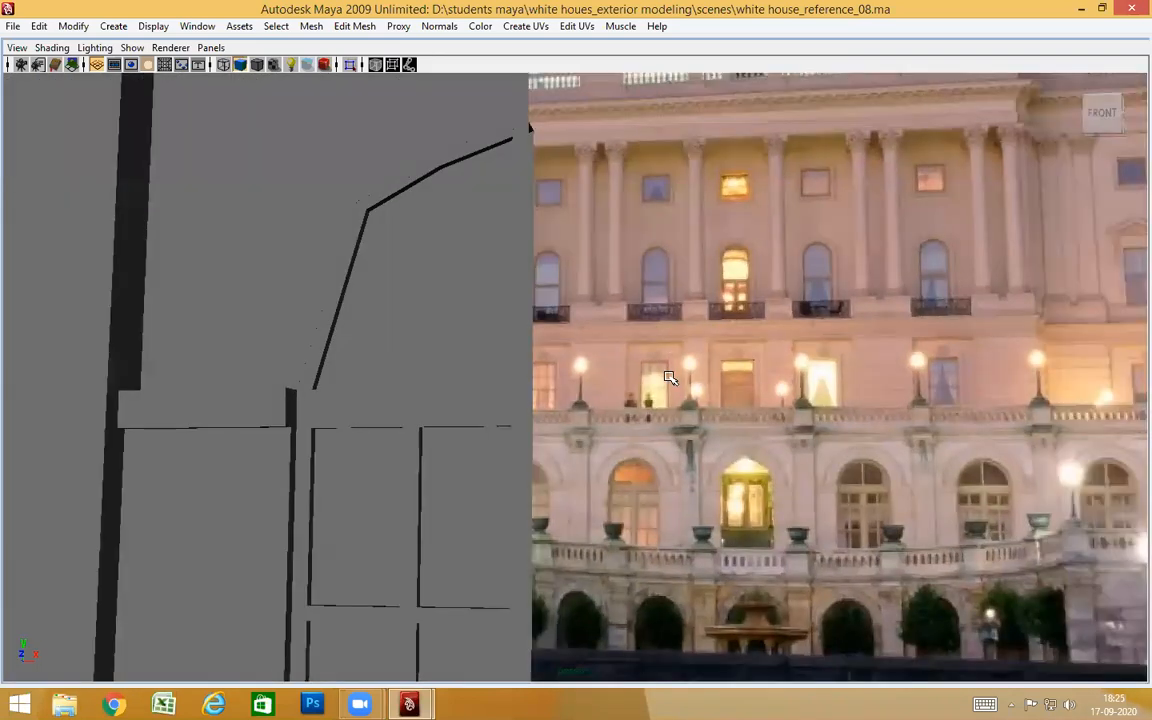
Select the finished half arch mesh and examine it from its rounded top down to its base
left_click(499, 393)
left_click_drag(503, 397, 579, 419, "alt")
left_click(540, 540)
right_click_drag(579, 419, 540, 352, "alt")
left_click(538, 511)
key("1")
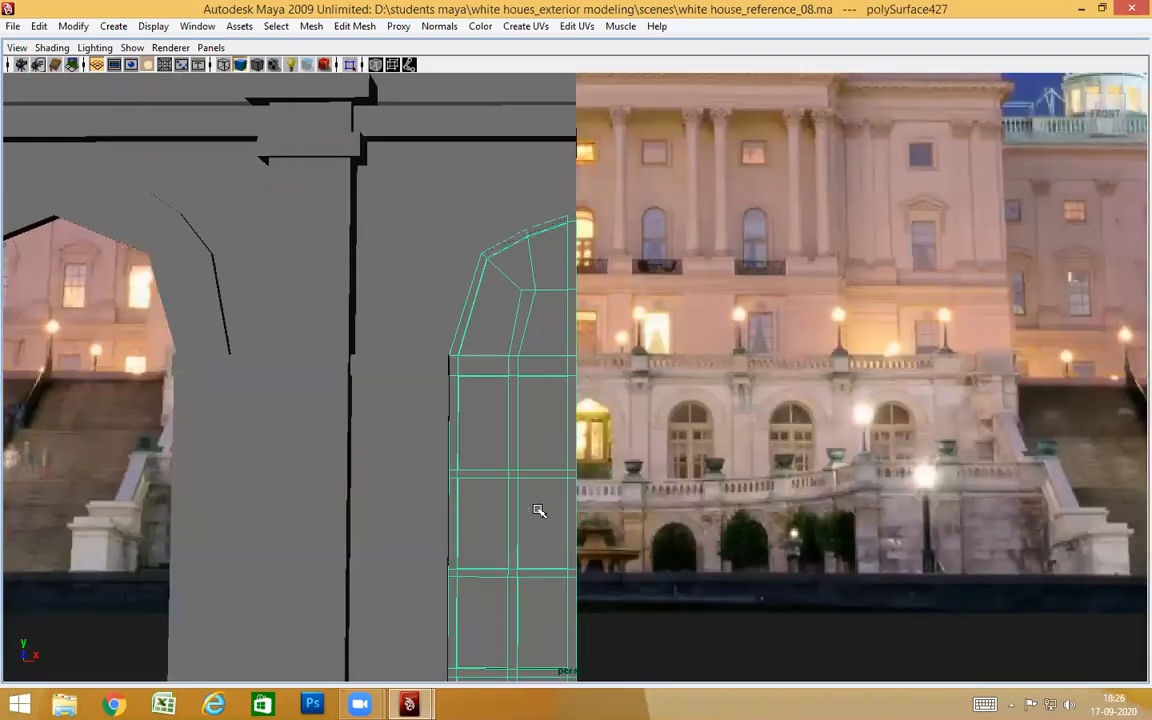
left_click_drag(687, 497, 700, 420, "alt")
left_click(949, 319)
left_click_drag(563, 392, 642, 303, "alt")
left_click(622, 357)
middle_click_drag(642, 303, 605, 215, "alt")
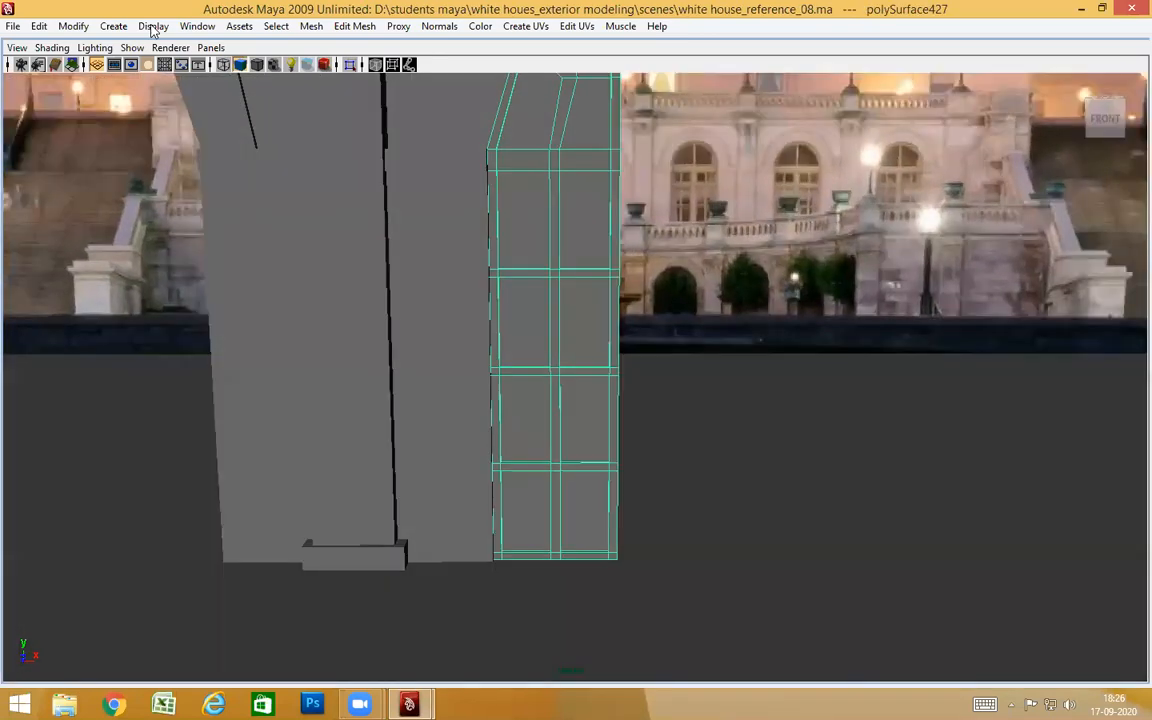
Center the half arch's pivot and snap it to a vertex on the open centre-line edge
left_click(73, 26)
left_click(110, 195)
left_click_drag(605, 383, 571, 442, "alt")
key("w")
key("v")
mouse_move(588, 375)
middle_mouse_down()
mouse_move(596, 361)
mouse_move(598, 381)
middle_mouse_up()
key("Insert")
left_click_drag(697, 491, 564, 422, "alt")
Mirror the half arch across its pivot with Duplicate Special, using reset options and an X scale of -1
left_click(38, 26)
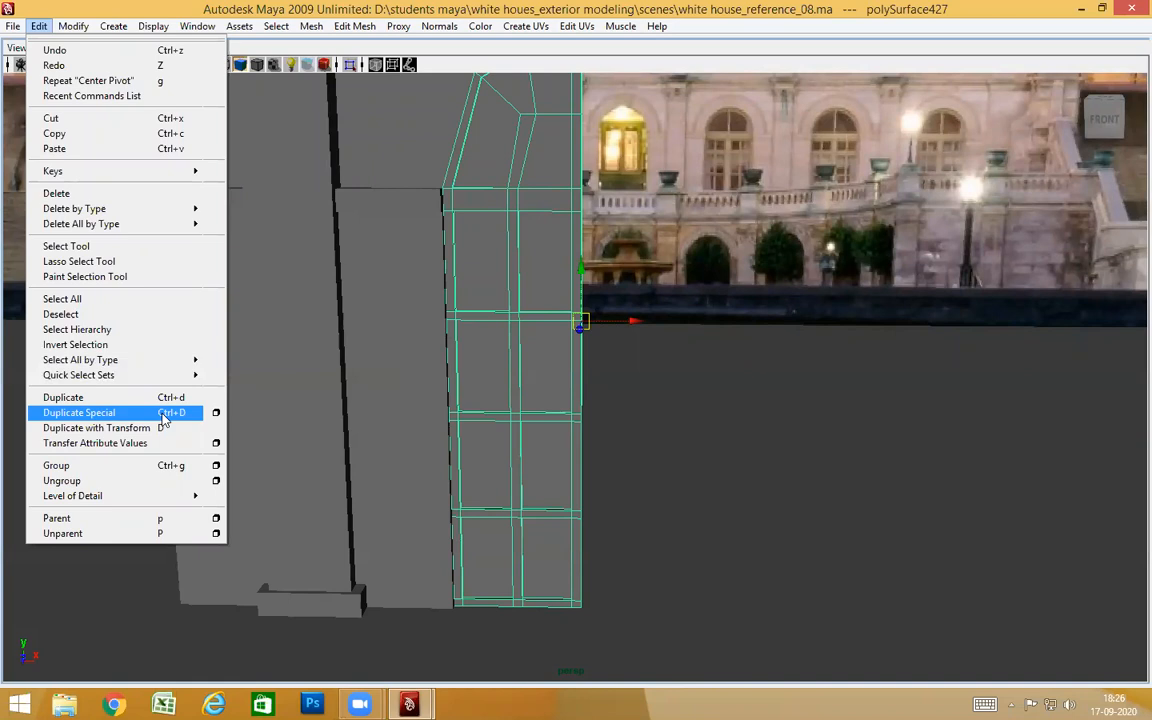
left_click(216, 412)
left_click(733, 62)
left_click(760, 97)
left_click_drag(890, 195, 786, 199)
type("-1")
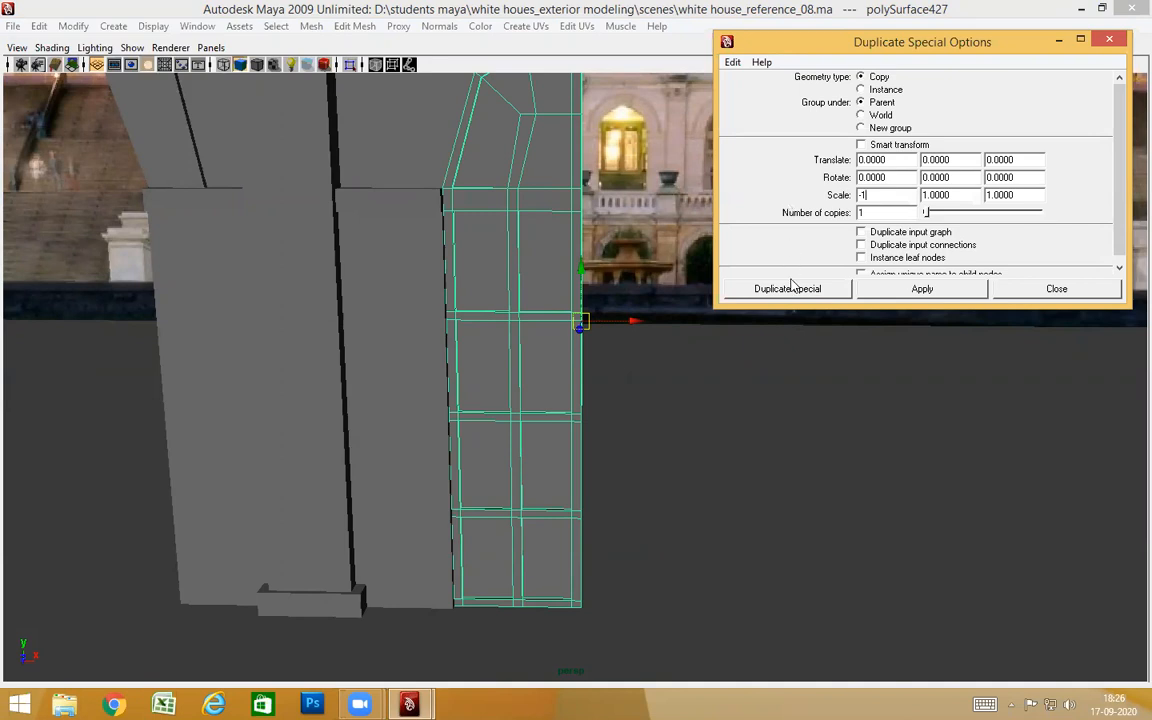
key("Return")
Examine the completed arch panel from several distances, select both halves and compare it with the rest of the arcade
left_click_drag(722, 402, 721, 342, "alt")
scroll(687, 391, "down", 4)
left_click(985, 226)
scroll(812, 300, "up", 2)
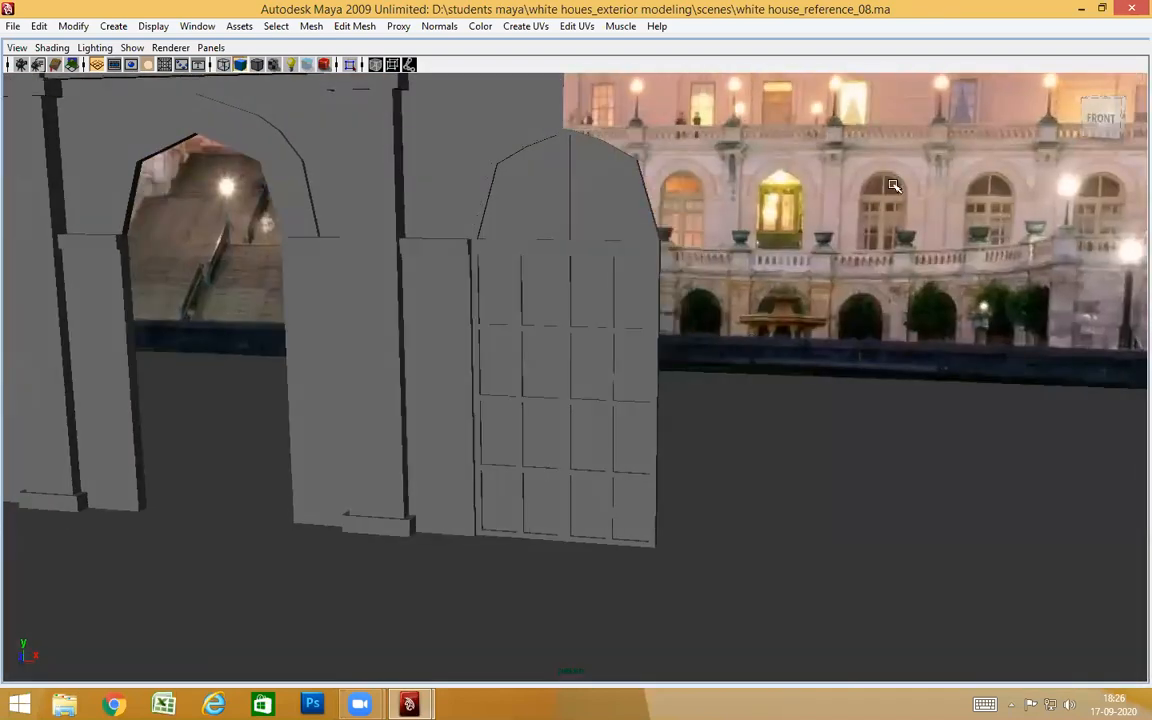
left_click_drag(697, 400, 622, 275, "alt")
left_click(611, 360)
left_click(545, 323, "shift")
left_click_drag(694, 465, 640, 404, "alt")
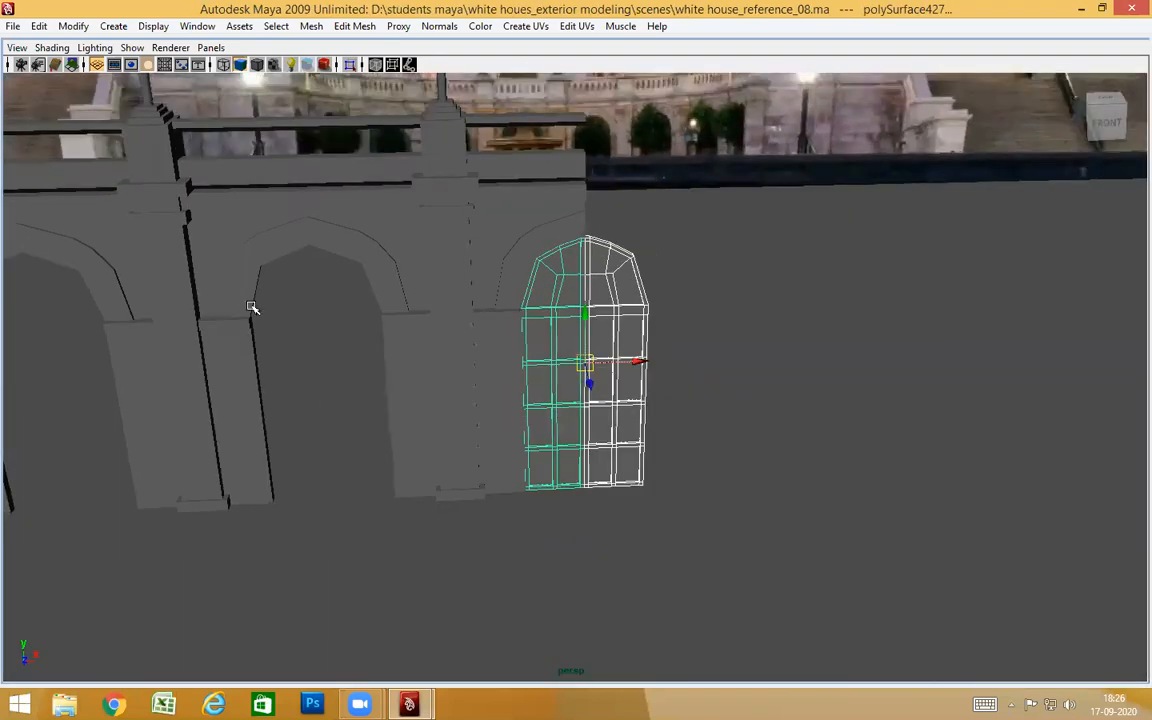
scroll(417, 433, "down", 5)
left_click_drag(442, 465, 417, 365, "alt")
scroll(479, 358, "down", 3)
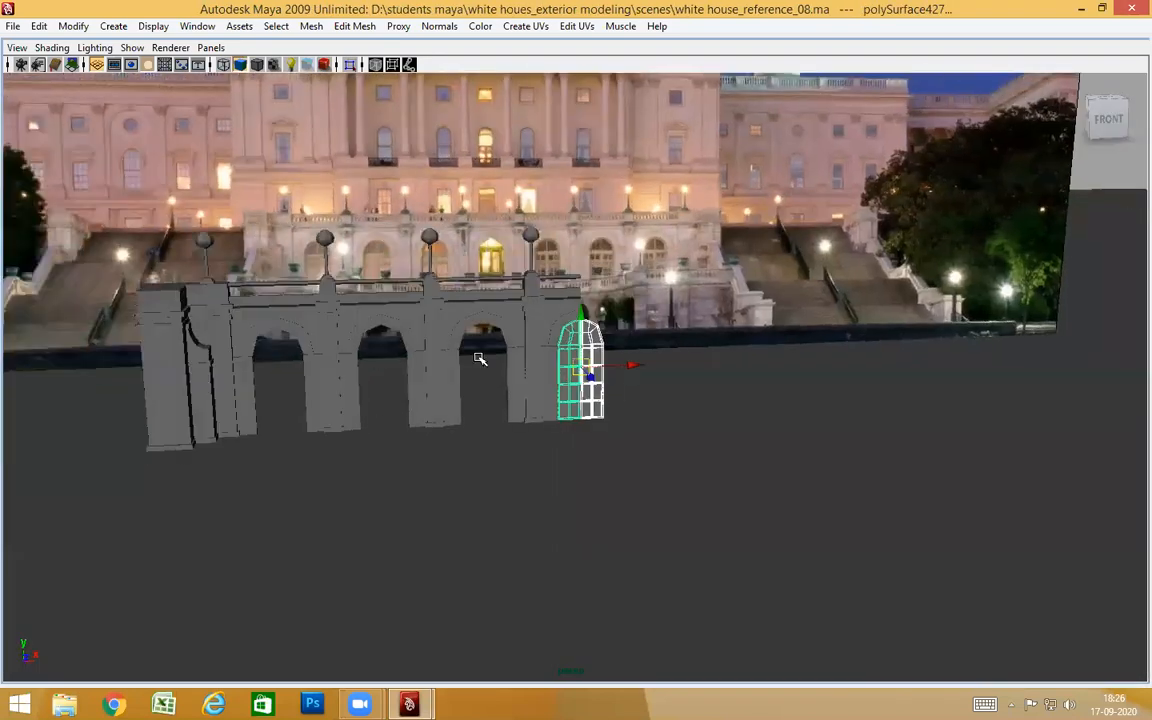
left_click_drag(862, 308, 802, 362, "alt")
scroll(756, 252, "up", 5)
left_click_drag(378, 204, 387, 157, "alt")
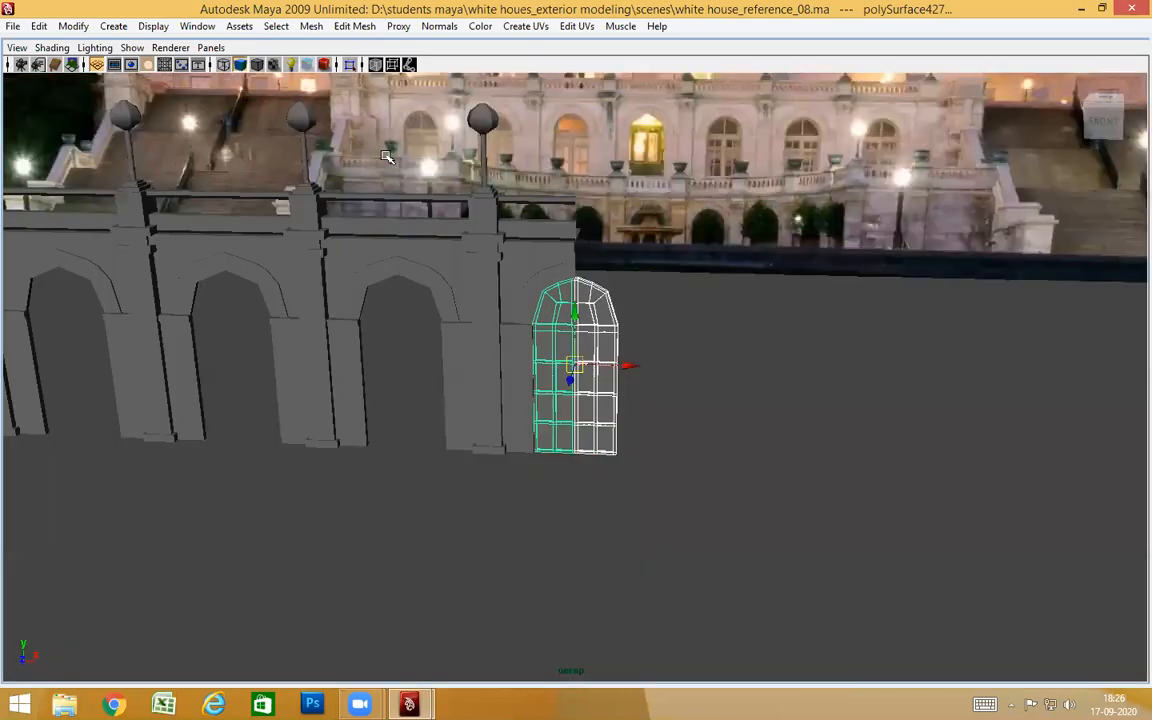
Select only the mirrored half and examine its outer edge up close
left_click(612, 330)
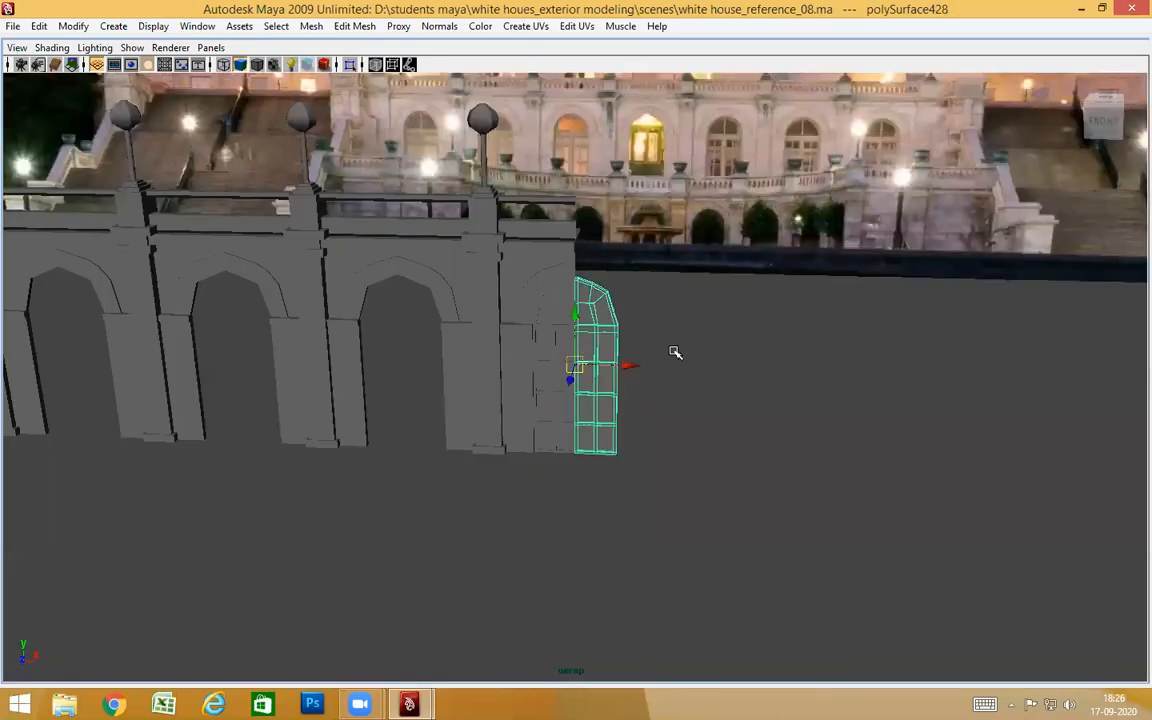
left_click_drag(624, 360, 567, 321, "alt")
scroll(612, 339, "up", 3)
left_click(558, 312)
left_click_drag(656, 317, 660, 353, "alt")
scroll(663, 279, "up", 2)
left_click(659, 354)
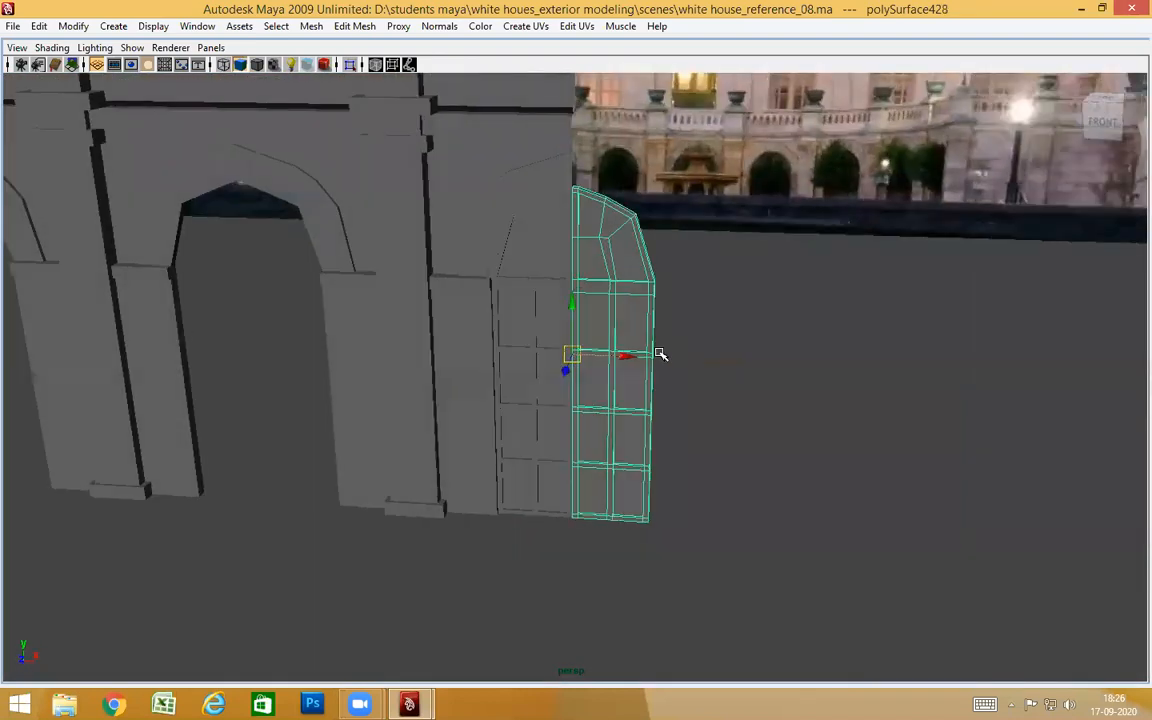
left_click_drag(582, 346, 586, 345, "alt")
scroll(738, 355, "up", 5)
left_click_drag(738, 358, 624, 384, "alt")
middle_click_drag(599, 386, 456, 336, "alt")
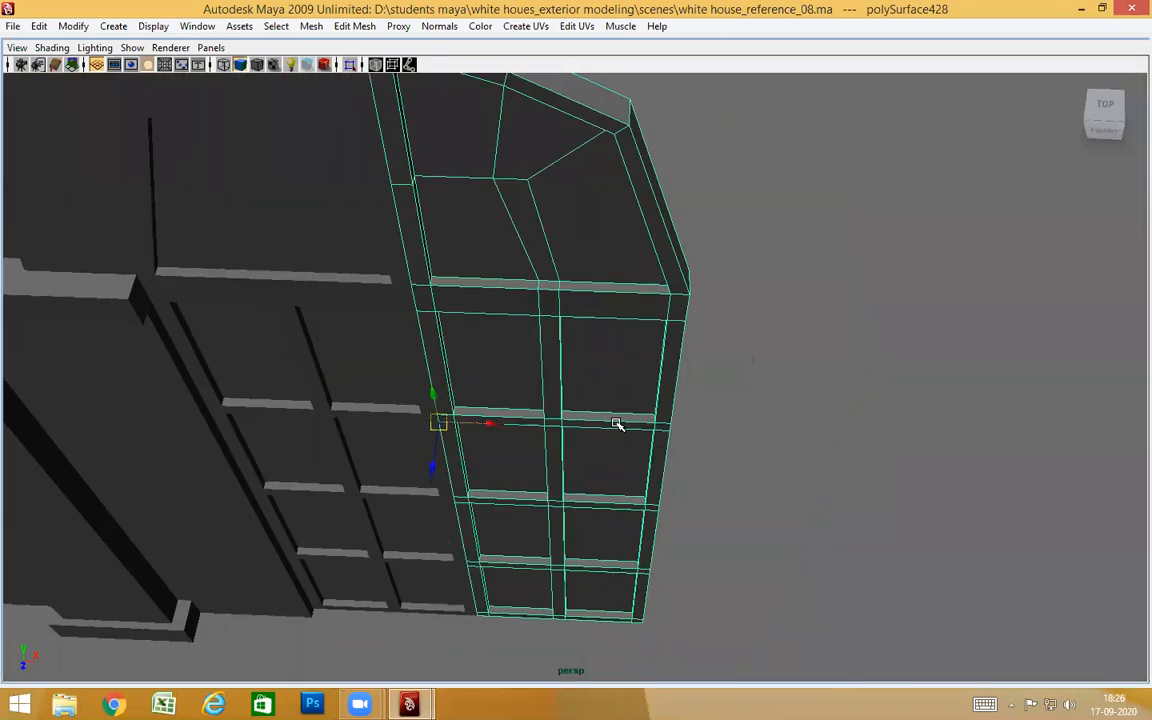
Try to snap the mirrored half's pivot to its outer edge and rotate the half around it
key("Insert")
key("v")
middle_click_drag(668, 424, 700, 446)
key("Insert")
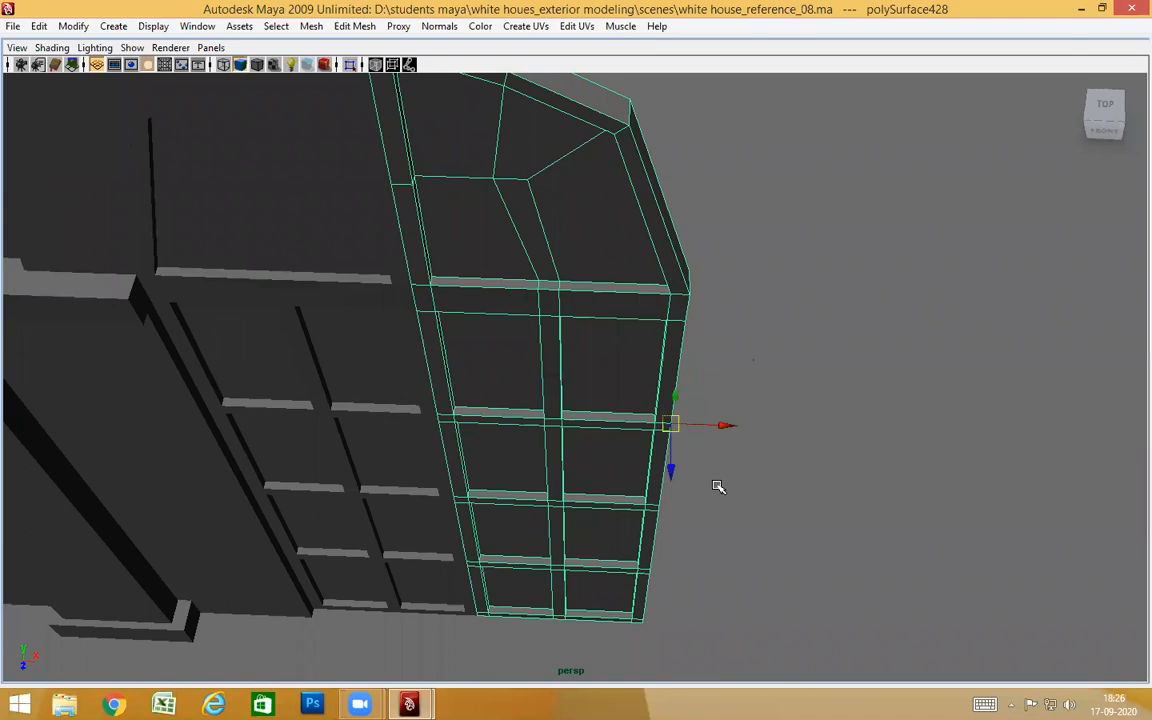
key("e")
left_click_drag(701, 486, 668, 443)
scroll(644, 499, "down", 1)
key("w")
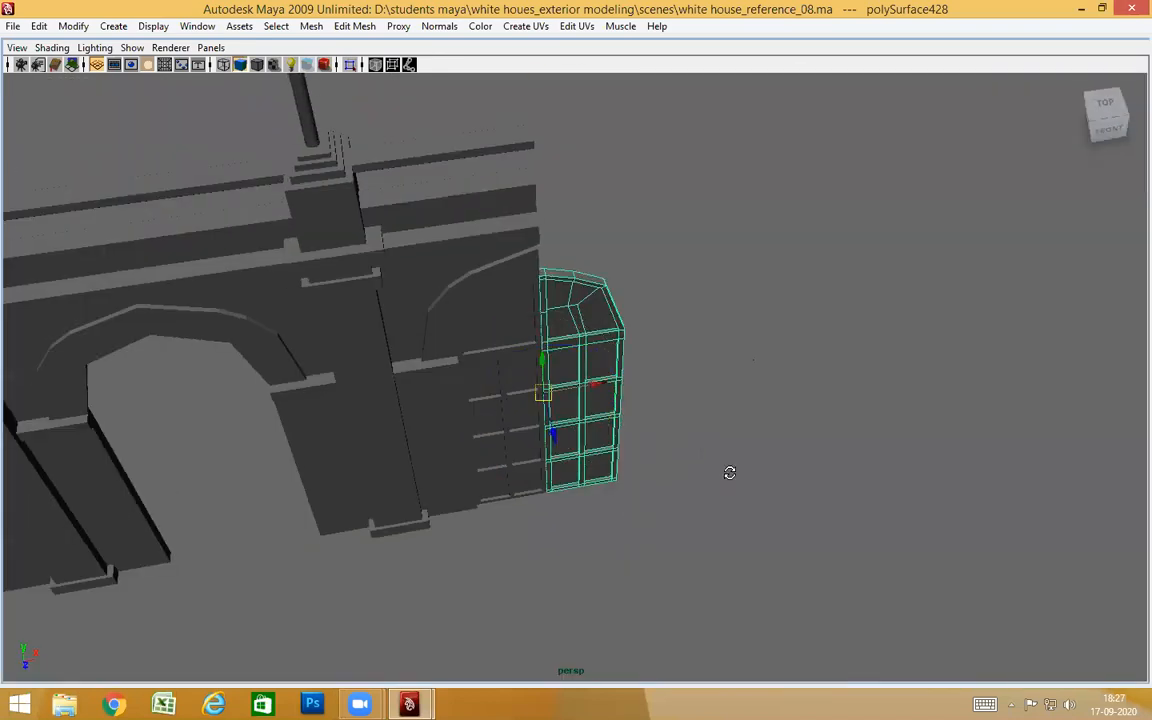
View both halves of the arch panel within the arcade and select the original half
left_click_drag(730, 473, 828, 149, "alt")
left_click(682, 402)
left_click_drag(676, 404, 557, 271, "alt")
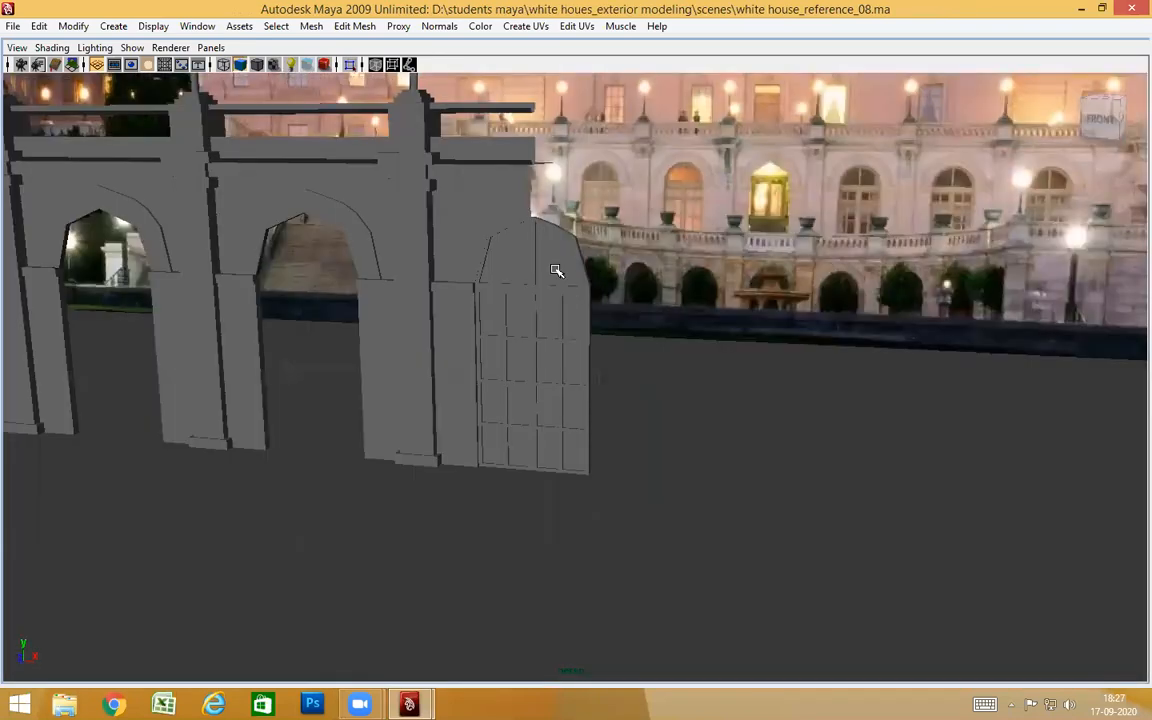
right_click_drag(490, 240, 672, 288, "alt")
left_click_drag(542, 309, 552, 385, "alt")
left_click_drag(539, 336, 645, 365, "alt")
left_click(531, 274)
left_click(527, 315)
left_click_drag(500, 276, 514, 247, "alt")
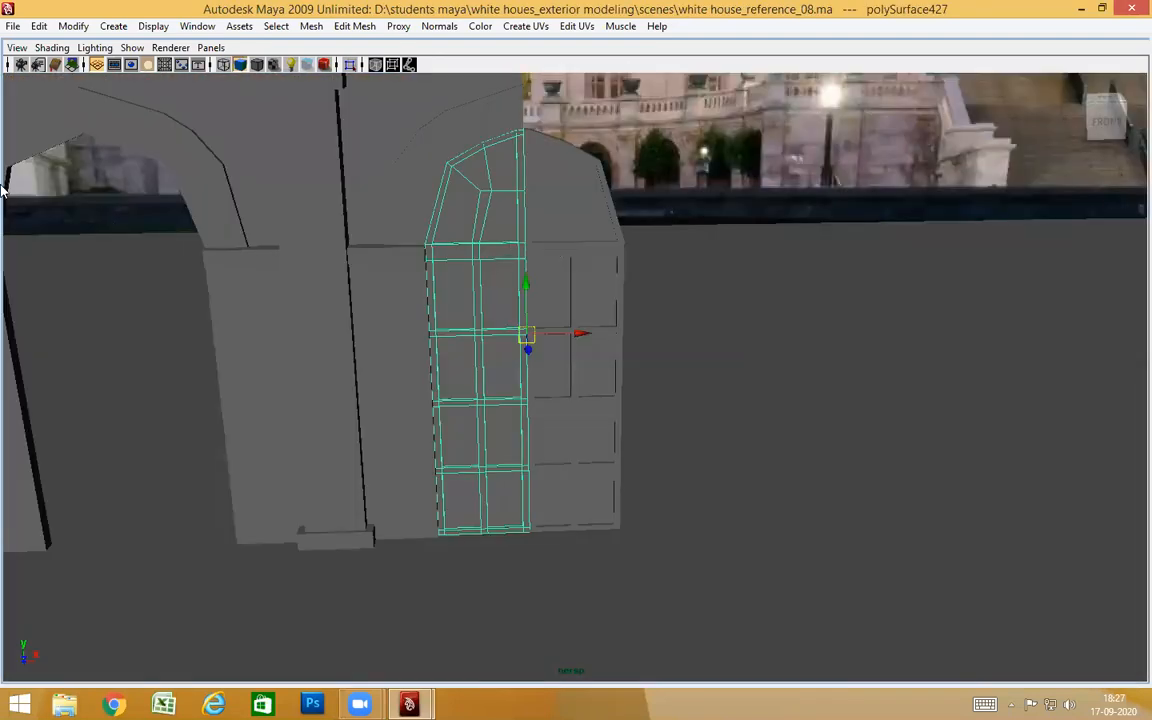
Clear the selection and examine the arcade with its last arch panel against the reference photo from several distances and angles
left_click_drag(372, 461, 476, 386, "alt")
left_click_drag(534, 490, 117, 314, "alt")
scroll(458, 440, "down", 3)
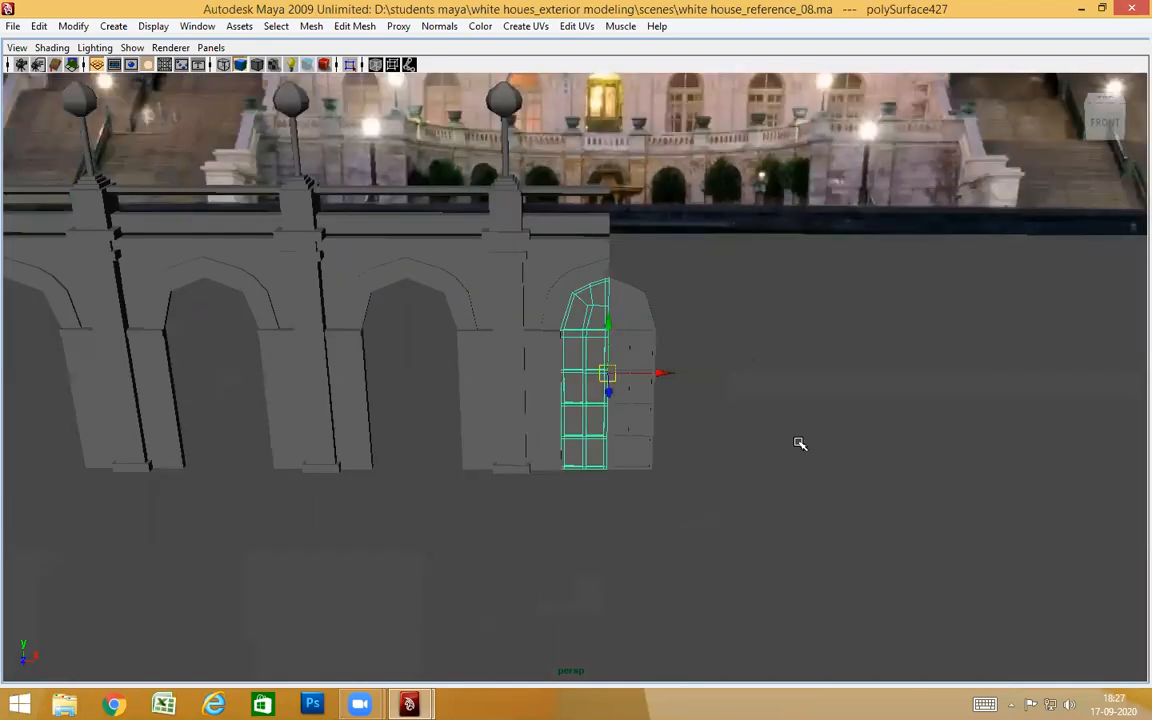
scroll(800, 443, "down", 3)
left_click_drag(674, 491, 514, 433, "alt")
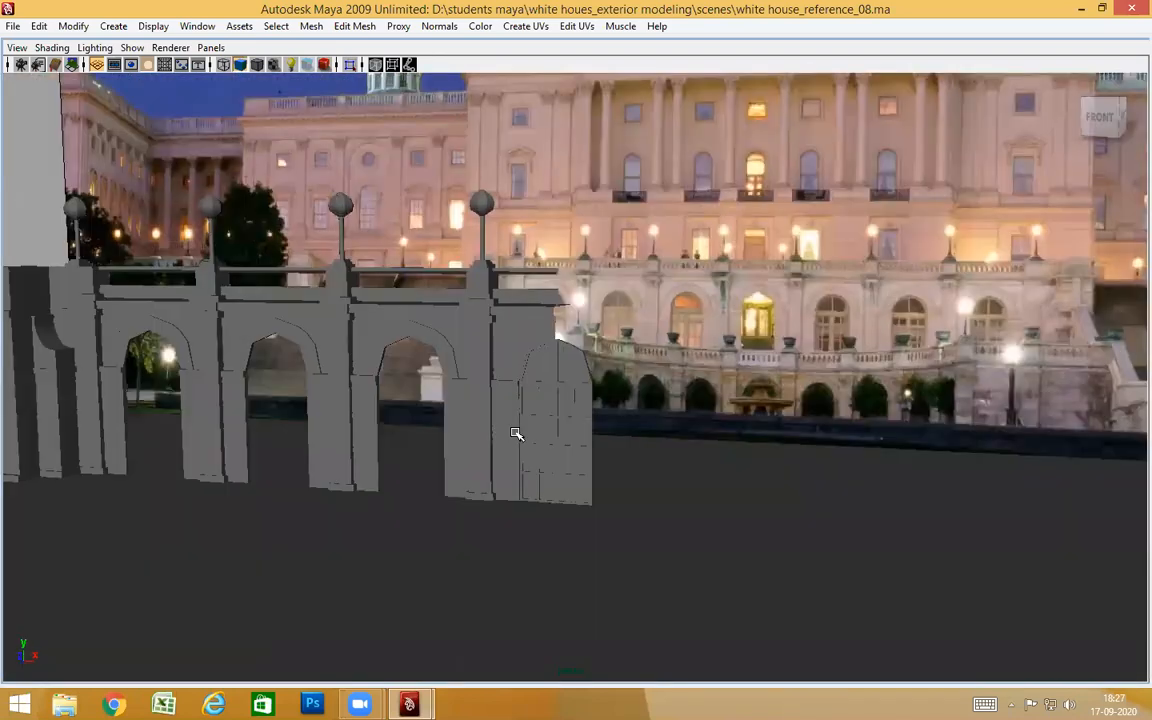
left_click_drag(529, 432, 782, 124, "alt")
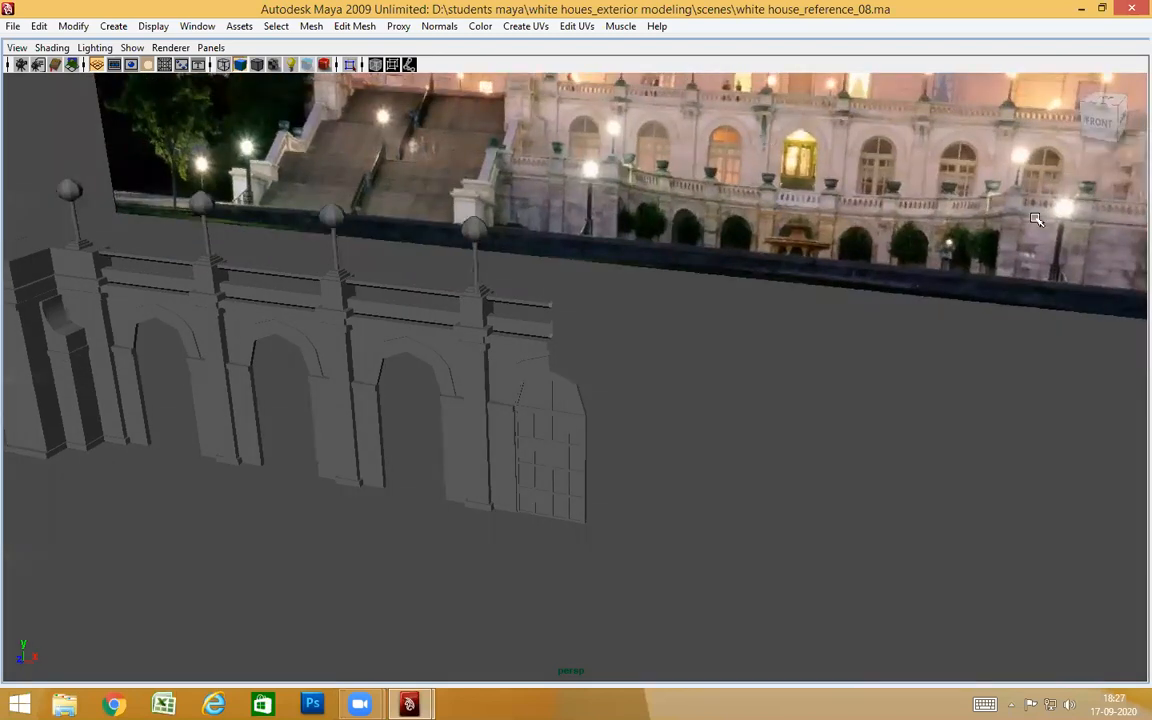
left_click_drag(944, 337, 849, 264, "alt")
left_click_drag(508, 443, 508, 198, "alt")
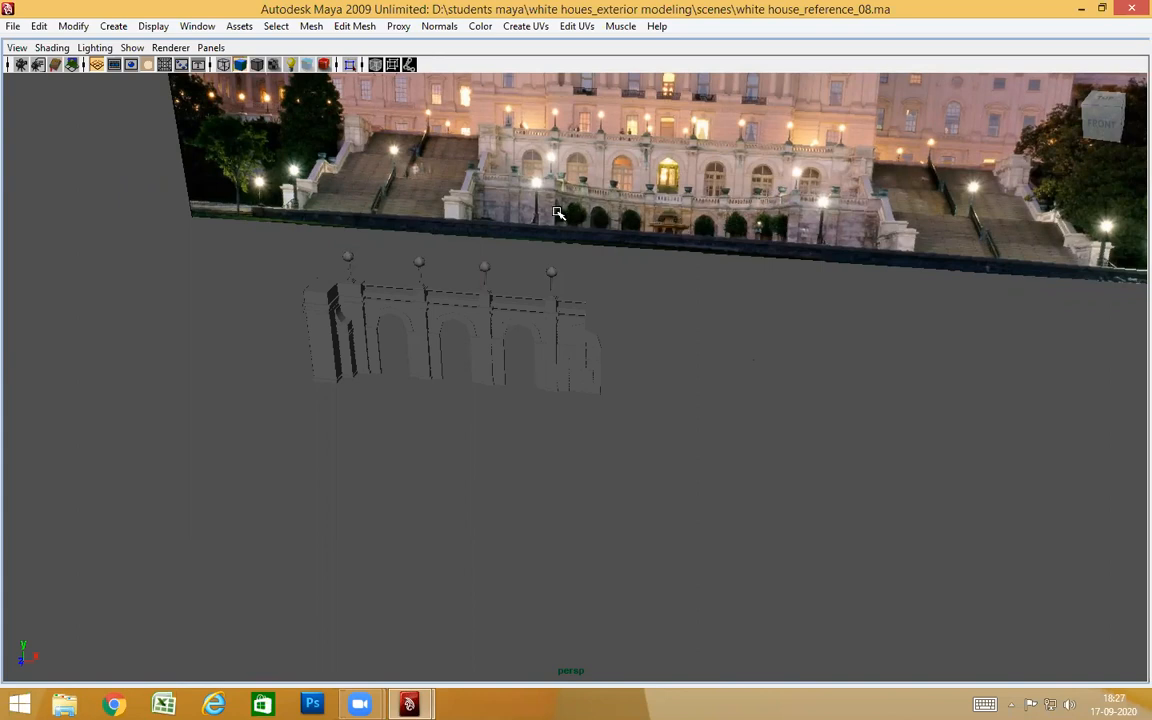
left_click_drag(728, 252, 455, 232, "alt")
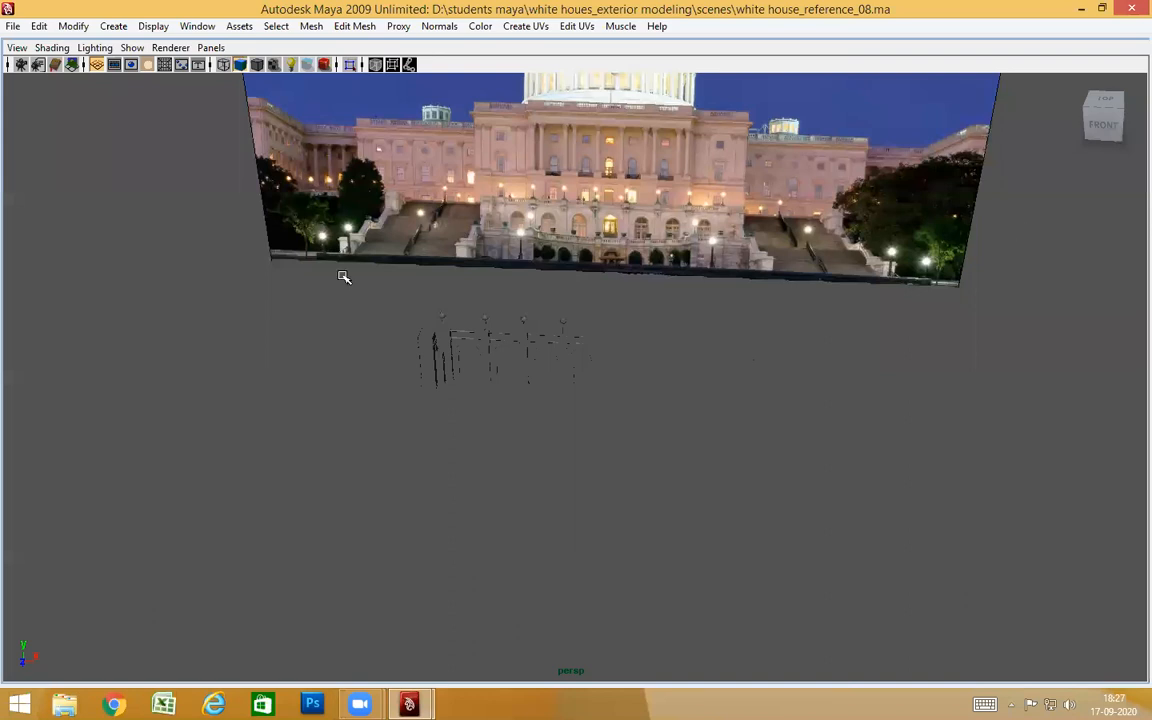
scroll(592, 205, "down", 4)
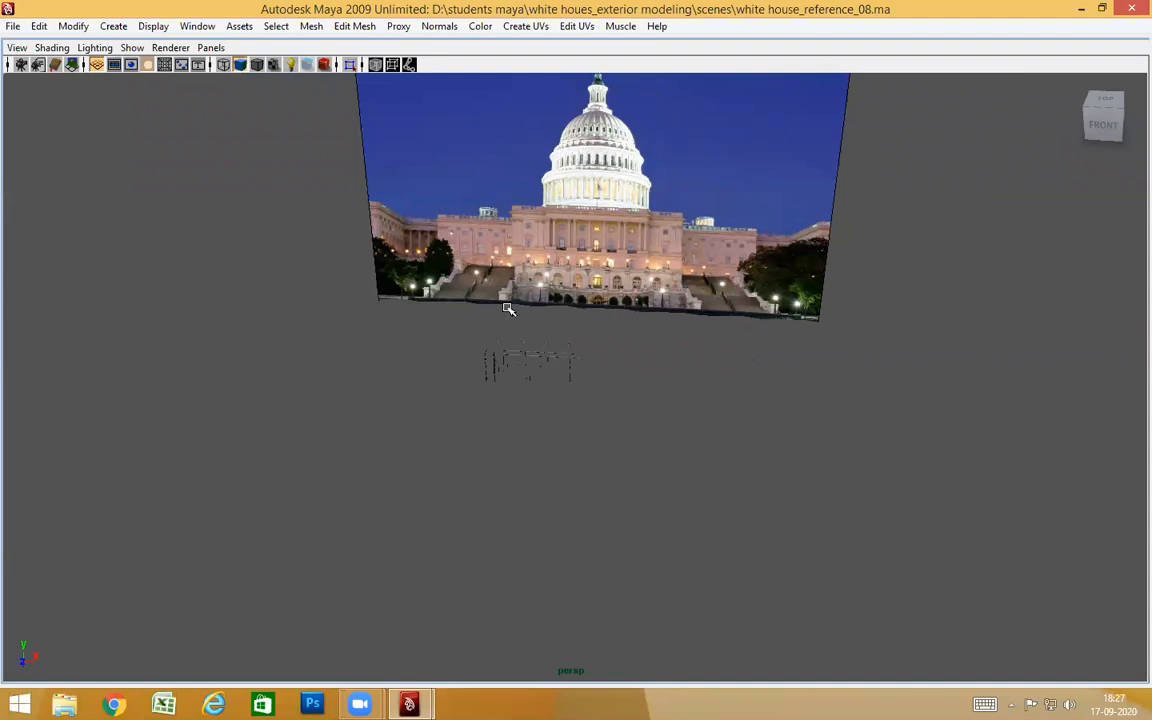
scroll(674, 406, "up", 5)
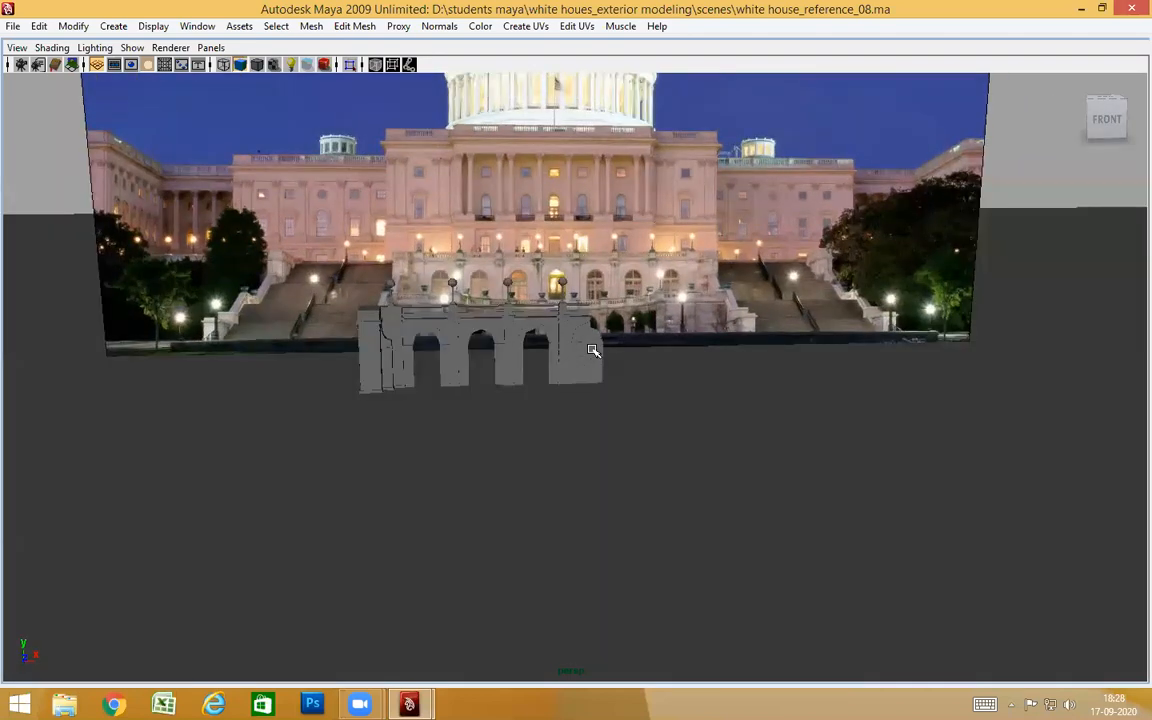
Restore the full interface layout and examine the arcade's open arches and pillars up close
key("ctrl+space")
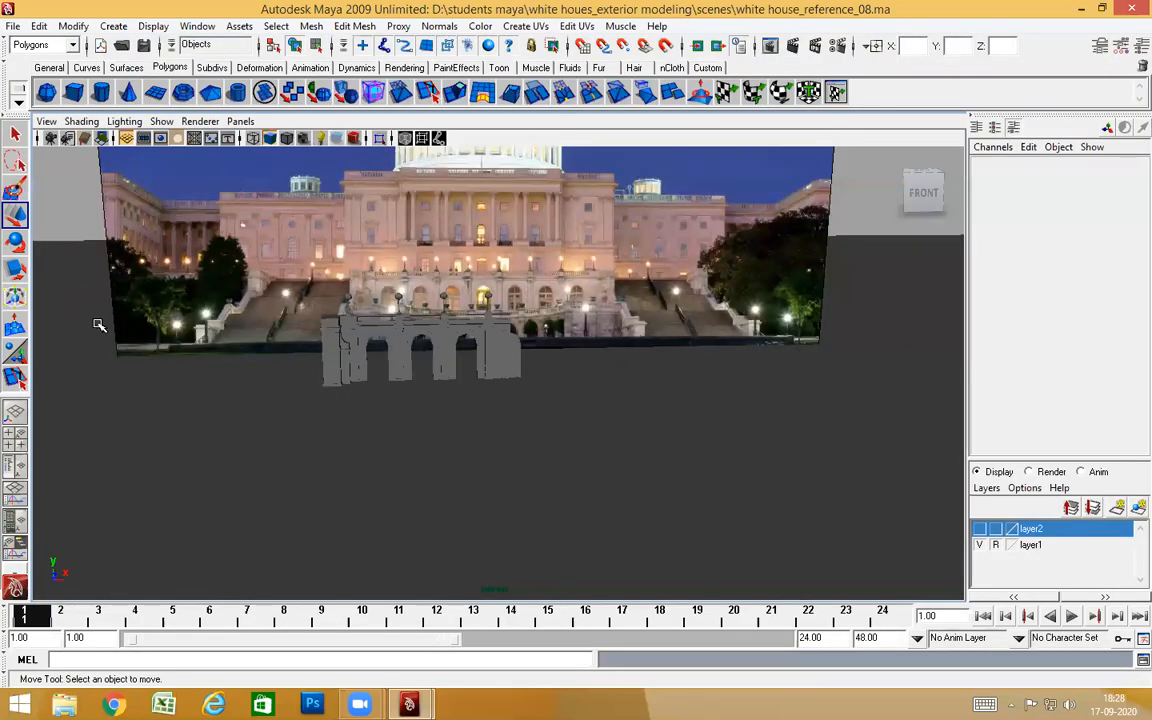
left_click_drag(648, 417, 598, 432, "alt")
scroll(489, 347, "up", 5)
middle_click_drag(489, 347, 630, 392, "alt")
left_click_drag(630, 392, 501, 379, "alt")
left_click_drag(578, 384, 500, 348, "alt")
scroll(617, 345, "up", 3)
scroll(450, 345, "up", 2)
middle_click_drag(450, 345, 494, 369, "alt")
mouse_move(494, 369)
left_mouse_down("alt")
mouse_move(450, 364)
mouse_move(515, 383)
mouse_move(514, 371)
left_mouse_up("alt")
scroll(458, 366, "up", 3)
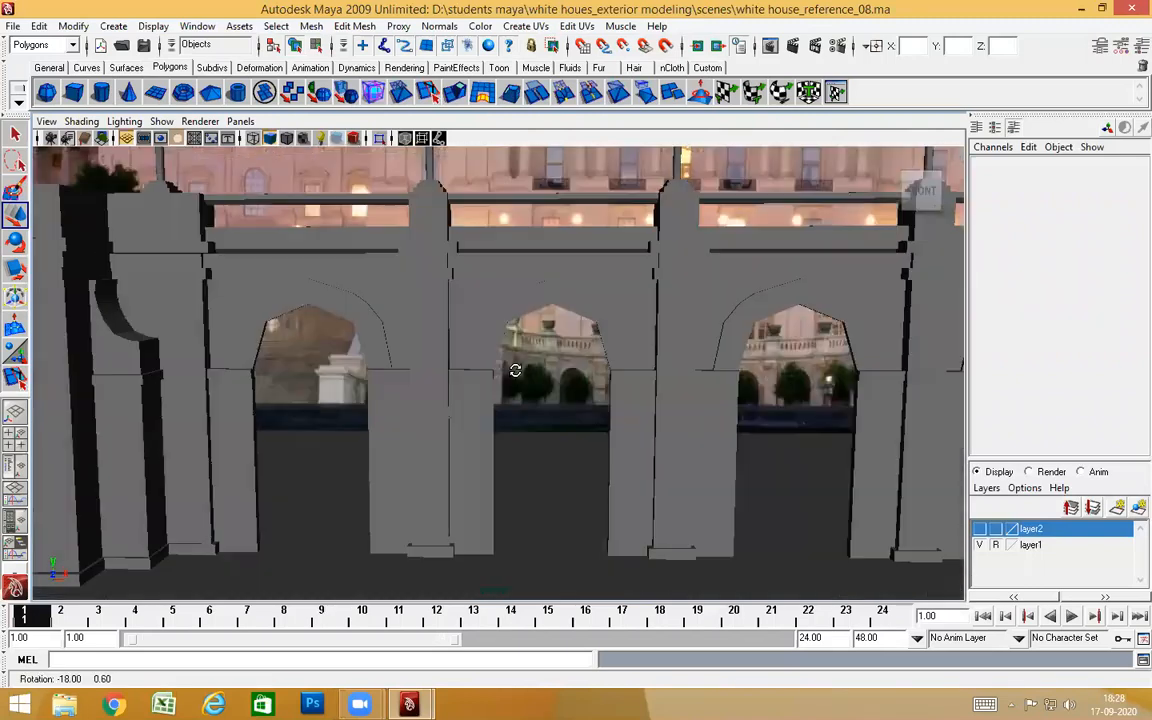
Open the scene file commands
left_click(13, 26)
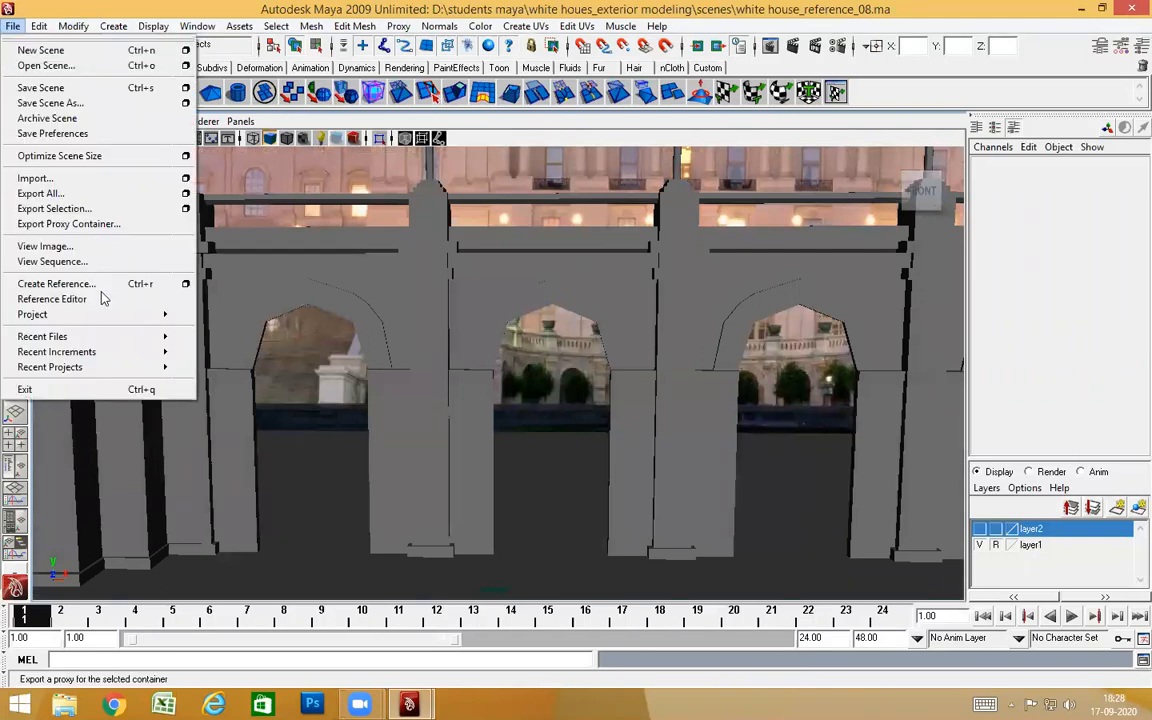